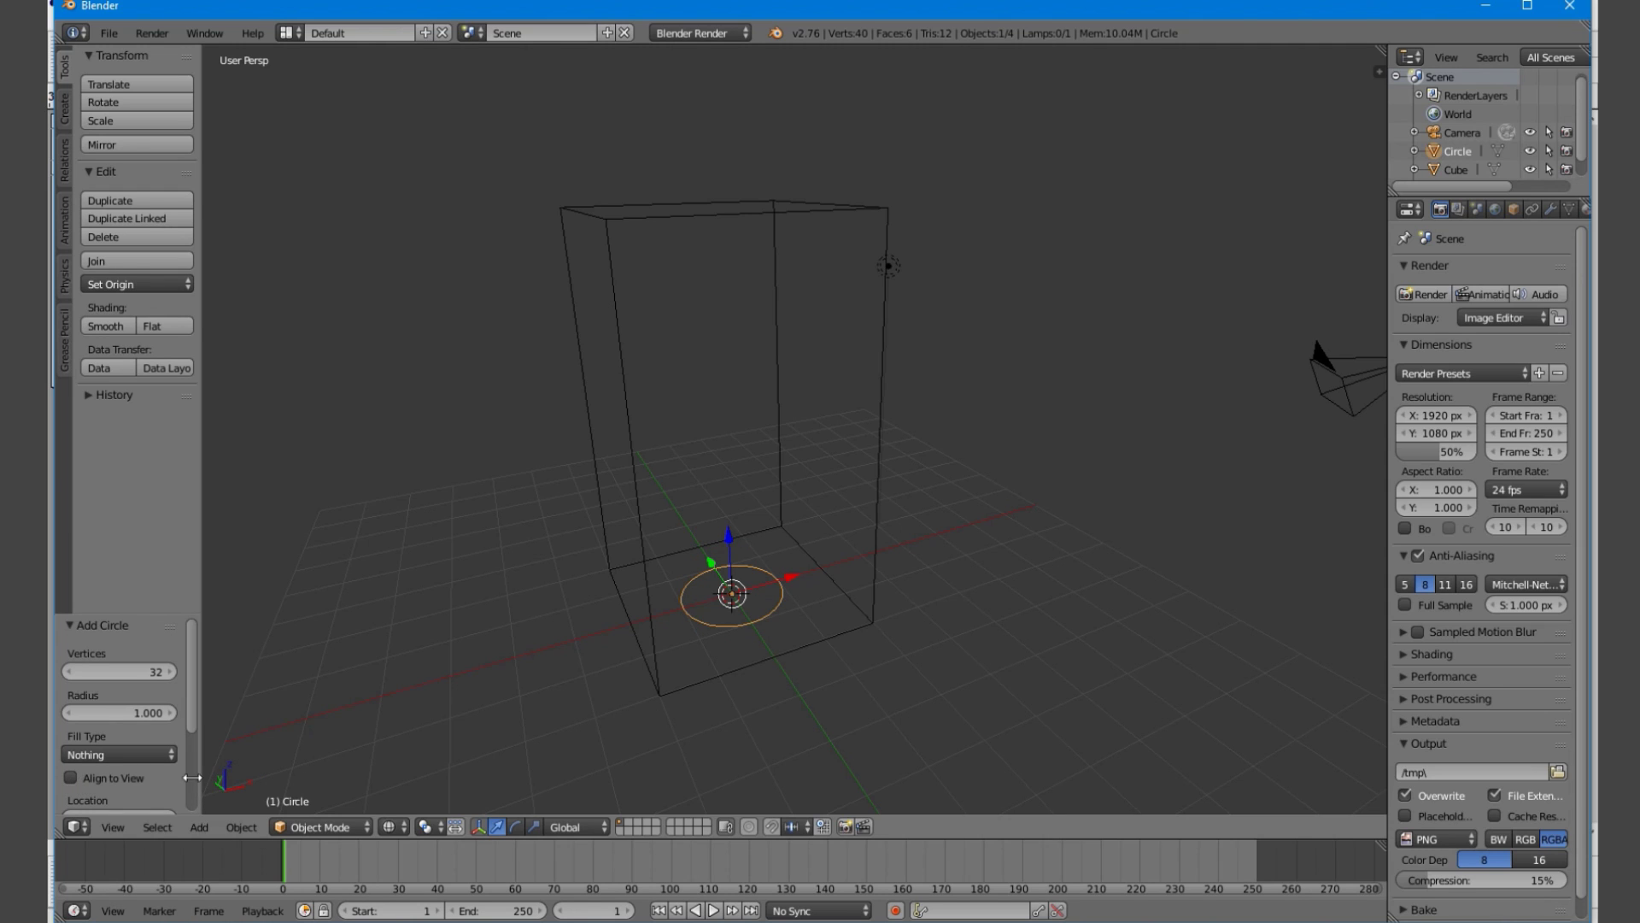
Fill the new circle with a Triangle Fan and check it in solid and wireframe shading
left_click(86, 756)
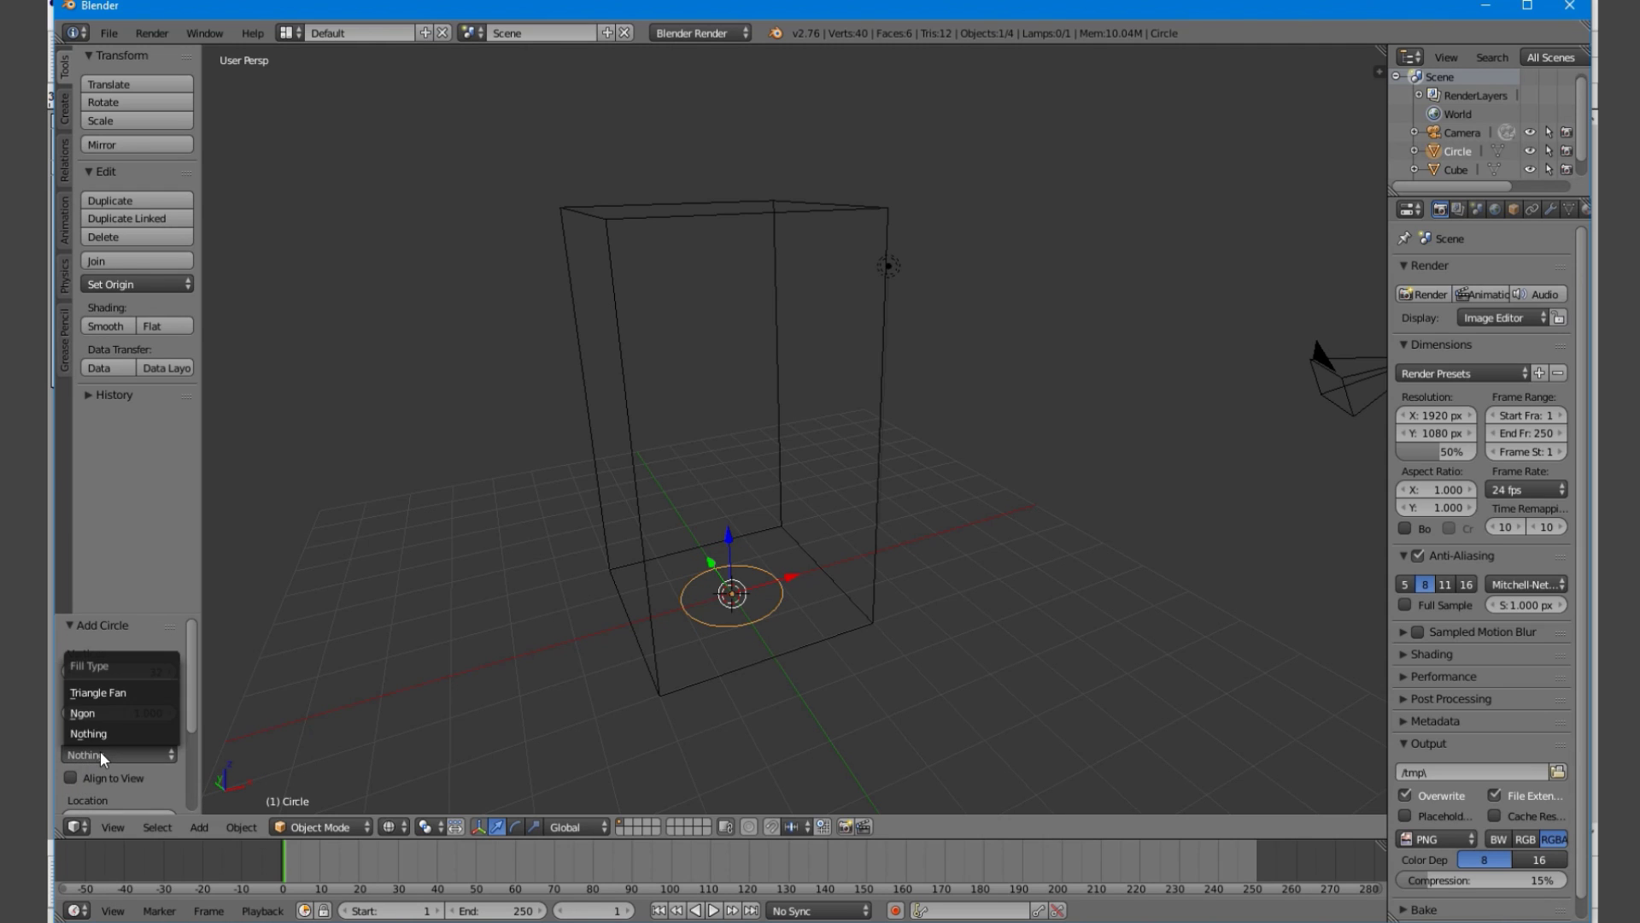
left_click(135, 691)
key("z")
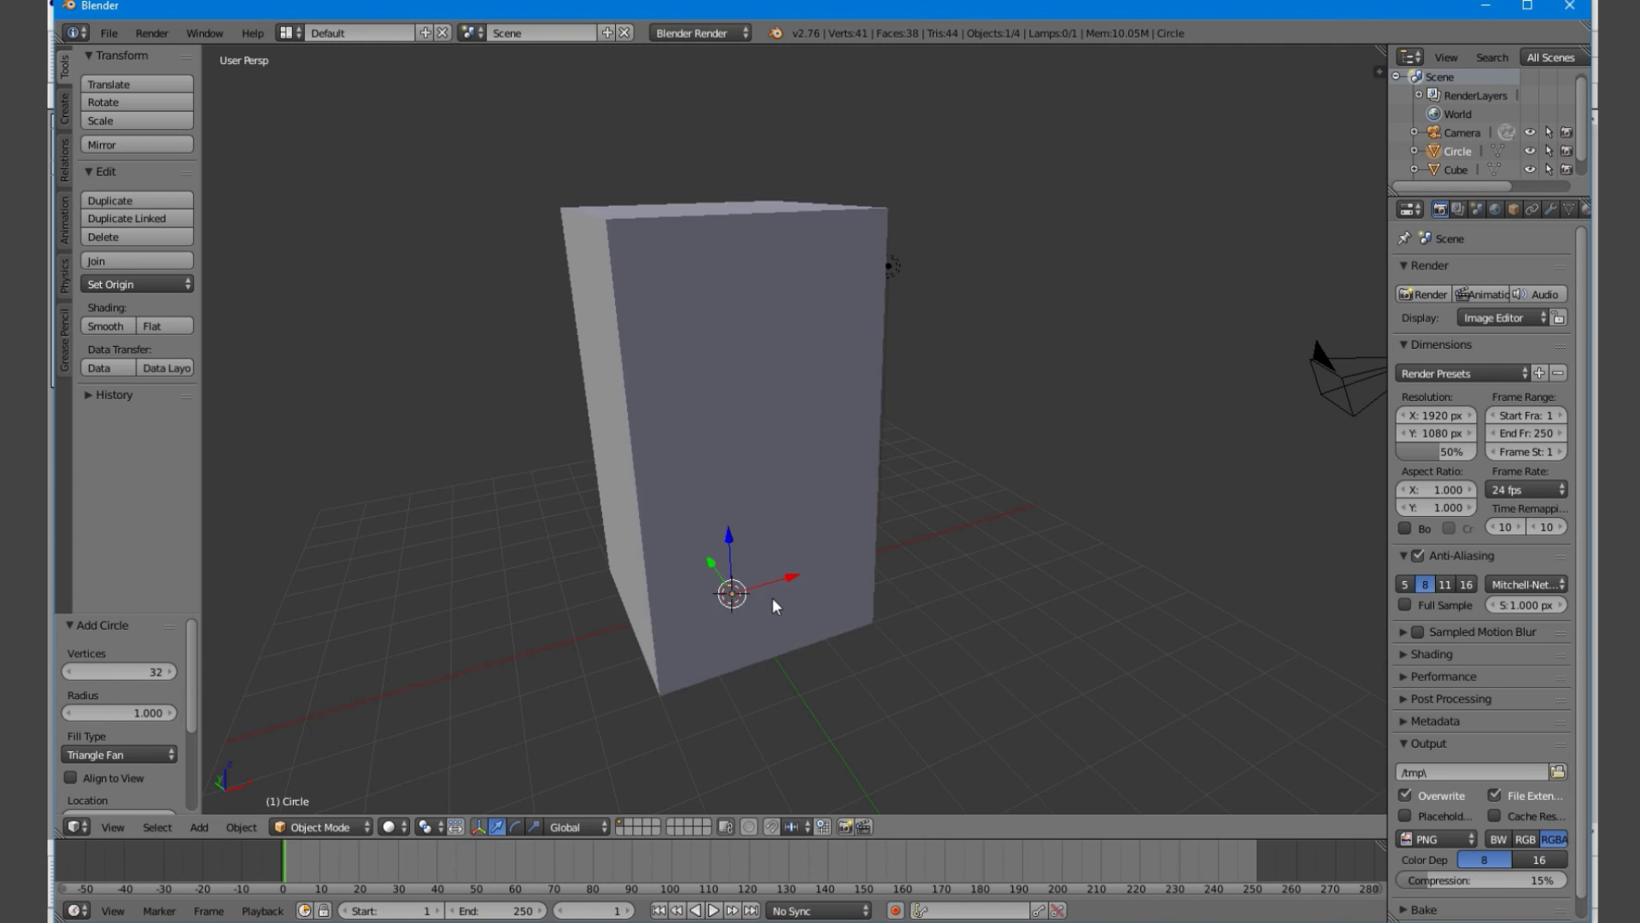
scroll(744, 615, "up", 2)
key("z")
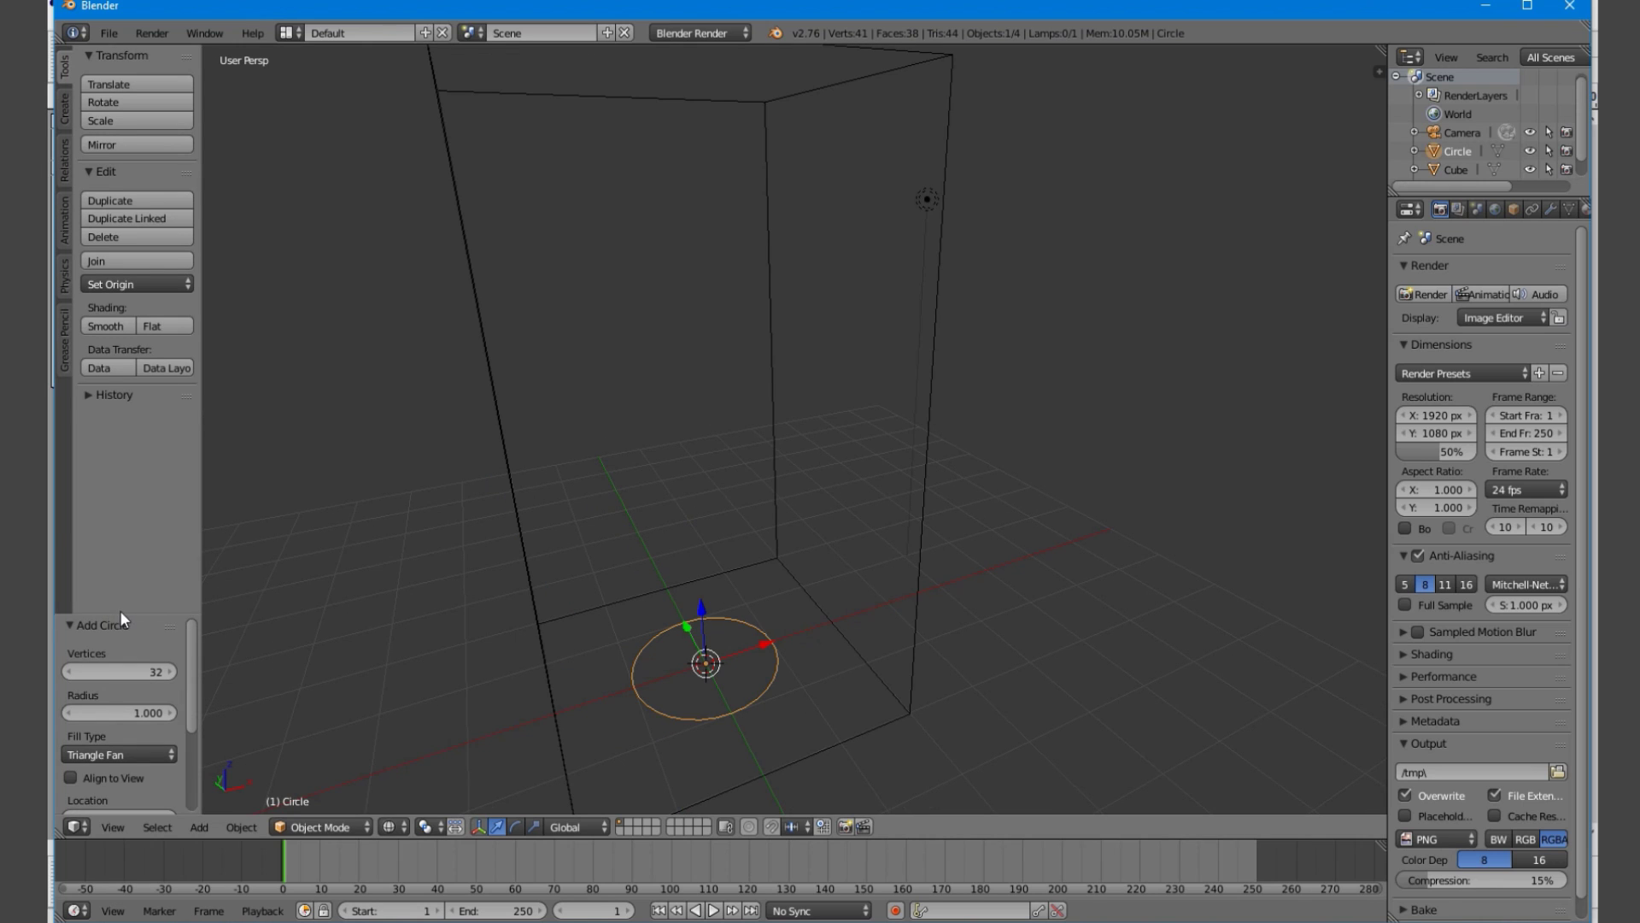
Raise the circle about 0.87 units along Z and give it smoke physics of type Flow
left_click_drag(149, 612, 189, 472)
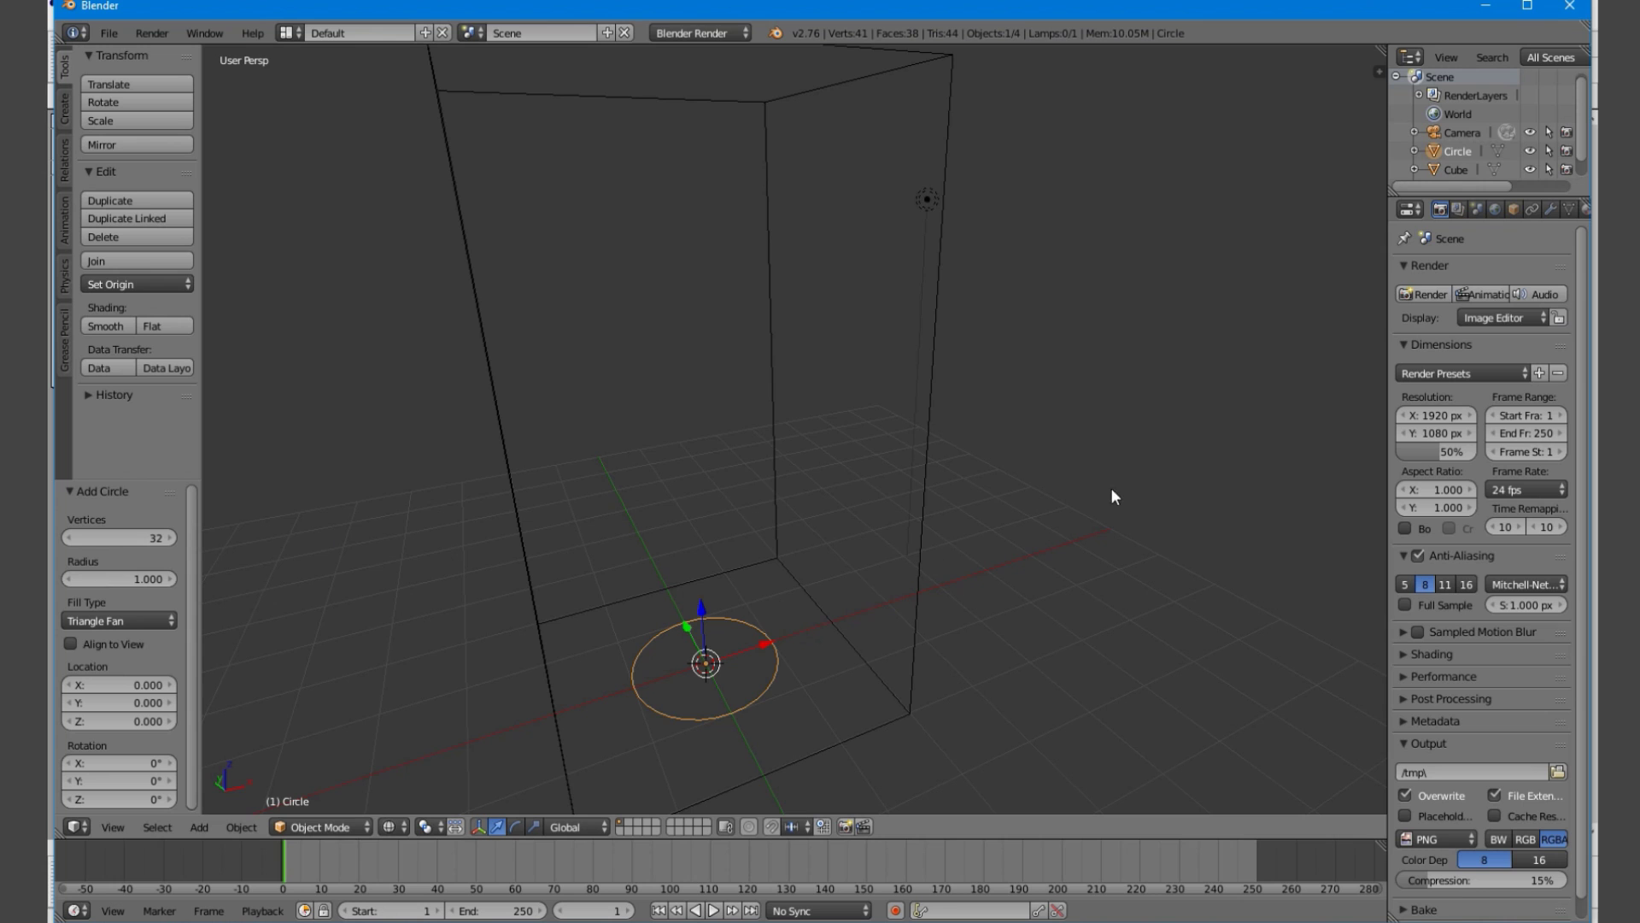
middle_click_drag(1113, 496, 837, 530)
left_click_drag(689, 591, 972, 458)
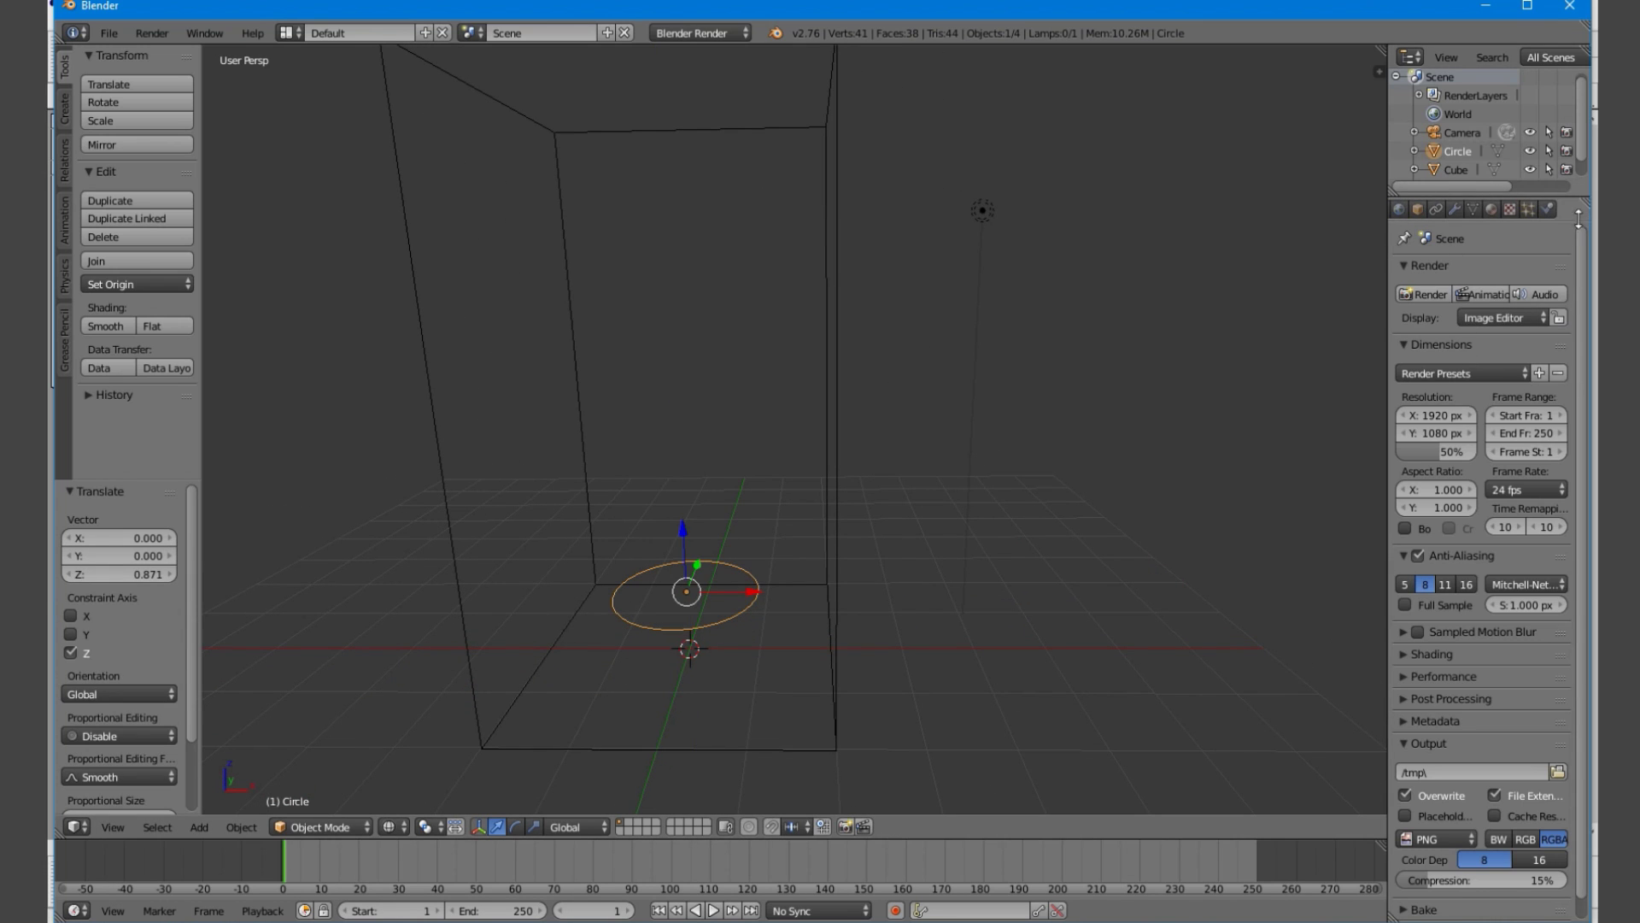
left_click(1548, 209)
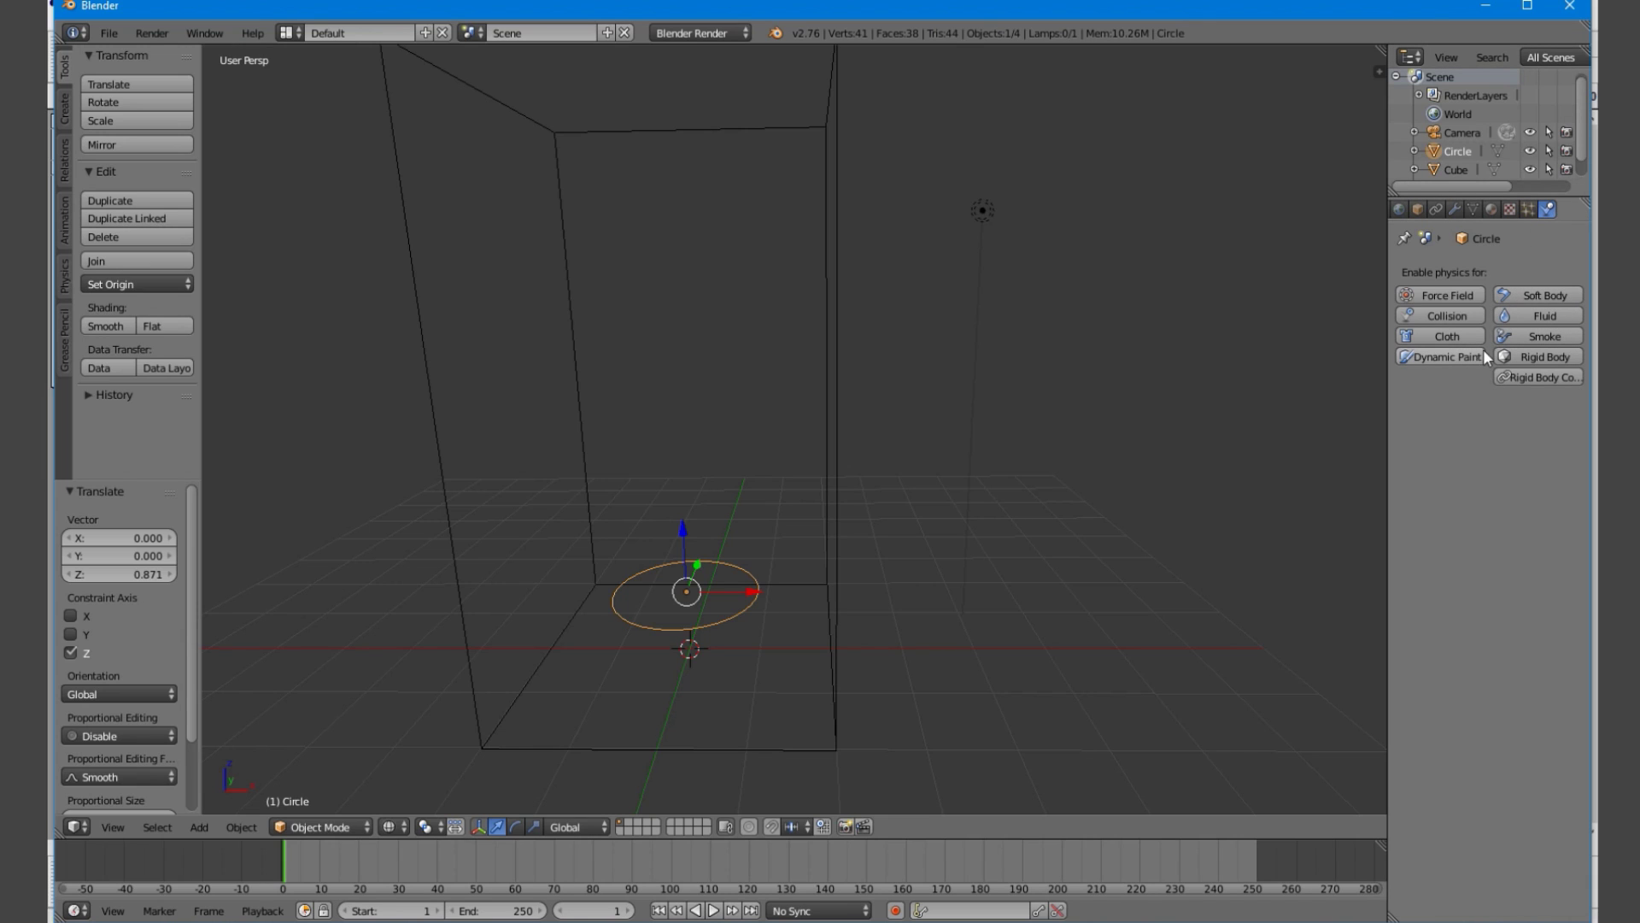
left_click(1526, 335)
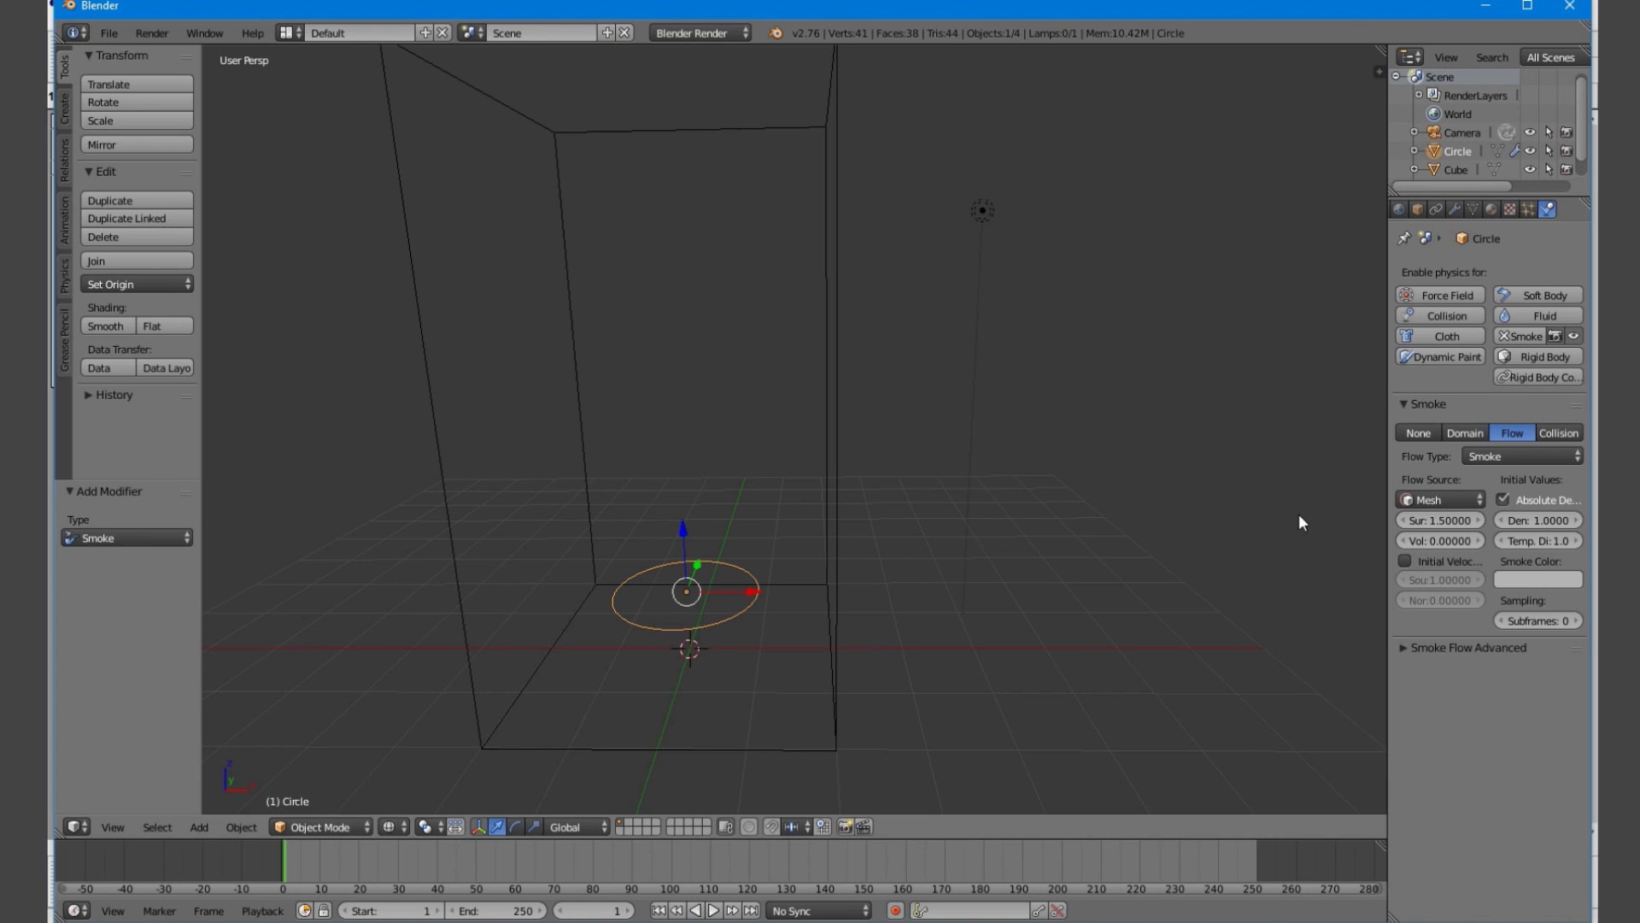
Give the tall box around the circle smoke physics and make it the Domain
right_click(836, 731)
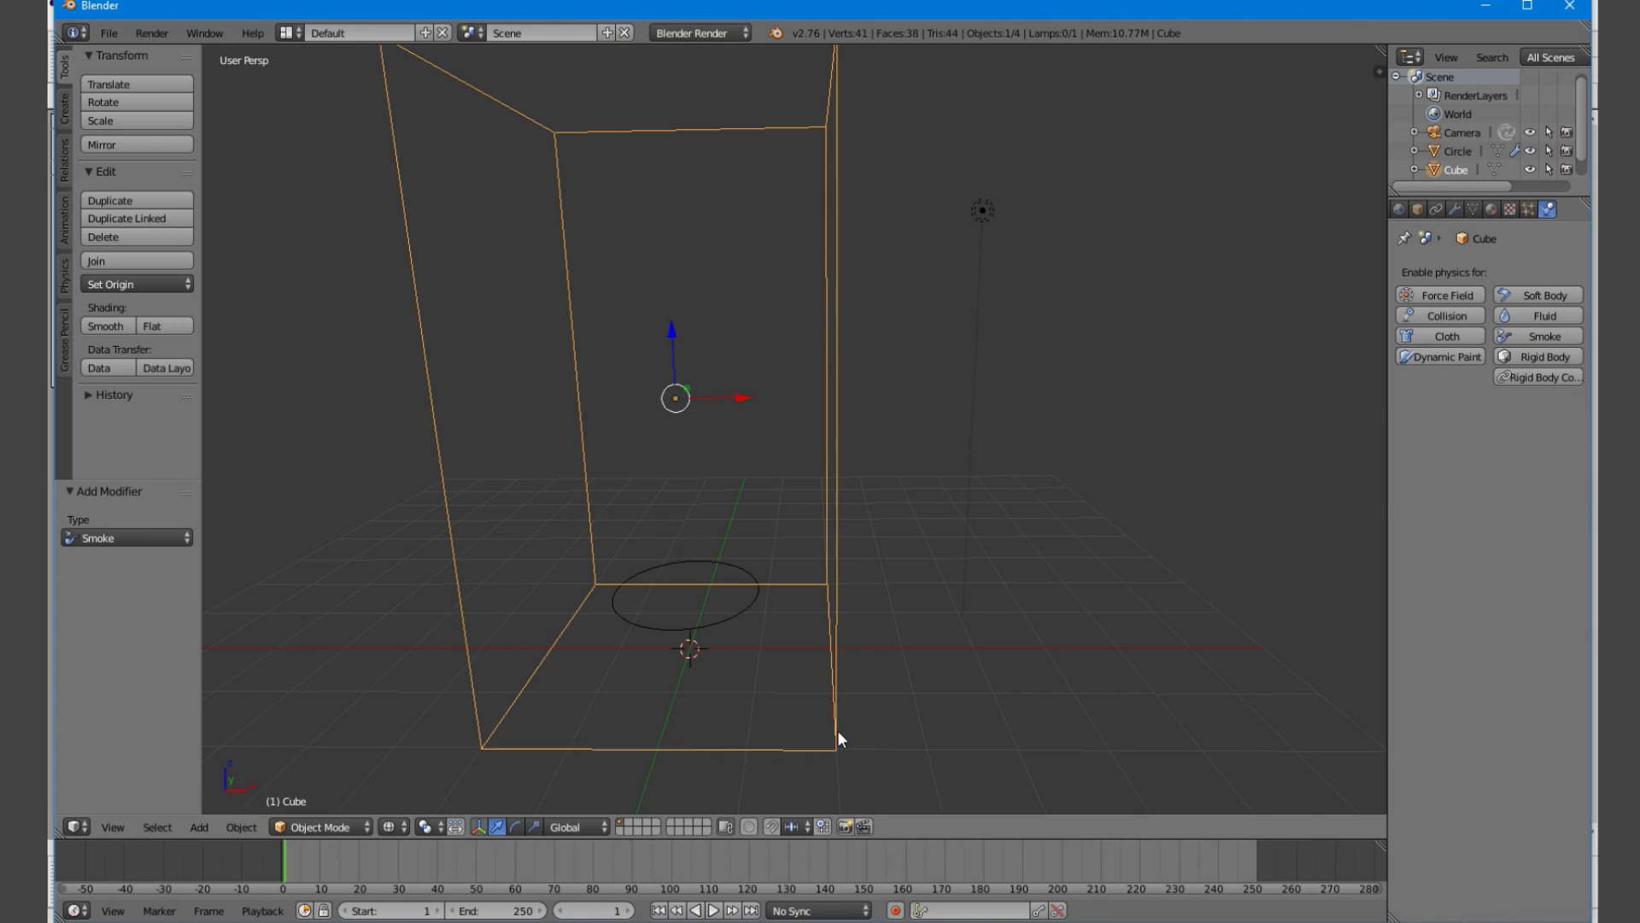
left_click(1538, 317)
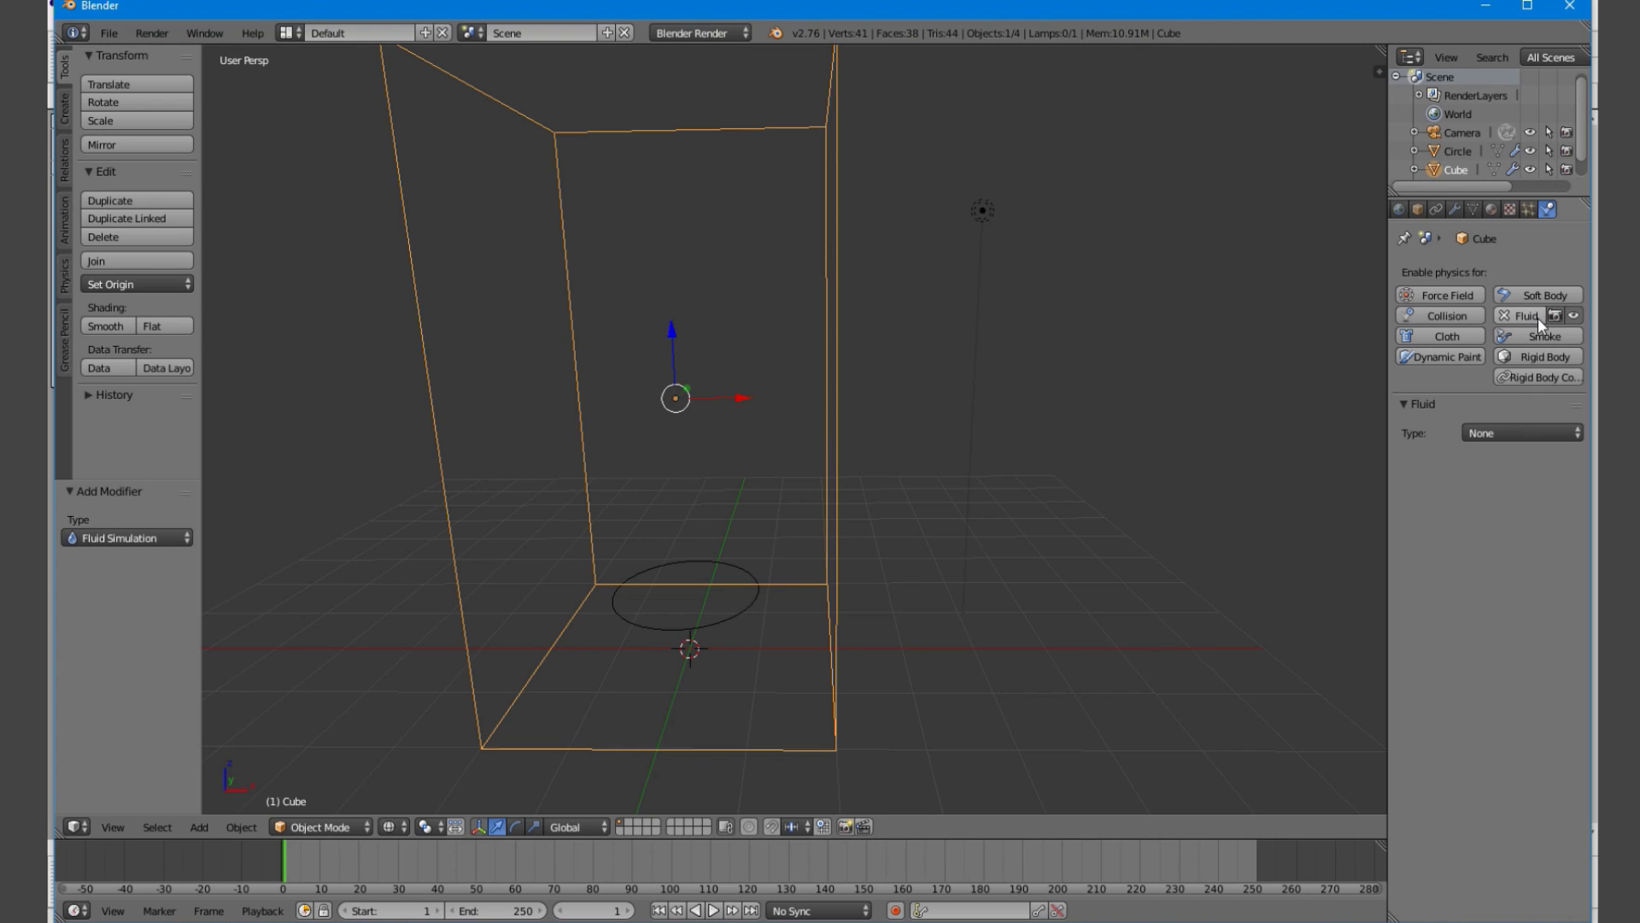
left_click(1539, 315)
left_click(1540, 337)
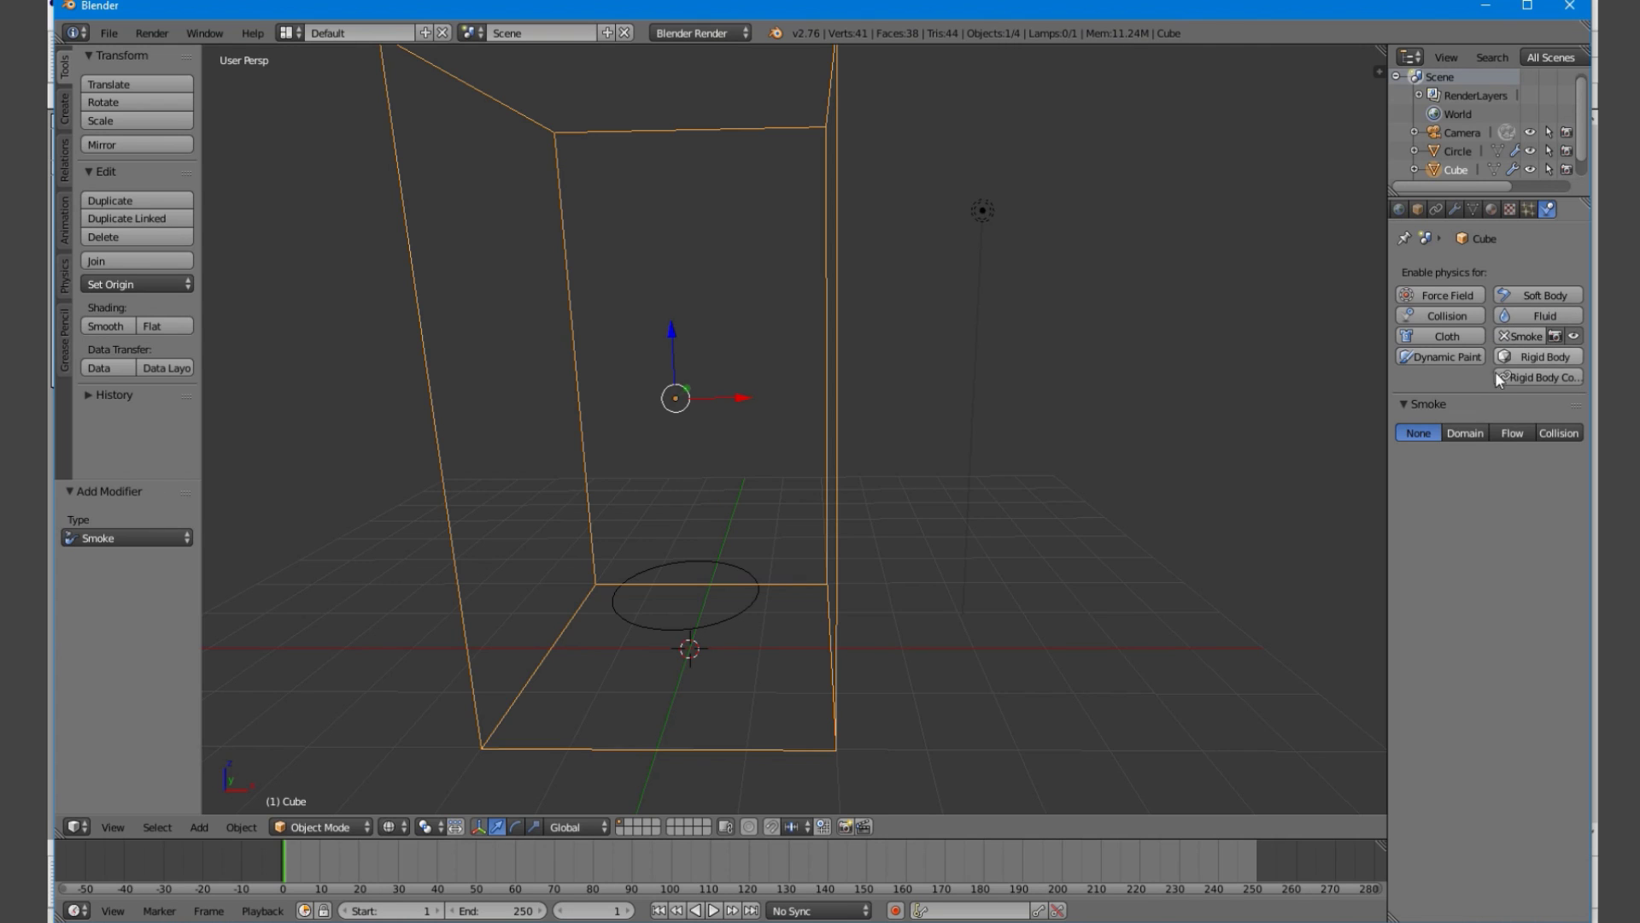
left_click(1479, 435)
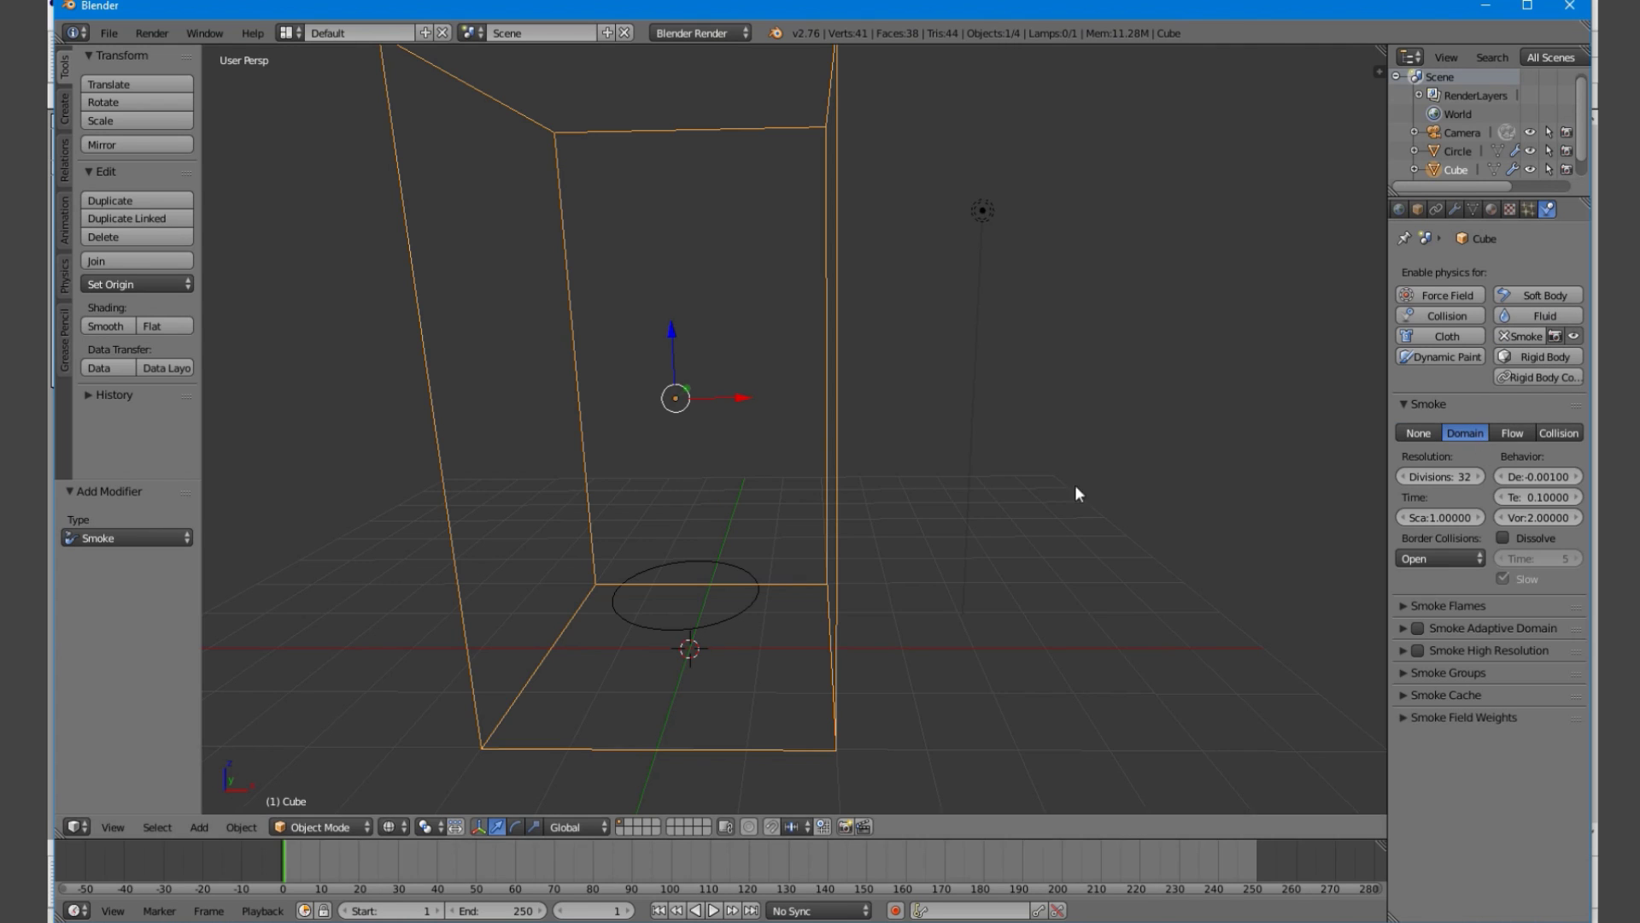
Play the animation to preview the smoke rising inside the domain
key("alt+a")
scroll(880, 463, "down", 5)
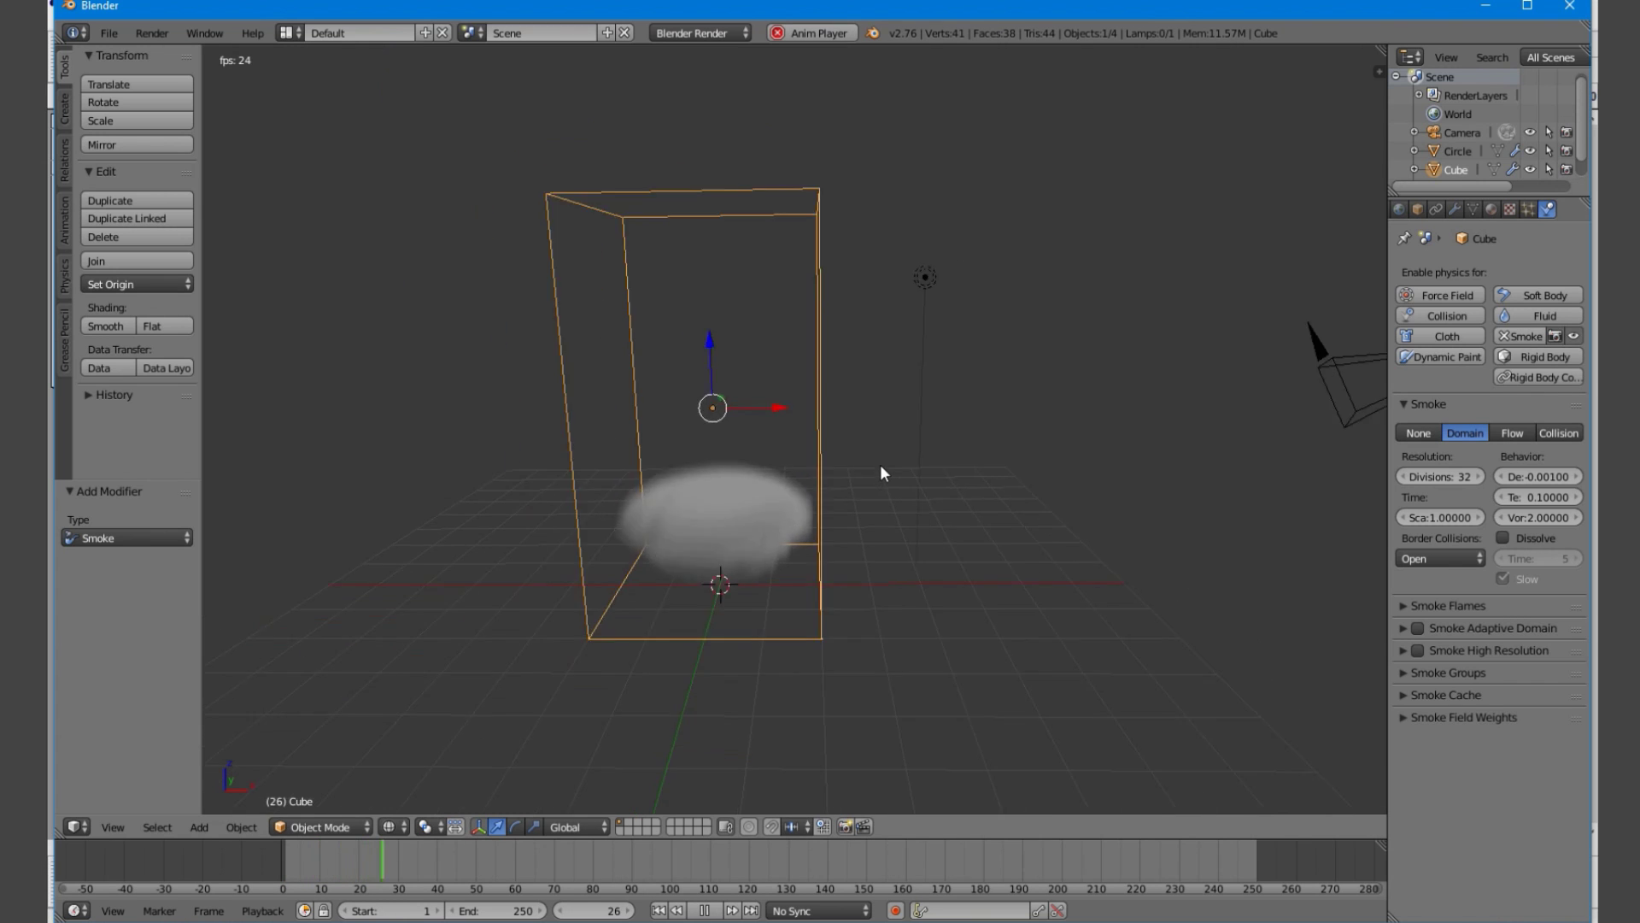
scroll(880, 464, "up", 3)
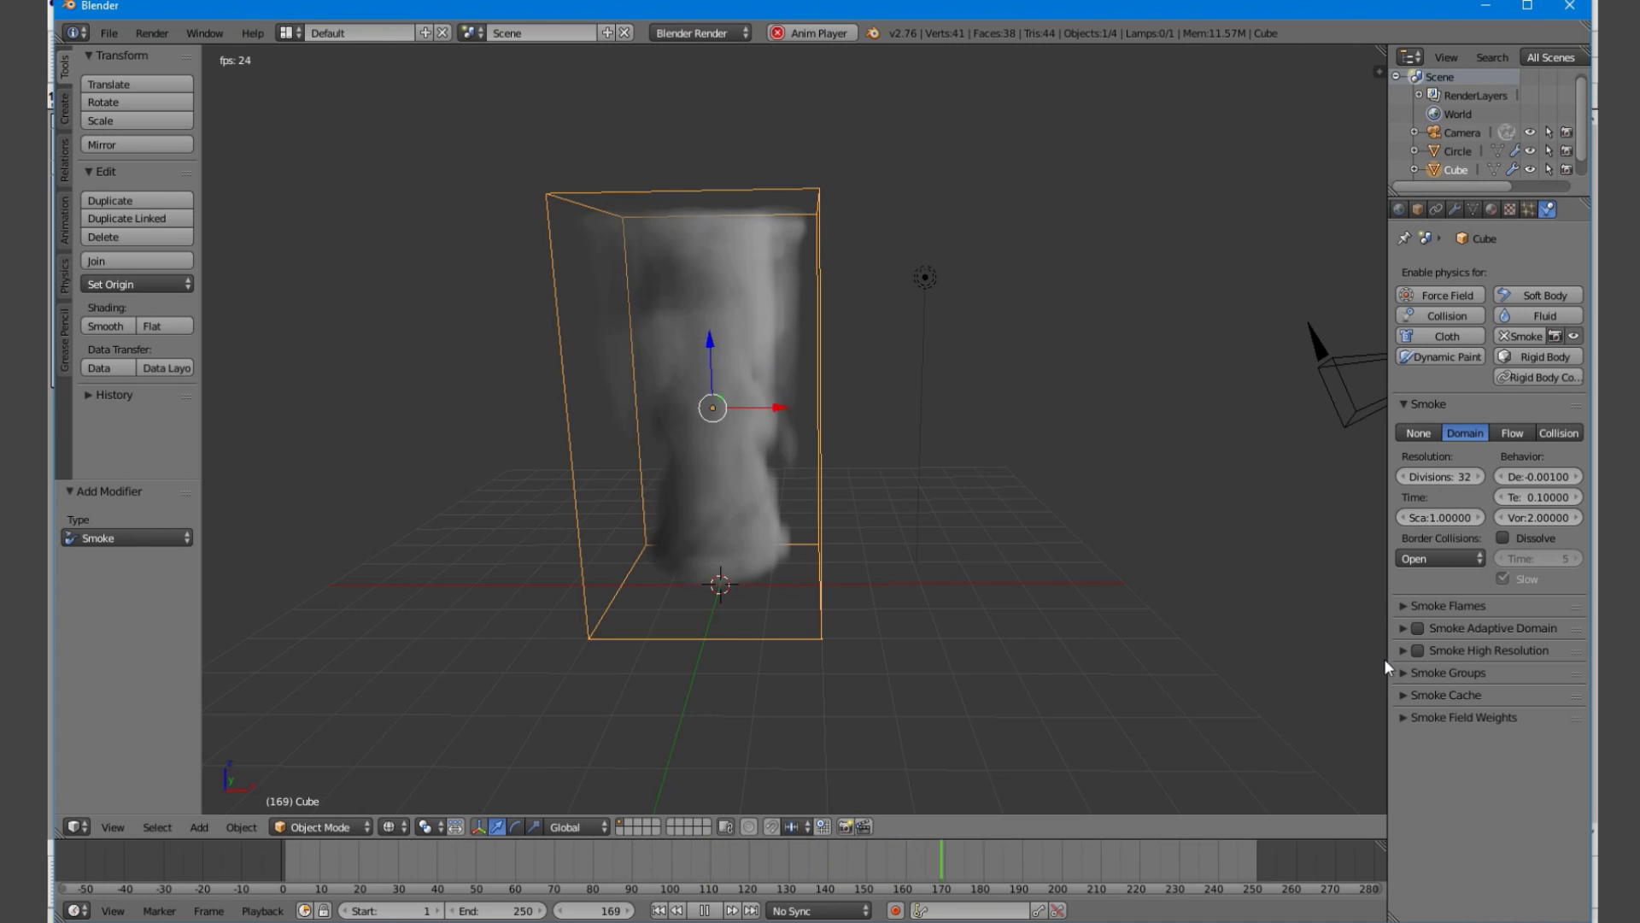
Enable Dissolve on the smoke domain with a dissolve time of 20
left_click_drag(1389, 660, 1347, 666)
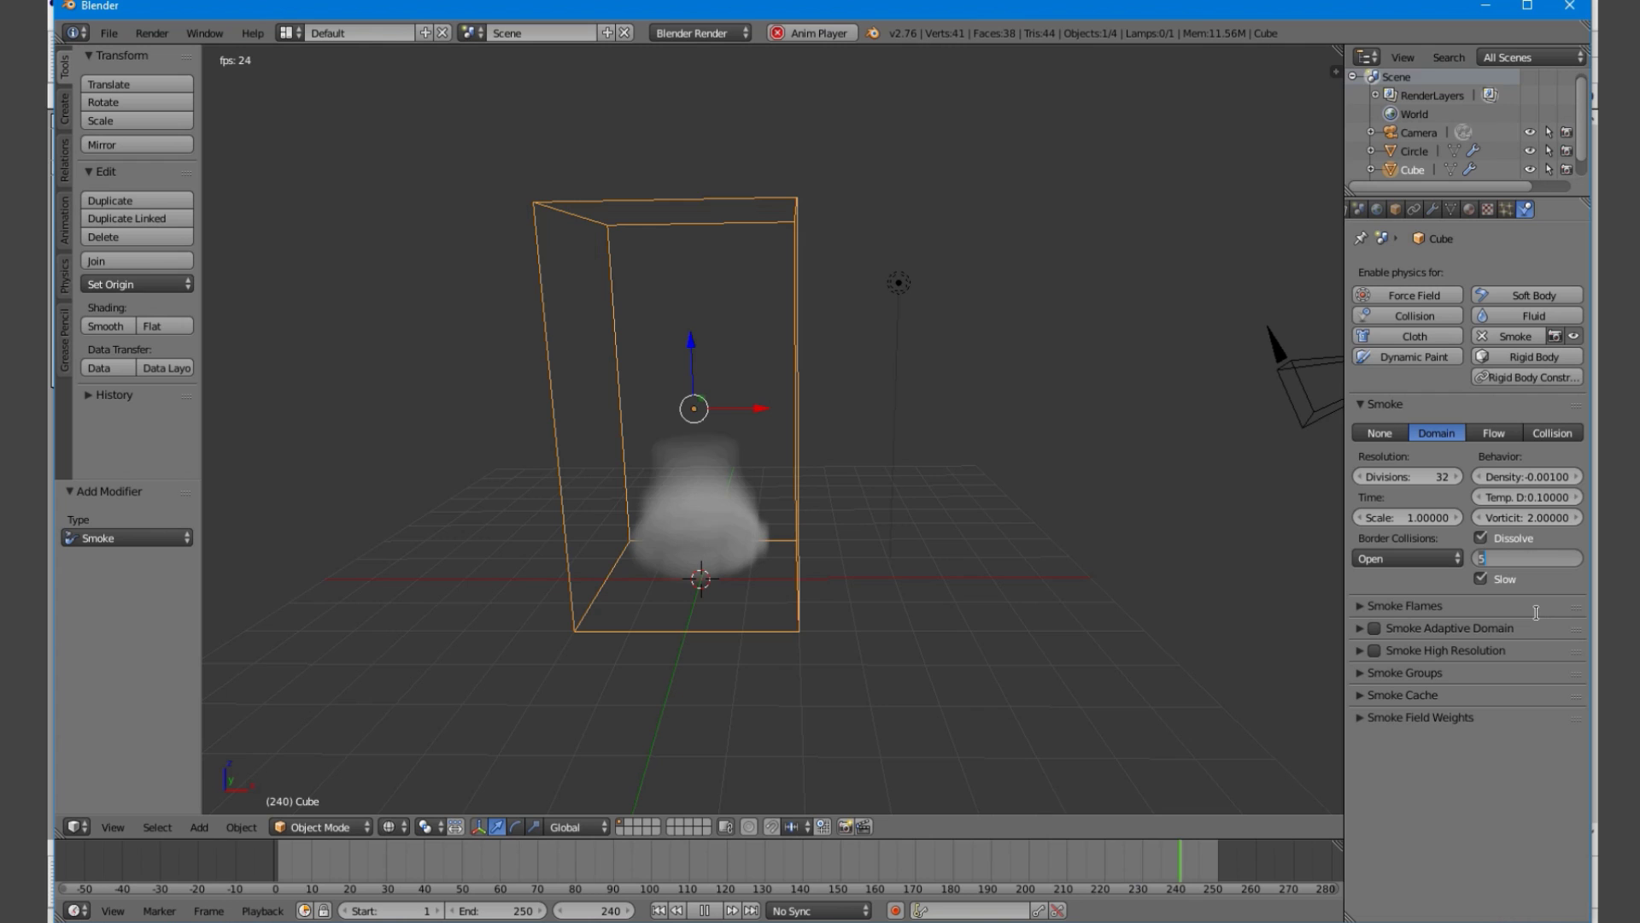
type("20")
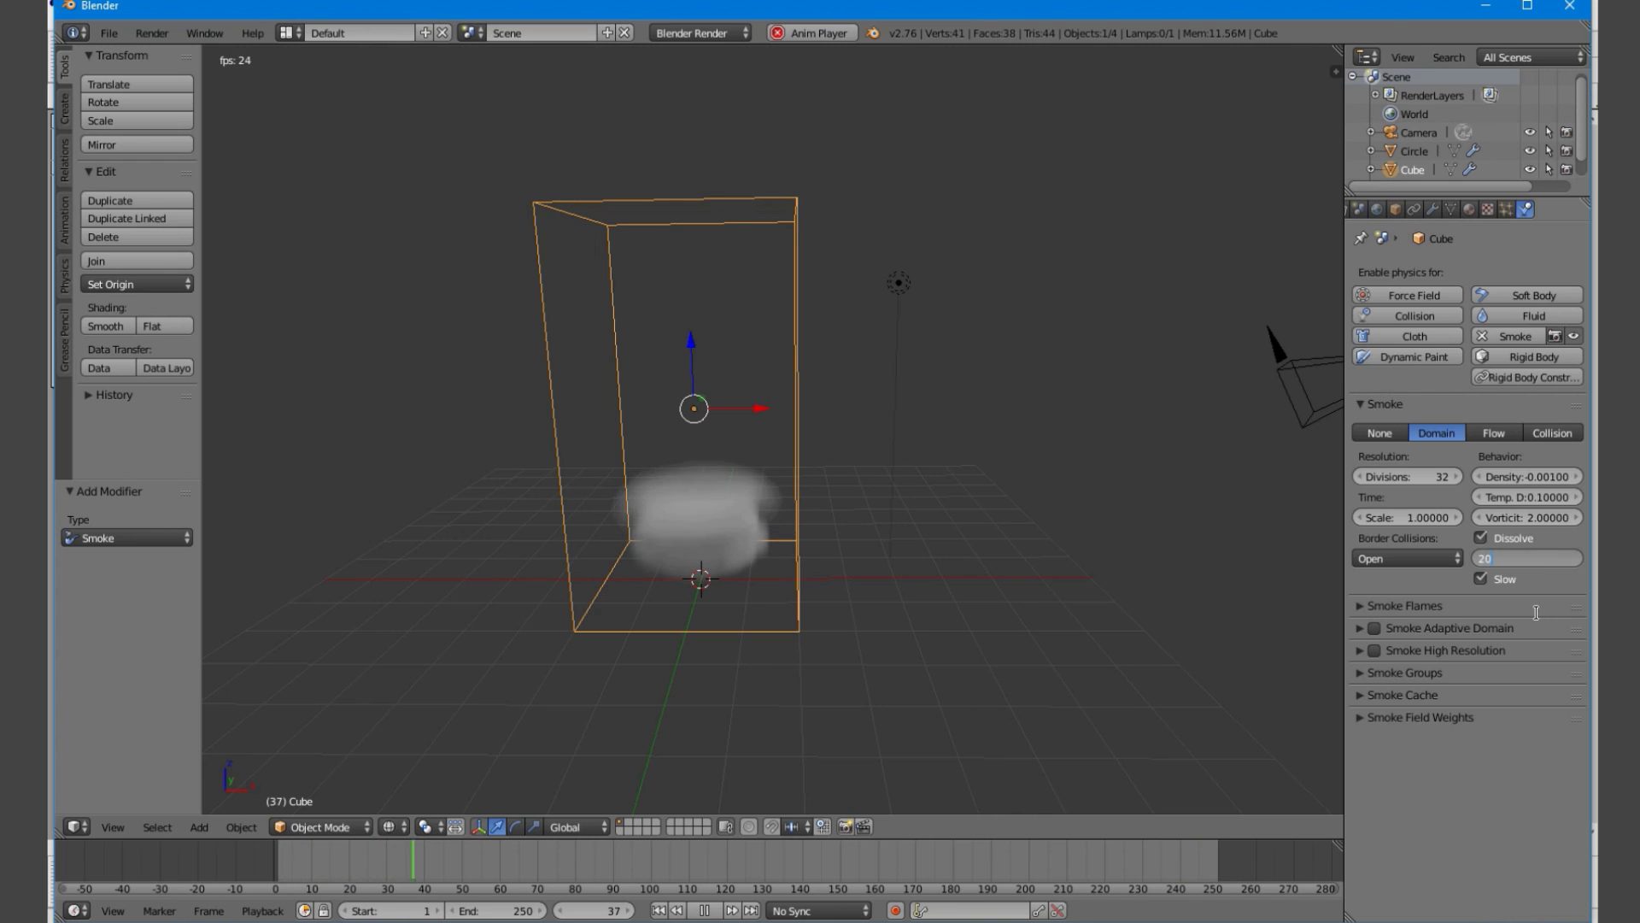
key("Return")
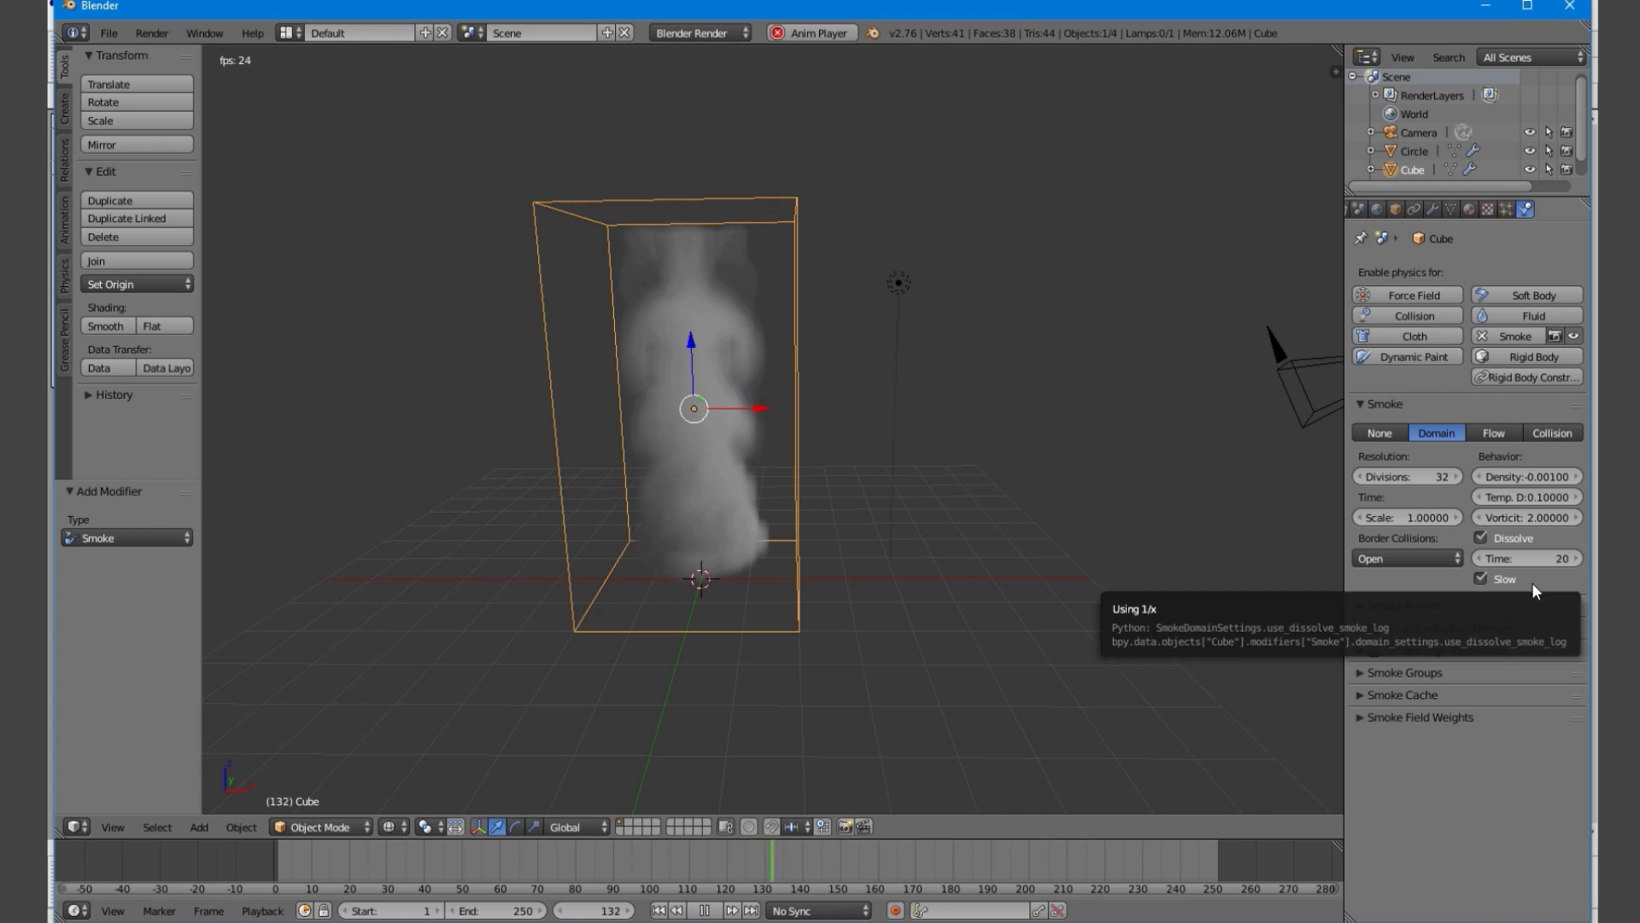
Set the smoke domain's dissolve time to 10
left_click(1535, 560)
type("10")
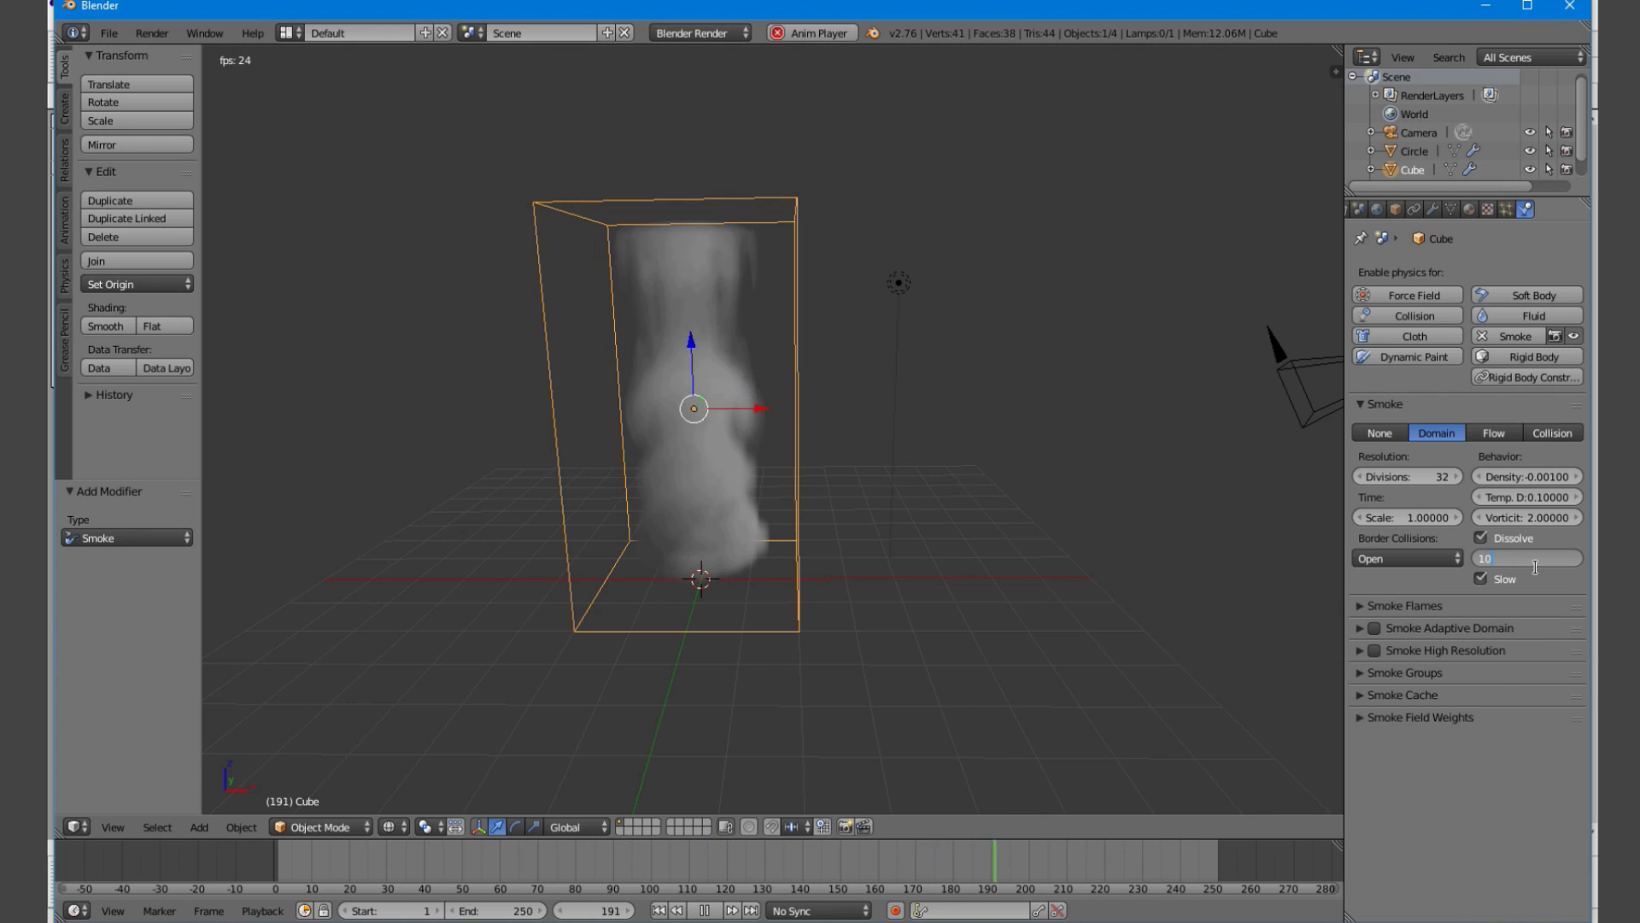
key("Return")
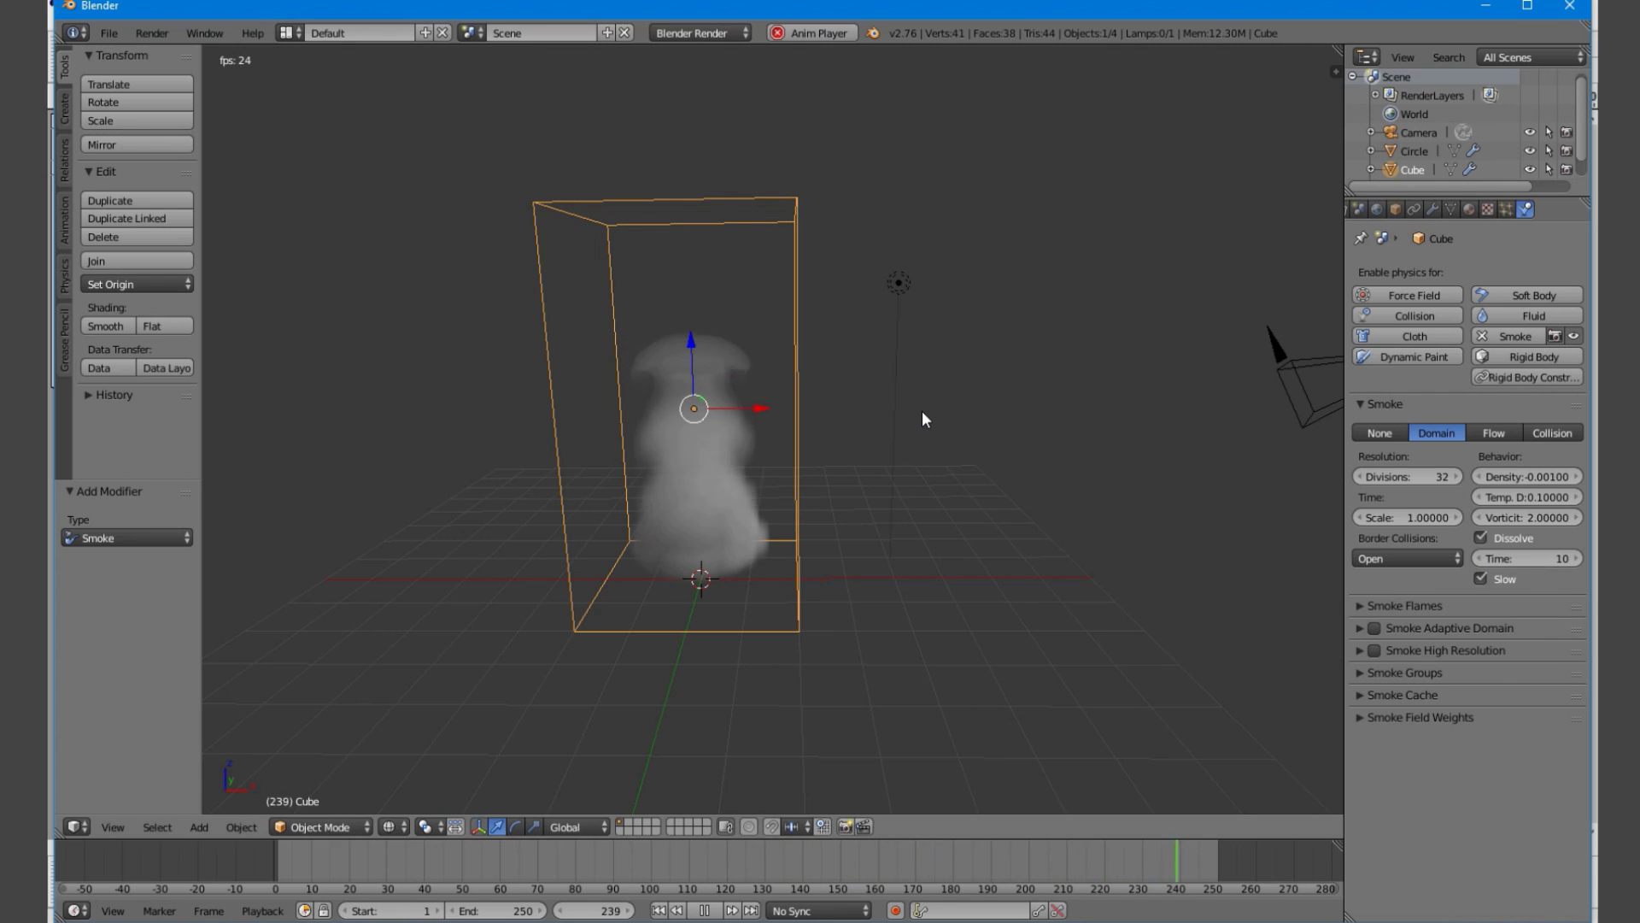
Examine the playing smoke from above in both orthographic and perspective projection
middle_click_drag(926, 417, 798, 512)
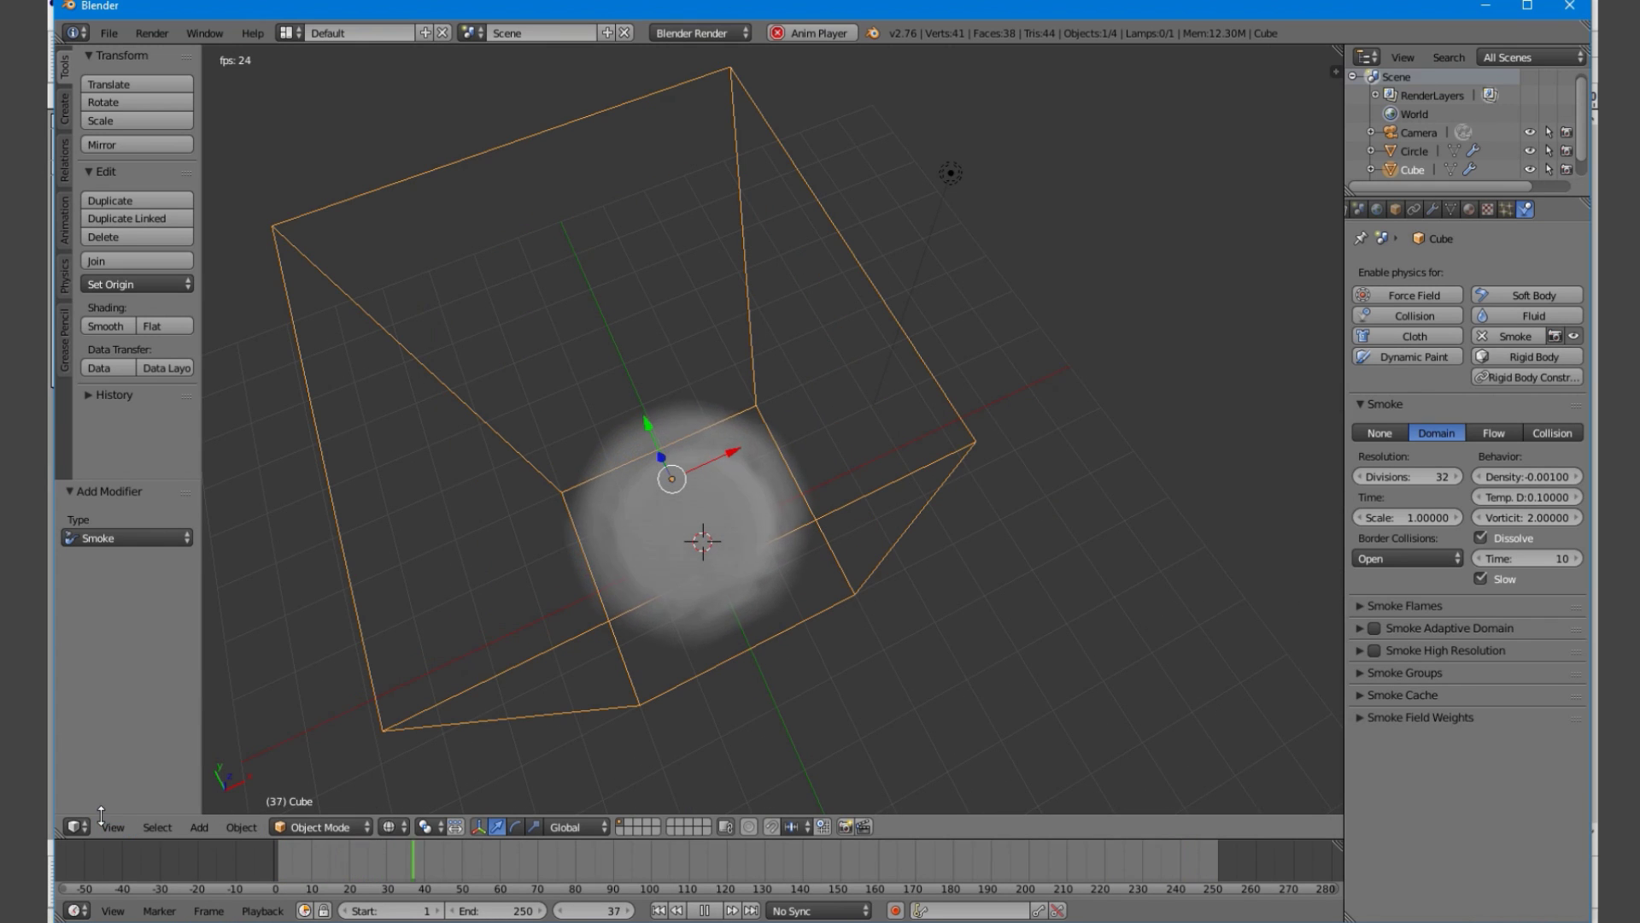
left_click(113, 827)
left_click(162, 749)
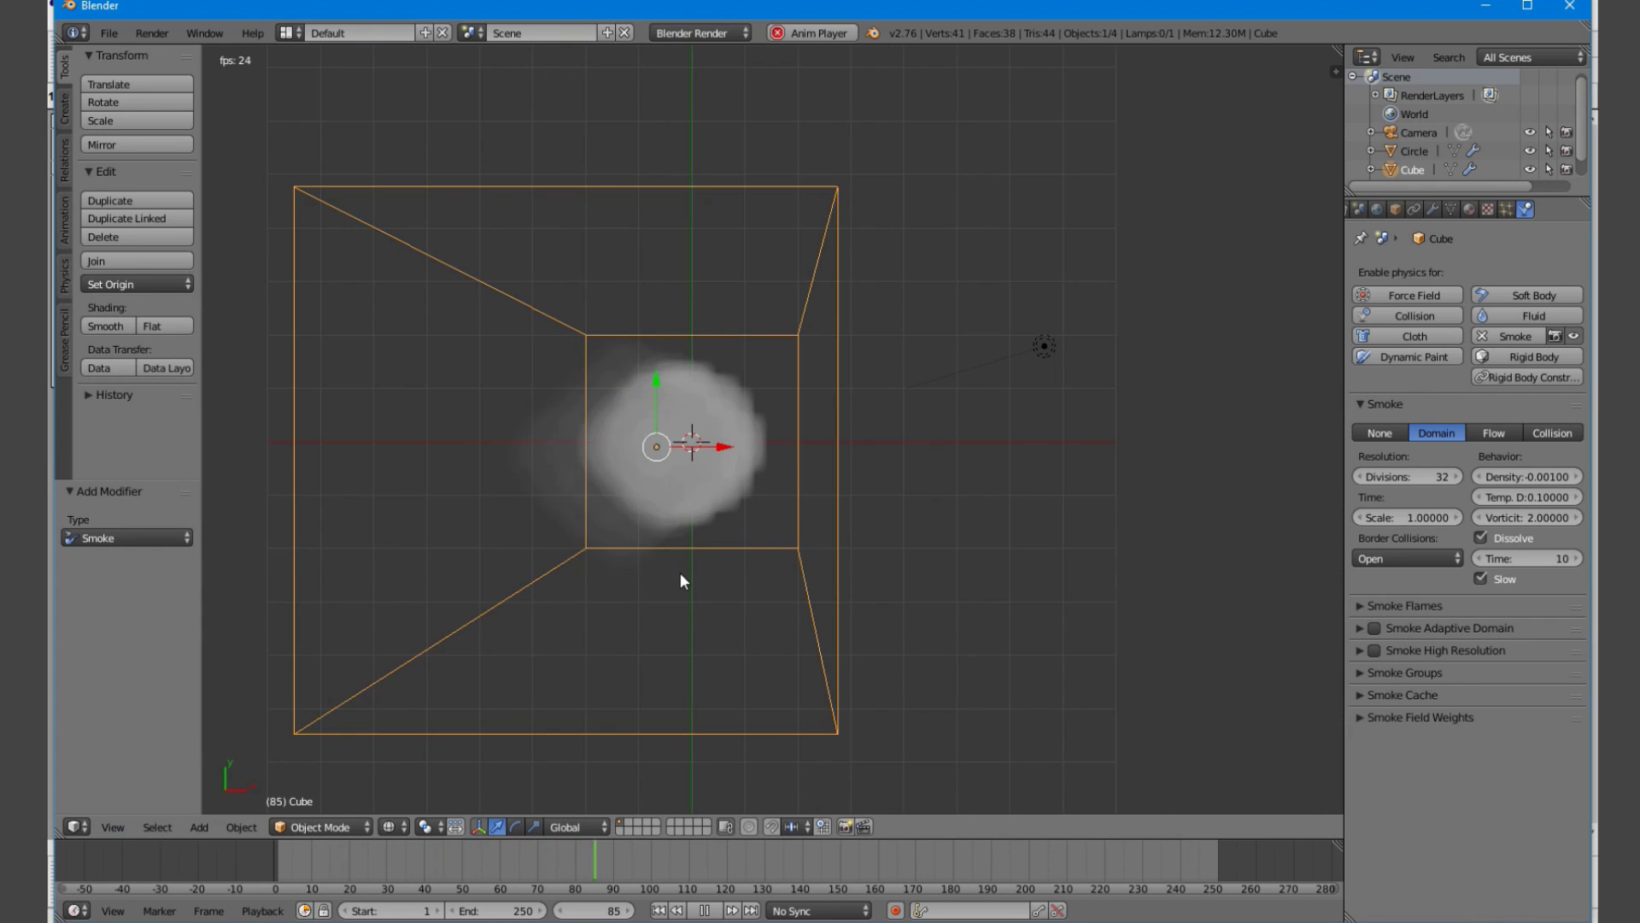
key("KP_5")
key("t")
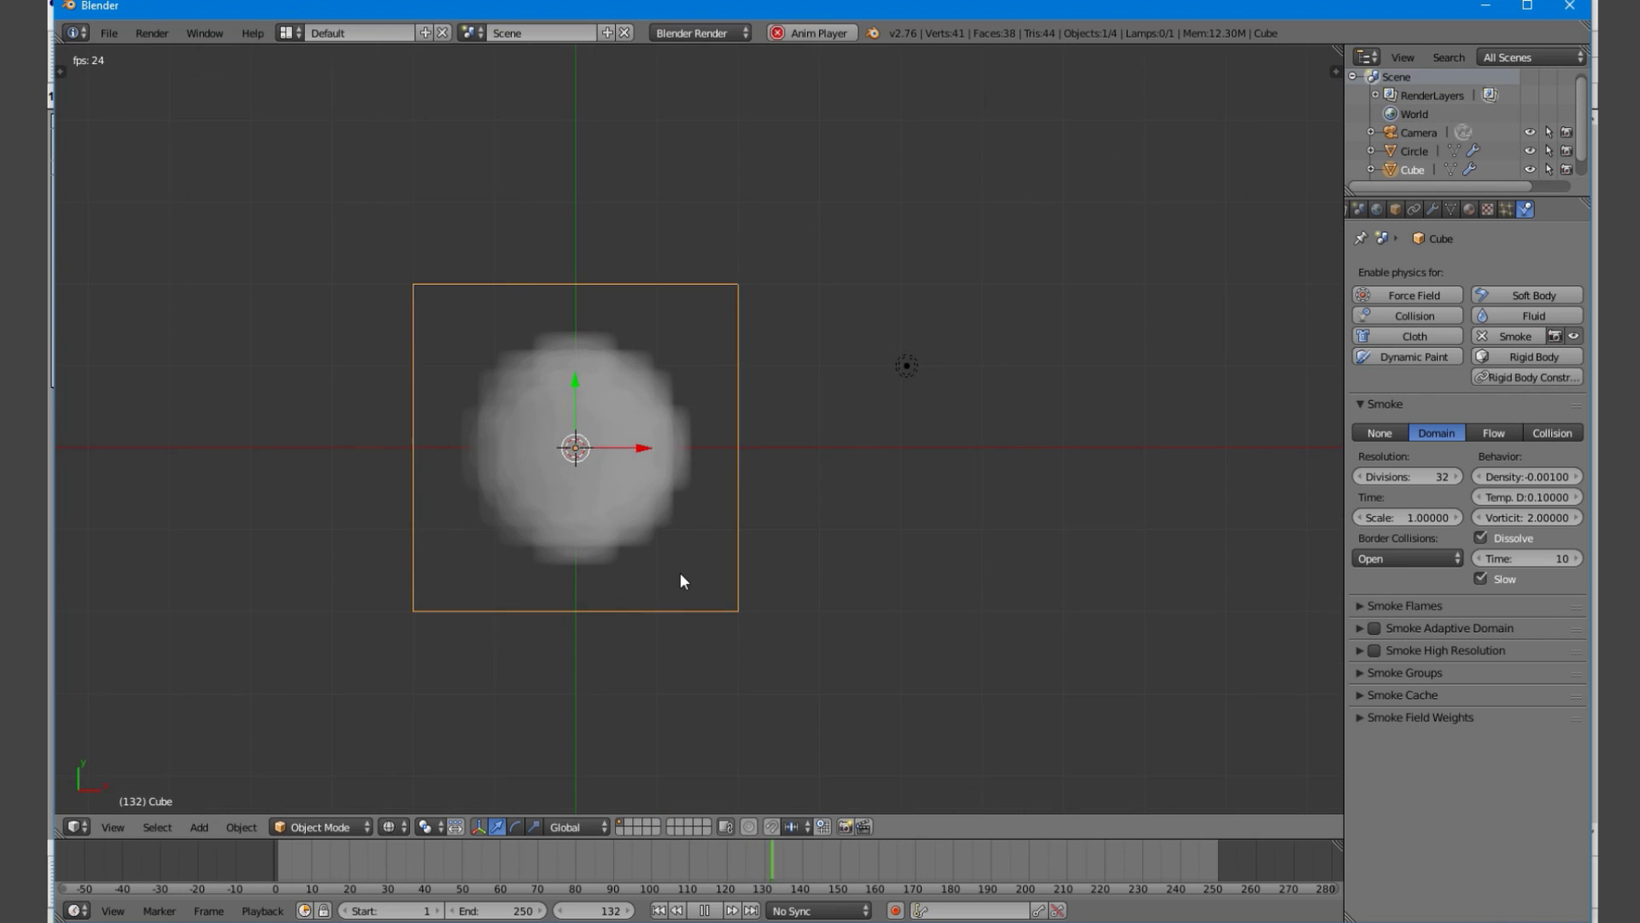
scroll(680, 573, "up", 2)
middle_click_drag(679, 572, 858, 552, "shift")
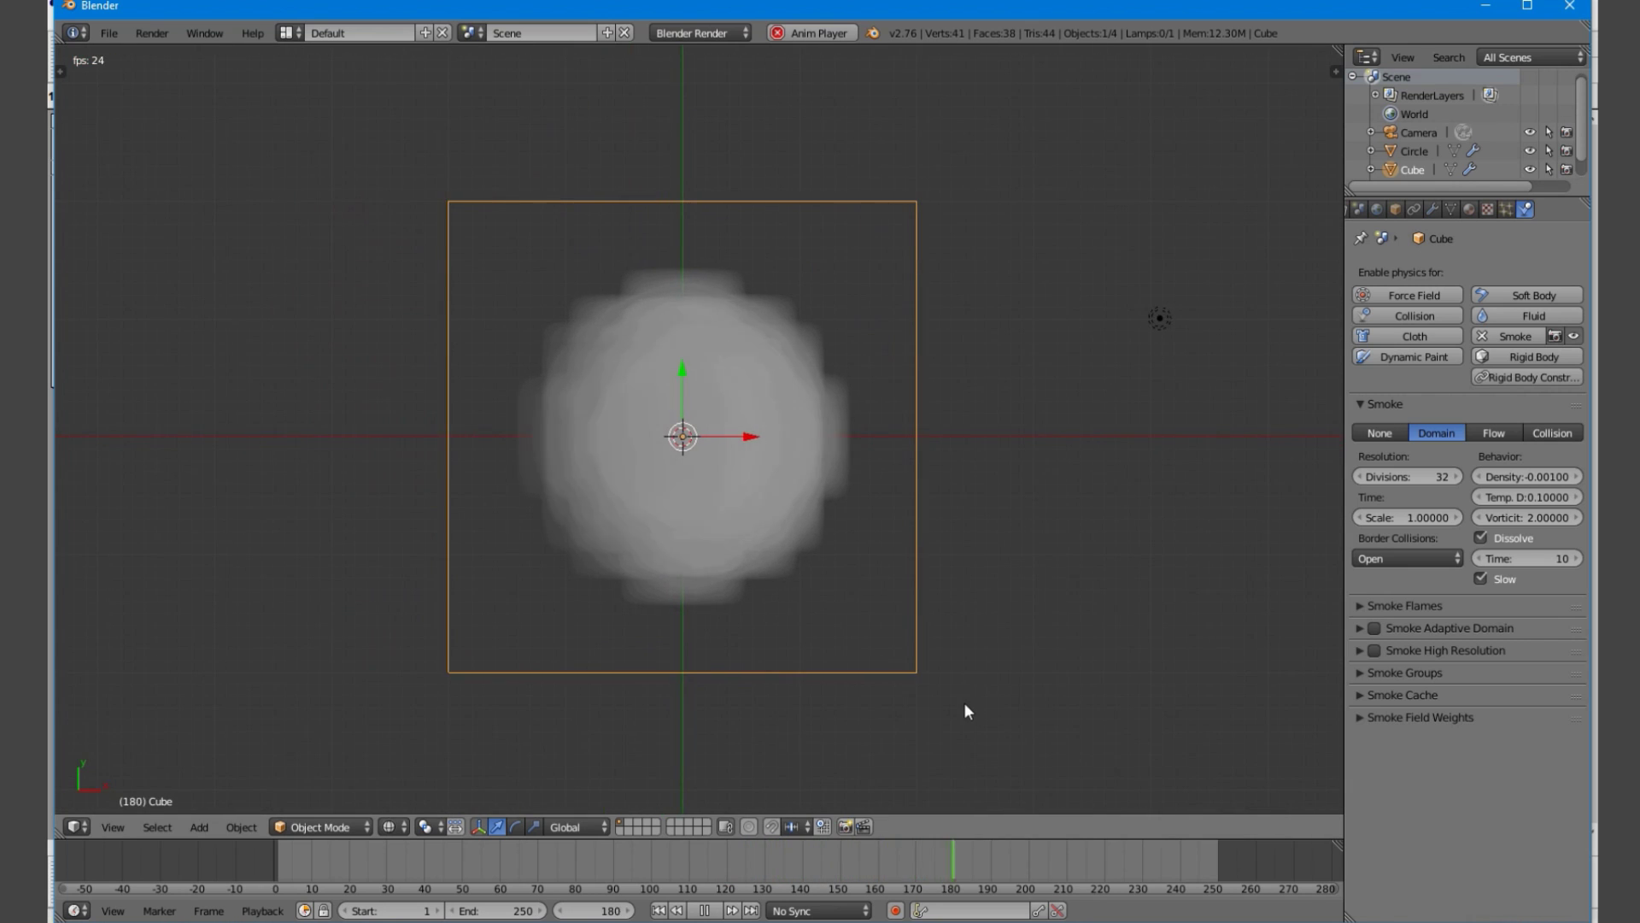
key("KP_5")
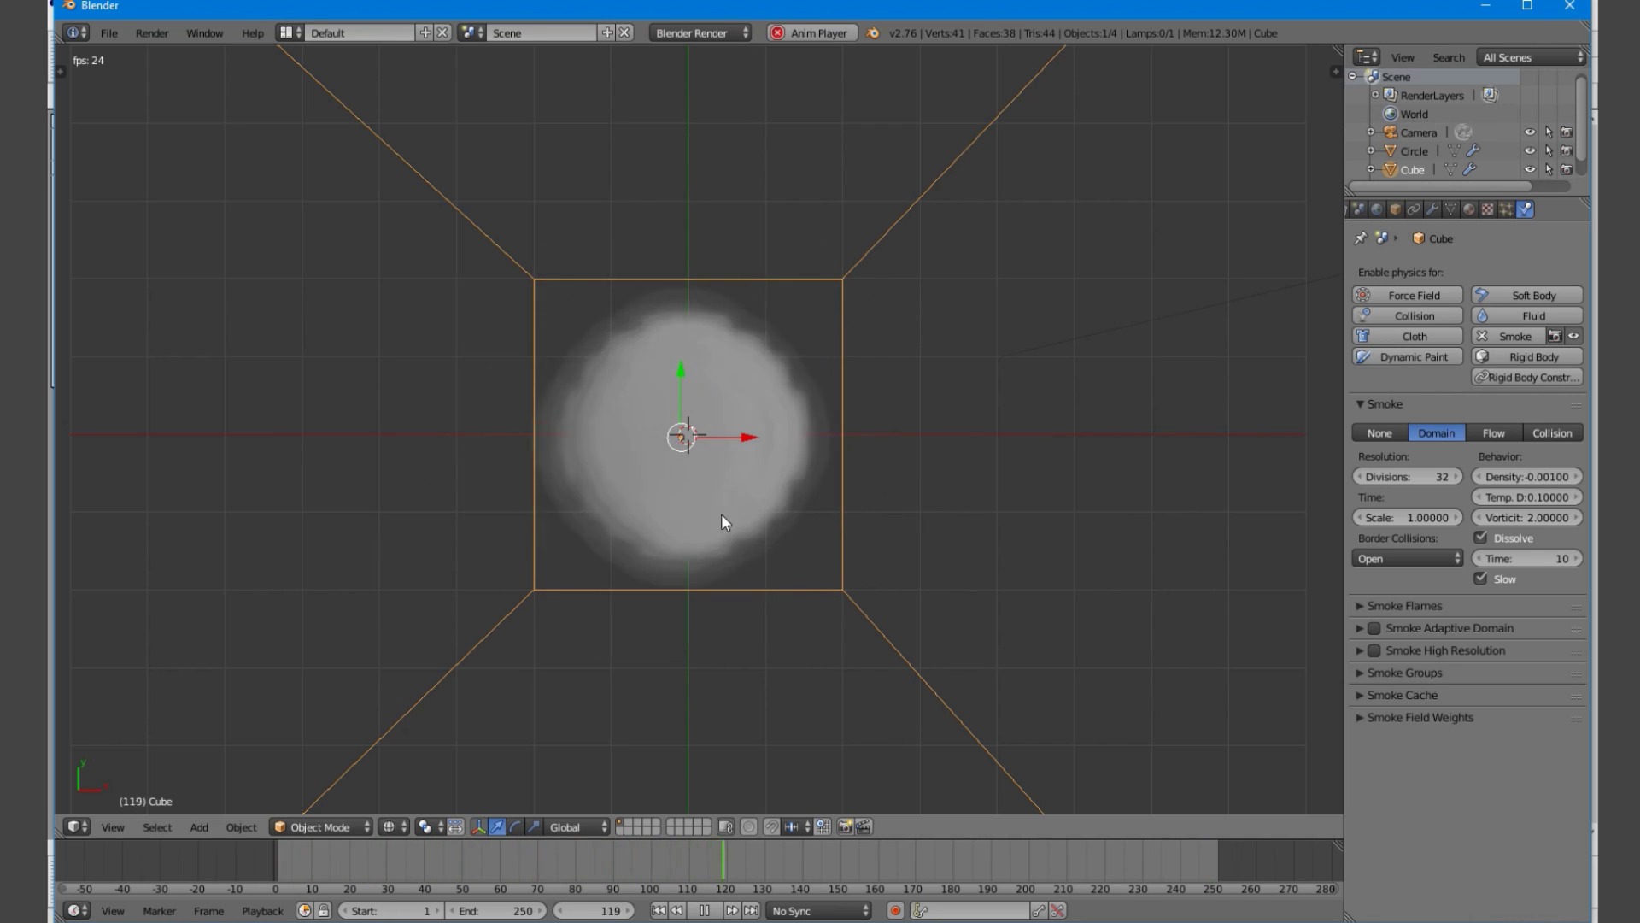
Add a Turbulence force field to the scene at the 3D cursor
key("shift+a")
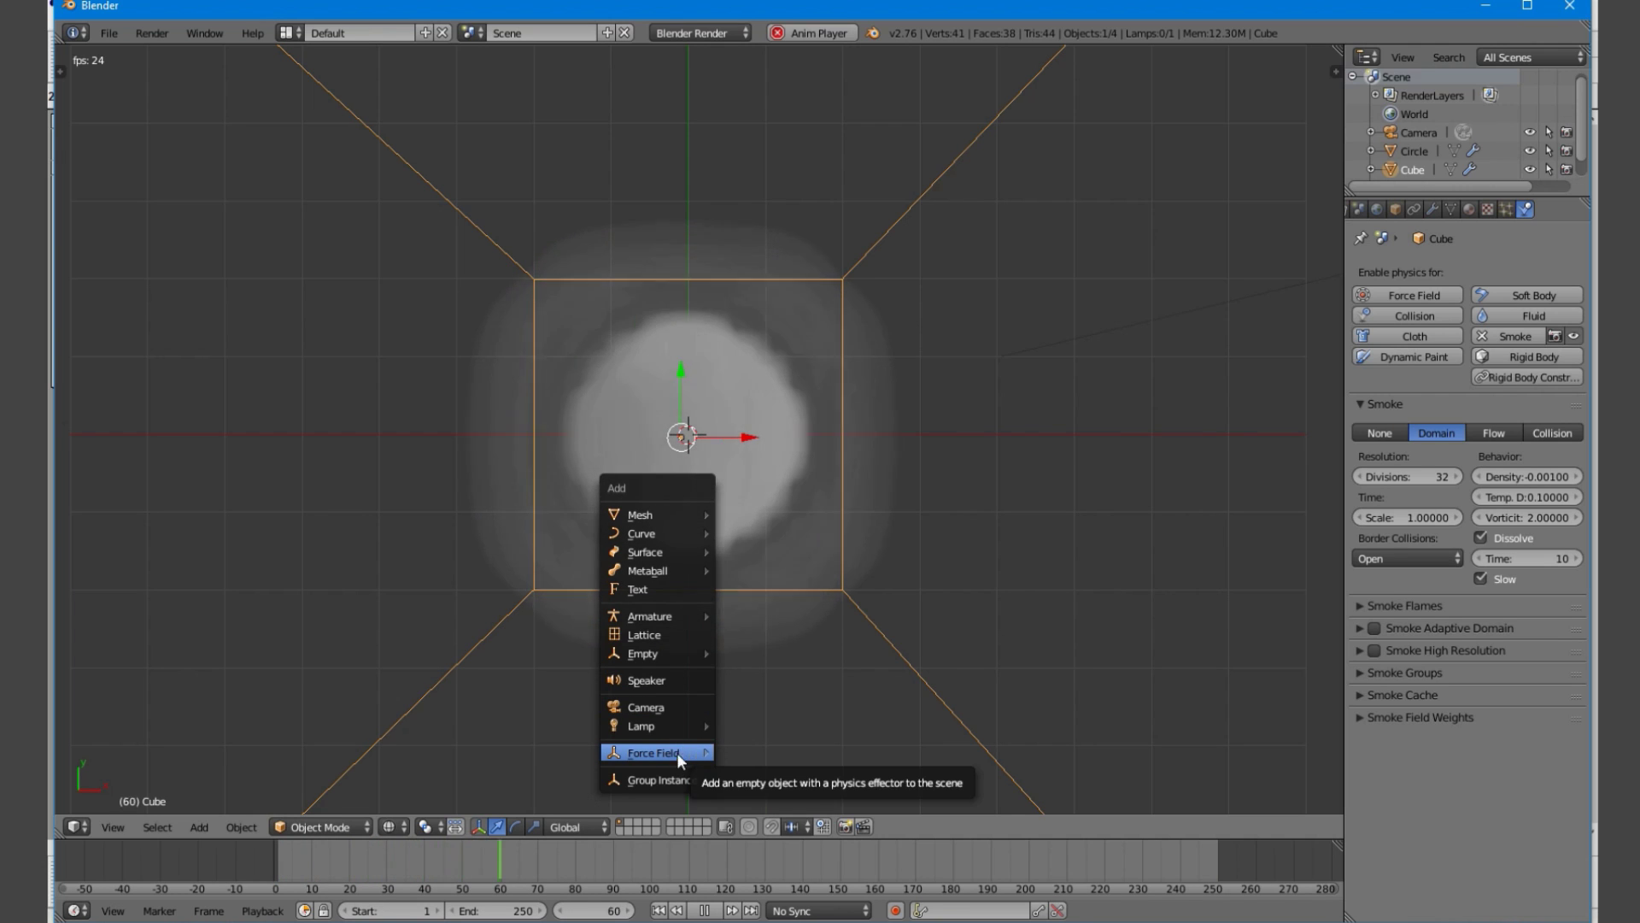
mouse_move(683, 751)
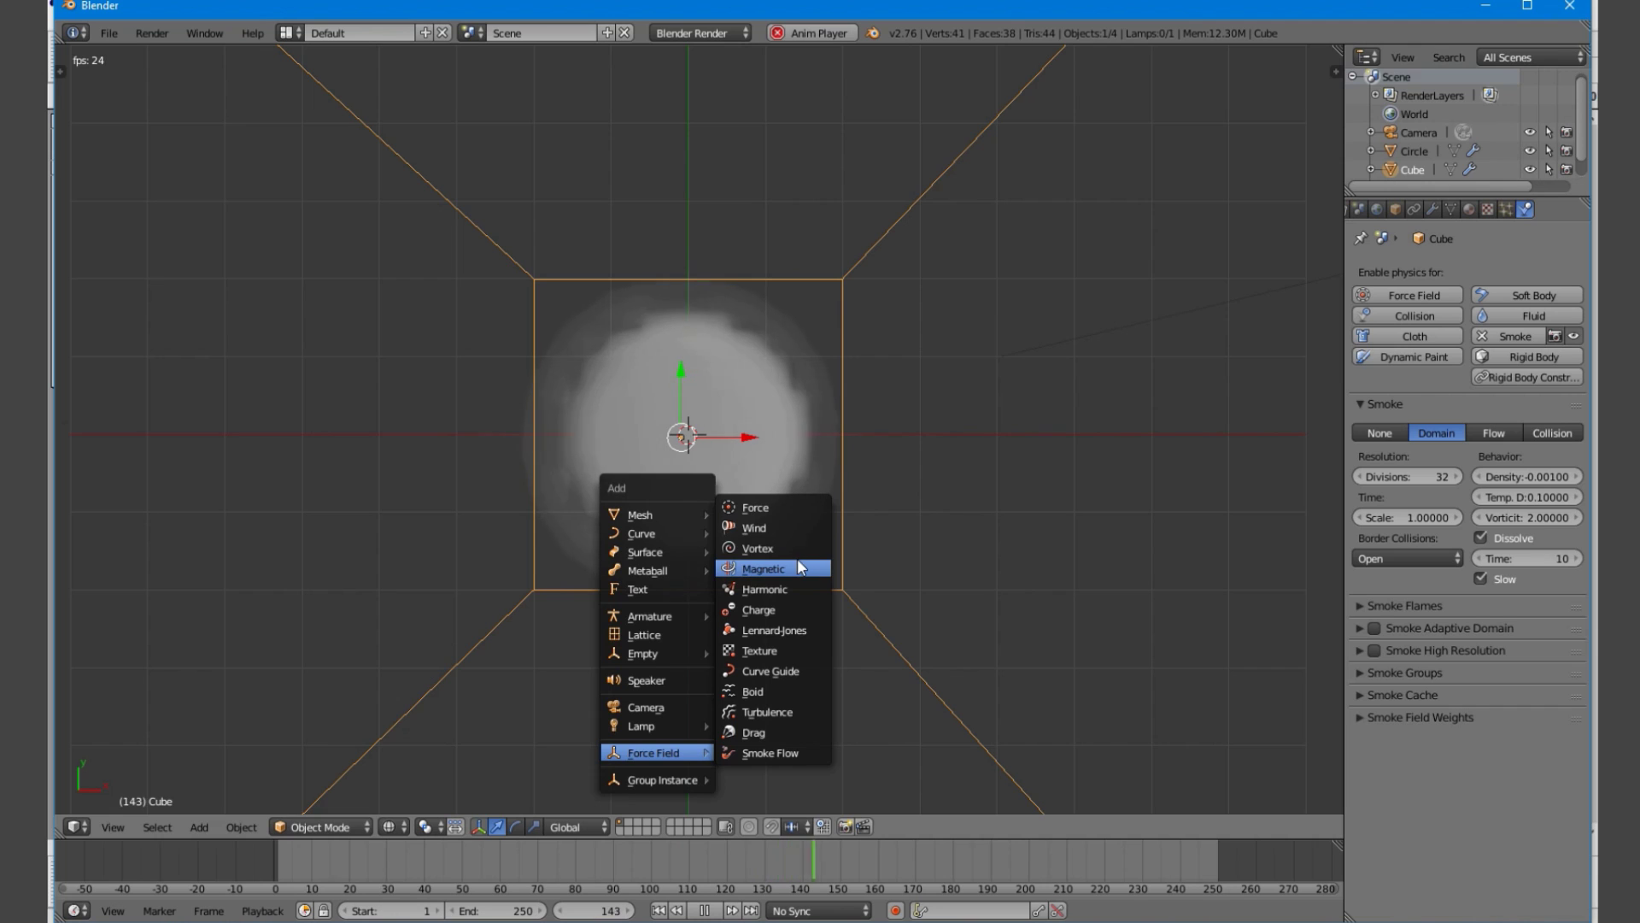
left_click(801, 712)
Move the turbulence field straight up along Z to about the middle of the smoke domain
middle_click_drag(794, 690, 738, 486)
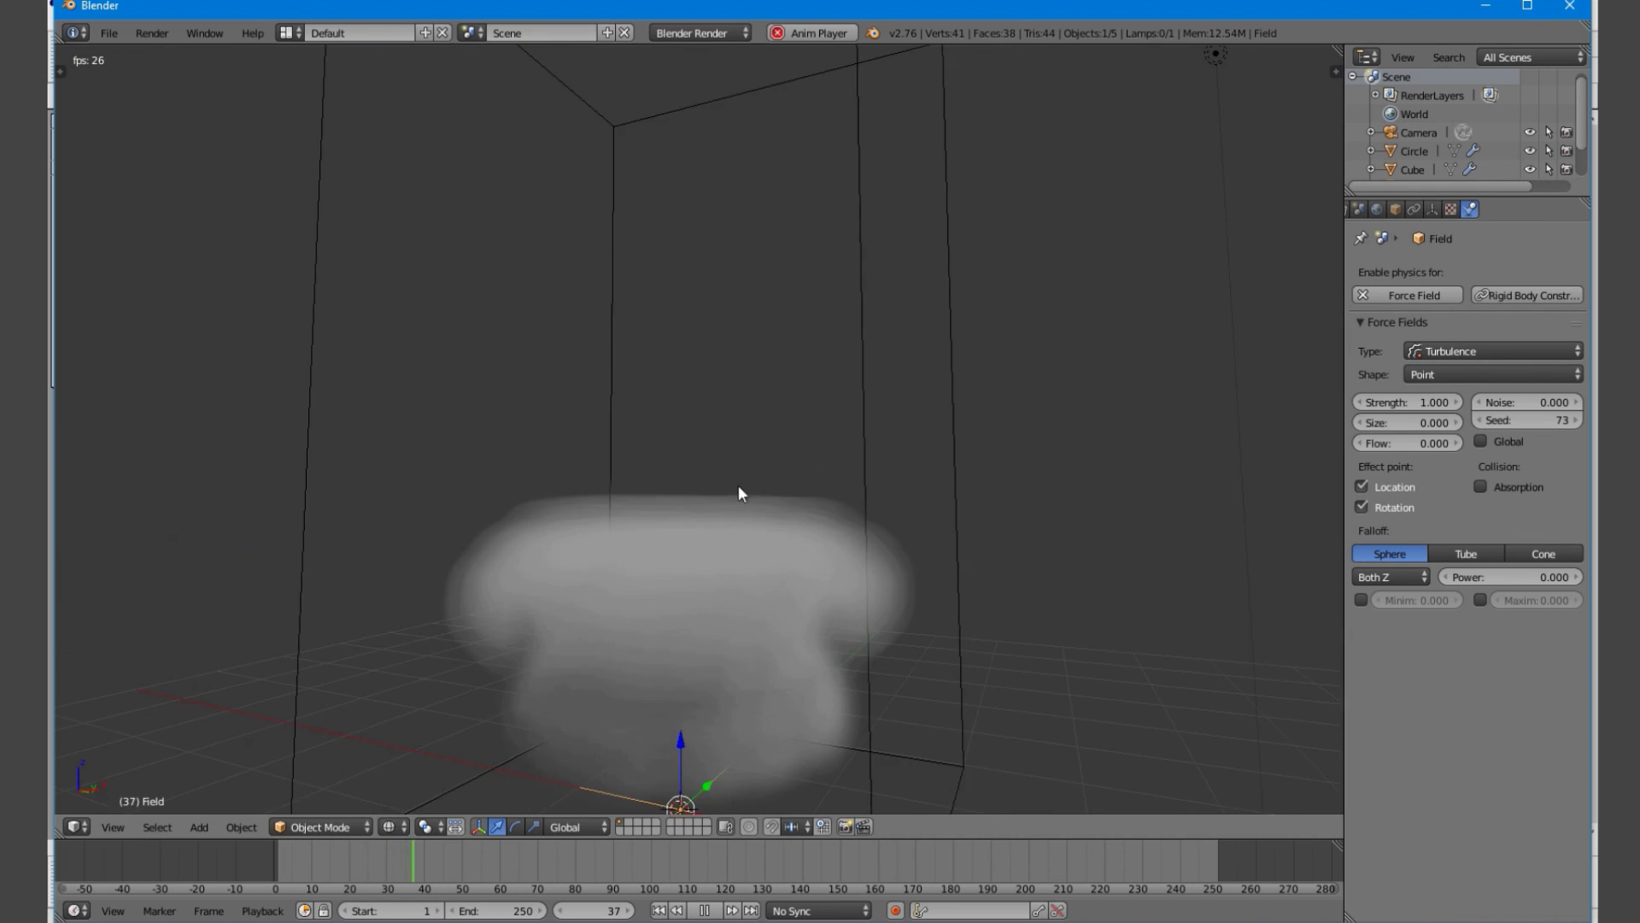
scroll(740, 489, "down", 3)
key("g")
key("z")
left_click(764, 284)
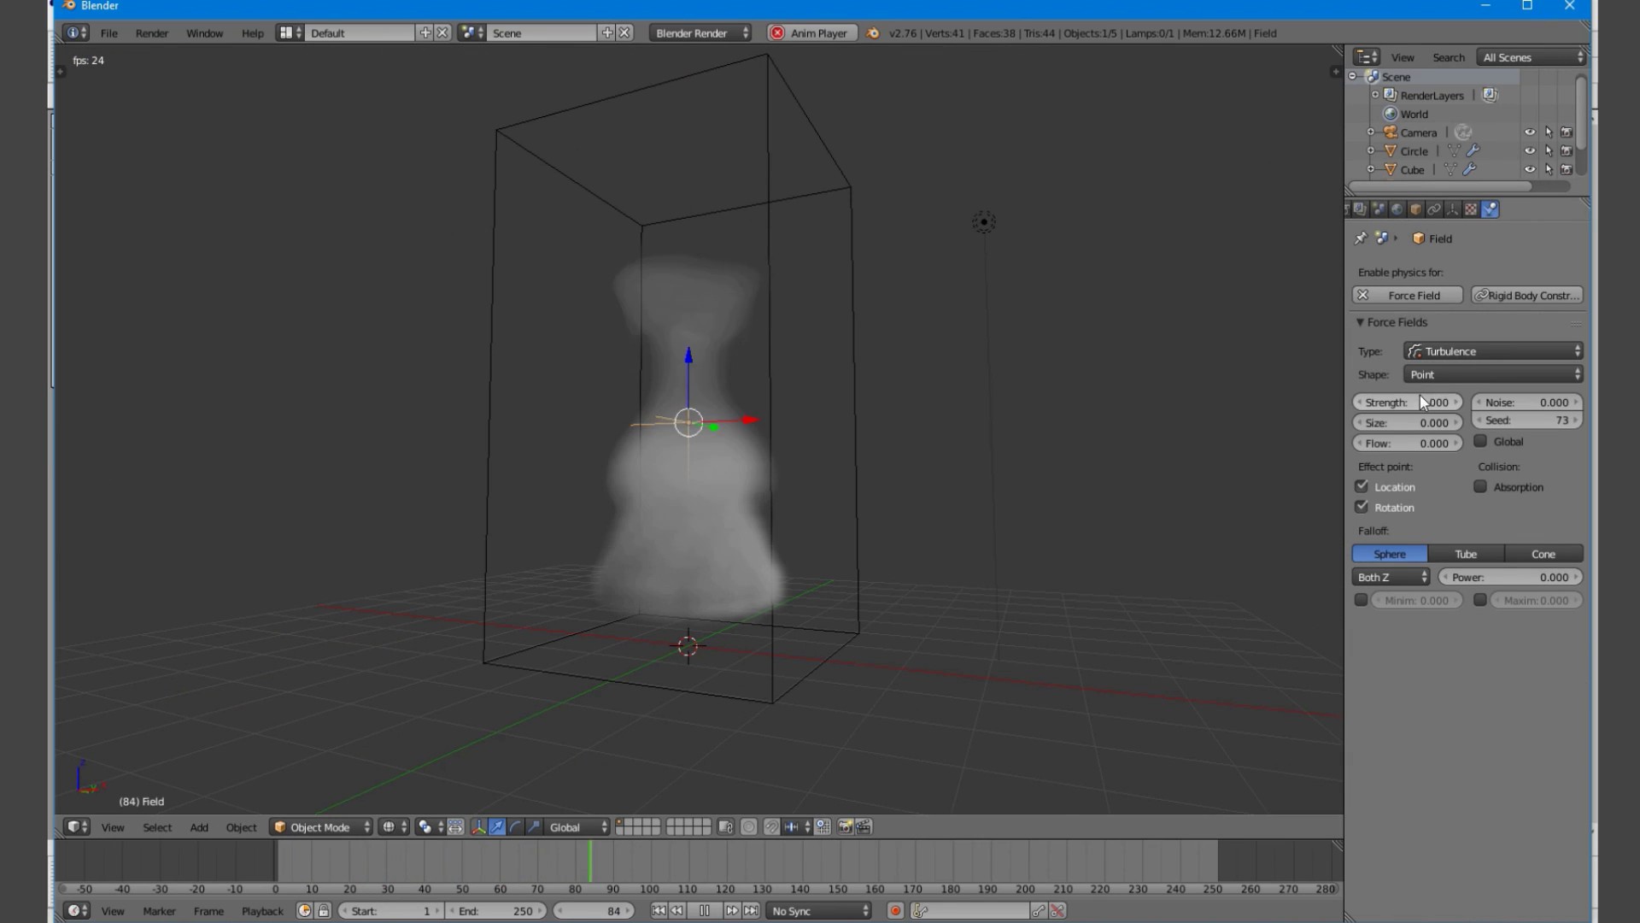
Set the turbulence field's strength to 27.6 and check the smoke from the front and from above
left_click_drag(1420, 399, 1499, 400)
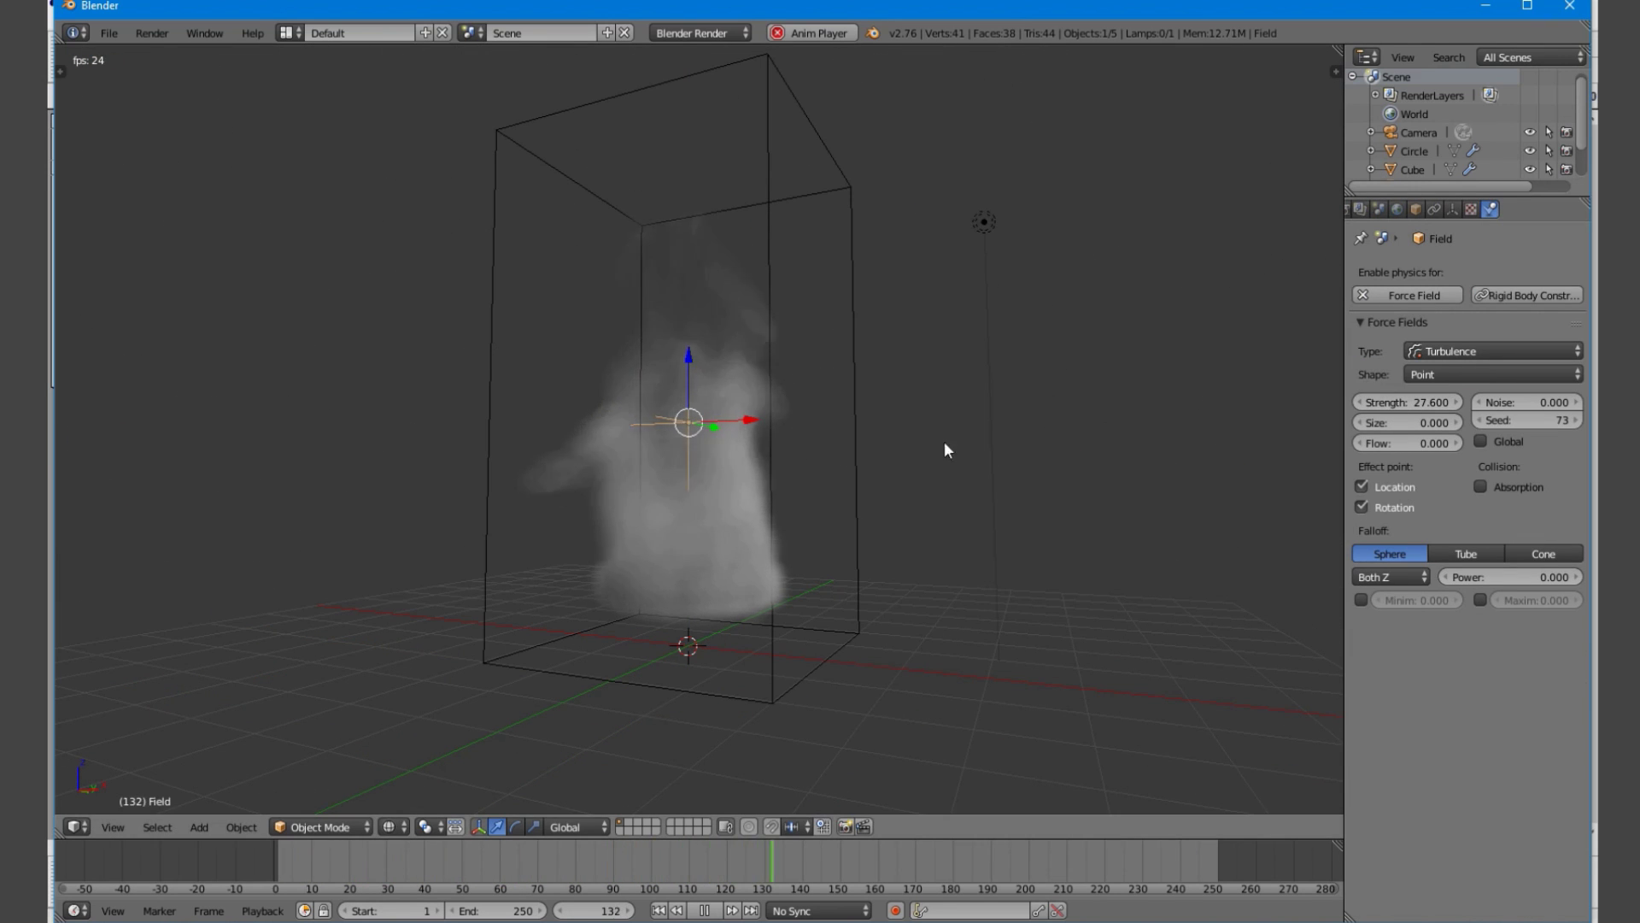
key("KP_1")
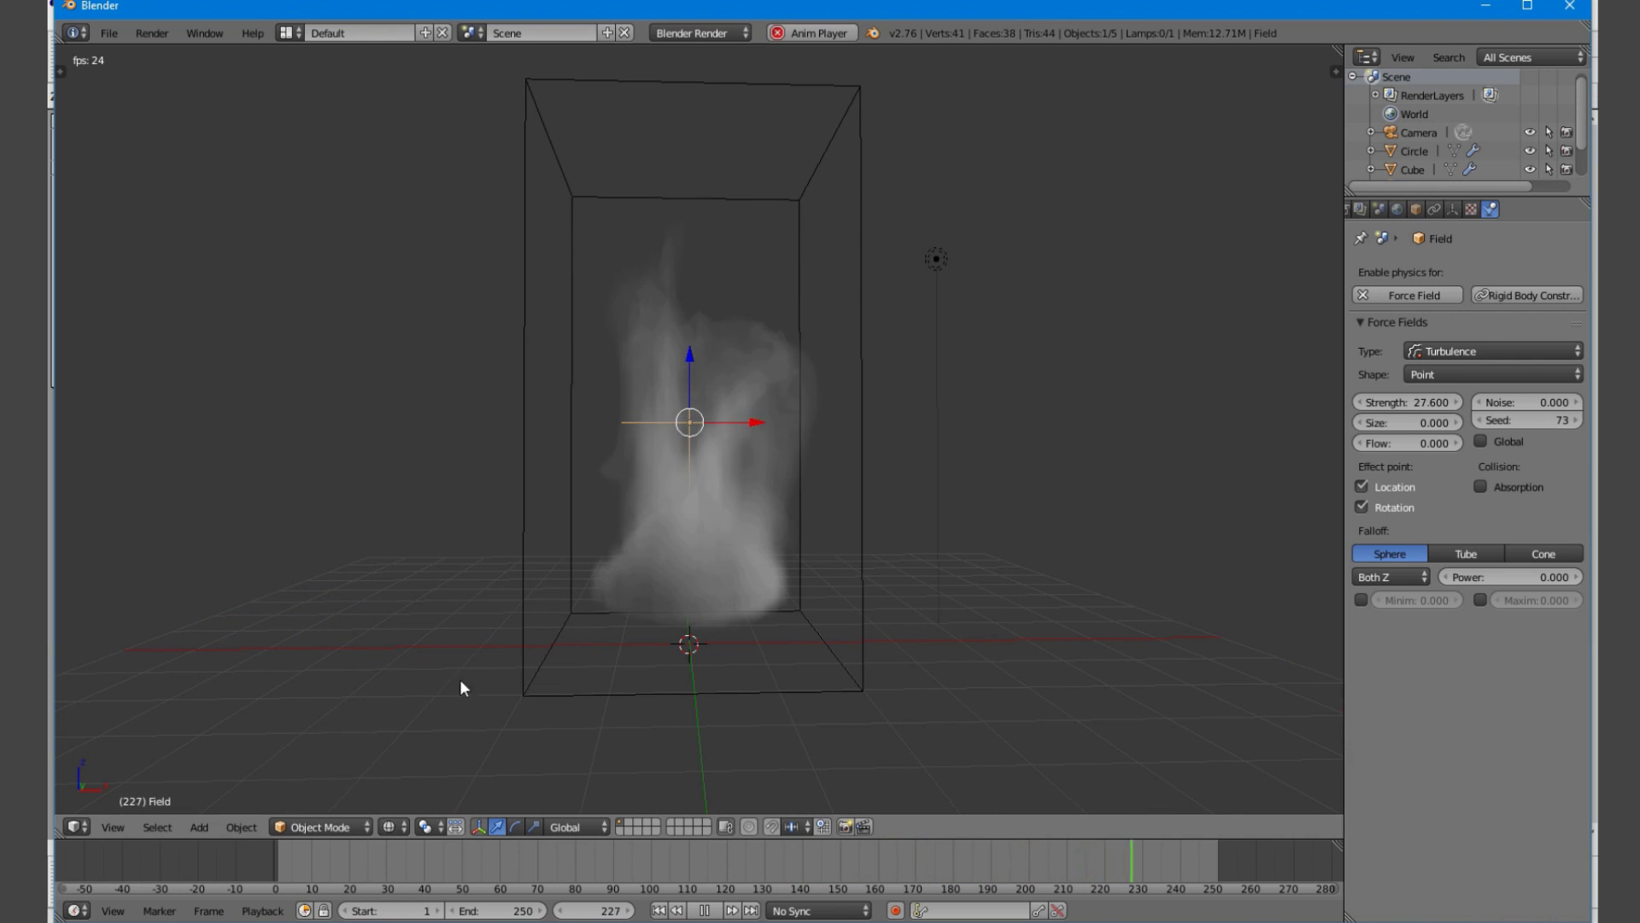
middle_click_drag(709, 634, 182, 796)
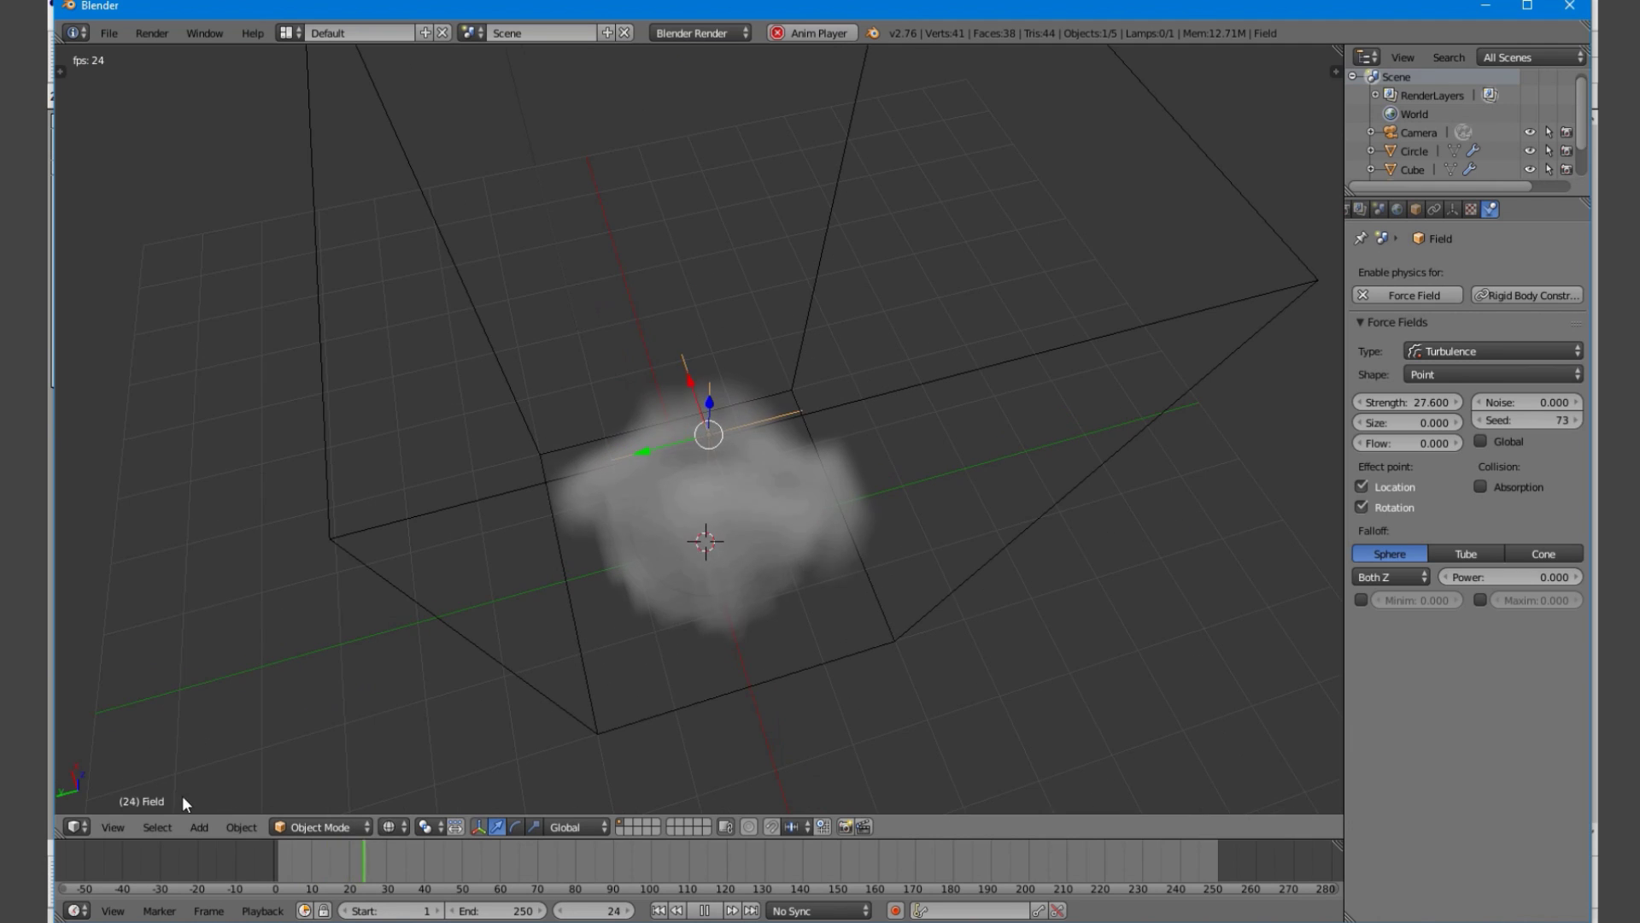
left_click(113, 826)
left_click(167, 745)
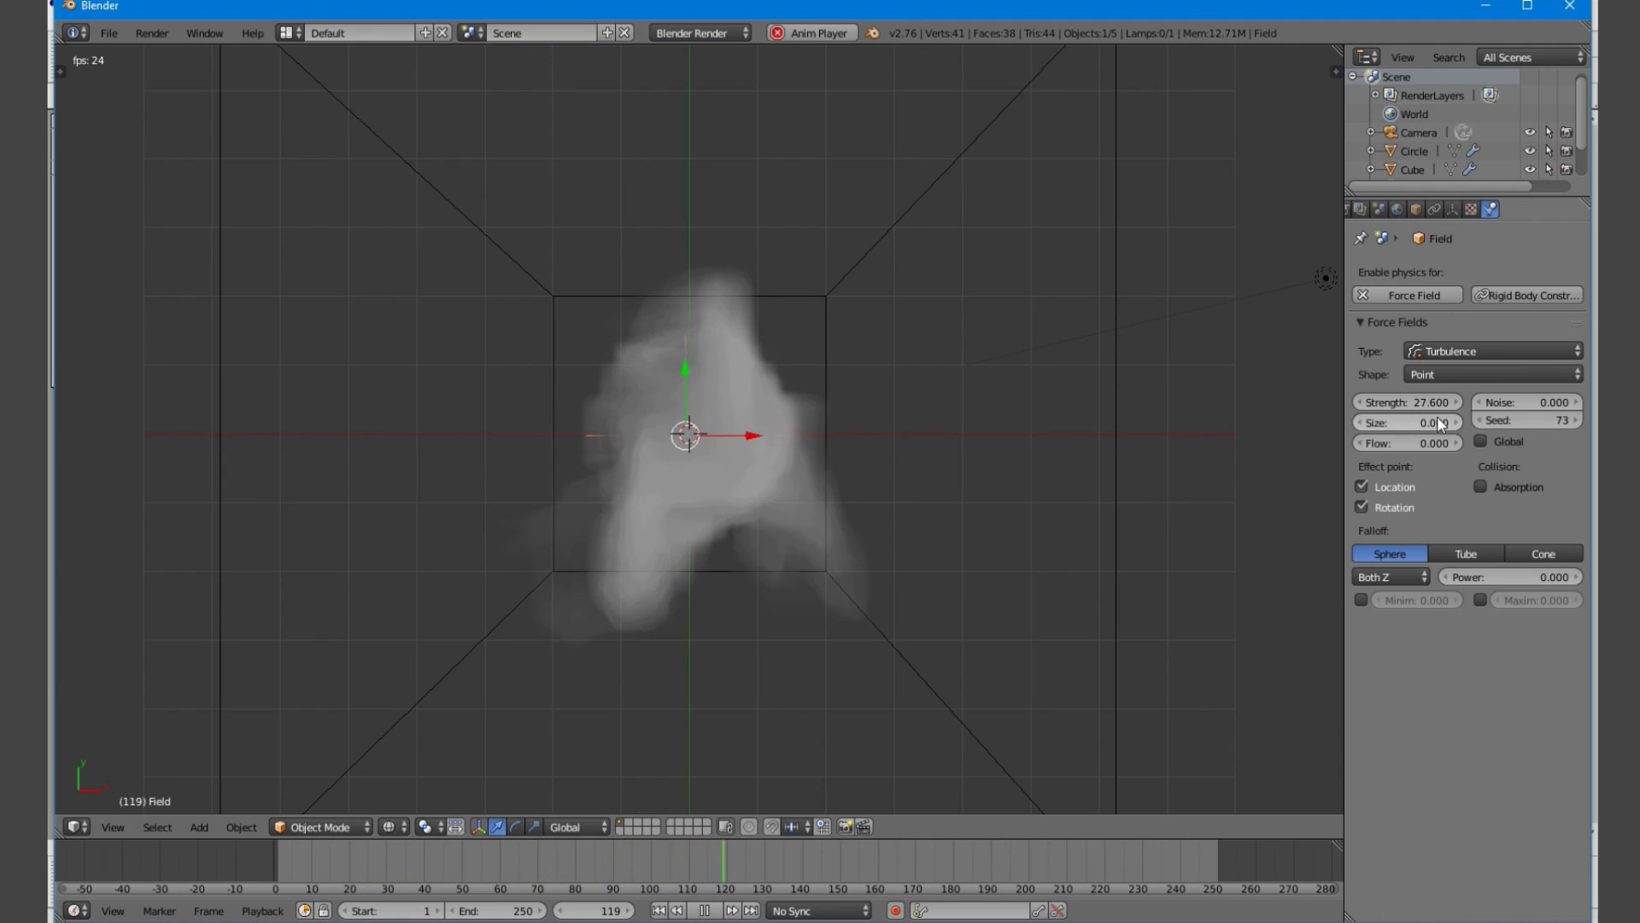
Set the turbulence field's strength to 10
left_click(1418, 403)
type("10")
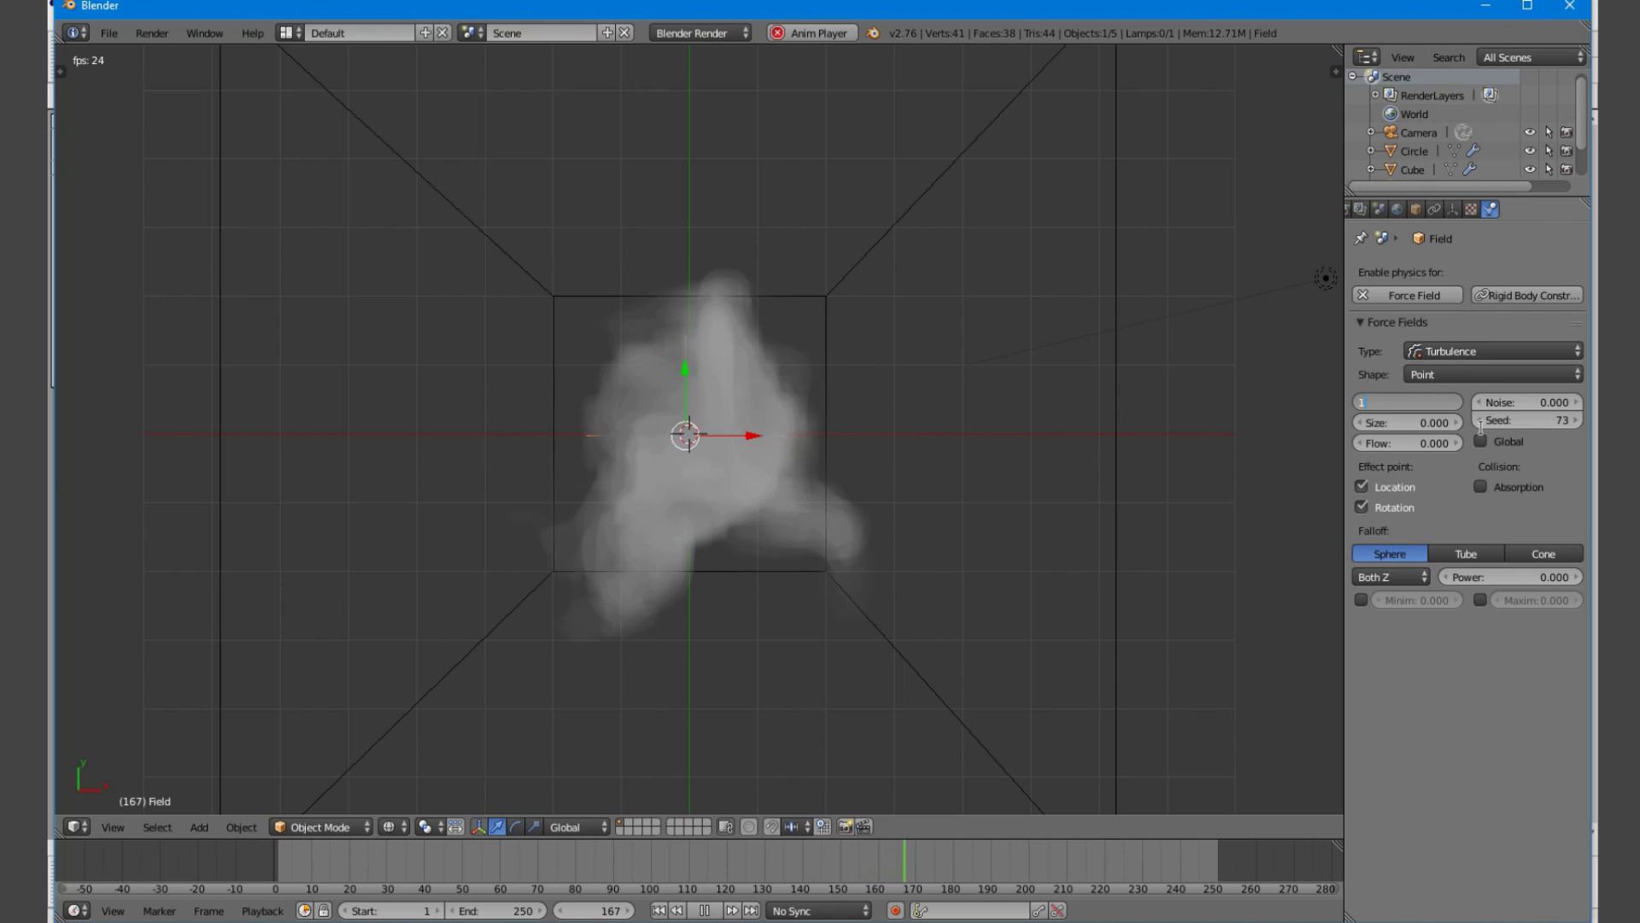
key("Return")
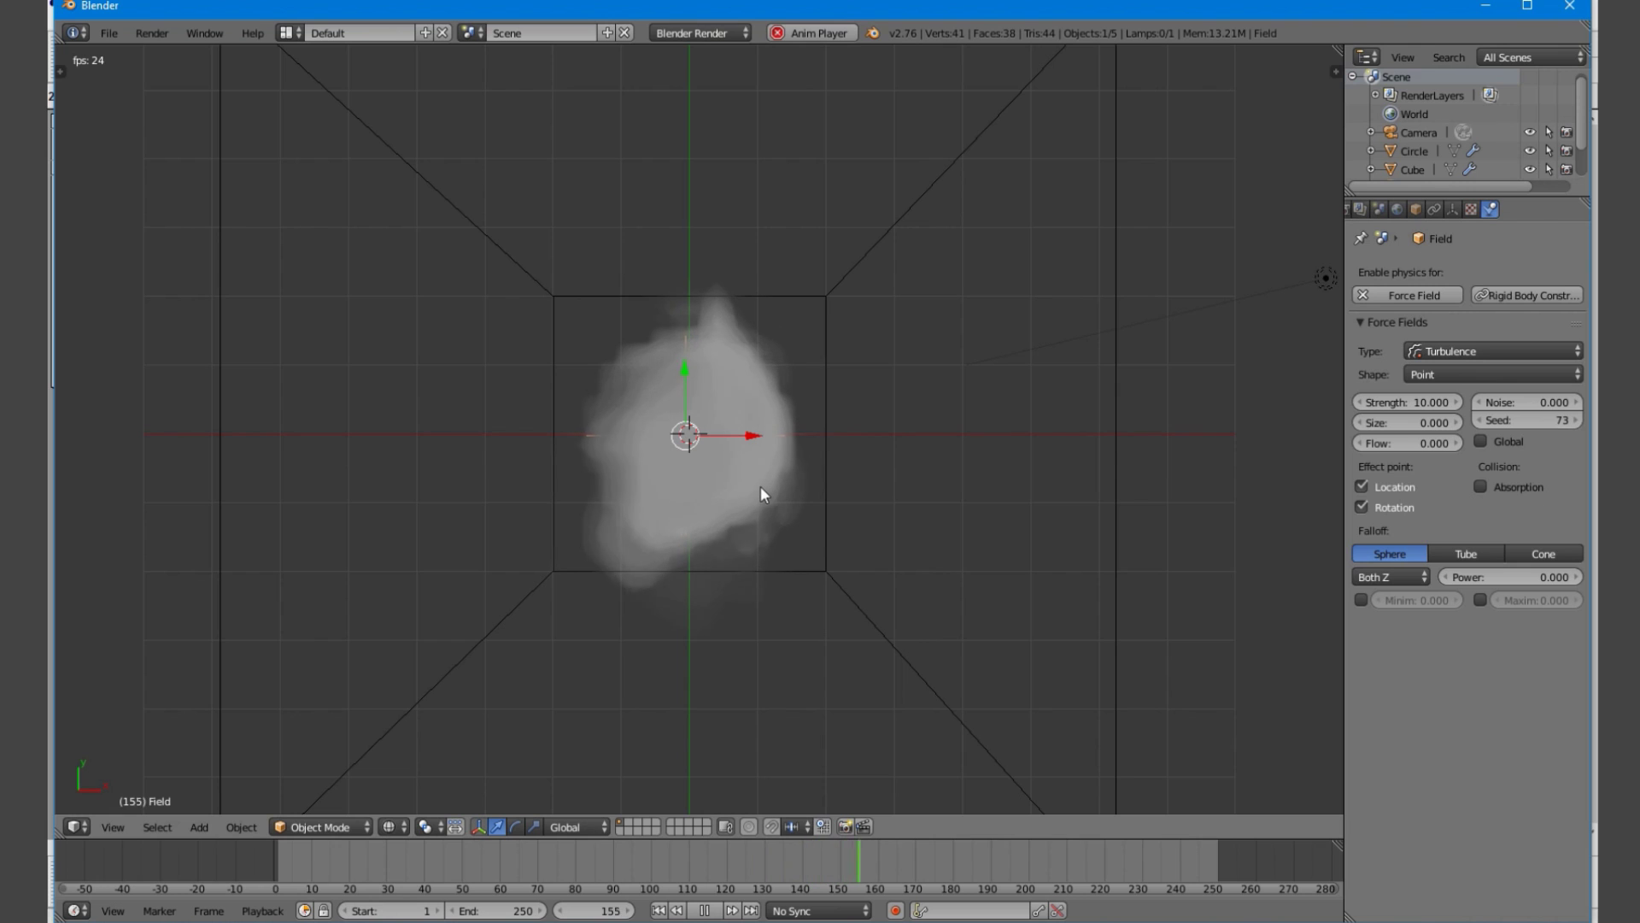
Set the turbulence field's strength to 4
middle_click_drag(816, 597, 791, 378)
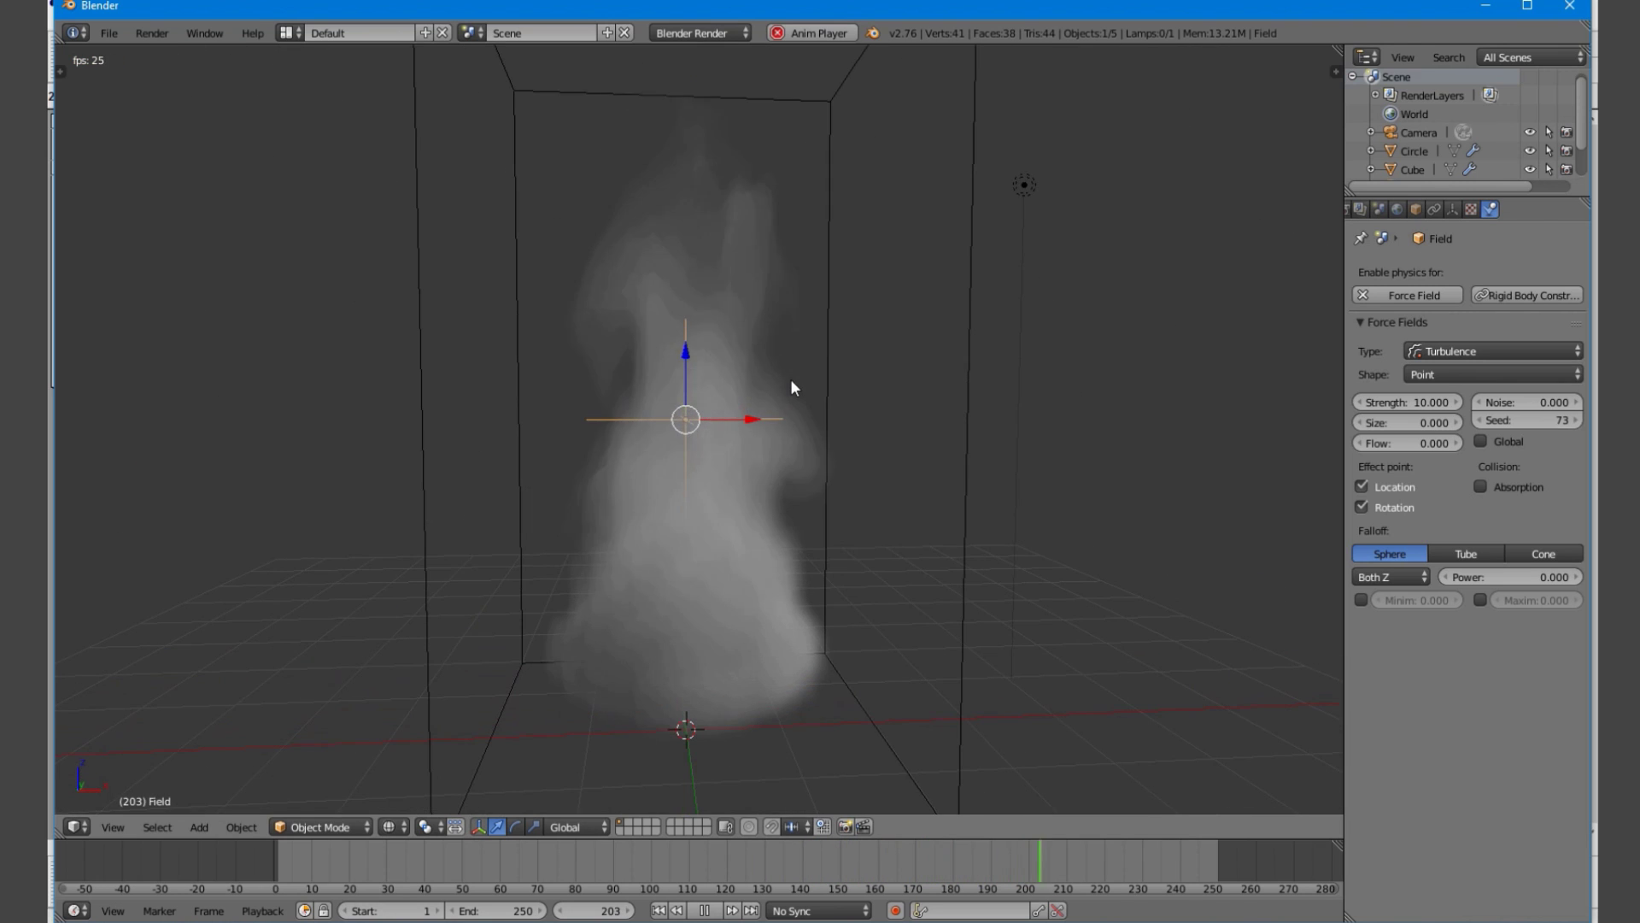
left_click(1432, 398)
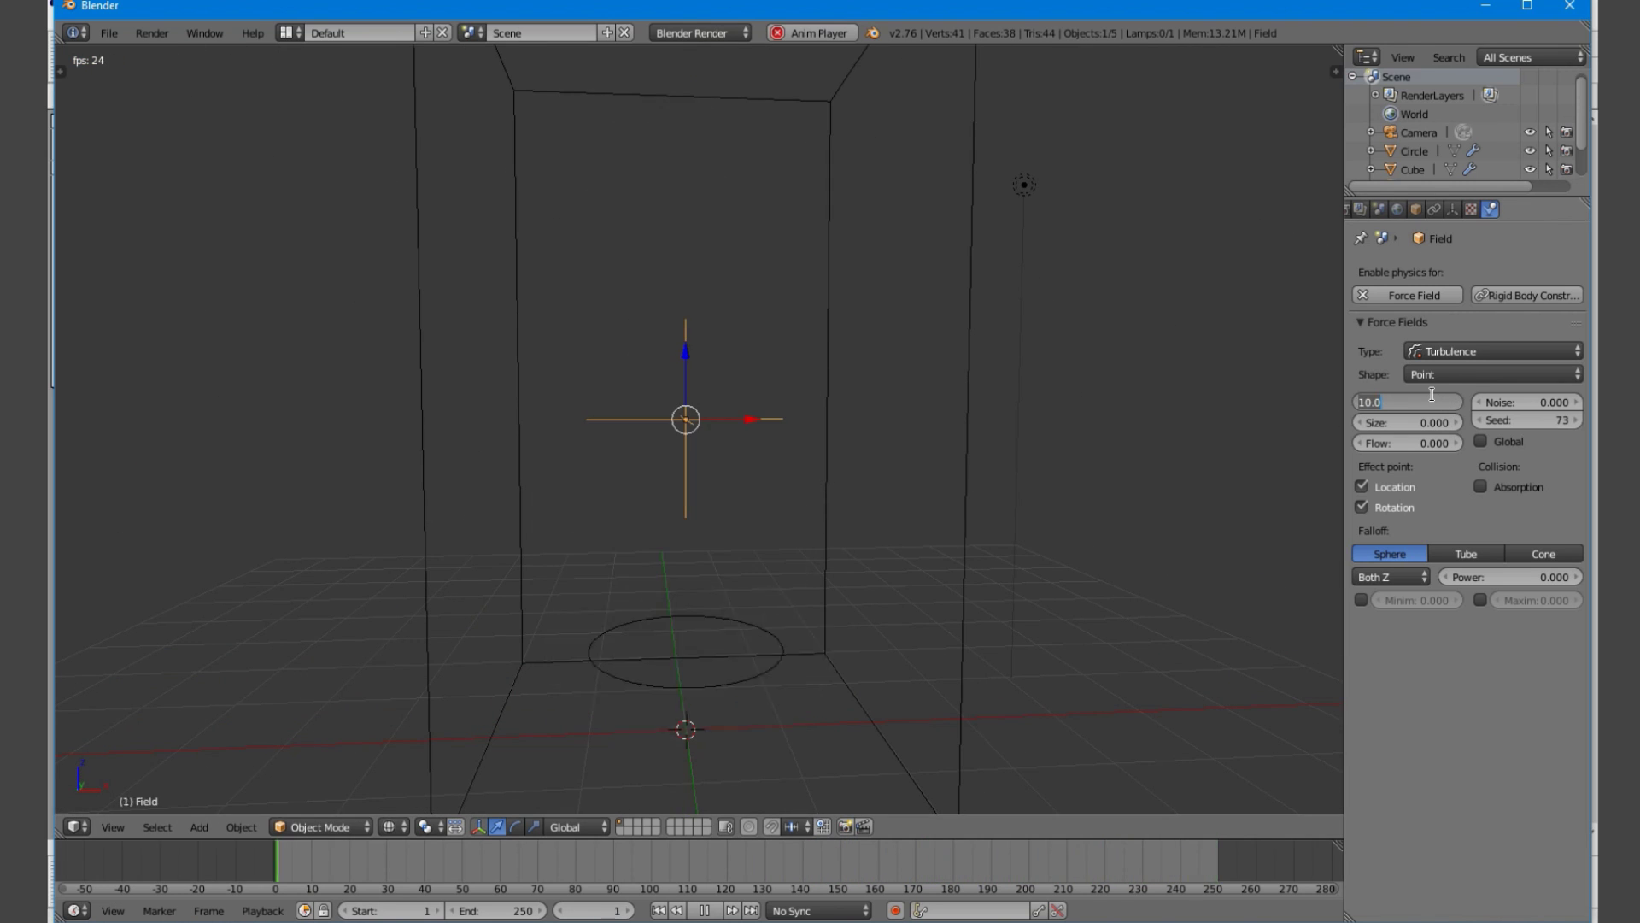
type("4")
key("Return")
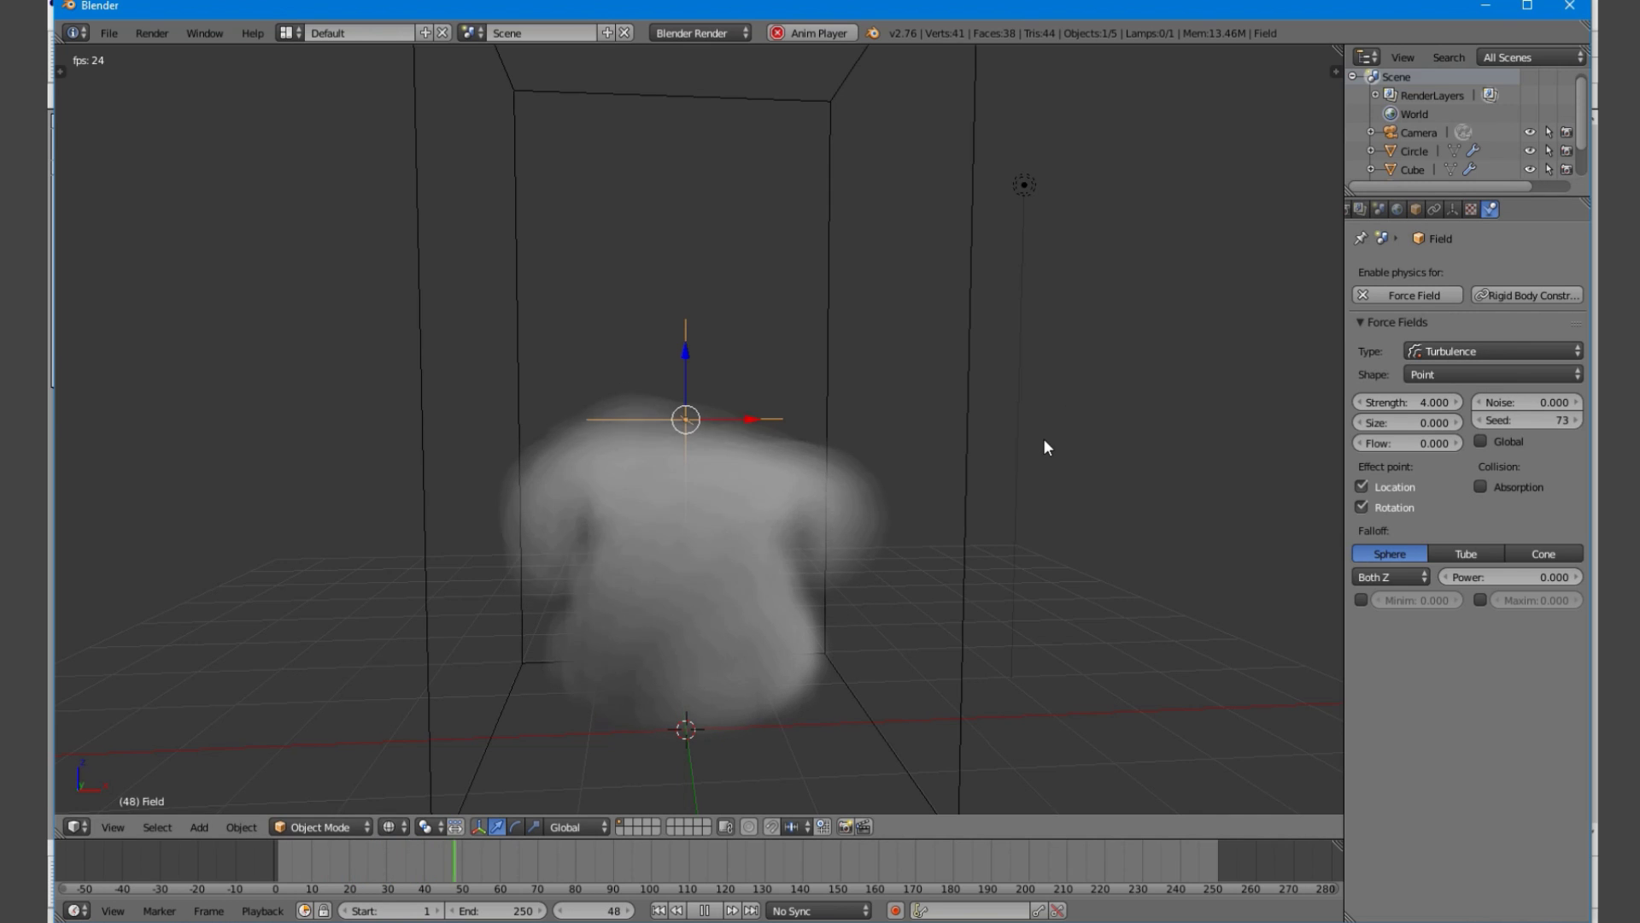
Duplicate the turbulence field in place and change the copy's force field type to Vortex
key("shift+d")
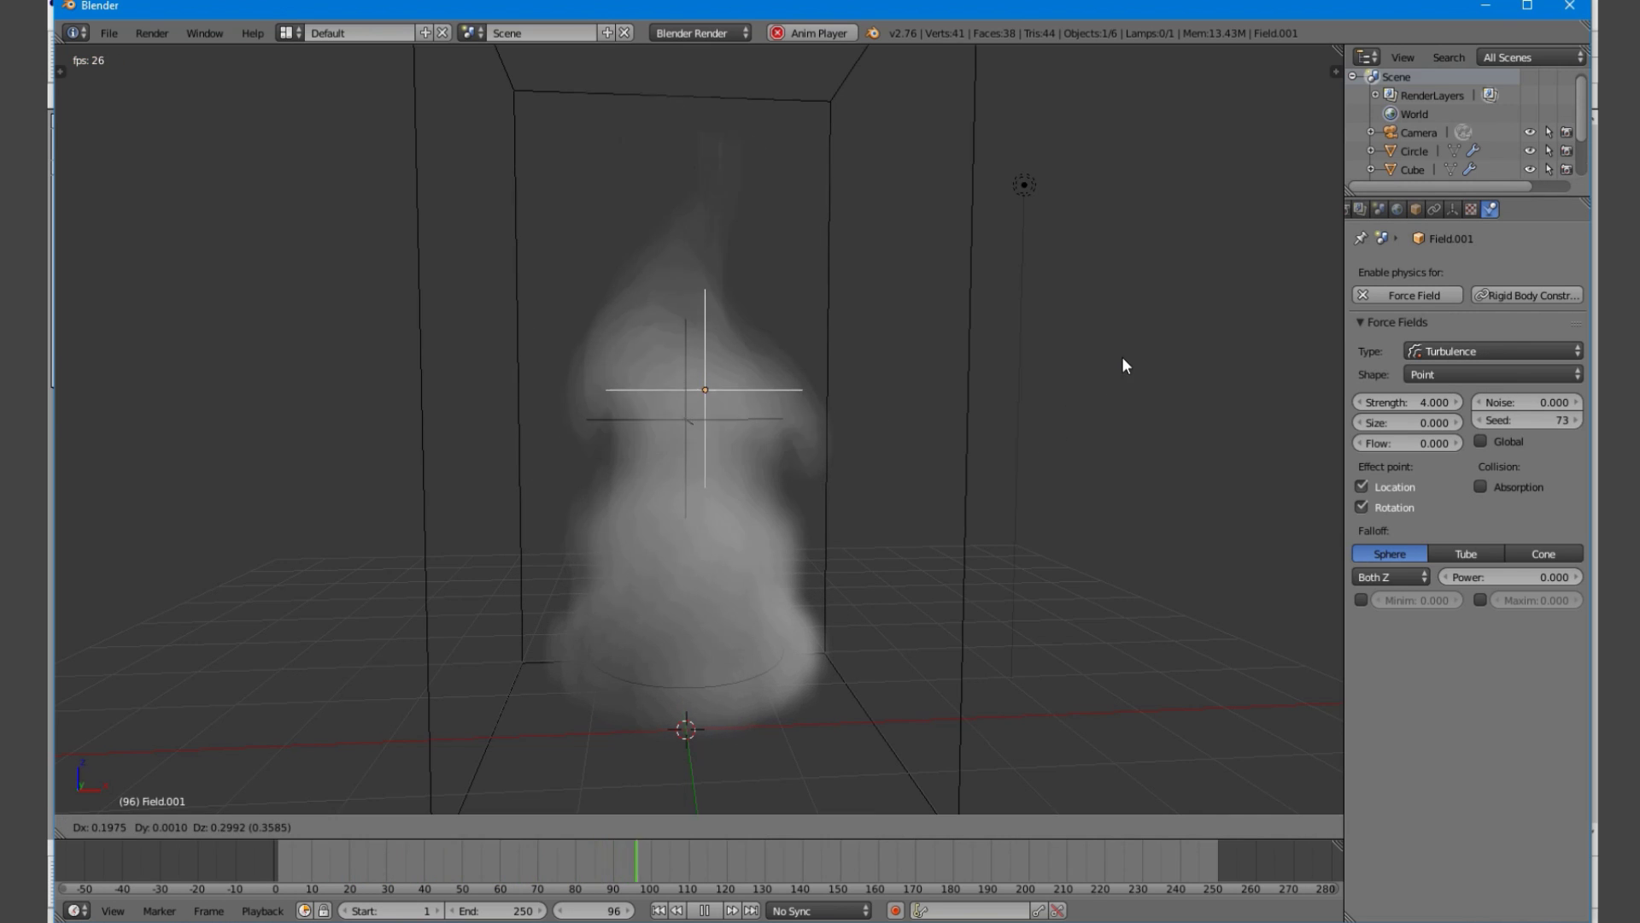
right_click(1121, 356)
left_click(1464, 351)
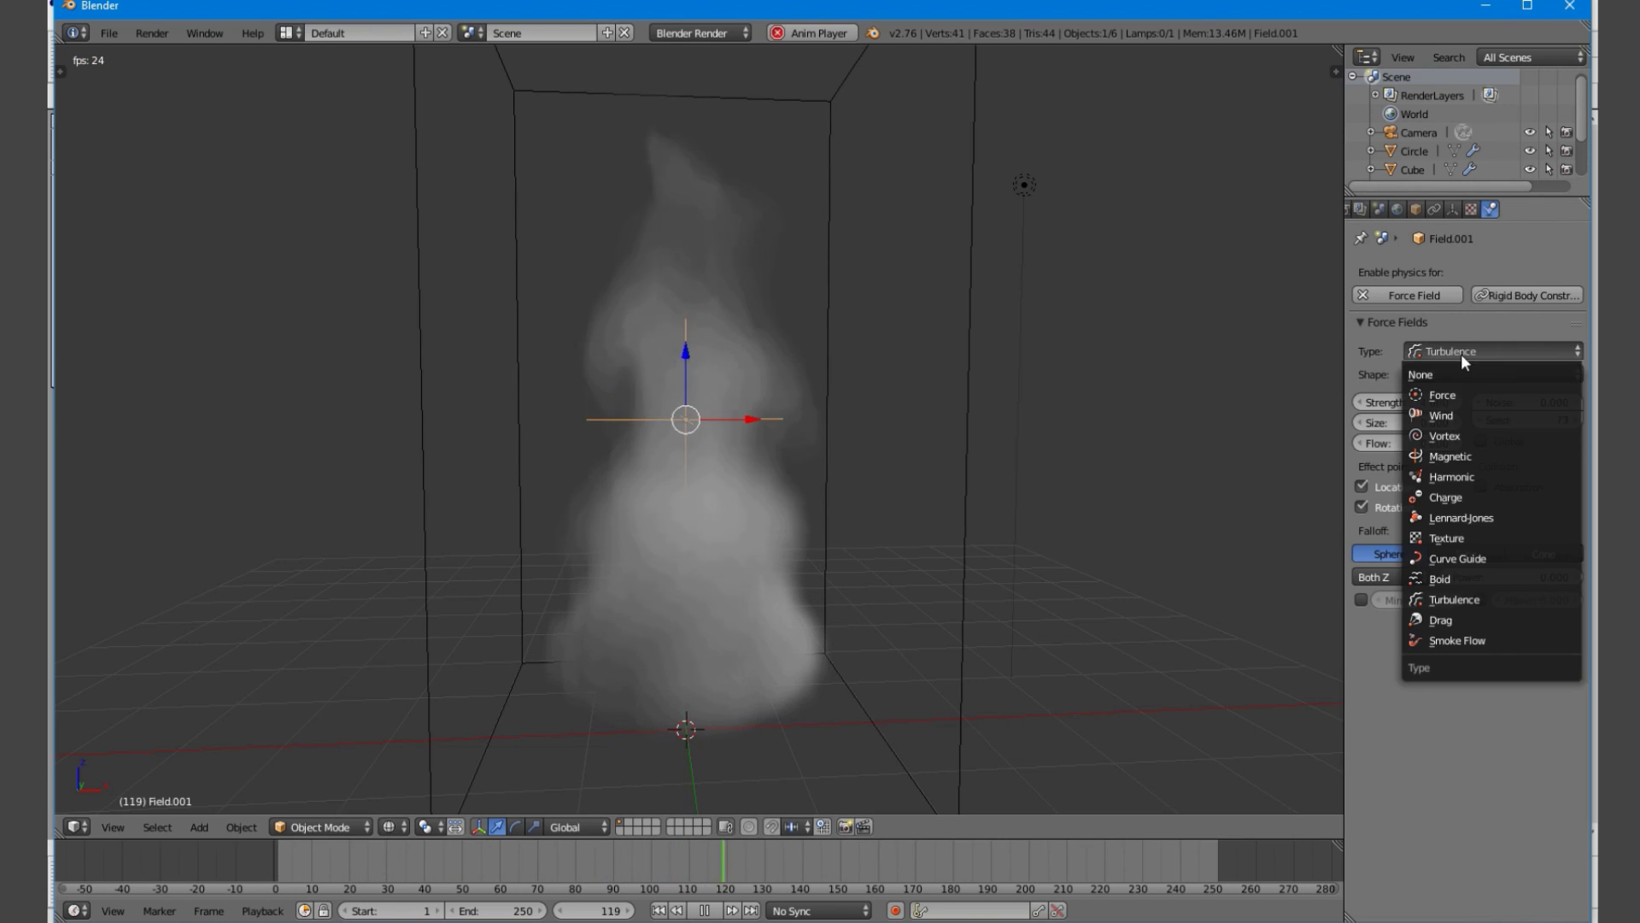
left_click(1496, 435)
Set the vortex field's strength to 1 while viewing the smoke from above
middle_click_drag(1018, 355, 996, 556)
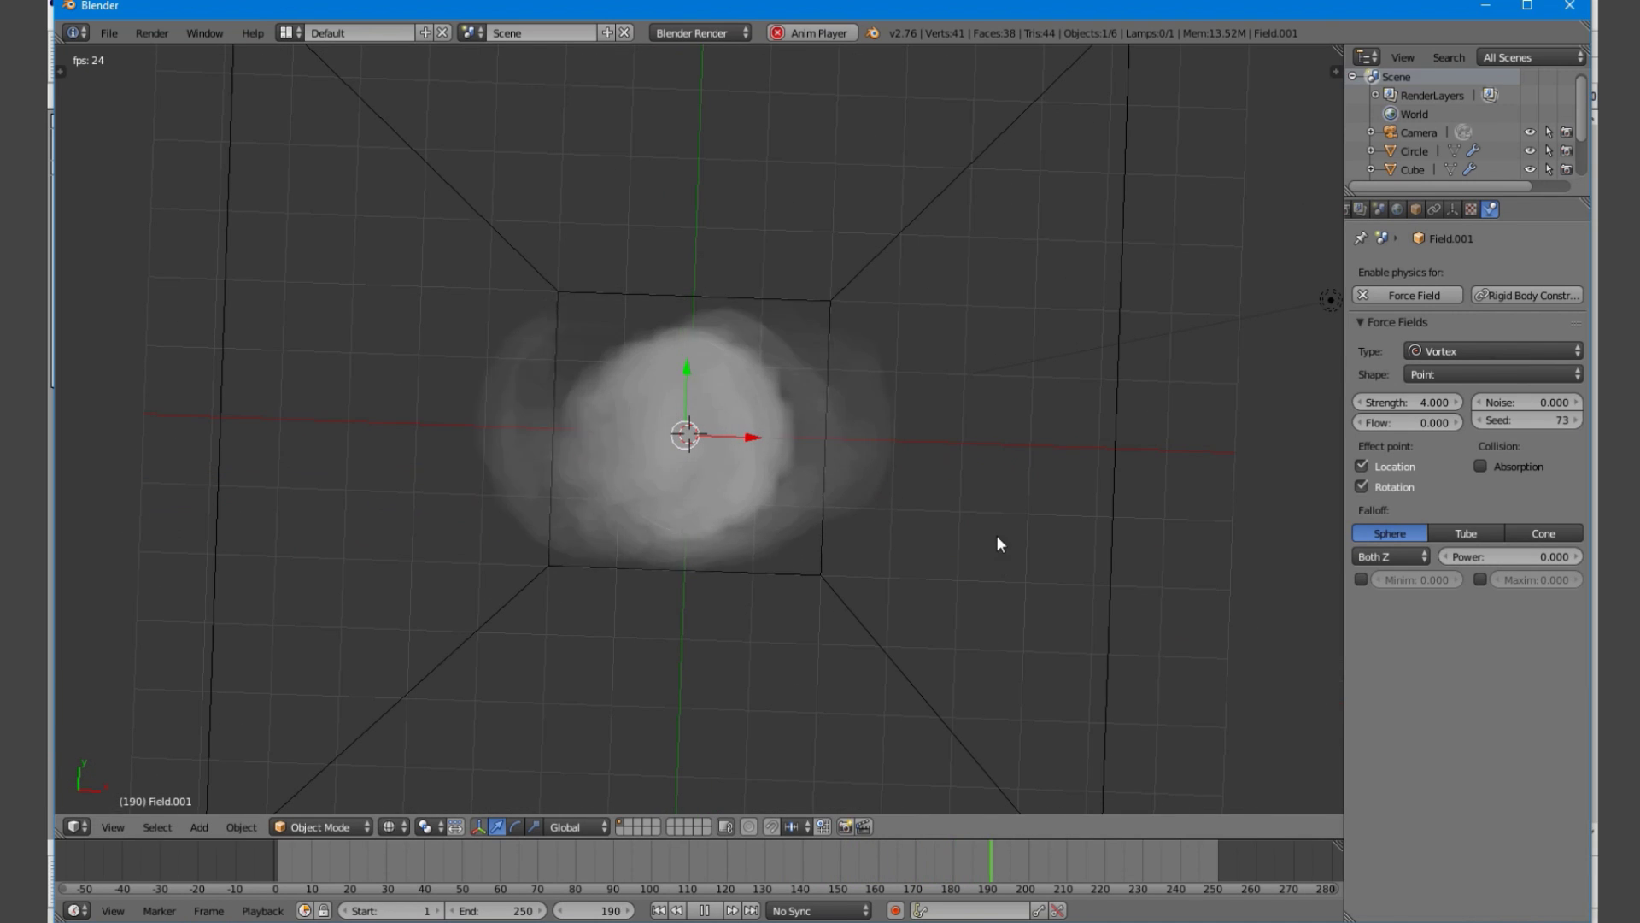
left_click(1411, 403)
type("1")
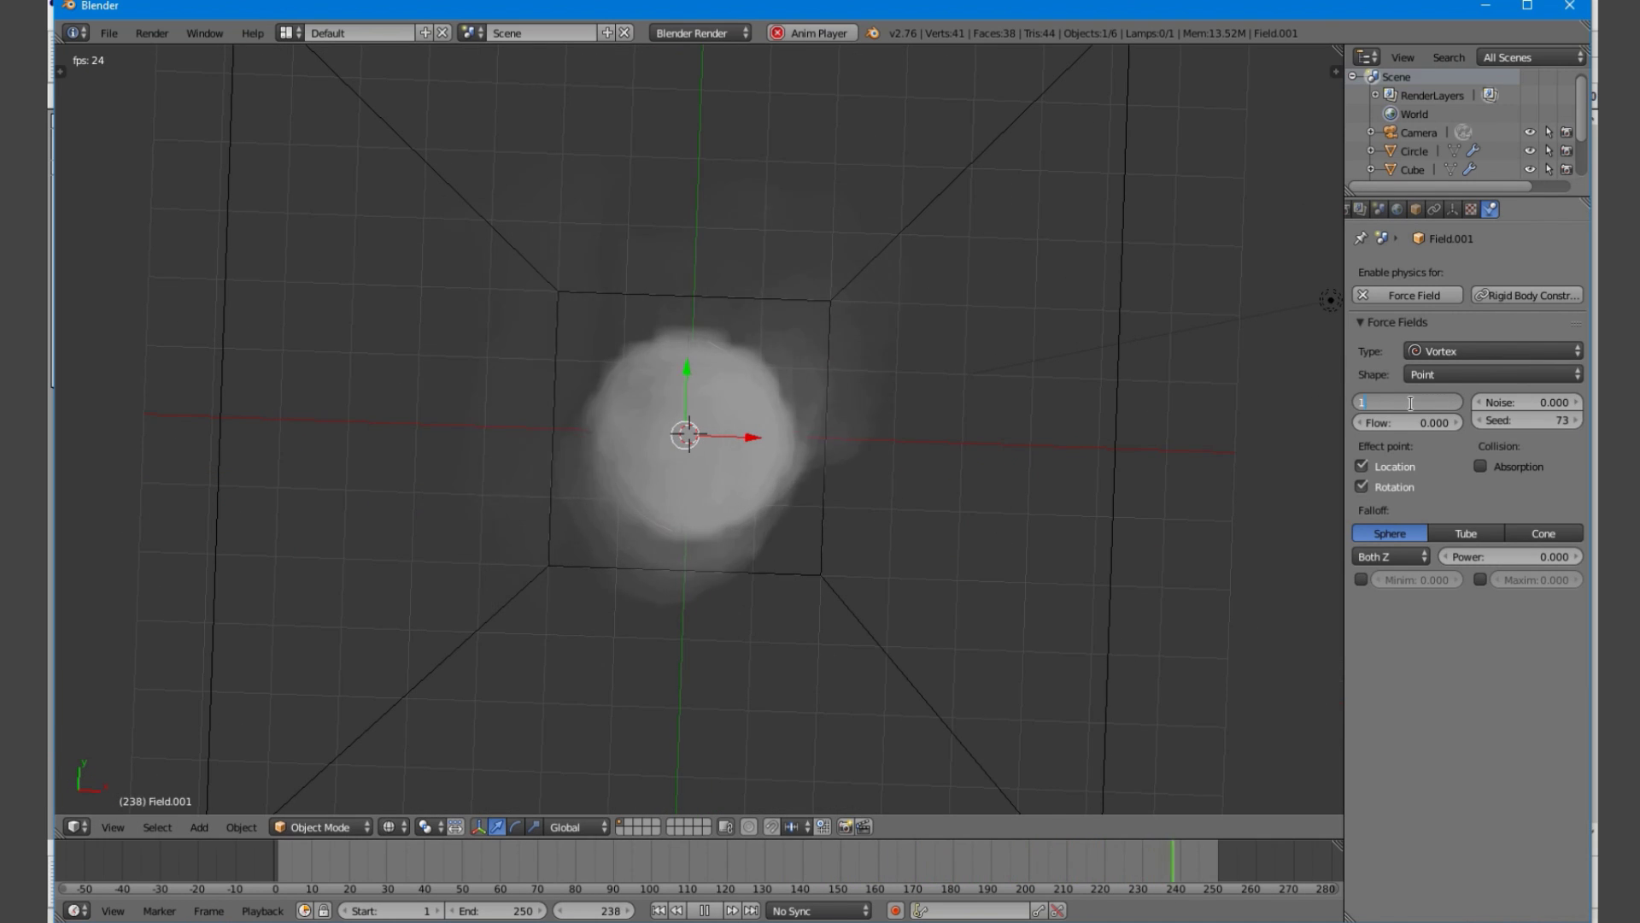
key("Return")
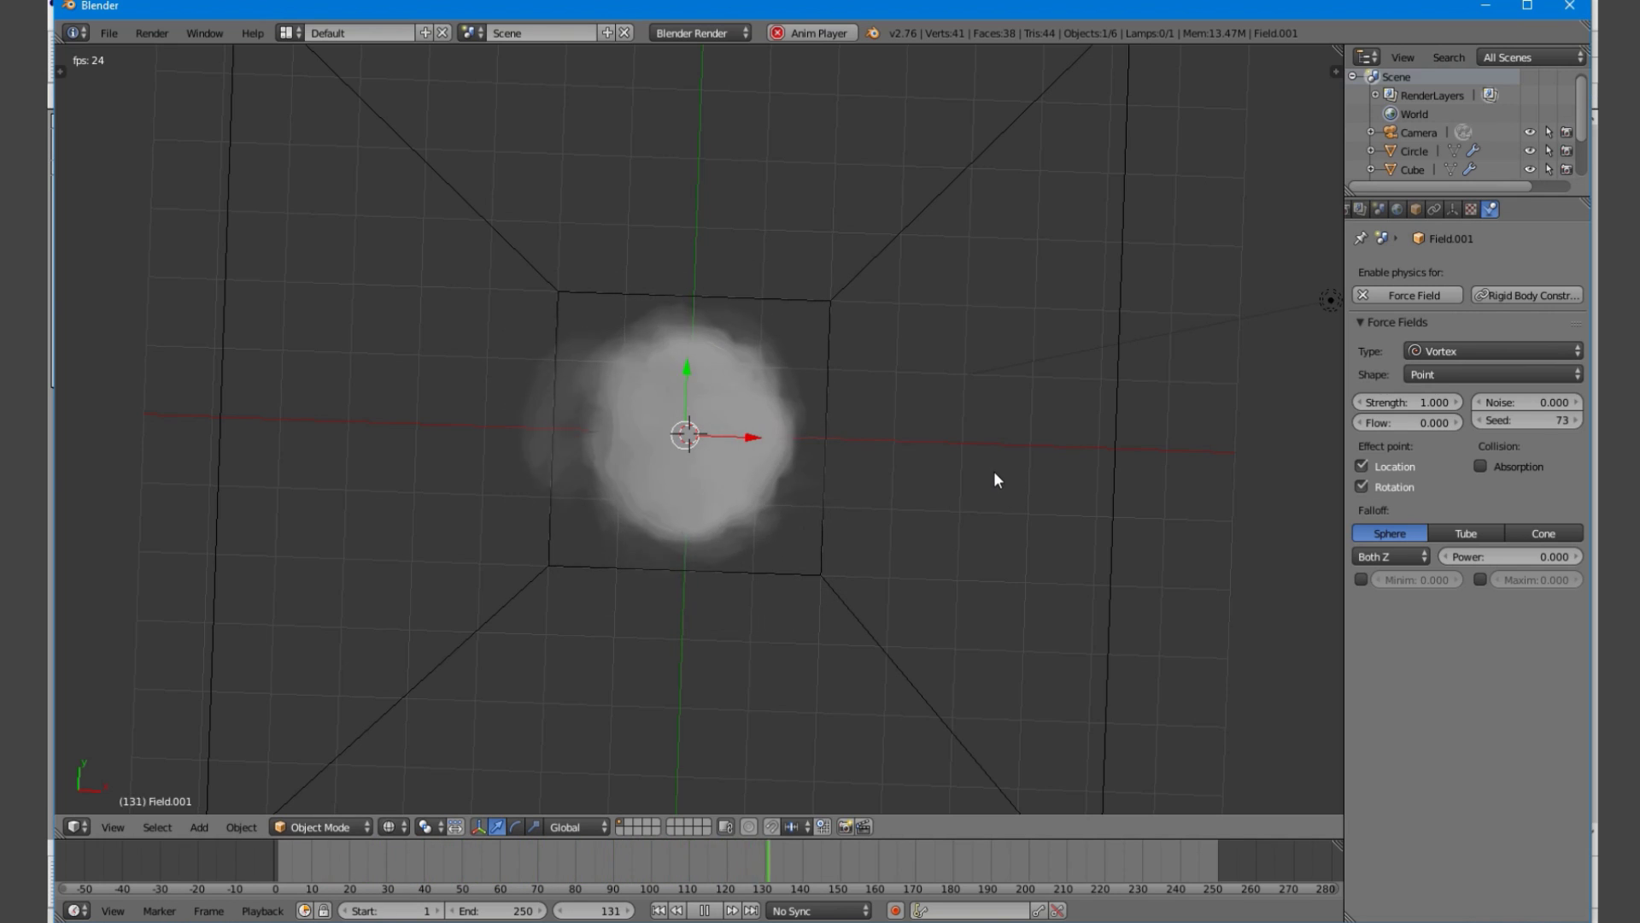
Clear the lamp's location and move it straight up along Z to near the top of the smoke domain
scroll(994, 479, "down", 5)
middle_click_drag(994, 479, 908, 319)
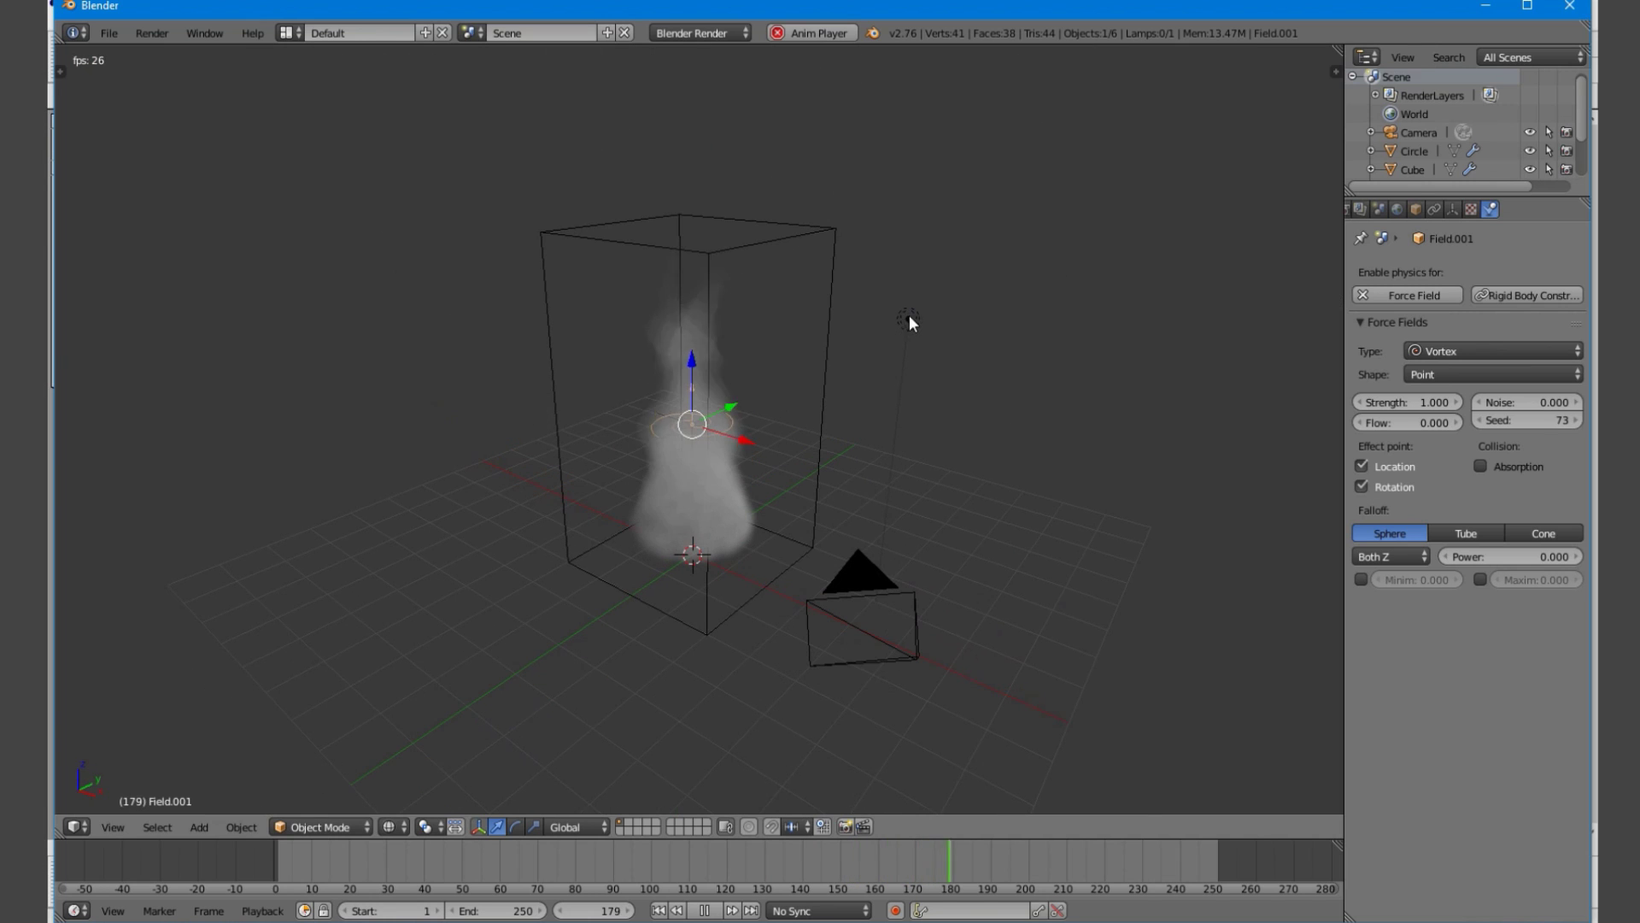
right_click(908, 319)
key("alt+g")
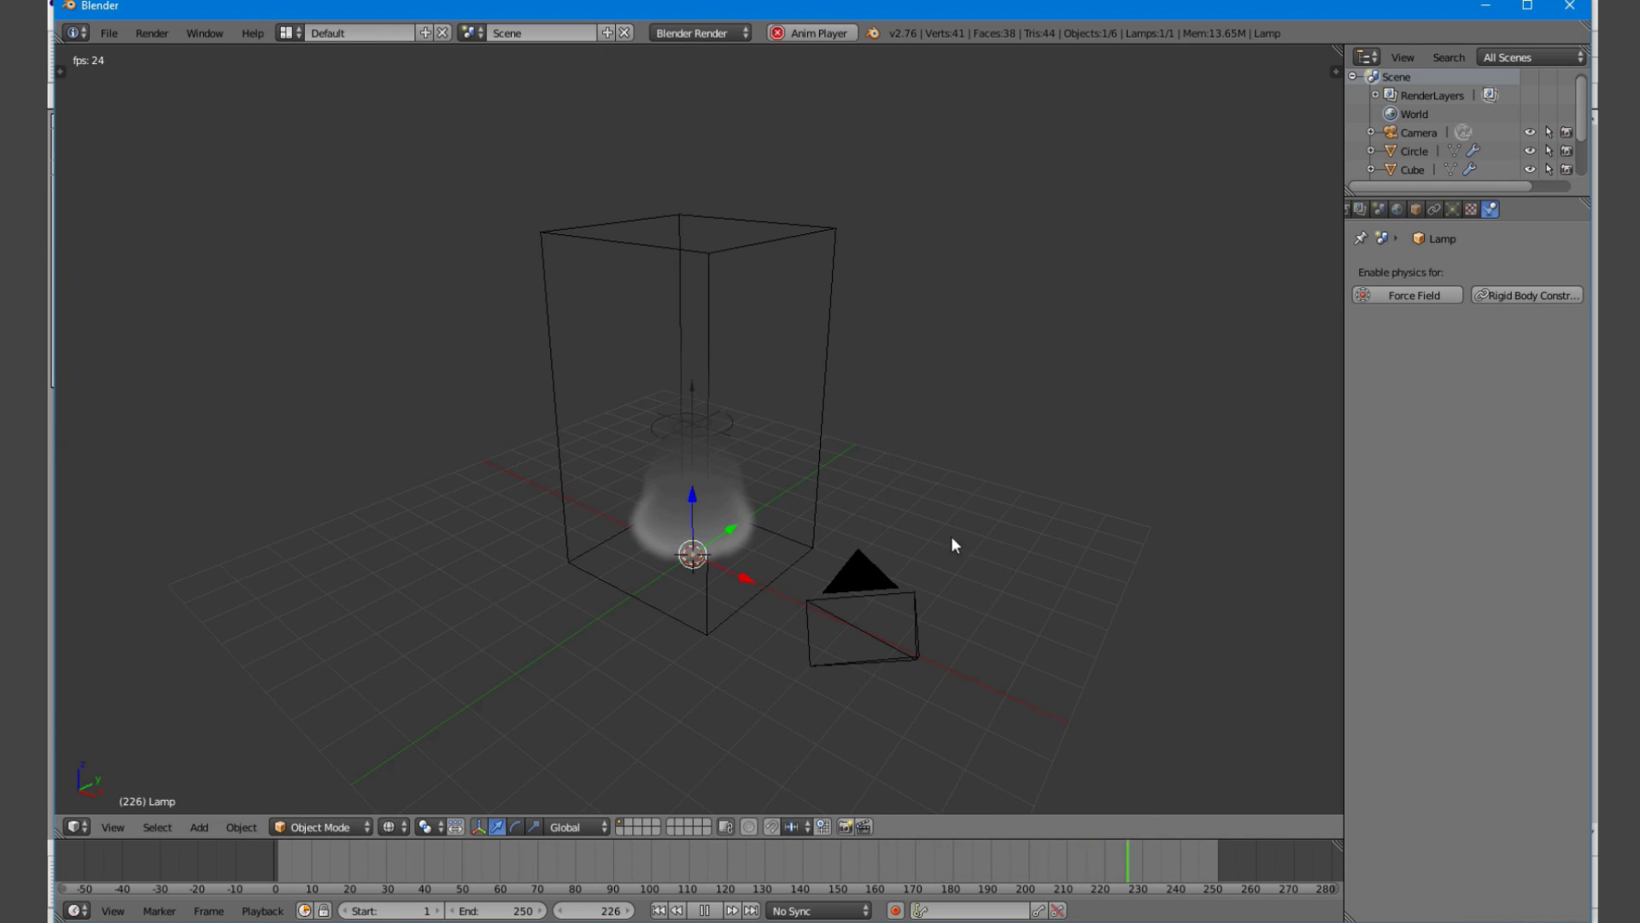
key("g")
key("z")
left_click(938, 265)
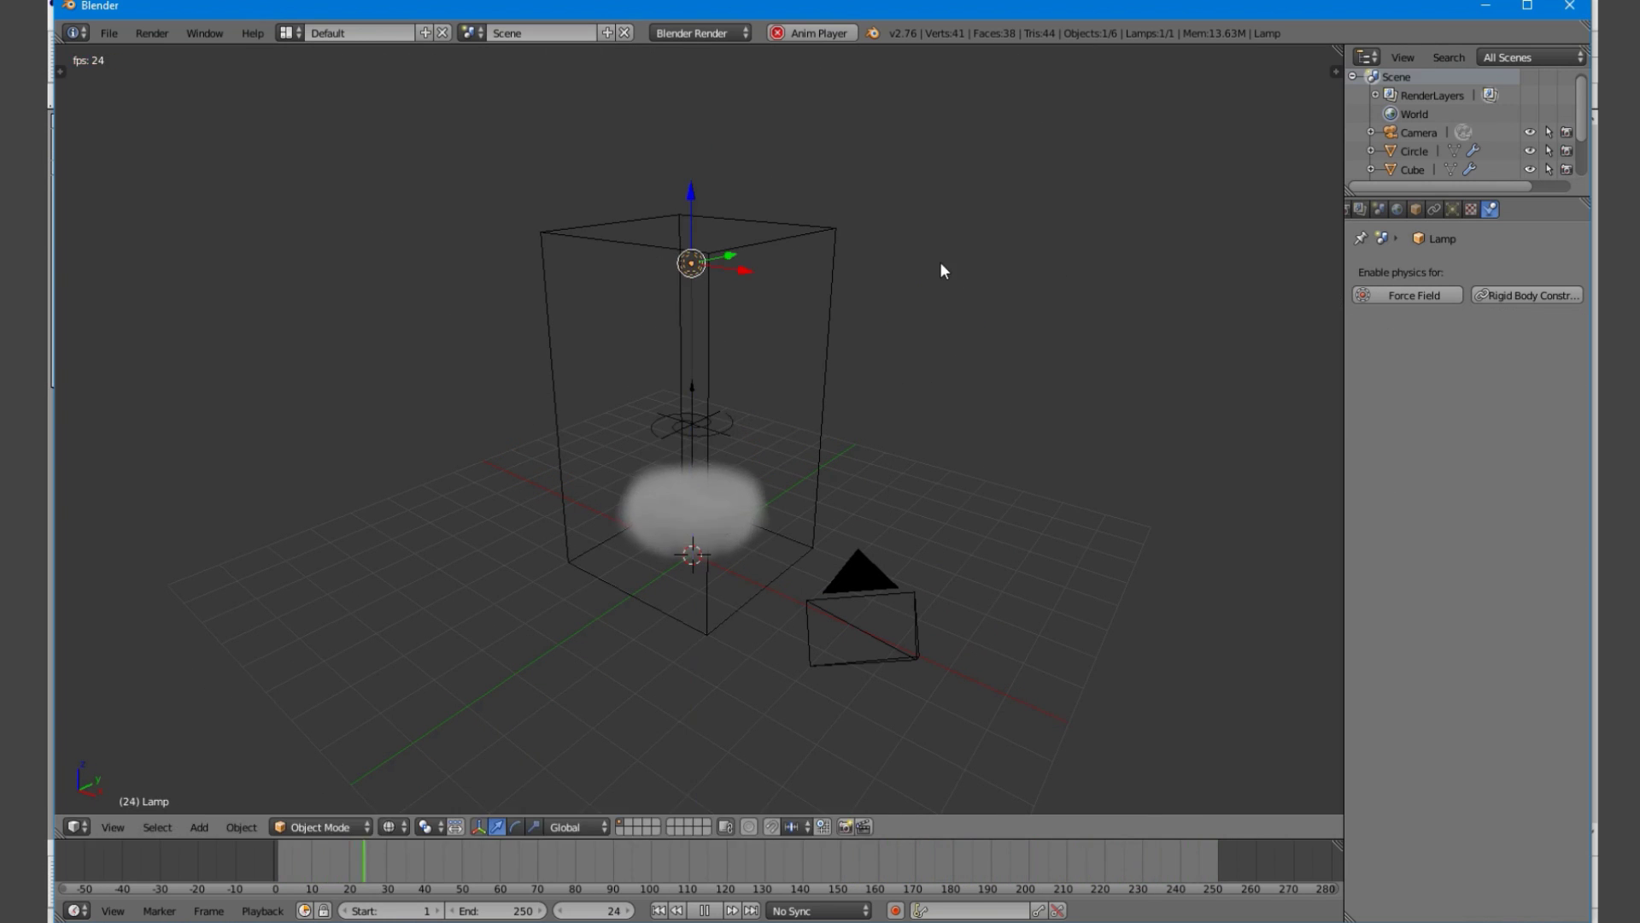
Select the vortex field again and set its strength to 0.5
middle_click_drag(940, 261, 943, 419)
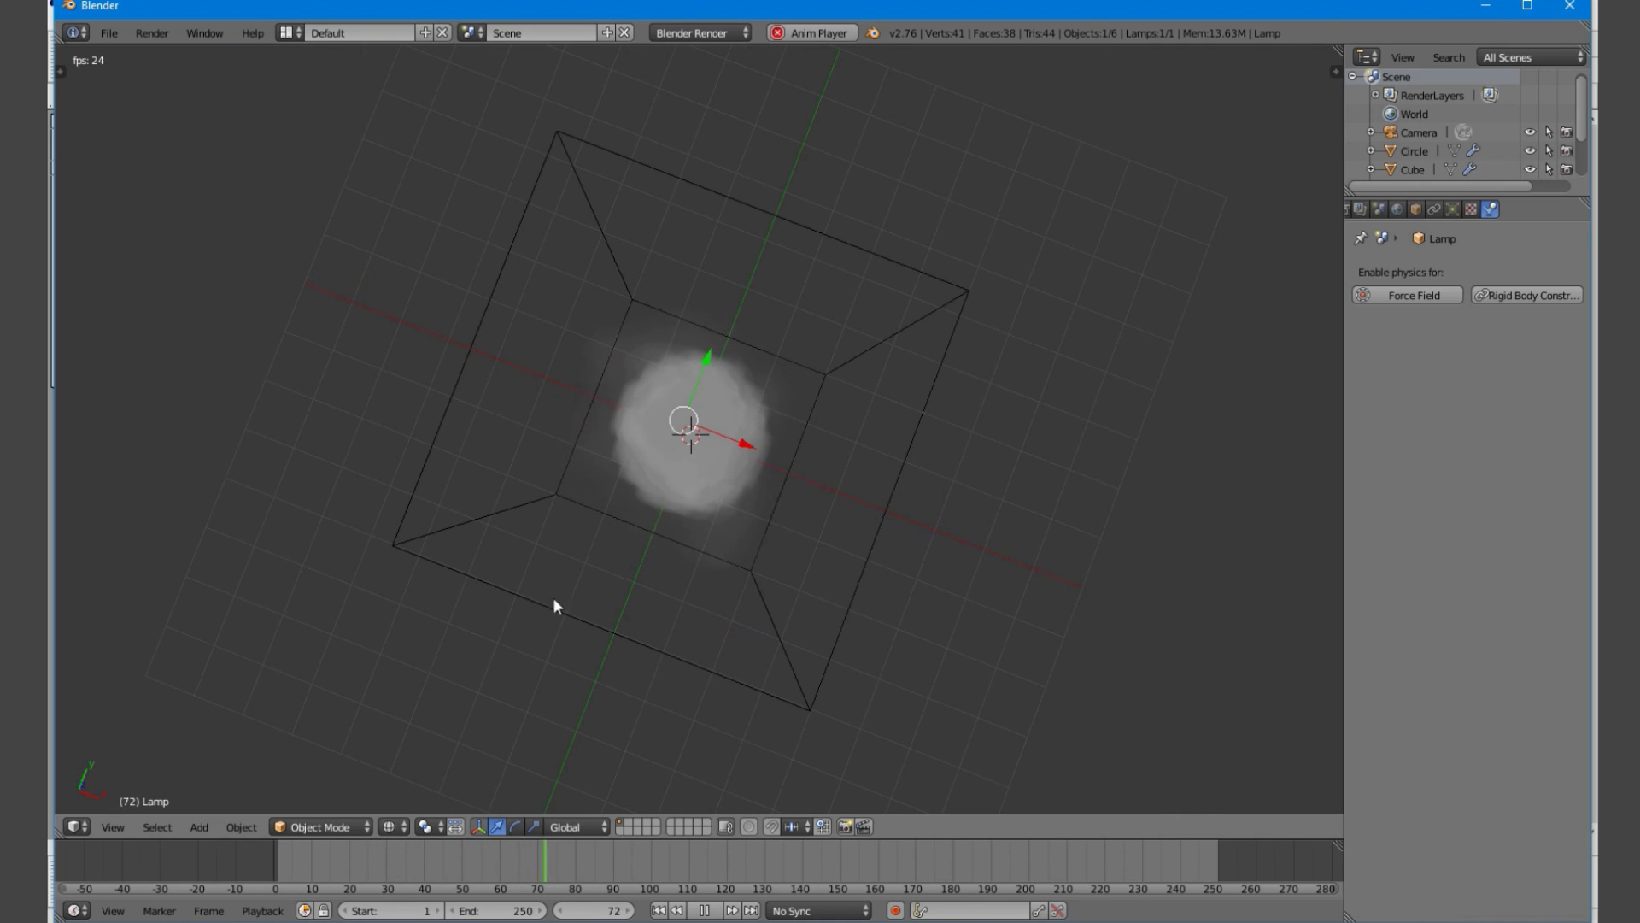
left_click(113, 827)
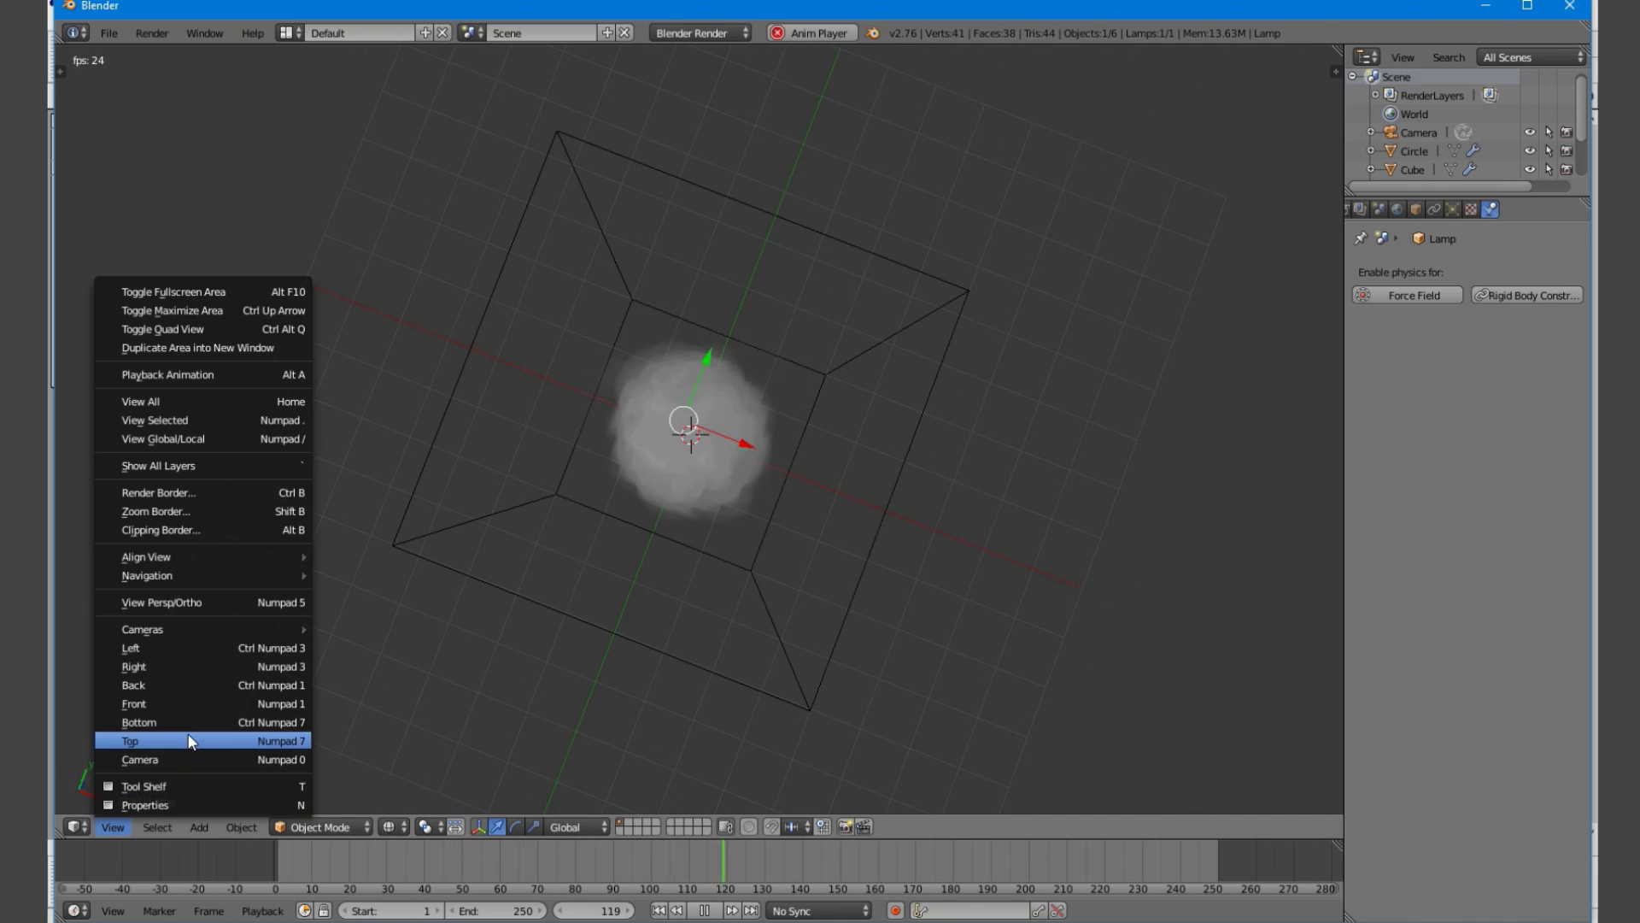
left_click(162, 759)
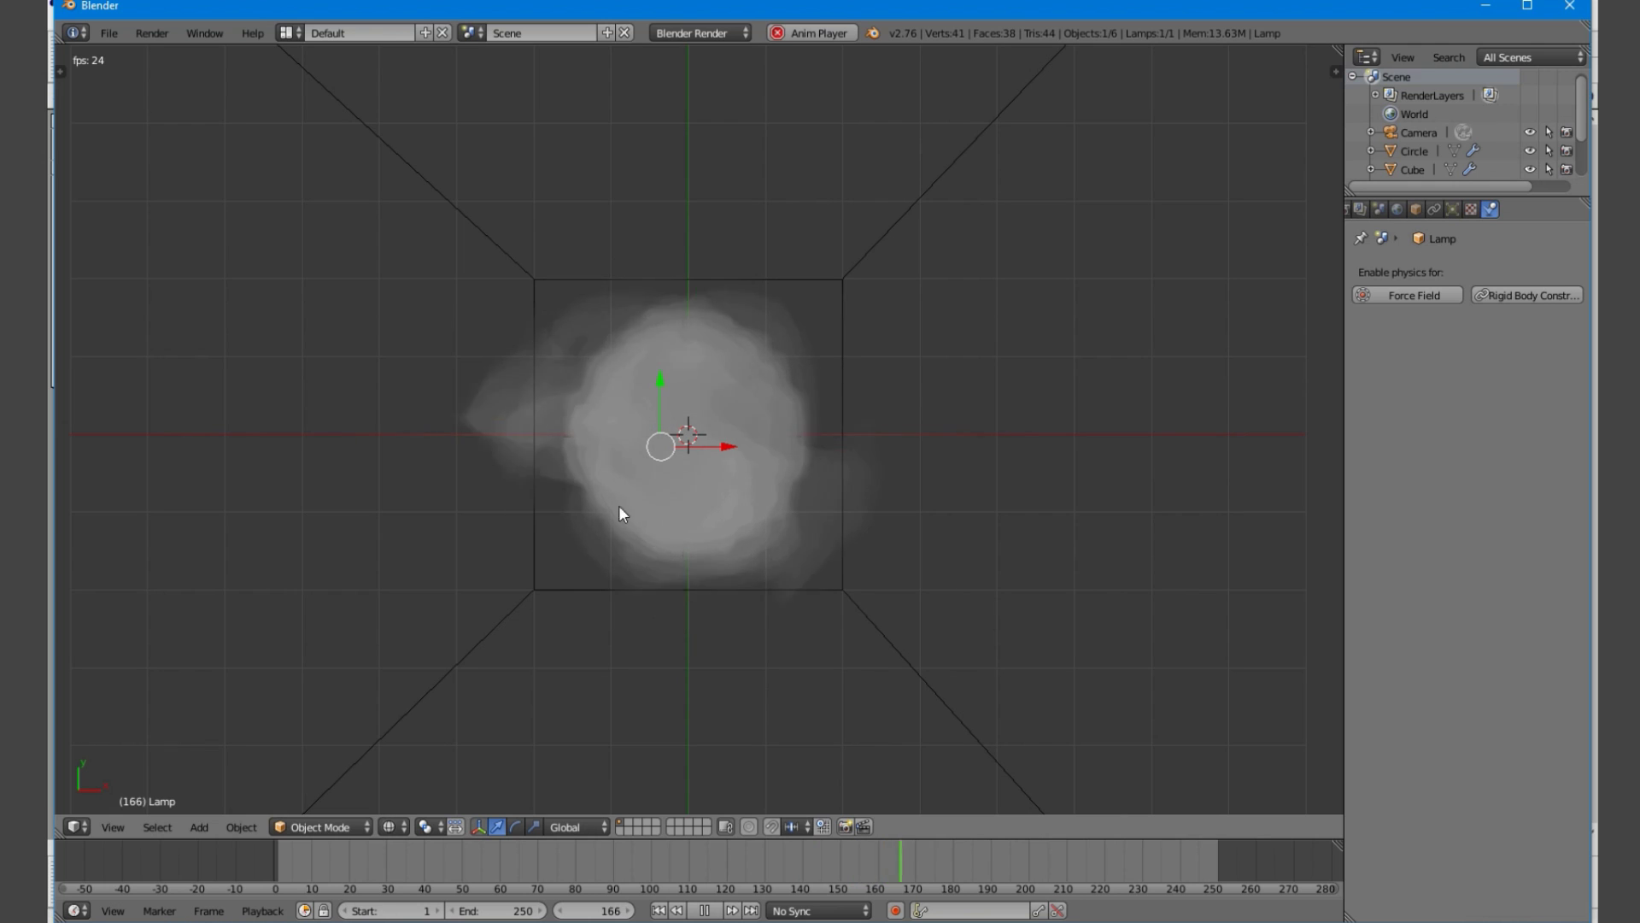
middle_click_drag(778, 501, 766, 301)
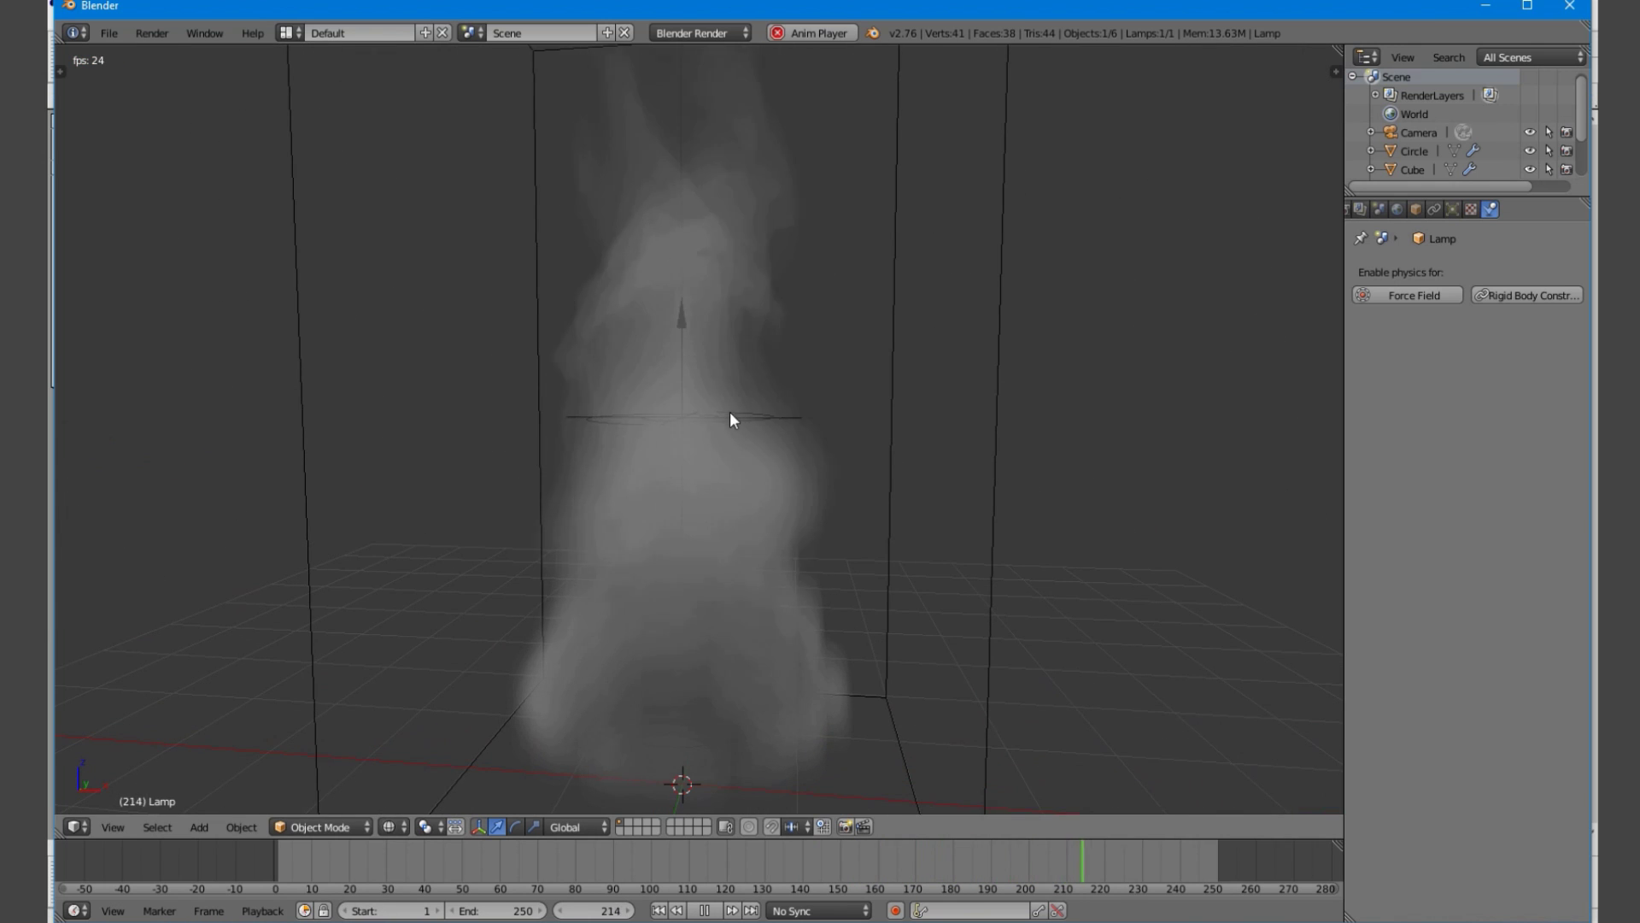
right_click(693, 355)
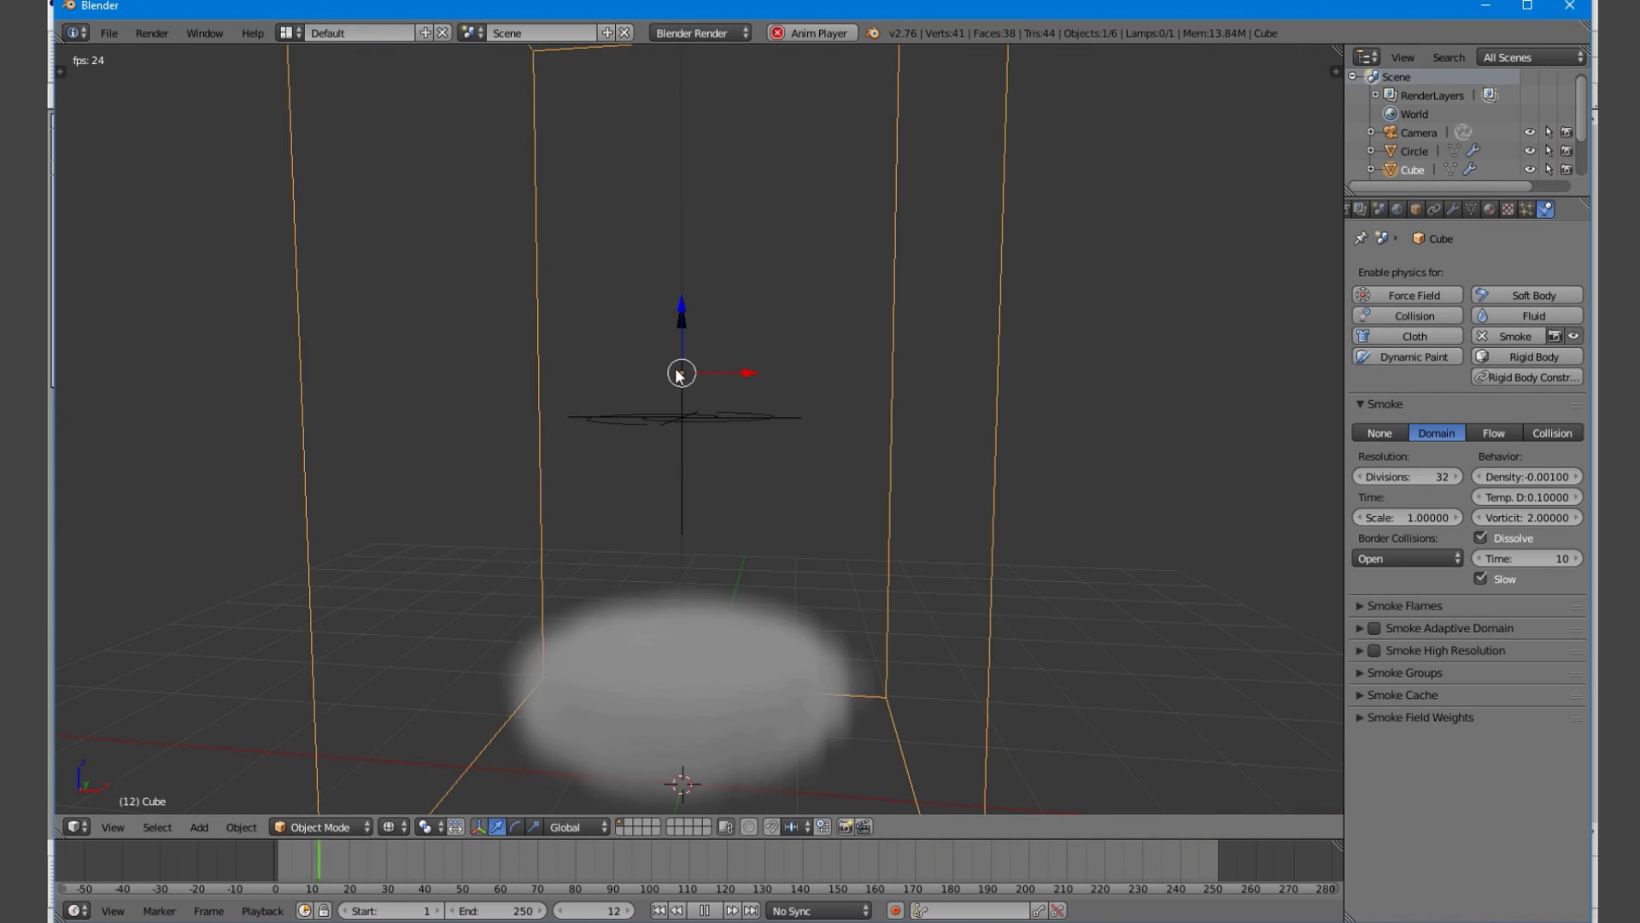
right_click(719, 410)
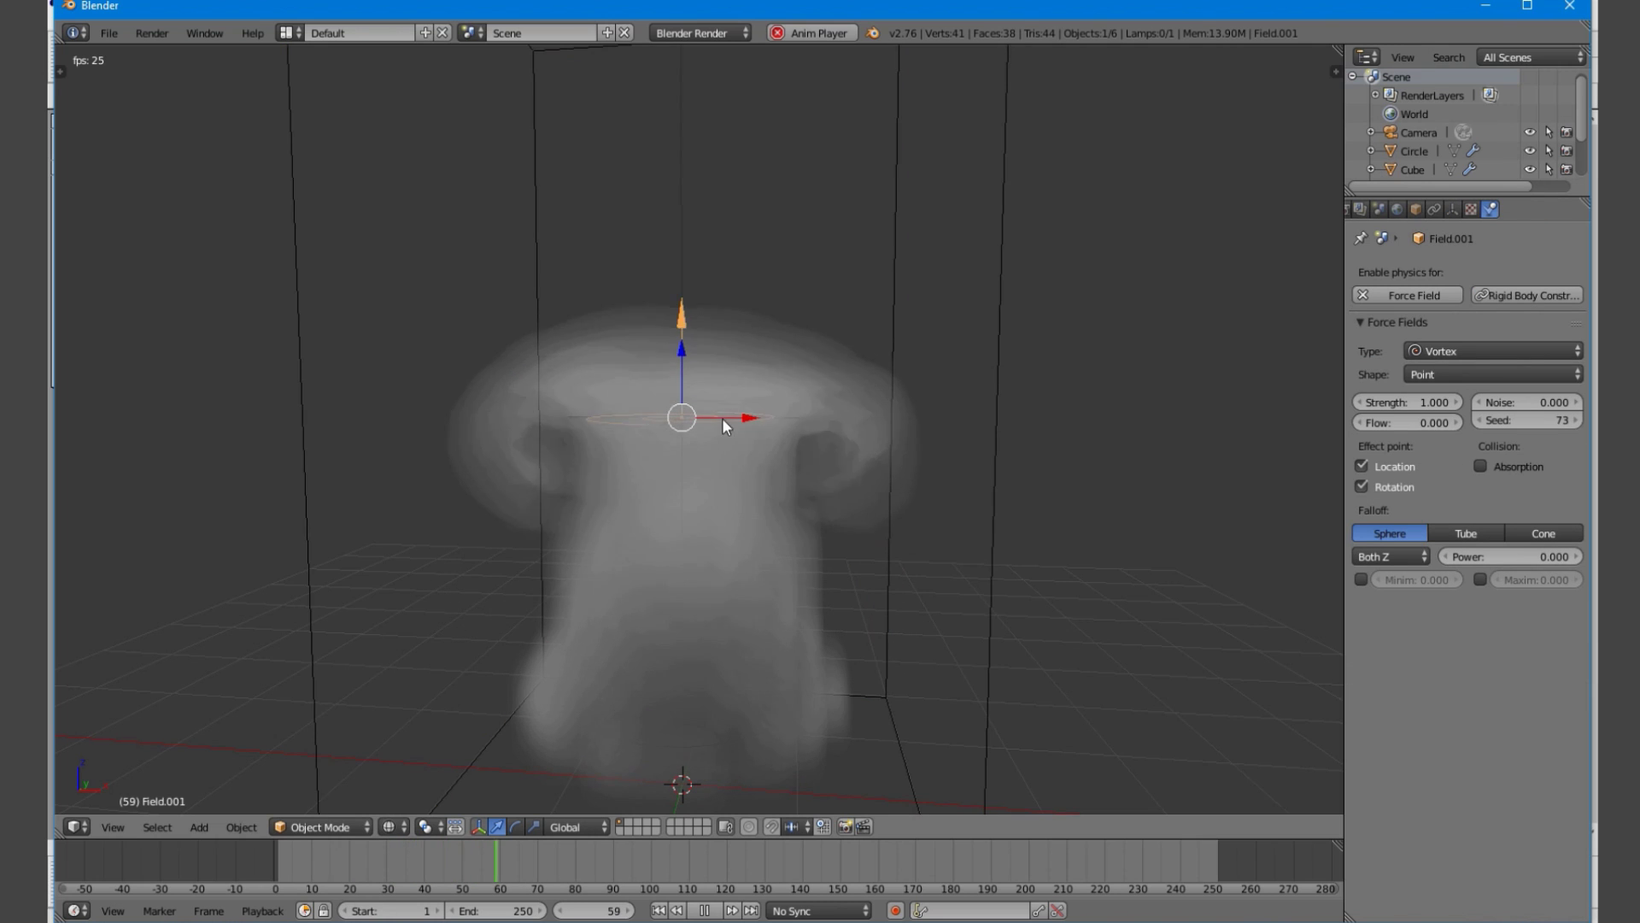
middle_click_drag(721, 417, 734, 497)
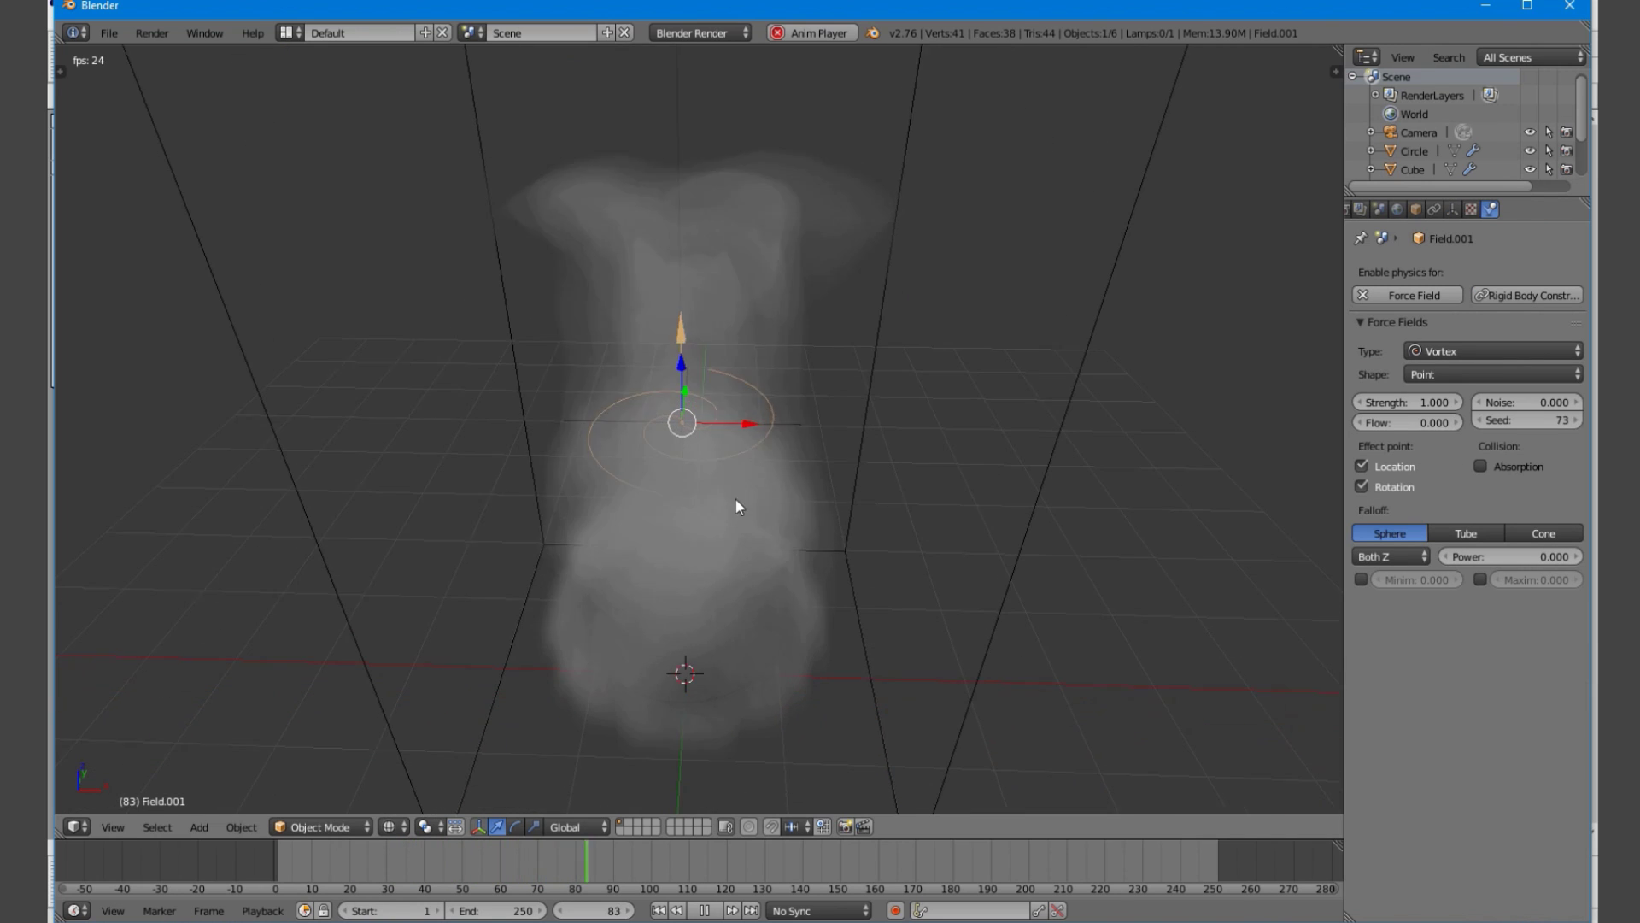
left_click(1420, 403)
key("BackSpace")
type("0.5")
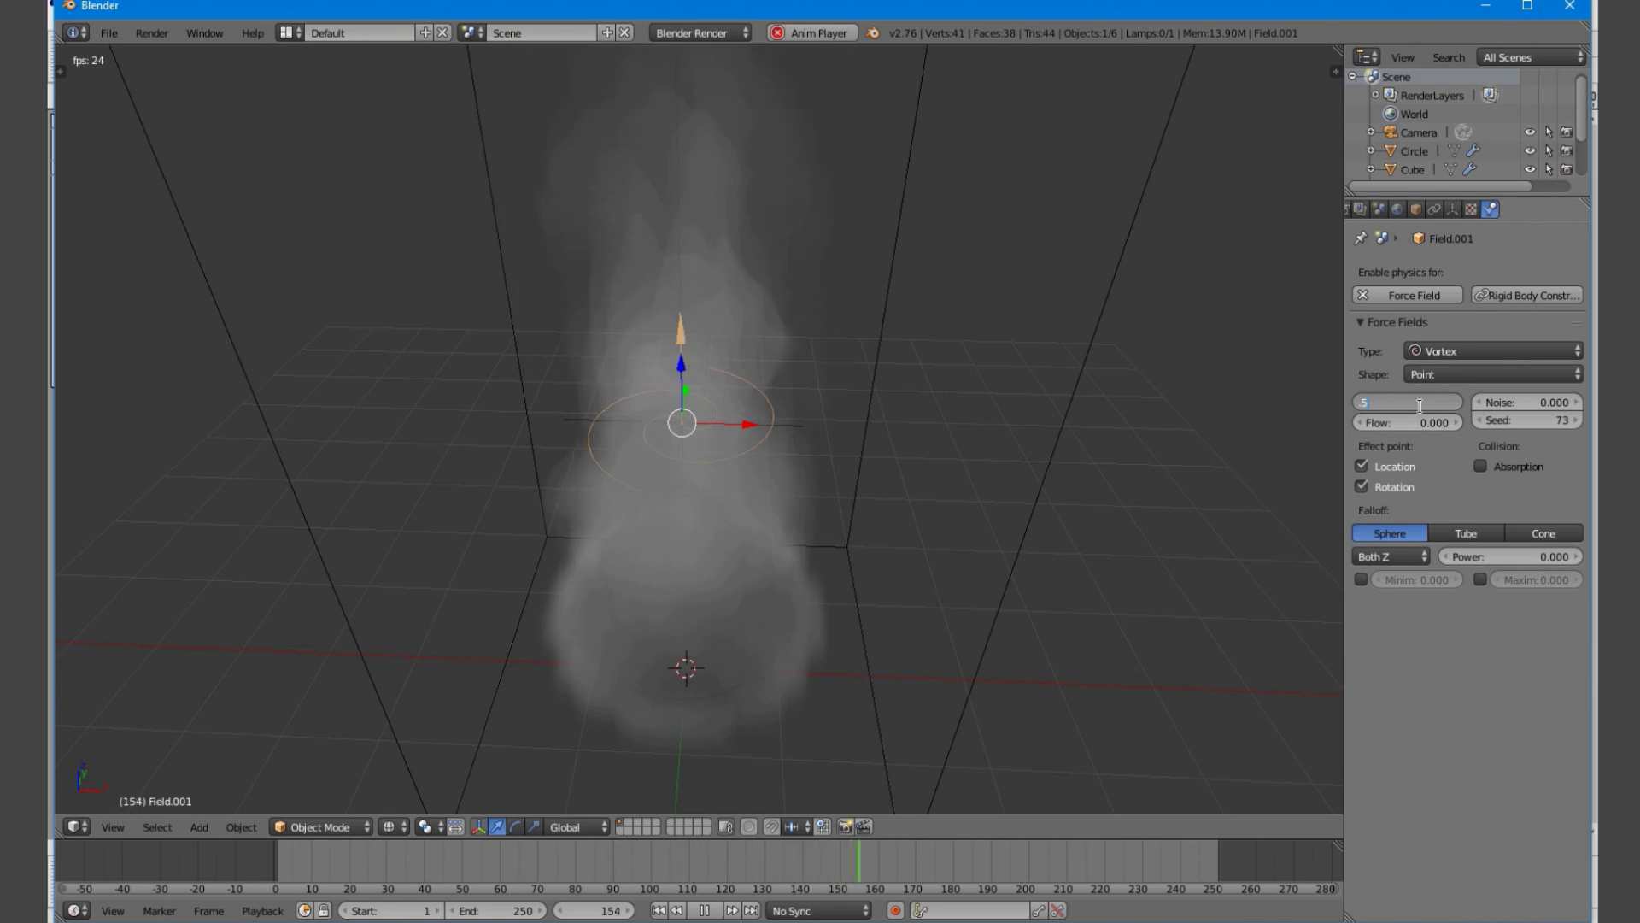
key("Return")
Deselect everything and examine the swirling smoke from above, from the front and close up
scroll(778, 518, "down", 5)
key("a")
middle_click_drag(776, 511, 975, 601)
left_click(112, 827)
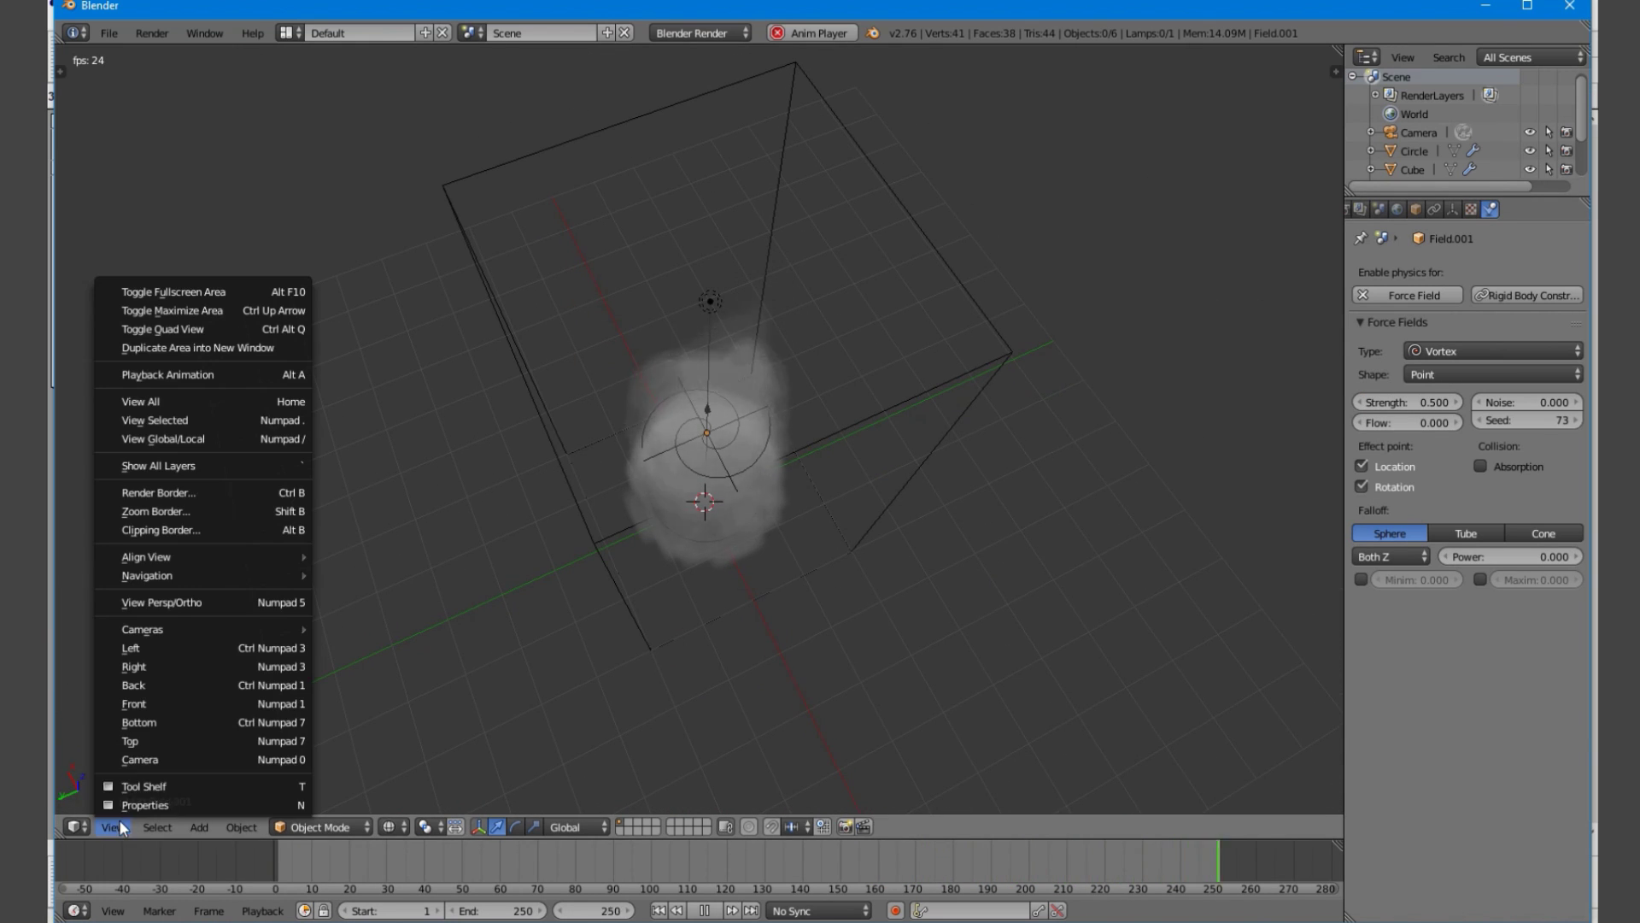
left_click(190, 736)
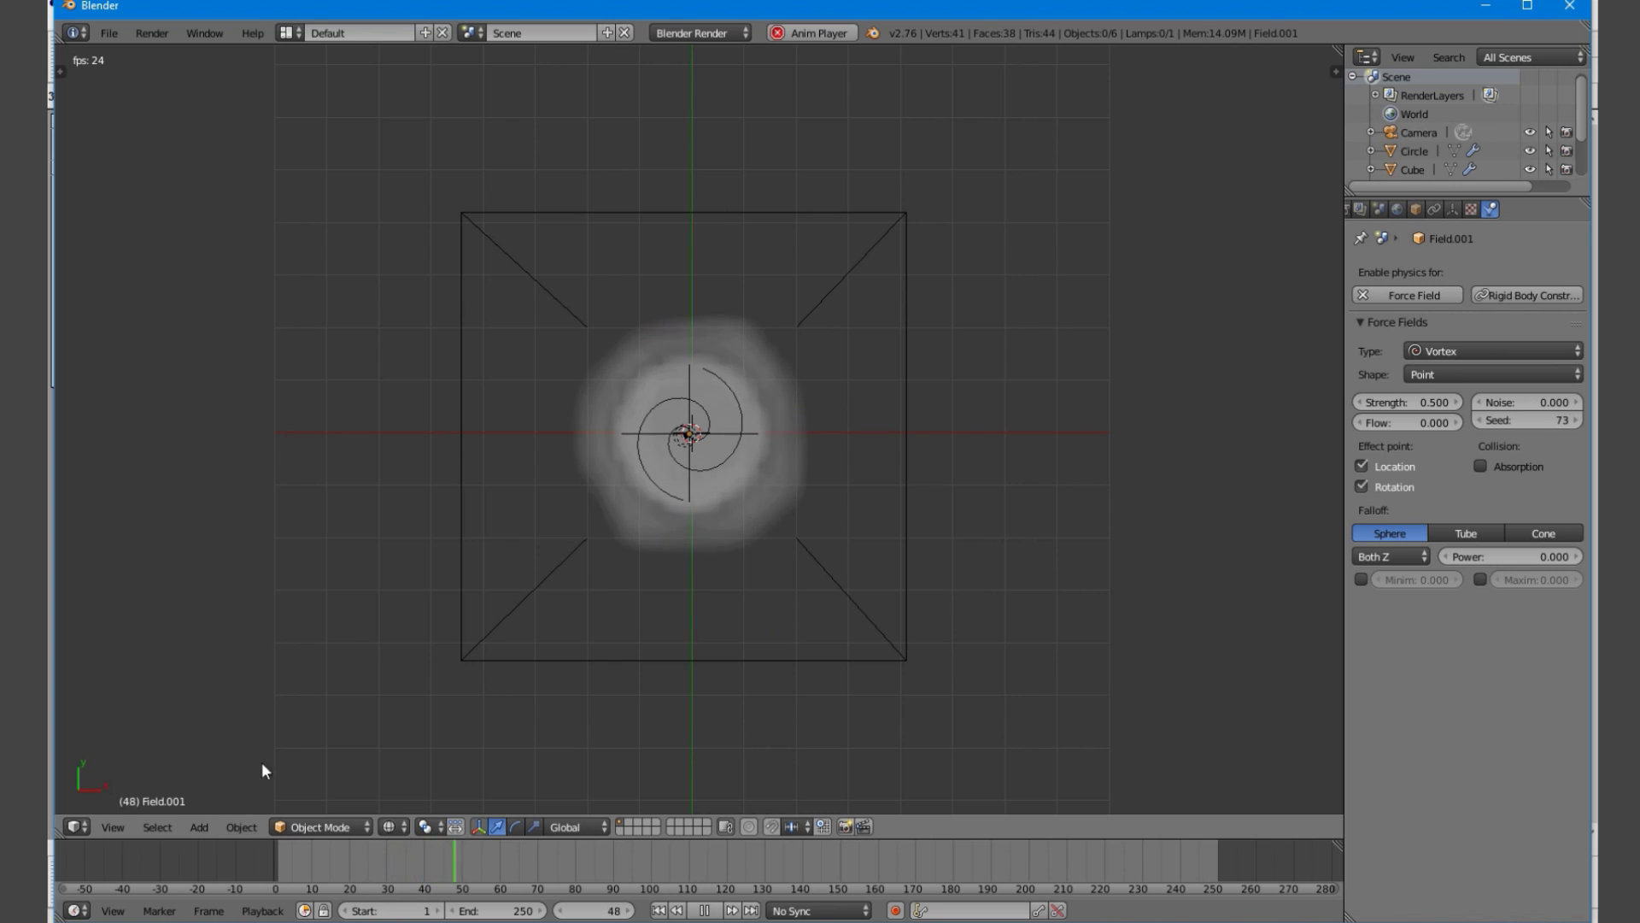
left_click(109, 826)
left_click(157, 702)
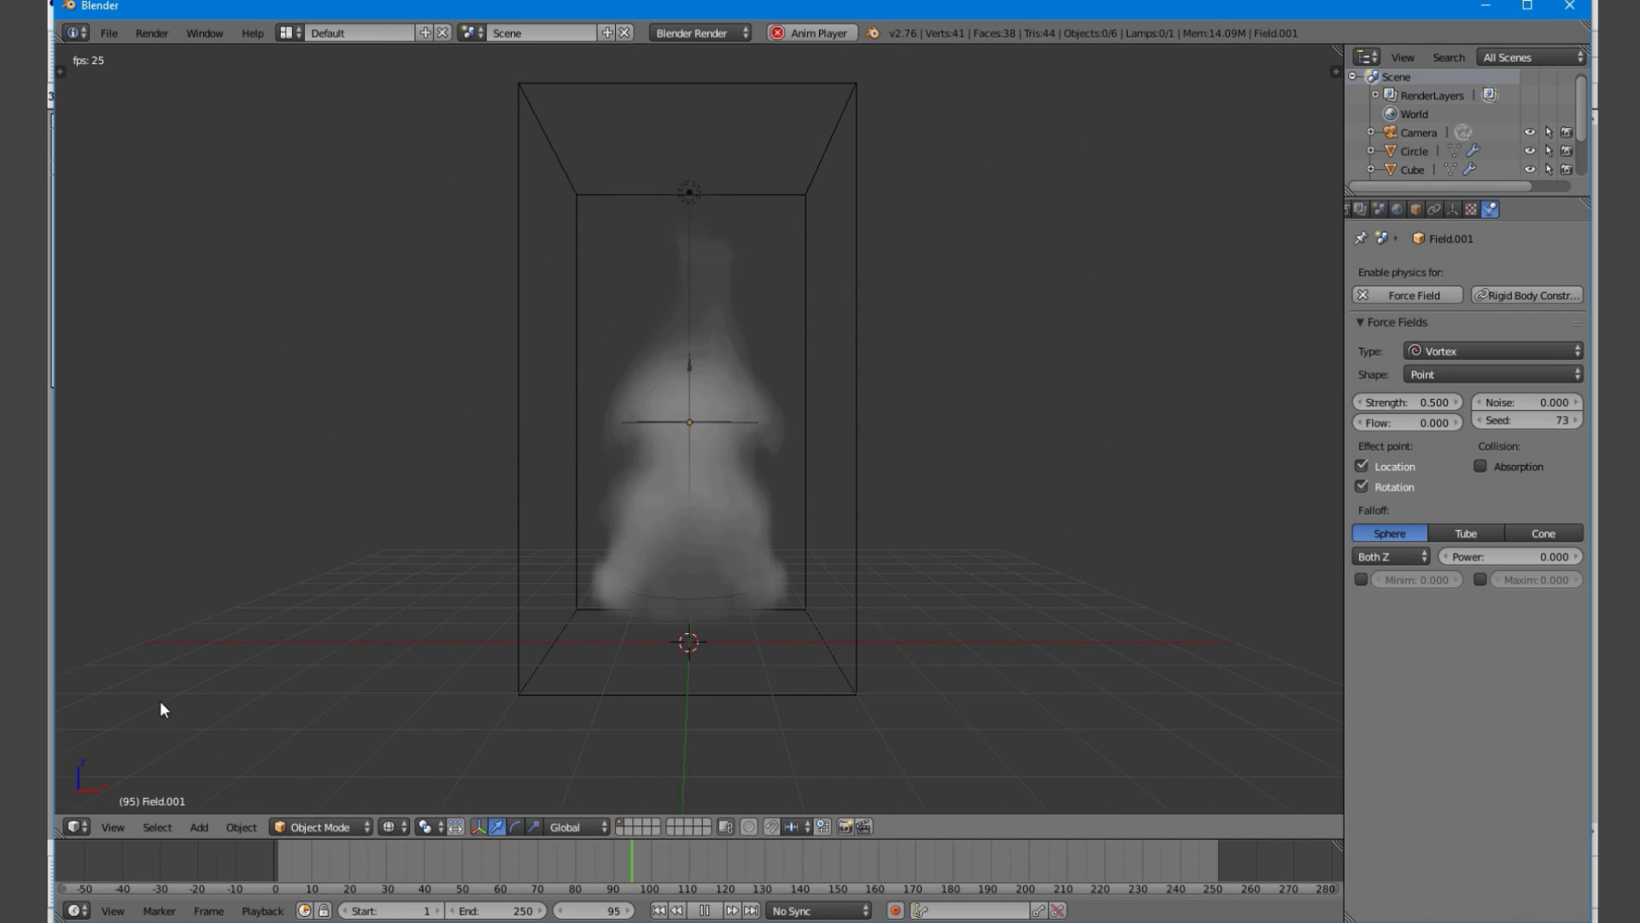
scroll(716, 504, "up", 3)
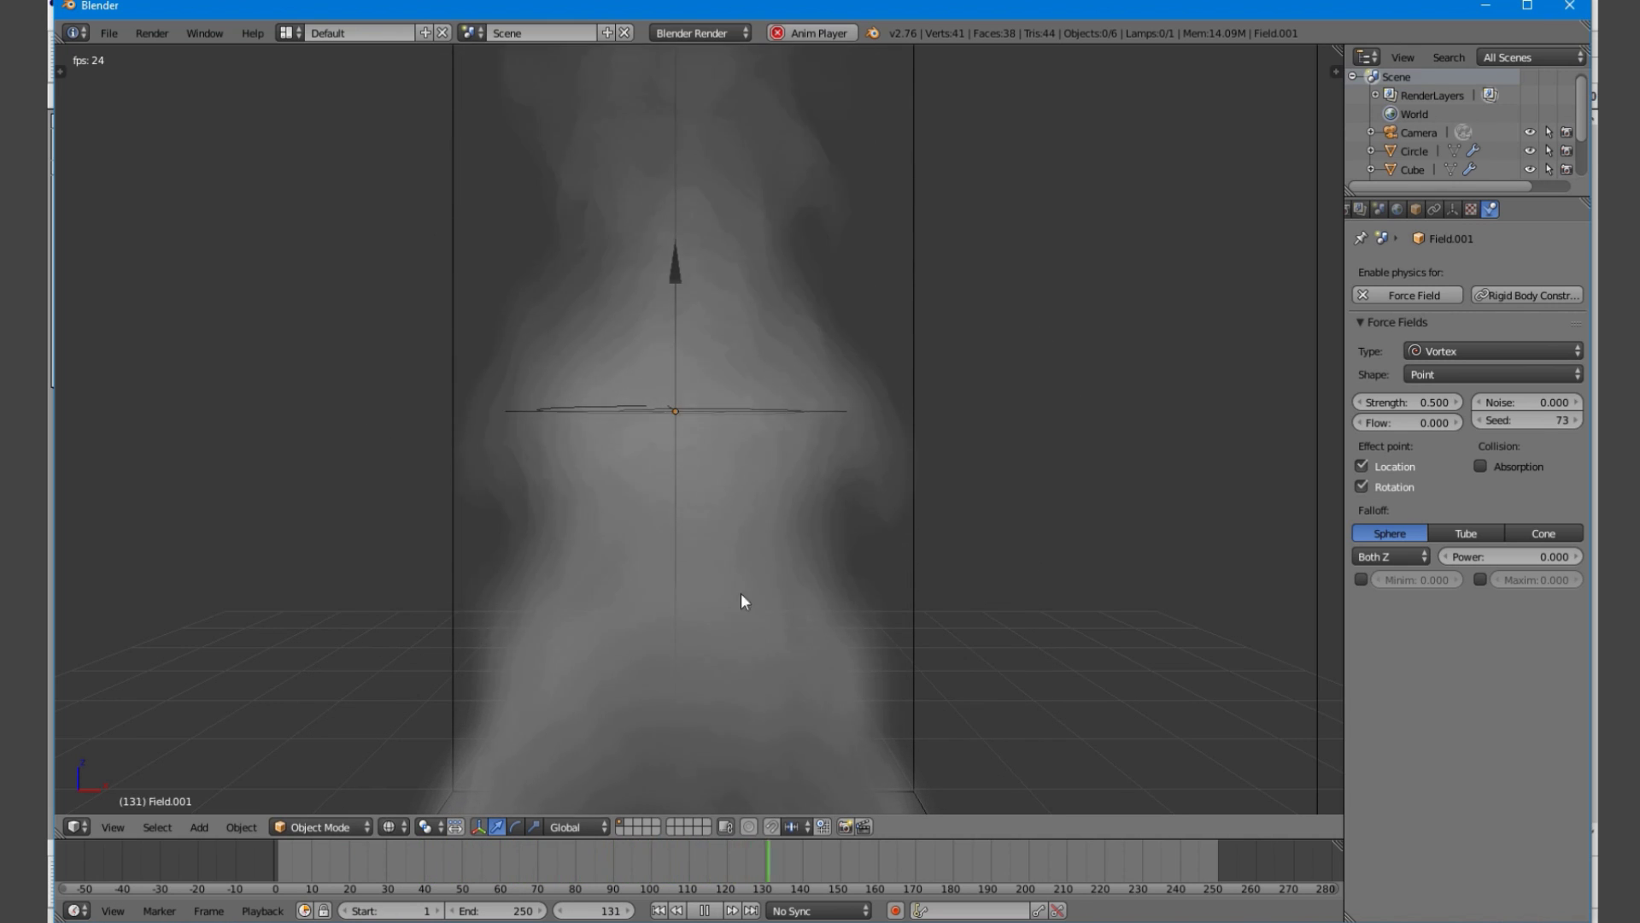
scroll(730, 335, "down", 4)
middle_click_drag(683, 357, 644, 567)
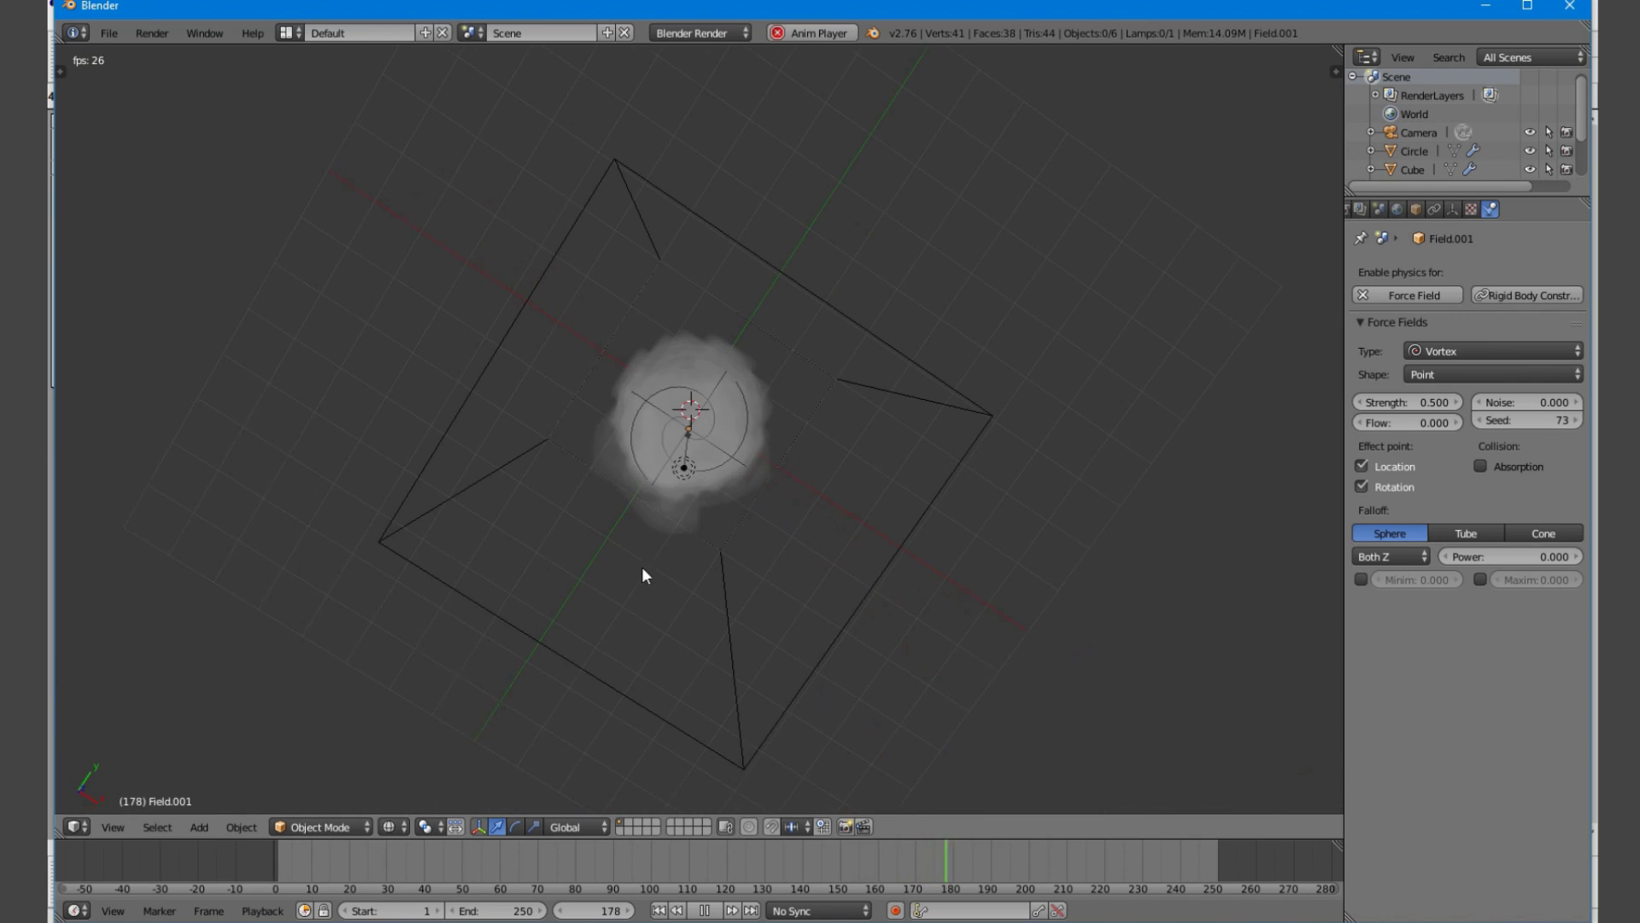
Clear the camera's location and rotation, and move it straight up along Z to above the smoke domain
left_click(114, 825)
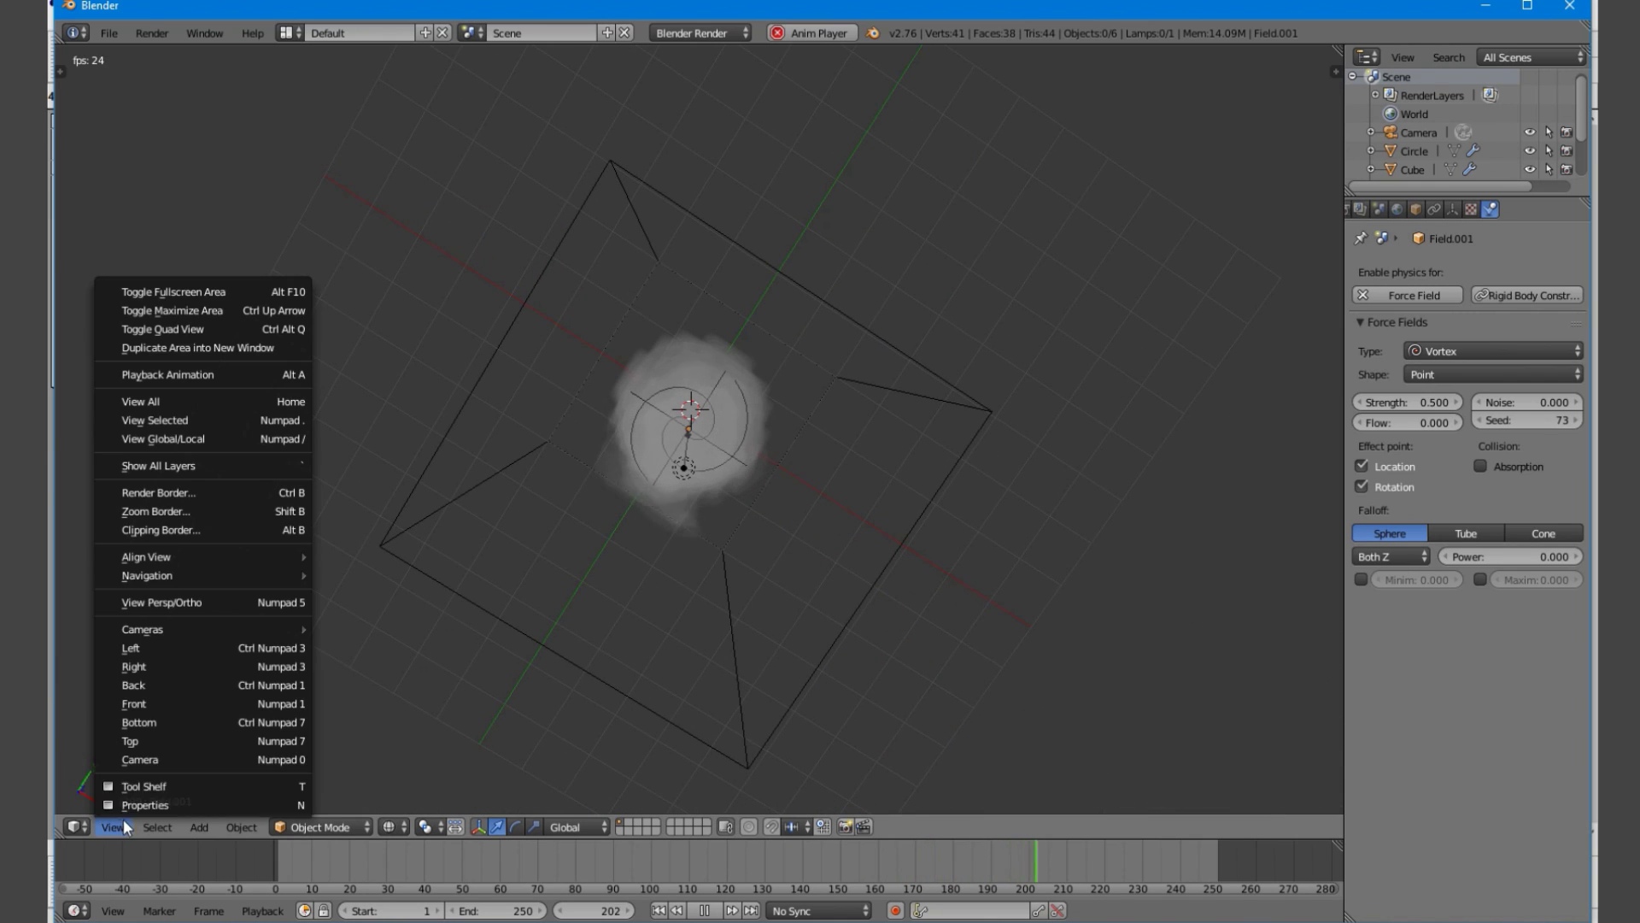
left_click(178, 742)
scroll(644, 501, "down", 5)
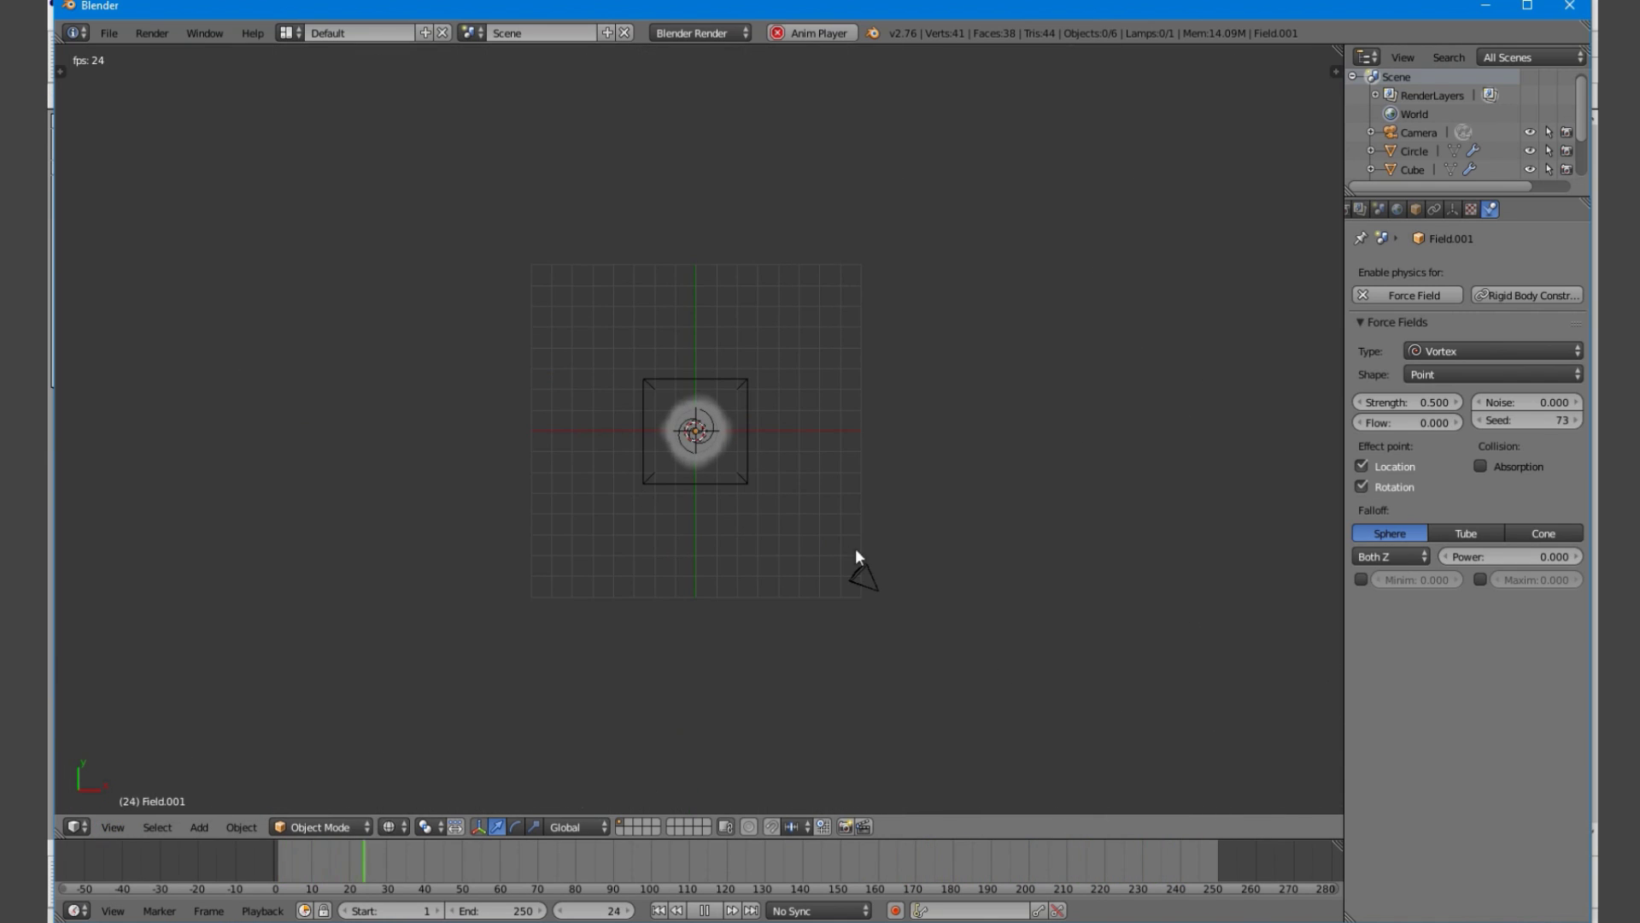
right_click(883, 579)
key("alt+g")
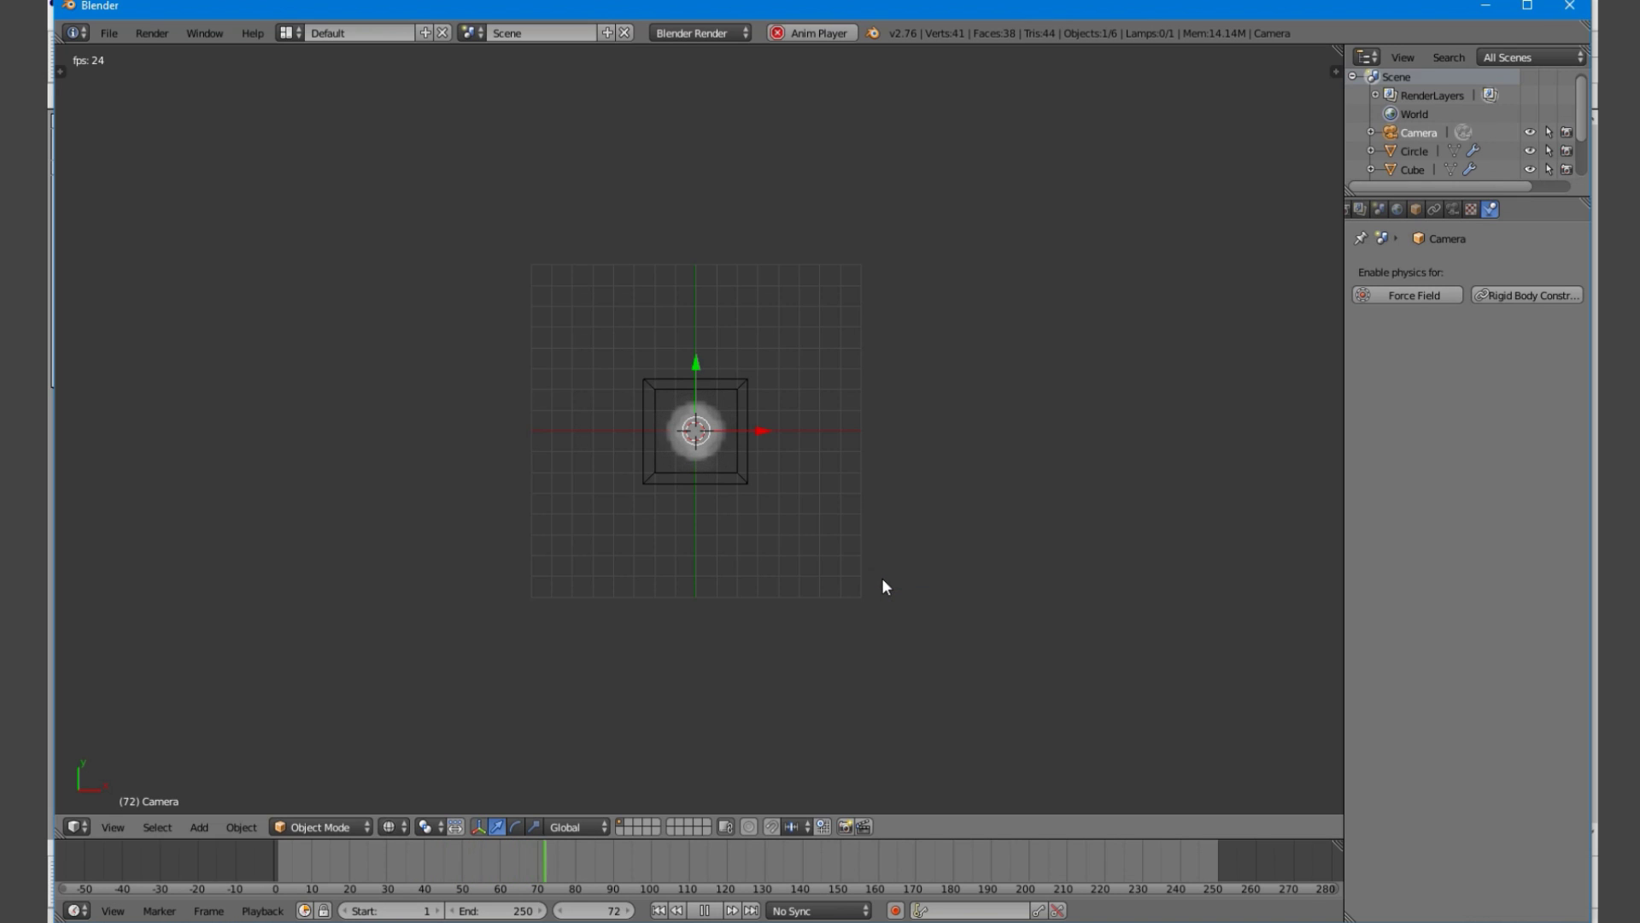
middle_click_drag(883, 578, 843, 503)
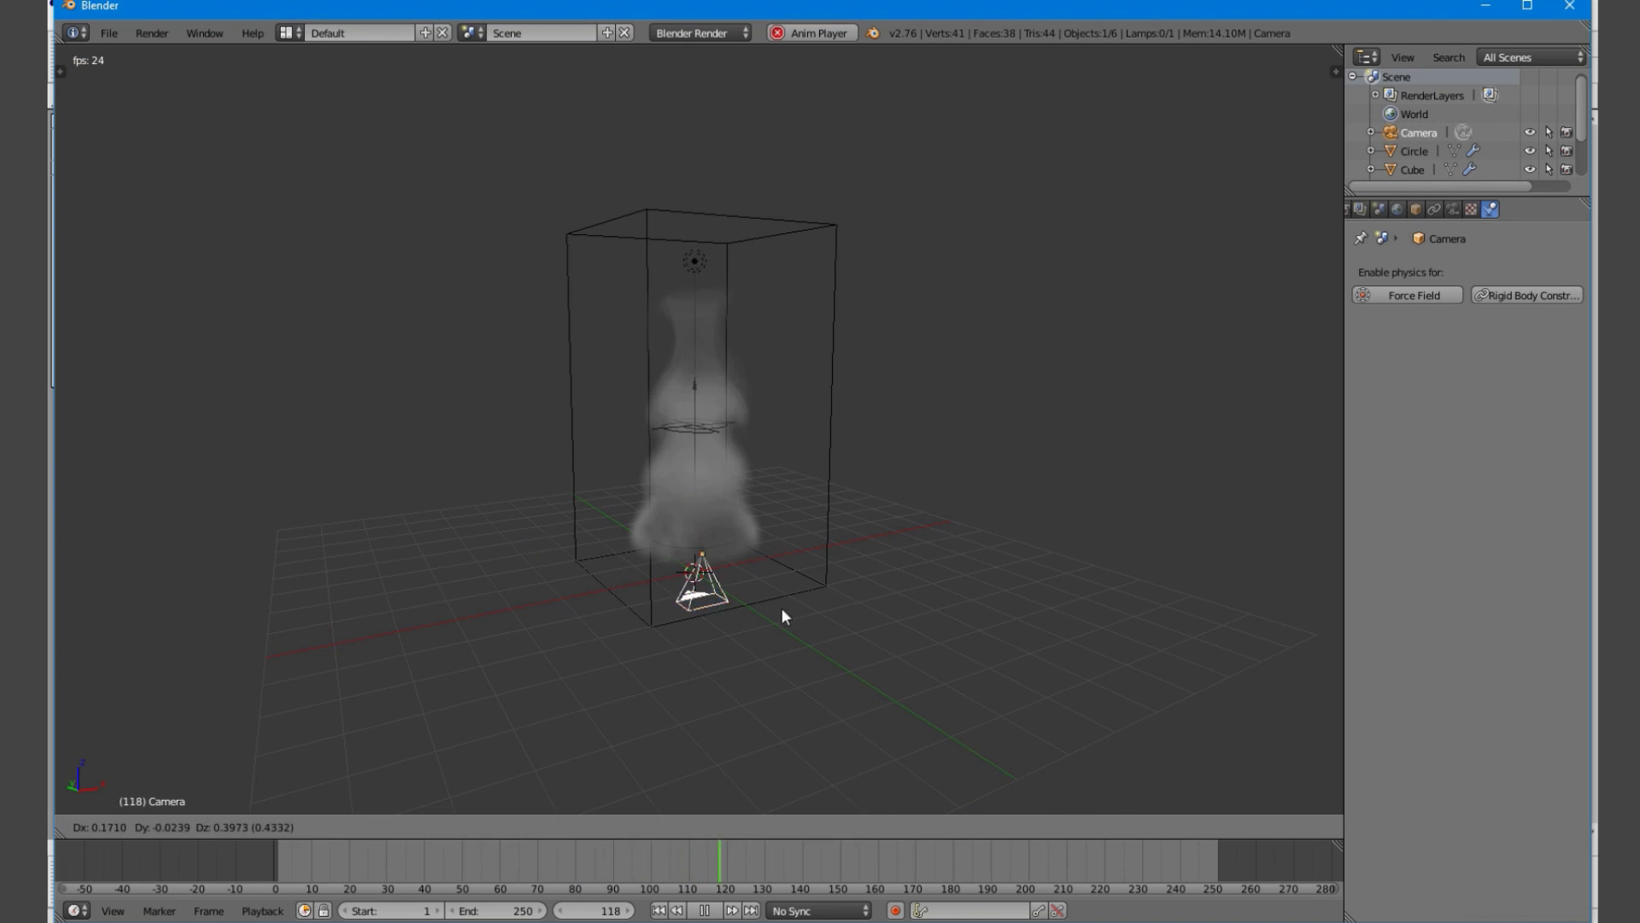
key("g")
key("z")
left_click(809, 133)
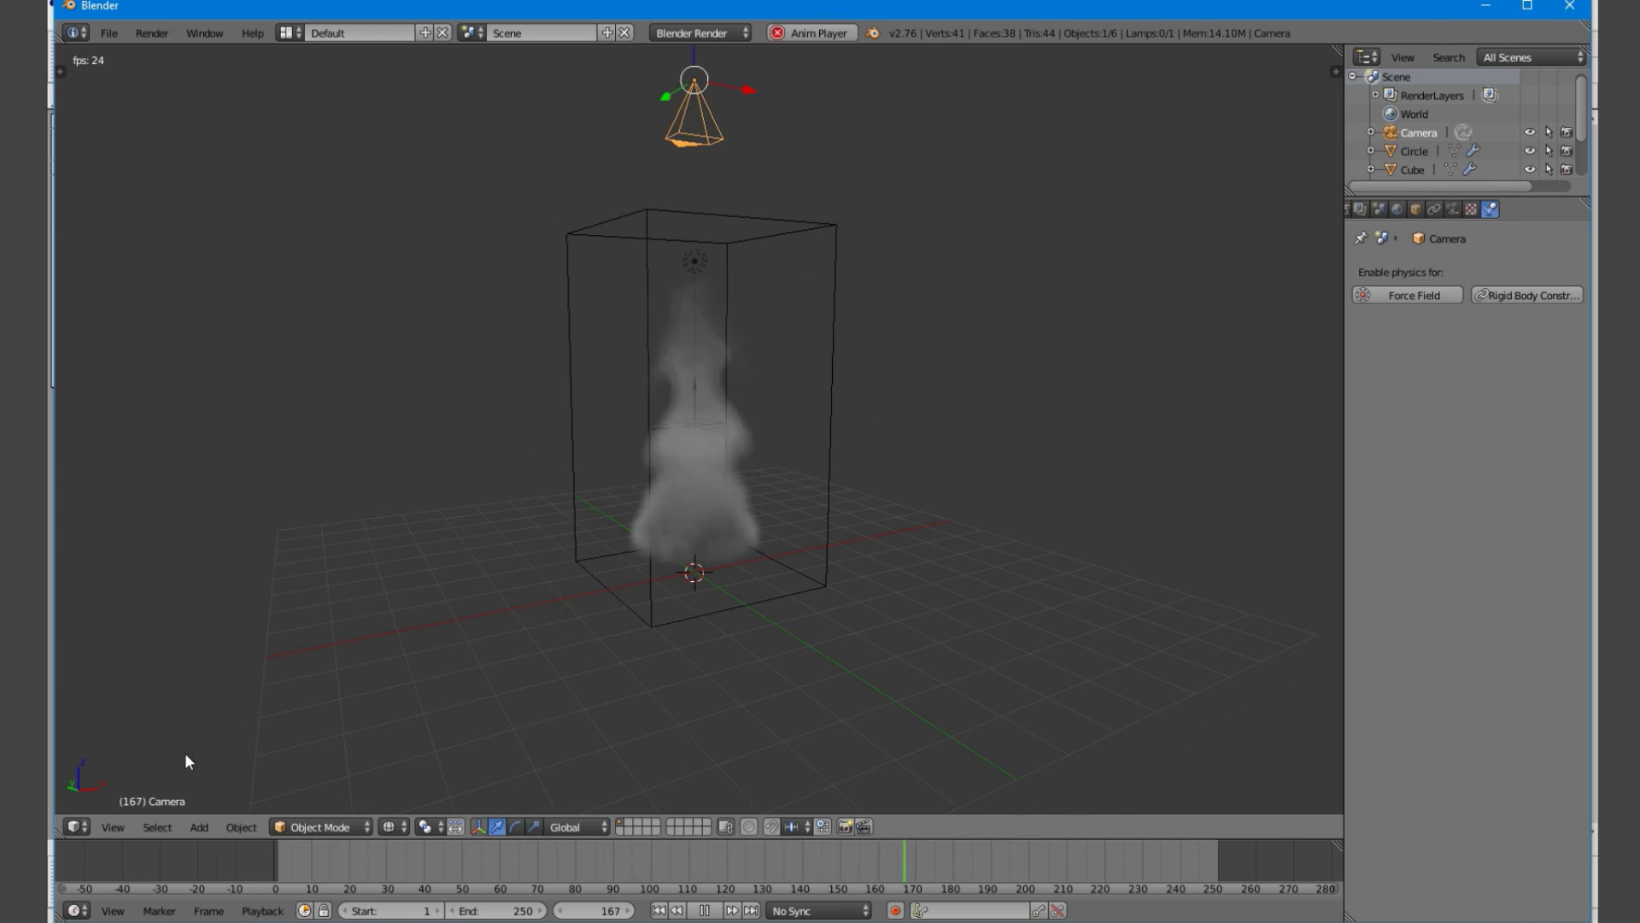
Look through the camera and raise it further along Z to fit the smoke inside the frame
left_click(120, 826)
middle_click_drag(162, 784, 321, 680)
key("KP_0")
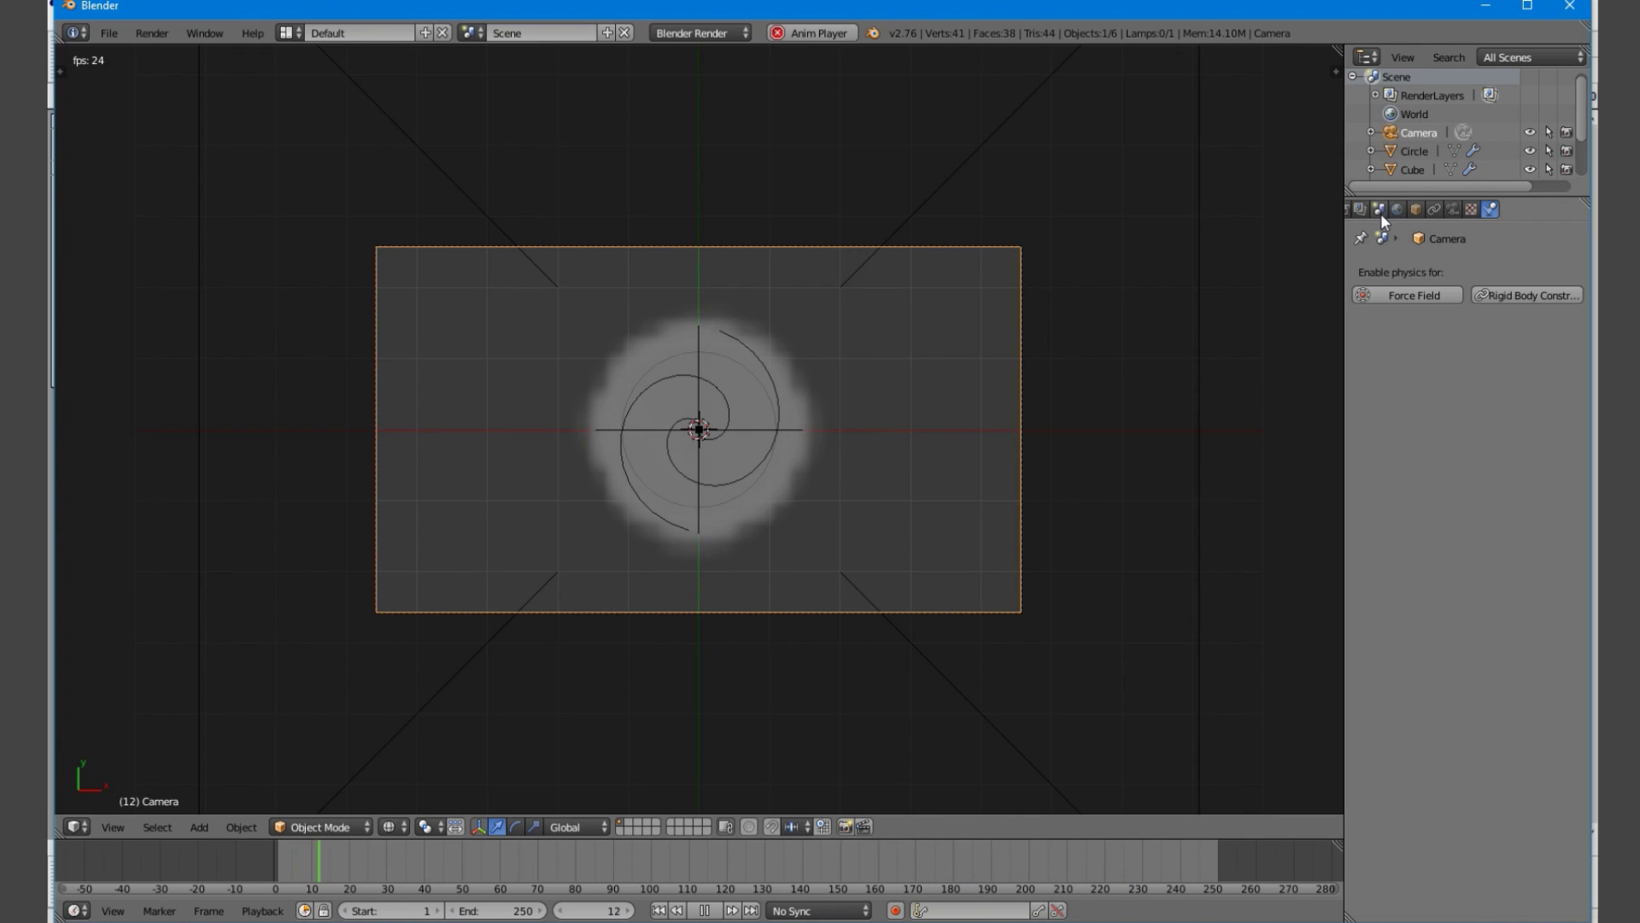
scroll(1380, 214, "left", 2)
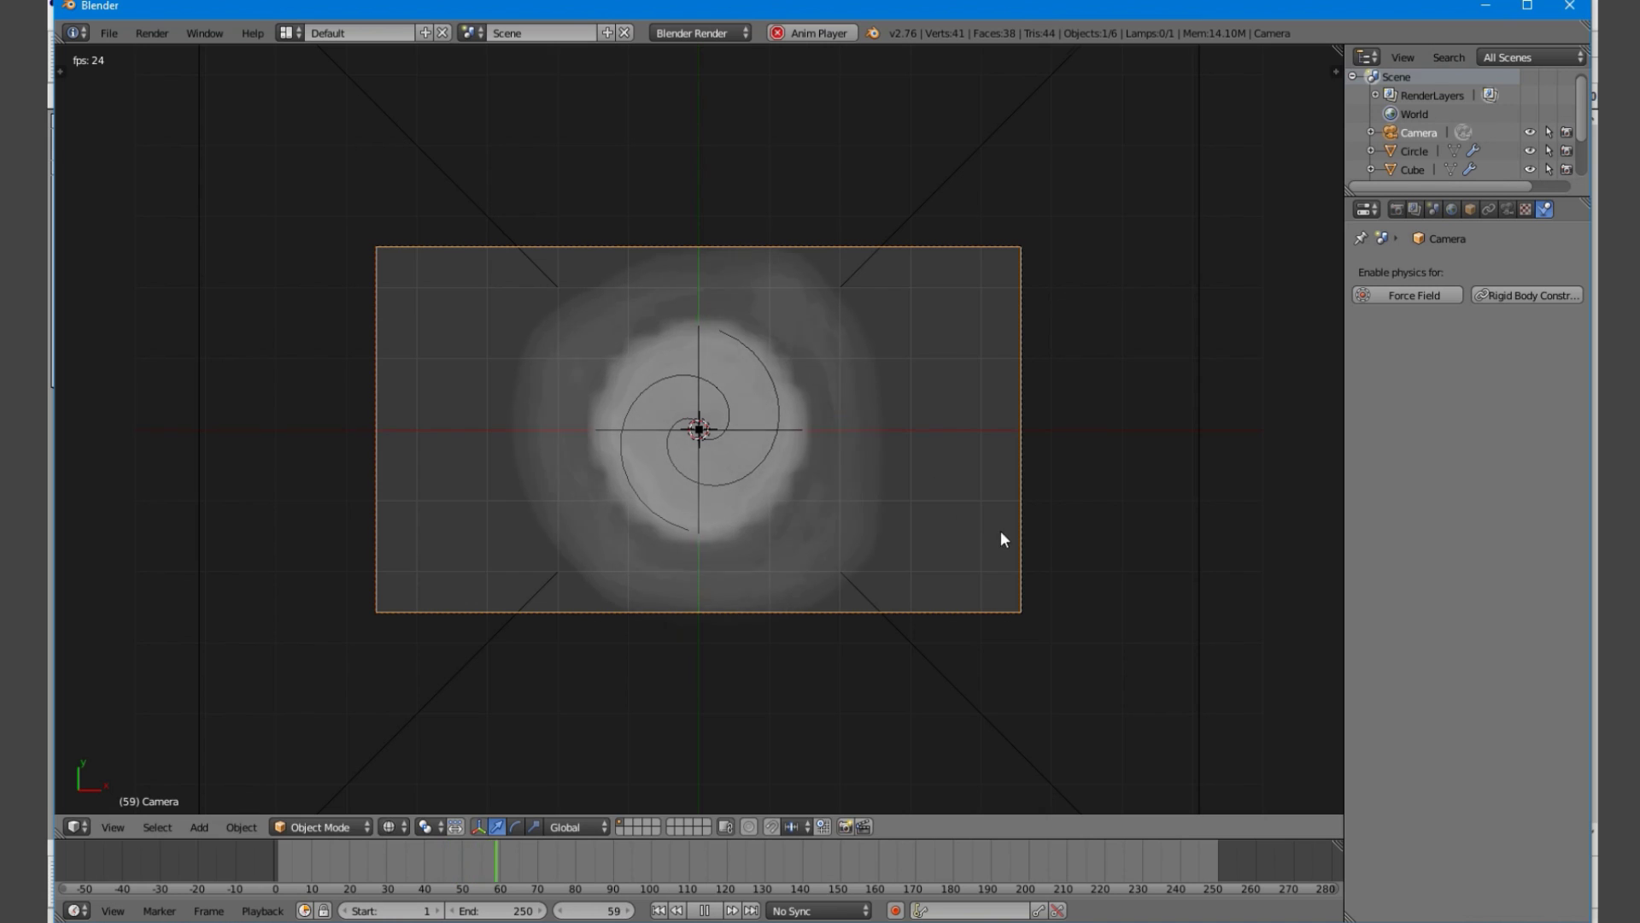
key("g")
key("z")
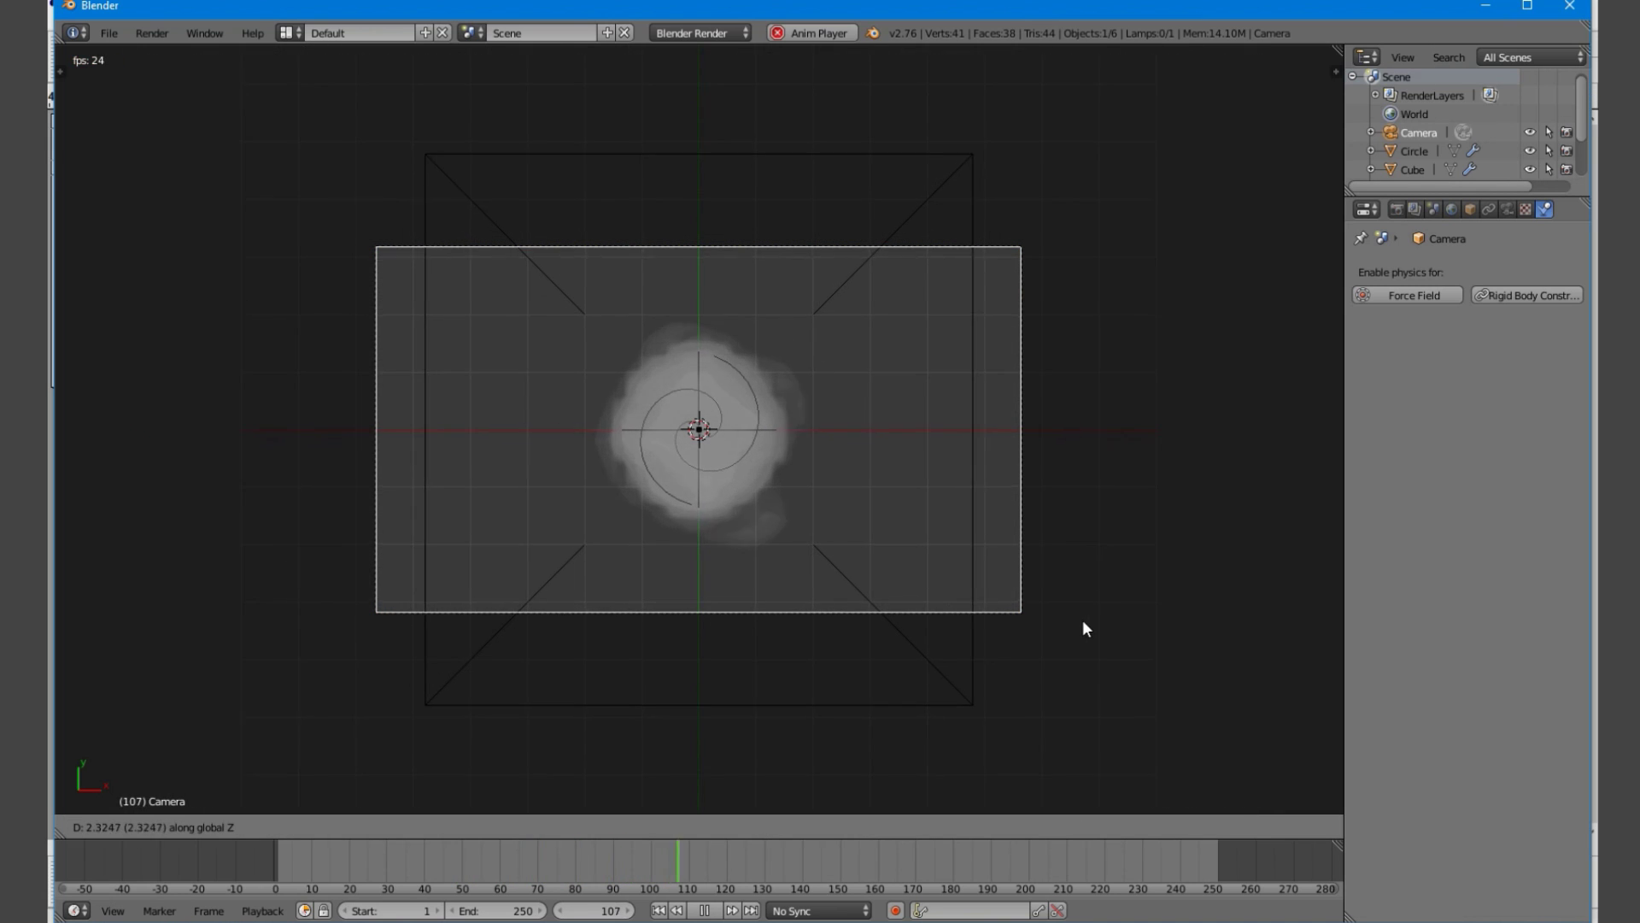
left_click(1074, 613)
scroll(1048, 536, "up", 2)
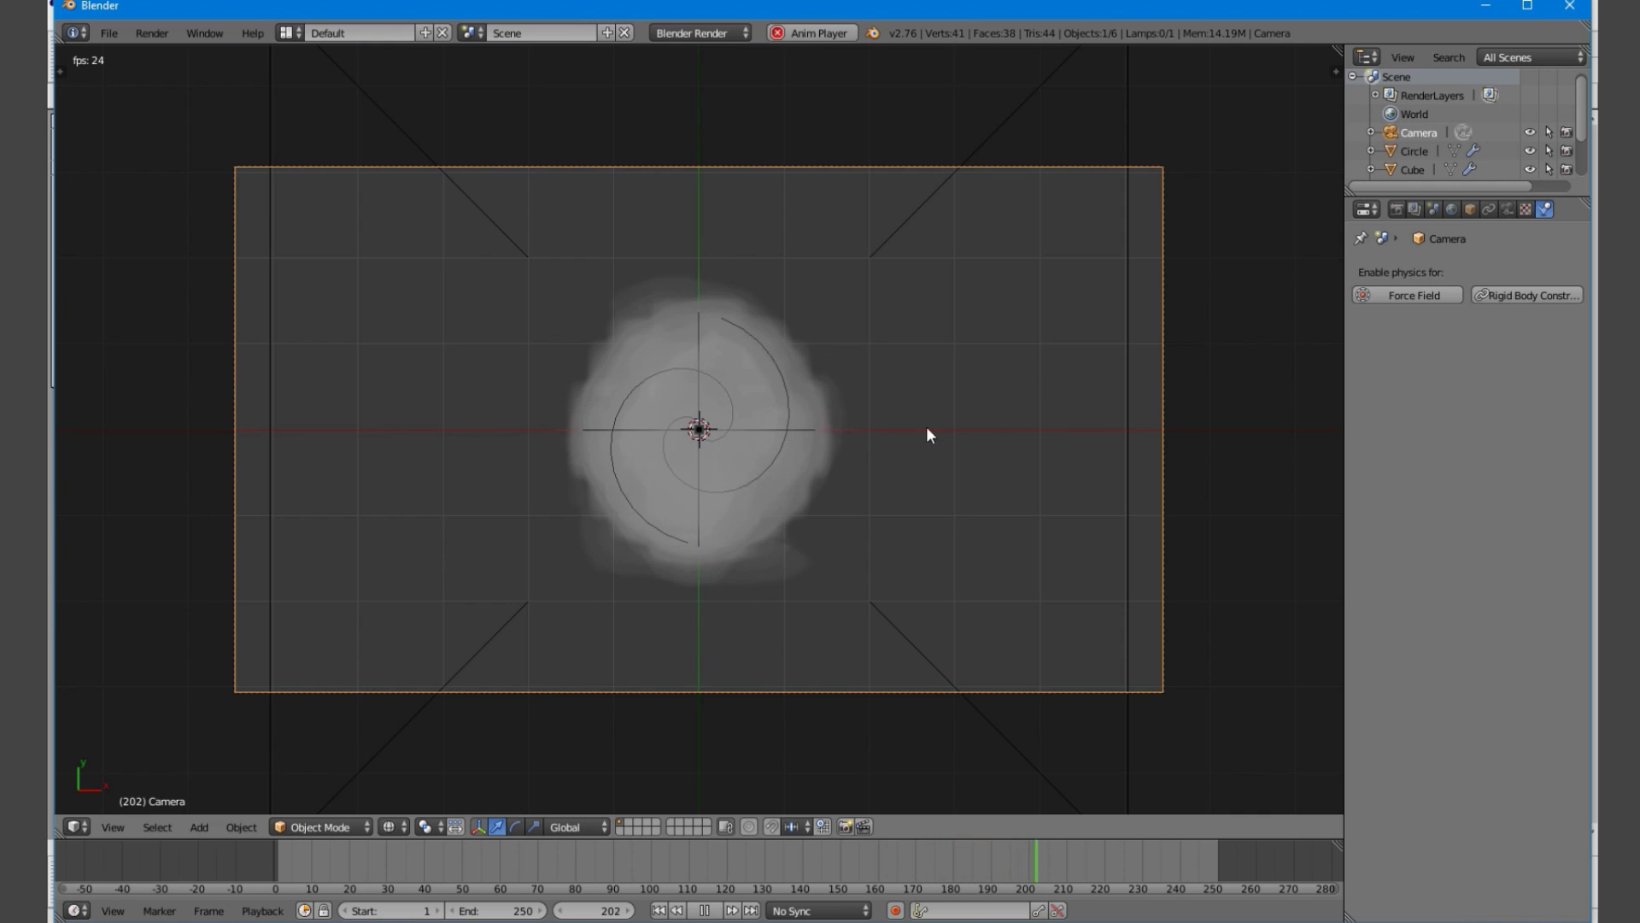
Set the render resolution to 100 px in X and 100 px in Y
left_click(1396, 209)
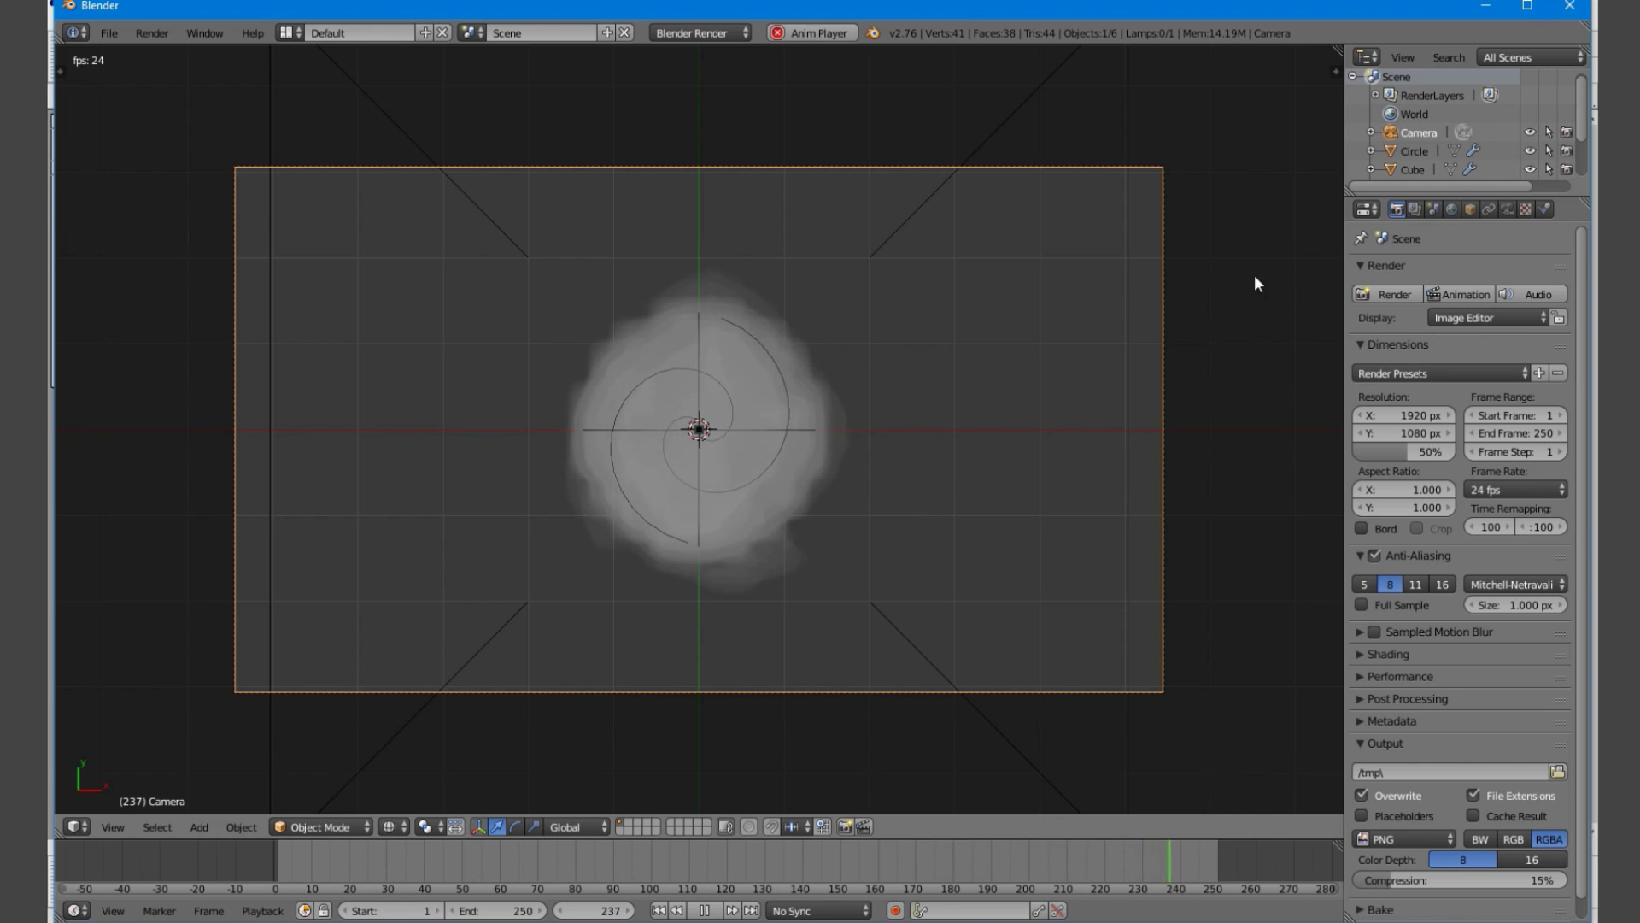
left_click(1411, 416)
type("100")
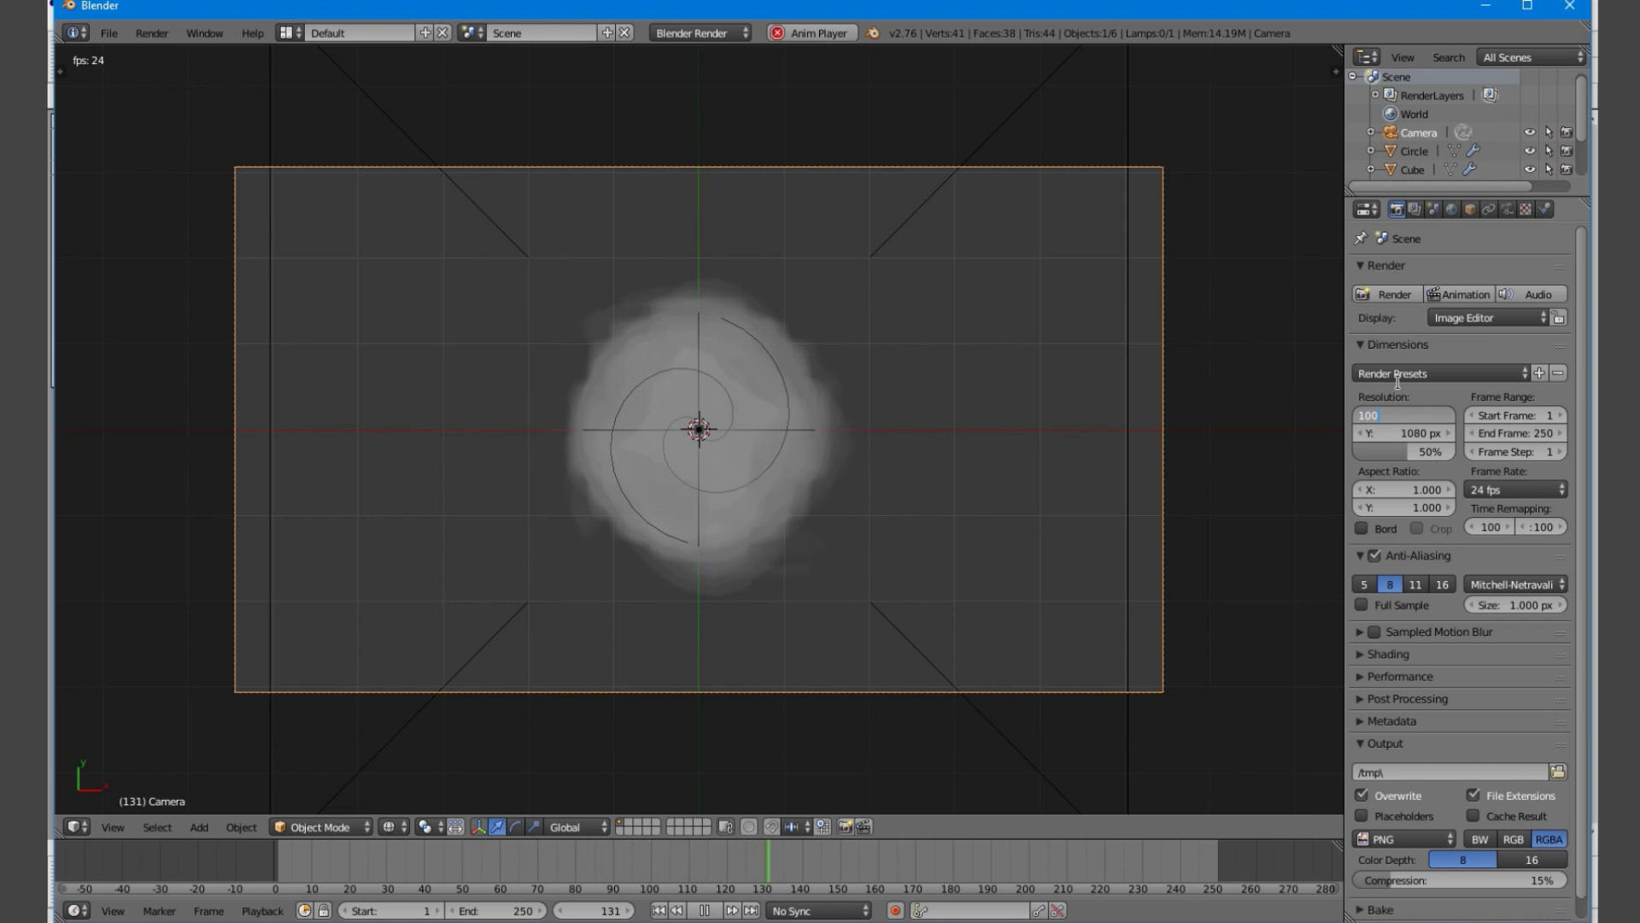
key("Return")
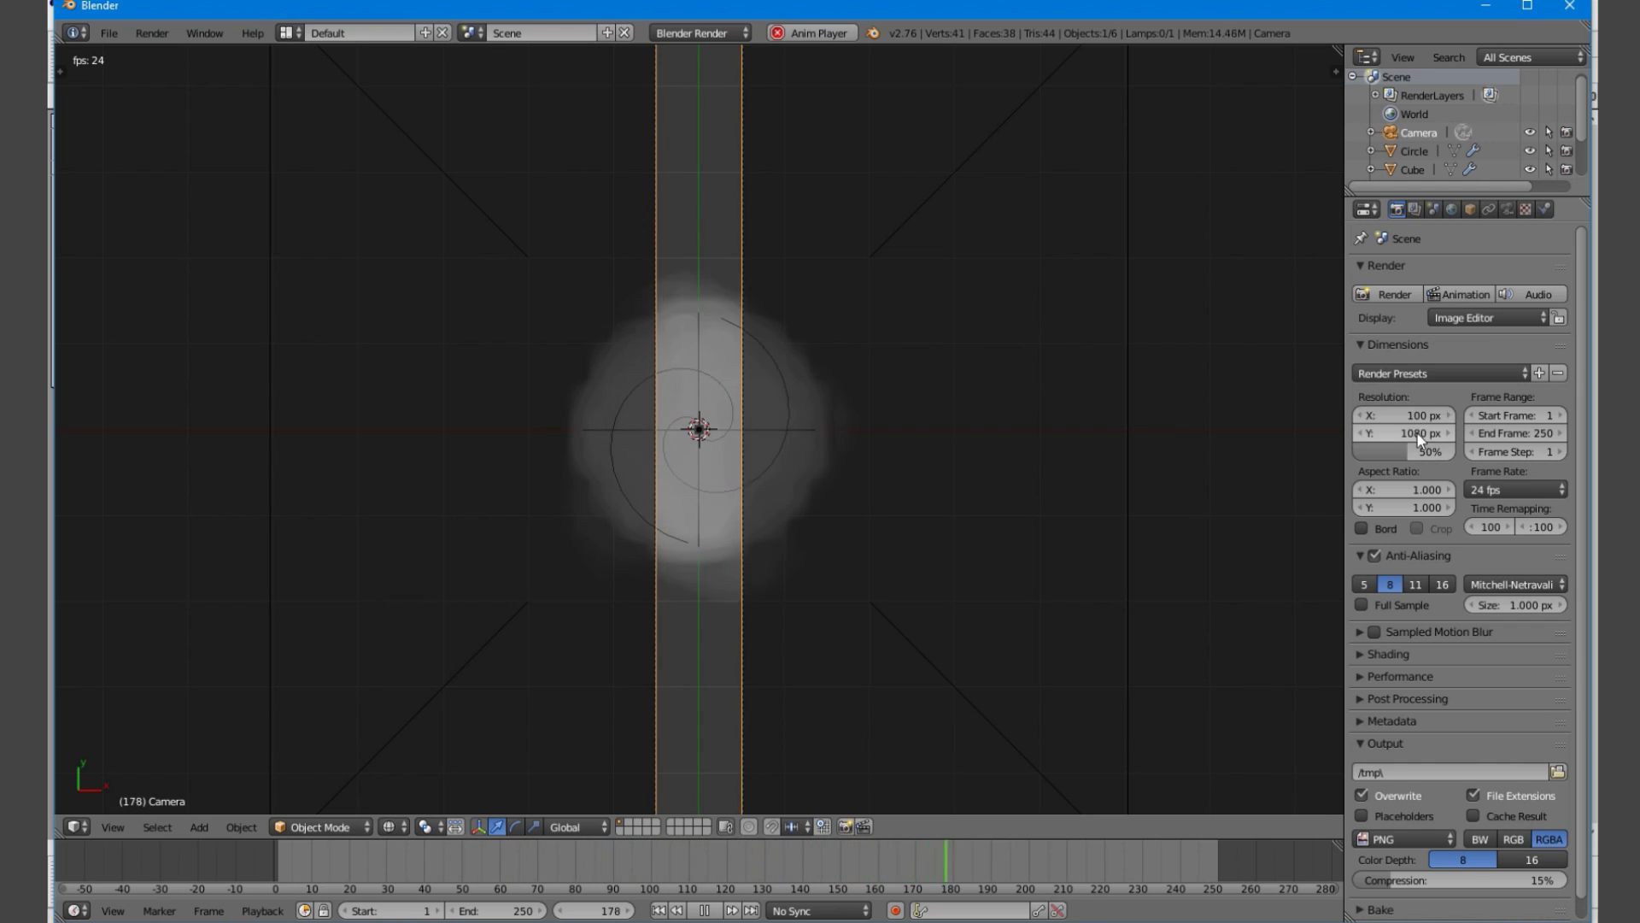
type("100")
key("Return")
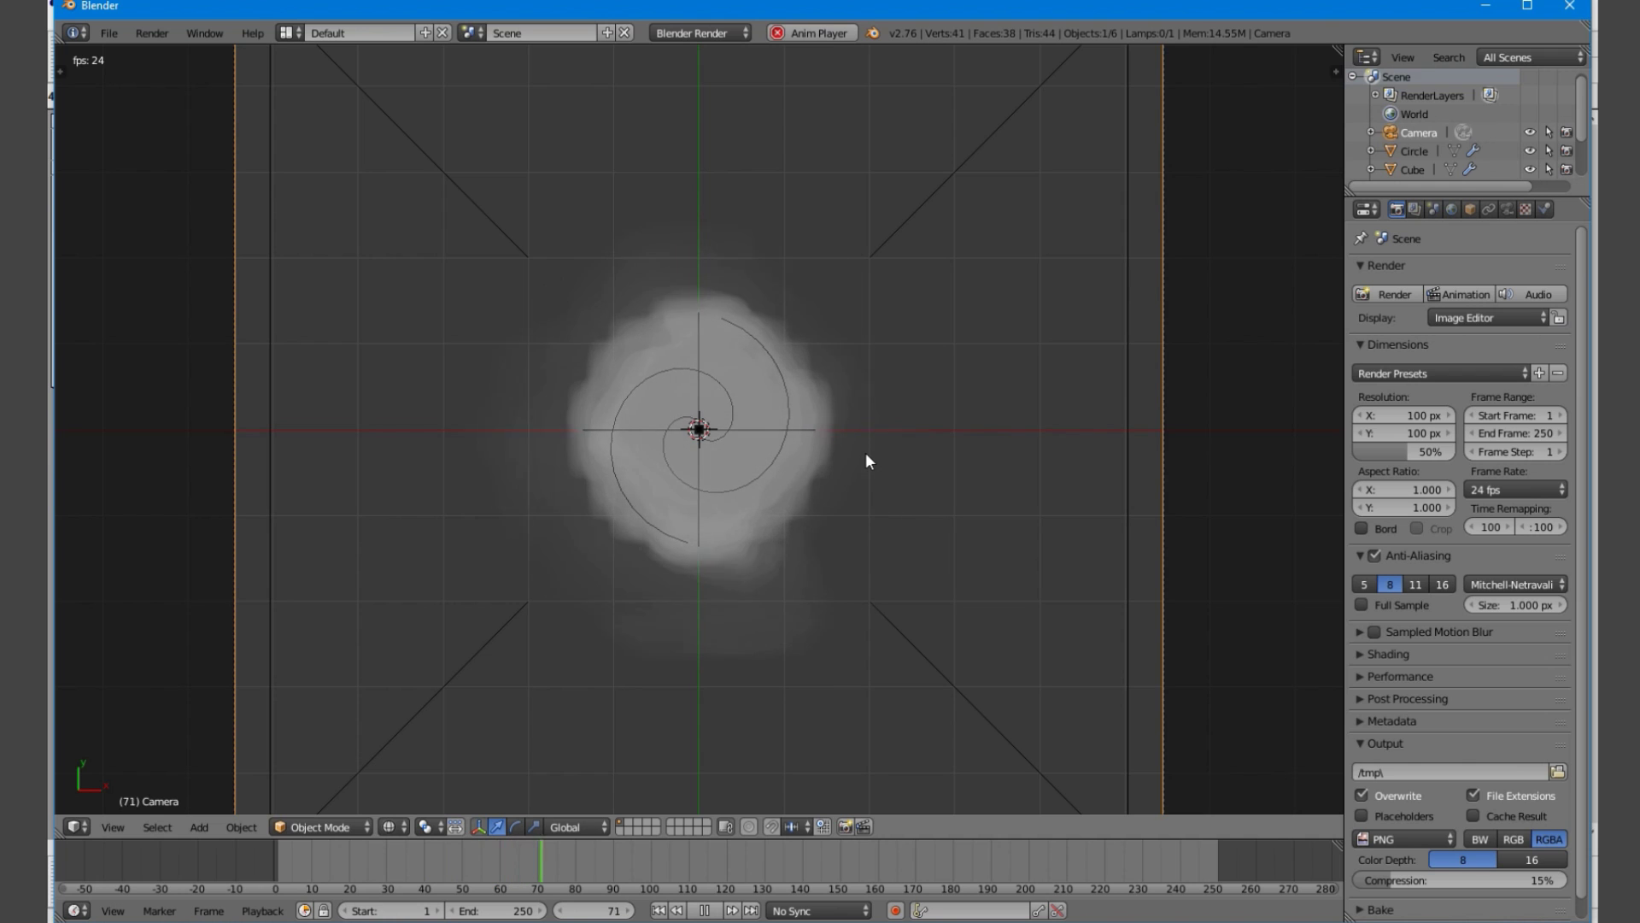
Lower the camera along the global Z axis so the smoke fills more of the square frame
key("g")
key("z")
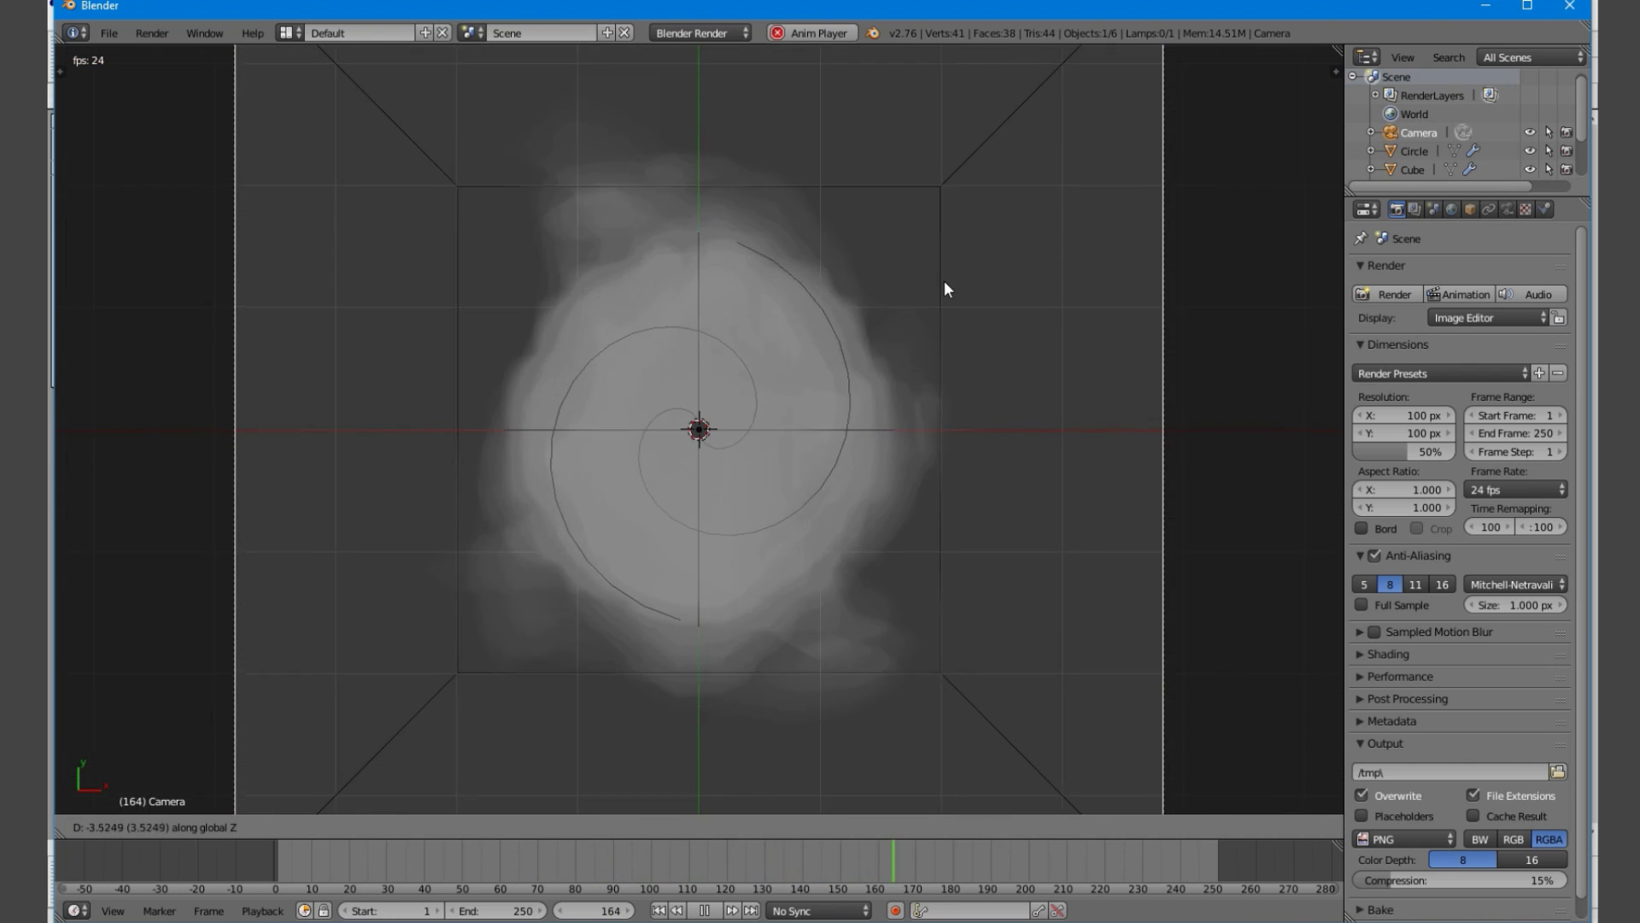
left_click(981, 450)
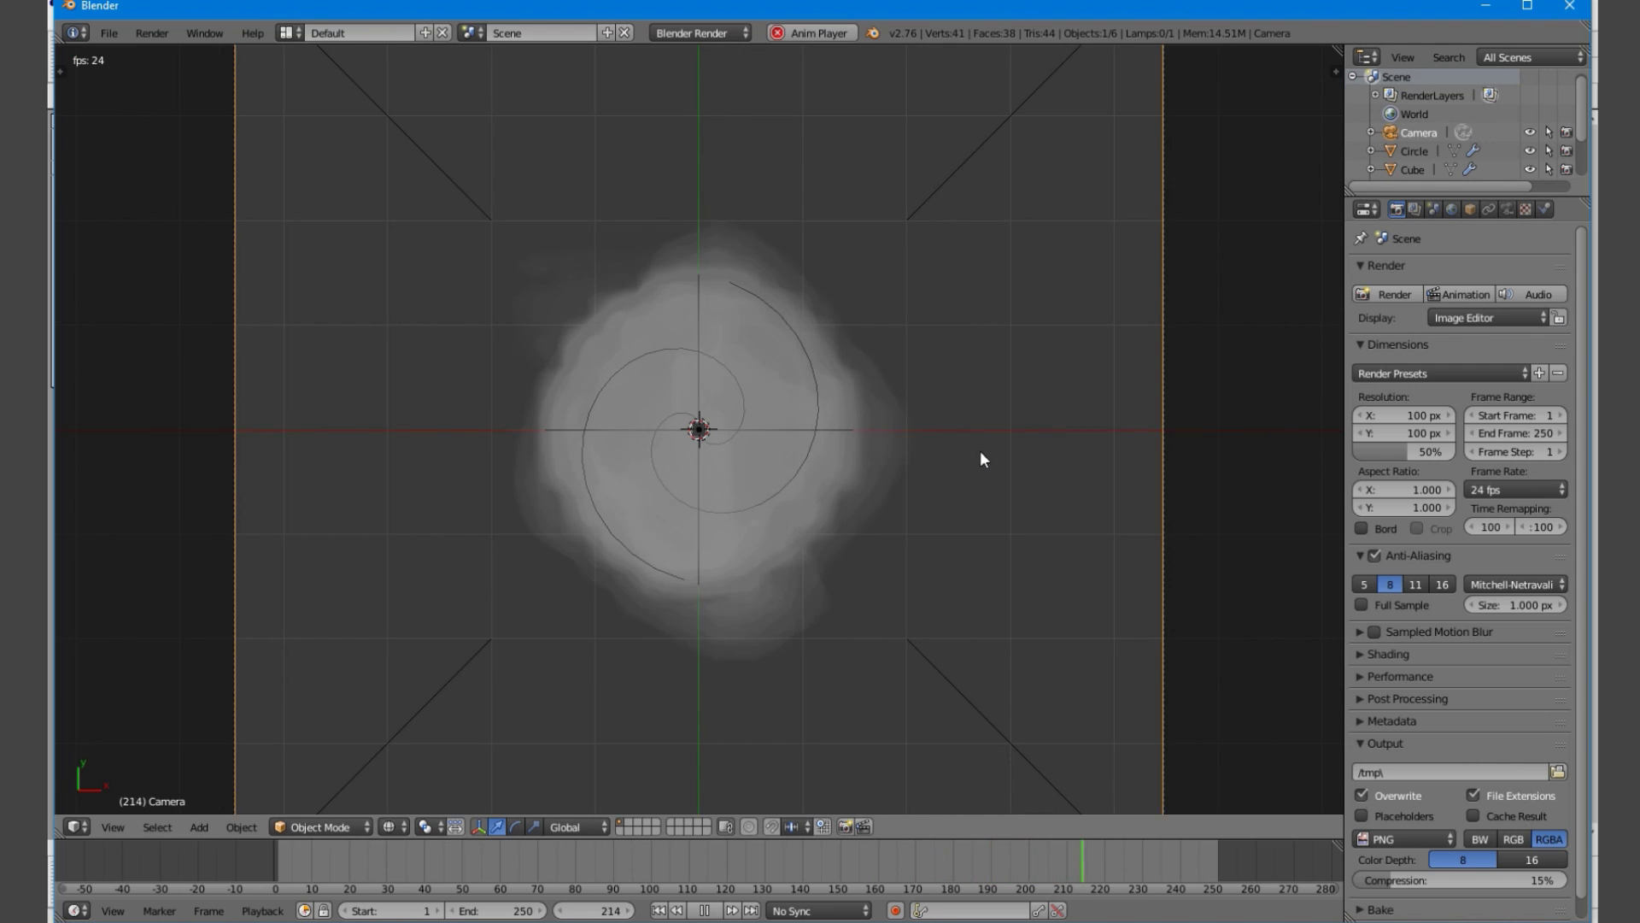
scroll(980, 457, "down", 3)
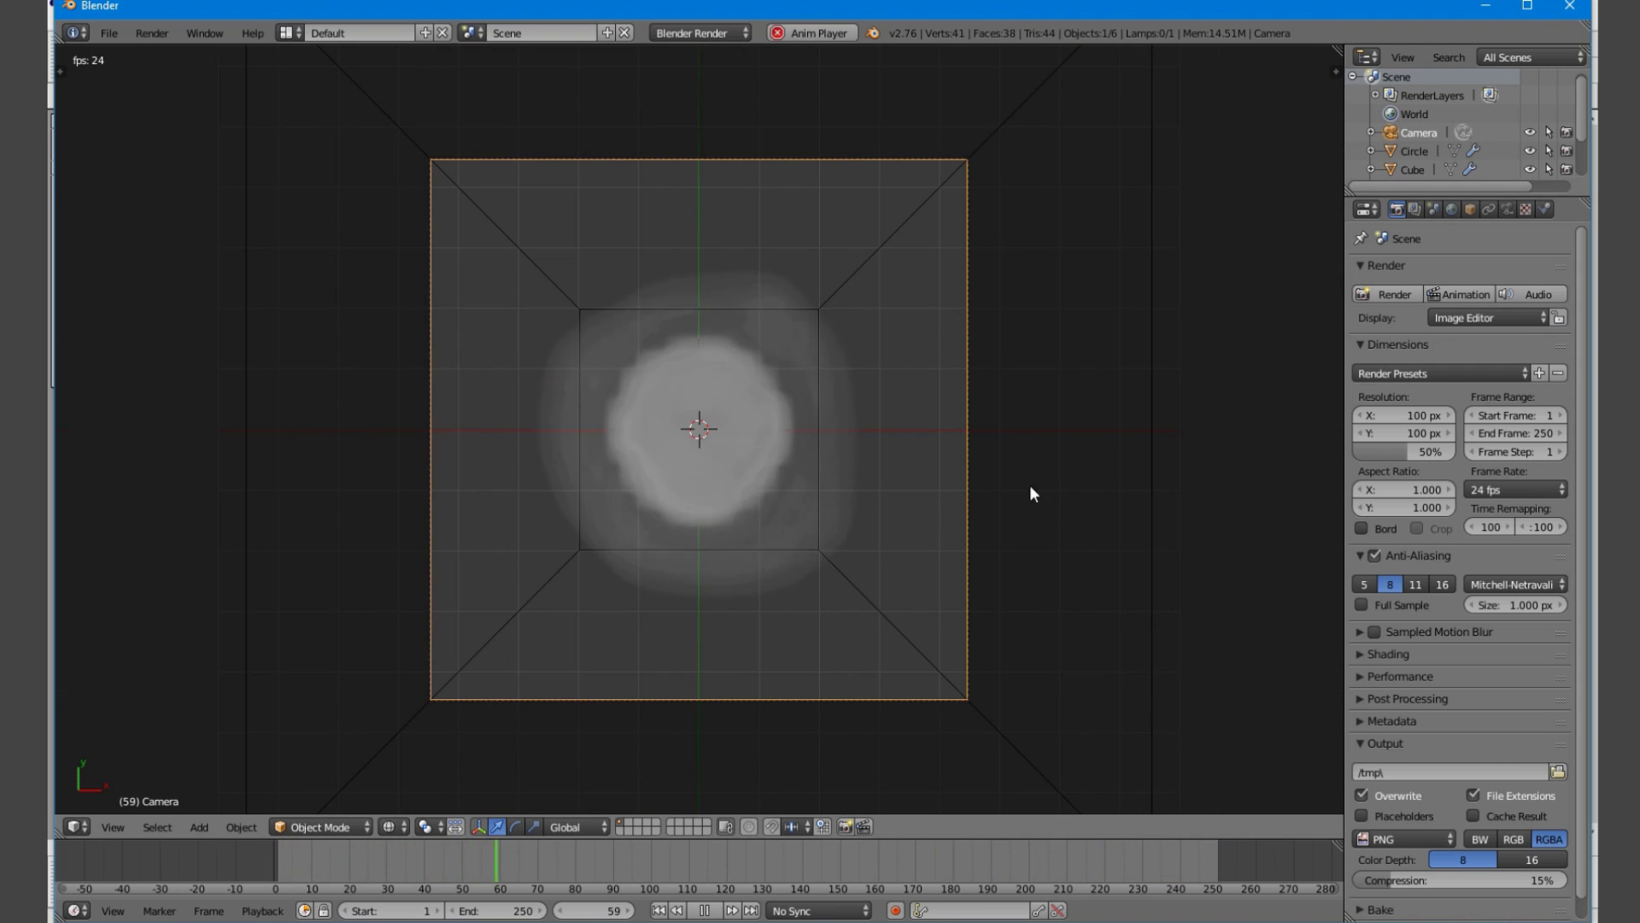
key("g")
key("z")
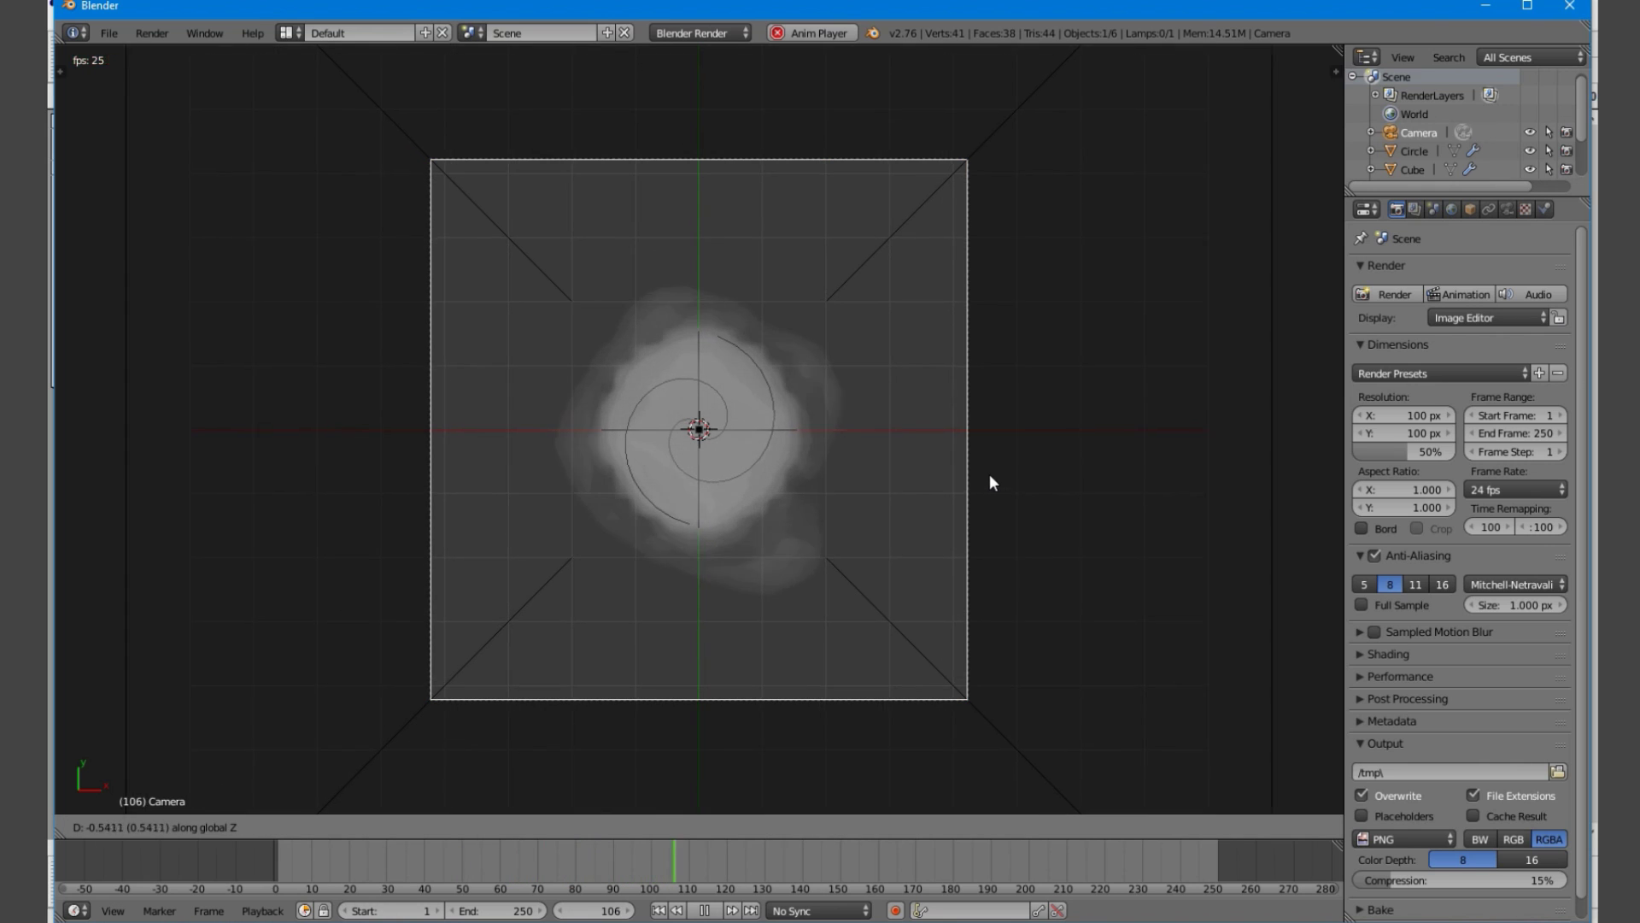
left_click(987, 449)
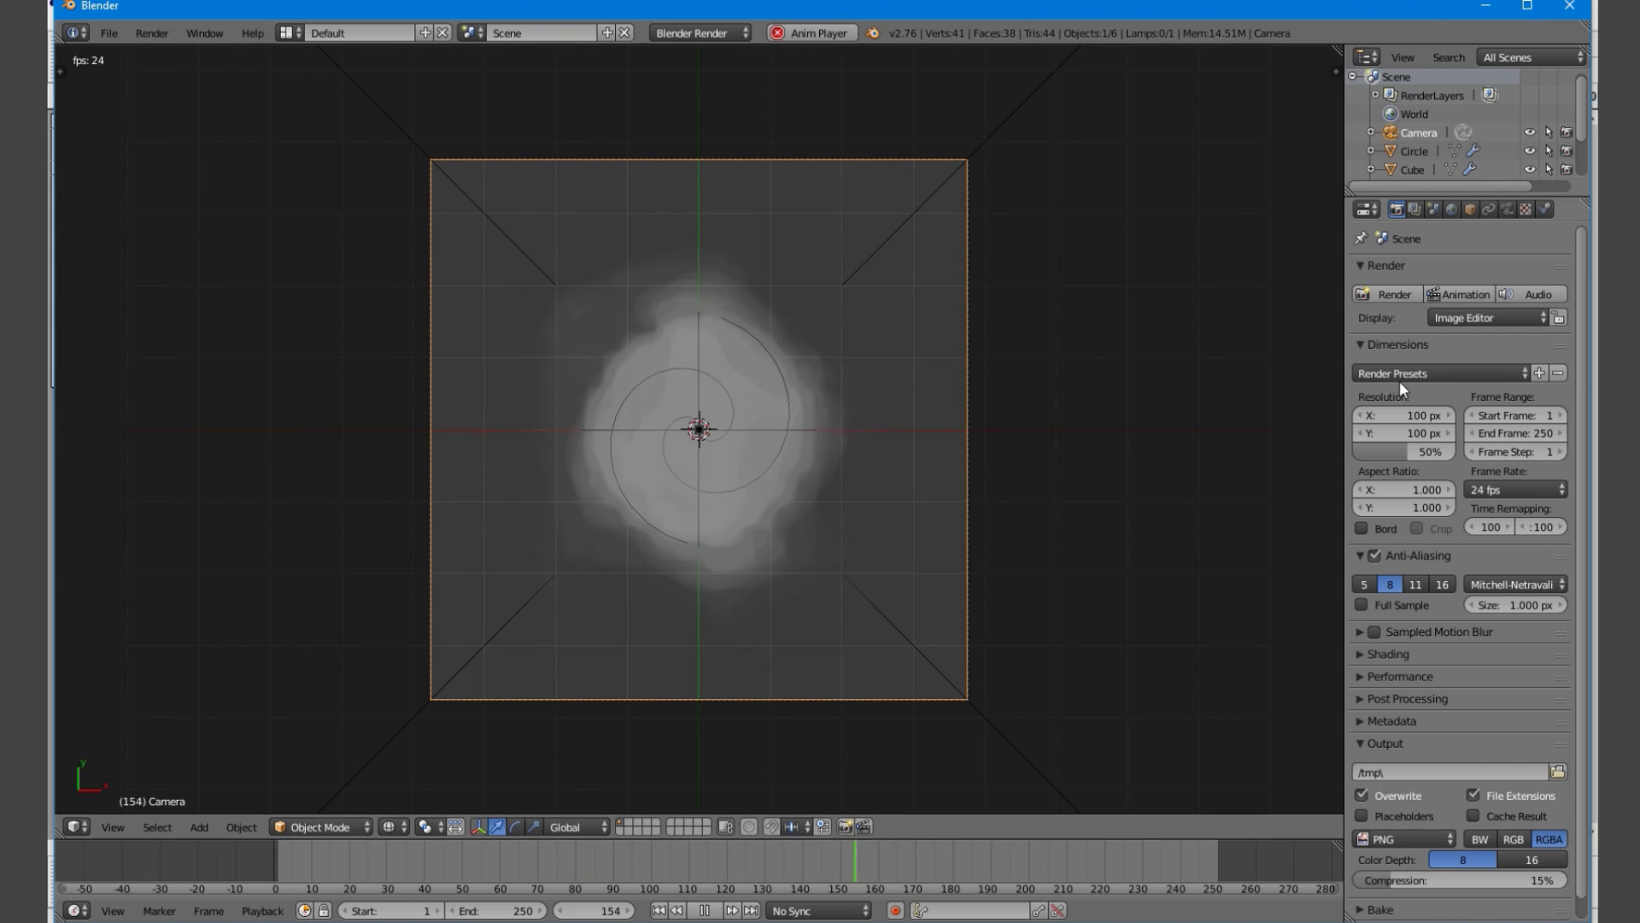
scroll(907, 342, "up", 1)
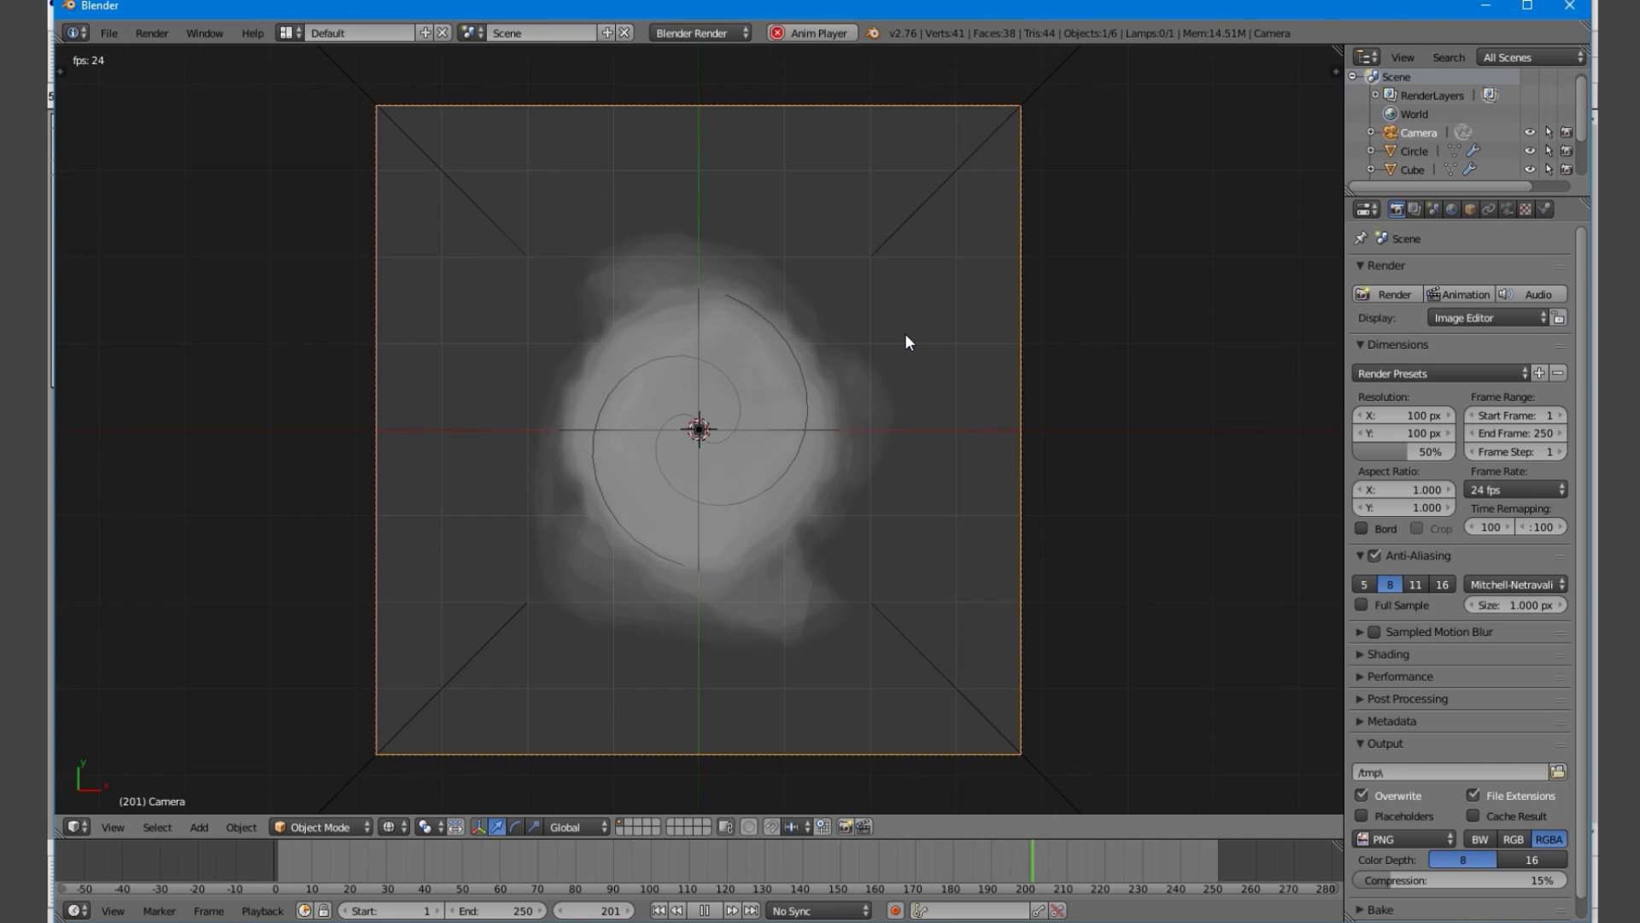
Rewind the timeline to frame 0 and replay the smoke simulation through the camera, stopping at frame 108
key("alt+a")
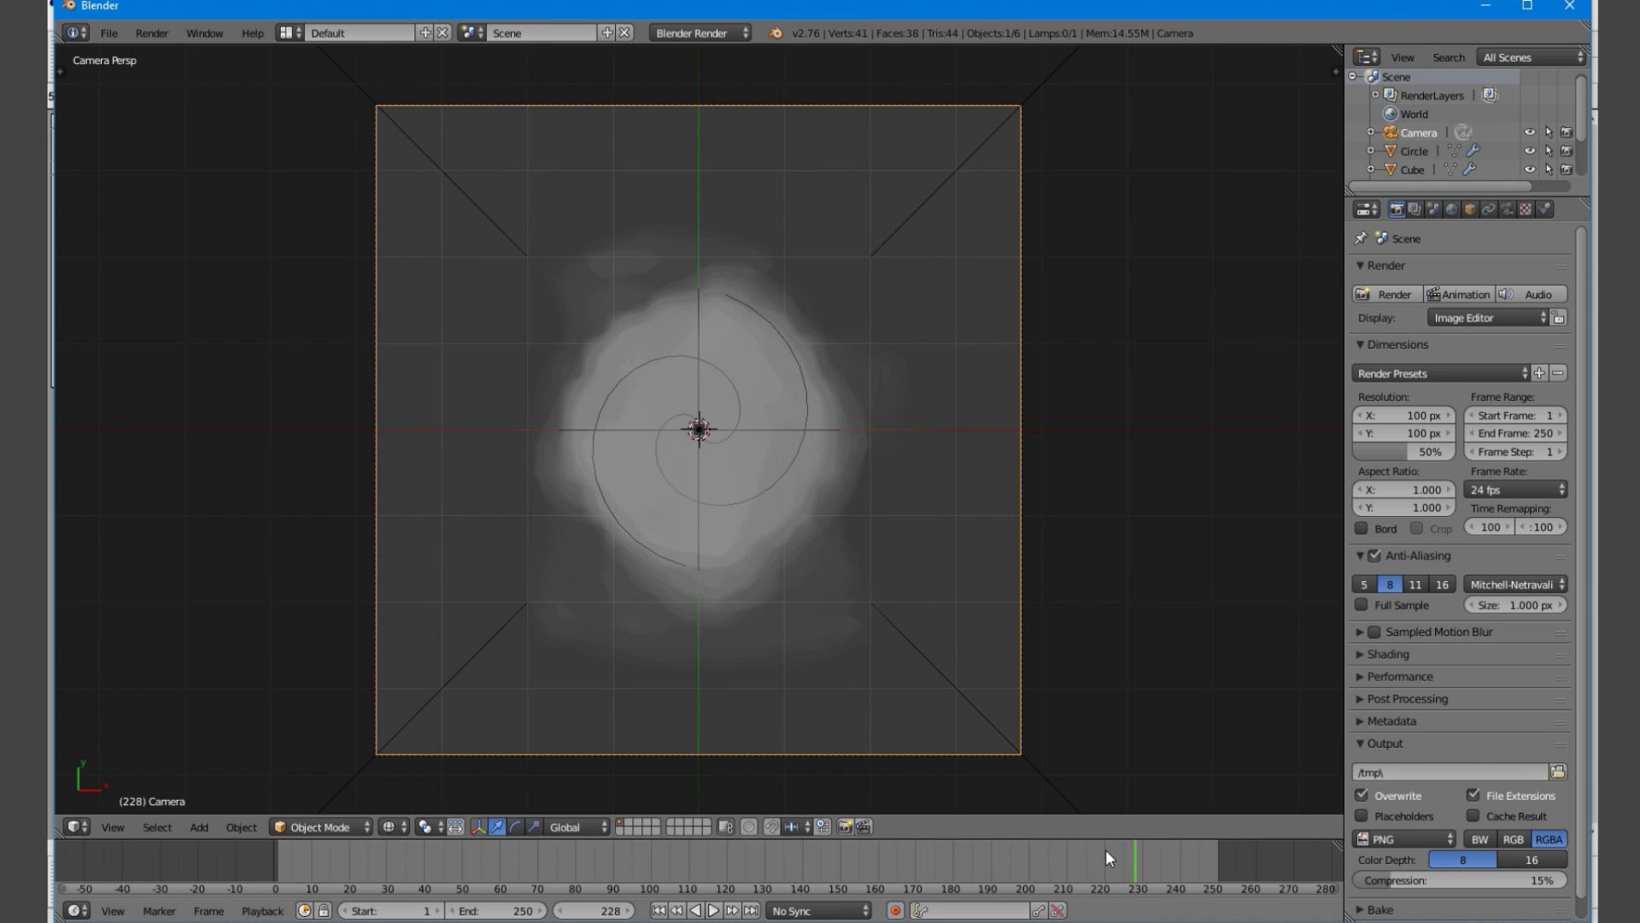
left_click_drag(1099, 851, 229, 803)
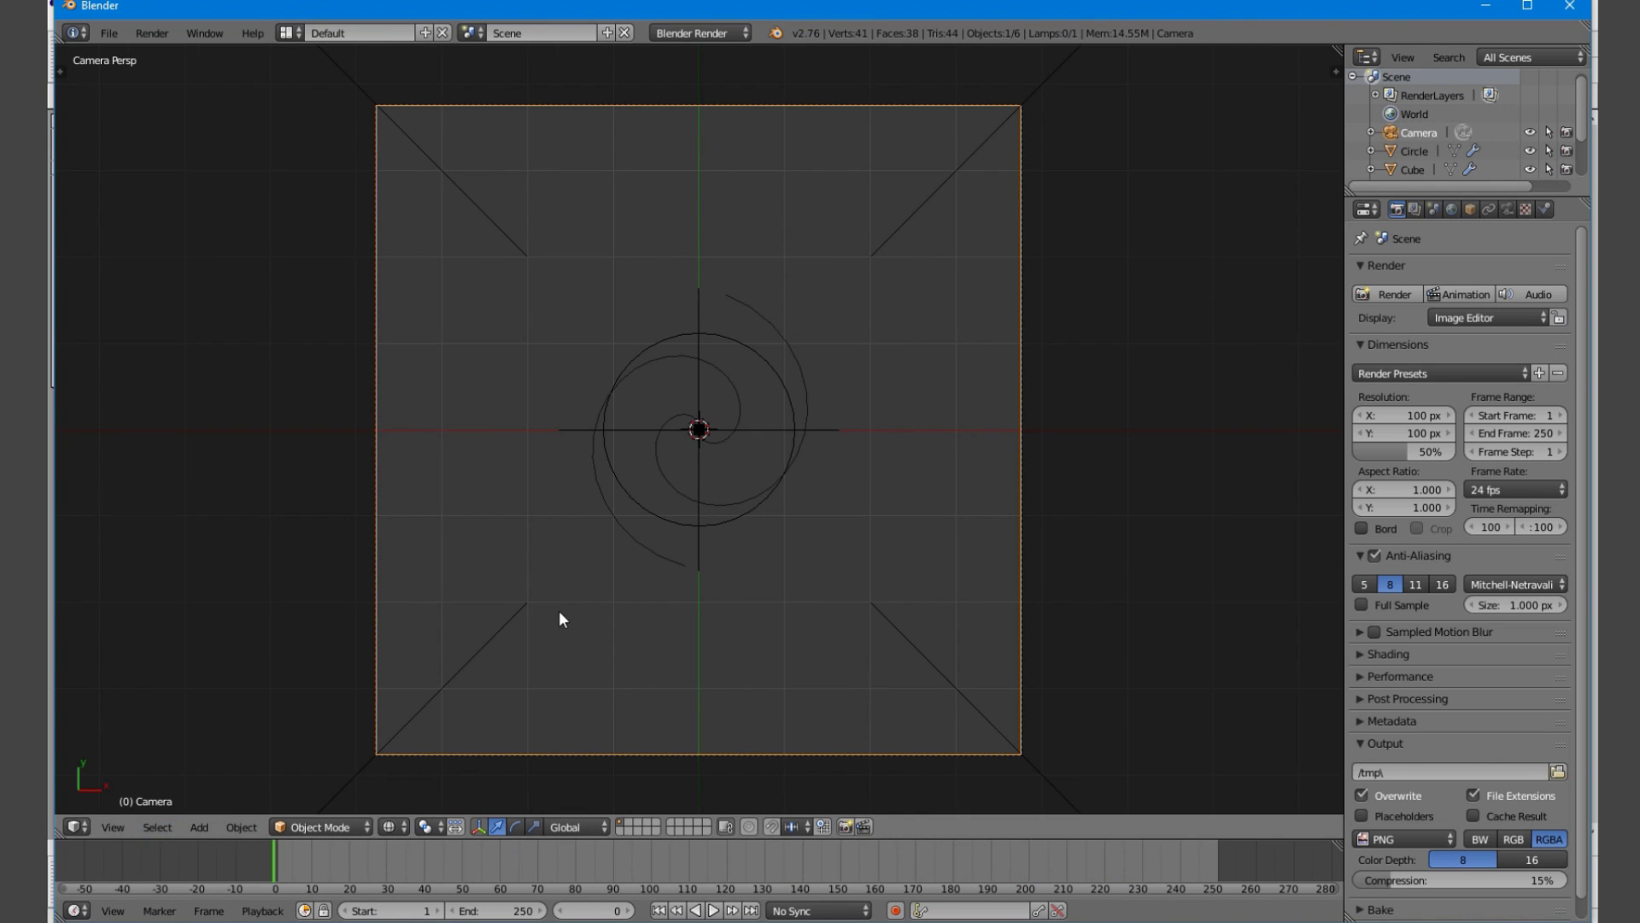
key("alt+a")
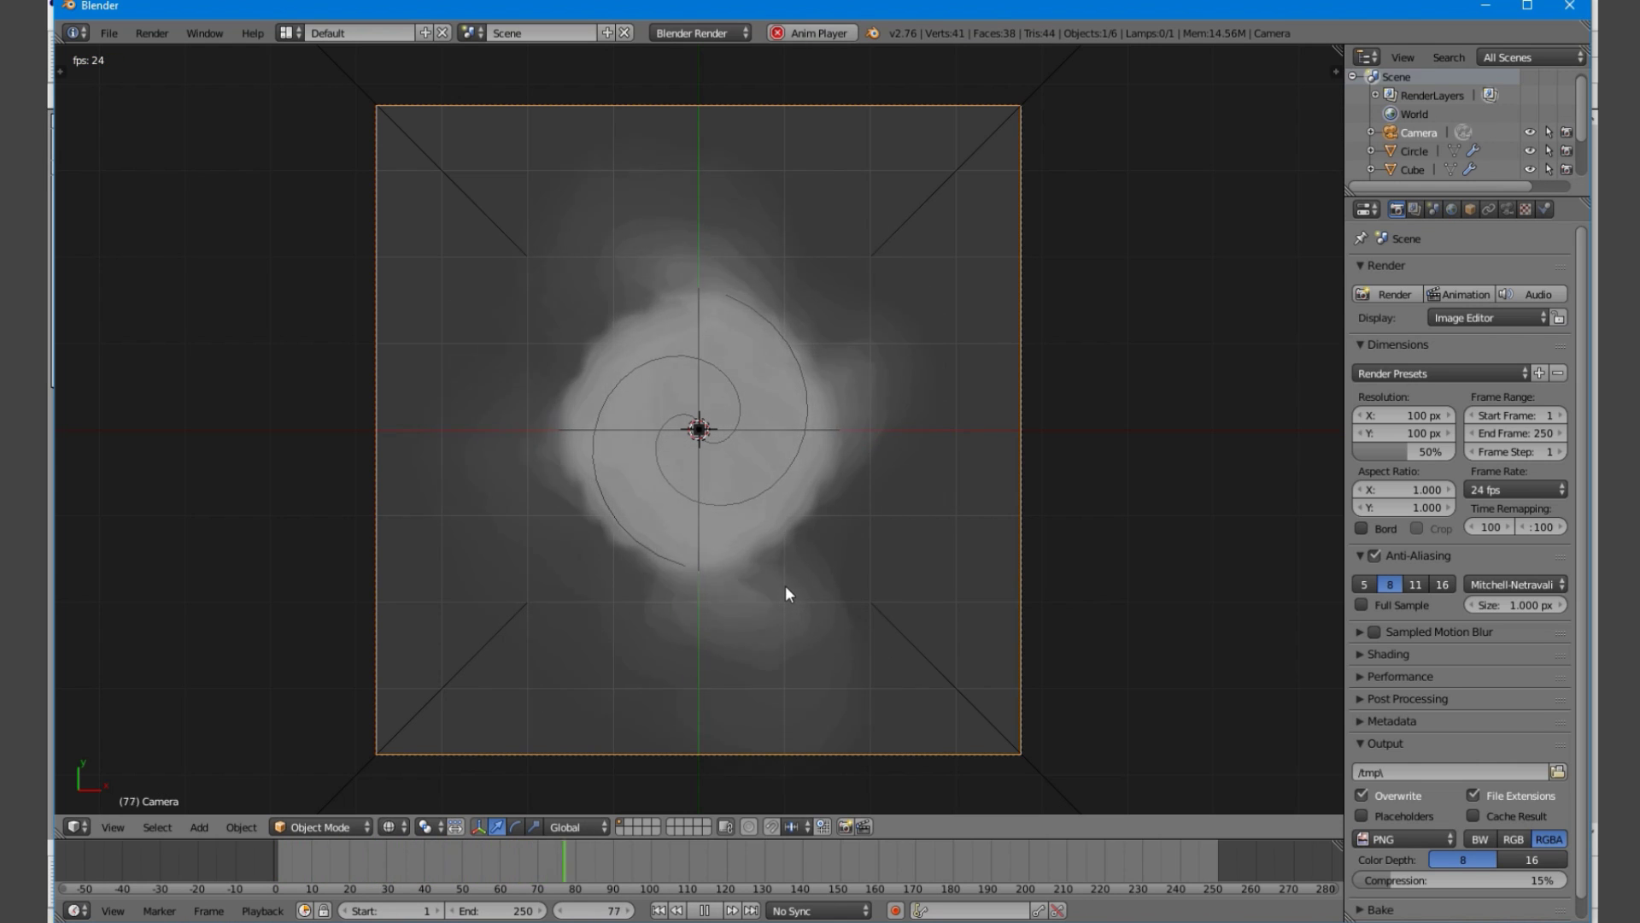
key("alt+a")
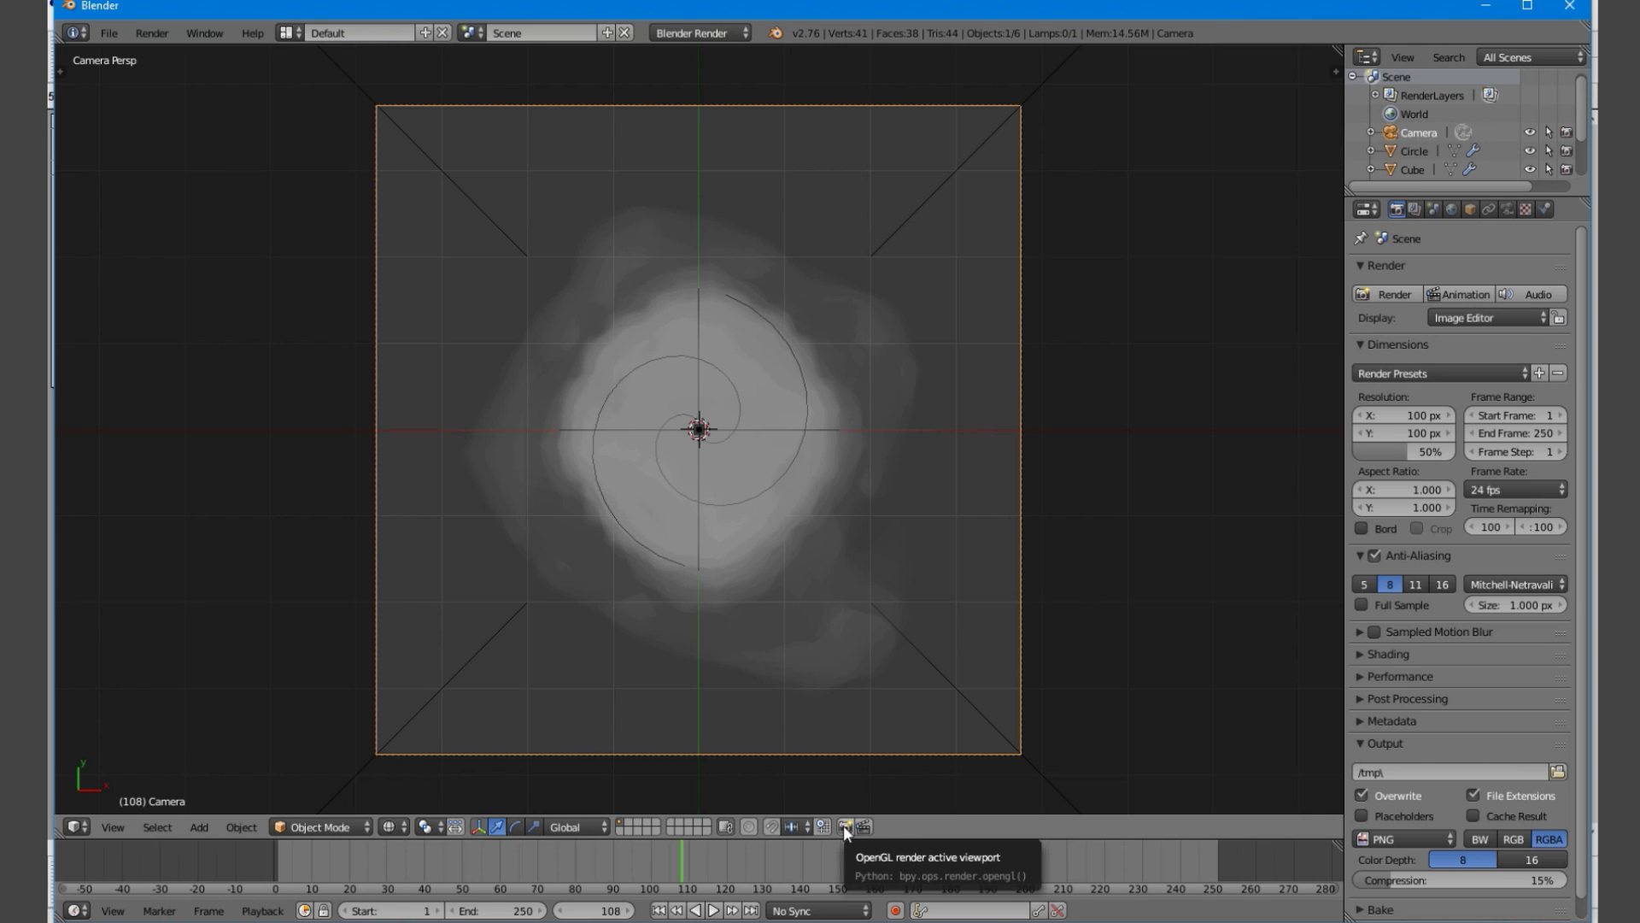
Make an OpenGL render of the active viewport, examine the pixelated result and close it
left_click(843, 825)
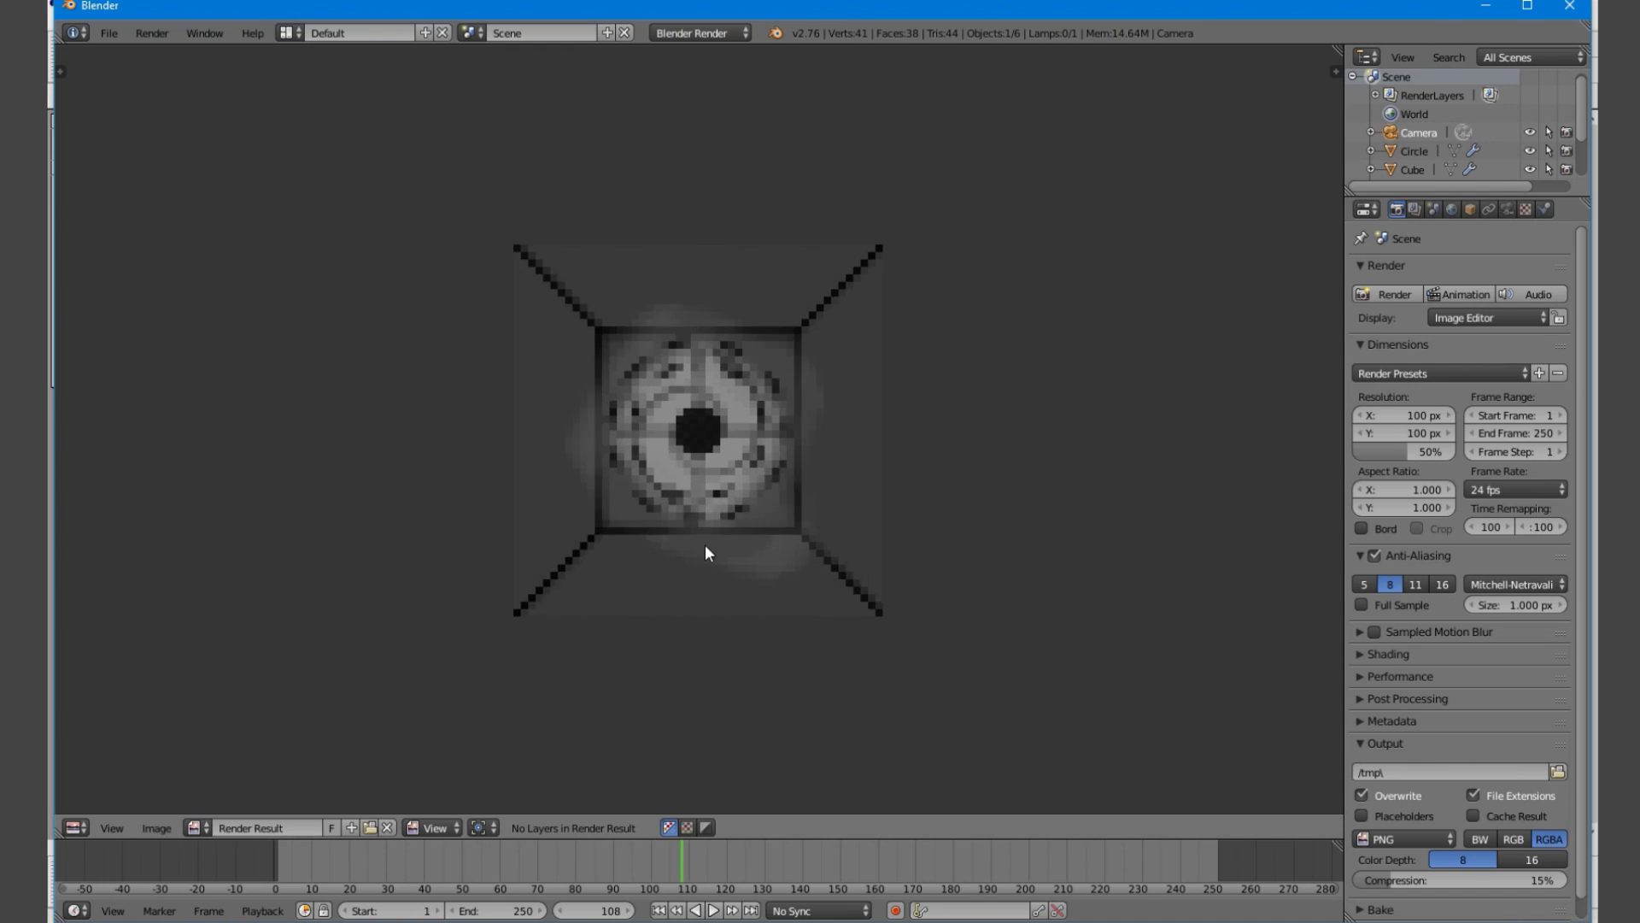
scroll(705, 544, "up", 3)
scroll(705, 545, "down", 4)
scroll(705, 545, "up", 3)
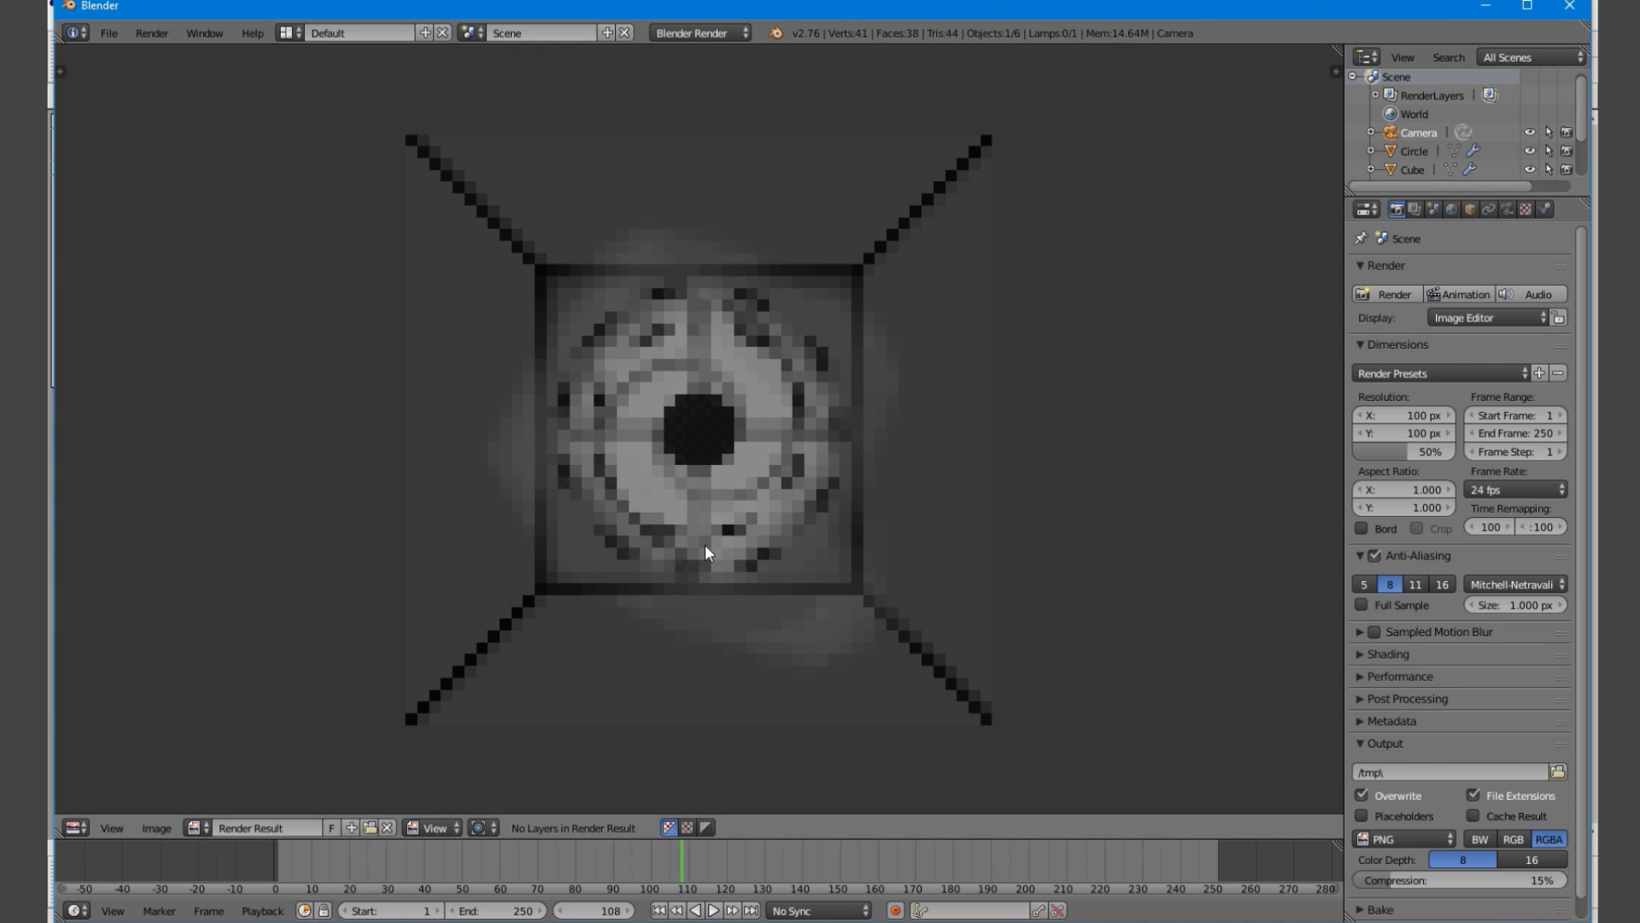
scroll(705, 545, "down", 3)
key("Escape")
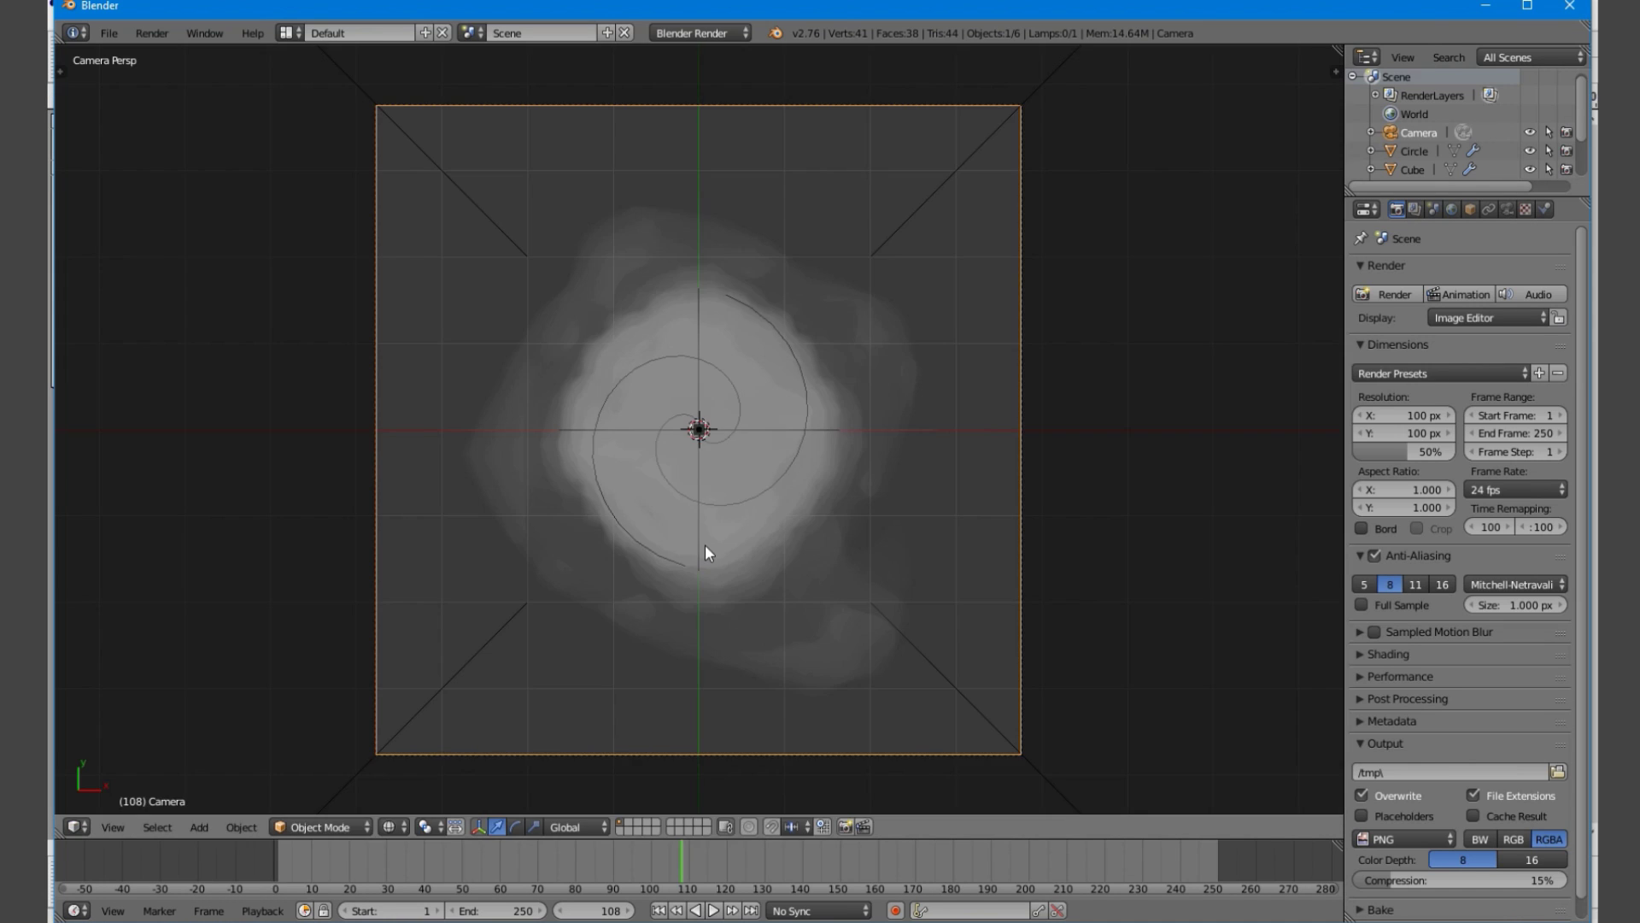
Select the smoke domain cube and enable Only Render and World Background in the viewport display settings
right_click(950, 686)
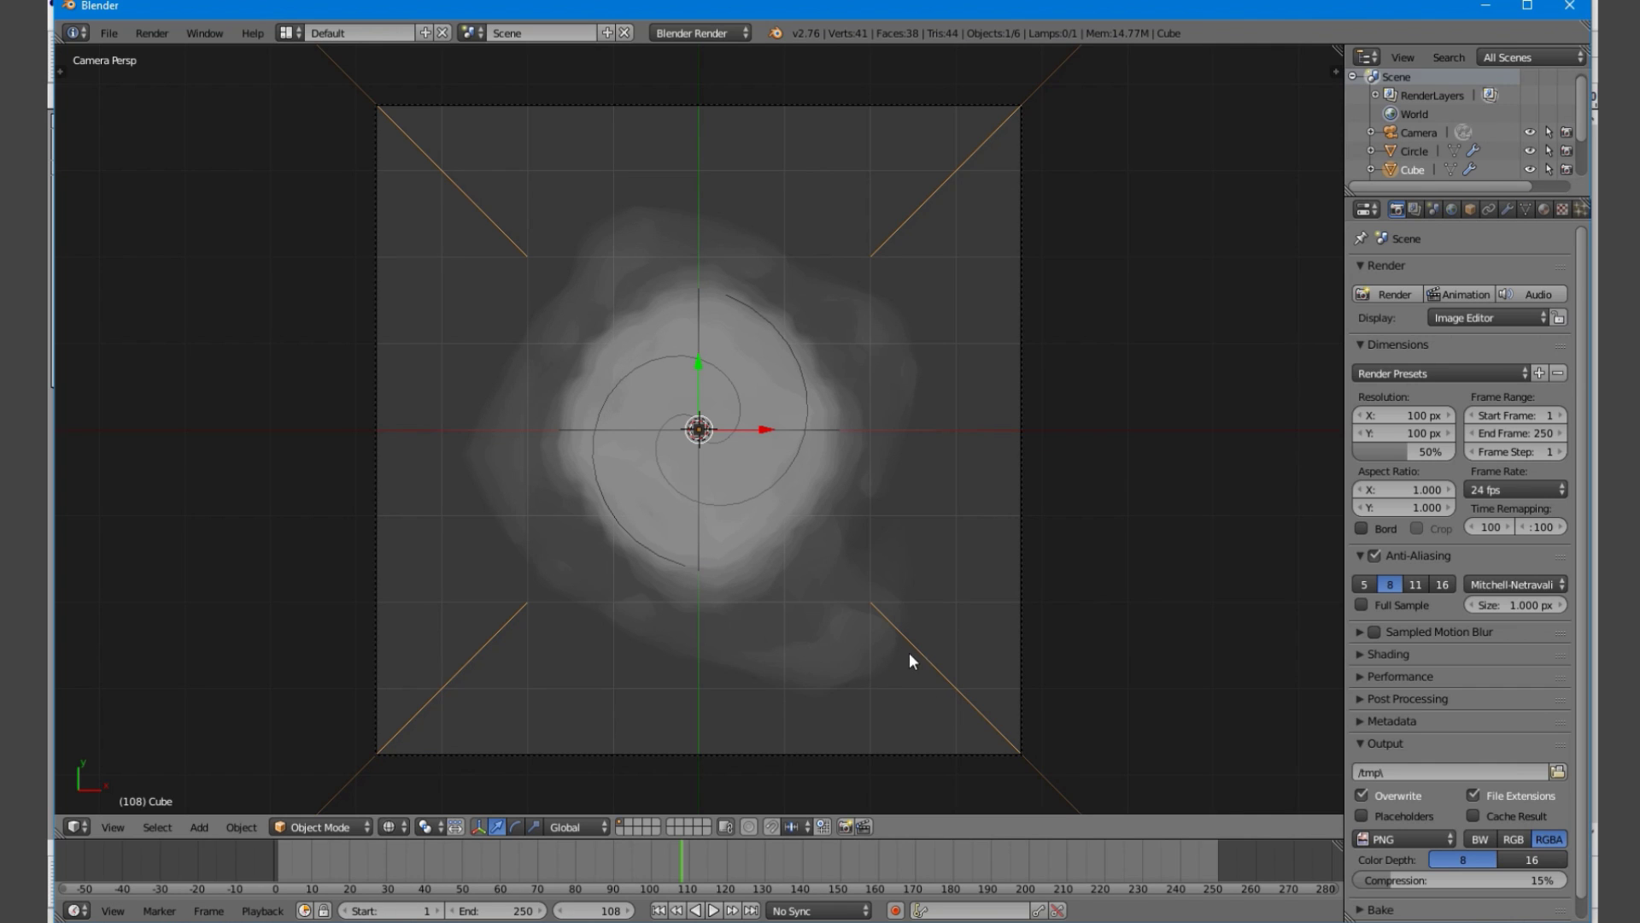
key("n")
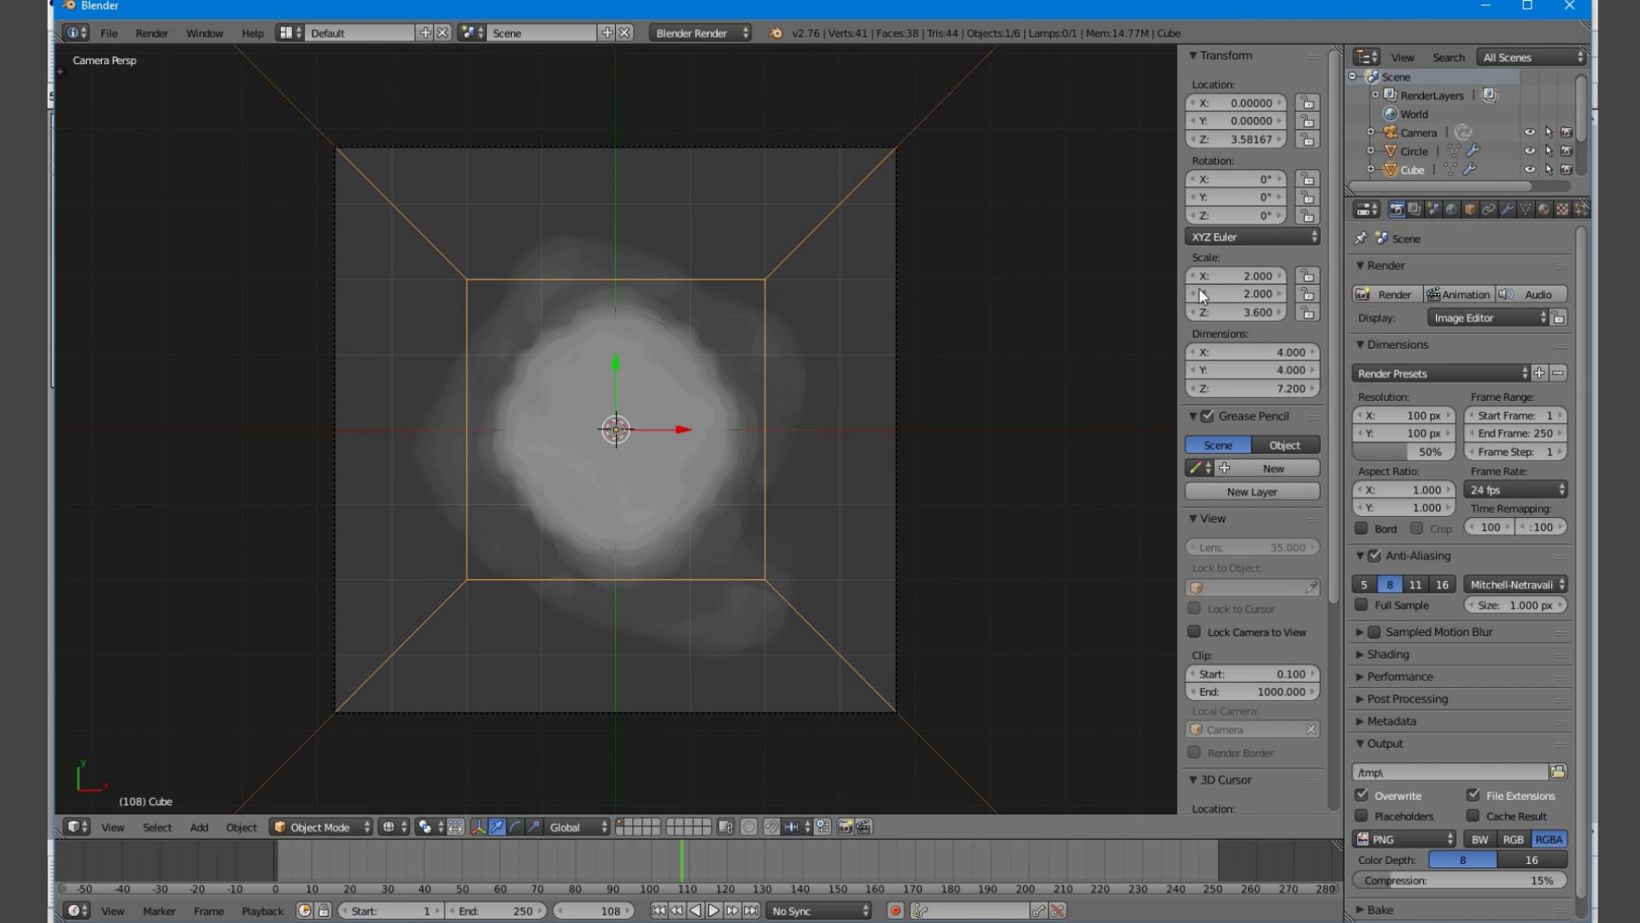
scroll(1228, 521, "down", 8)
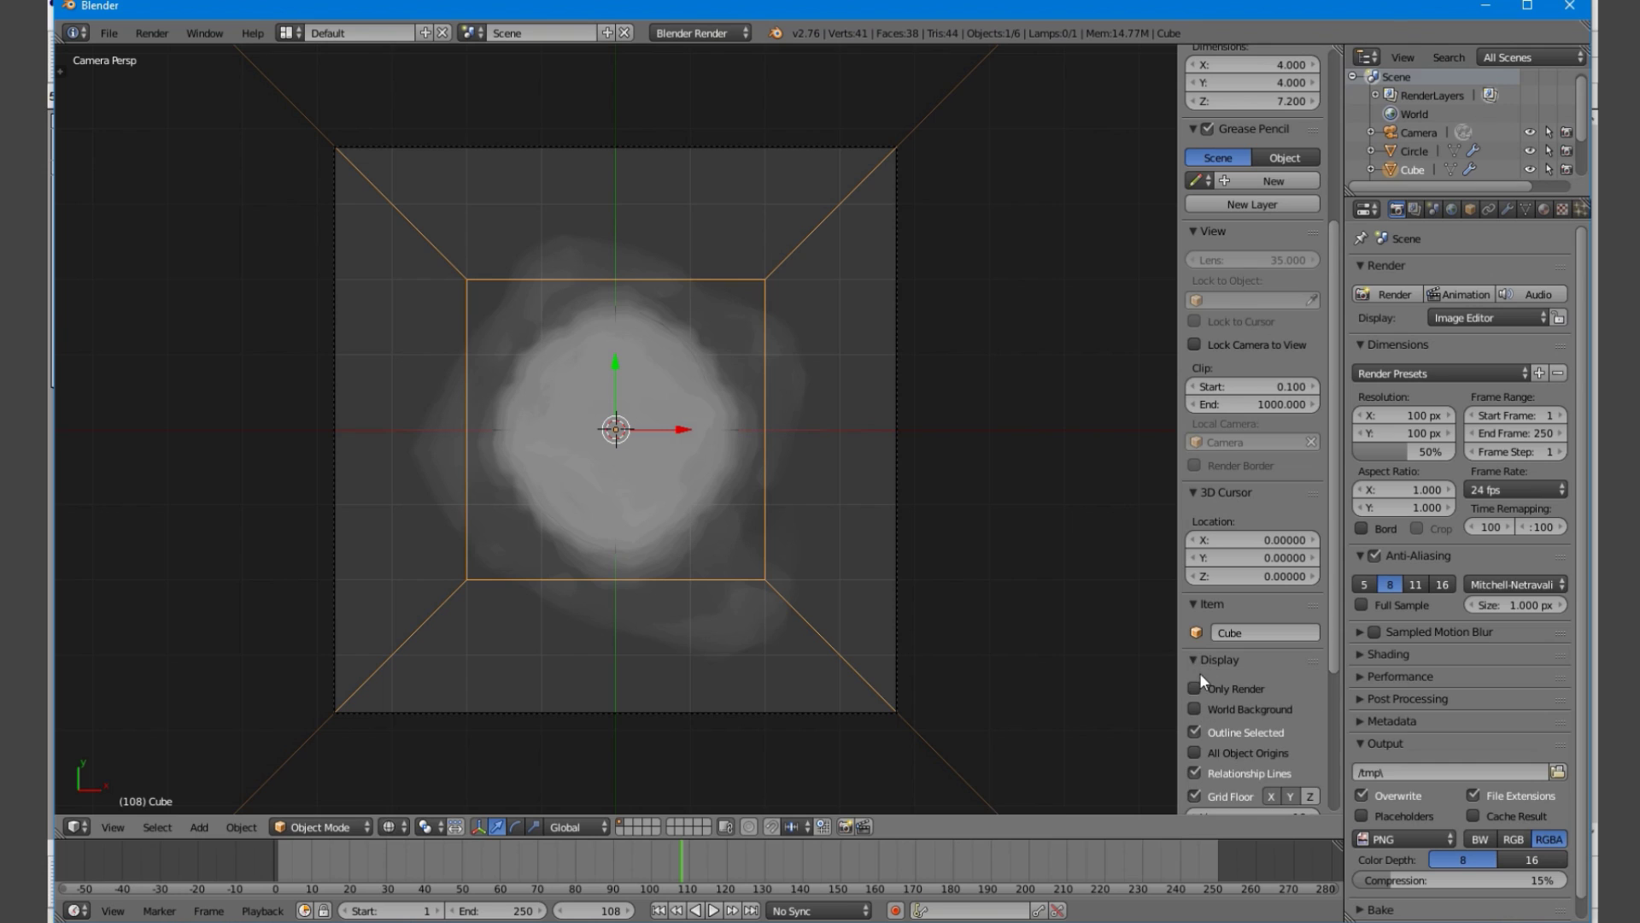
key("n")
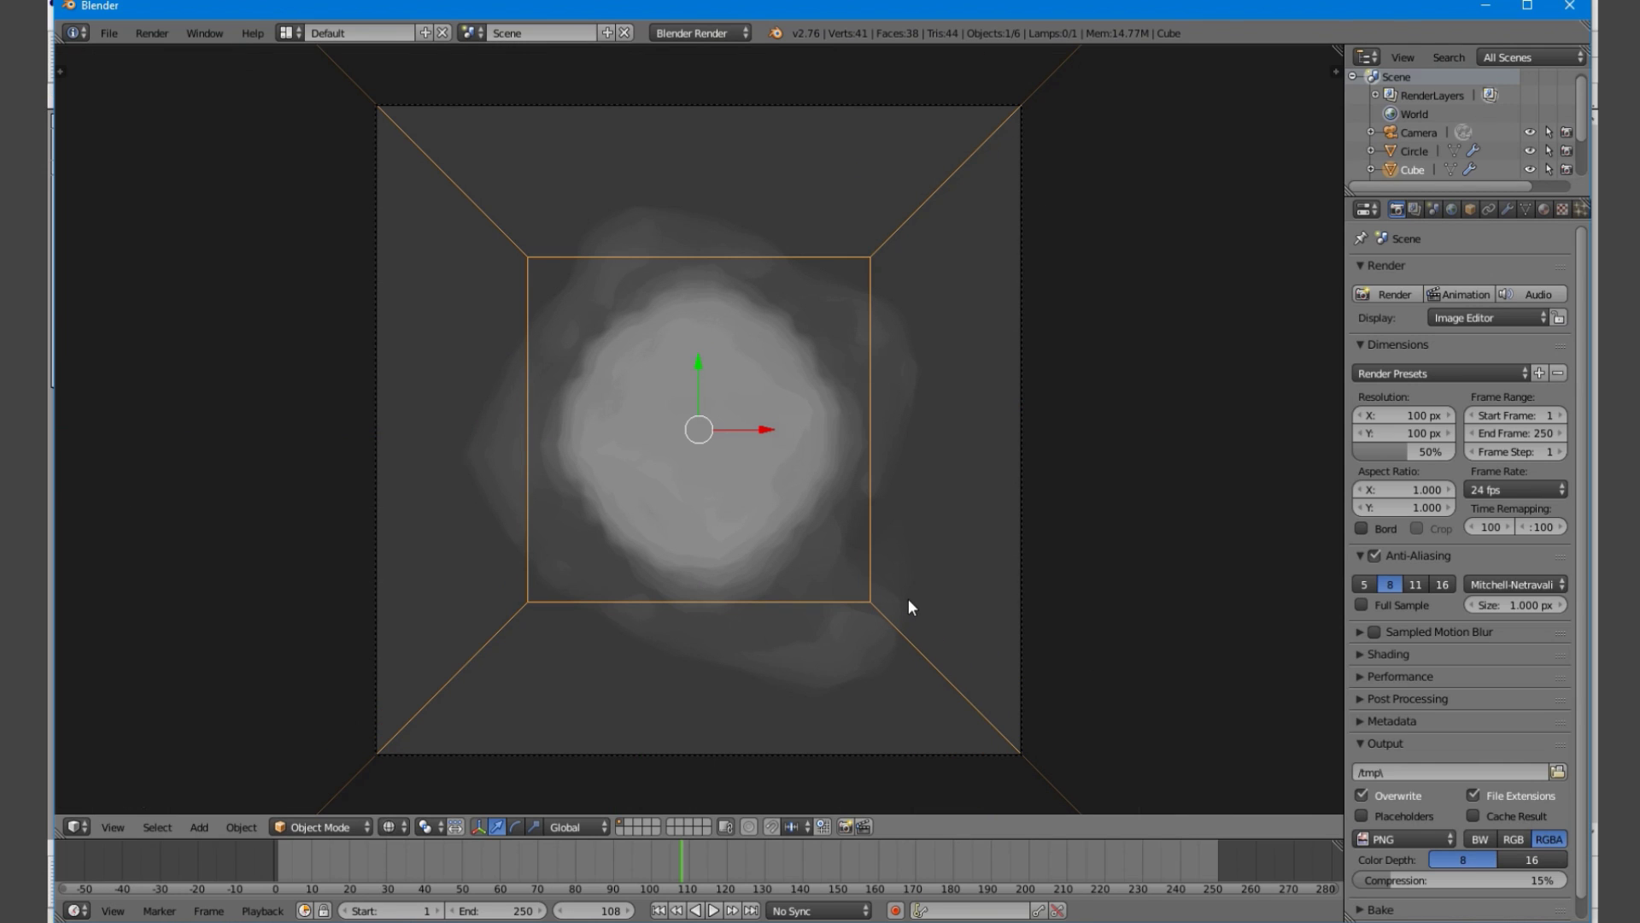
key("a")
right_click(932, 660)
key("n")
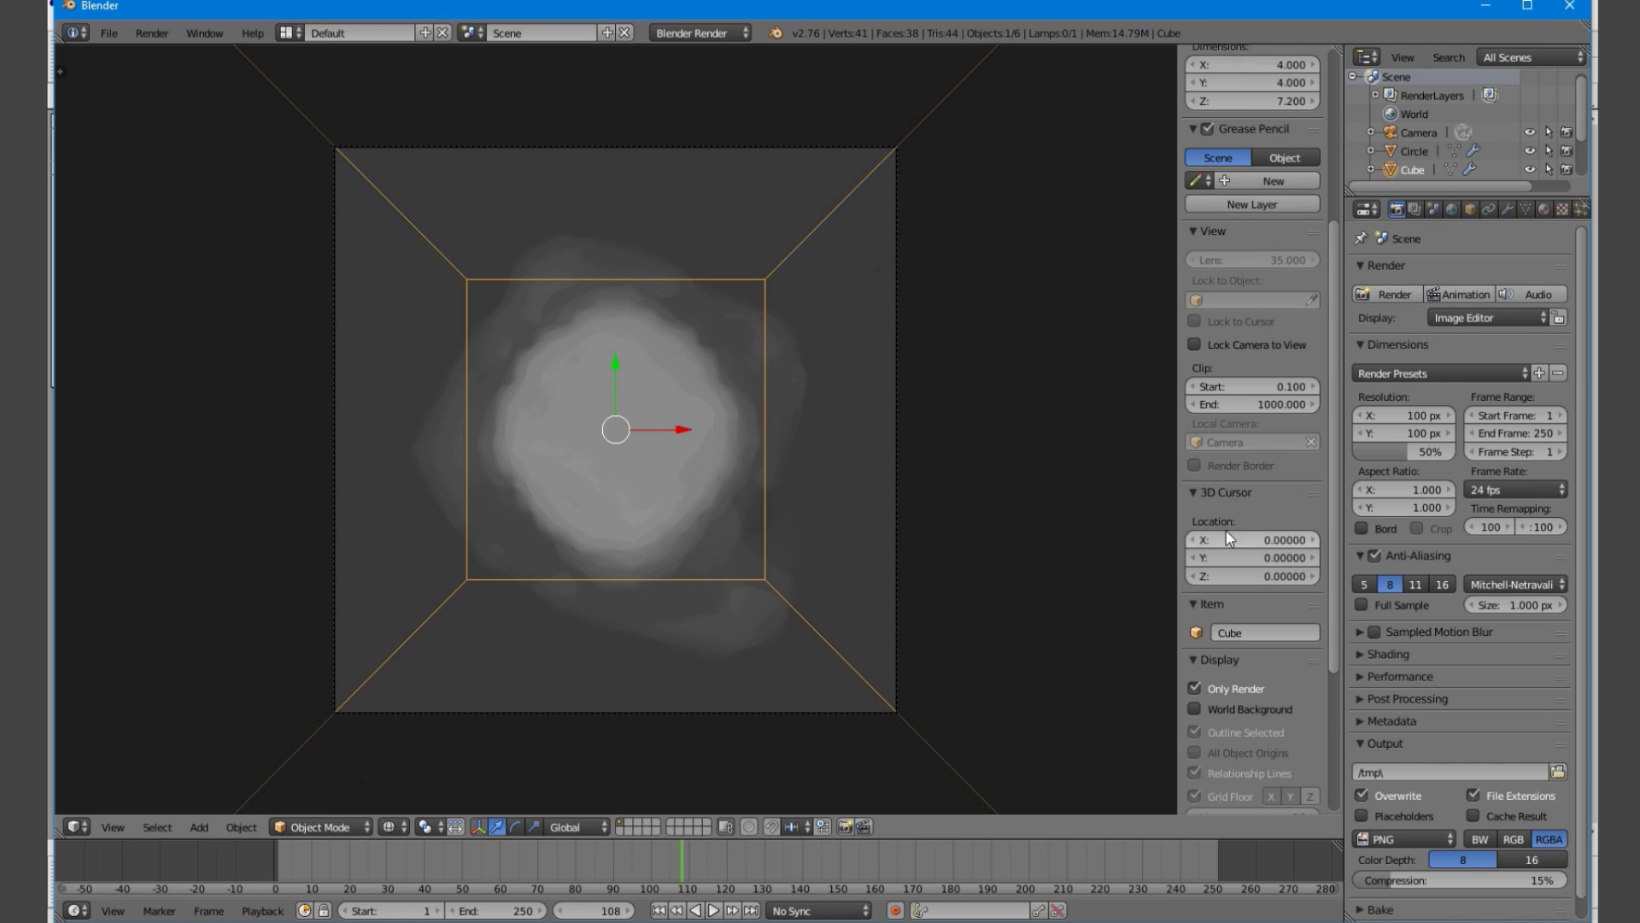
scroll(1248, 515, "down", 3)
left_click(1195, 634)
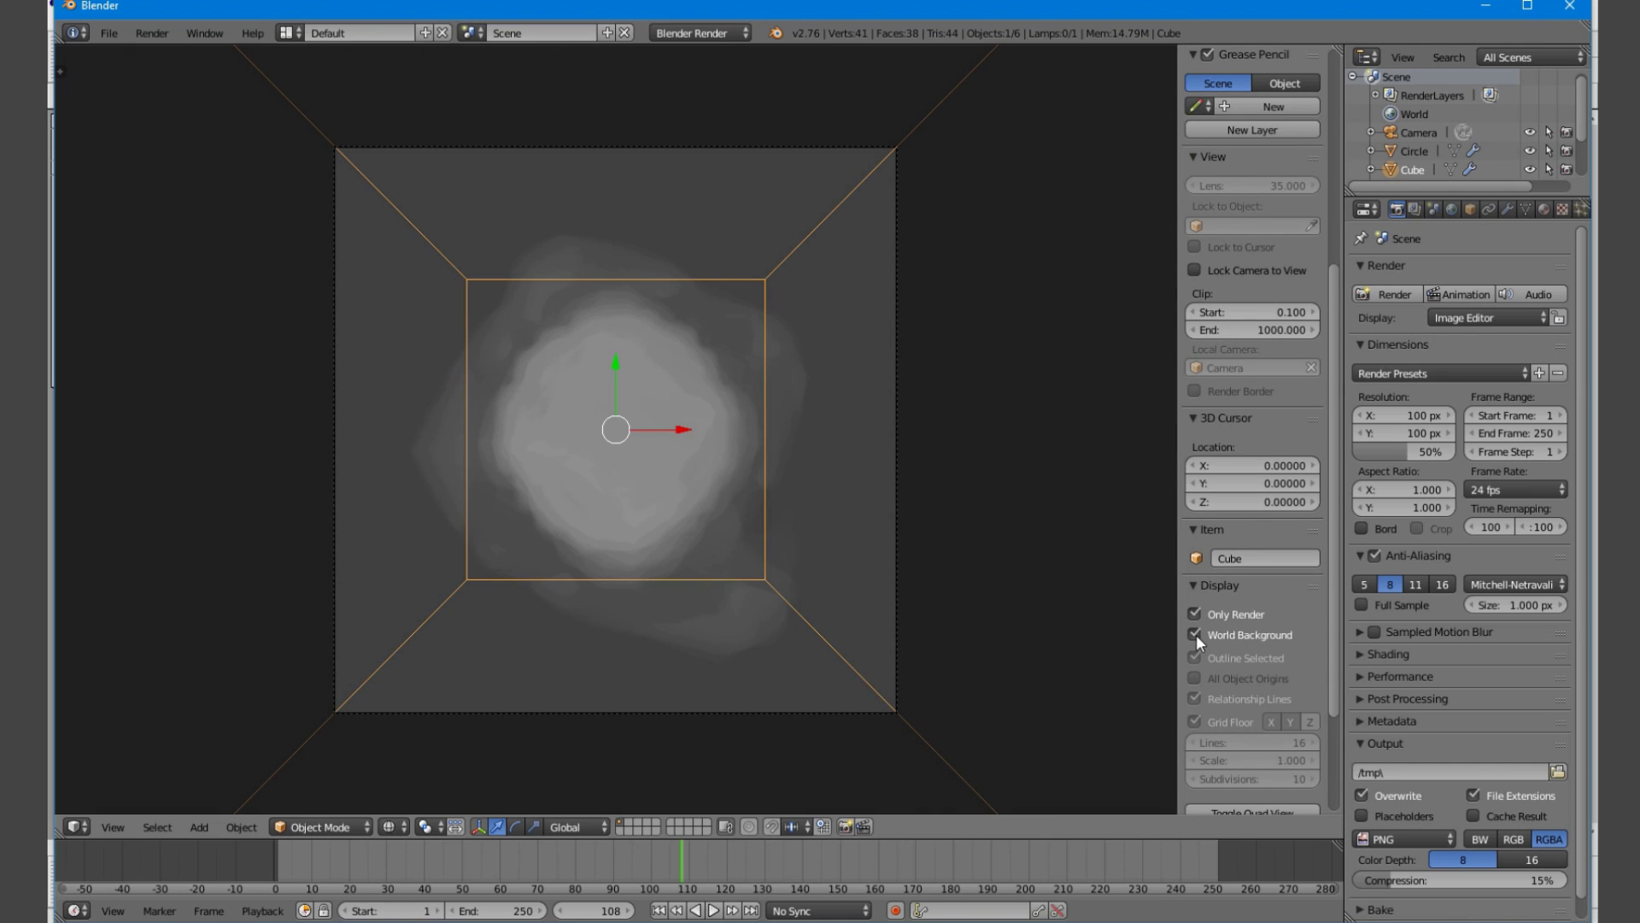
Set the world's horizon color to black
left_click(1453, 211)
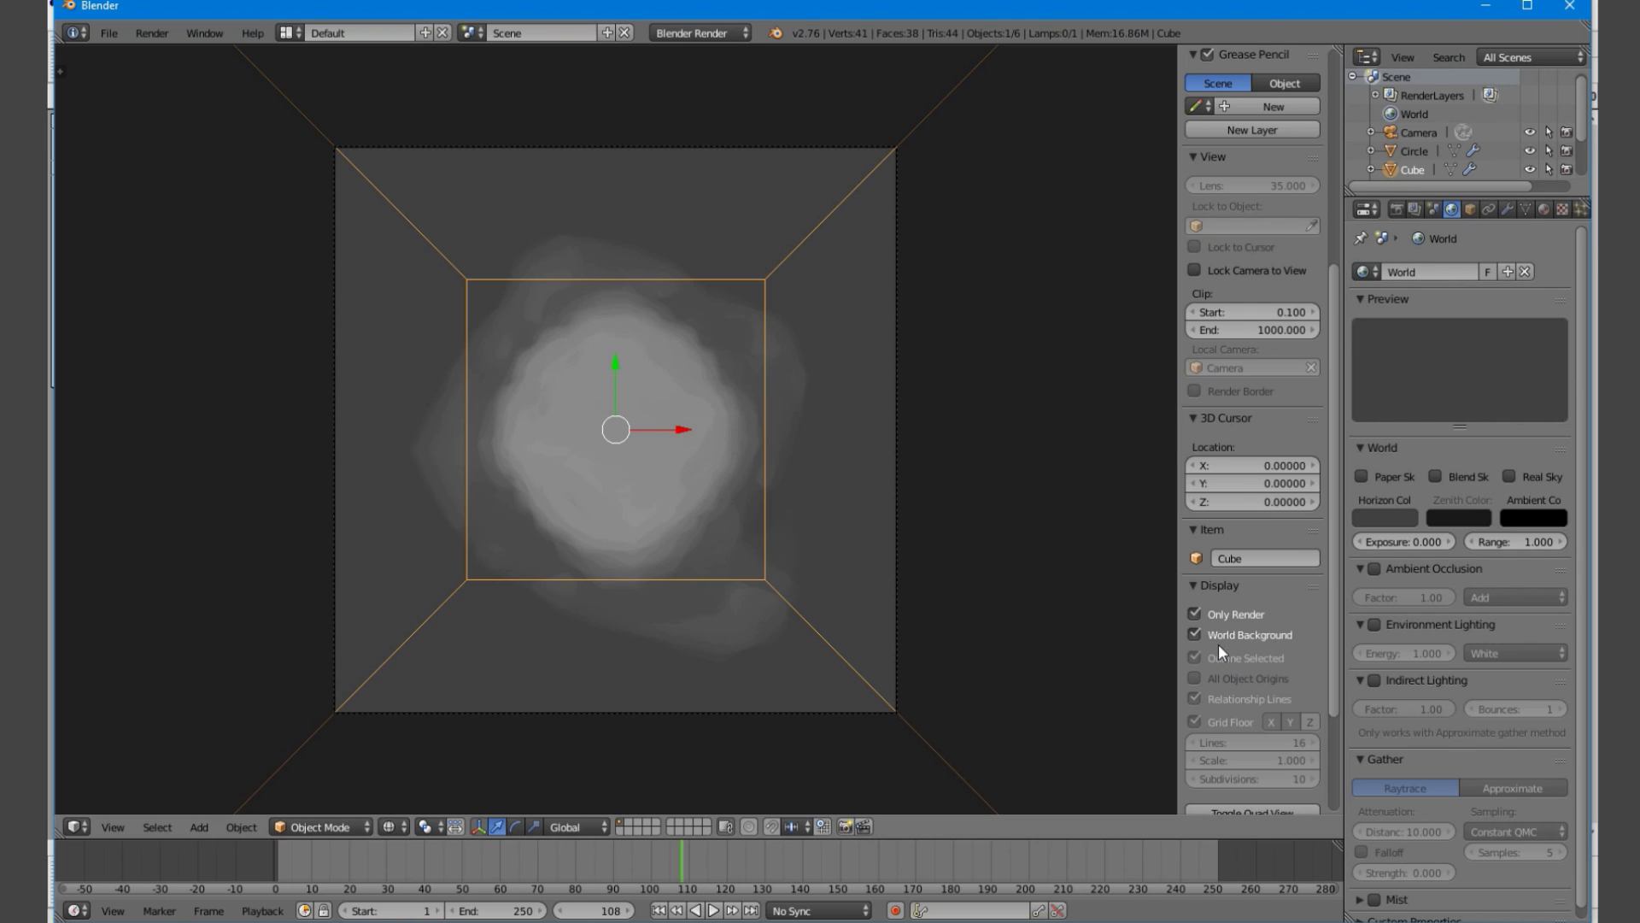
left_click(1392, 510)
left_click(1406, 392)
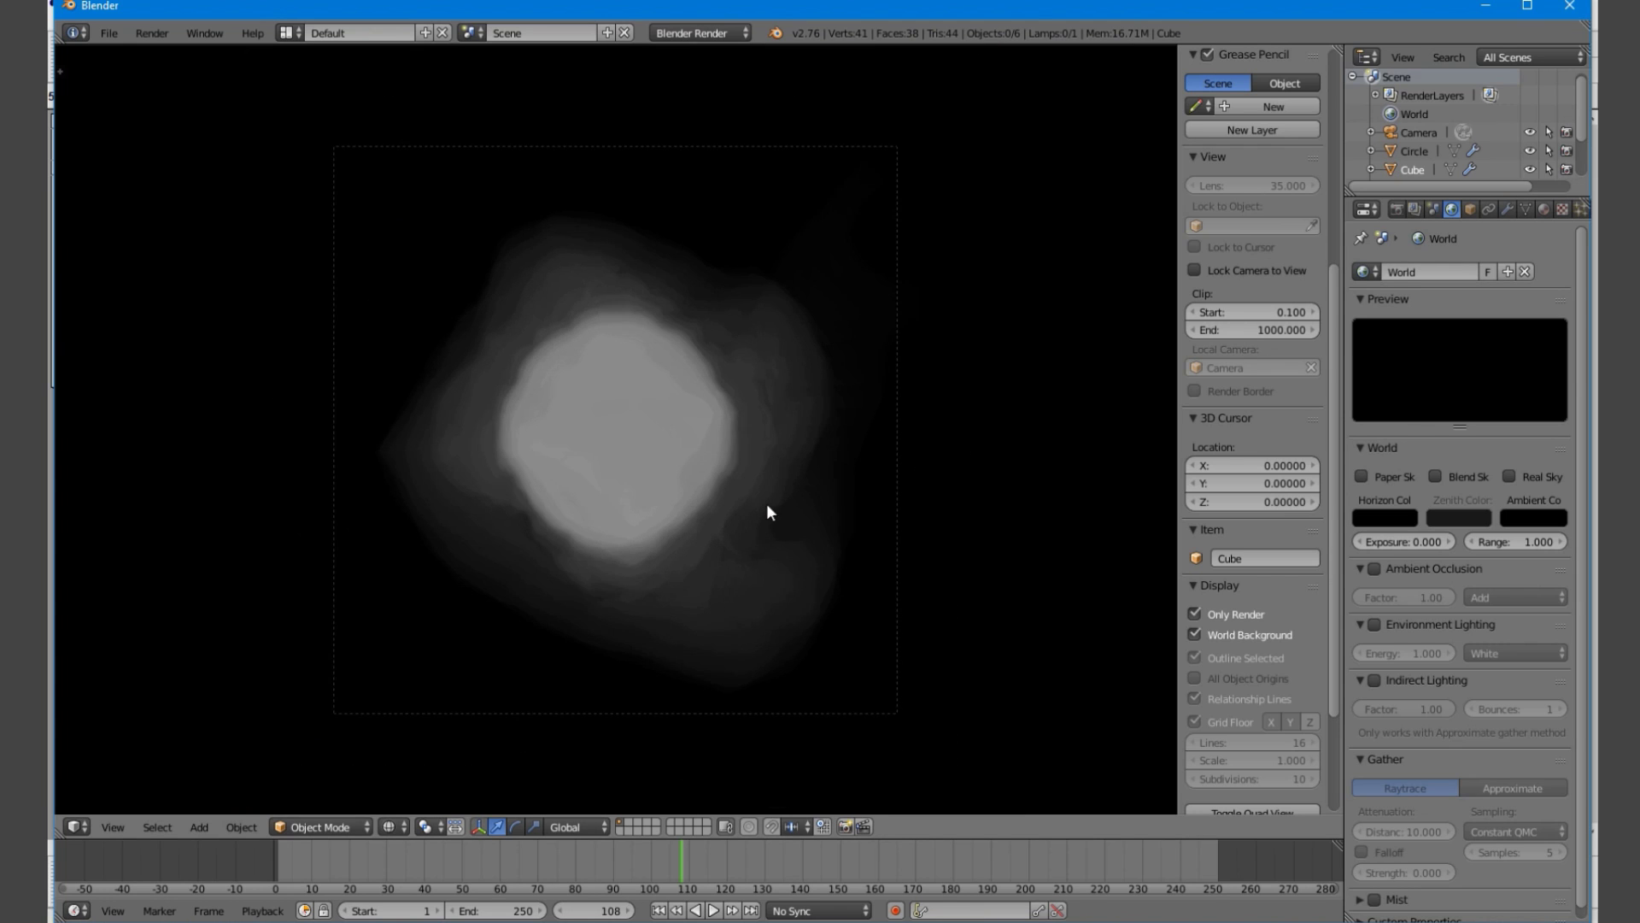
Select the circle emitter at the base of the smoke and give it a new Halo material
middle_click_drag(837, 433, 505, 409)
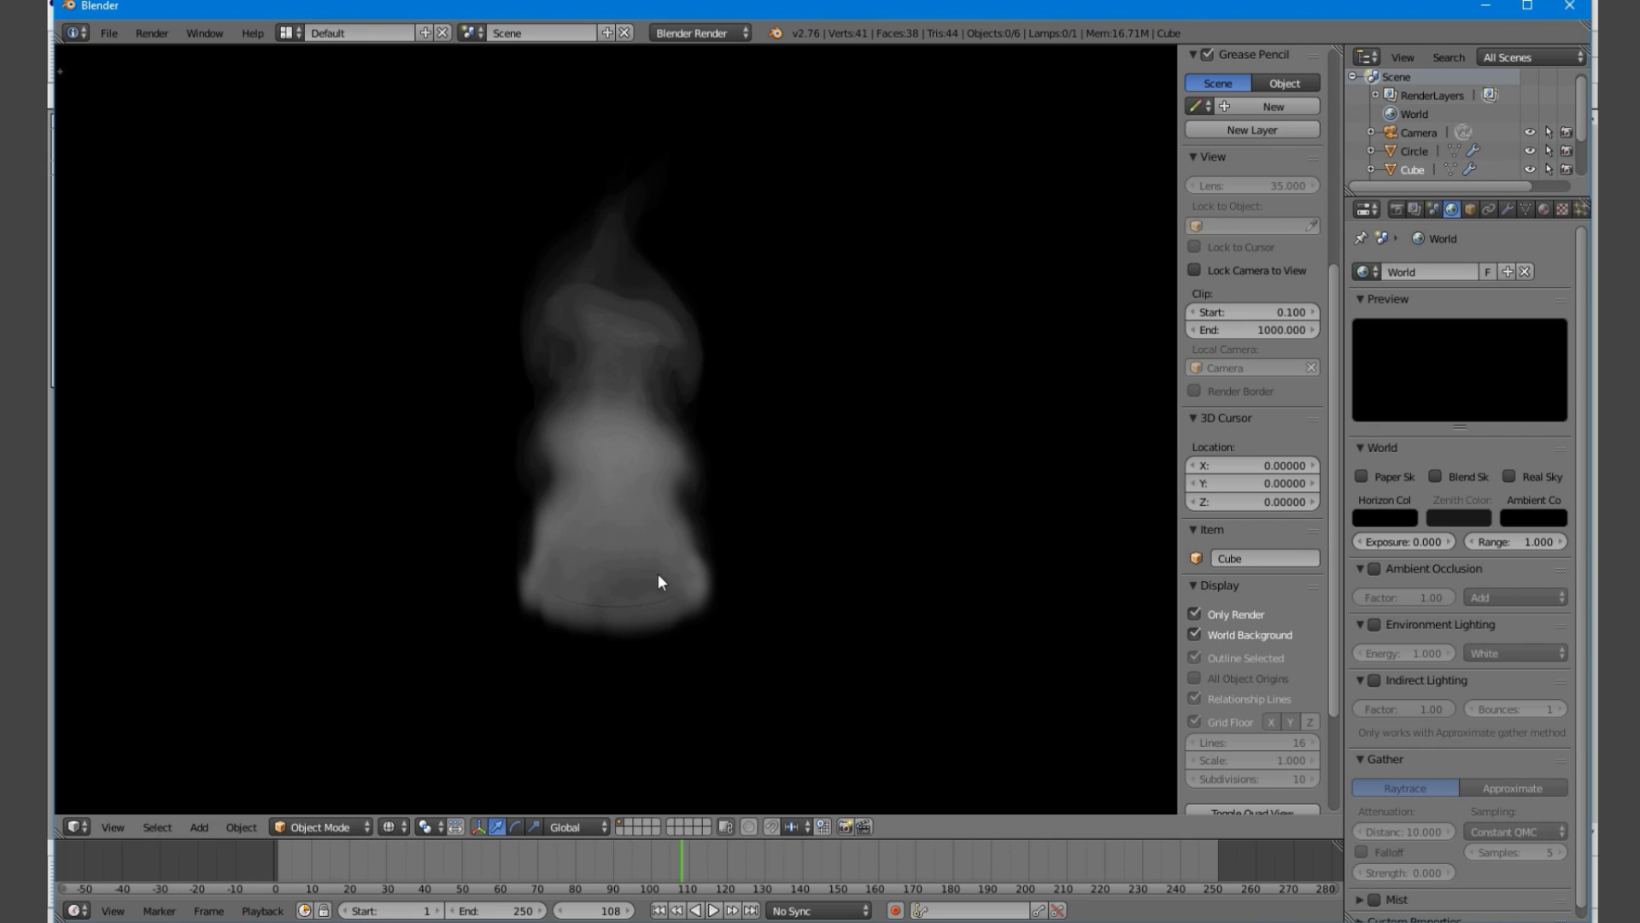
right_click(658, 605)
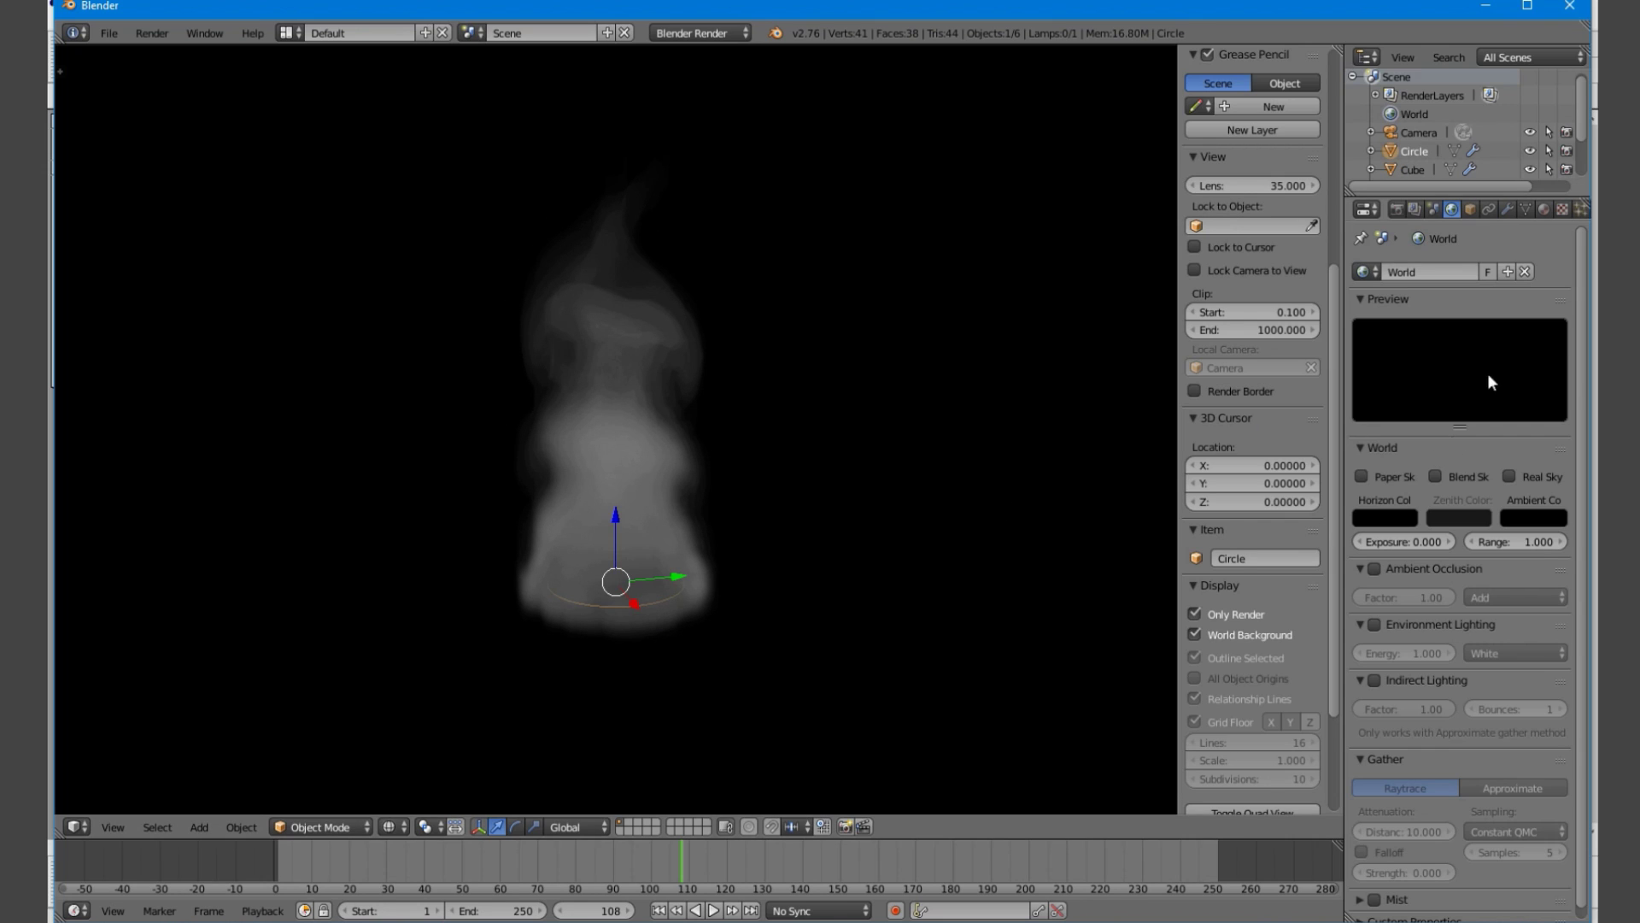
left_click(1582, 211)
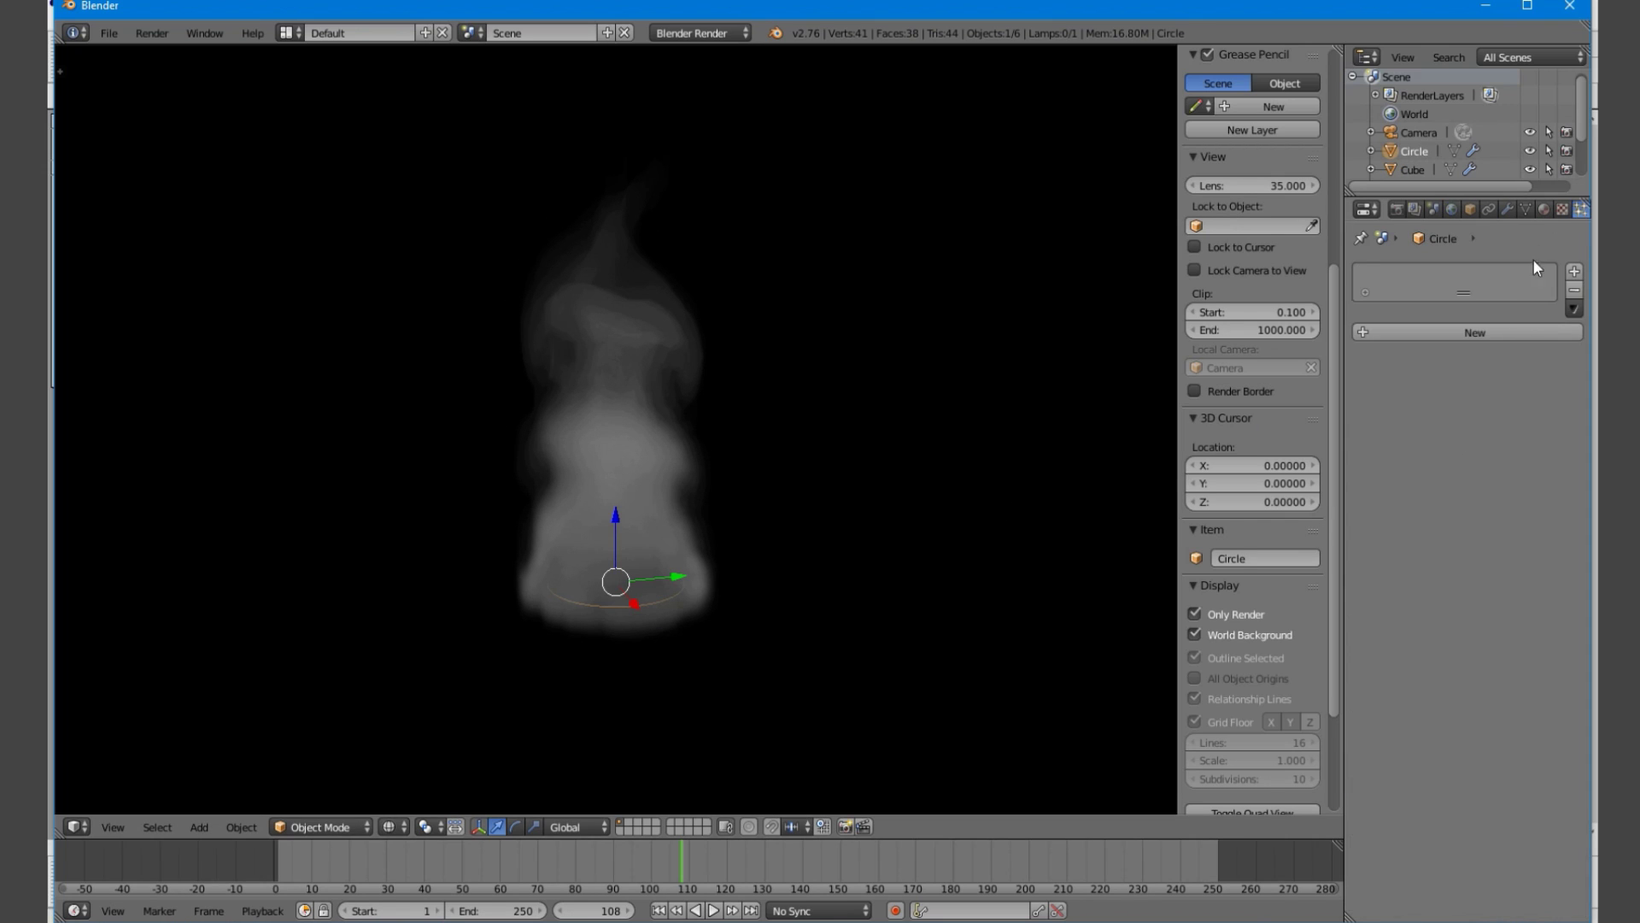
left_click(1467, 335)
left_click(1542, 350)
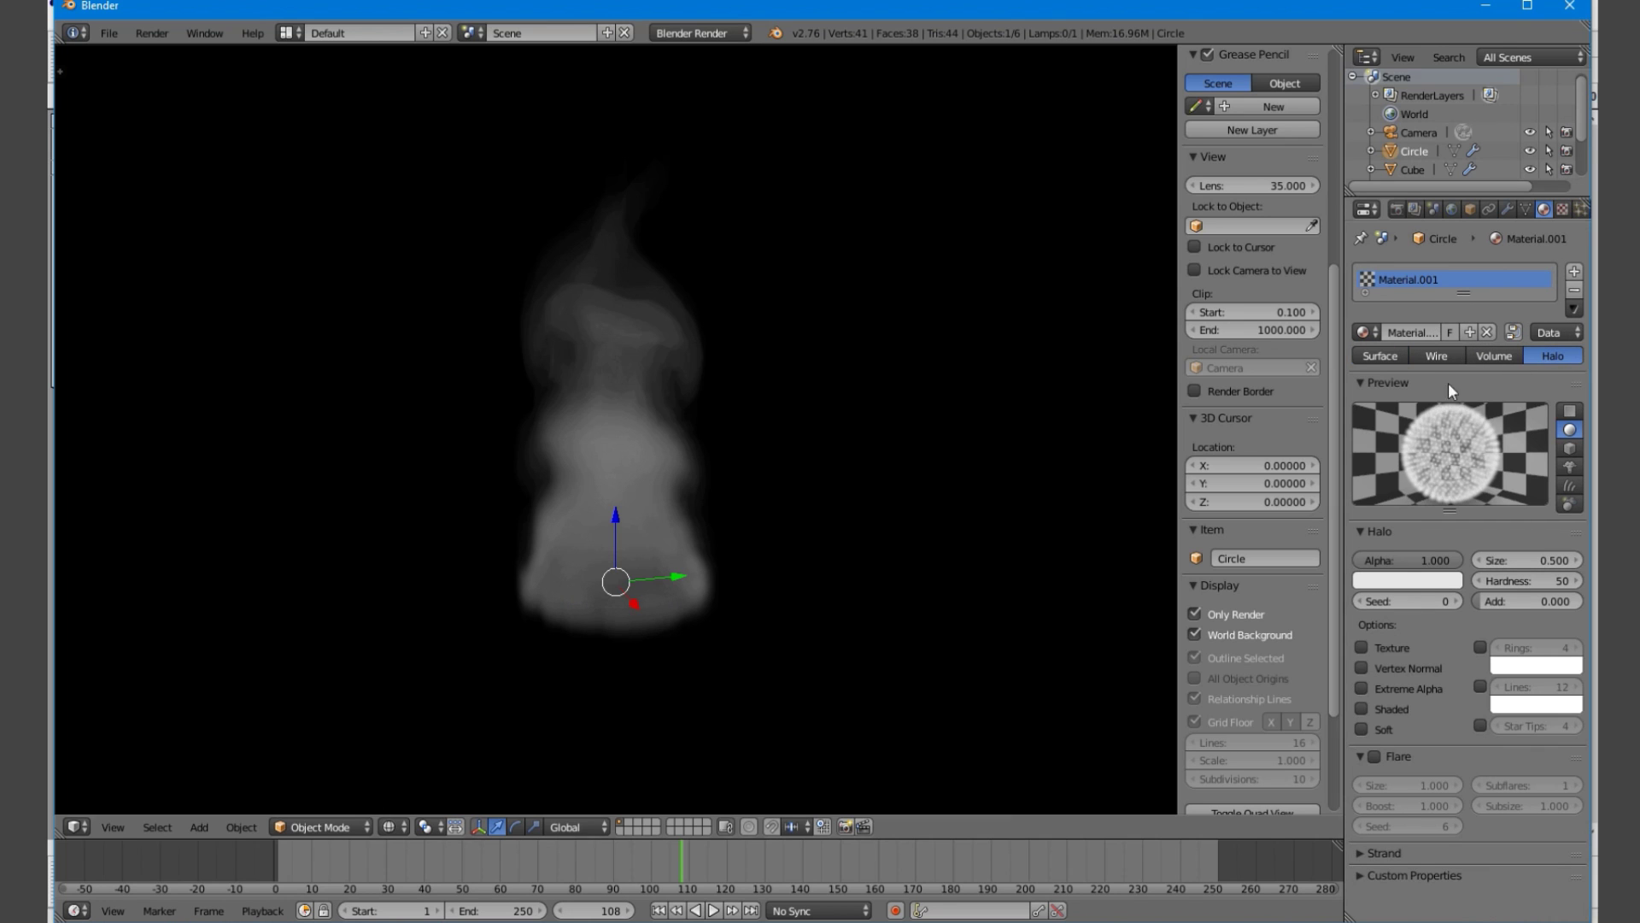
Deselect everything, examine the smoke from the side and above, and return to the camera view
key("a")
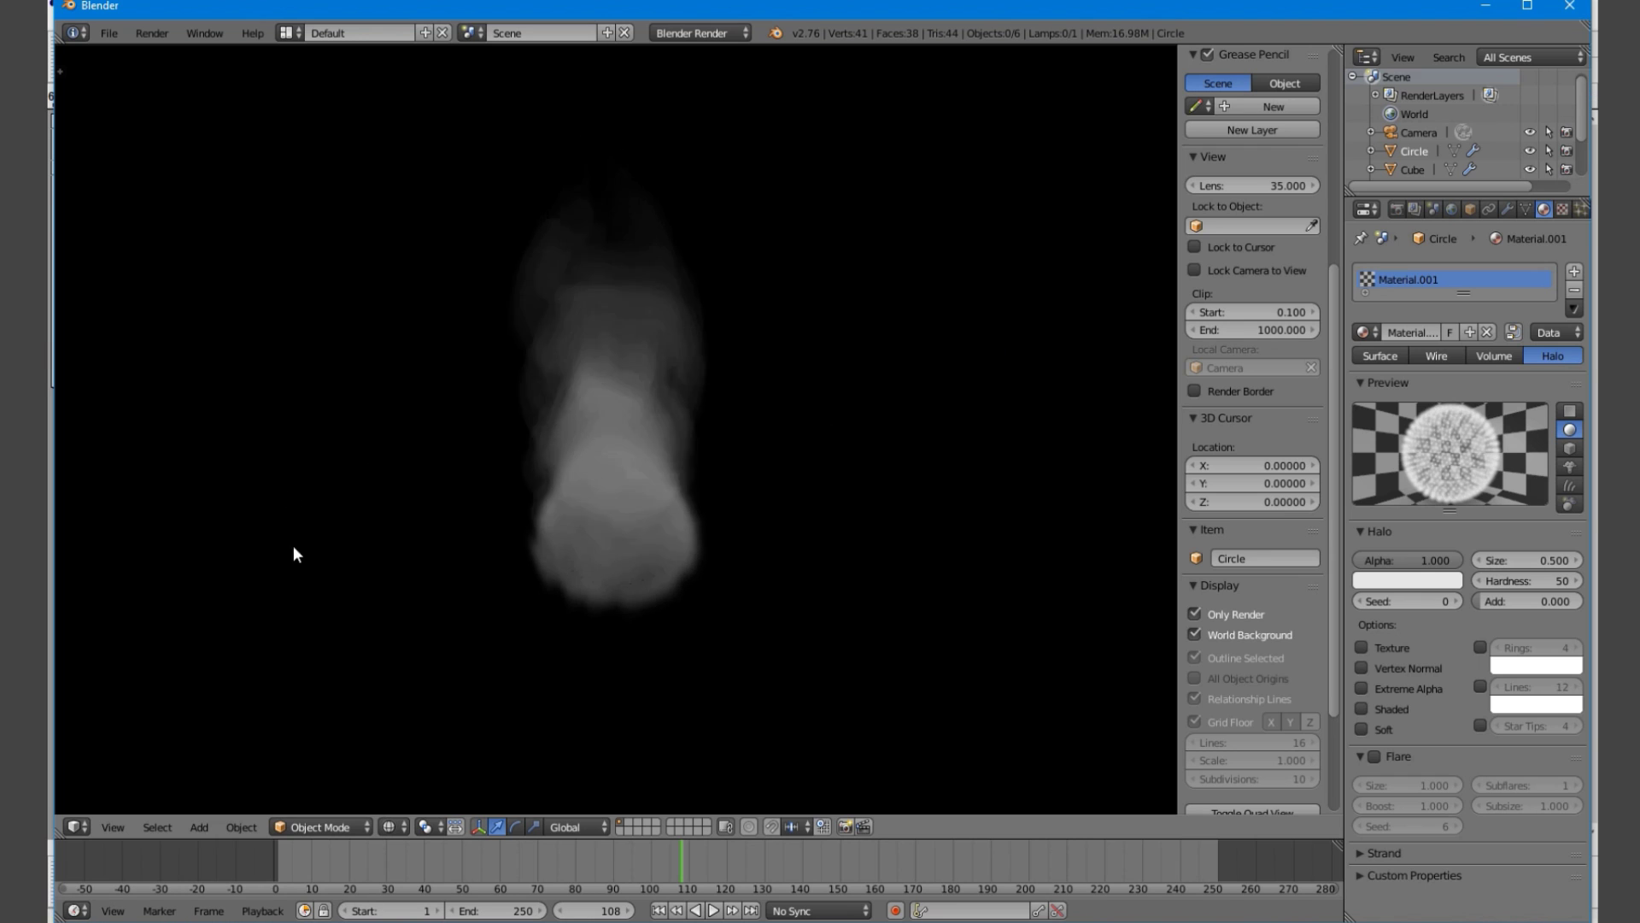
scroll(962, 498, "down", 5)
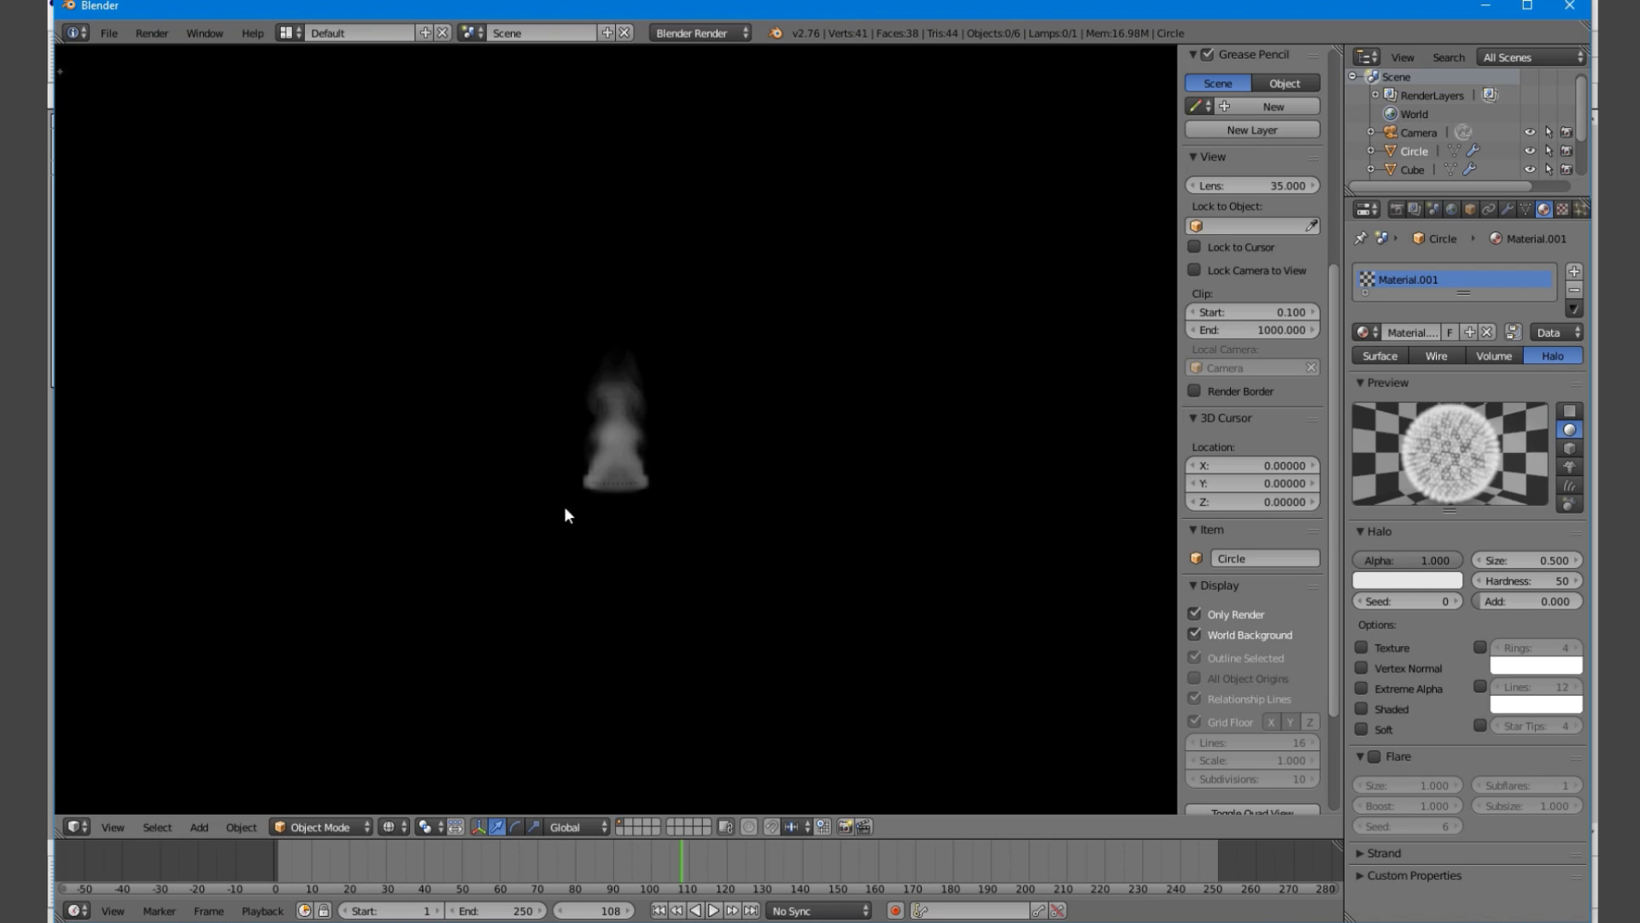
scroll(725, 561, "up", 5)
middle_click_drag(609, 545, 708, 720)
left_click(124, 829)
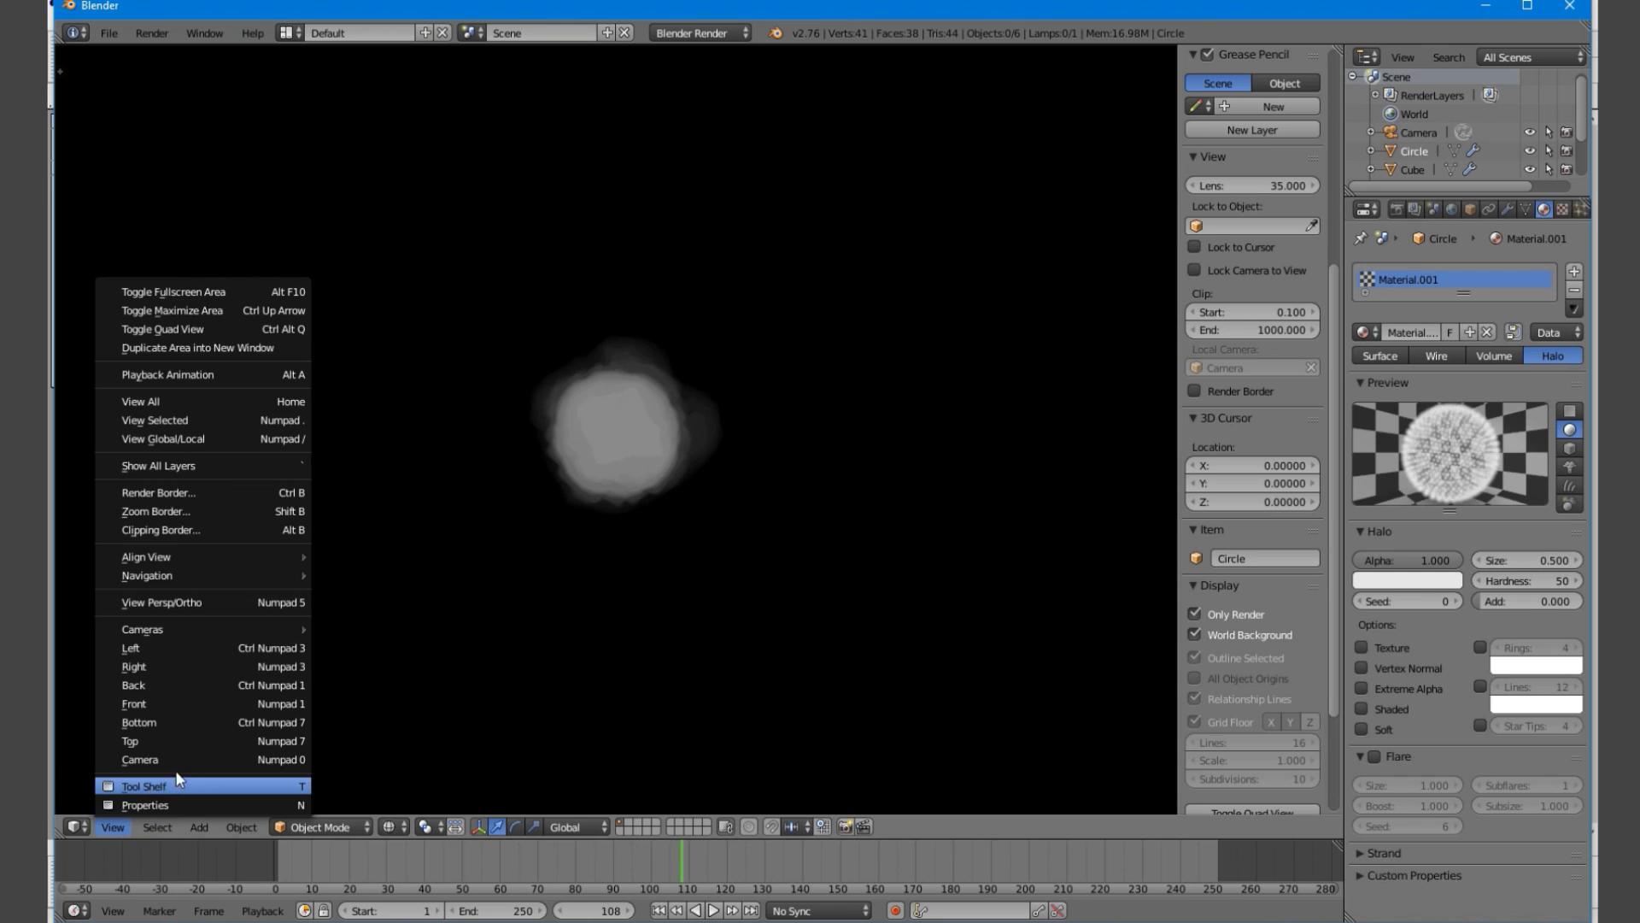
left_click(205, 758)
Play the simulation on to frame 140, make an OpenGL render of the viewport and examine it up close
key("alt+a")
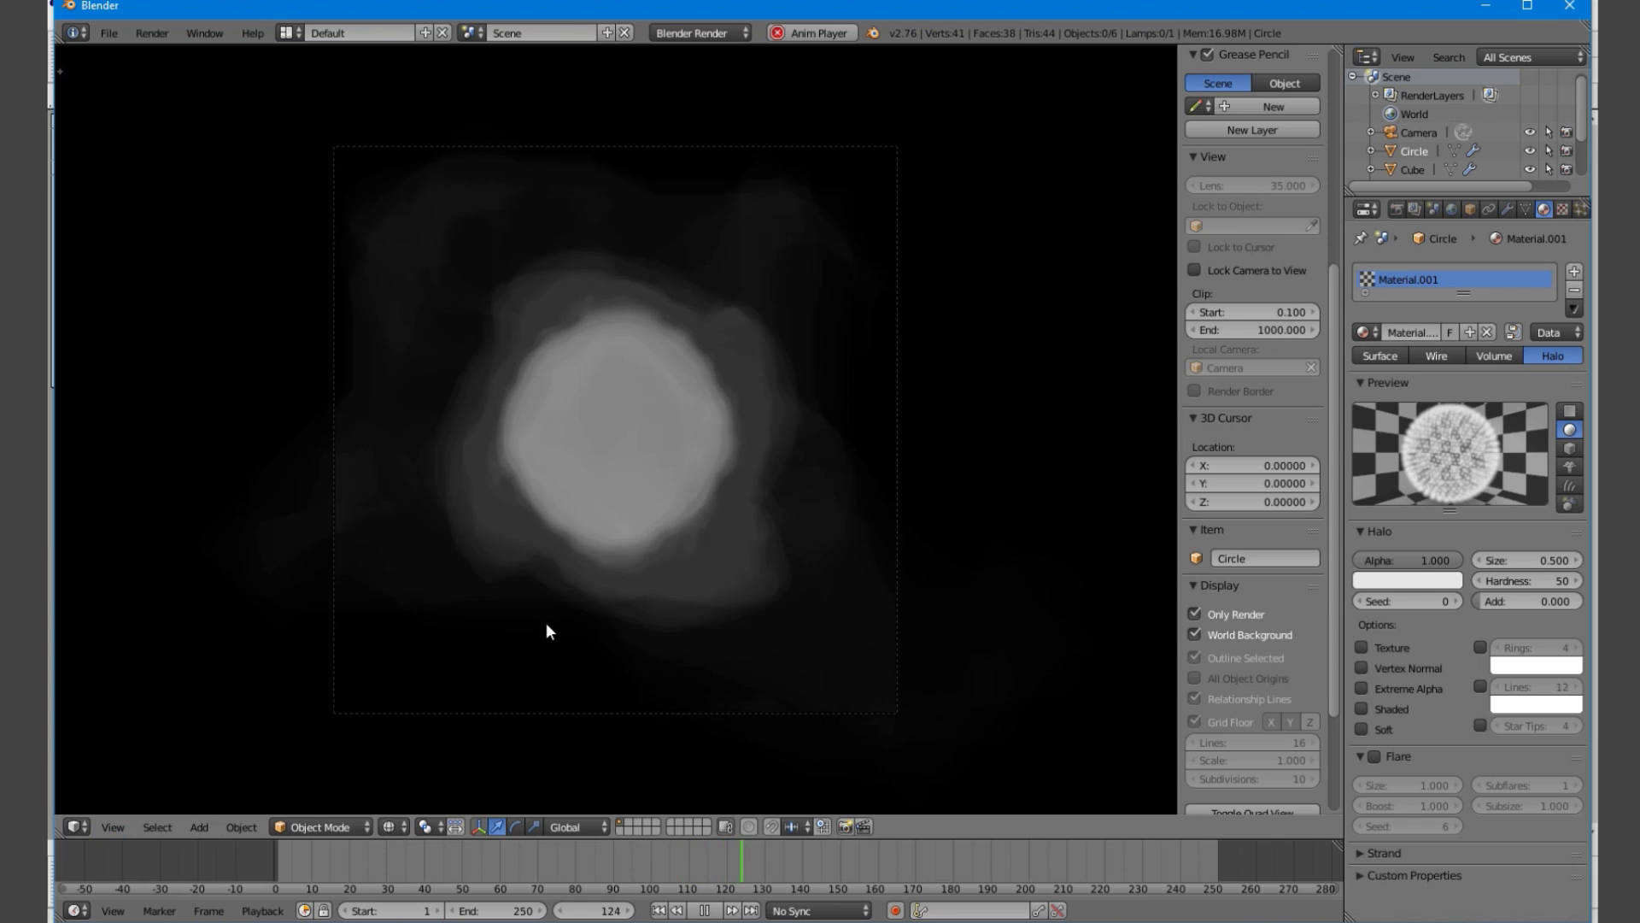
key("alt+a")
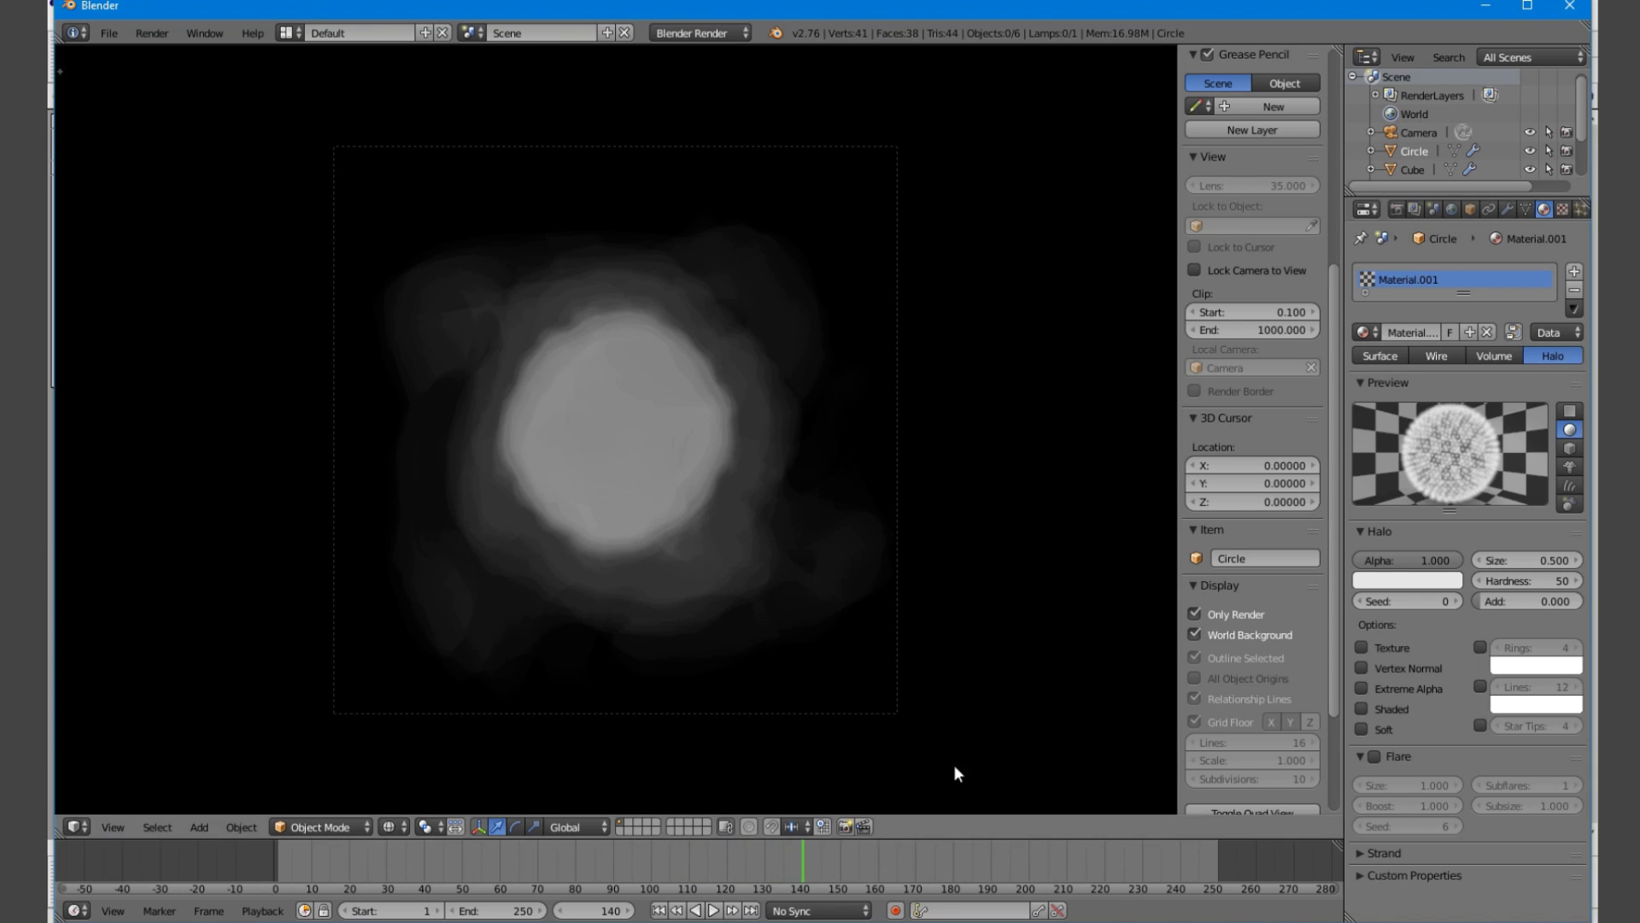
left_click(845, 826)
scroll(752, 566, "up", 4)
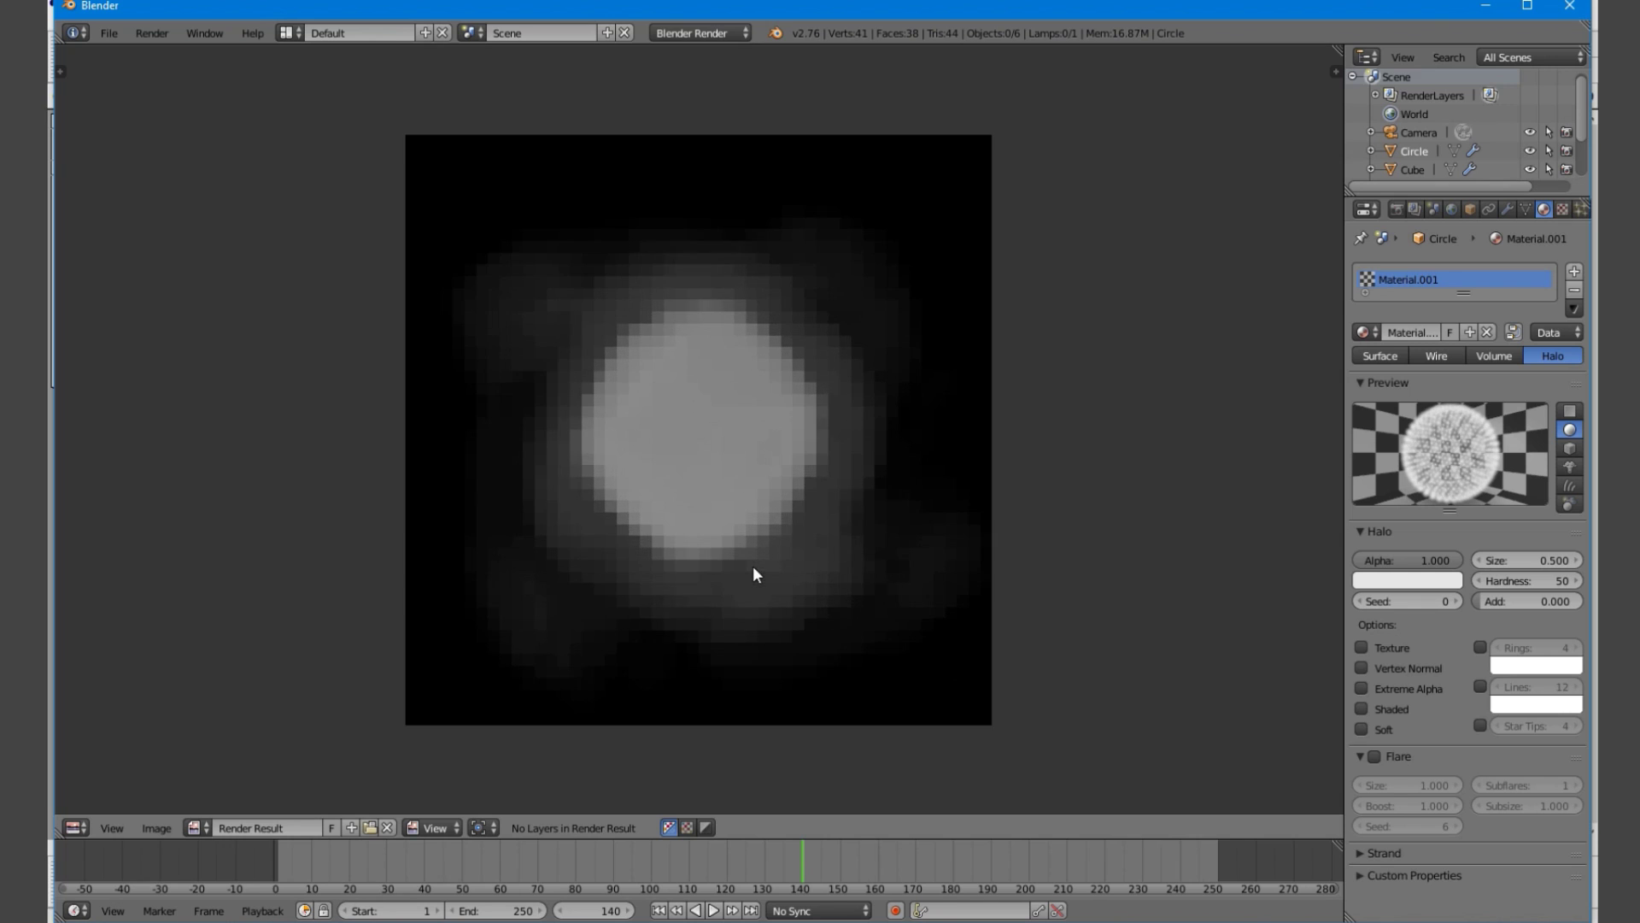
Examine the rendered smoke image up close and from afar, look at the render settings, and return to the 3D scene
scroll(761, 564, "down", 10)
scroll(750, 553, "up", 9)
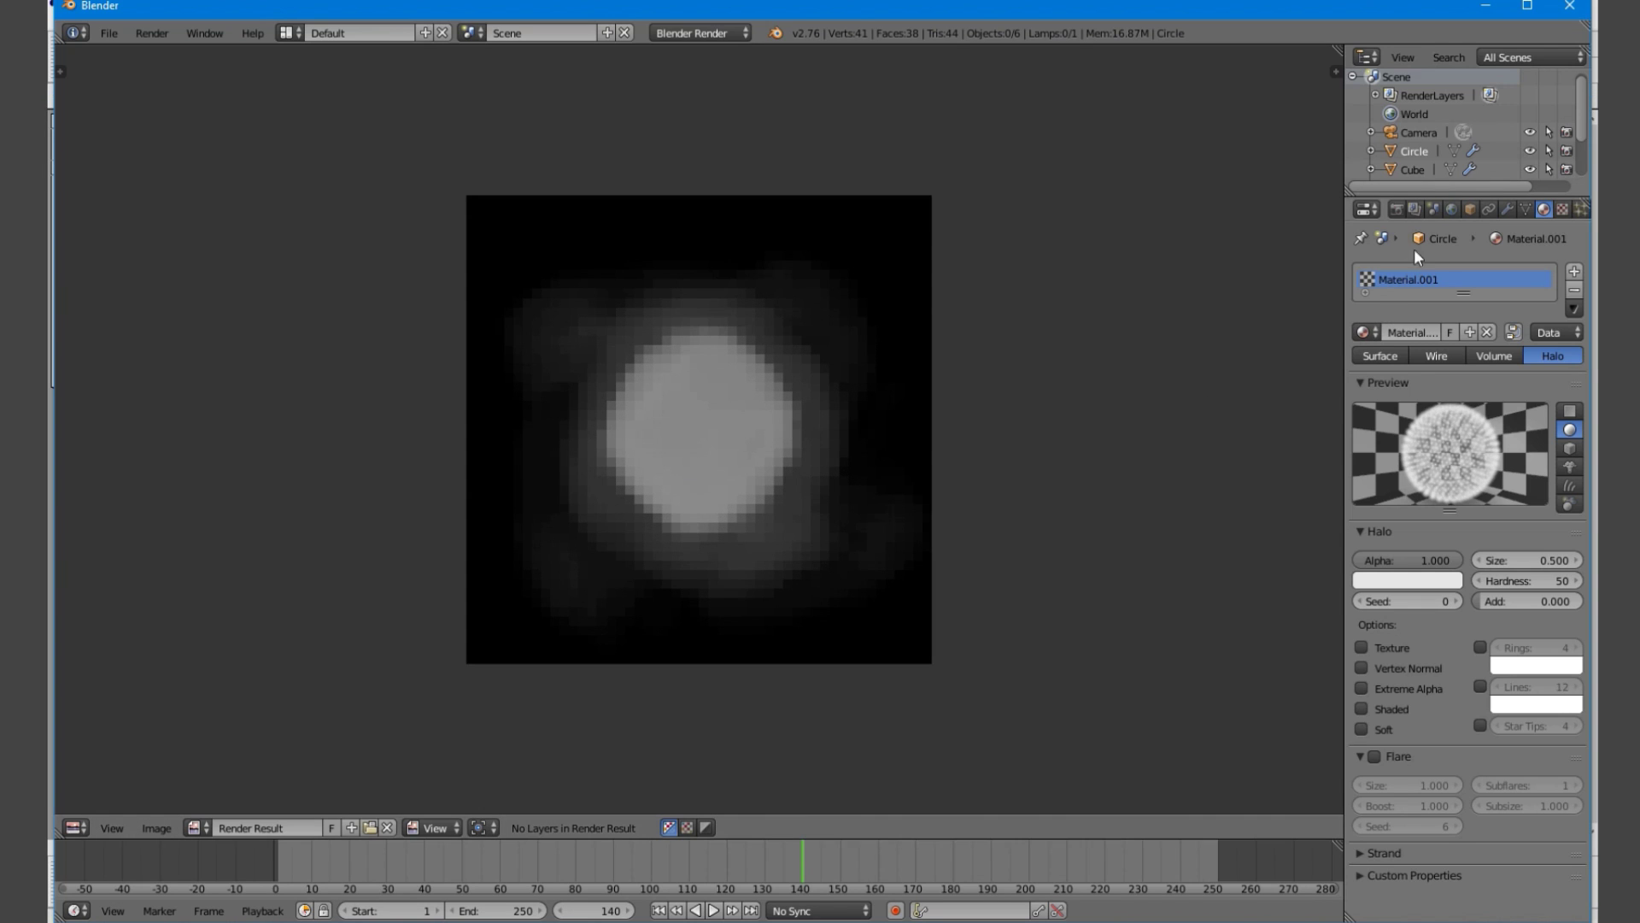
left_click(1397, 210)
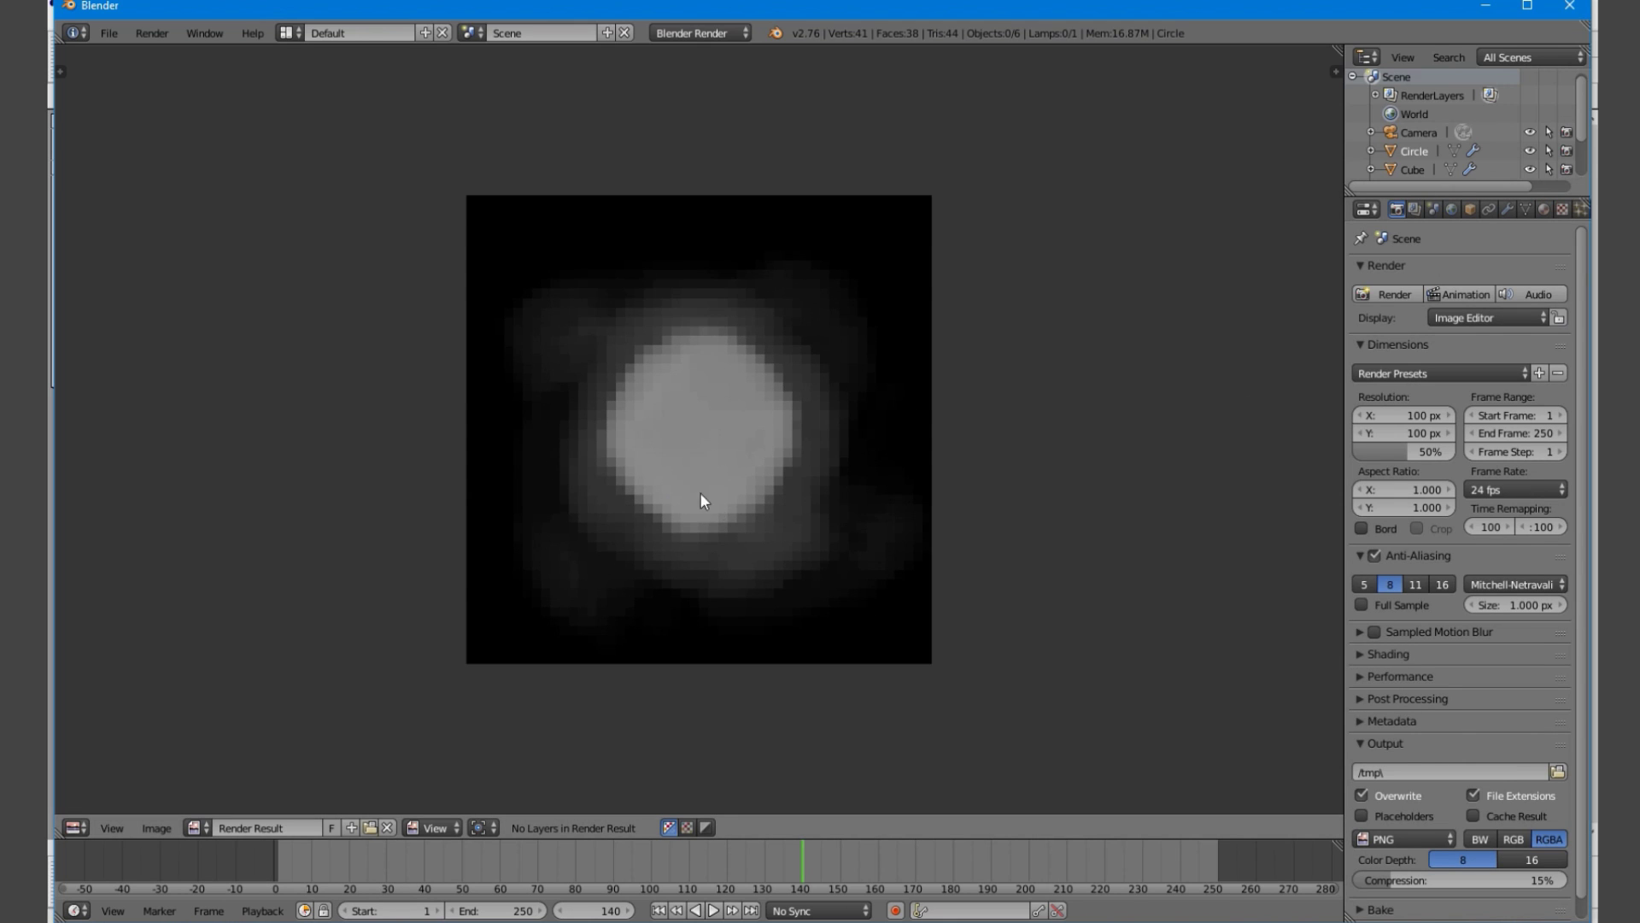
scroll(820, 547, "up", 3)
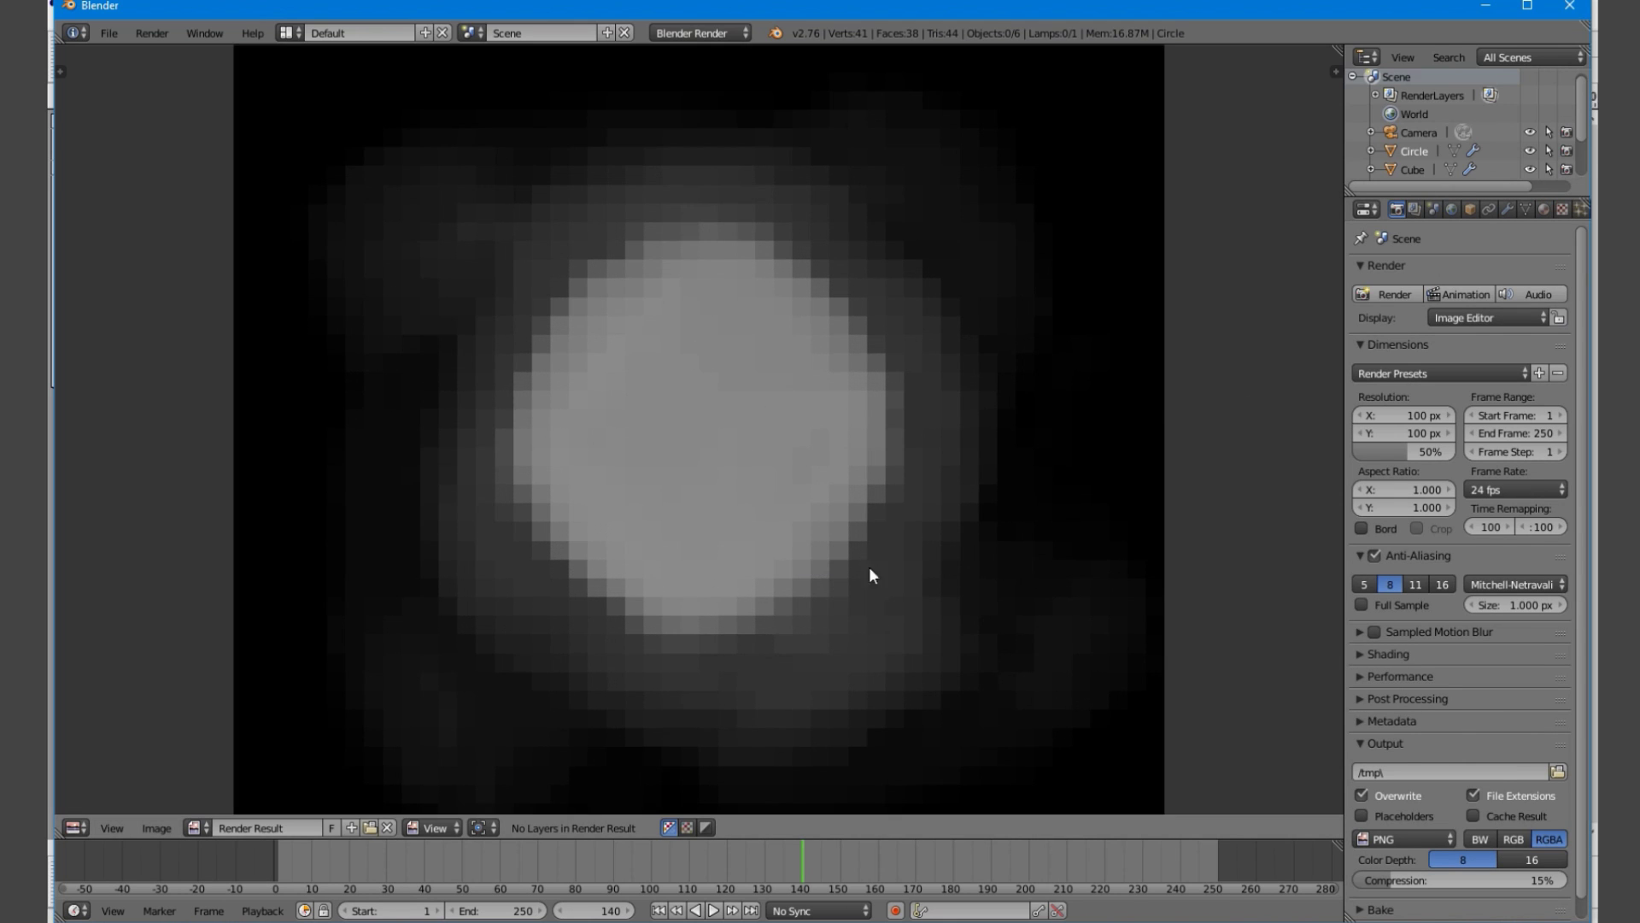
scroll(799, 534, "down", 4)
scroll(808, 546, "up", 2)
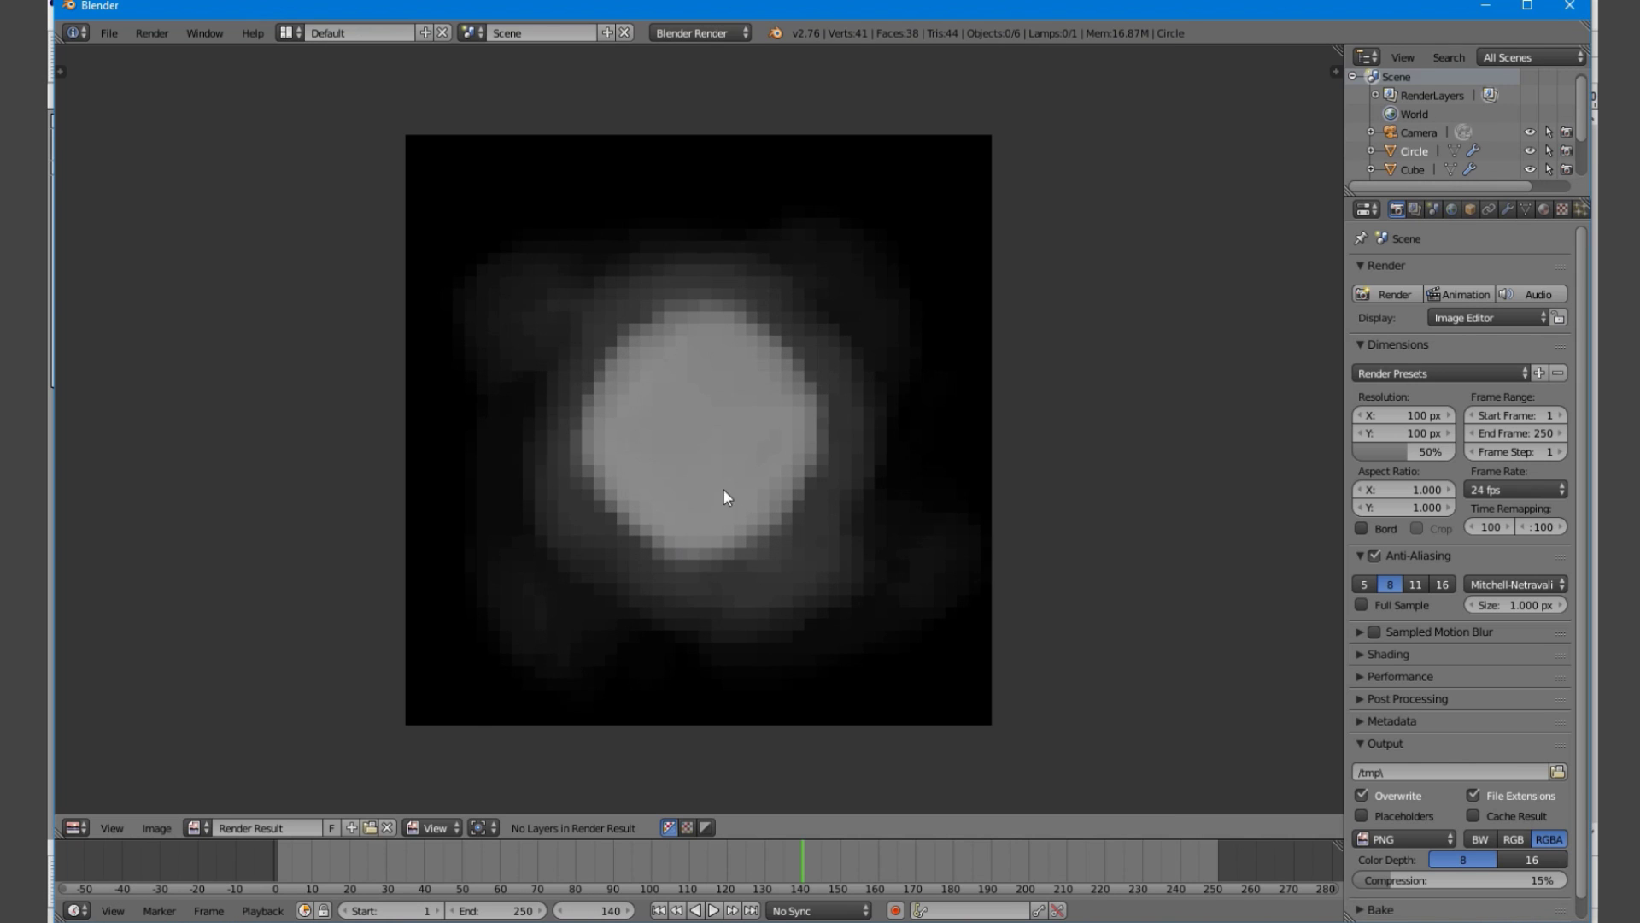
scroll(538, 402, "down", 4)
scroll(703, 443, "up", 4)
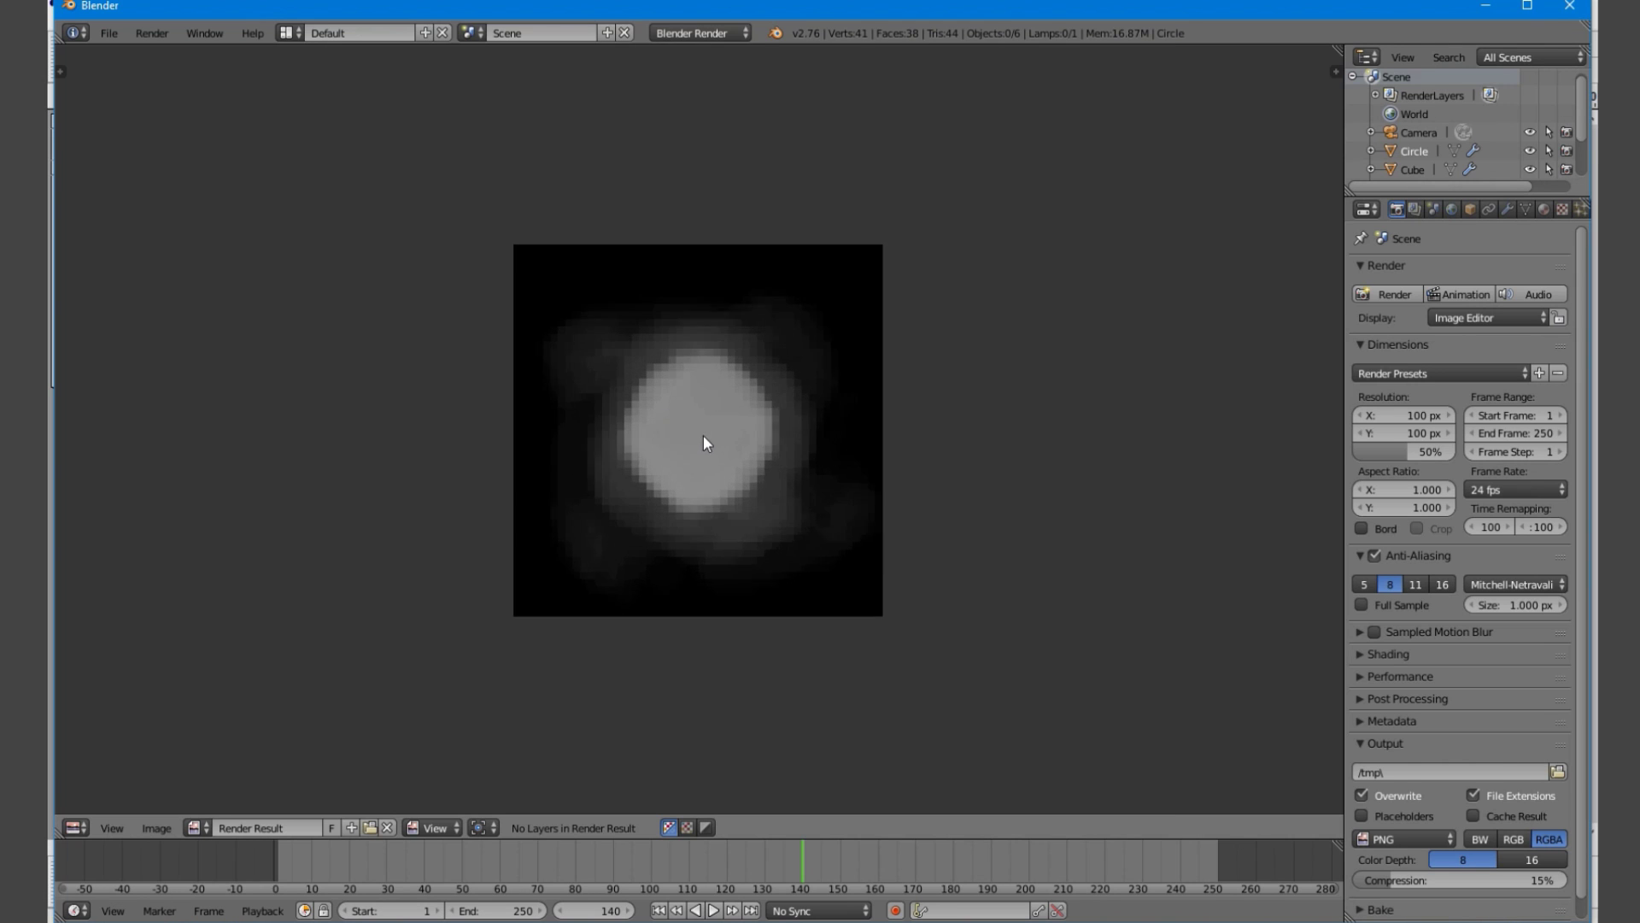
scroll(807, 442, "up", 2)
scroll(777, 469, "down", 10)
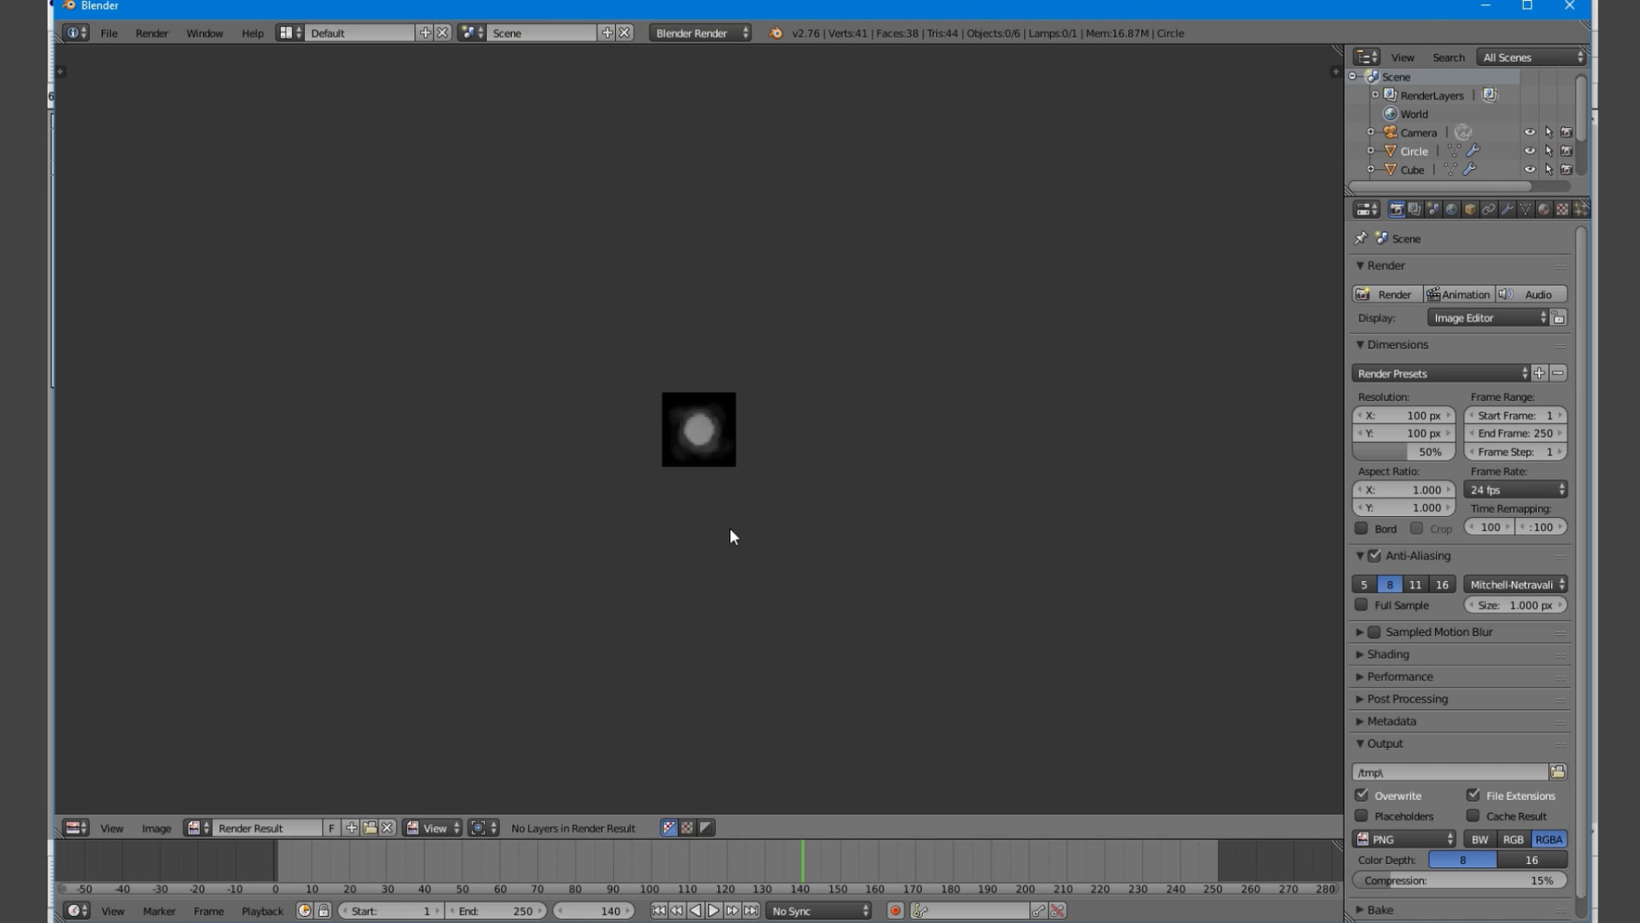
scroll(744, 545, "up", 5)
scroll(753, 547, "up", 3)
key("Escape")
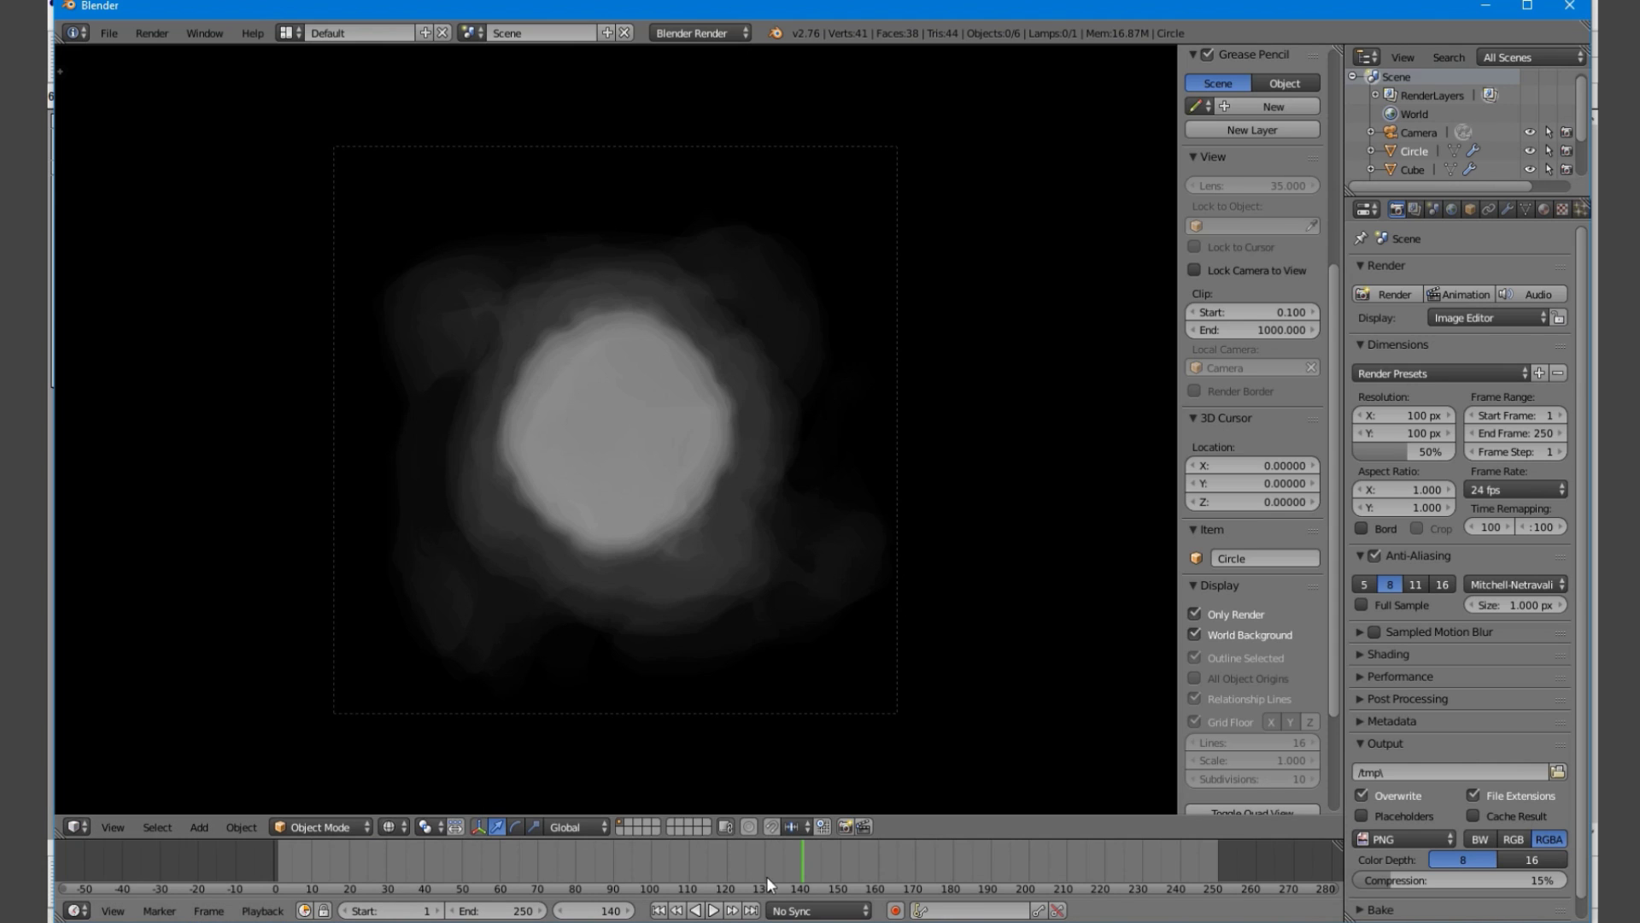
Replay the simulation through the camera, pause it at frame 141 and examine the smoke column from the side
left_click_drag(766, 875, 499, 874)
key("alt+a")
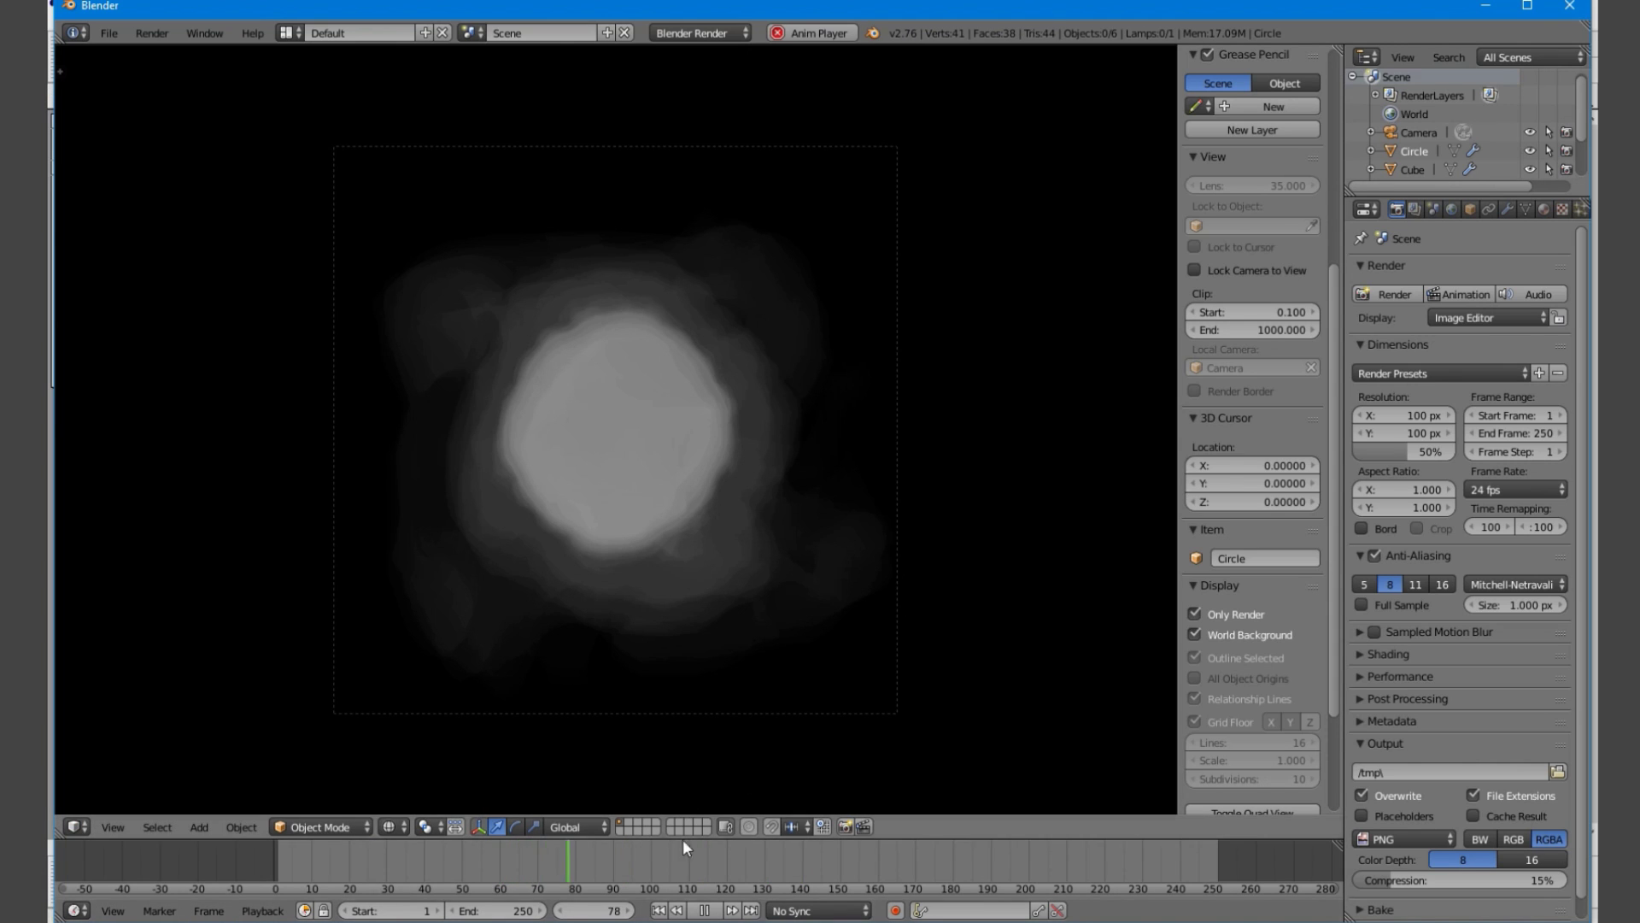
key("shift+Left")
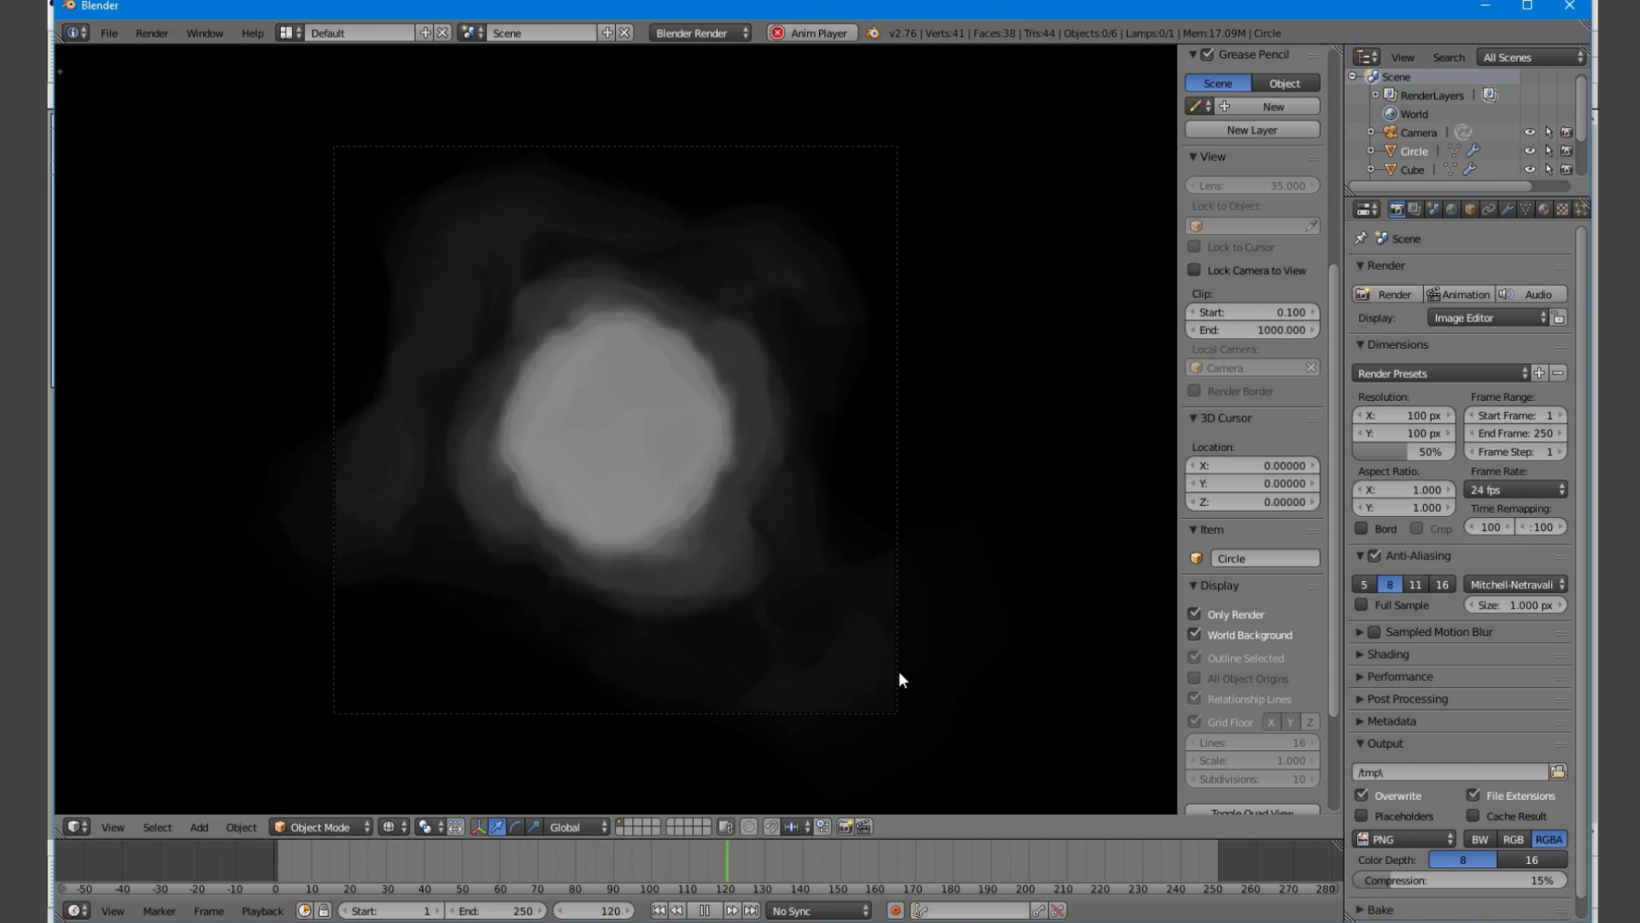
key("alt+a")
middle_click_drag(759, 714, 786, 534)
scroll(755, 684, "down", 3)
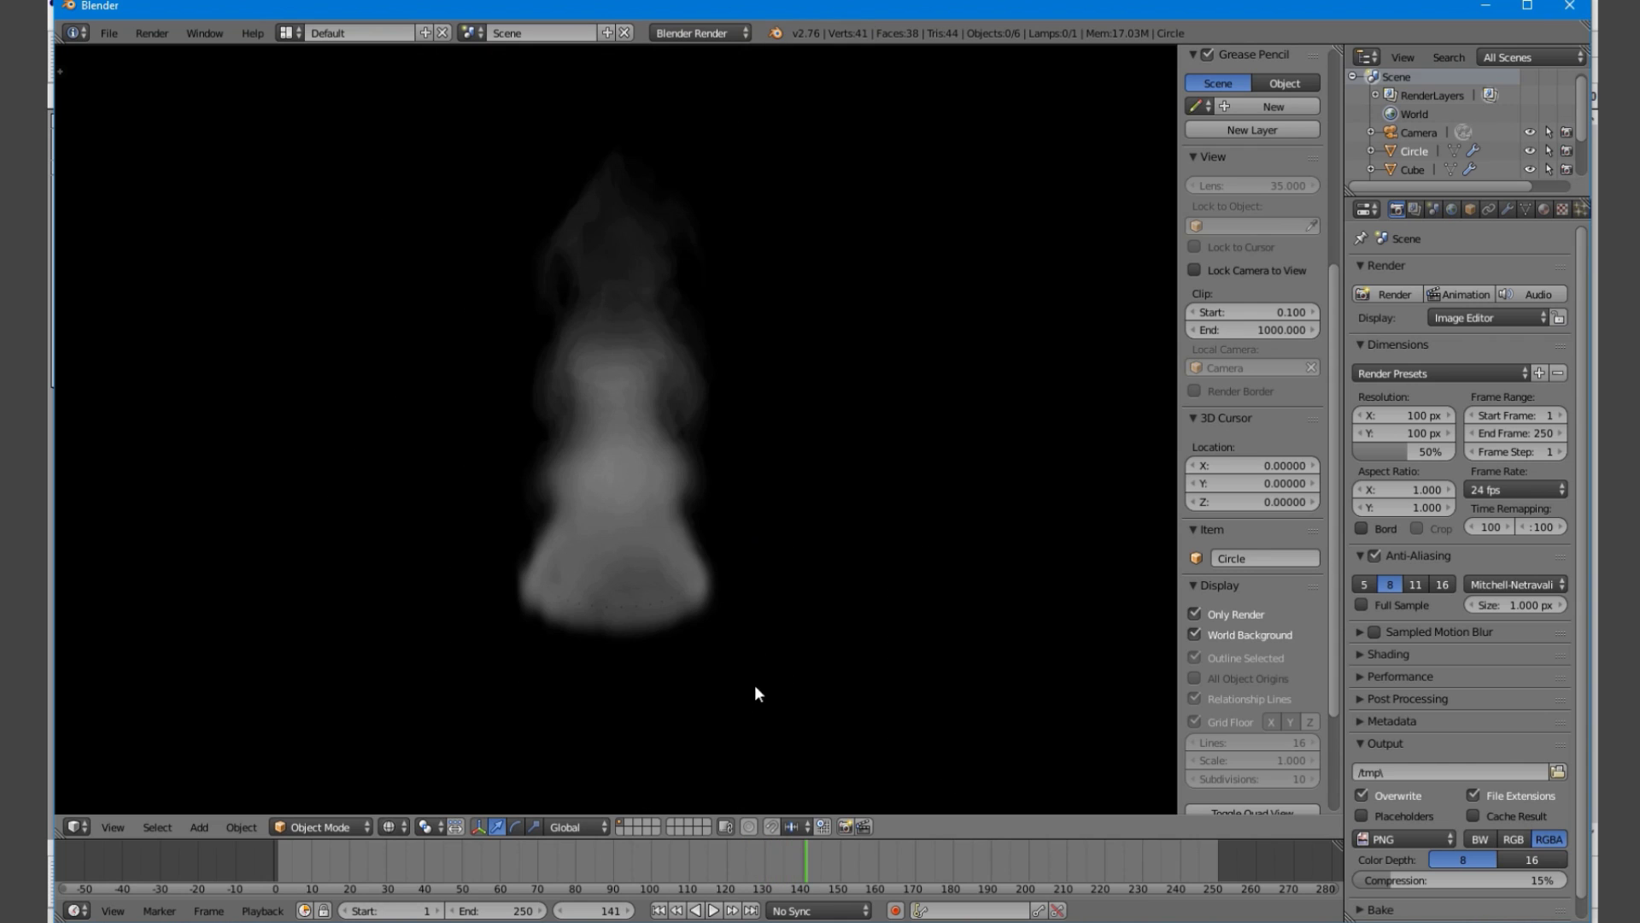
Select the smoke domain cube, set its resolution to 64 divisions and play the simulation from frame 1
right_click(665, 602)
right_click(664, 598)
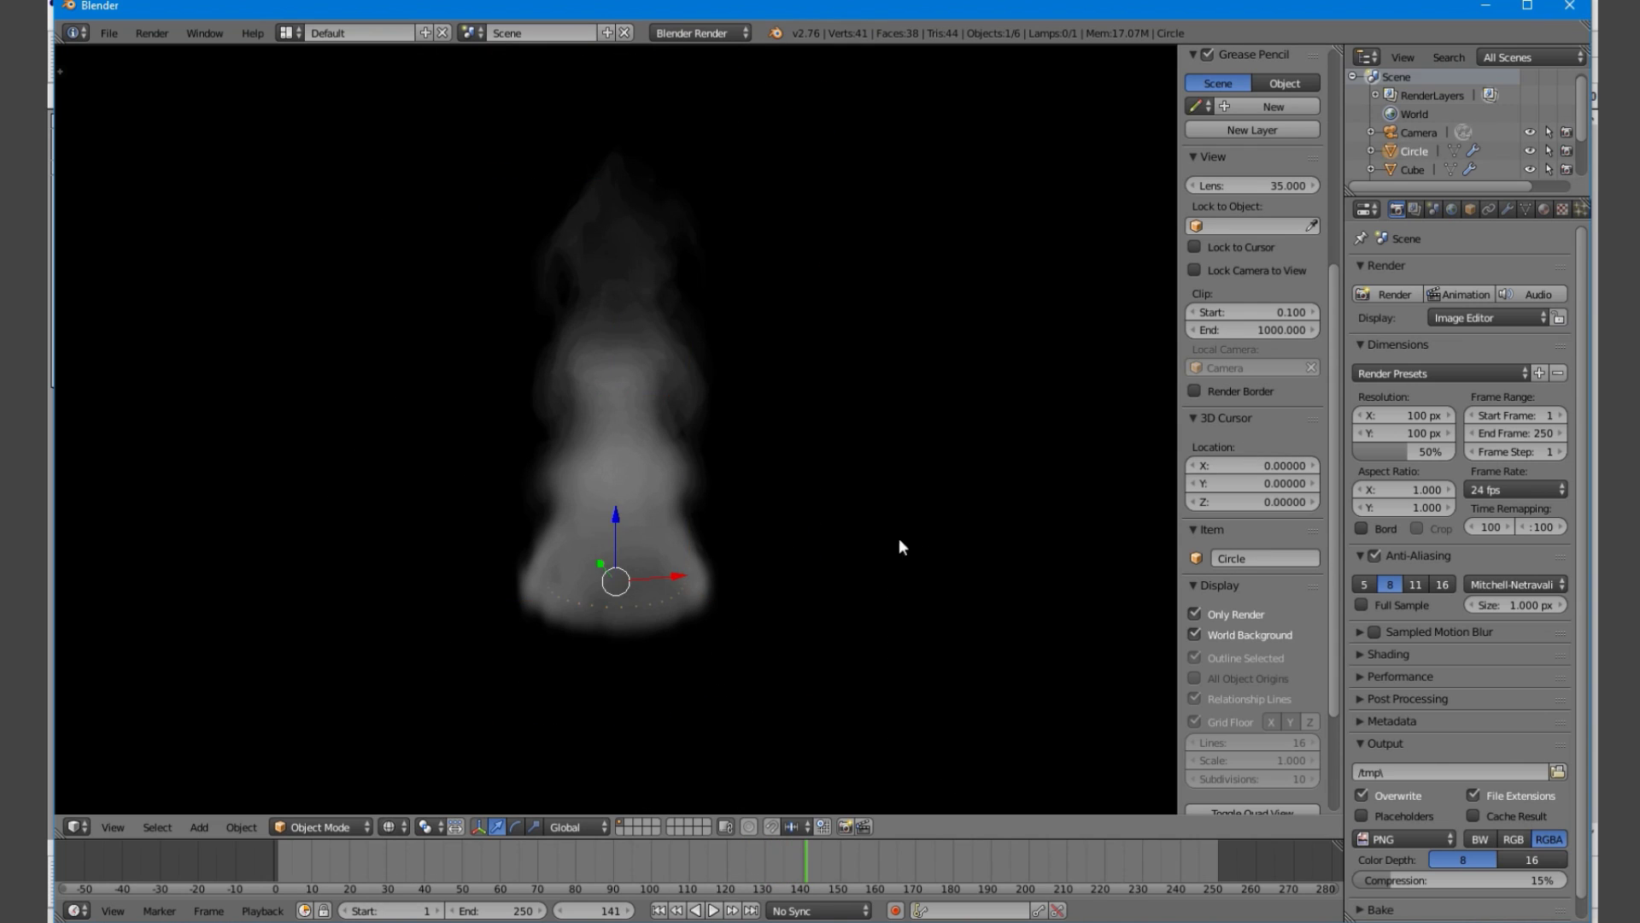
right_click(824, 574)
scroll(1587, 209, "down", 3)
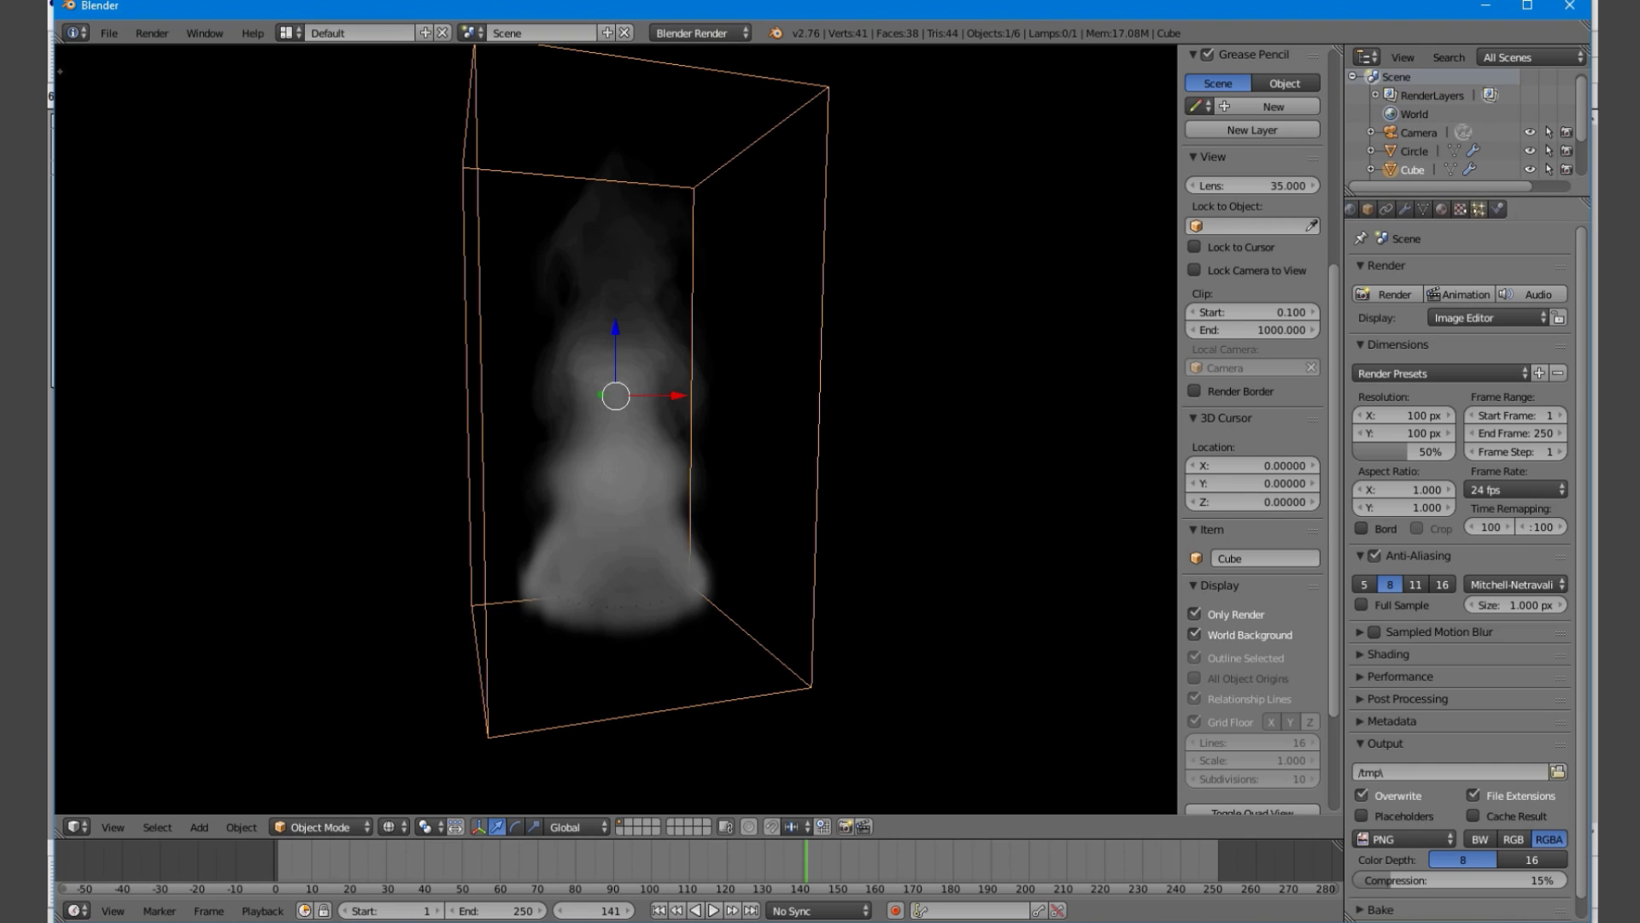
left_click(1493, 209)
left_click(1406, 483)
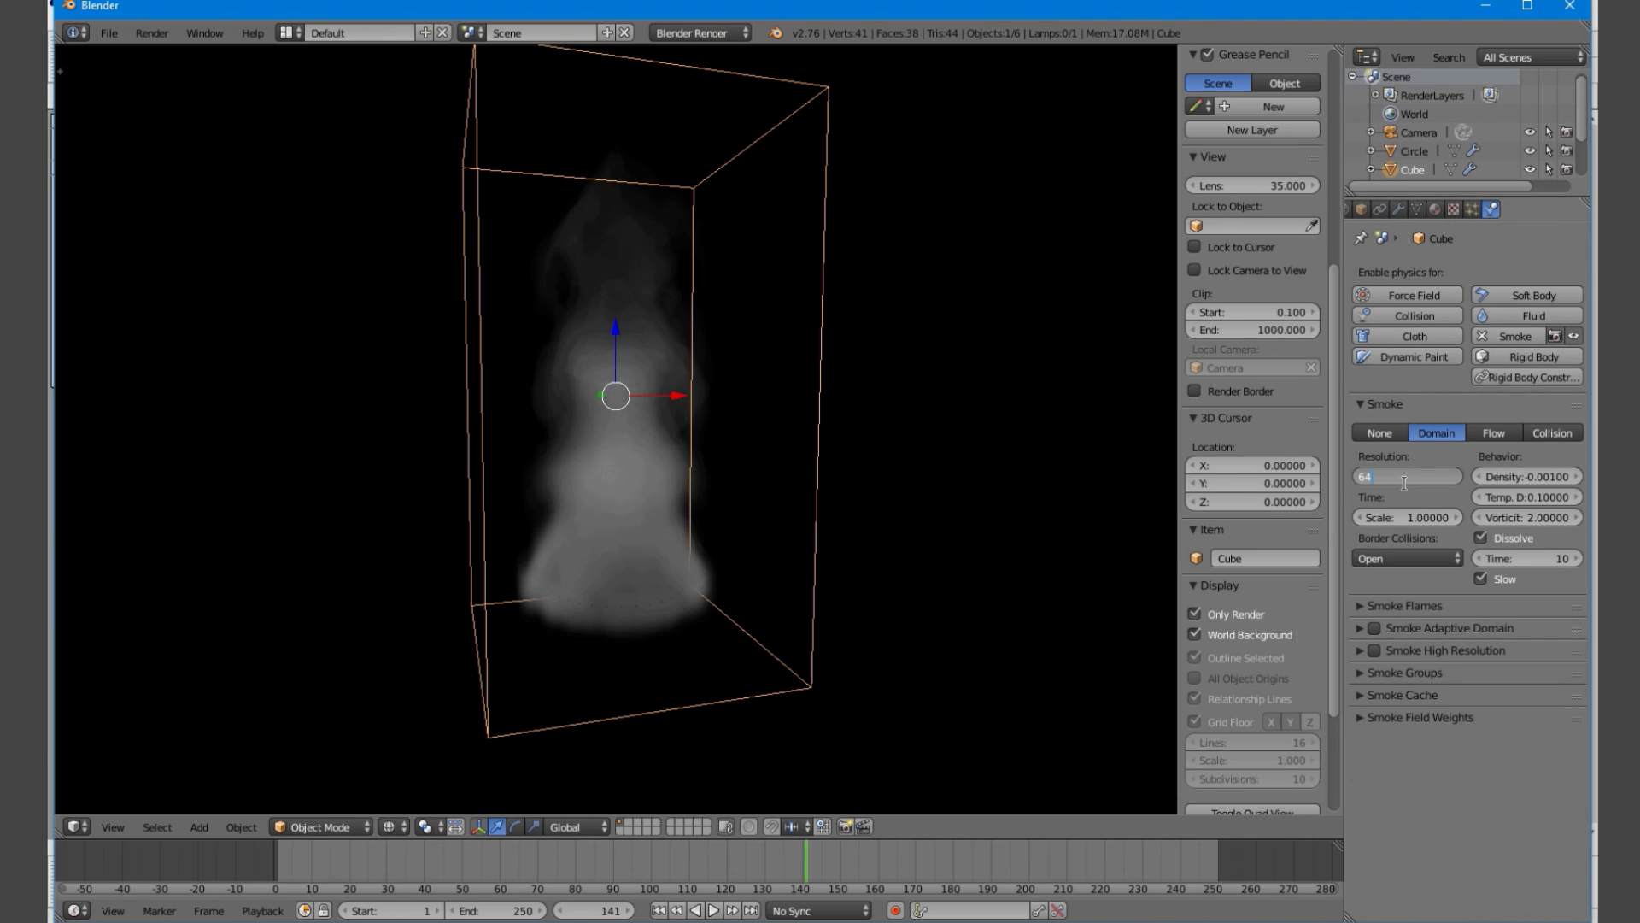
key("Return")
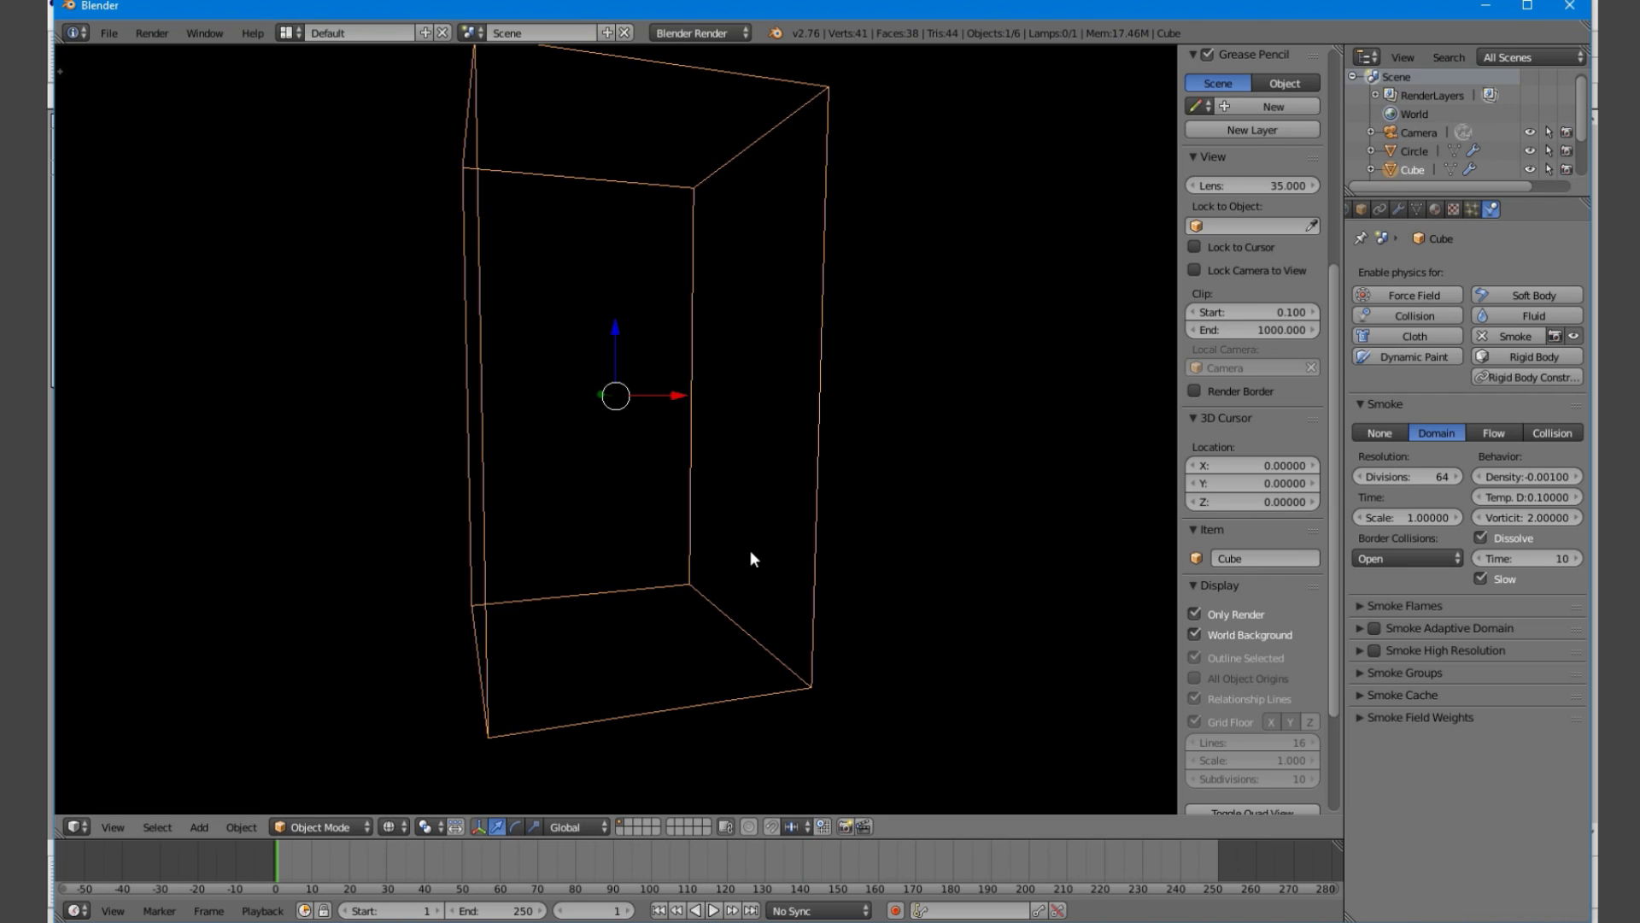
key("alt+a")
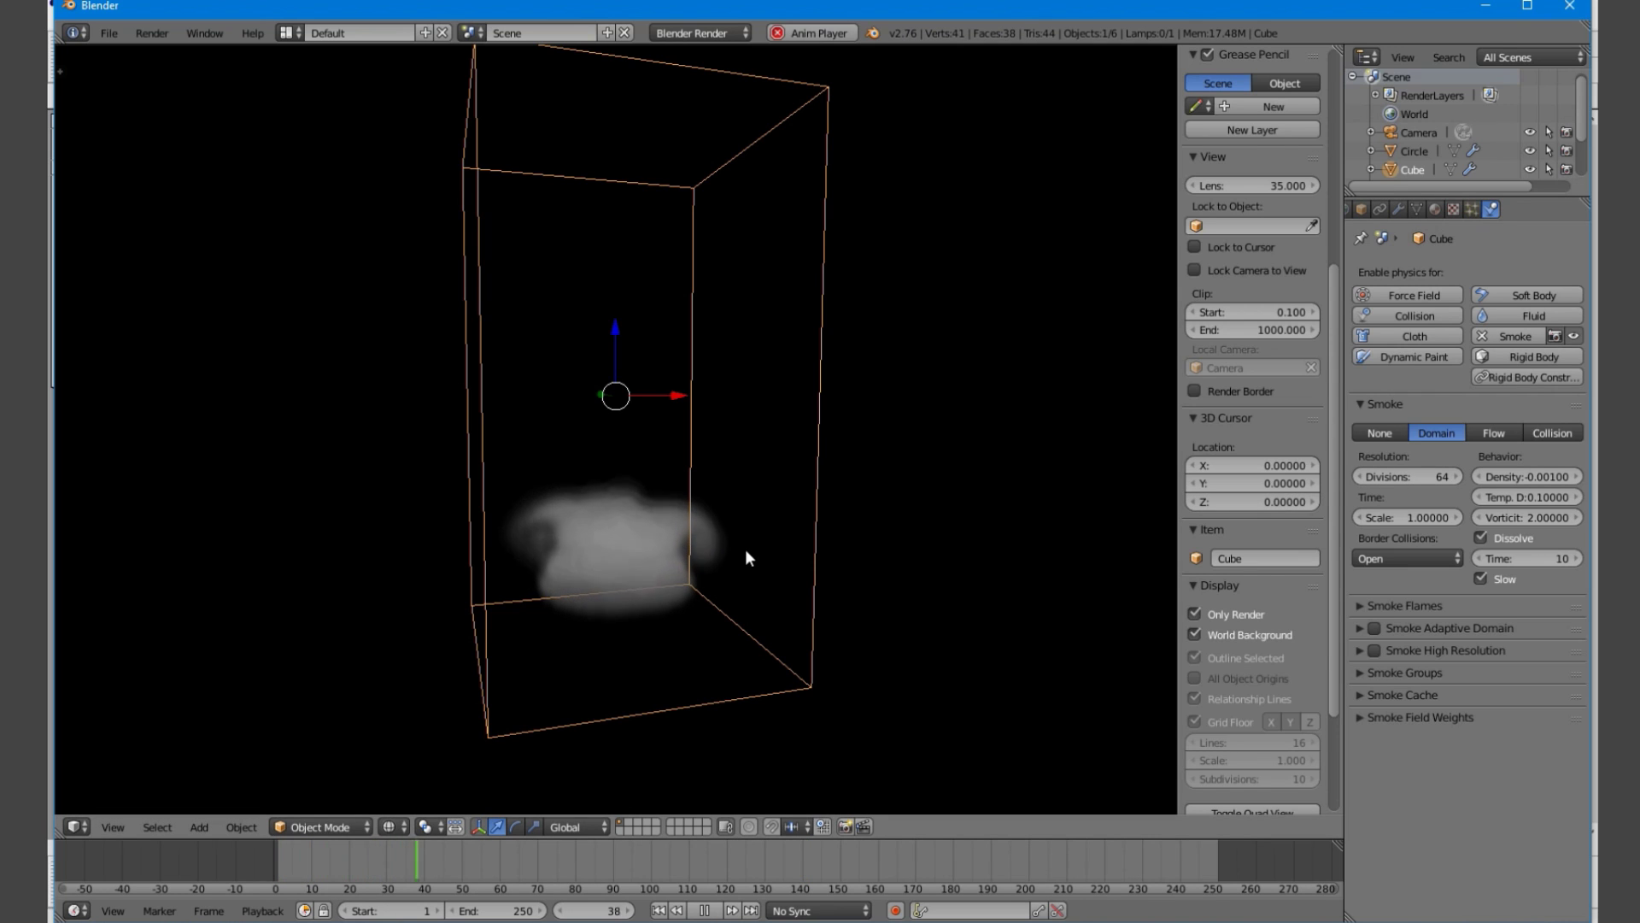
Switch to the camera view during playback and examine the higher-resolution smoke from above
left_click(112, 827)
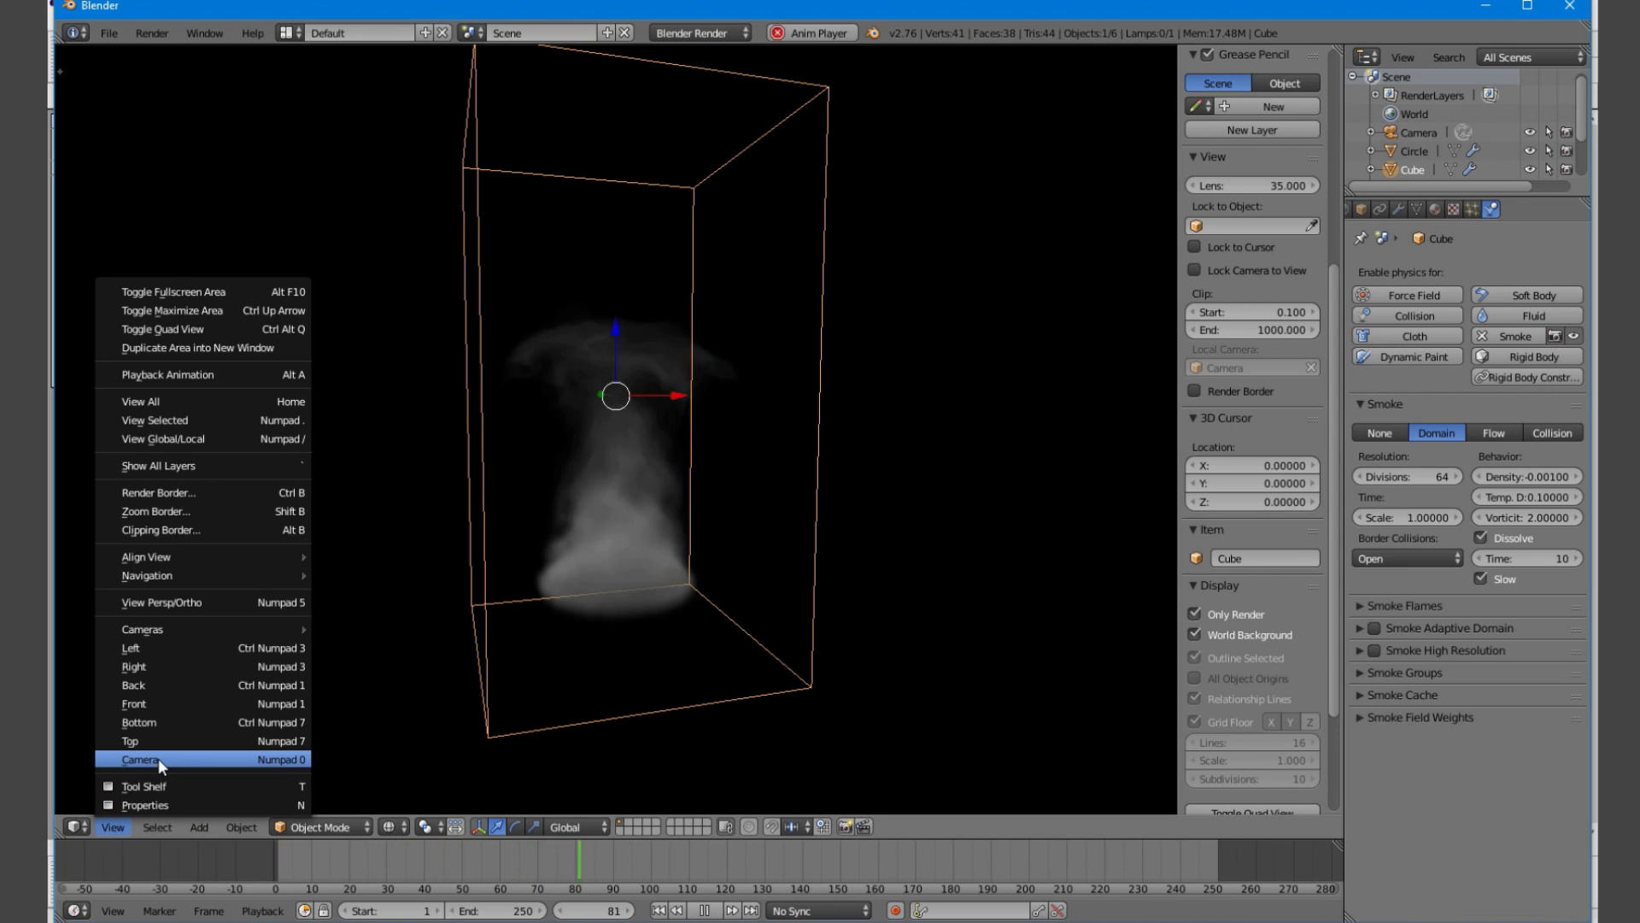
left_click(157, 760)
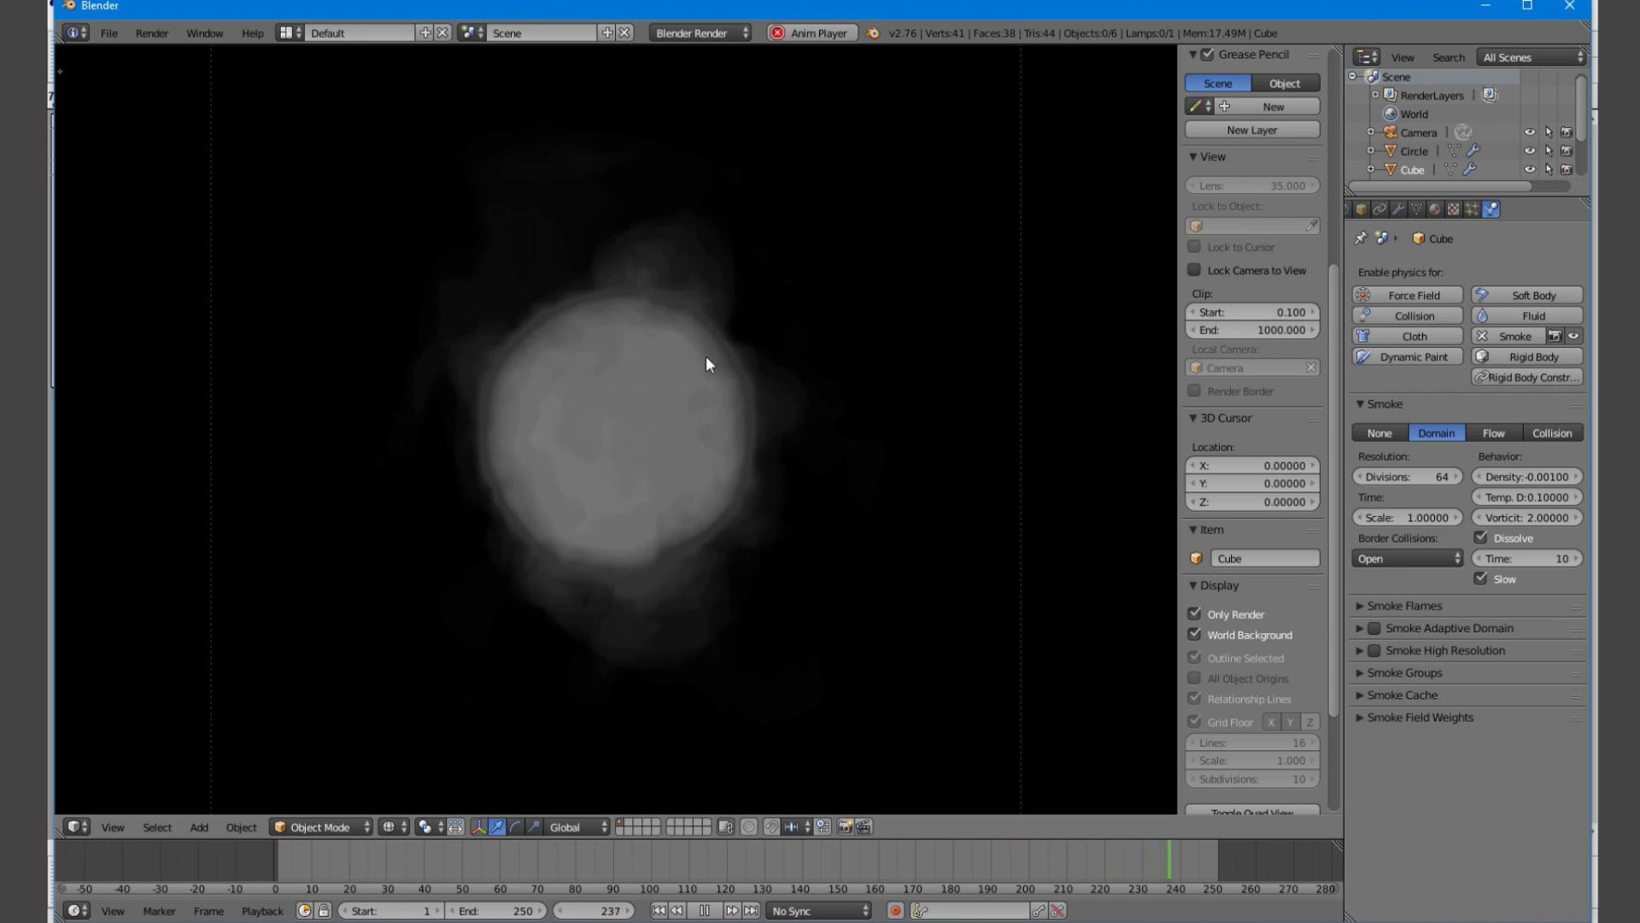
scroll(716, 677, "down", 3)
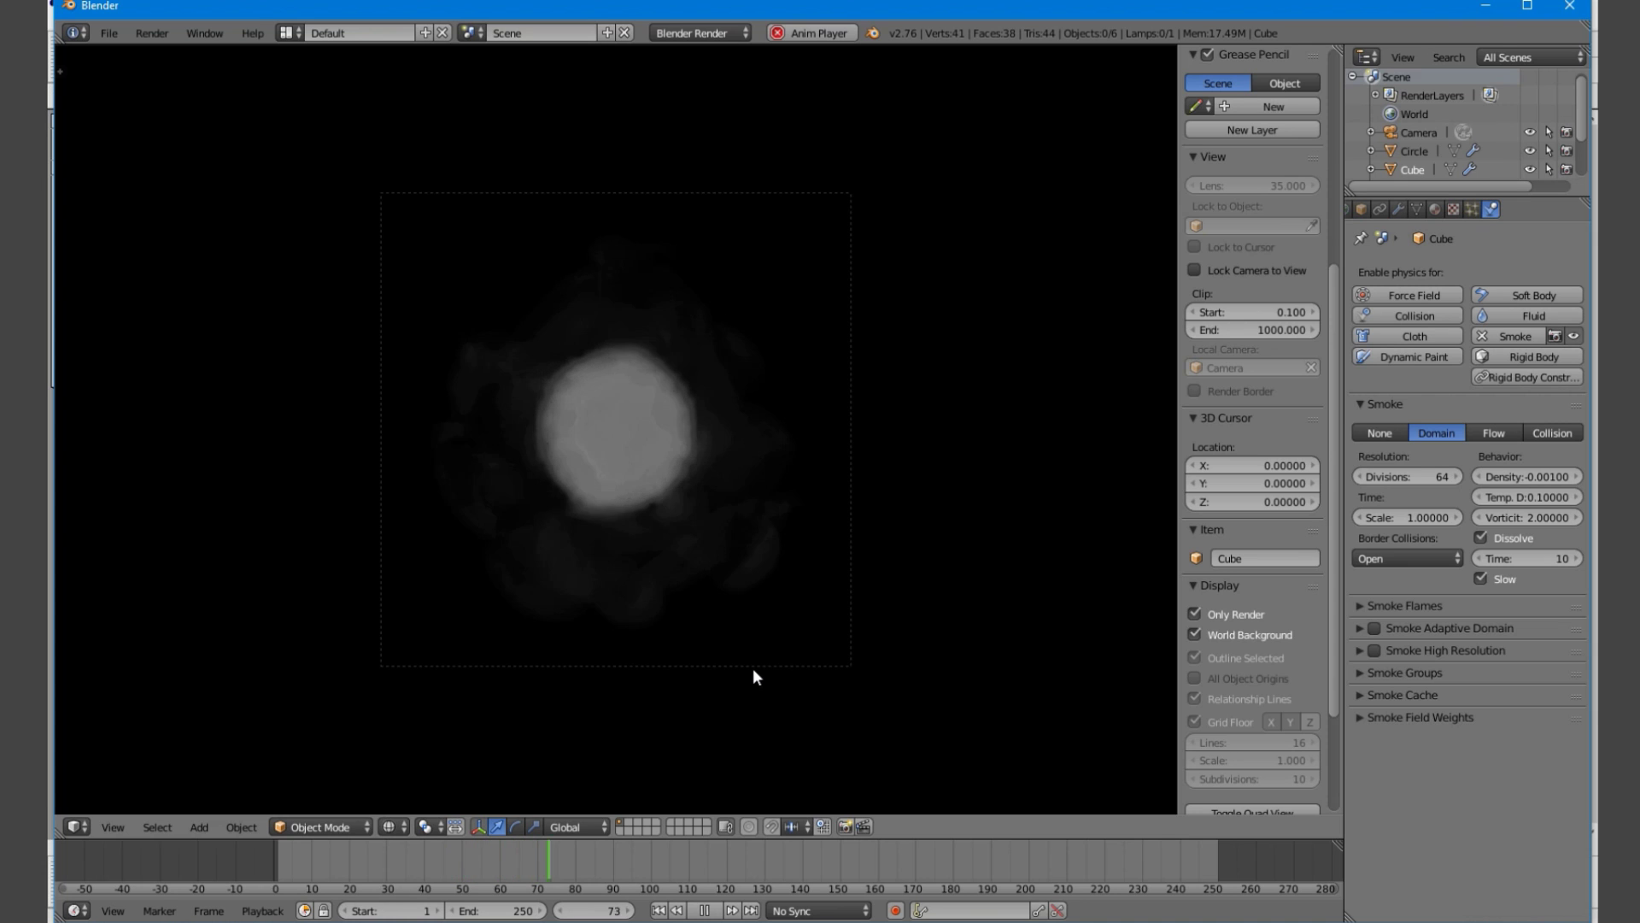
scroll(752, 668, "up", 3)
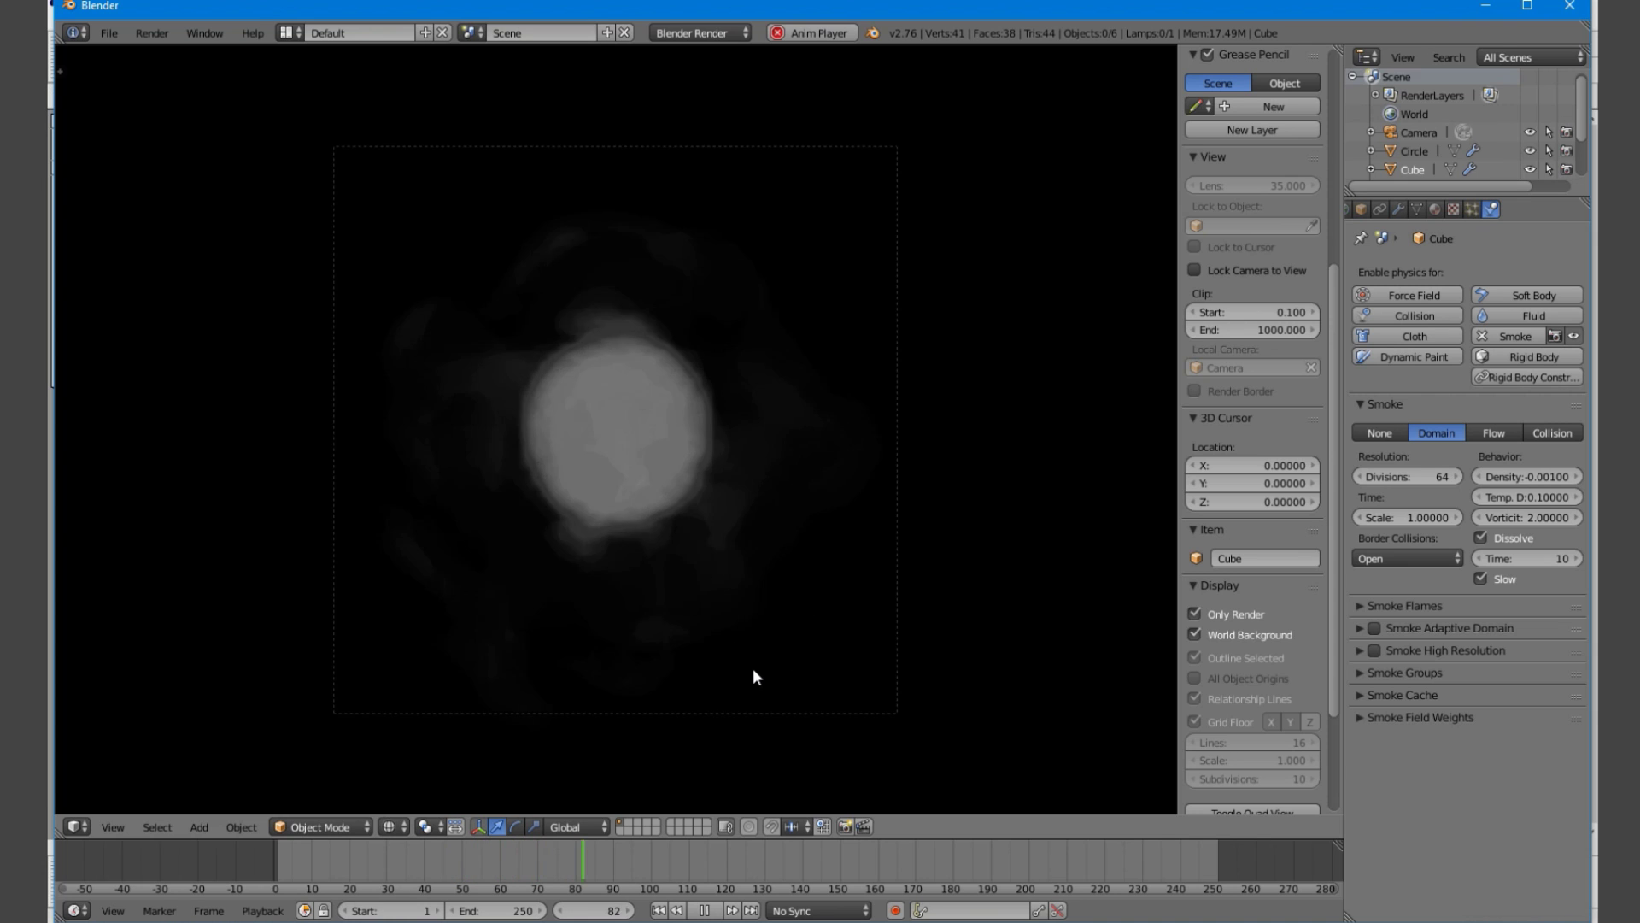
Set the smoke domain's resolution to 32 divisions and replay the simulation from the start
left_click(1412, 476)
type("32")
key("Return")
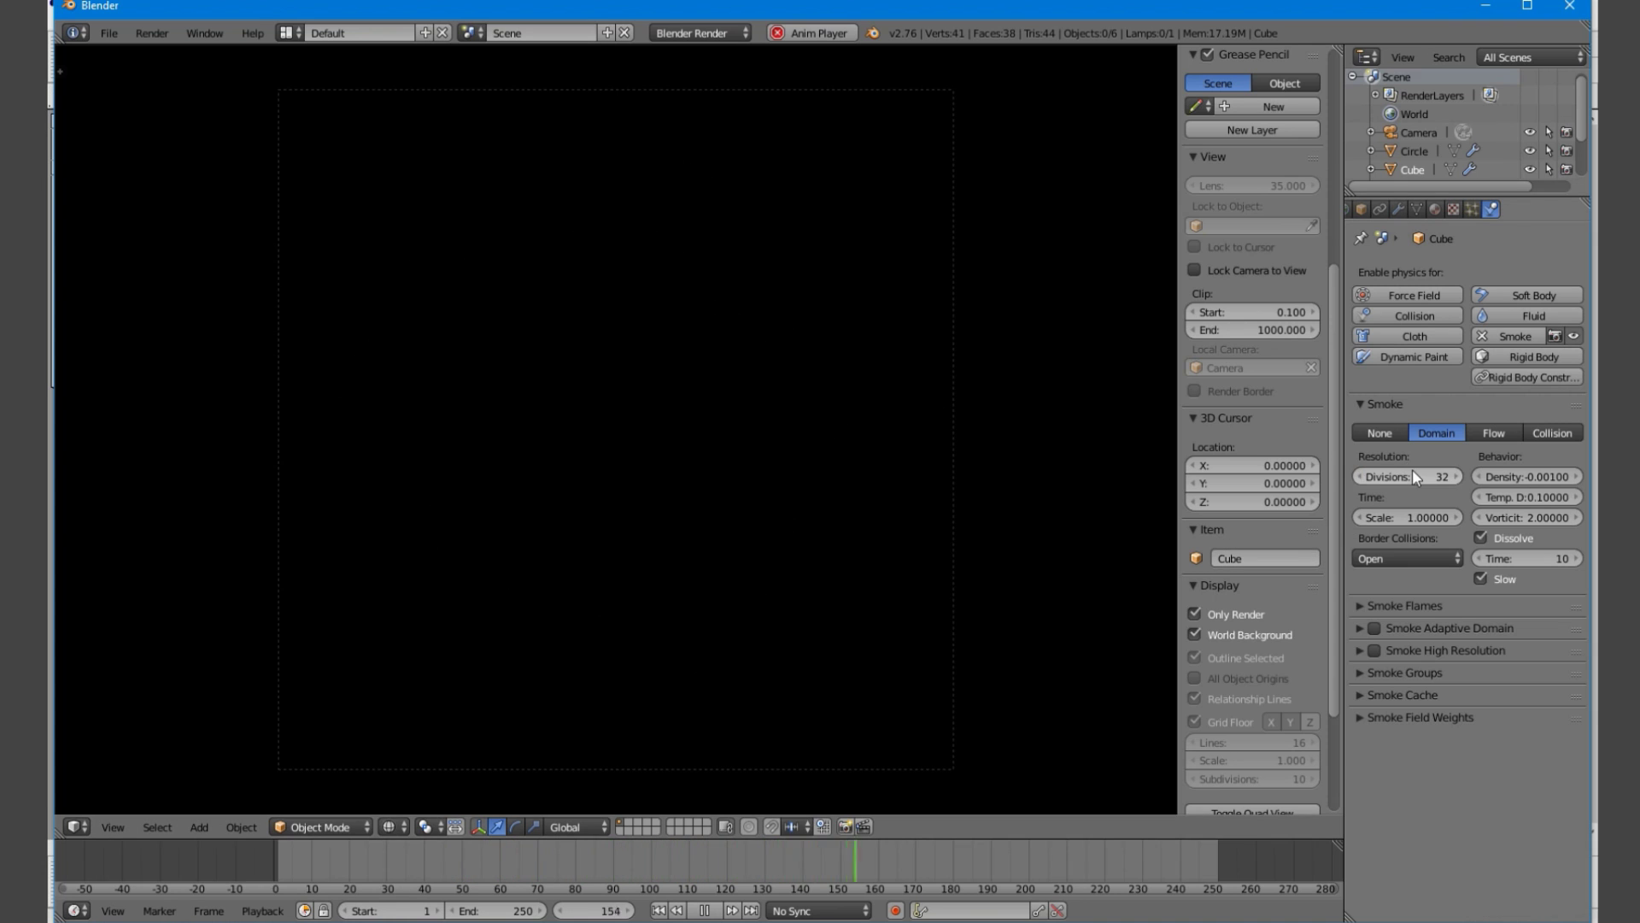
key("shift+Left")
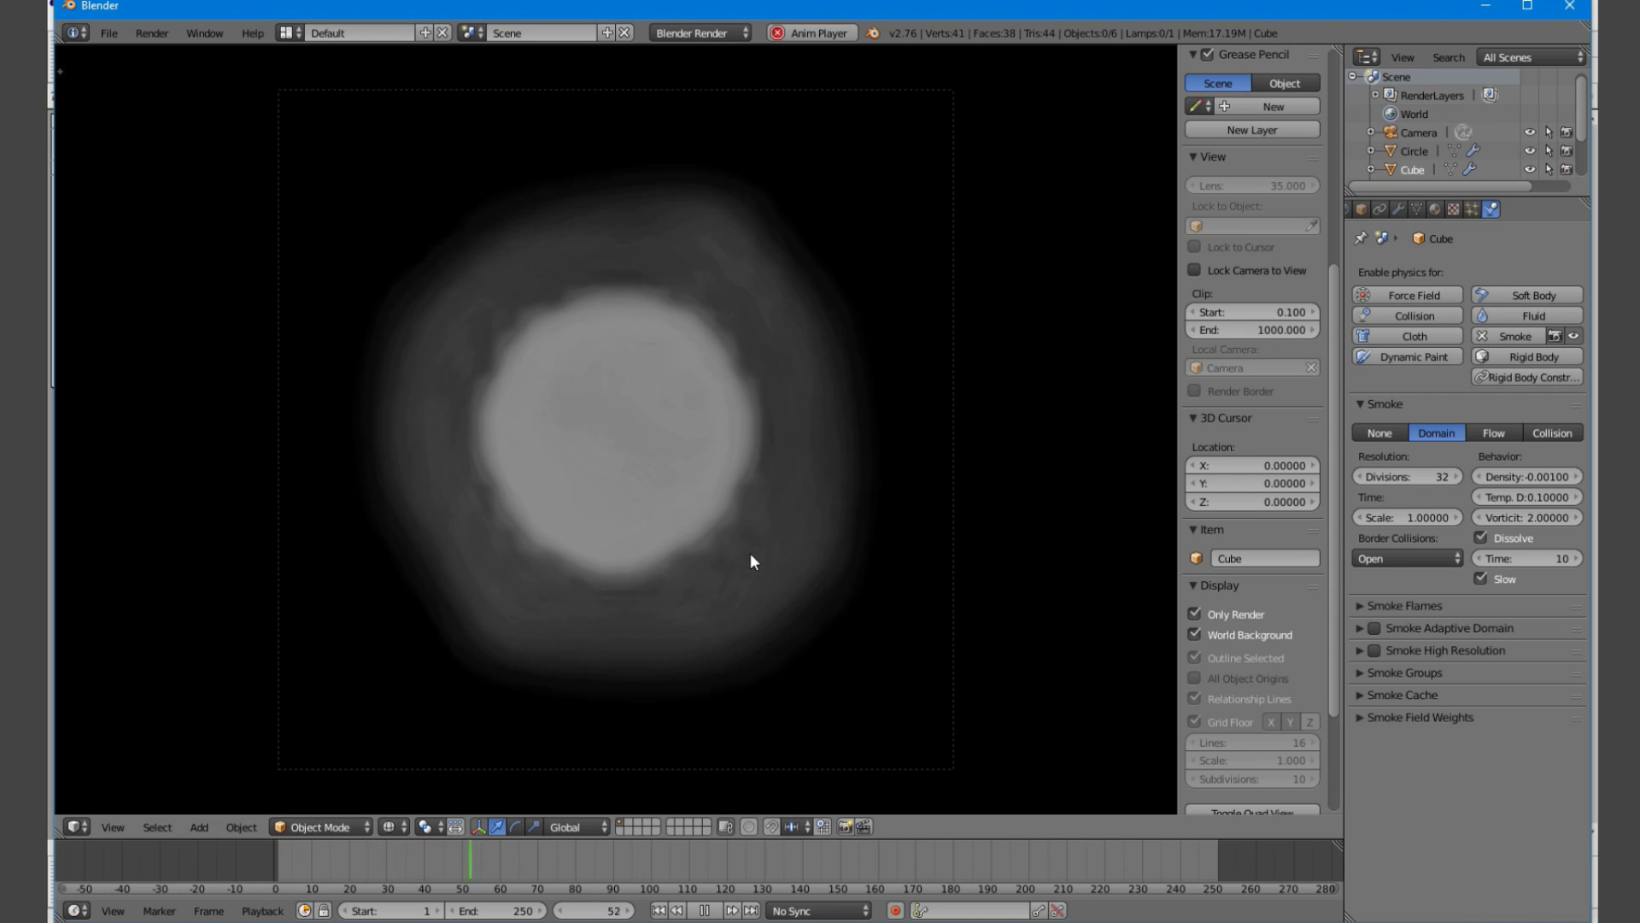
scroll(769, 598, "down", 2)
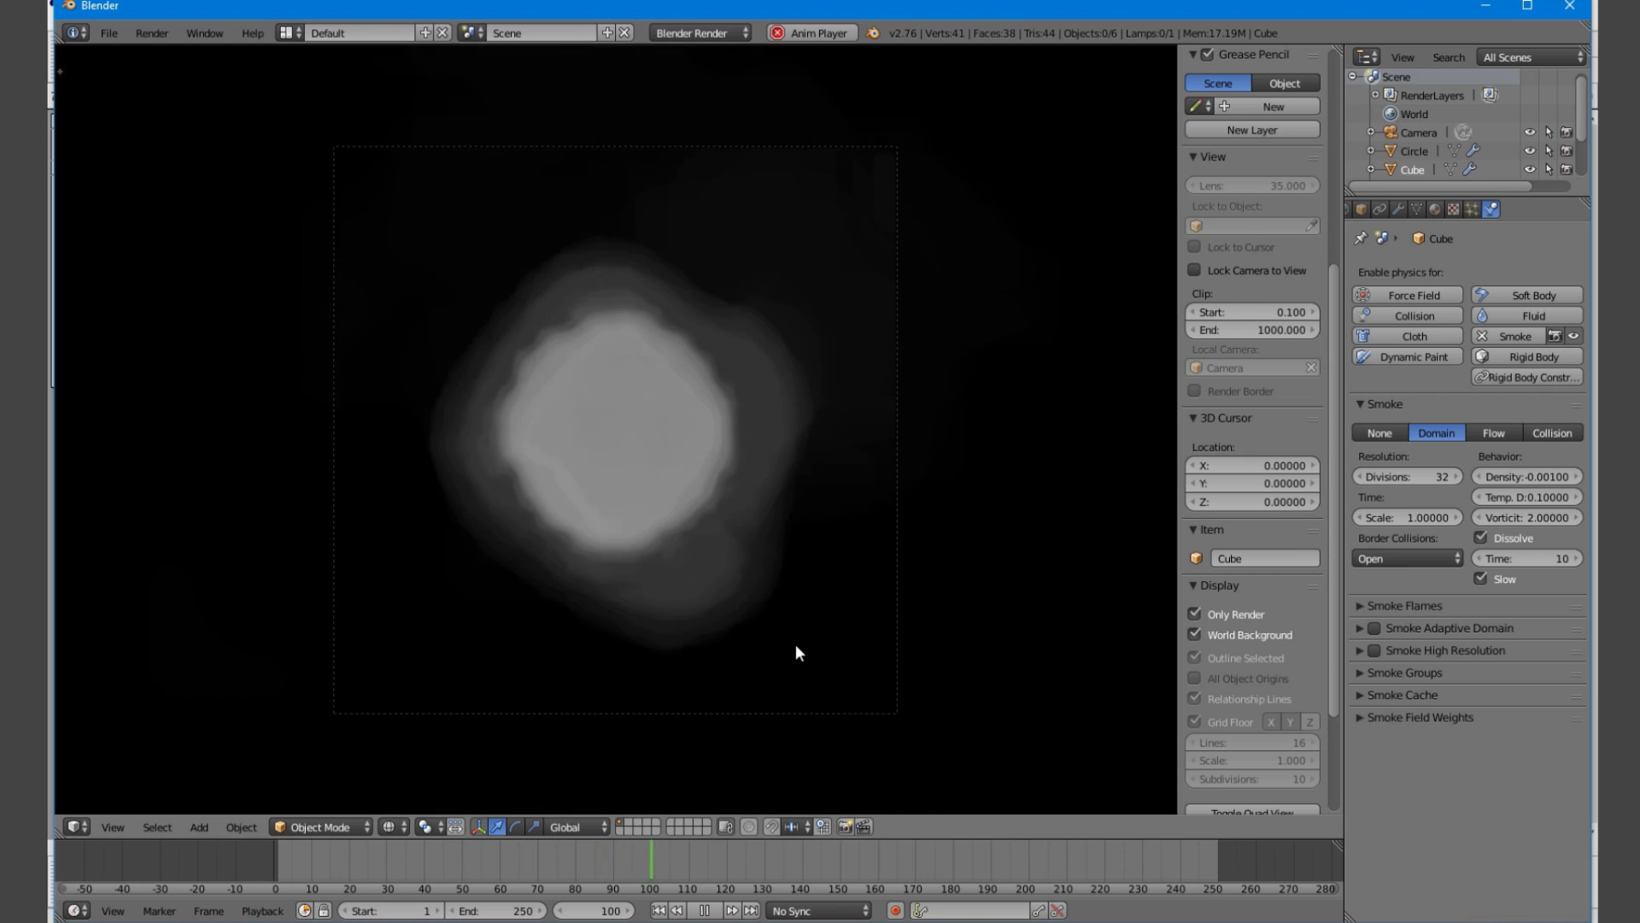
Select the camera and raise it along the global Z axis to frame the smoke from farther above
right_click(890, 716)
key("g")
key("z")
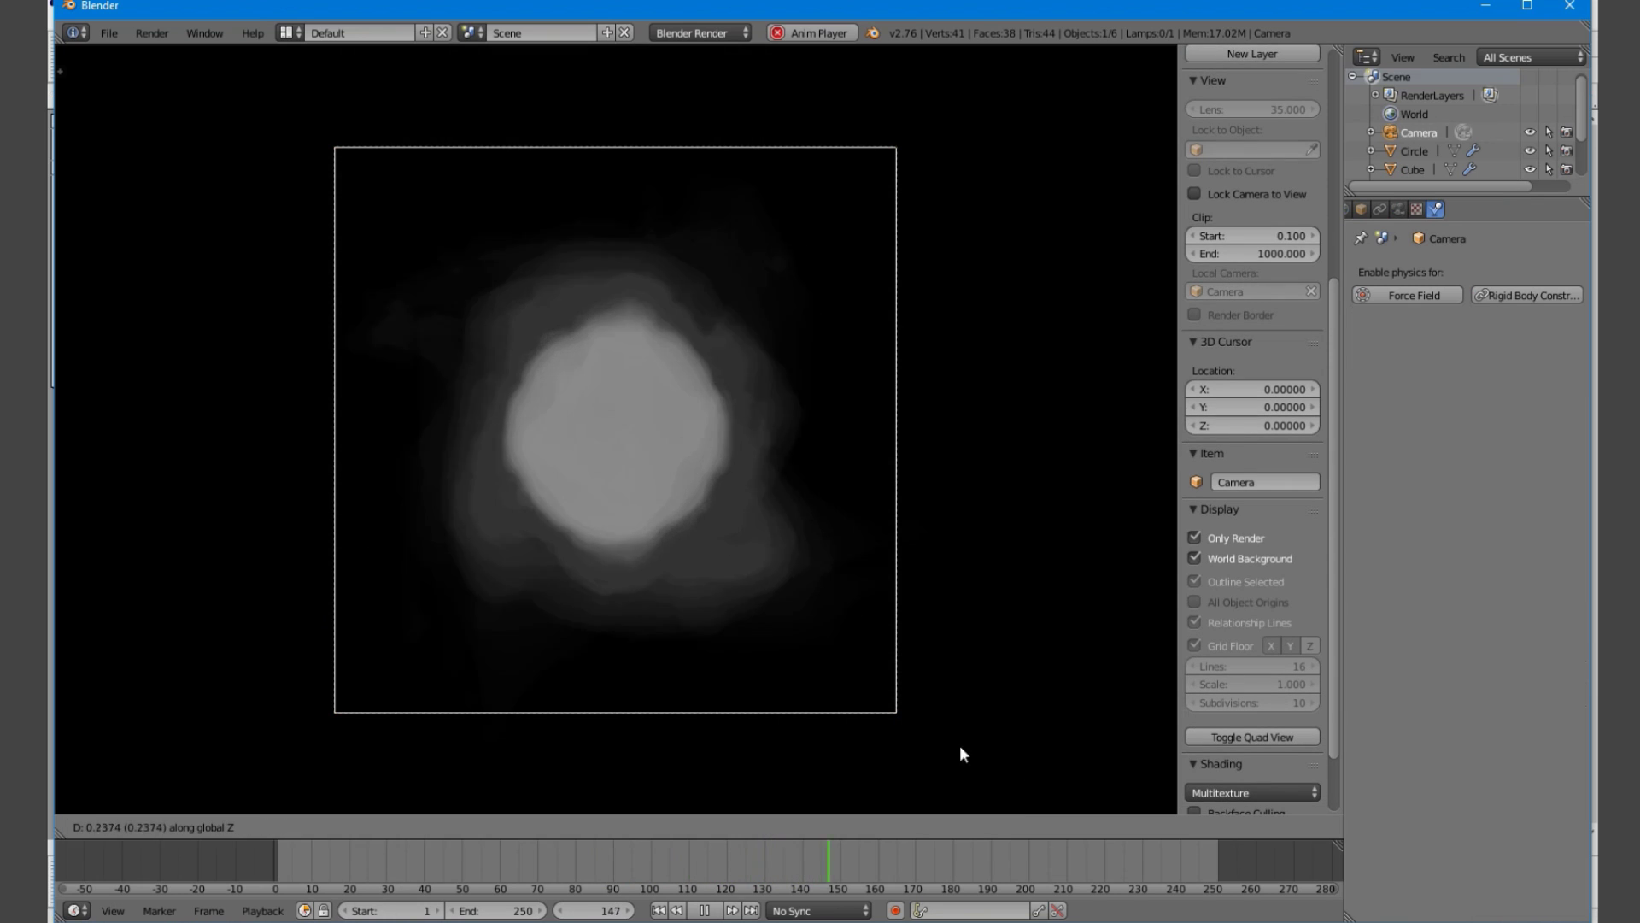
left_click(240, 779)
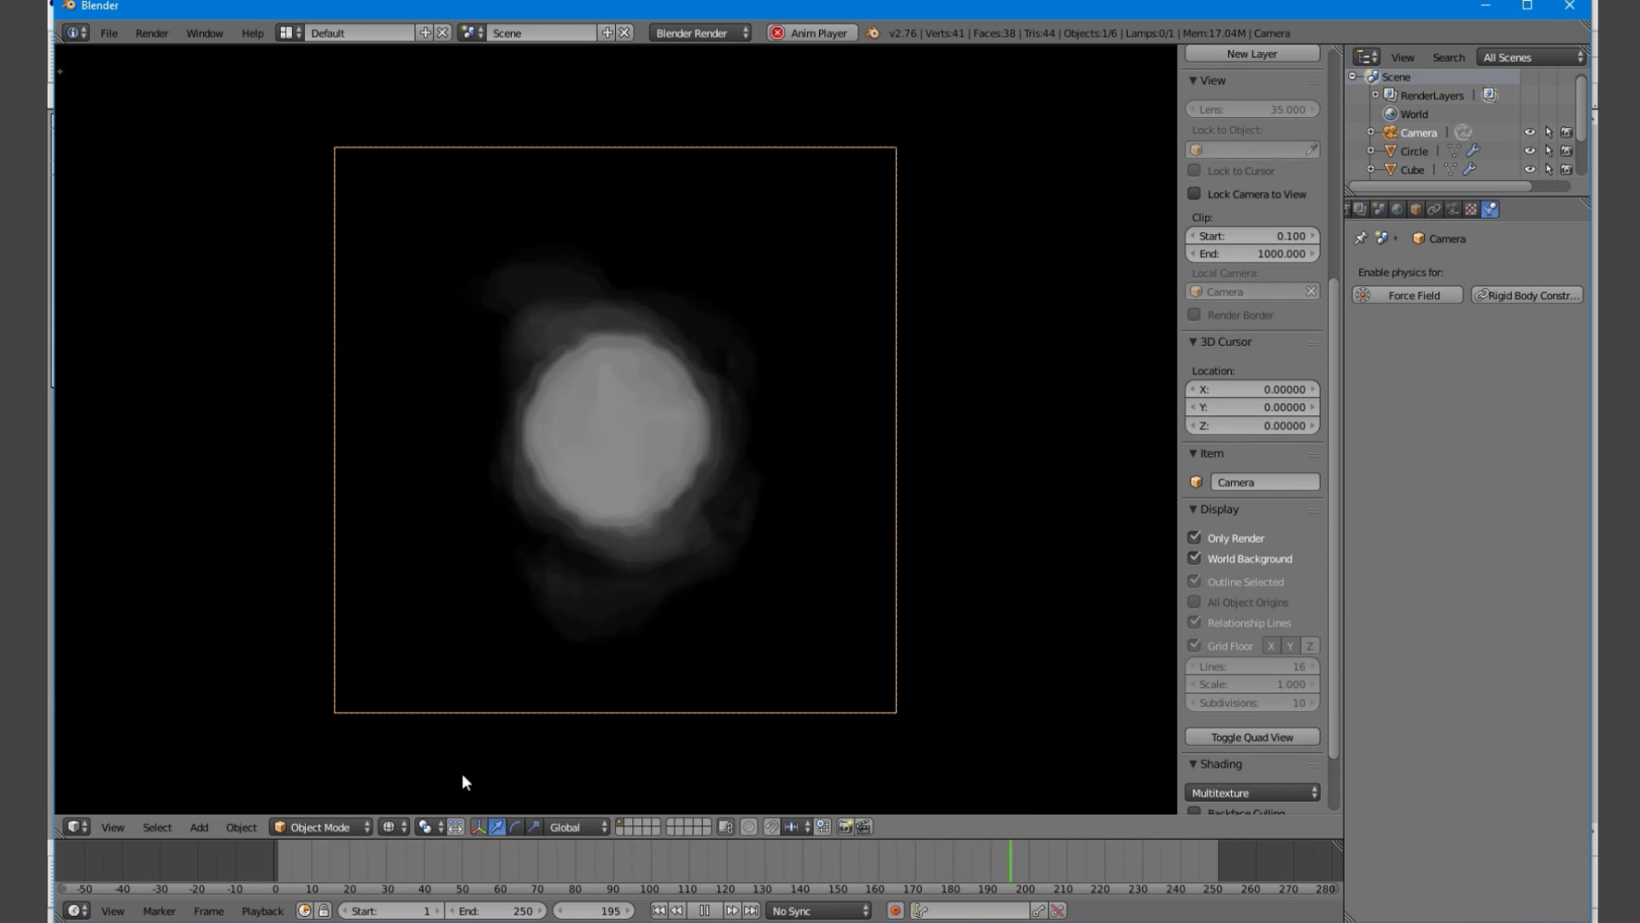
Select the smoke domain, examine the plume from the side in solid viewport shading, and deselect everything
right_click(654, 518)
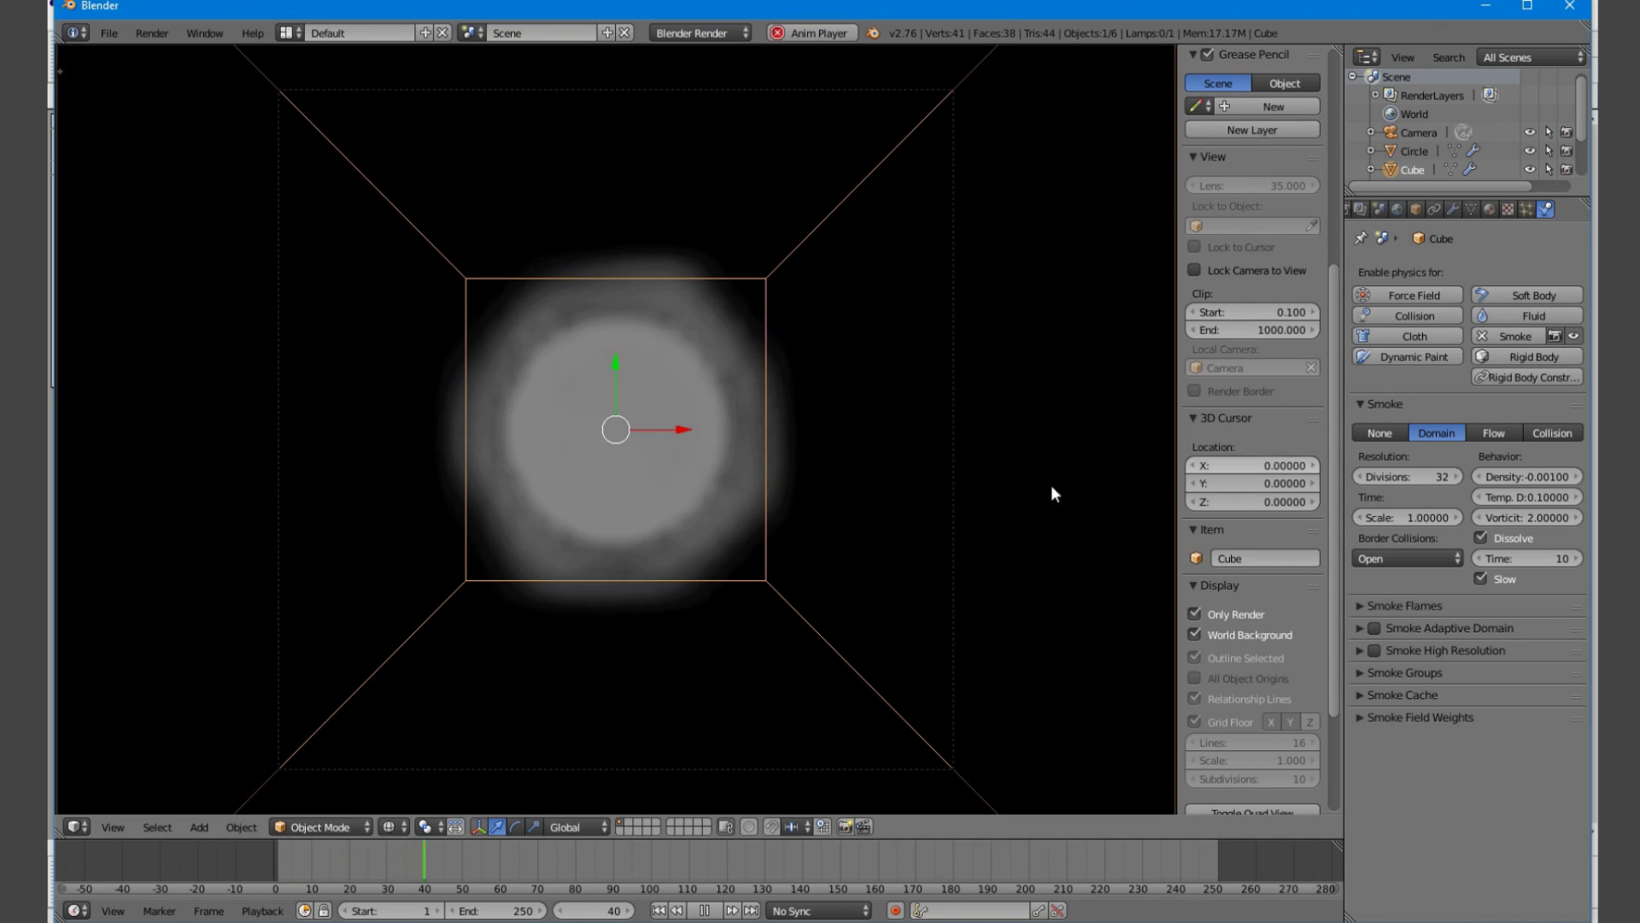
middle_click_drag(702, 412, 659, 577)
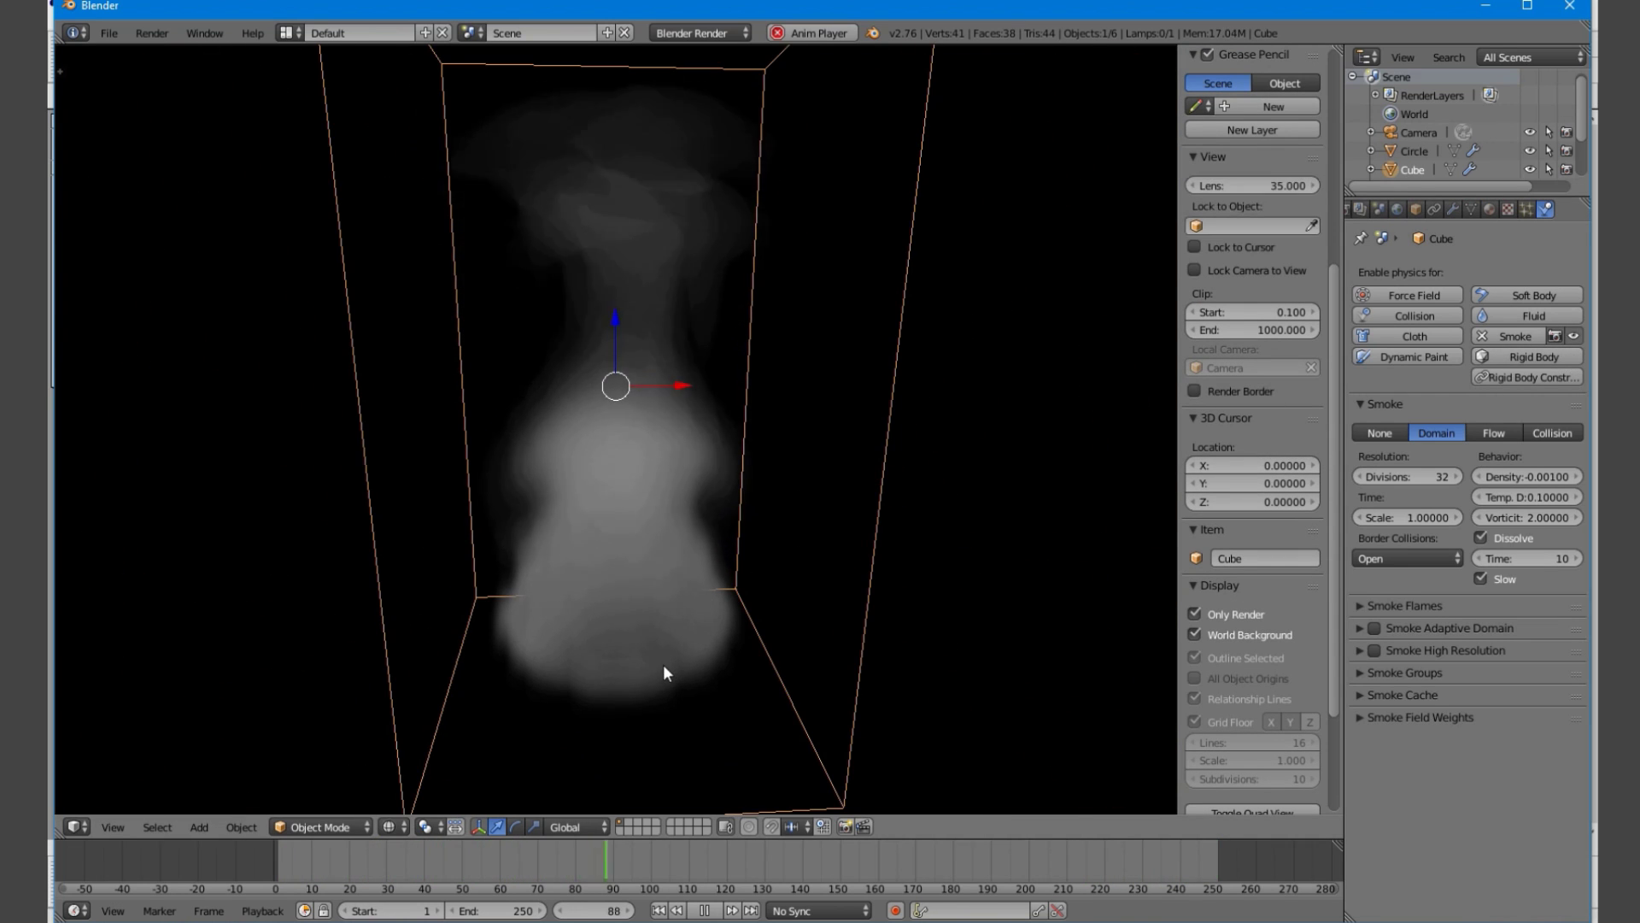
key("g")
right_click(692, 453)
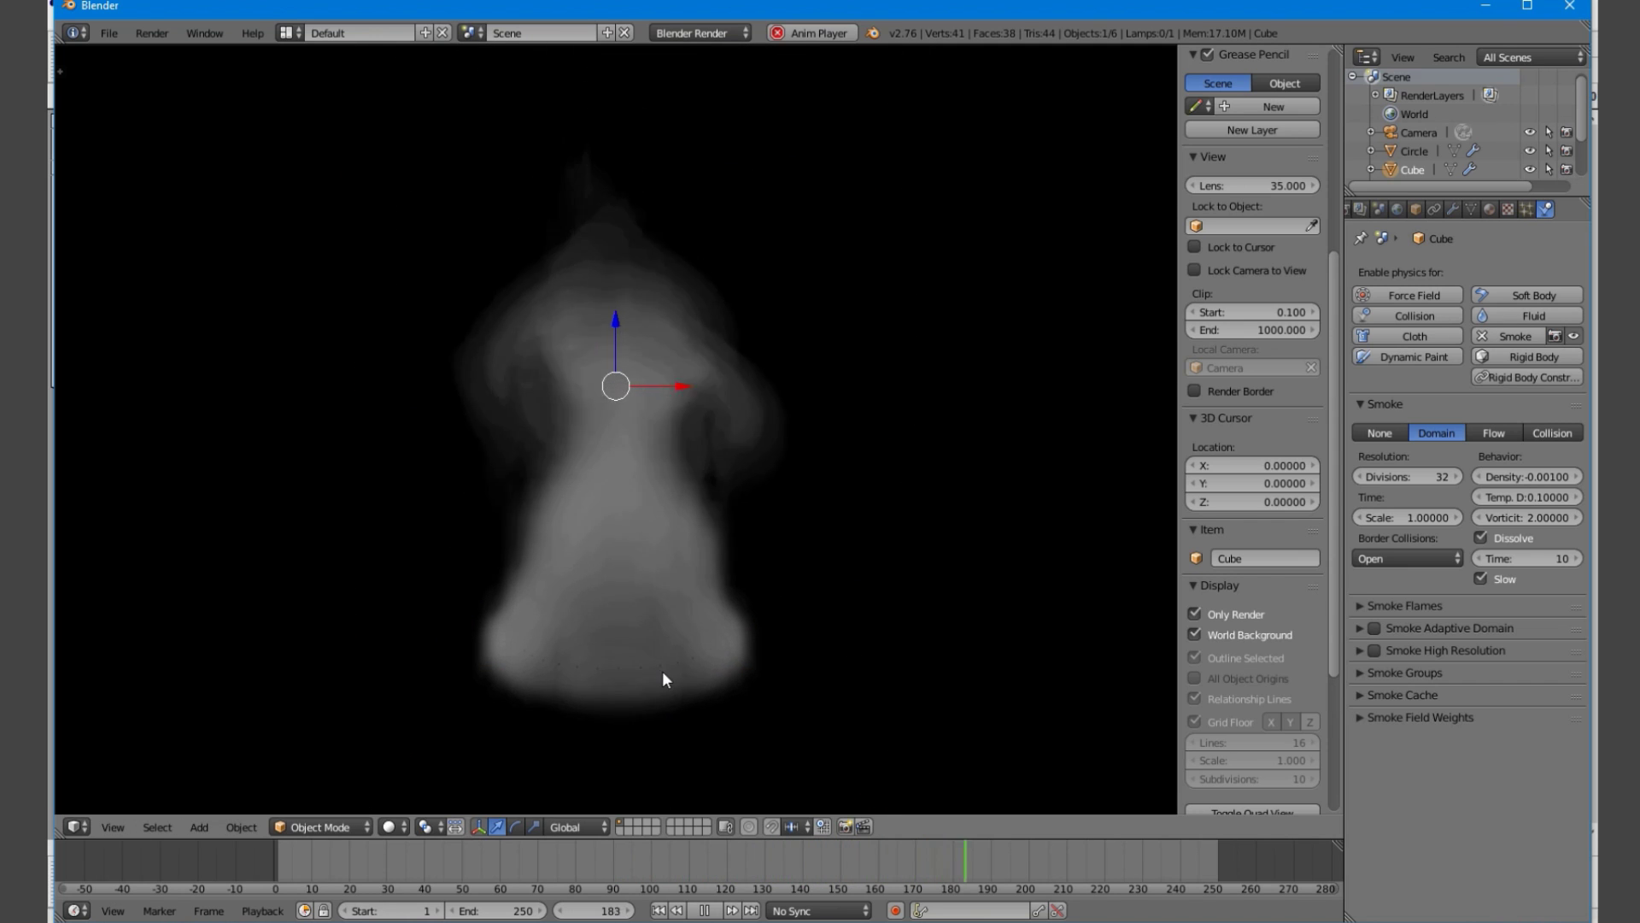
key("a")
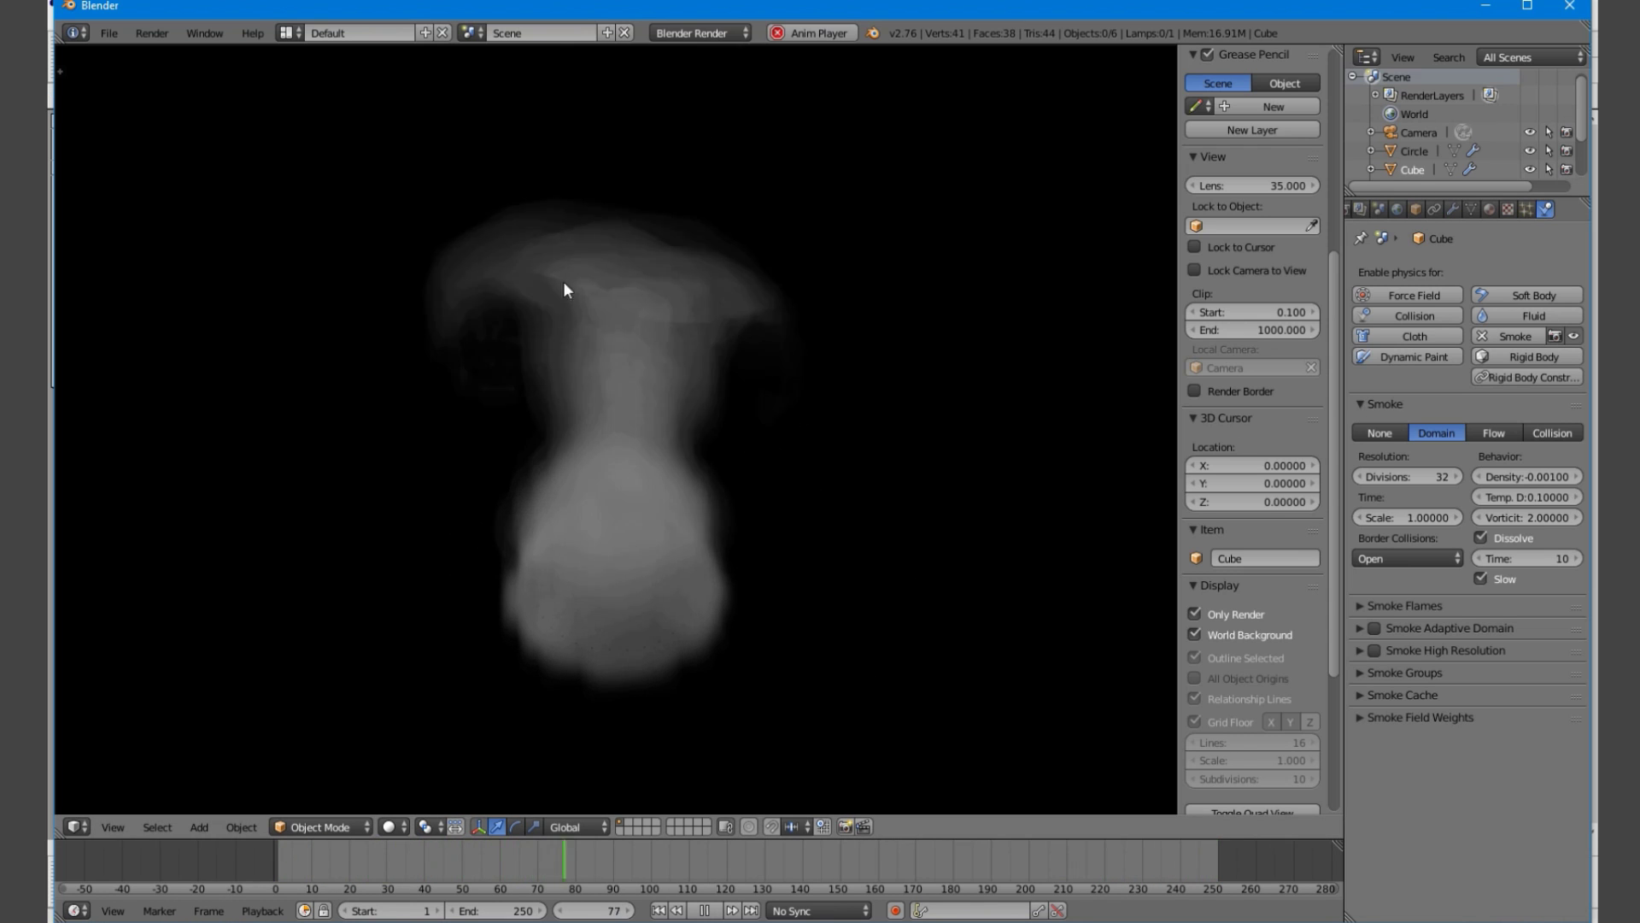
Return to the camera view, stop the playback and go back to frame 1
left_click(116, 828)
left_click(150, 763)
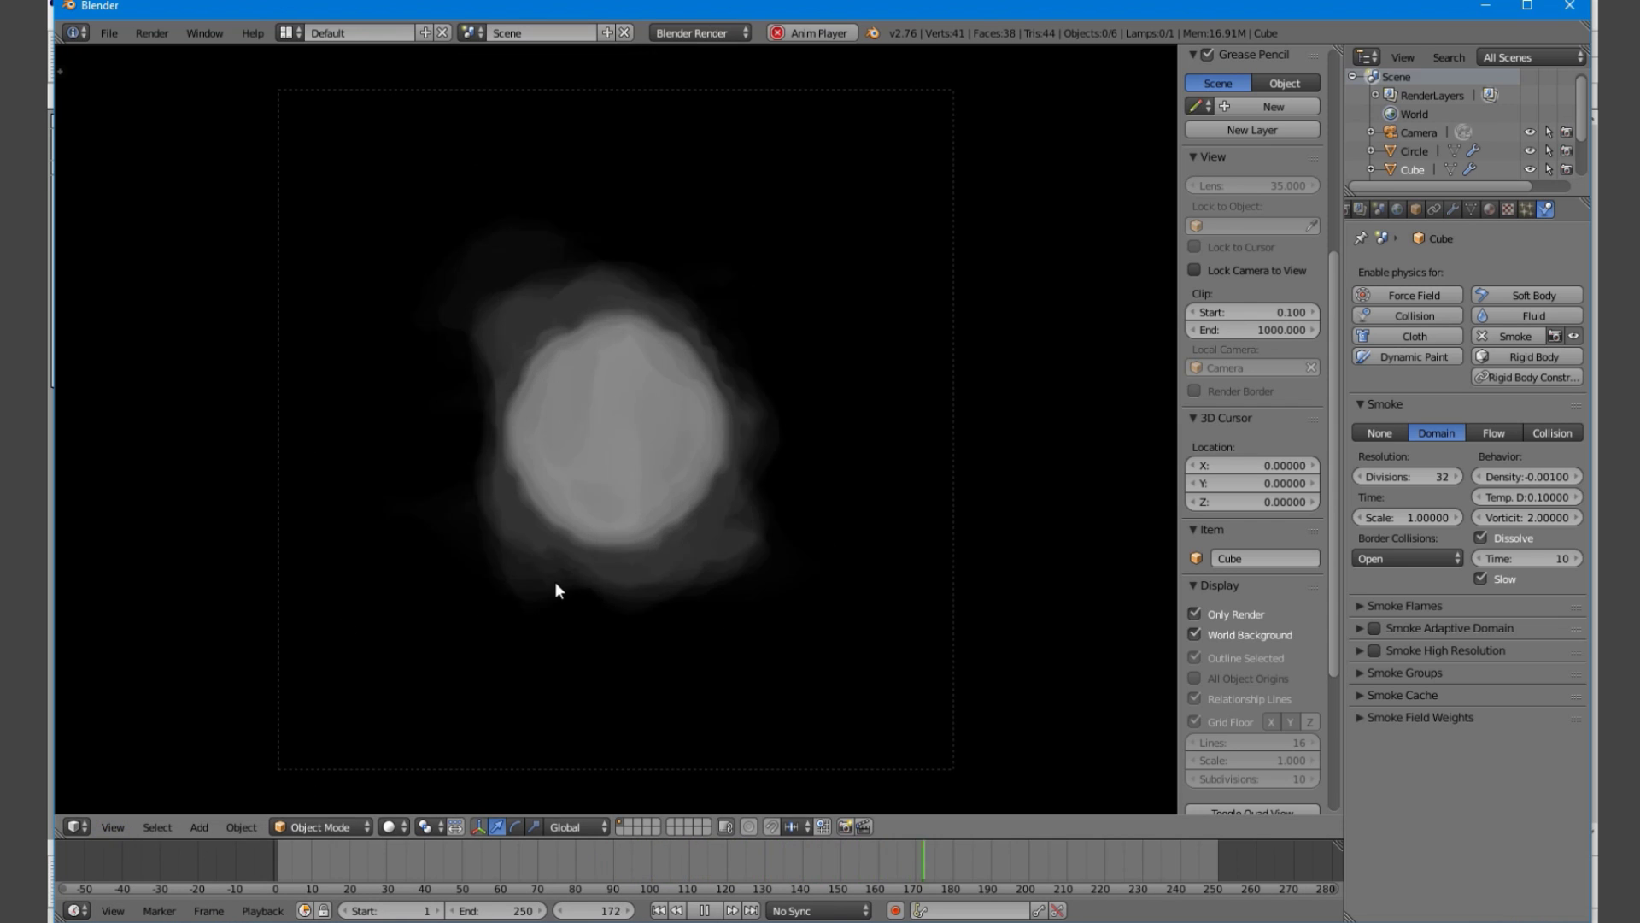
key("alt+a")
key("shift+Left")
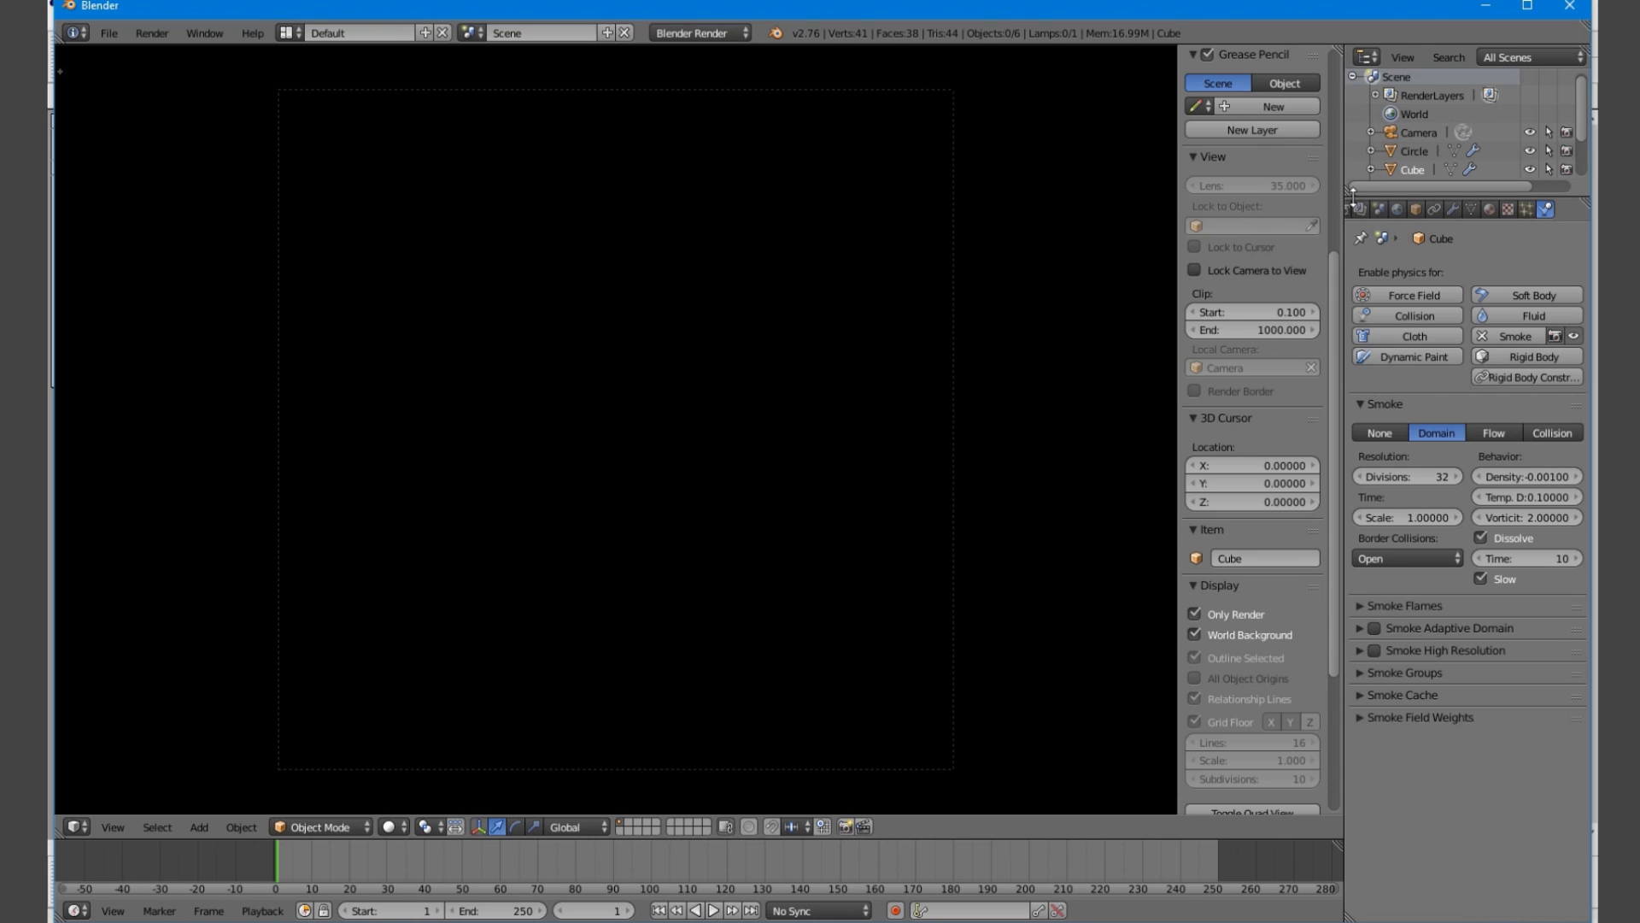
Create a folder named Smoke Render on the Desktop and set it as the render output path
middle_click_drag(1381, 209, 1479, 209)
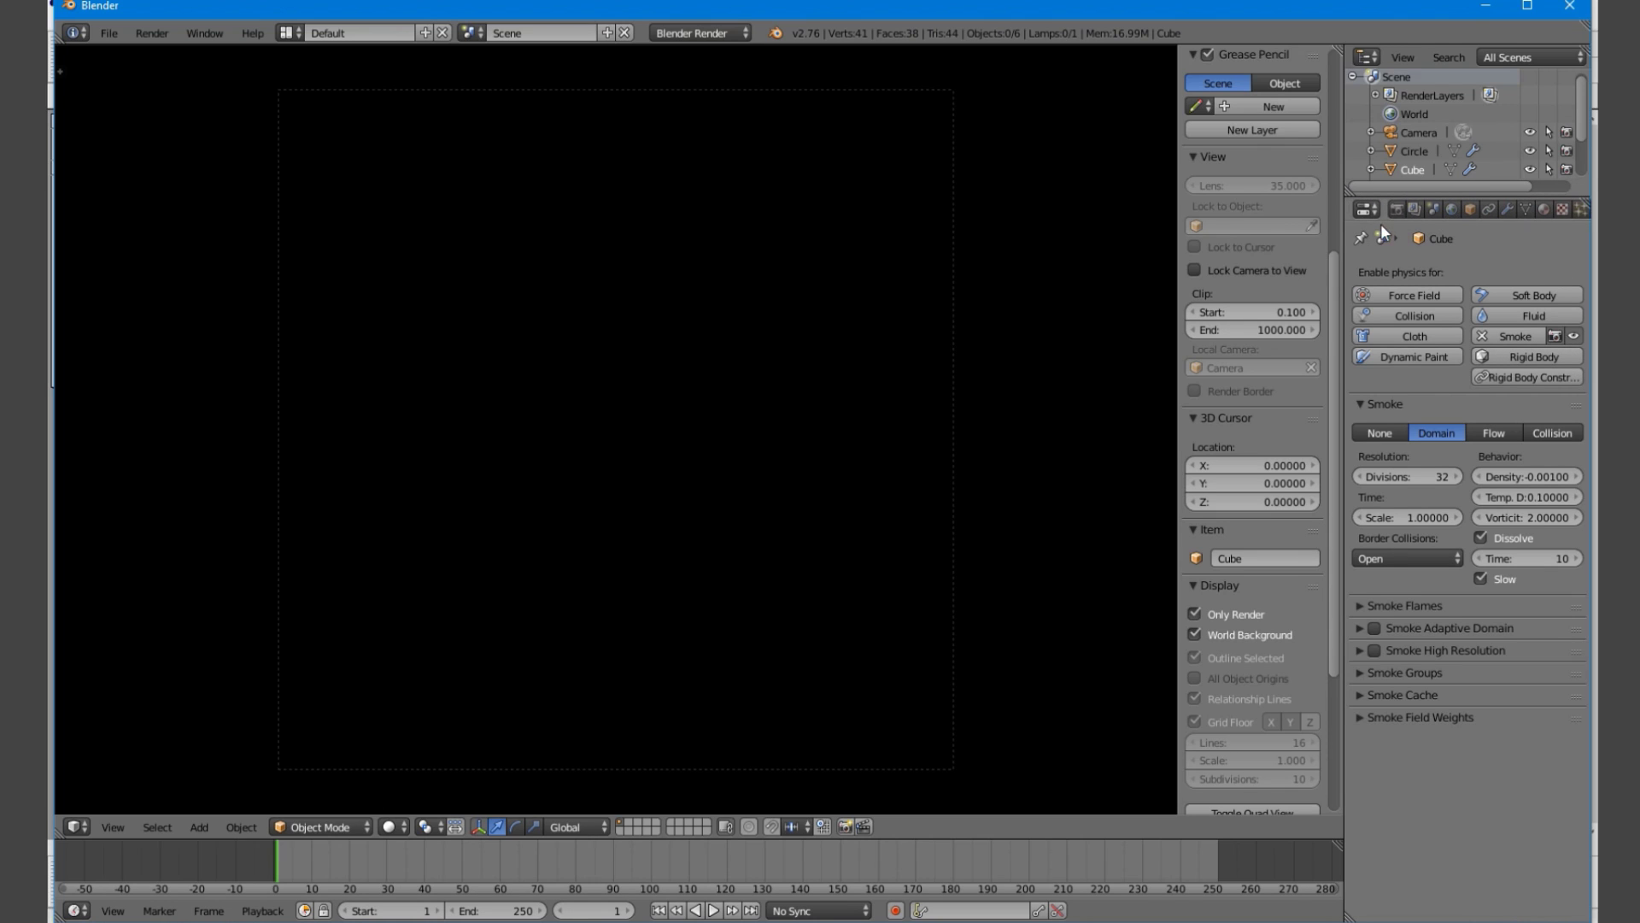
left_click(1397, 208)
scroll(1484, 494, "down", 1)
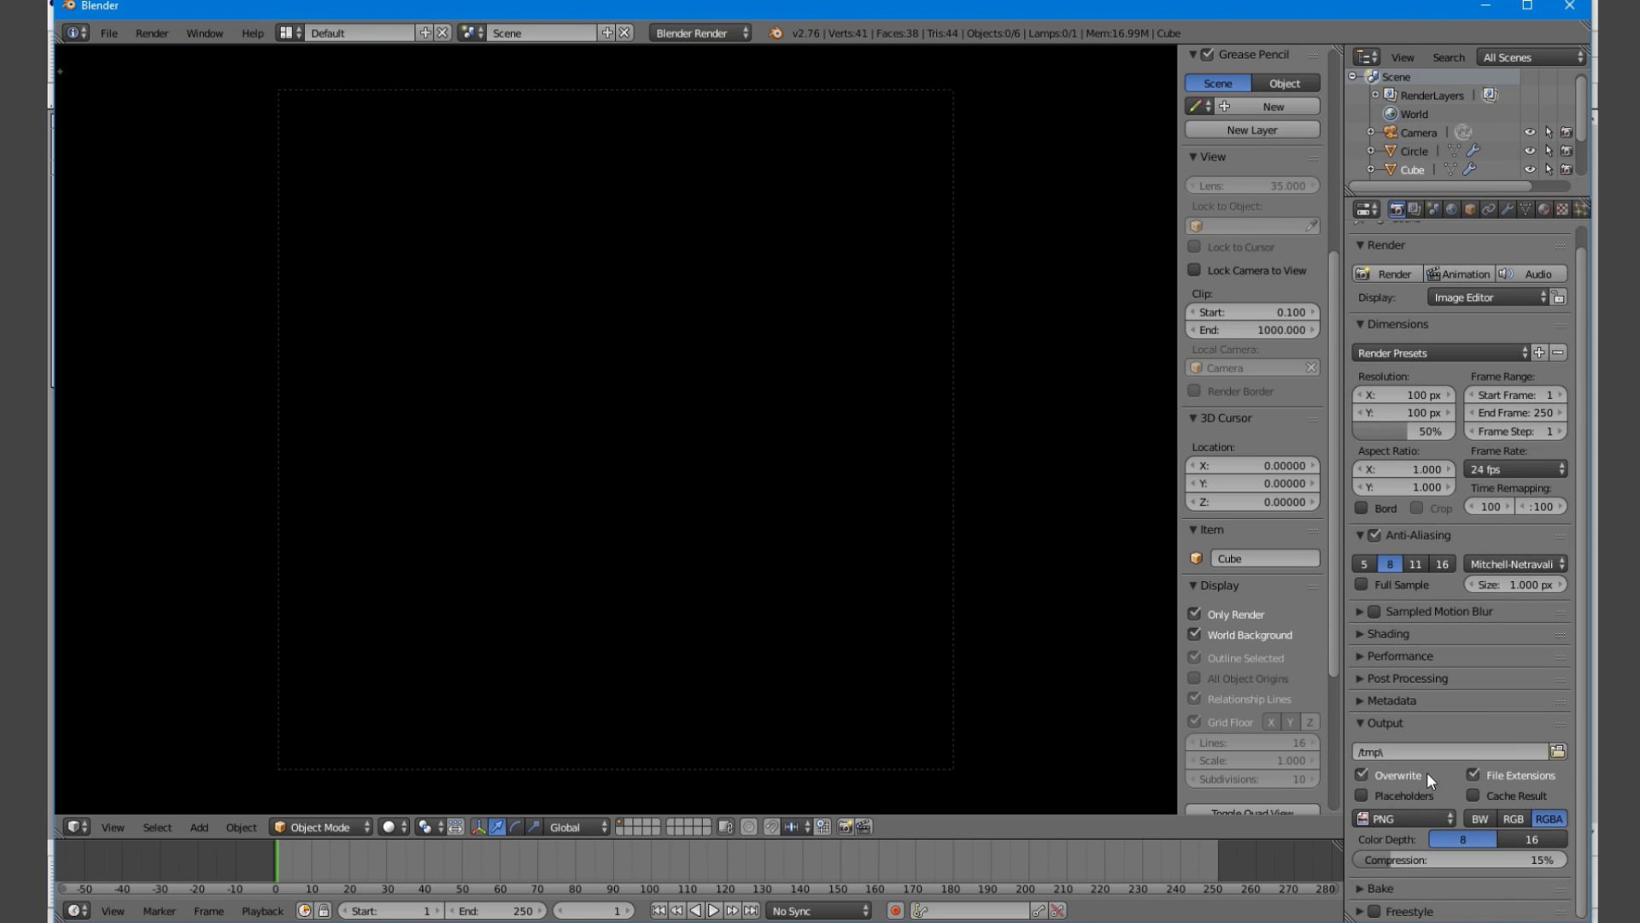
left_click(1558, 750)
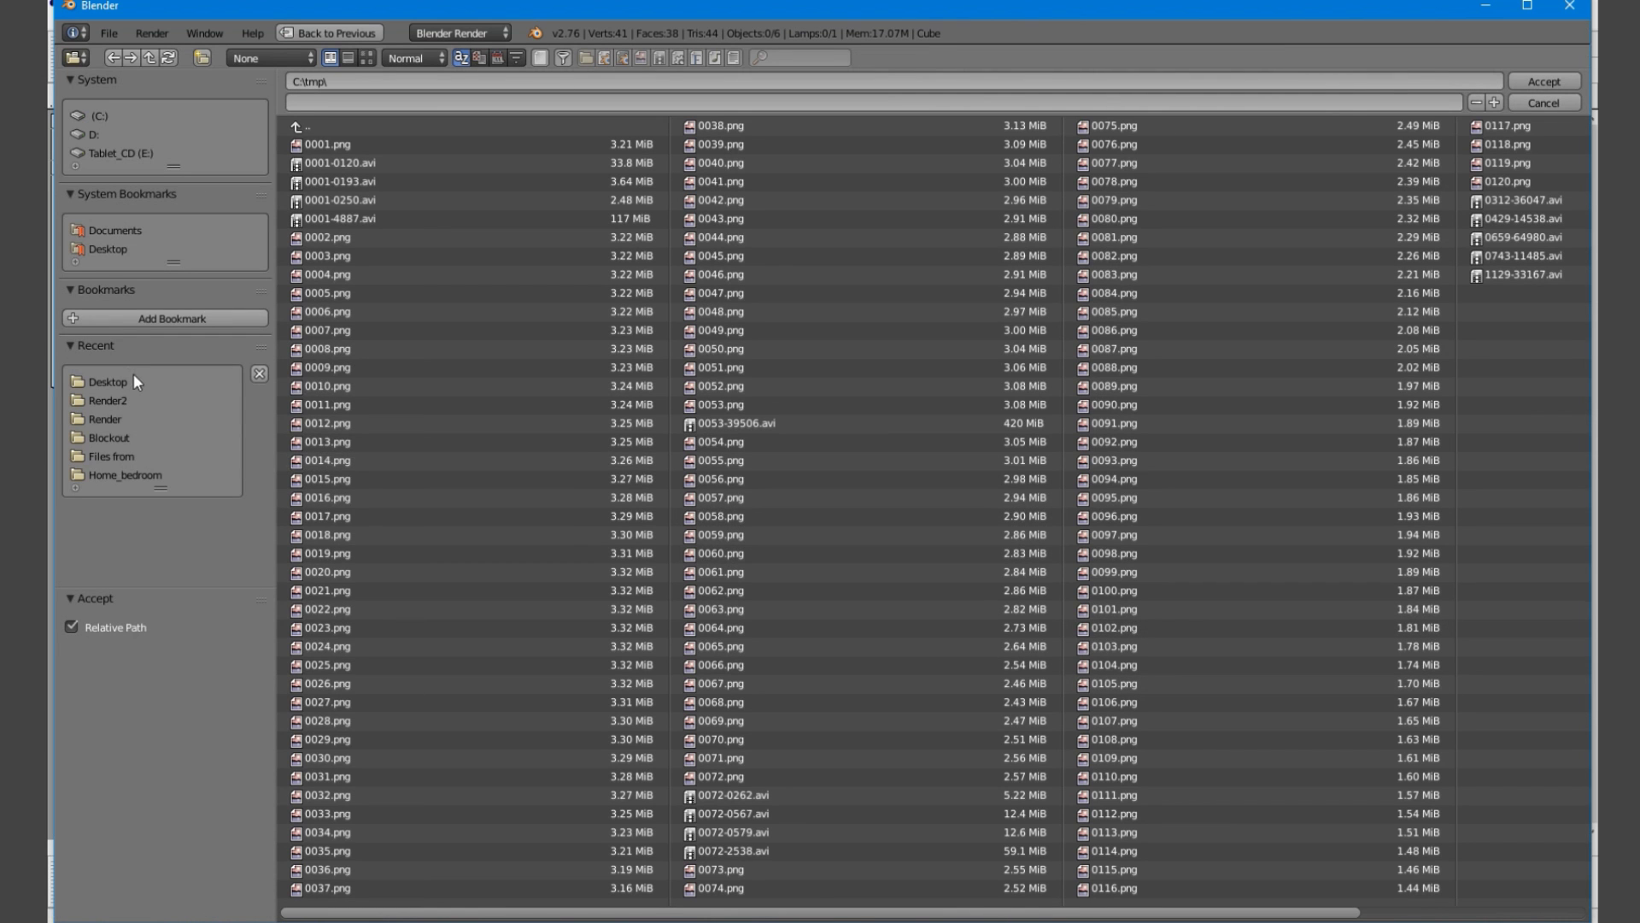
left_click(129, 246)
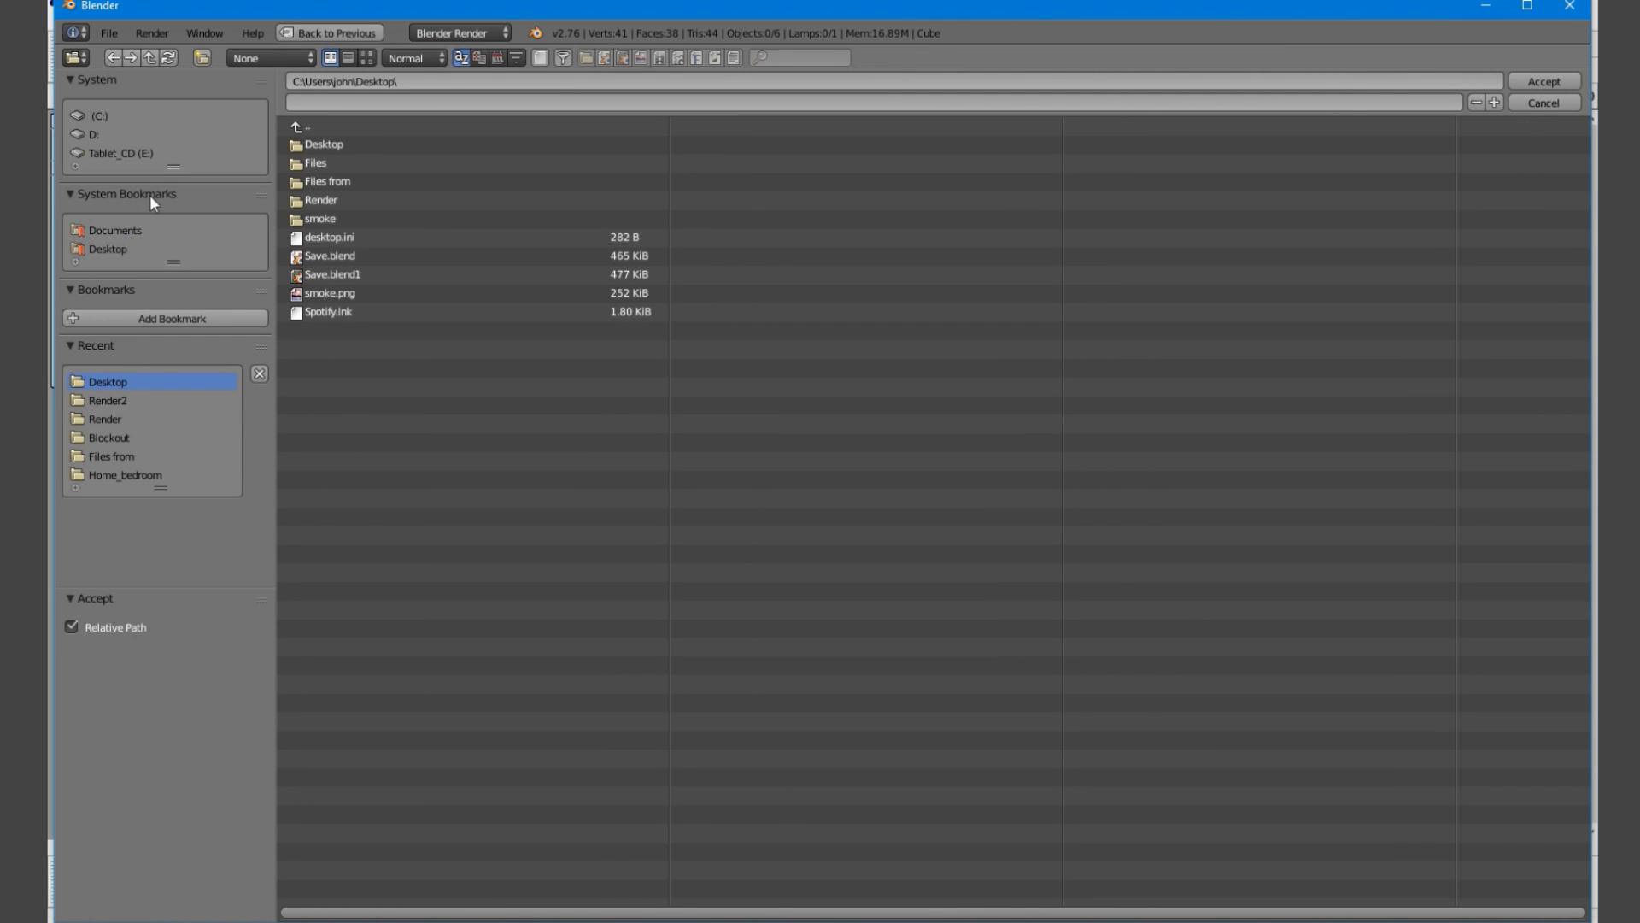
left_click(208, 58)
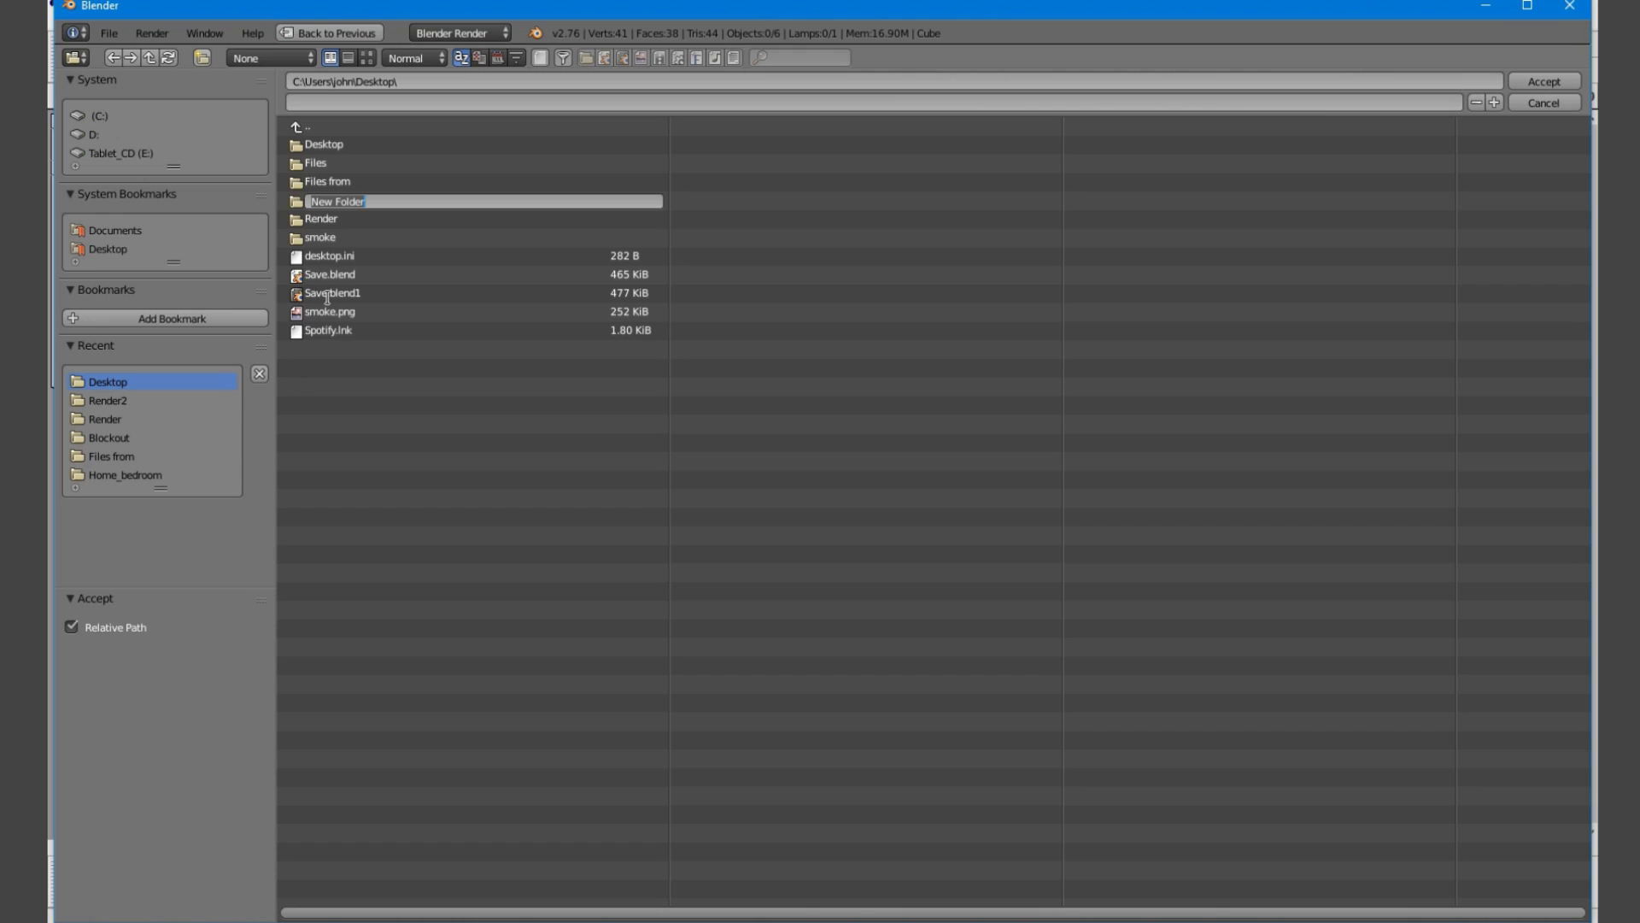
type("Smok")
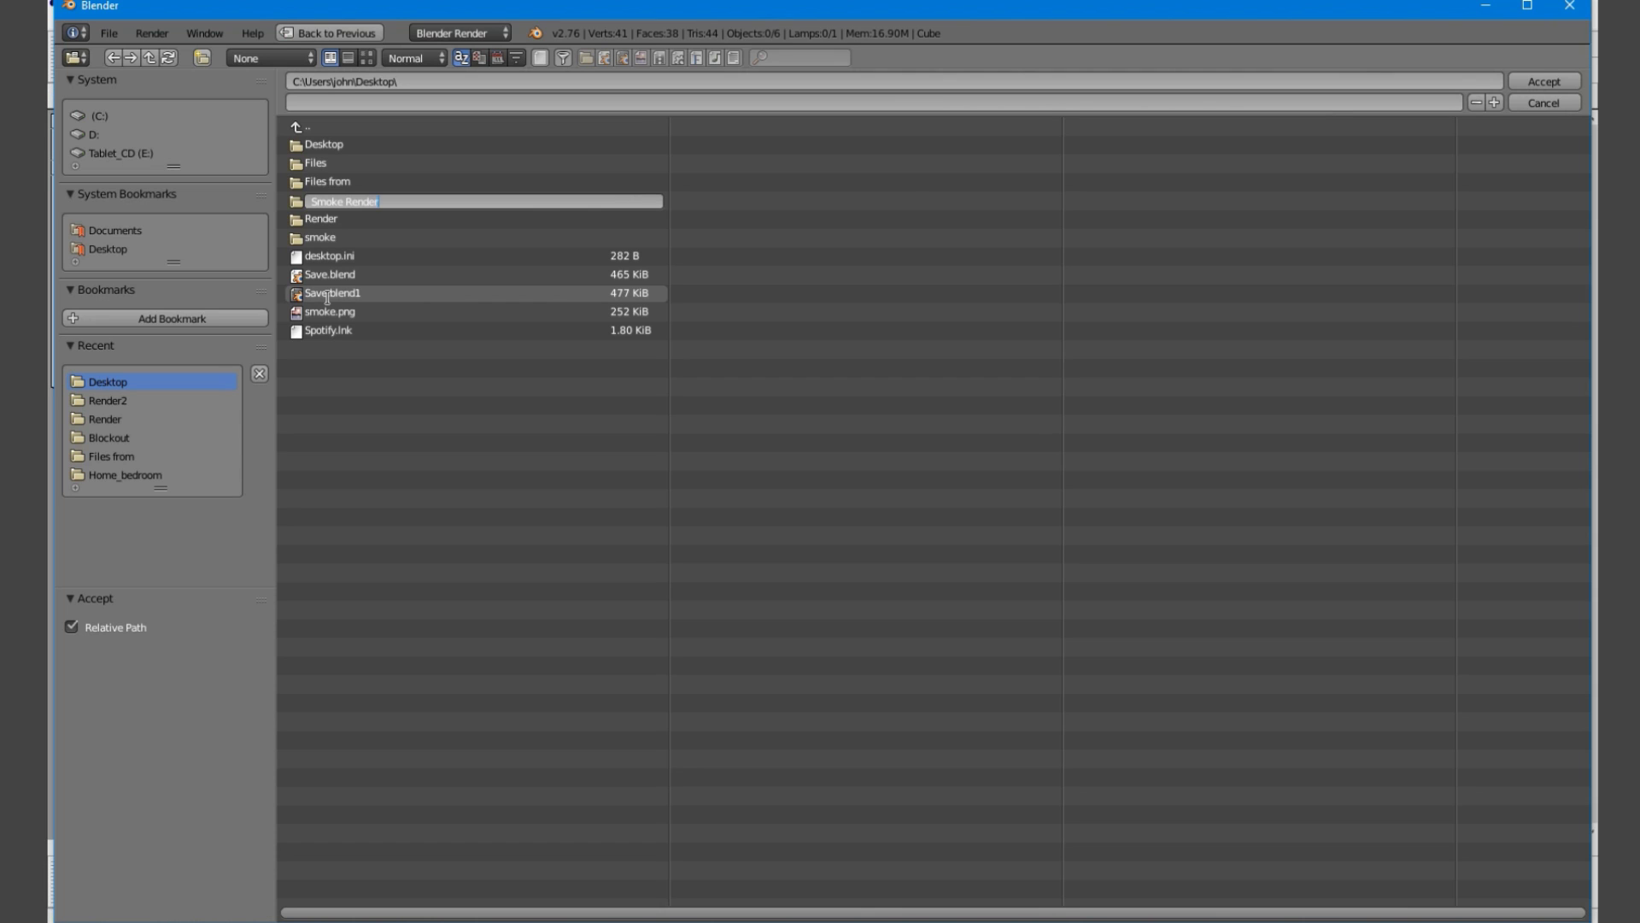
type("e Render")
key("Return")
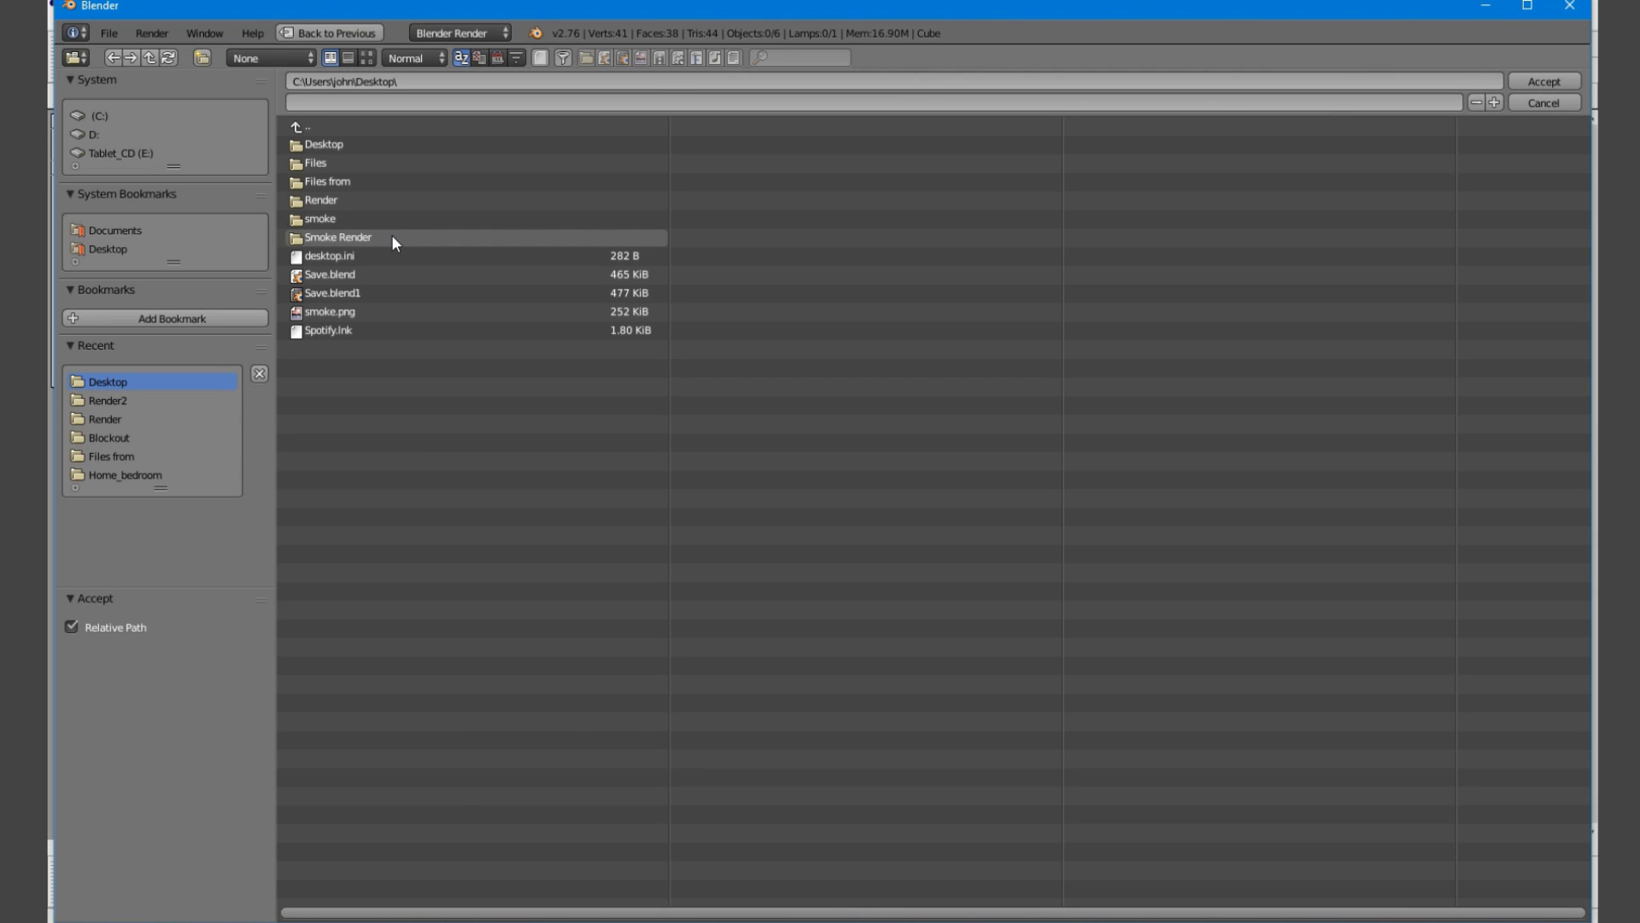
left_click(359, 237)
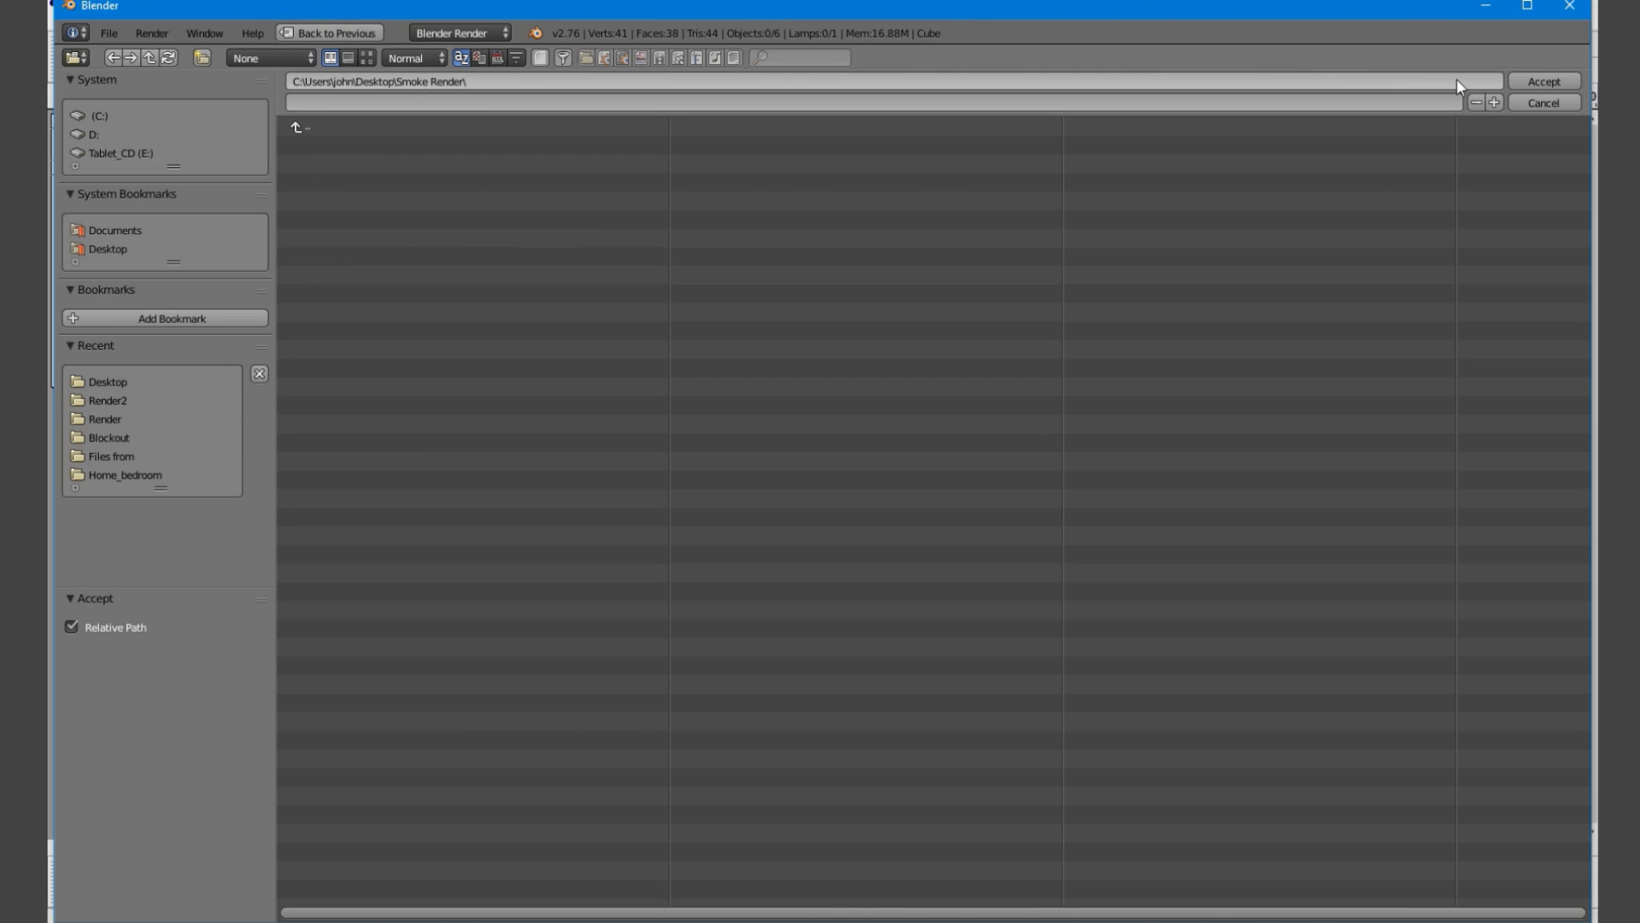
left_click(1546, 80)
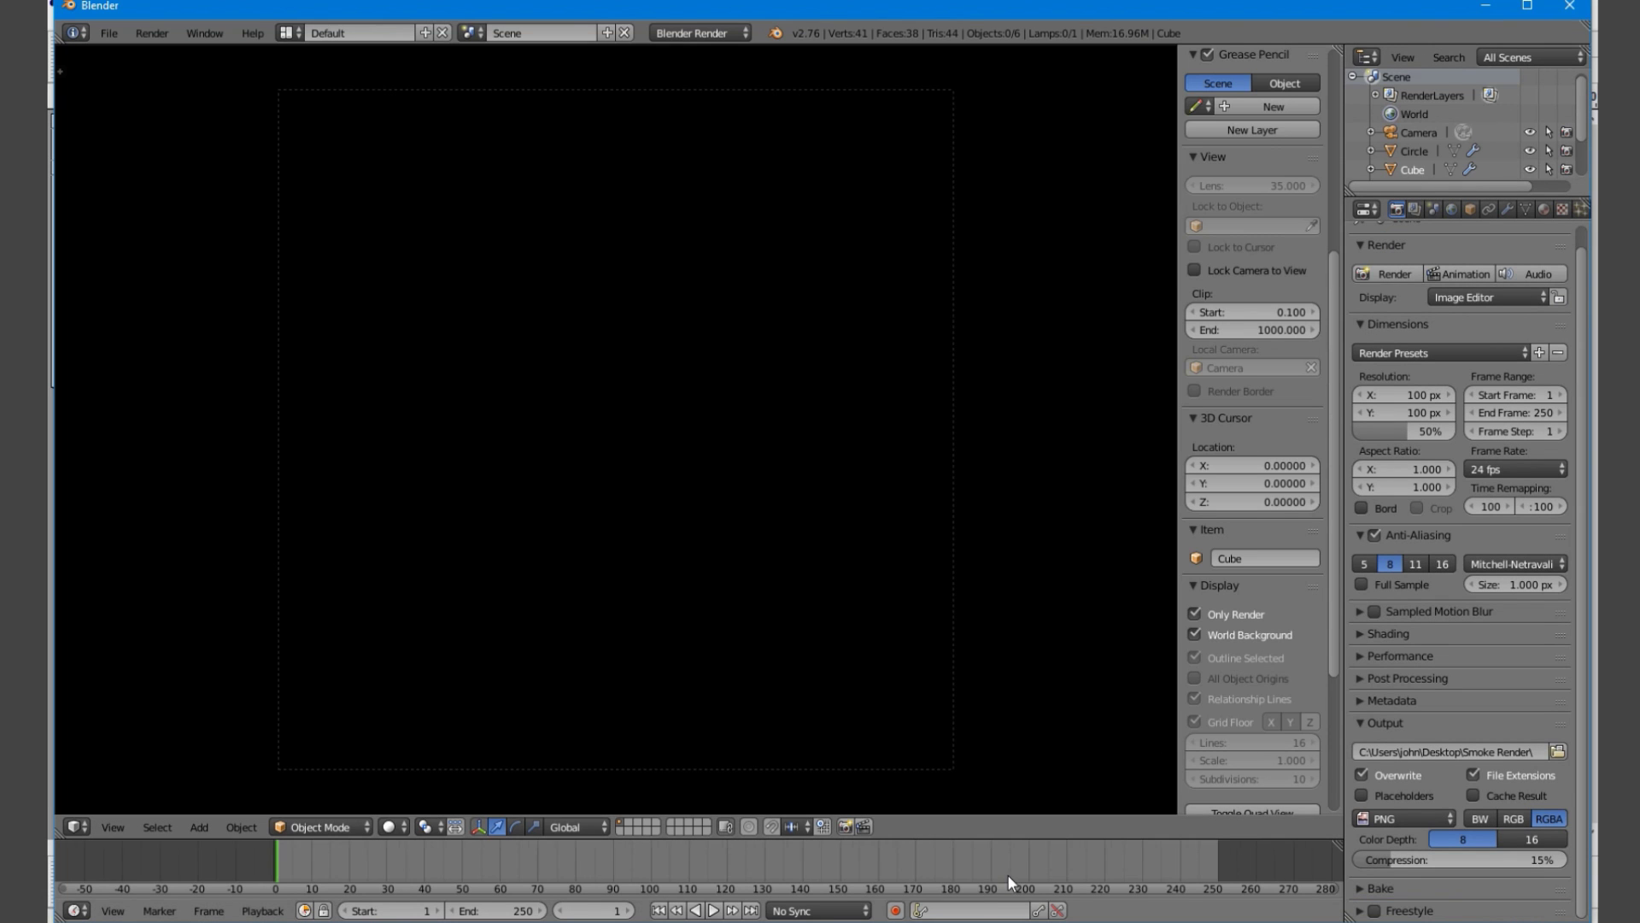
Set the render resolution percentage to 100% and make a test render of frame 1
scroll(1068, 871, "down", 2)
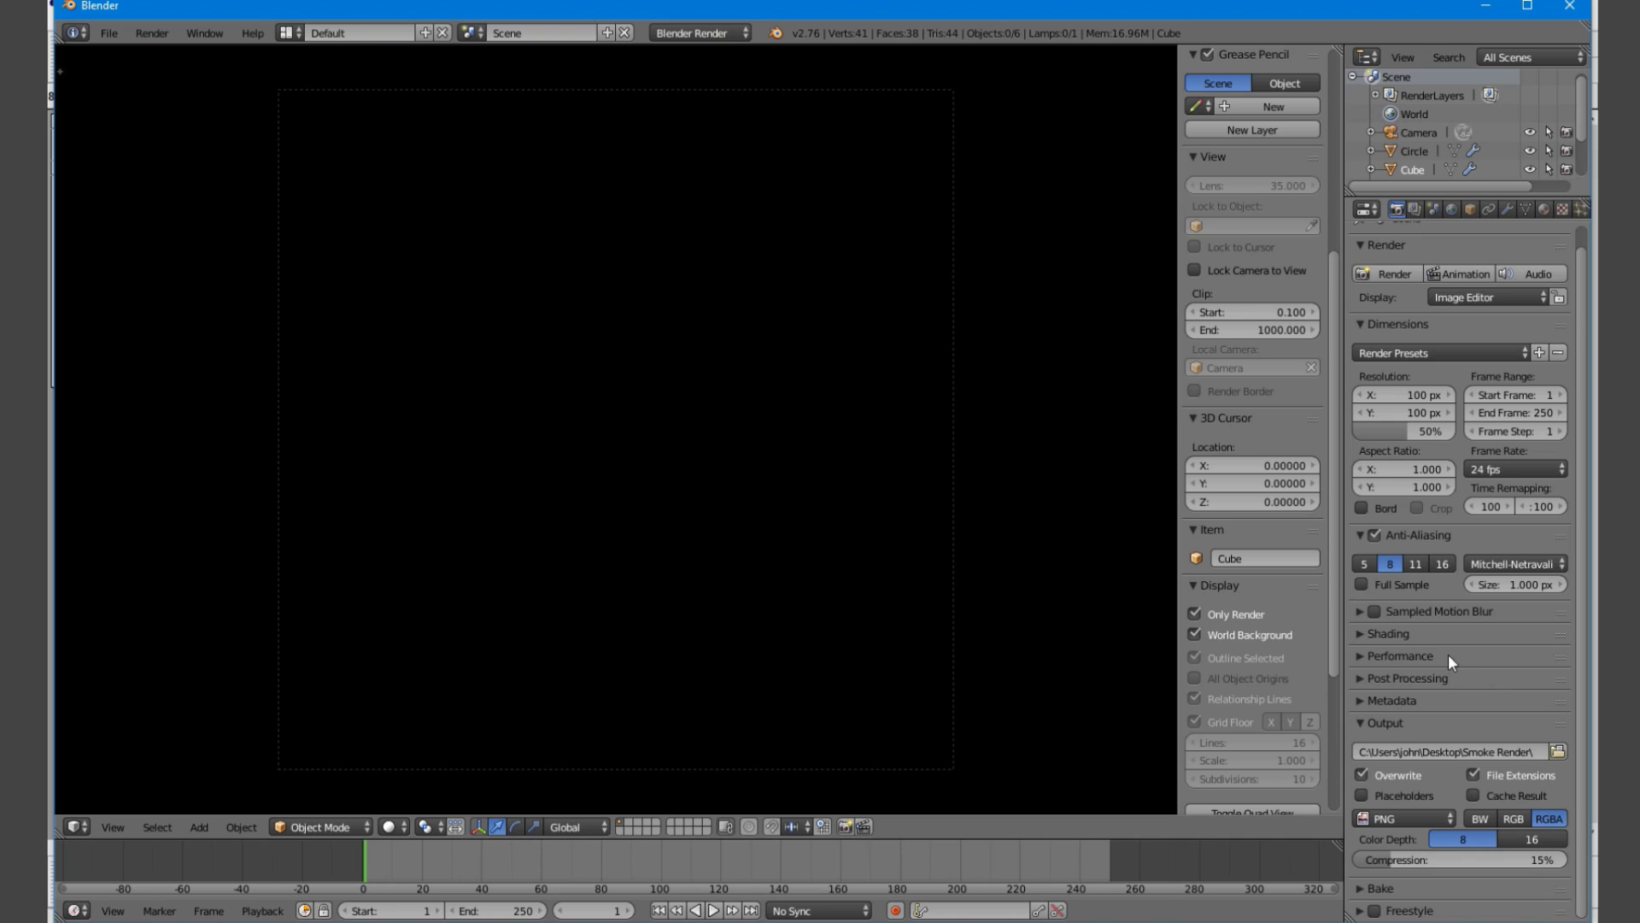
scroll(1448, 653, "up", 1)
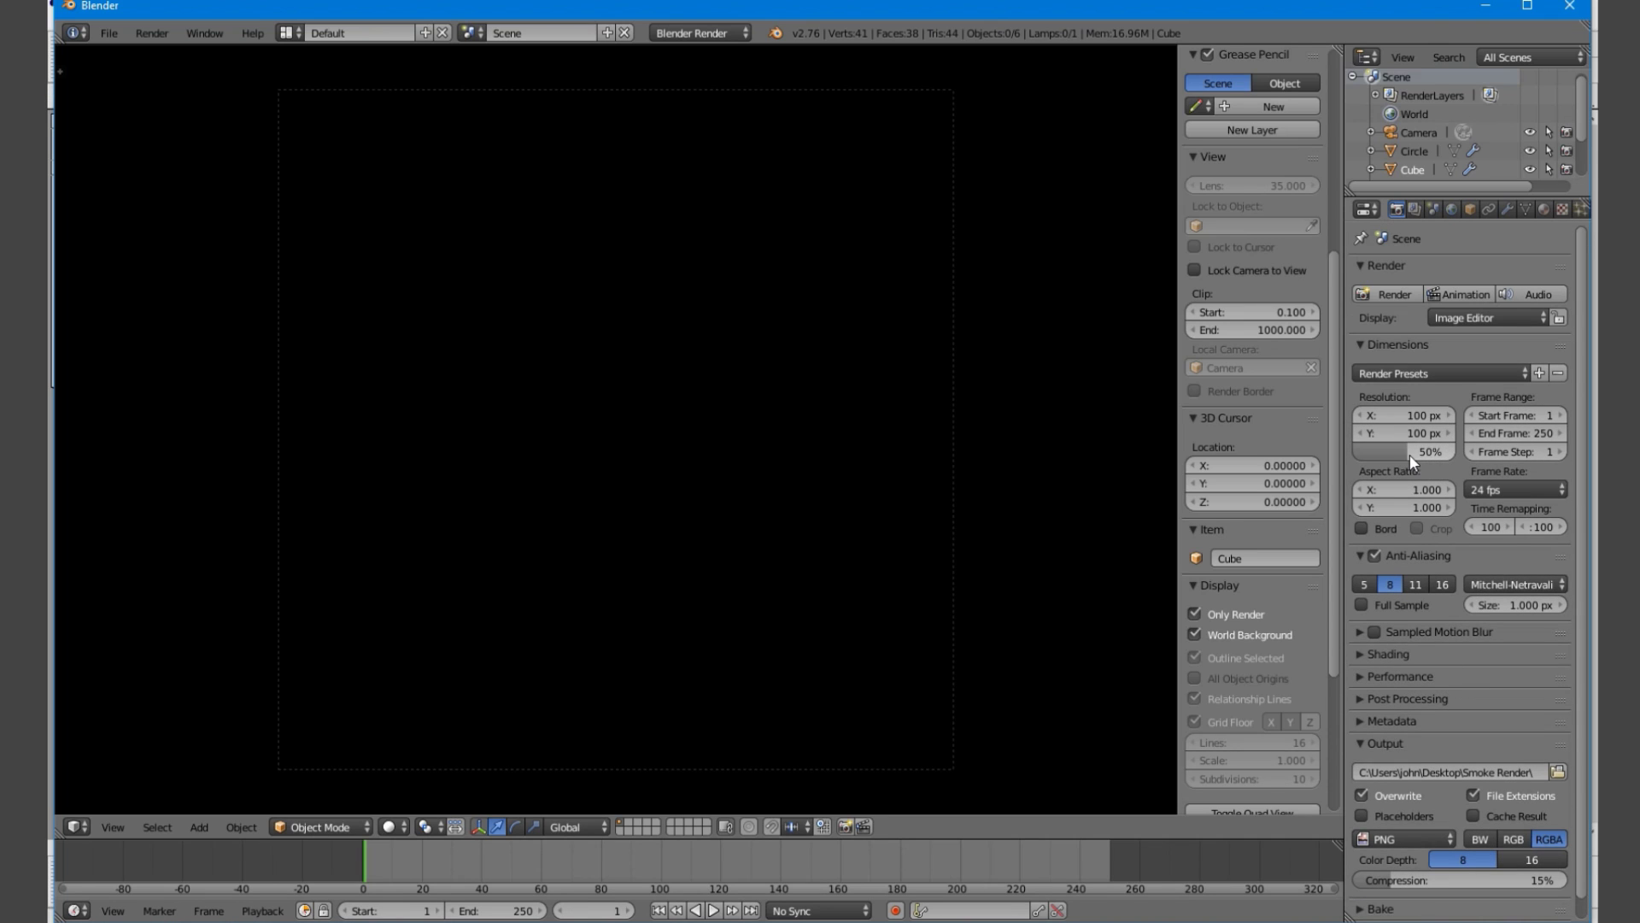
left_click_drag(1410, 454, 1457, 454)
key("F12")
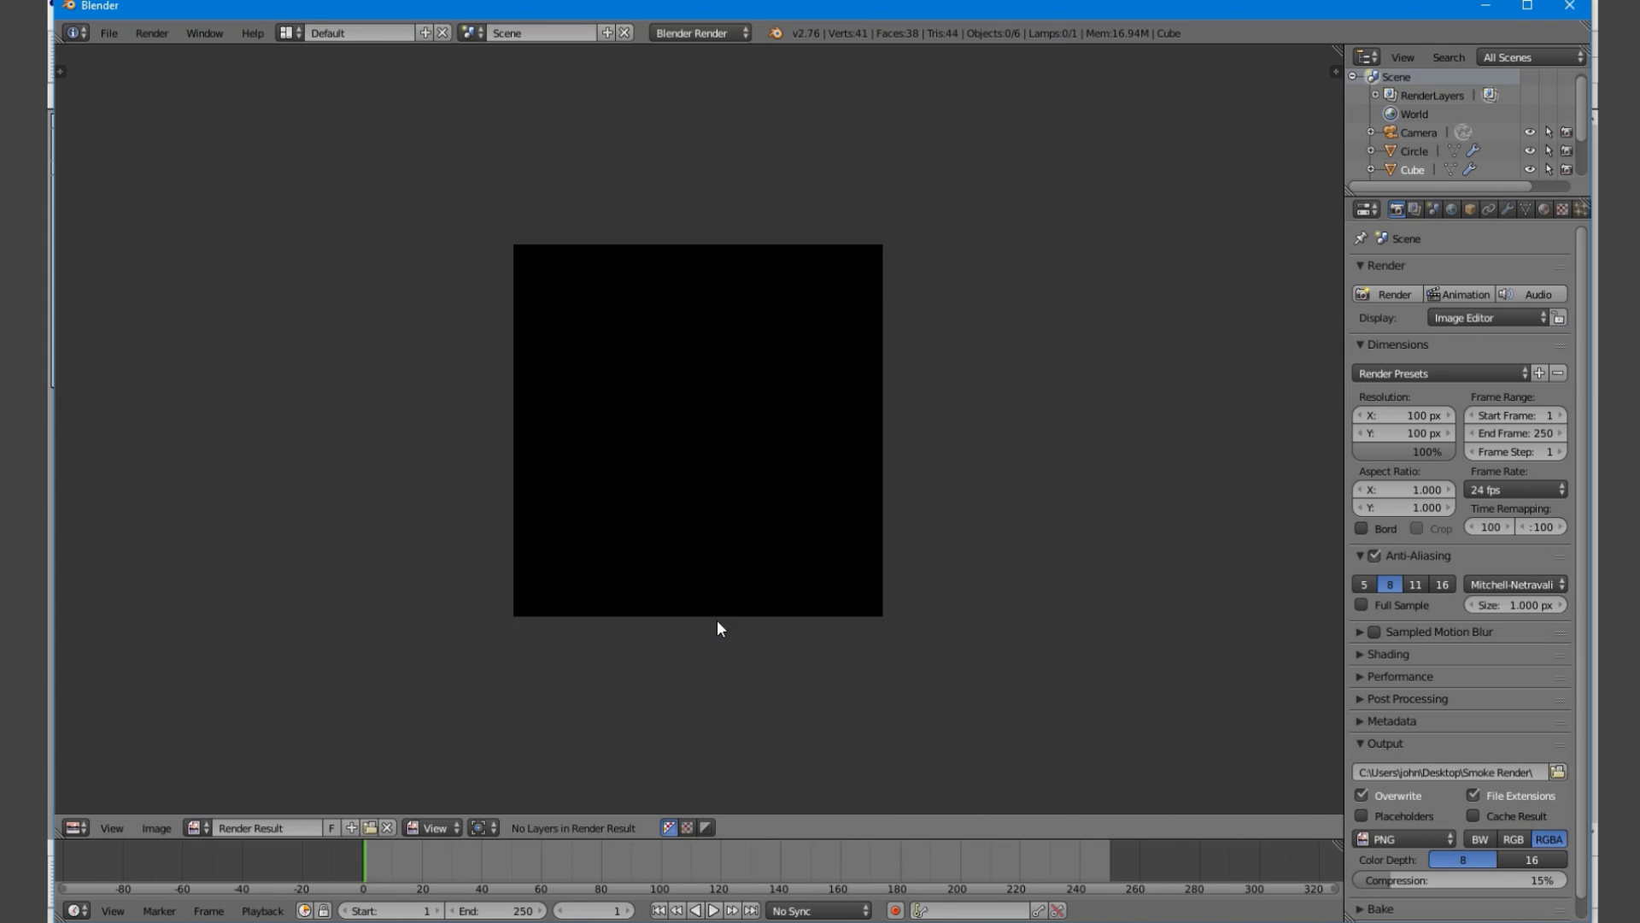
key("Escape")
Play the simulation to frame 124, test-render that frame, examine the smoke image up close, and return to frame 1
key("alt+a")
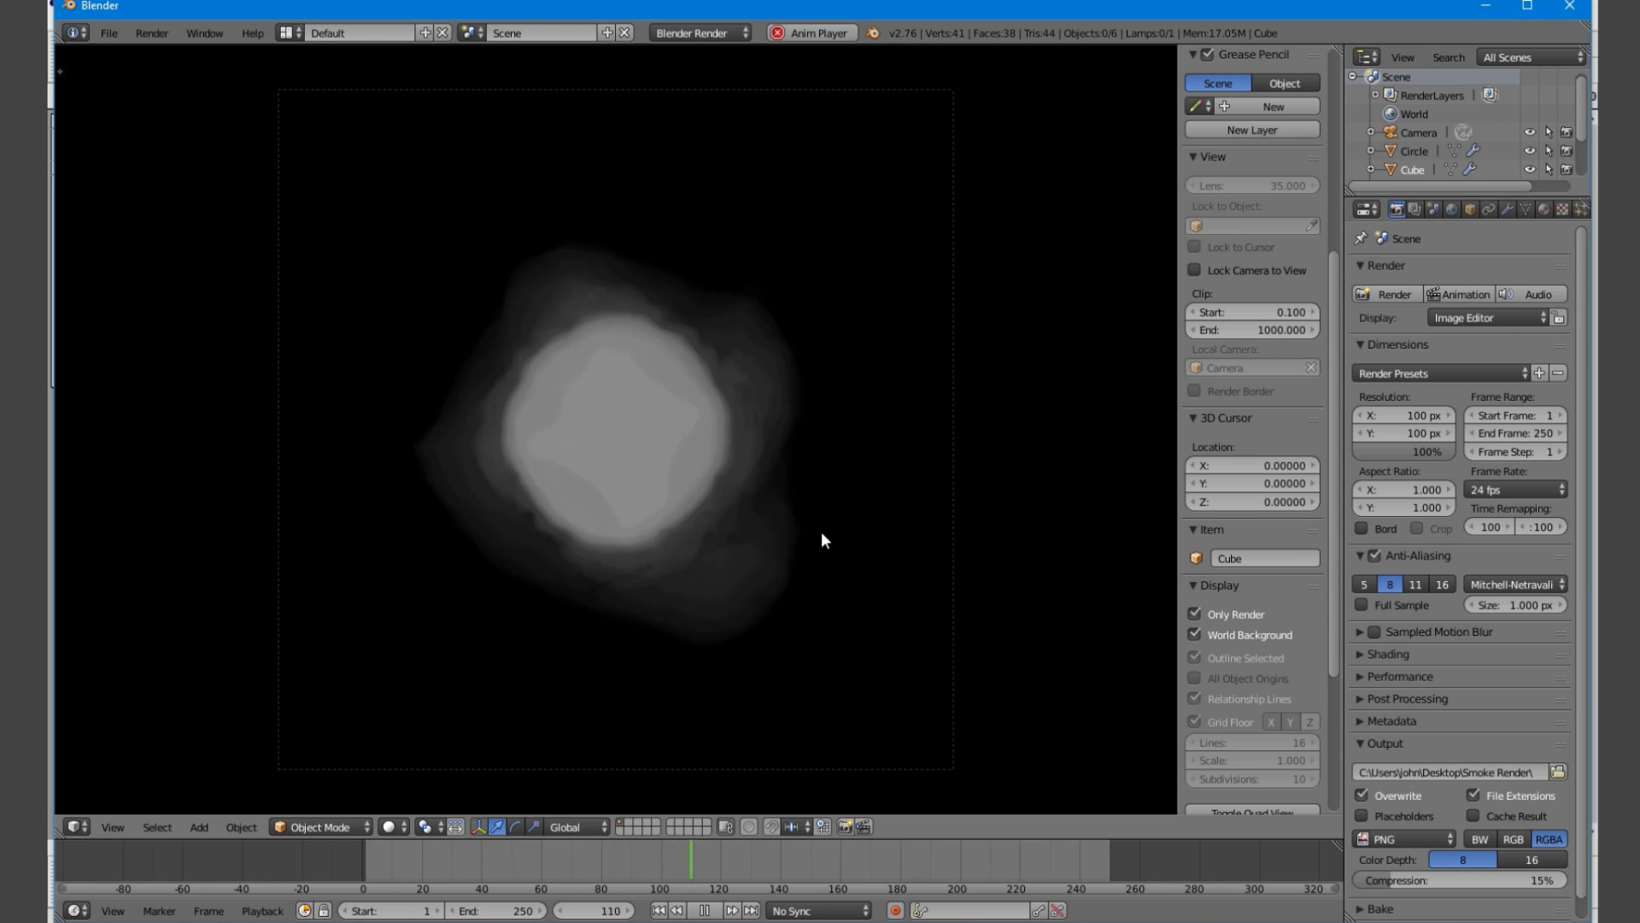
key("alt+a")
scroll(880, 687, "up", 1)
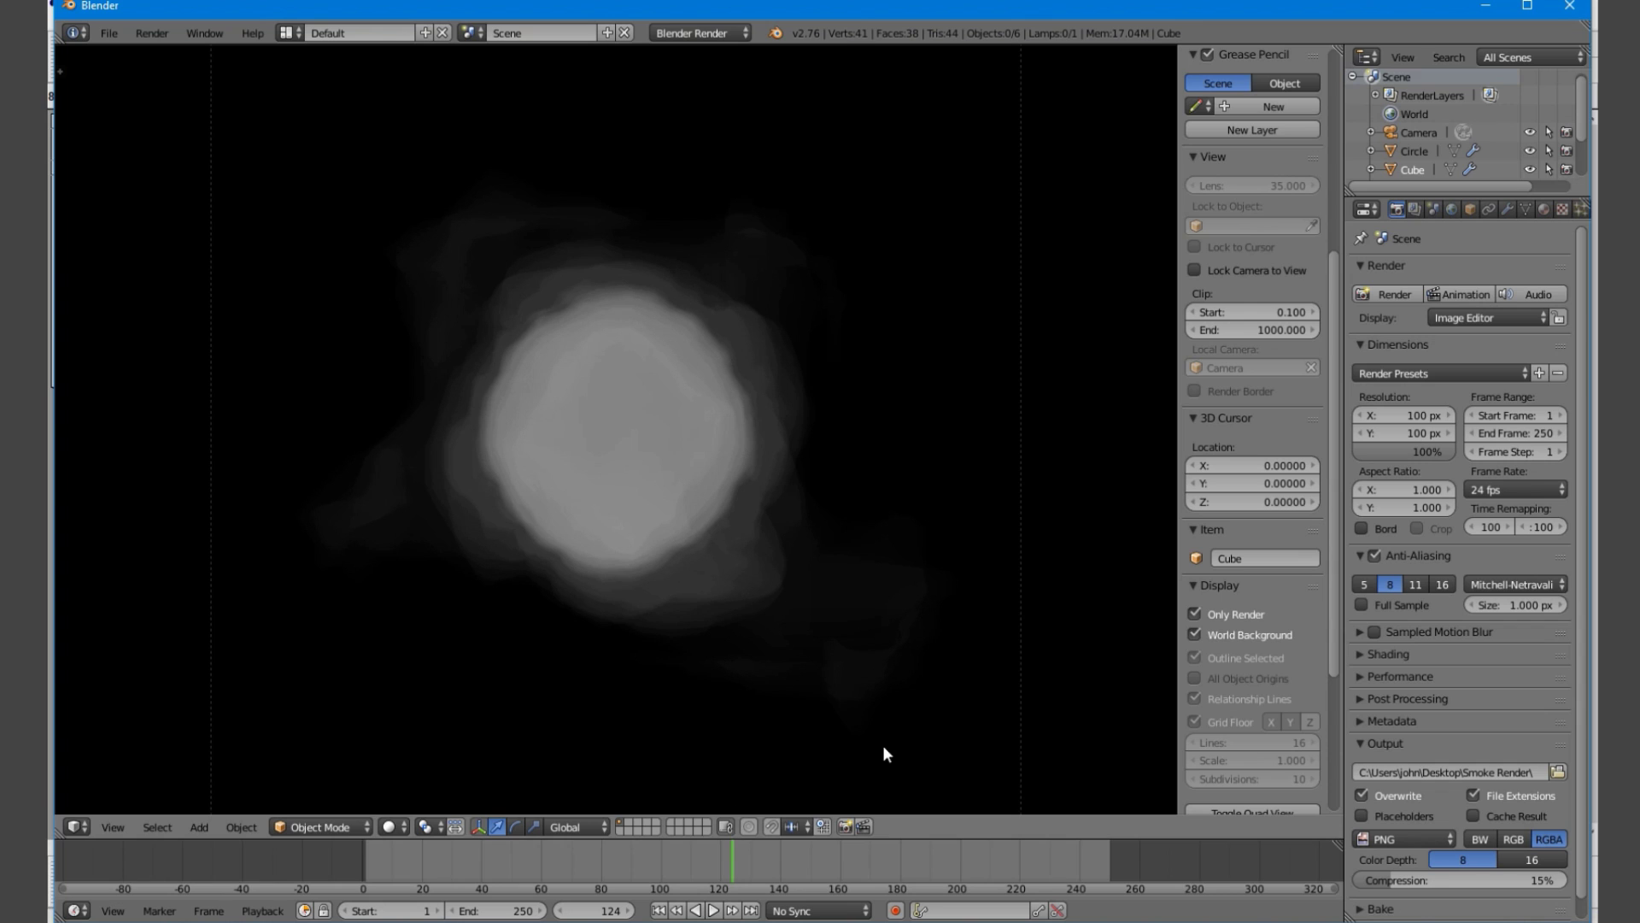
key("F12")
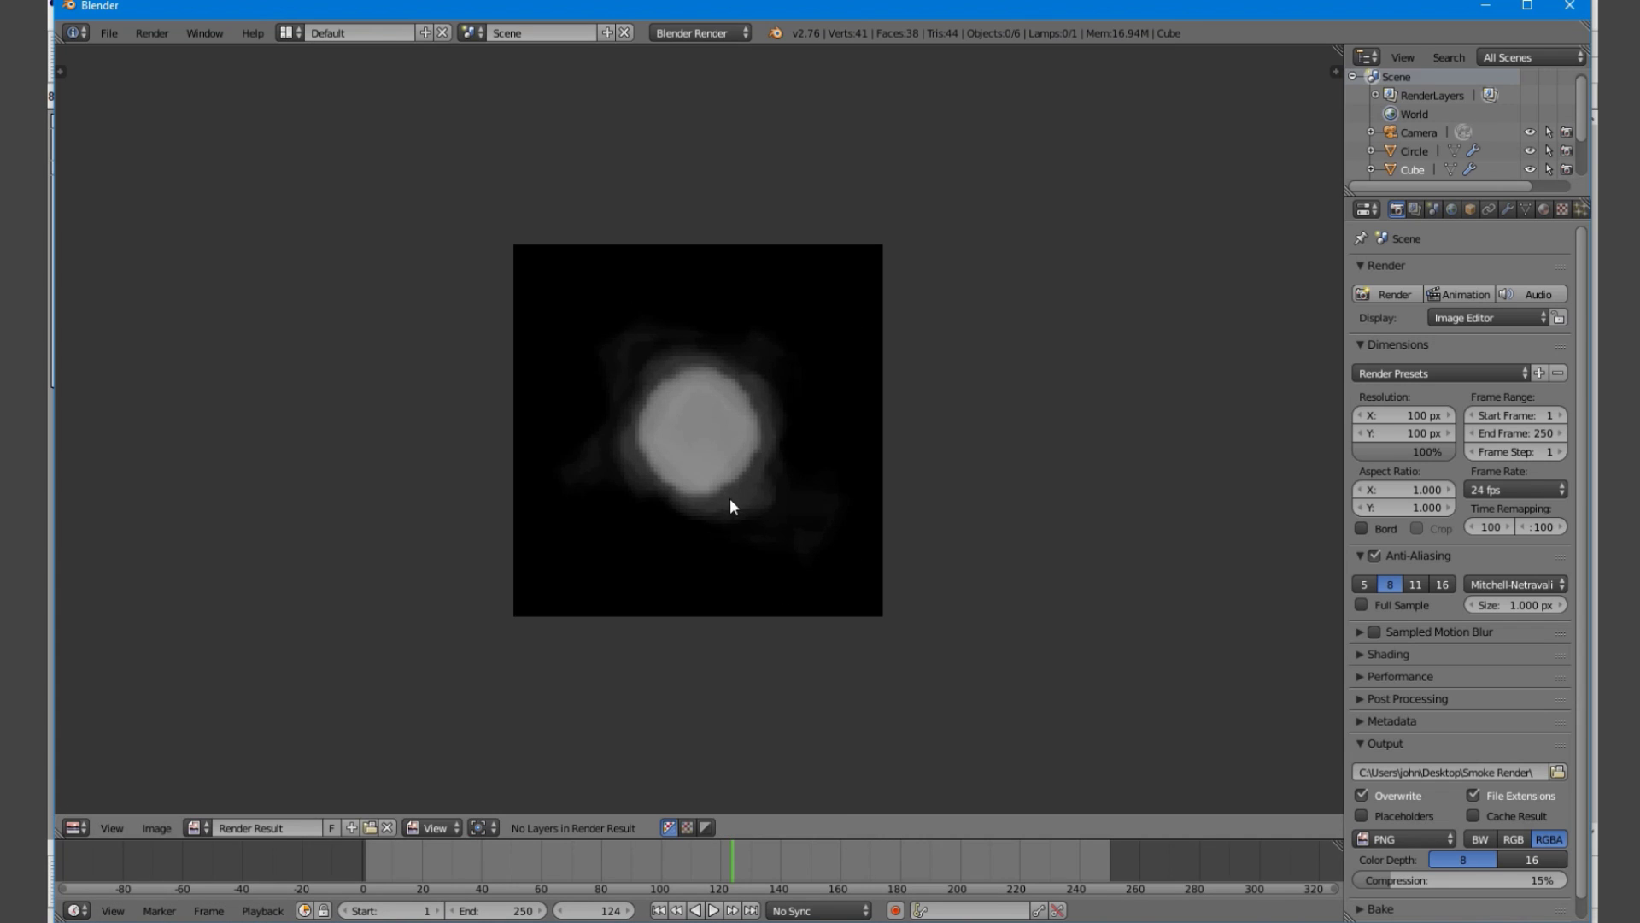
scroll(729, 498, "up", 3)
scroll(832, 488, "down", 2)
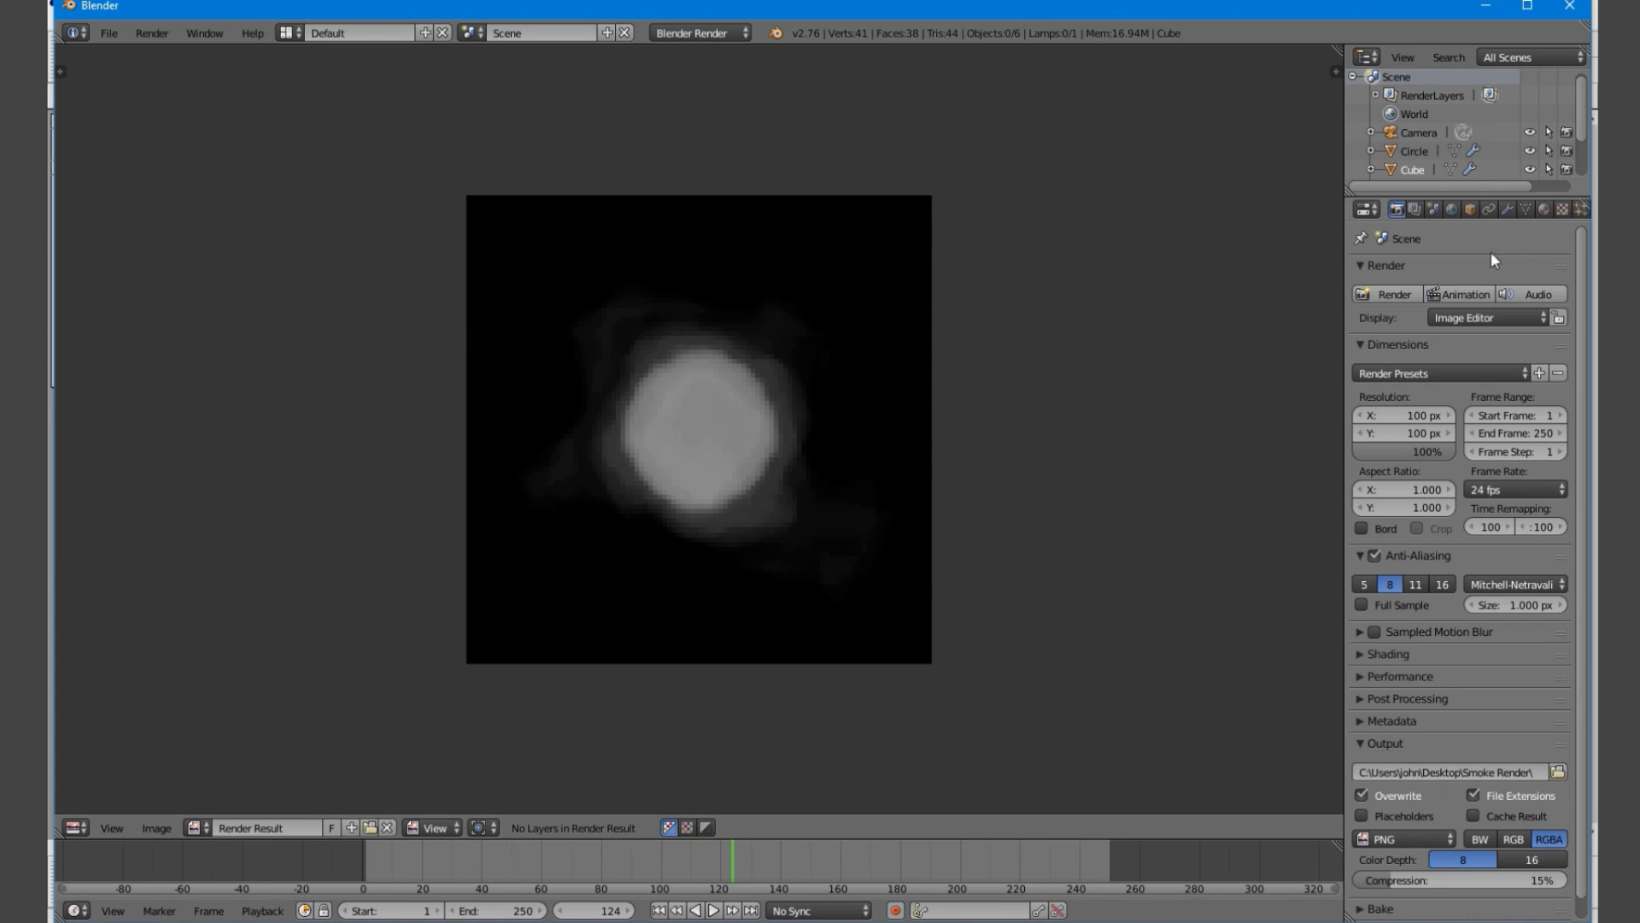
scroll(751, 526, "up", 2)
scroll(549, 542, "down", 2)
scroll(556, 567, "down", 2)
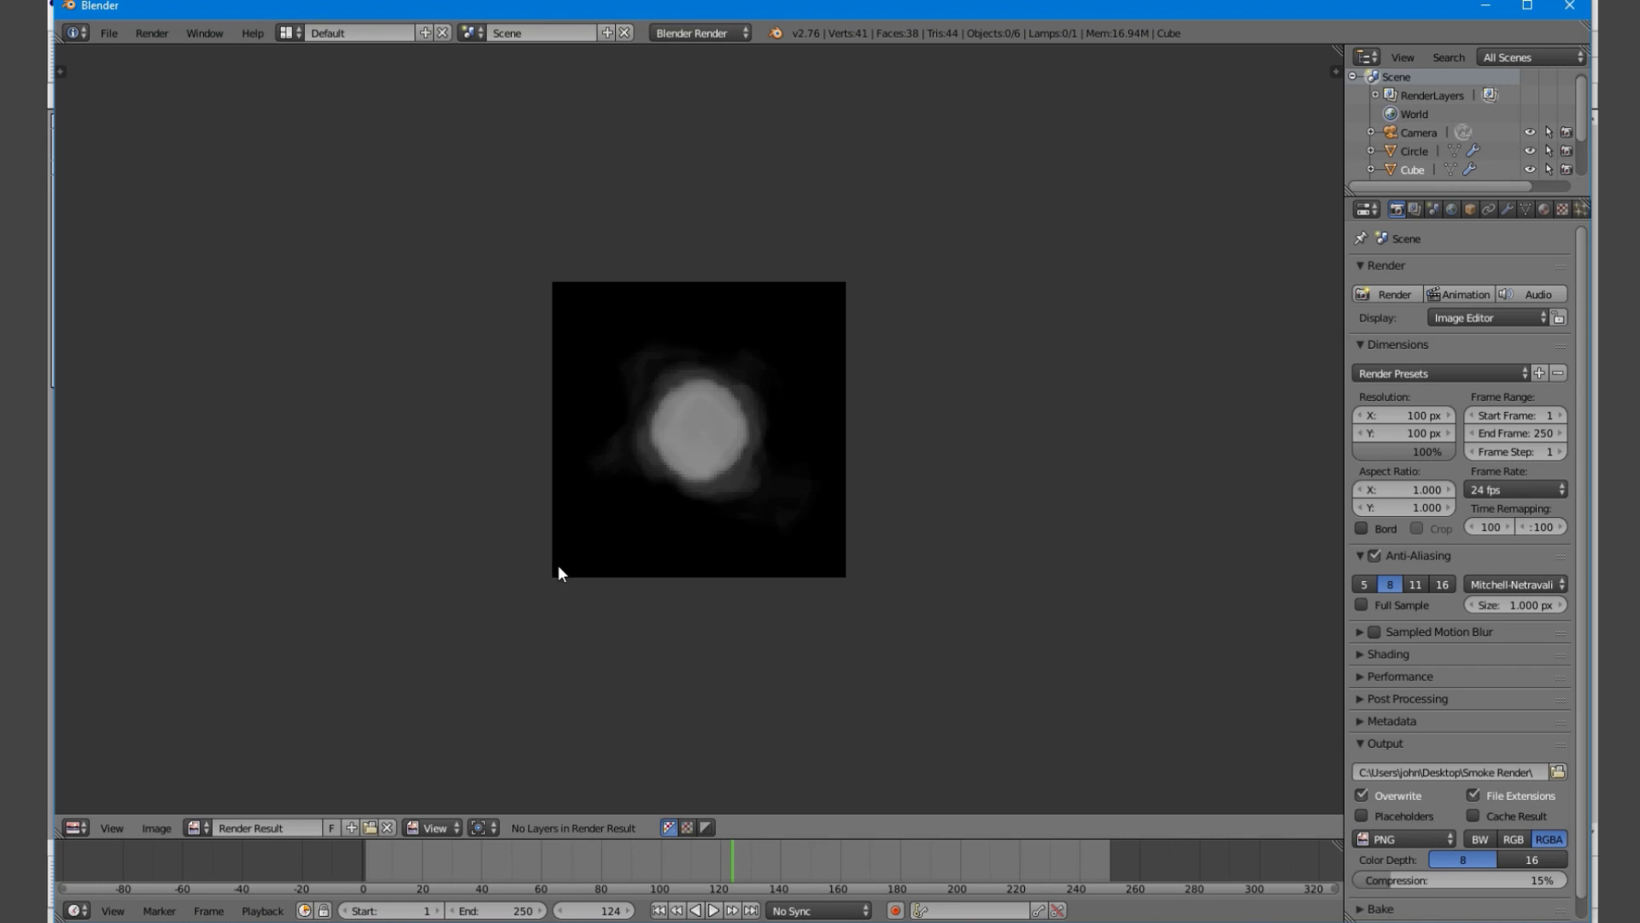
scroll(556, 567, "up", 3)
key("Escape")
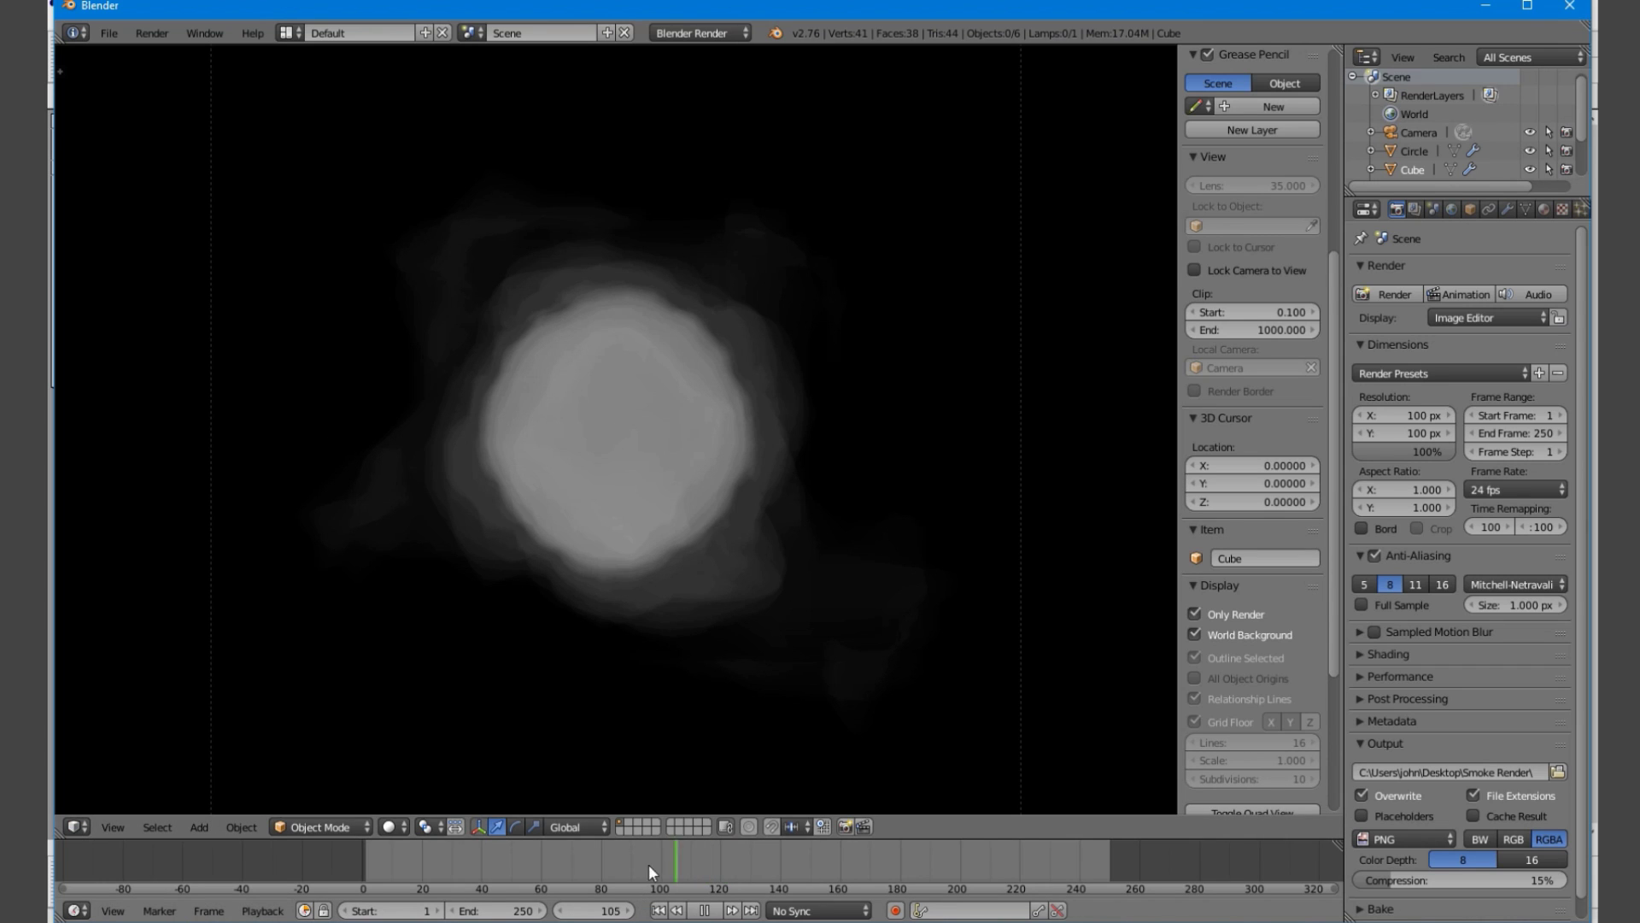
key("Escape")
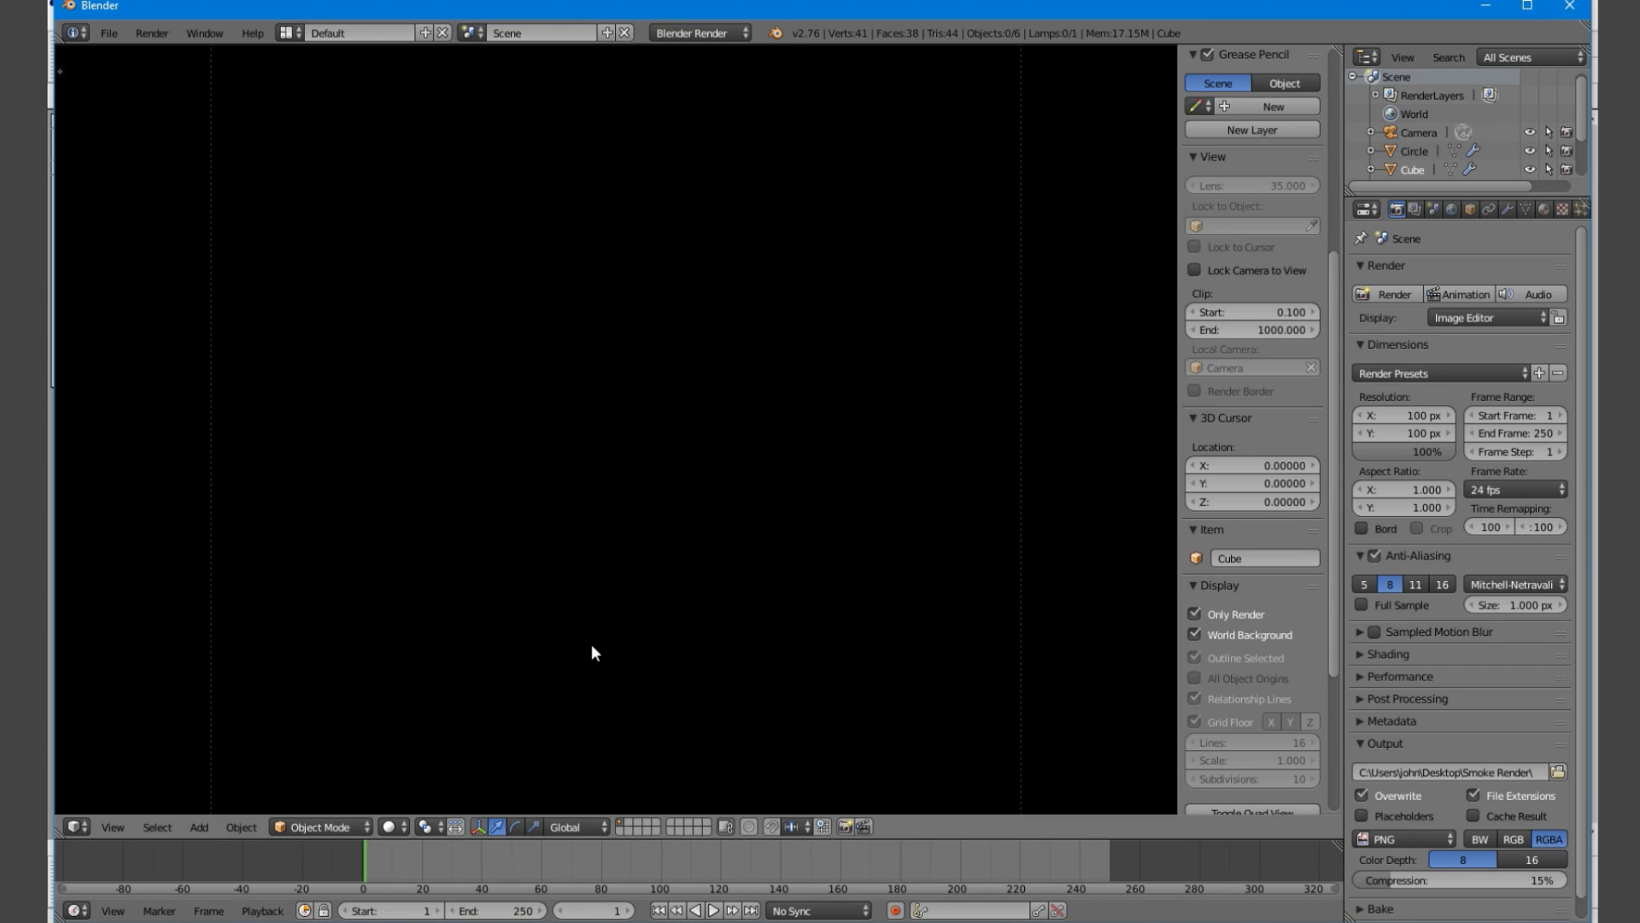
Play the simulation in a side perspective view and turn off the Only Render and World Background display options
key("alt+a")
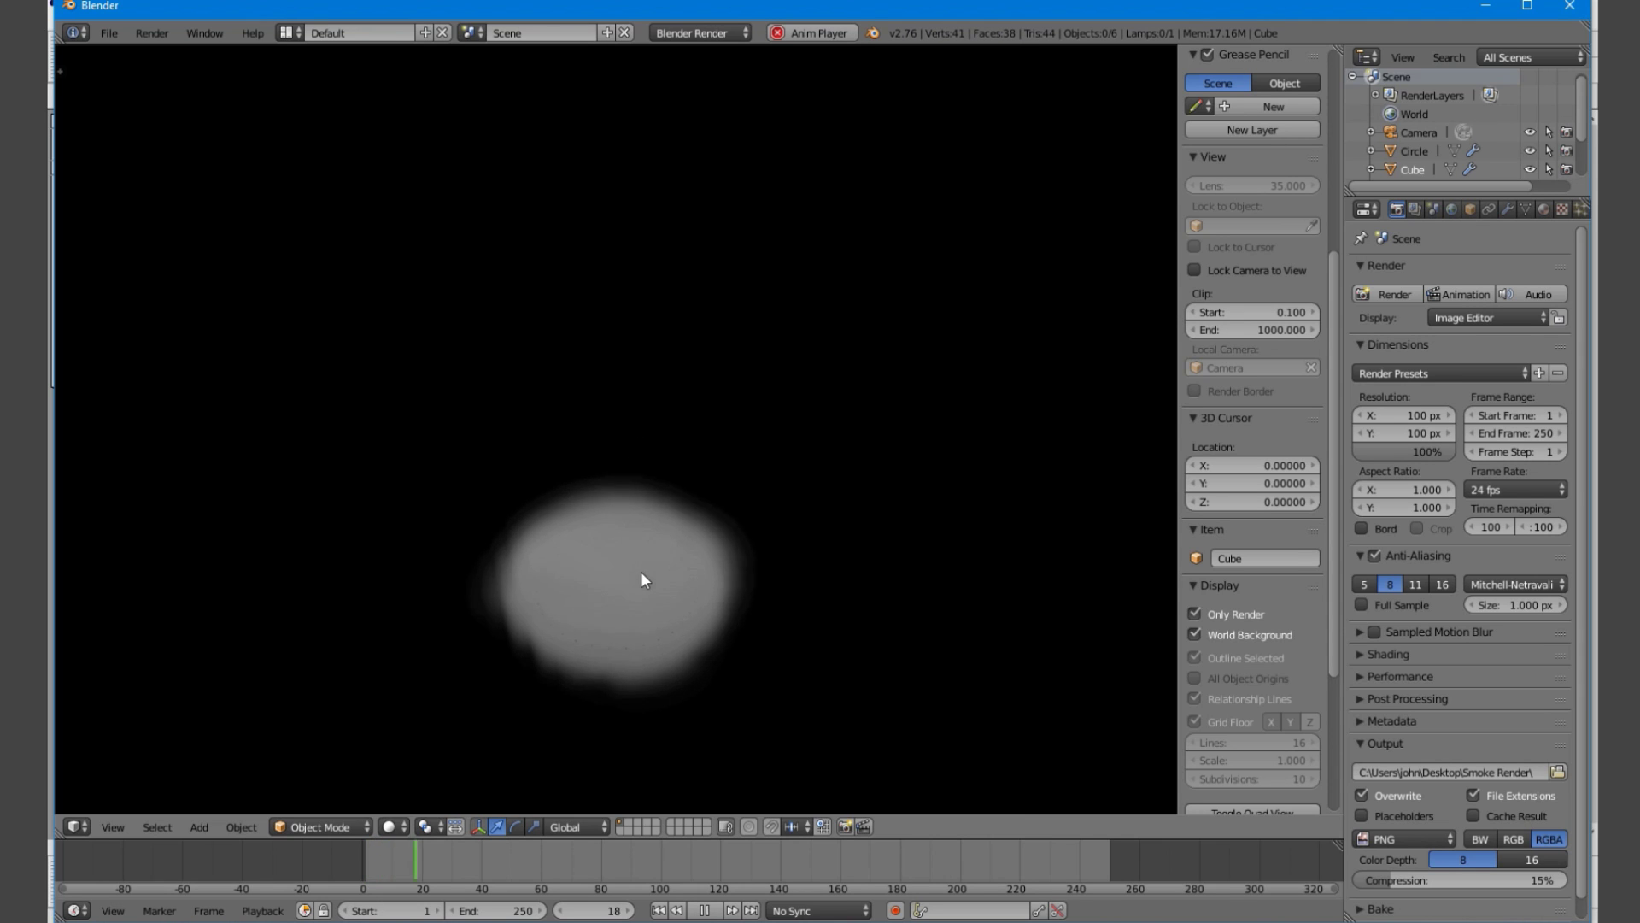
left_click(1195, 614)
scroll(812, 473, "up", 2)
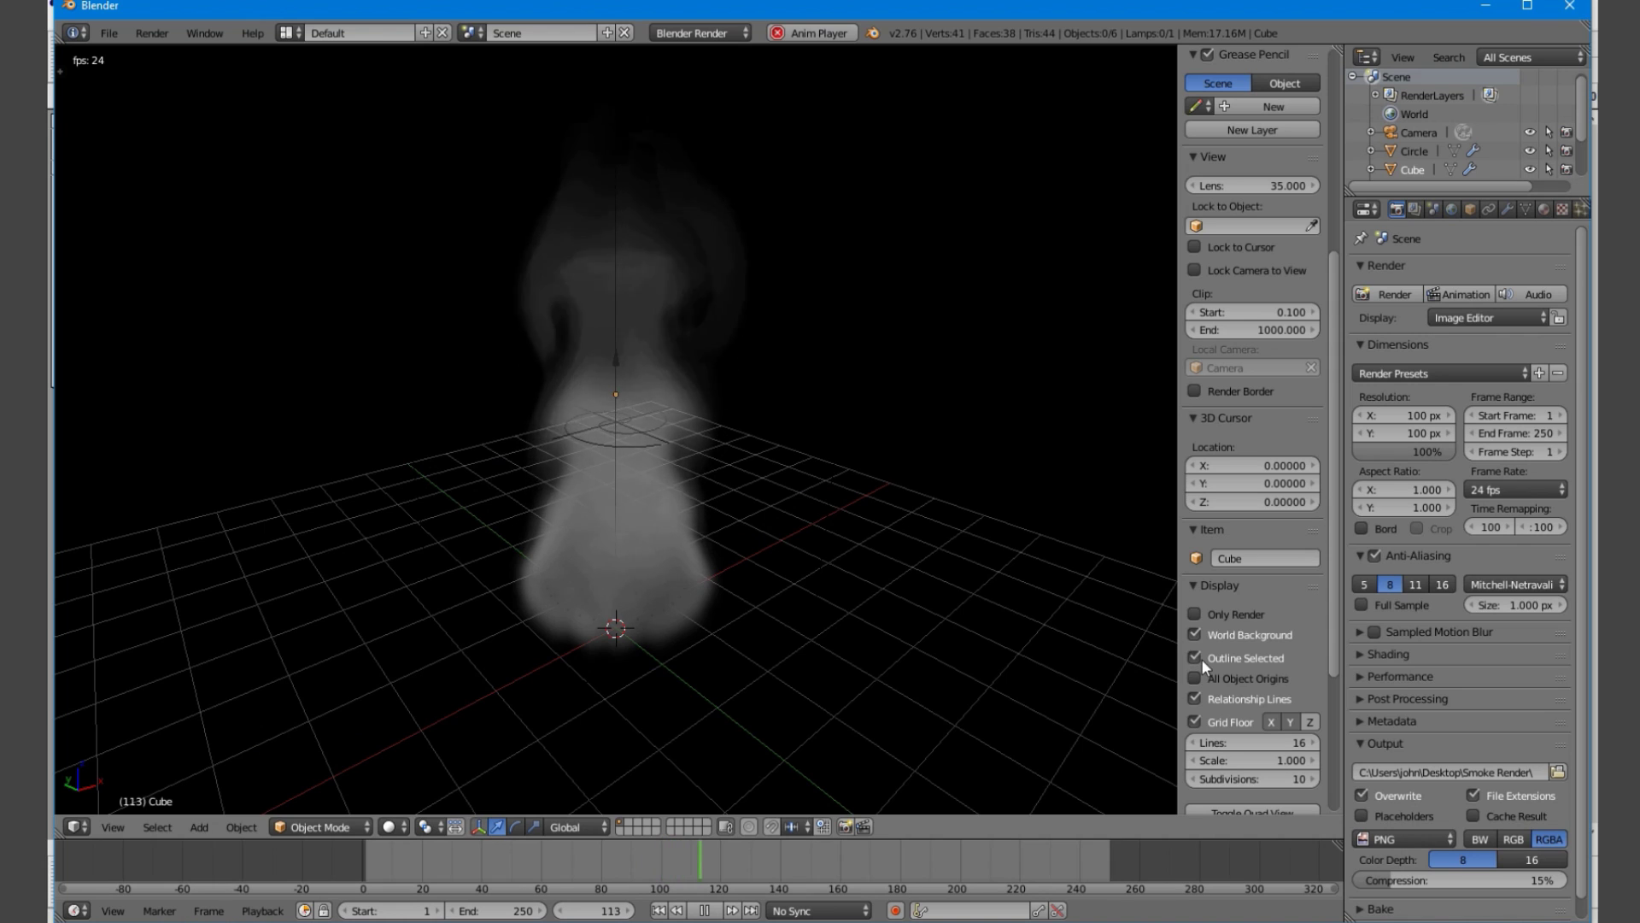
left_click(1195, 635)
Select the lamp above the smoke, lower it along the global Z axis, and reposition it off the plume's centre
right_click(627, 151)
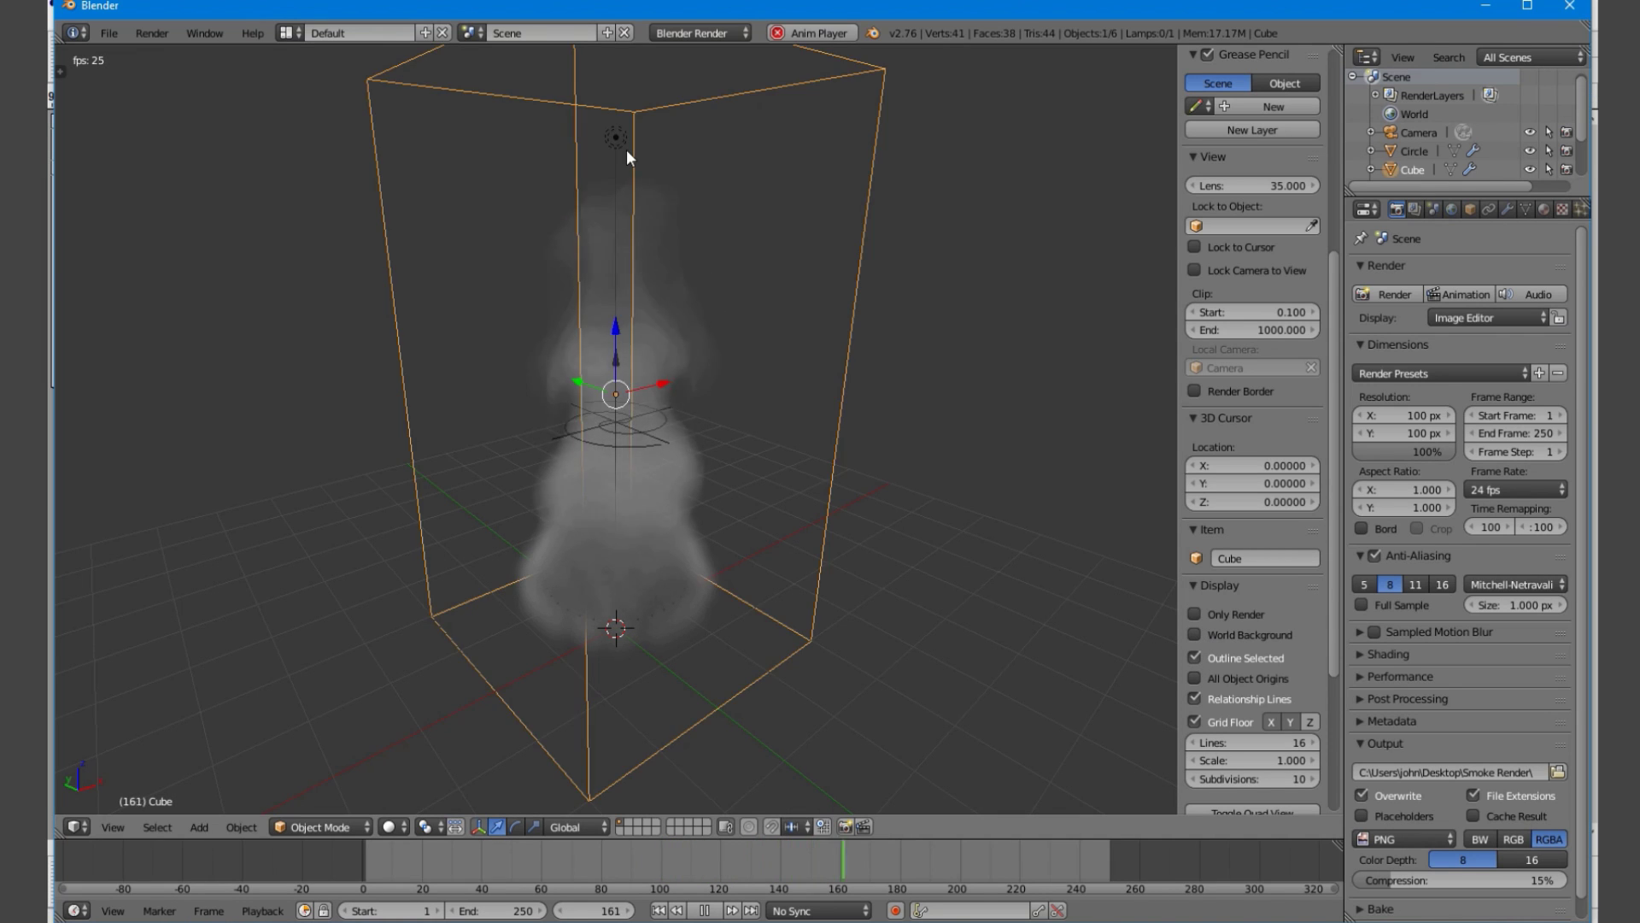
right_click(624, 142)
key("g")
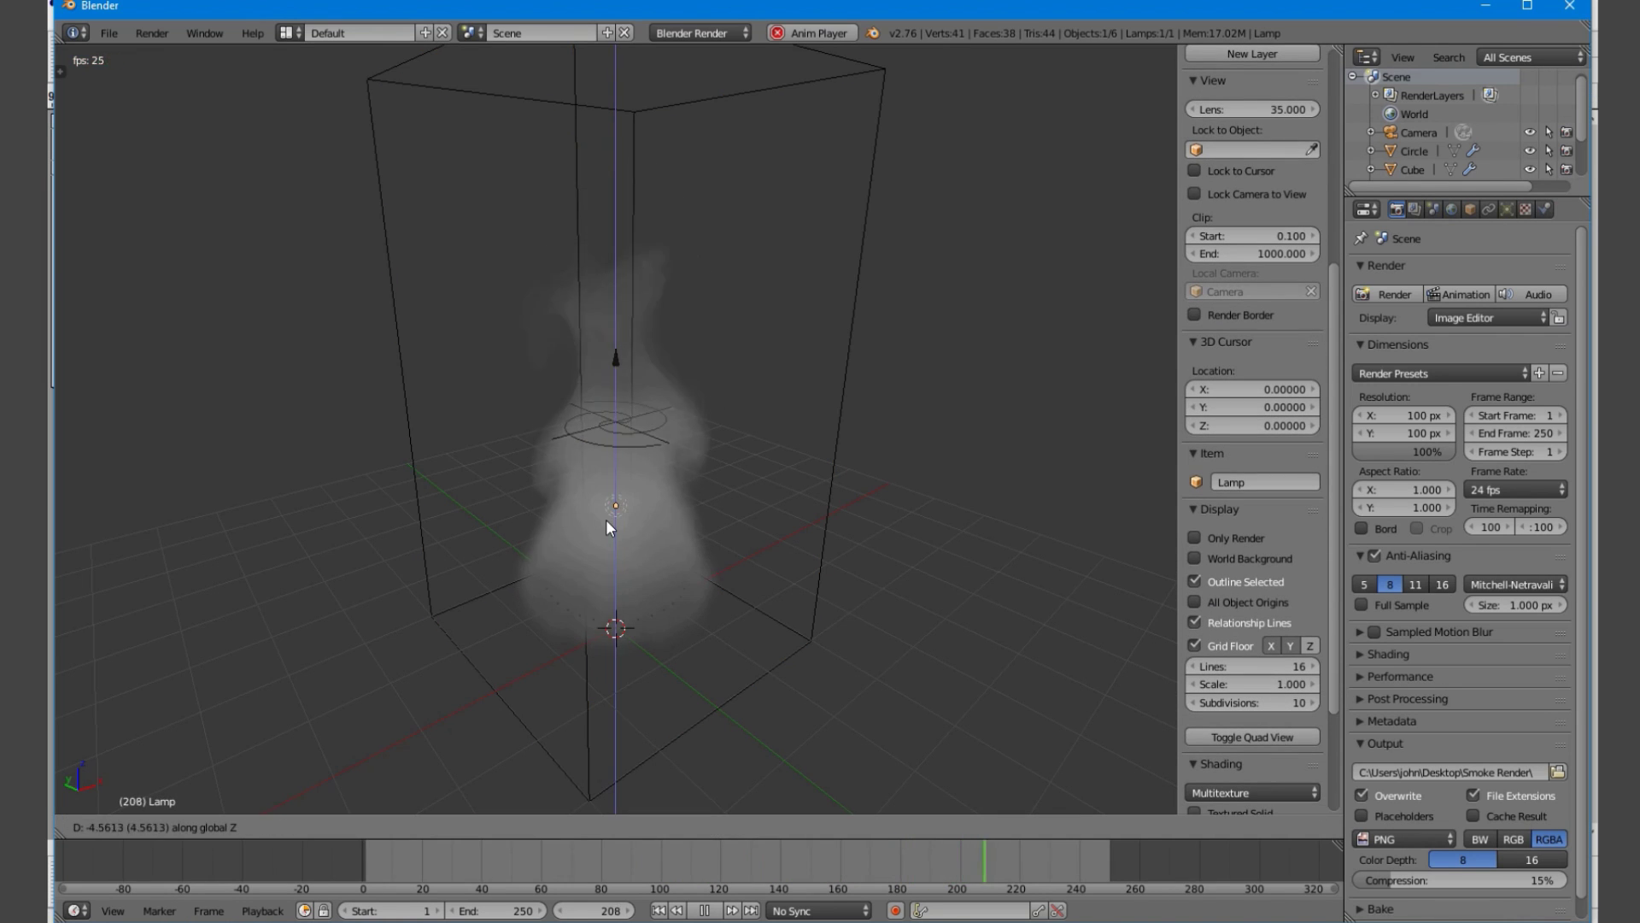
left_click(608, 523)
middle_click_drag(607, 523, 647, 502)
key("g")
left_click(776, 125)
middle_click_drag(776, 125, 439, 480)
Check the lamp from the top view, then return to the camera view and move it to the side of the smoke
left_click(112, 827)
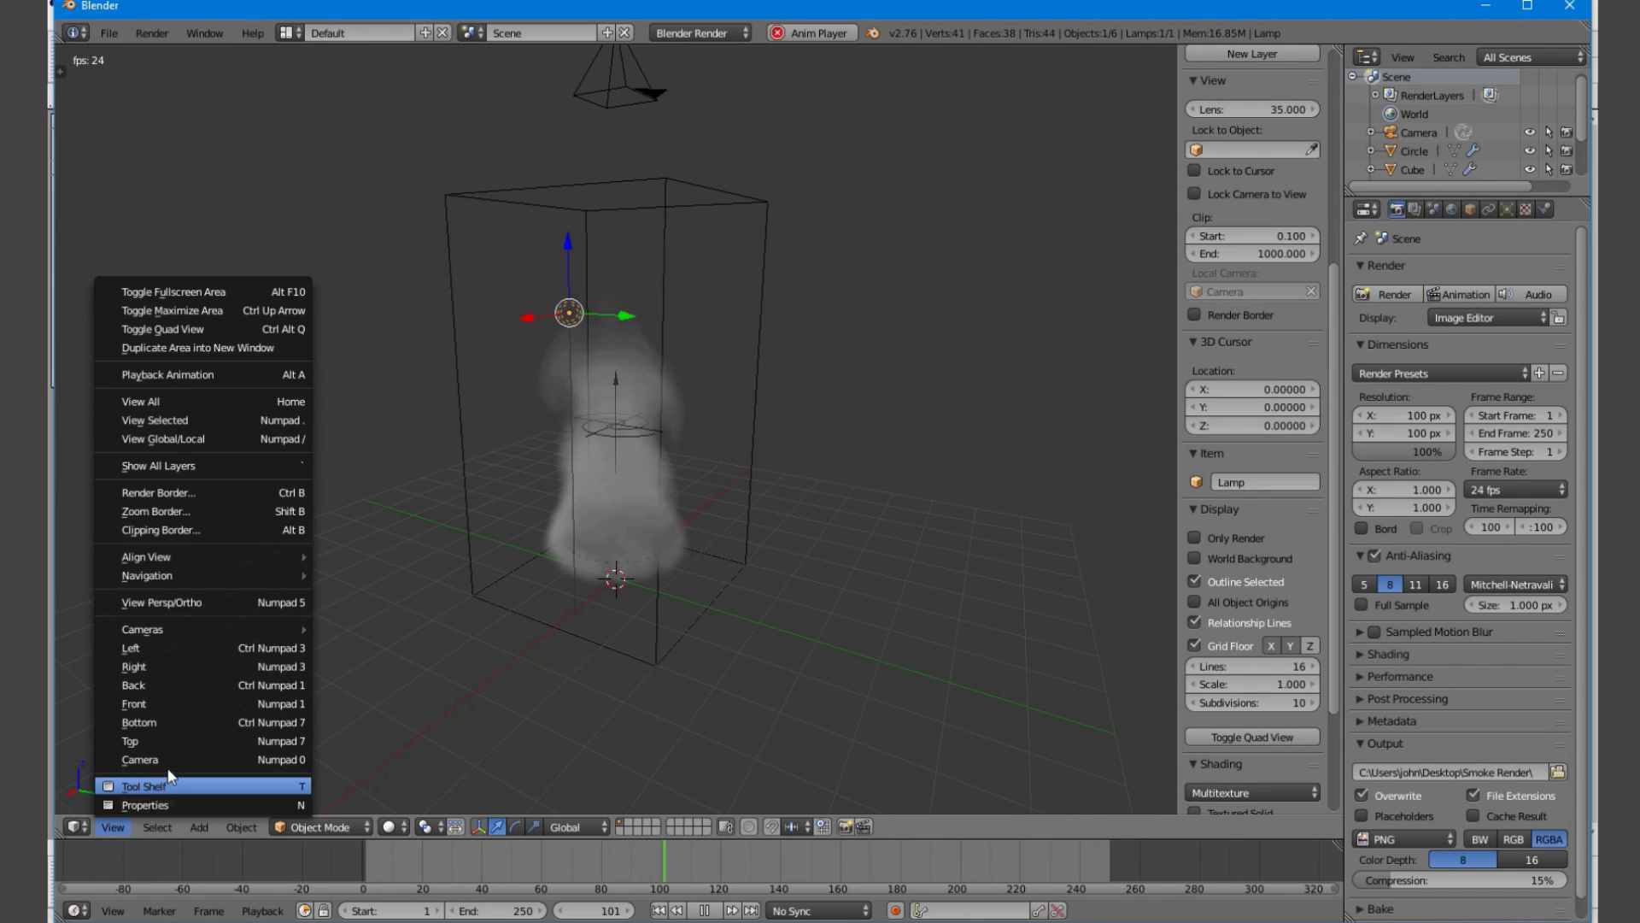
left_click(183, 746)
scroll(598, 581, "up", 5)
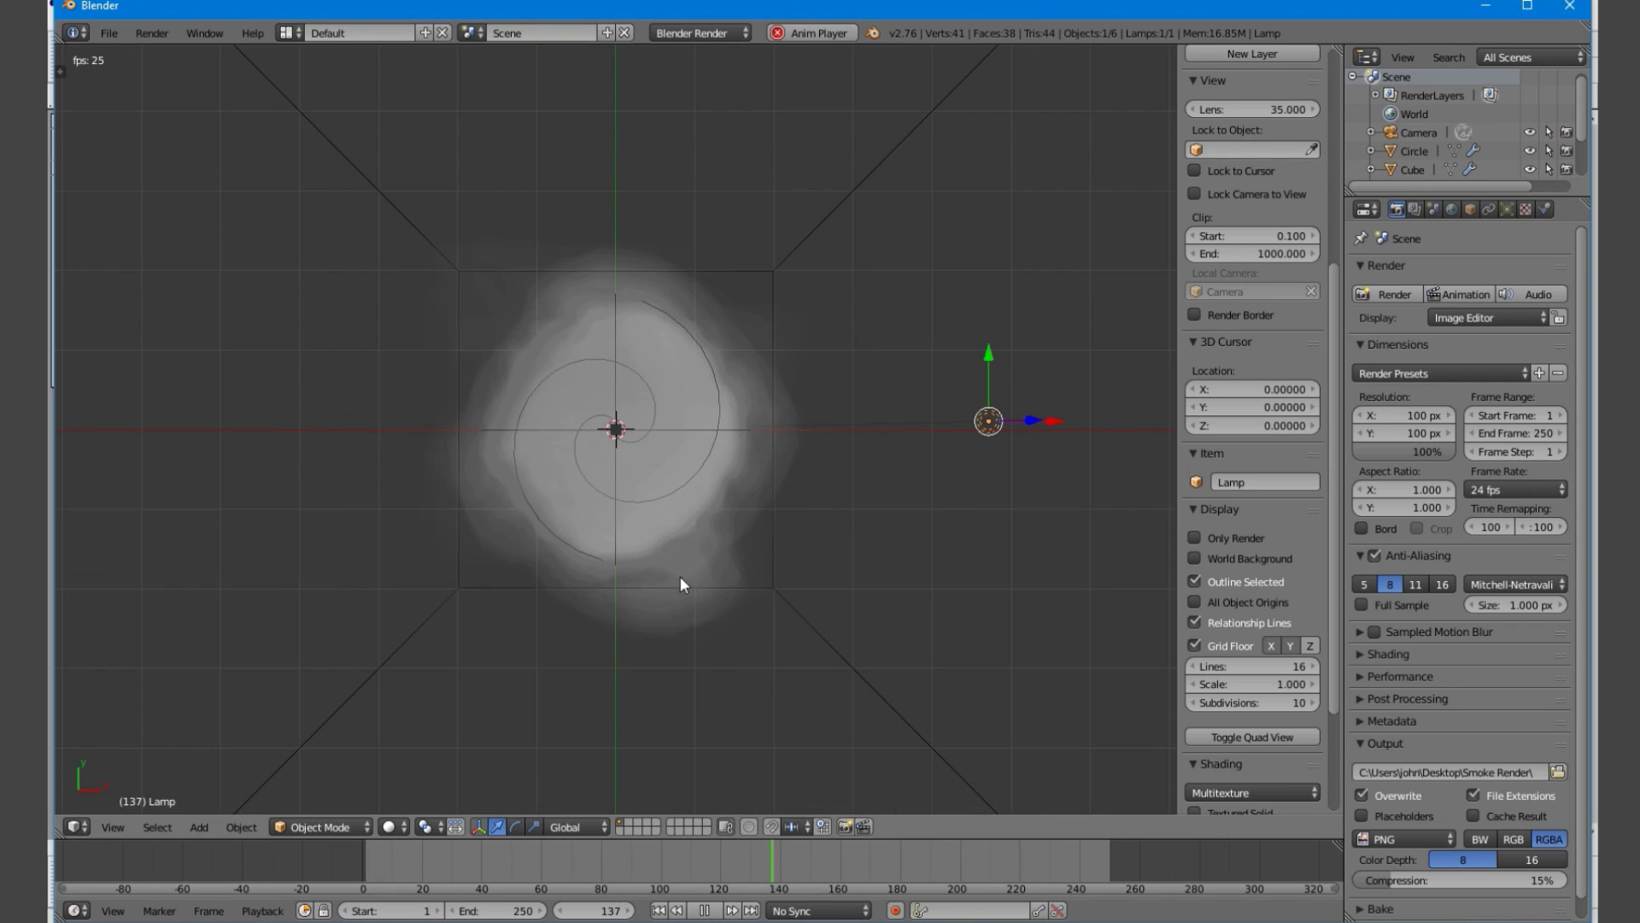
left_click(127, 829)
left_click(156, 759)
key("g")
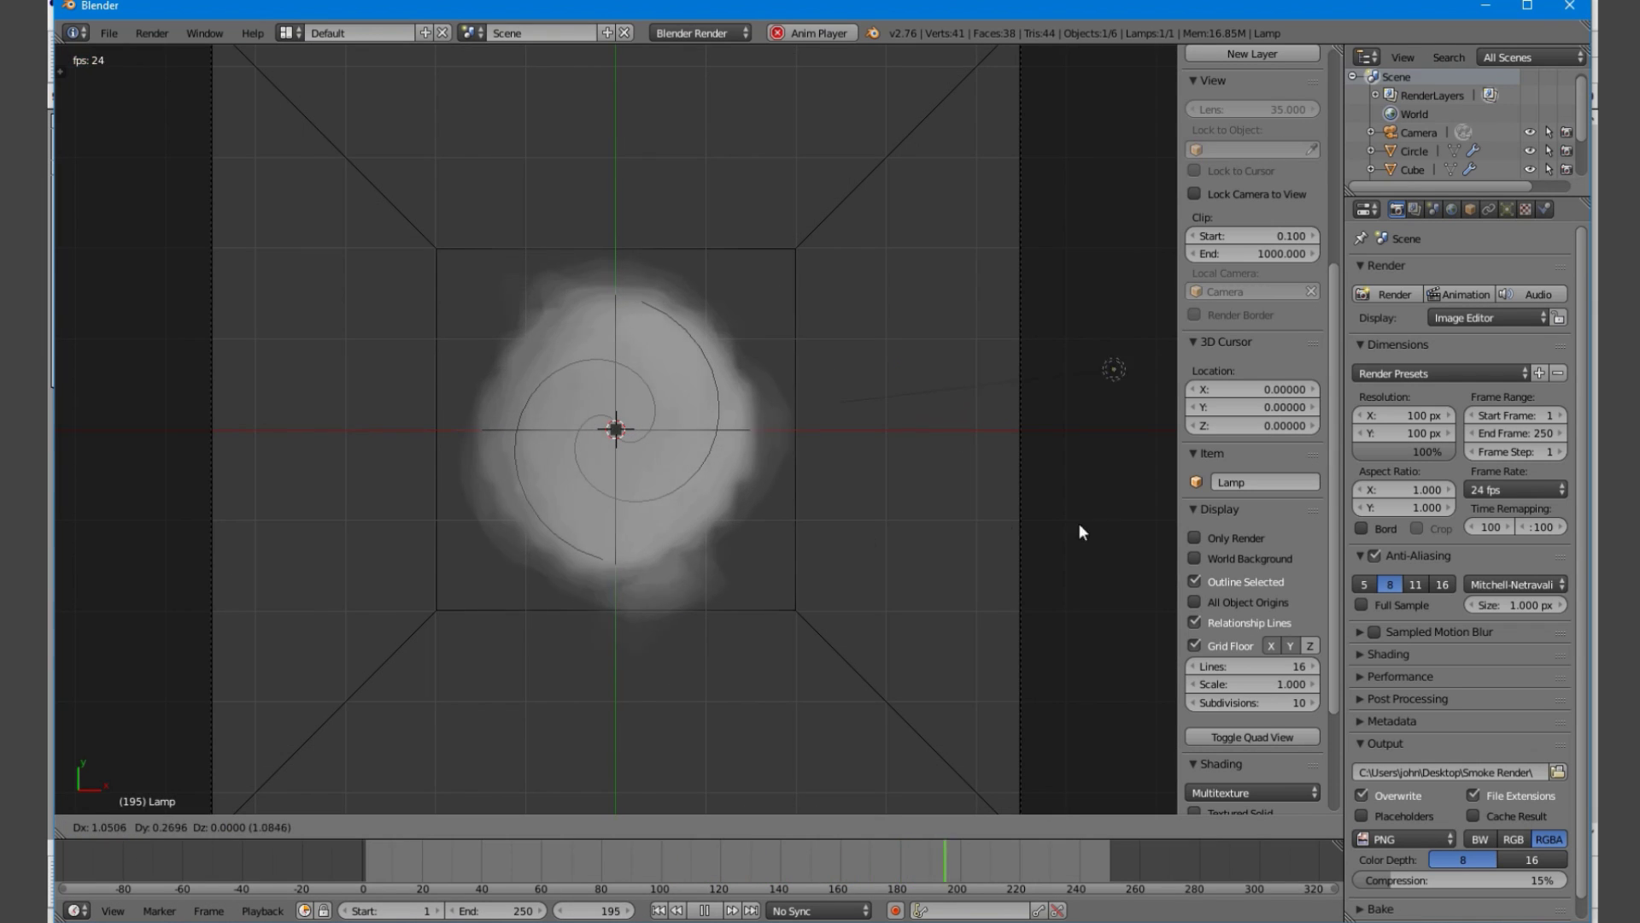
left_click(729, 477)
Turn Only Render and World Background back on, stop the playback, and return to frame 1
left_click(1194, 538)
left_click(1195, 559)
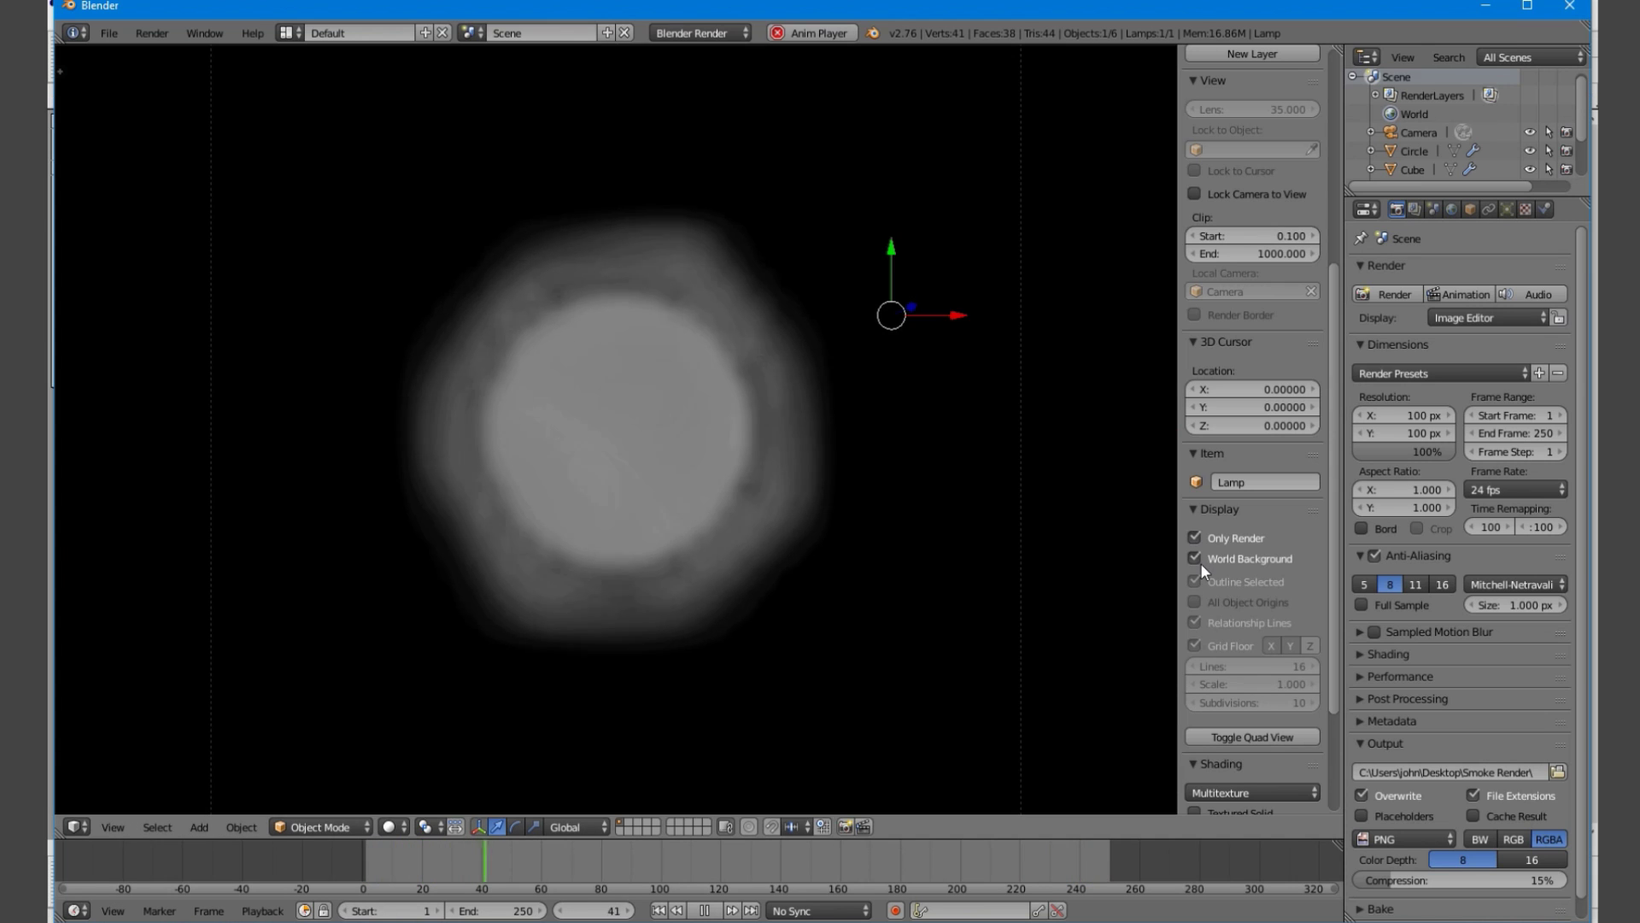
scroll(769, 560, "down", 1)
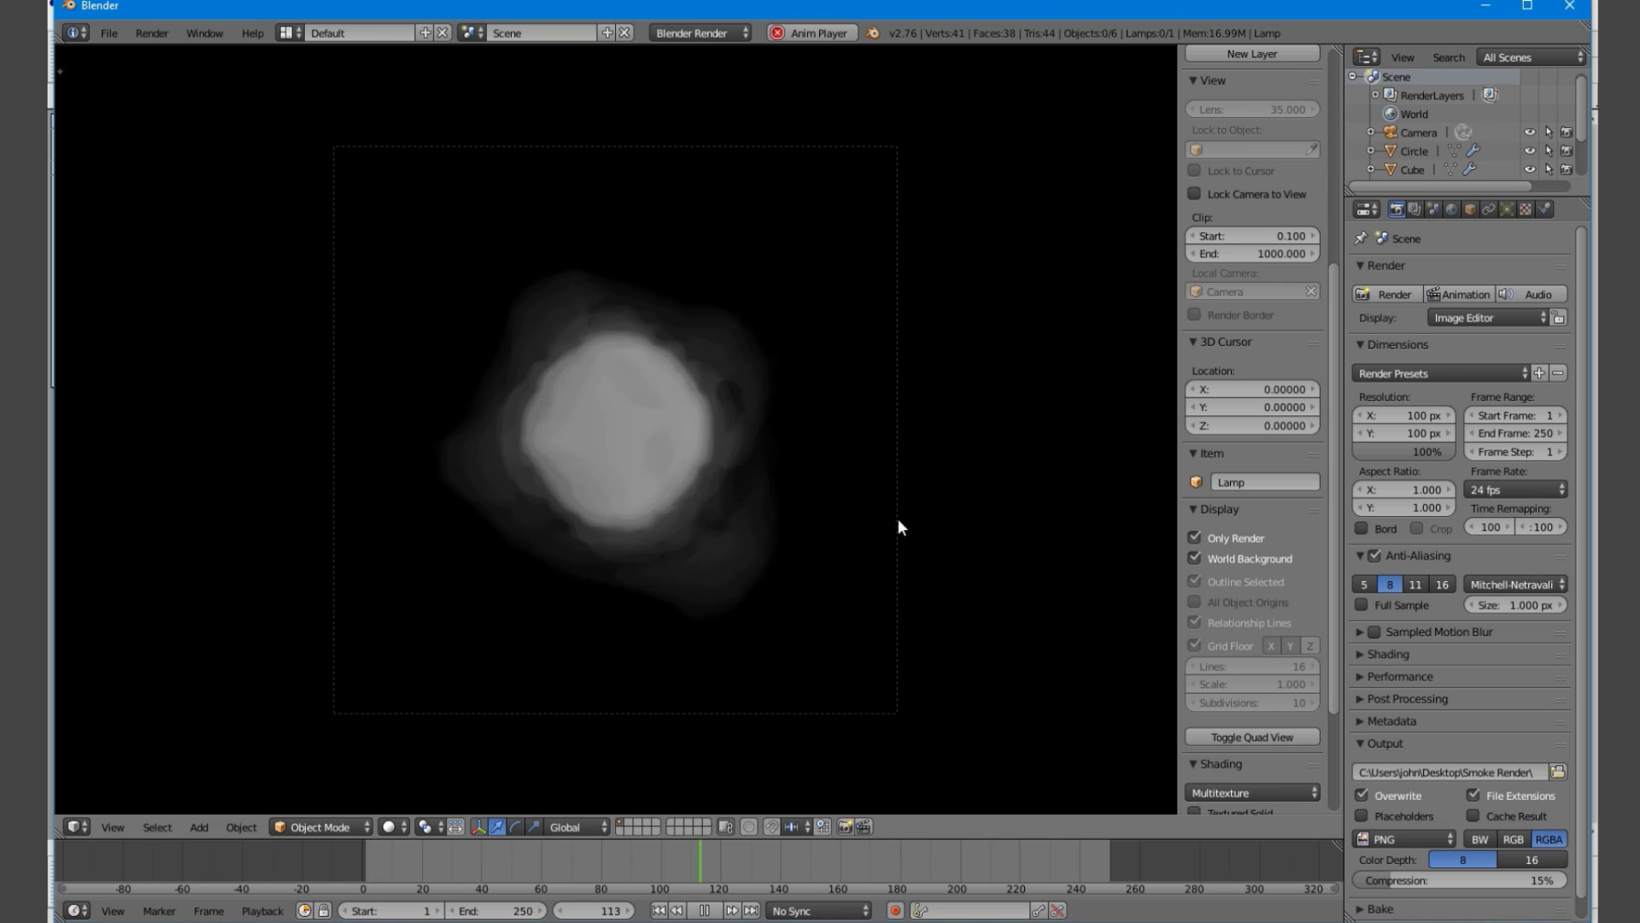
key("alt+a")
key("shift+Left")
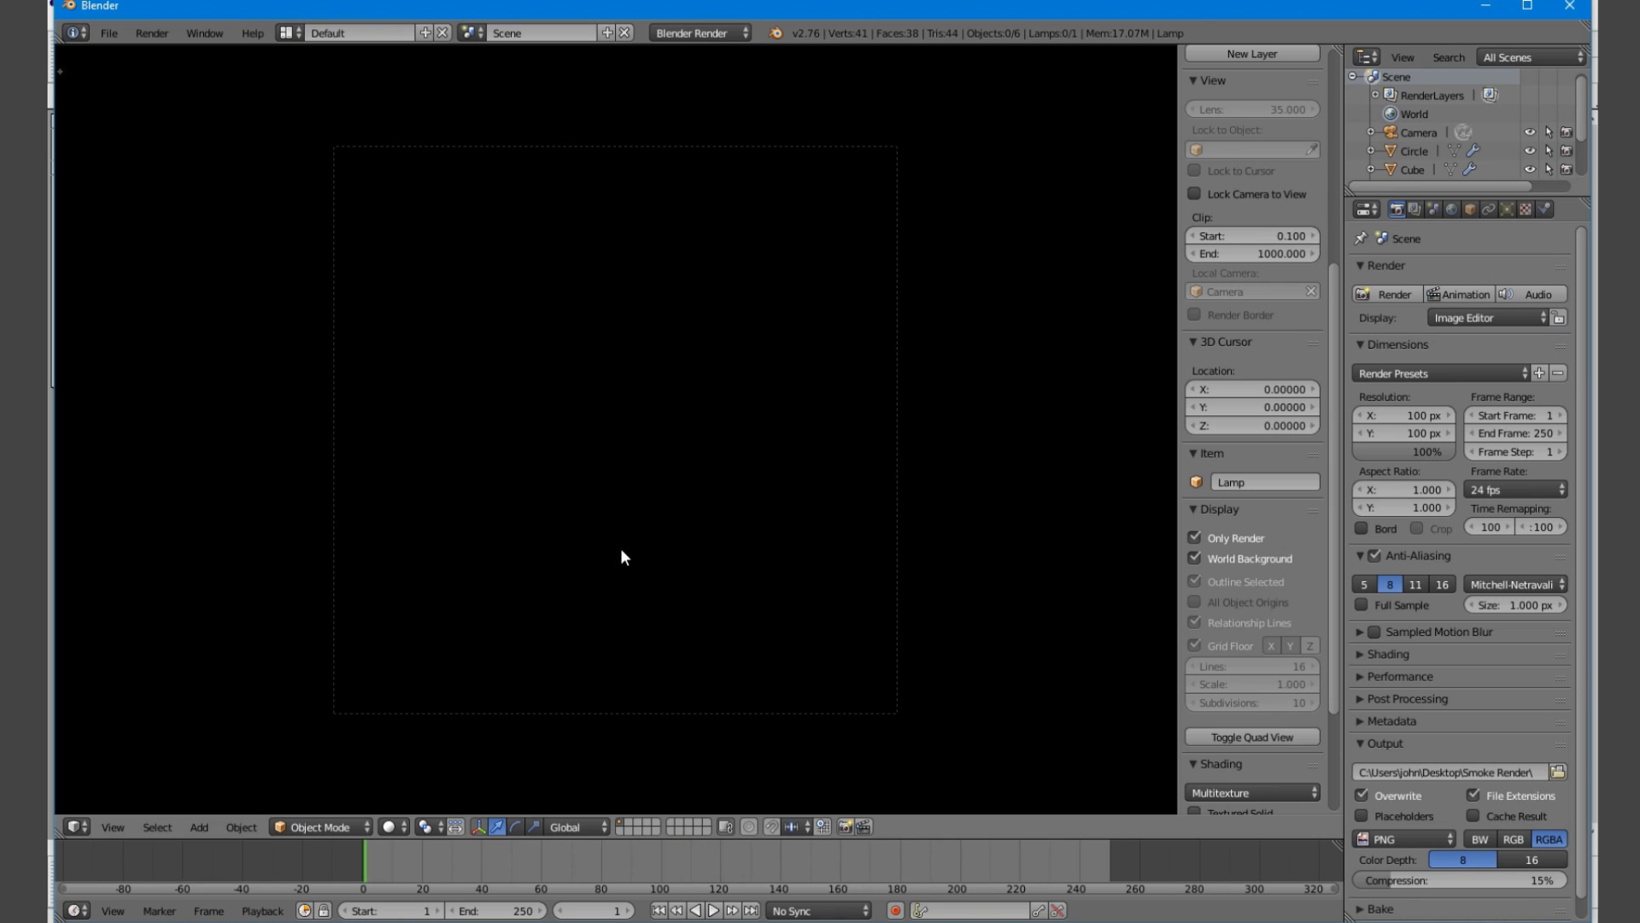
OpenGL render the full animation, frames 1 to 250, as PNG images into the Smoke Render folder and inspect the rendered result
scroll(1550, 666, "down", 1)
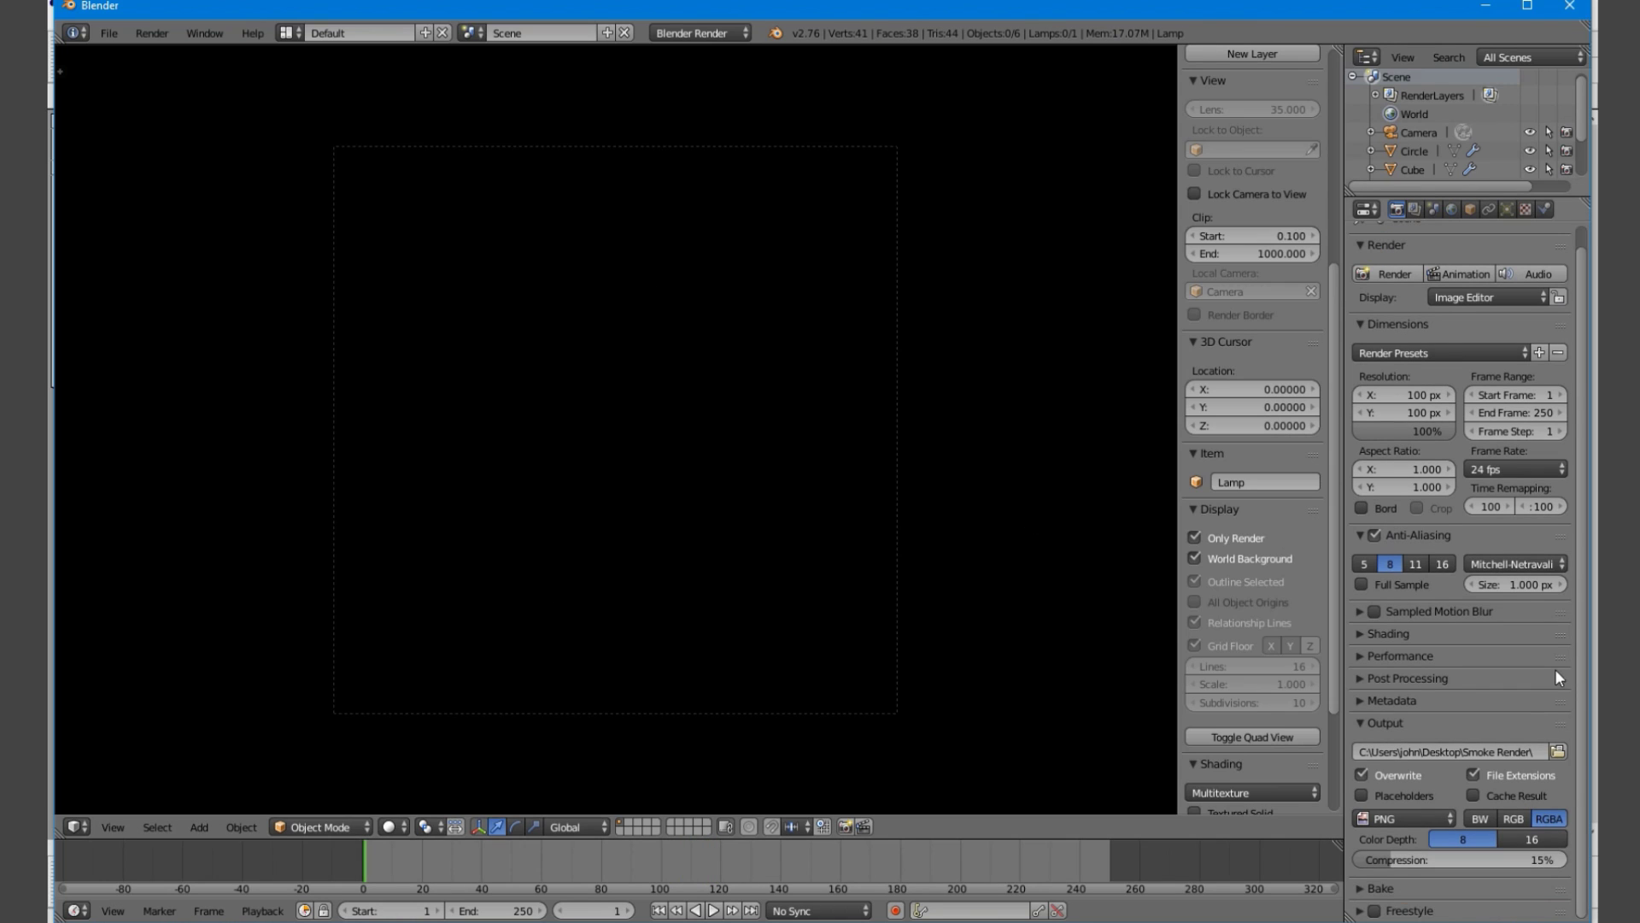
scroll(1555, 669, "up", 1)
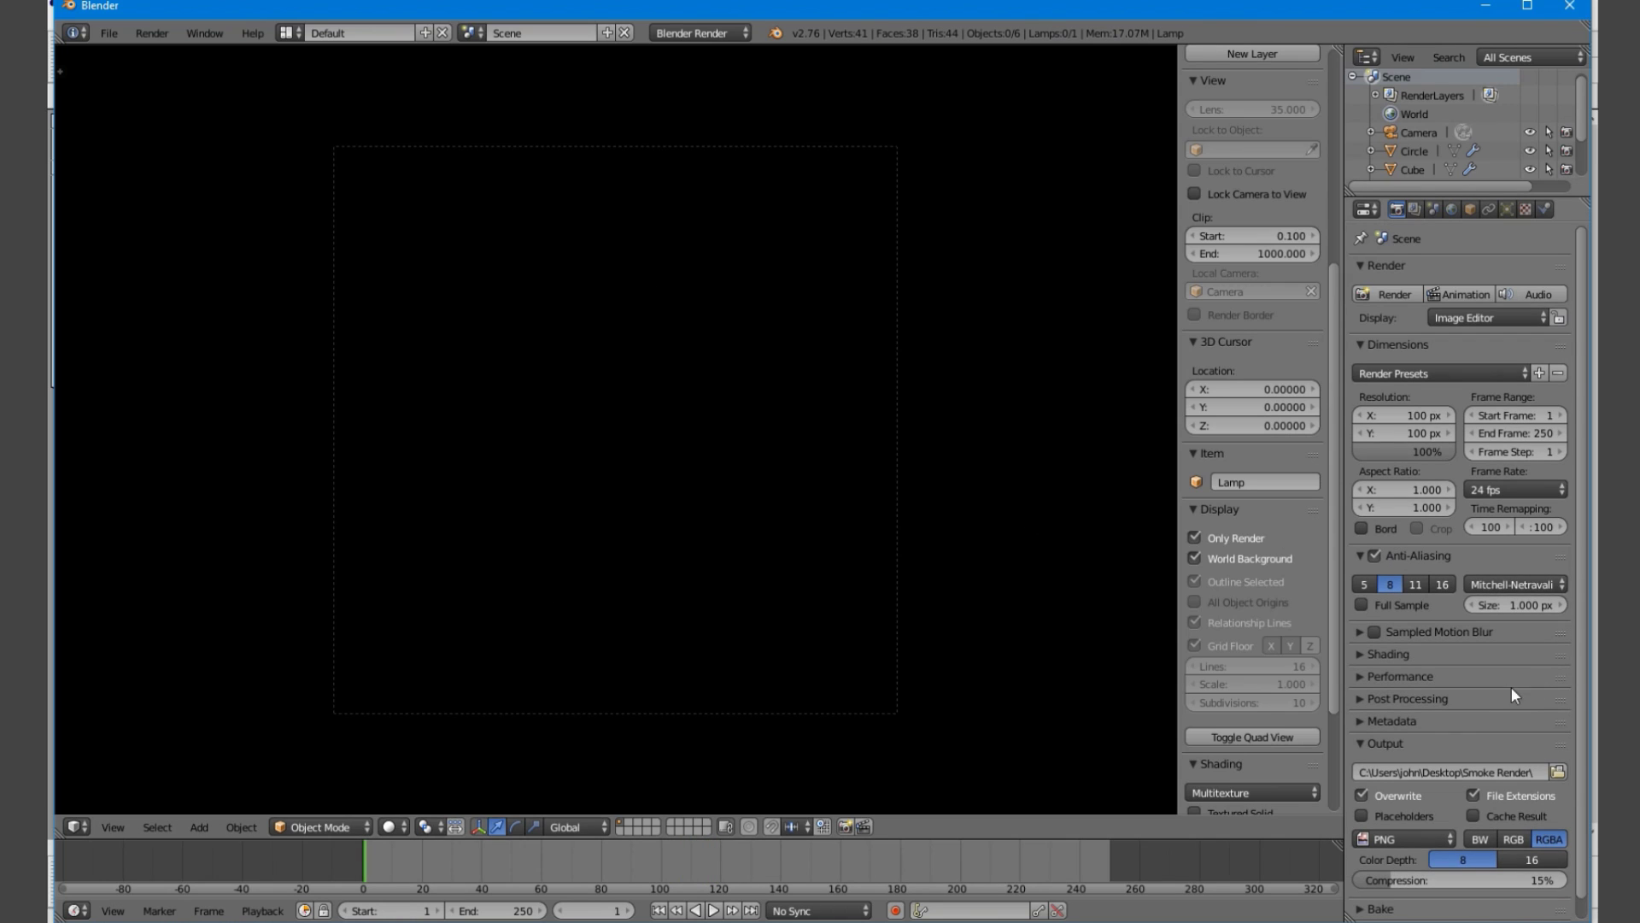
left_click(864, 825)
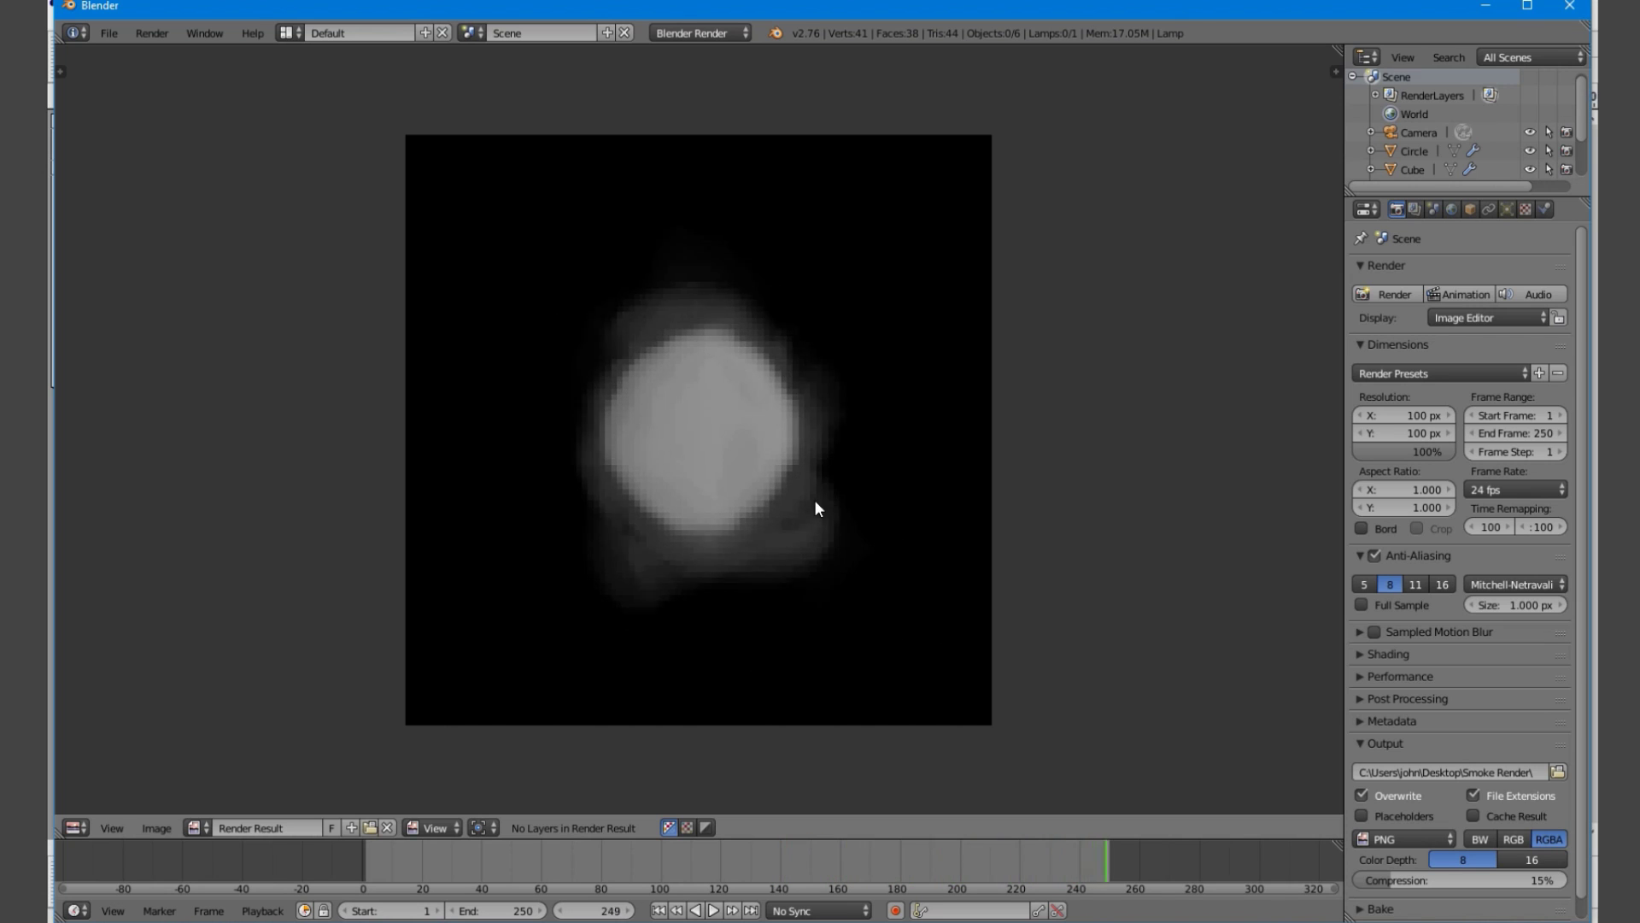
scroll(714, 623, "down", 3)
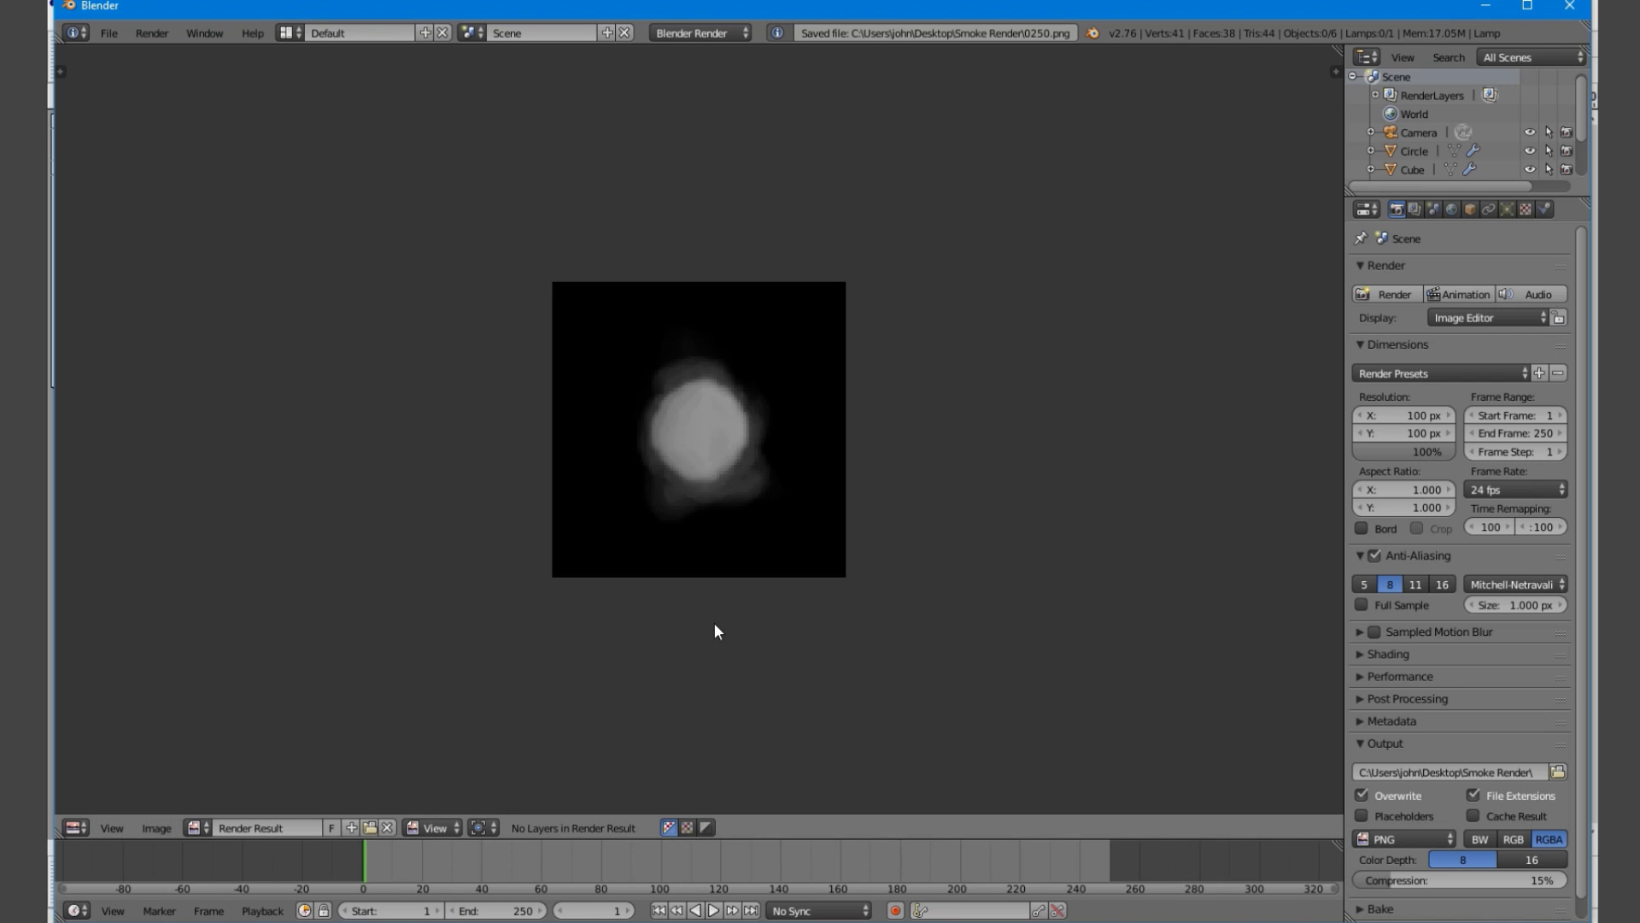
scroll(593, 547, "up", 4)
scroll(752, 489, "down", 2)
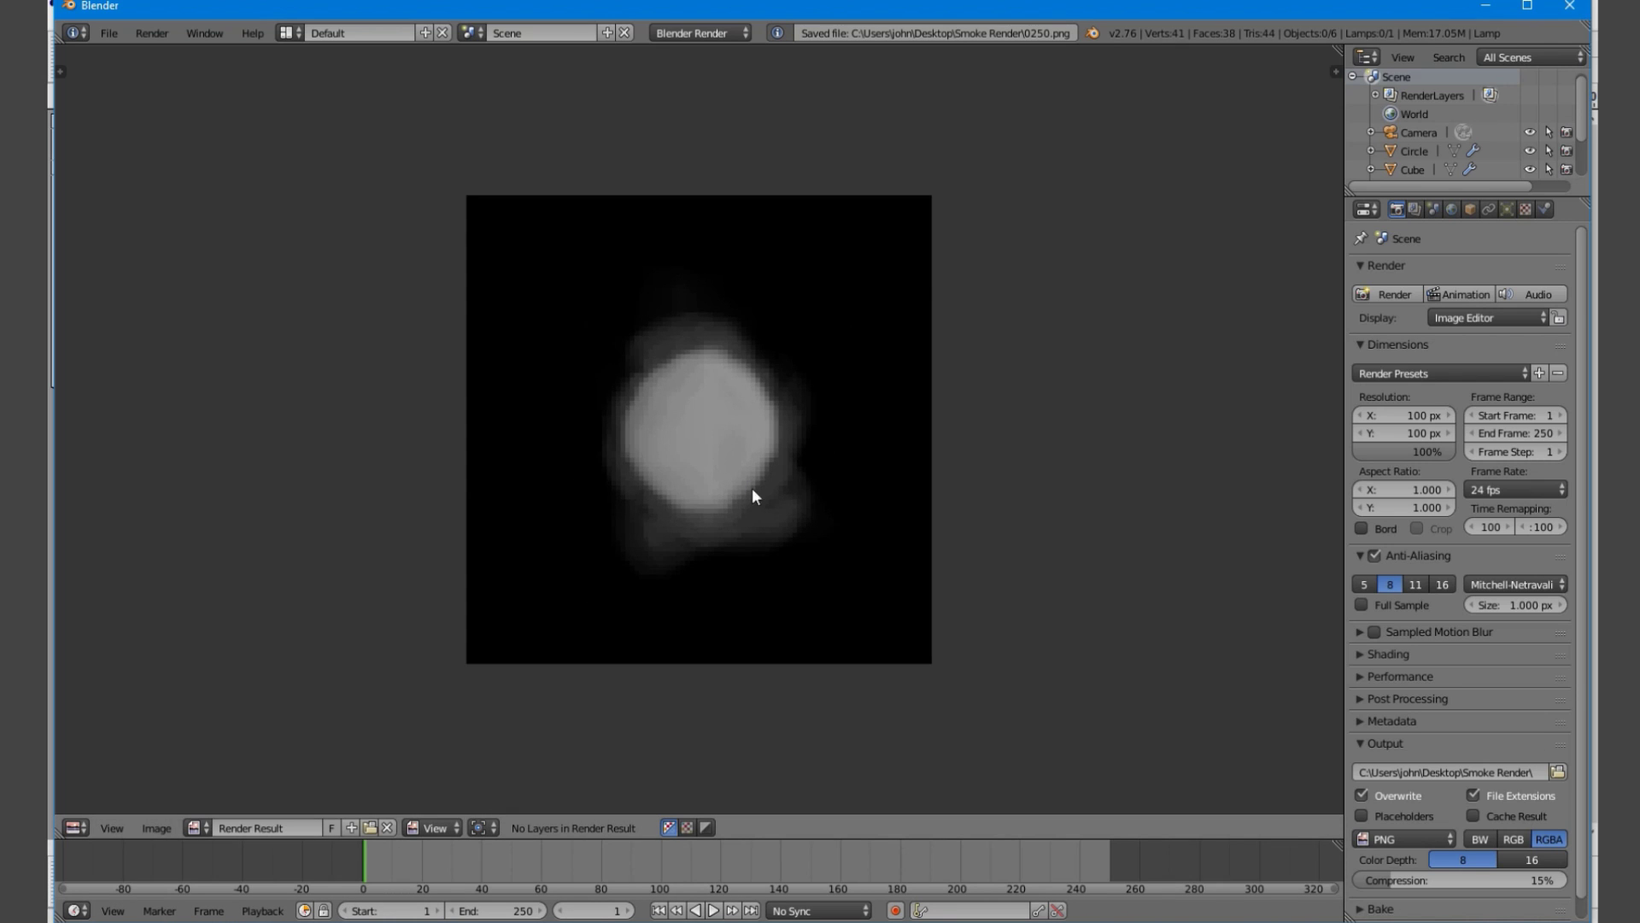
Switch to the Video Editing screen layout and start adding an image strip from the Desktop's Smoke Render folder
left_click(299, 34)
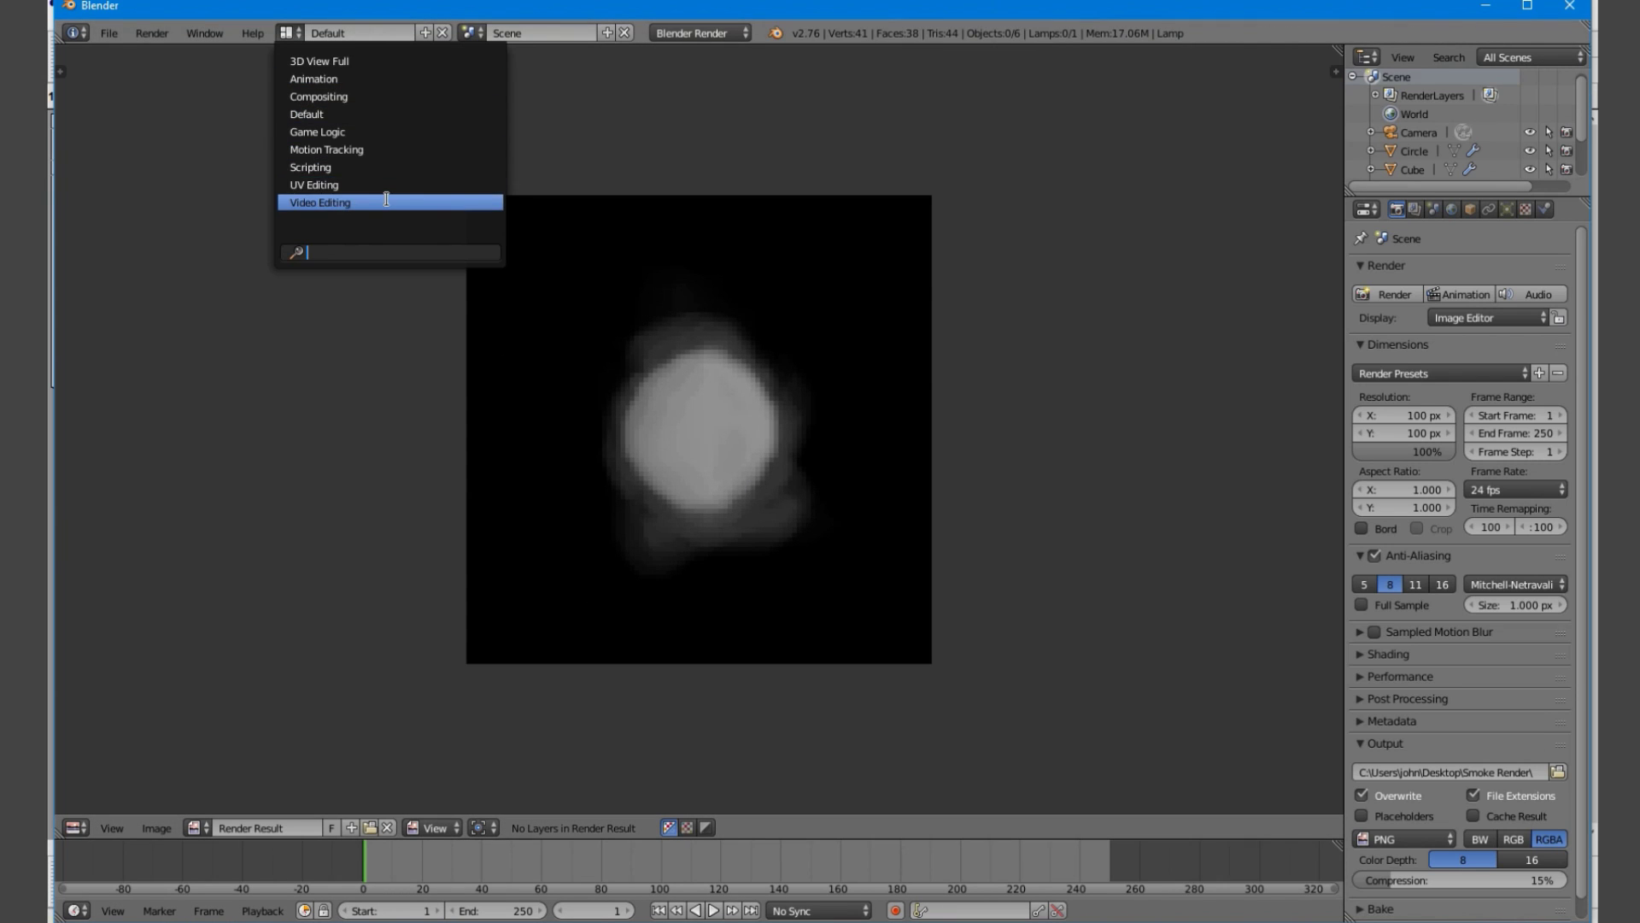
left_click(386, 202)
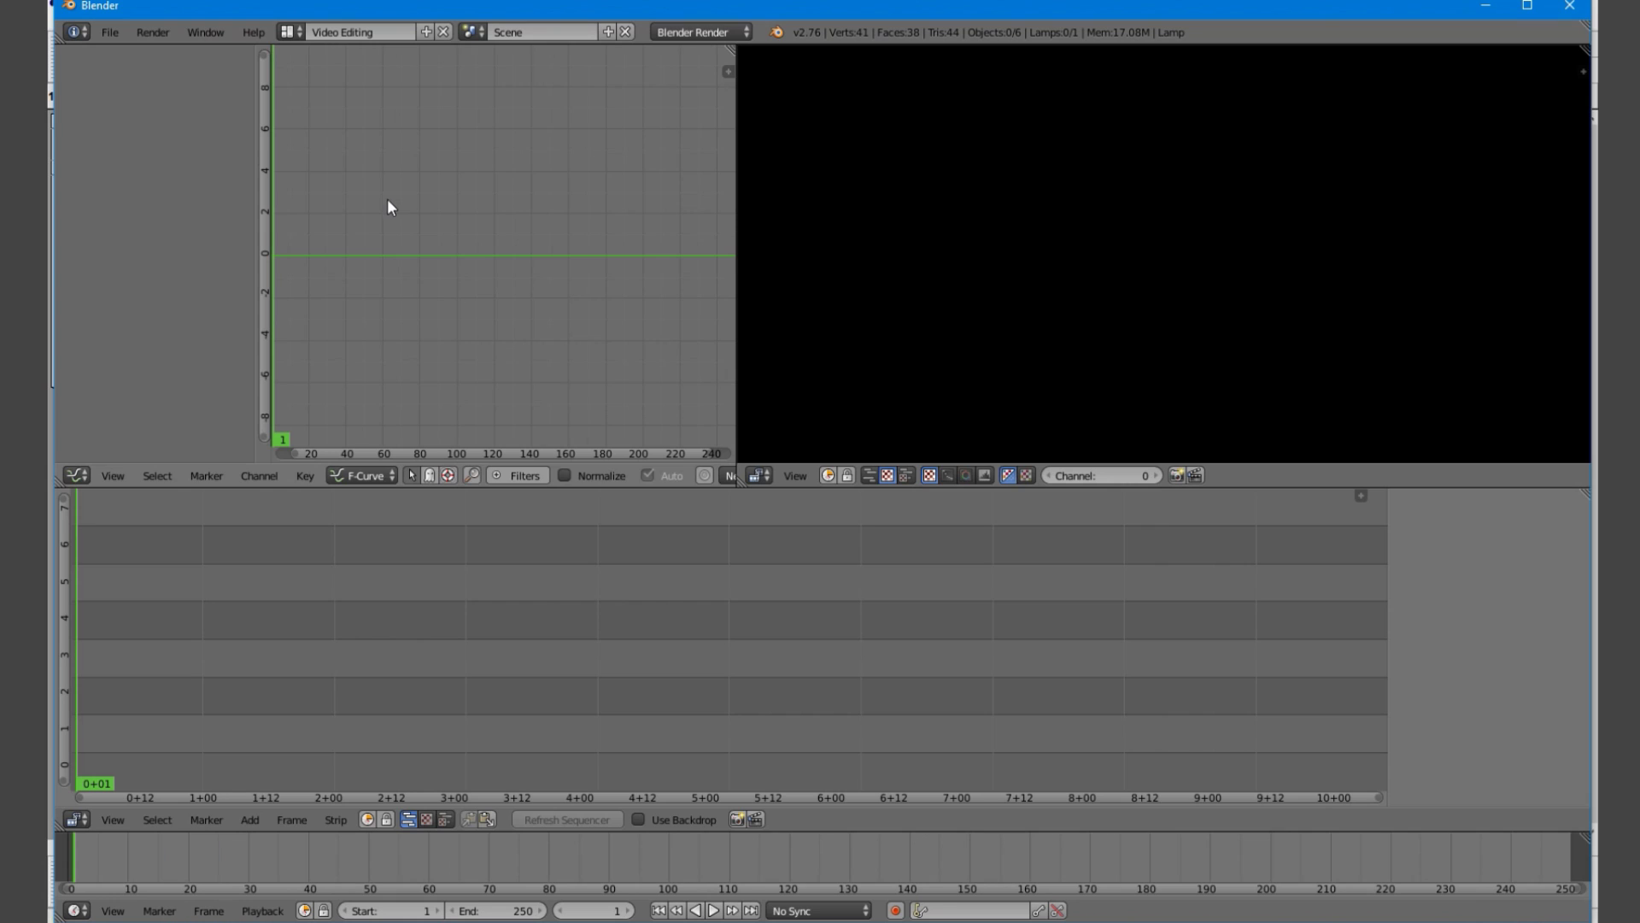
left_click(248, 816)
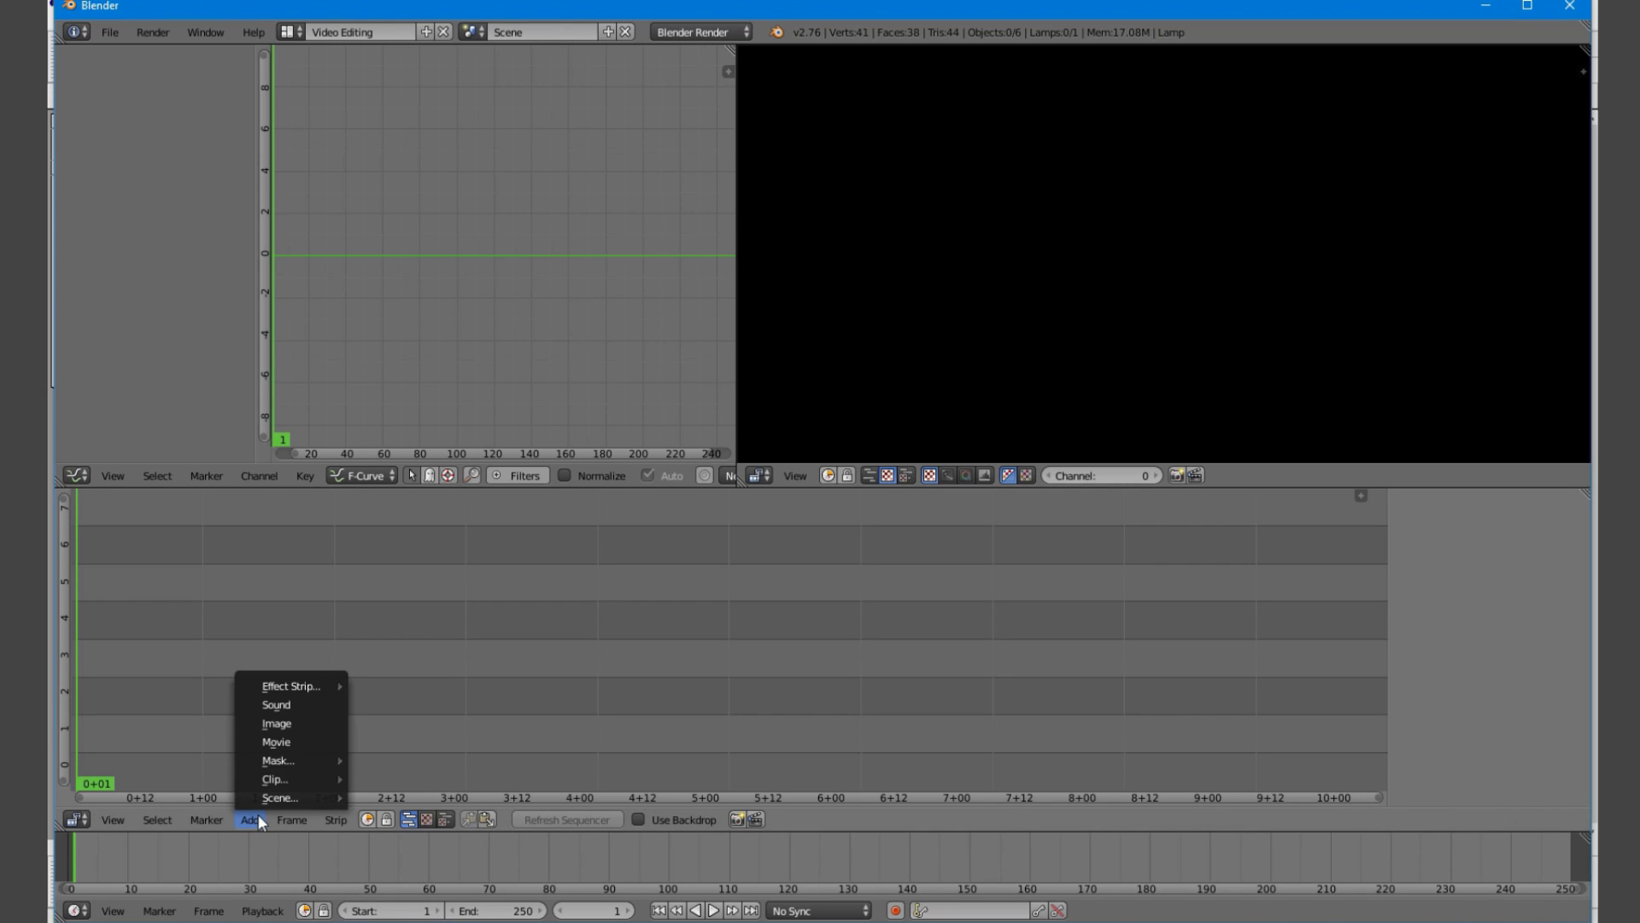
left_click(311, 723)
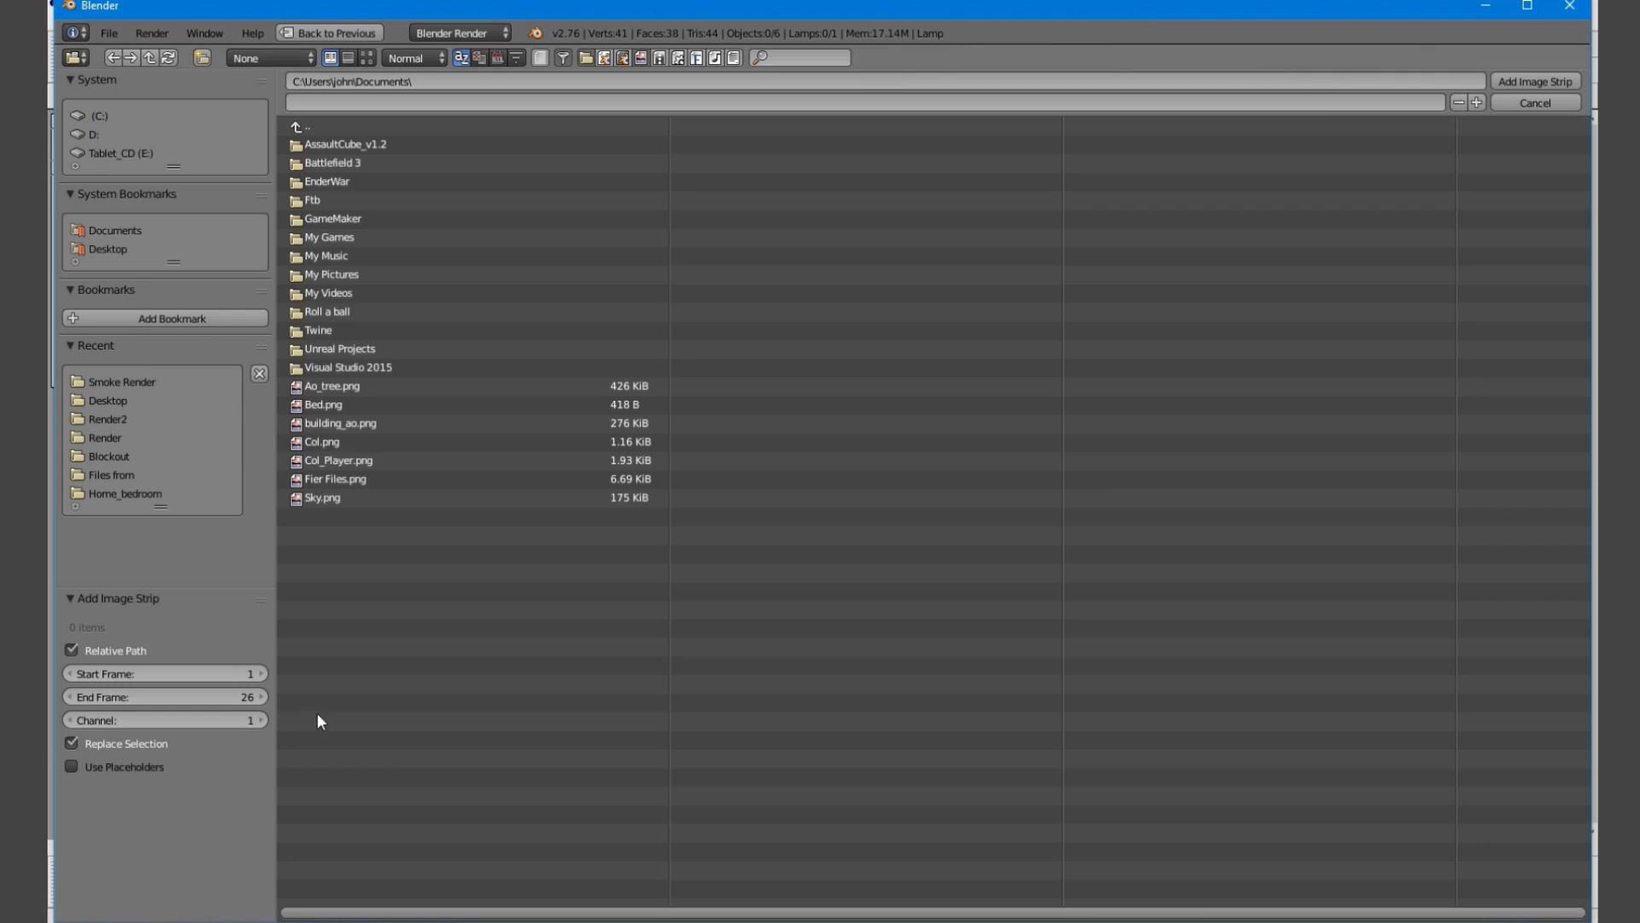
left_click(95, 248)
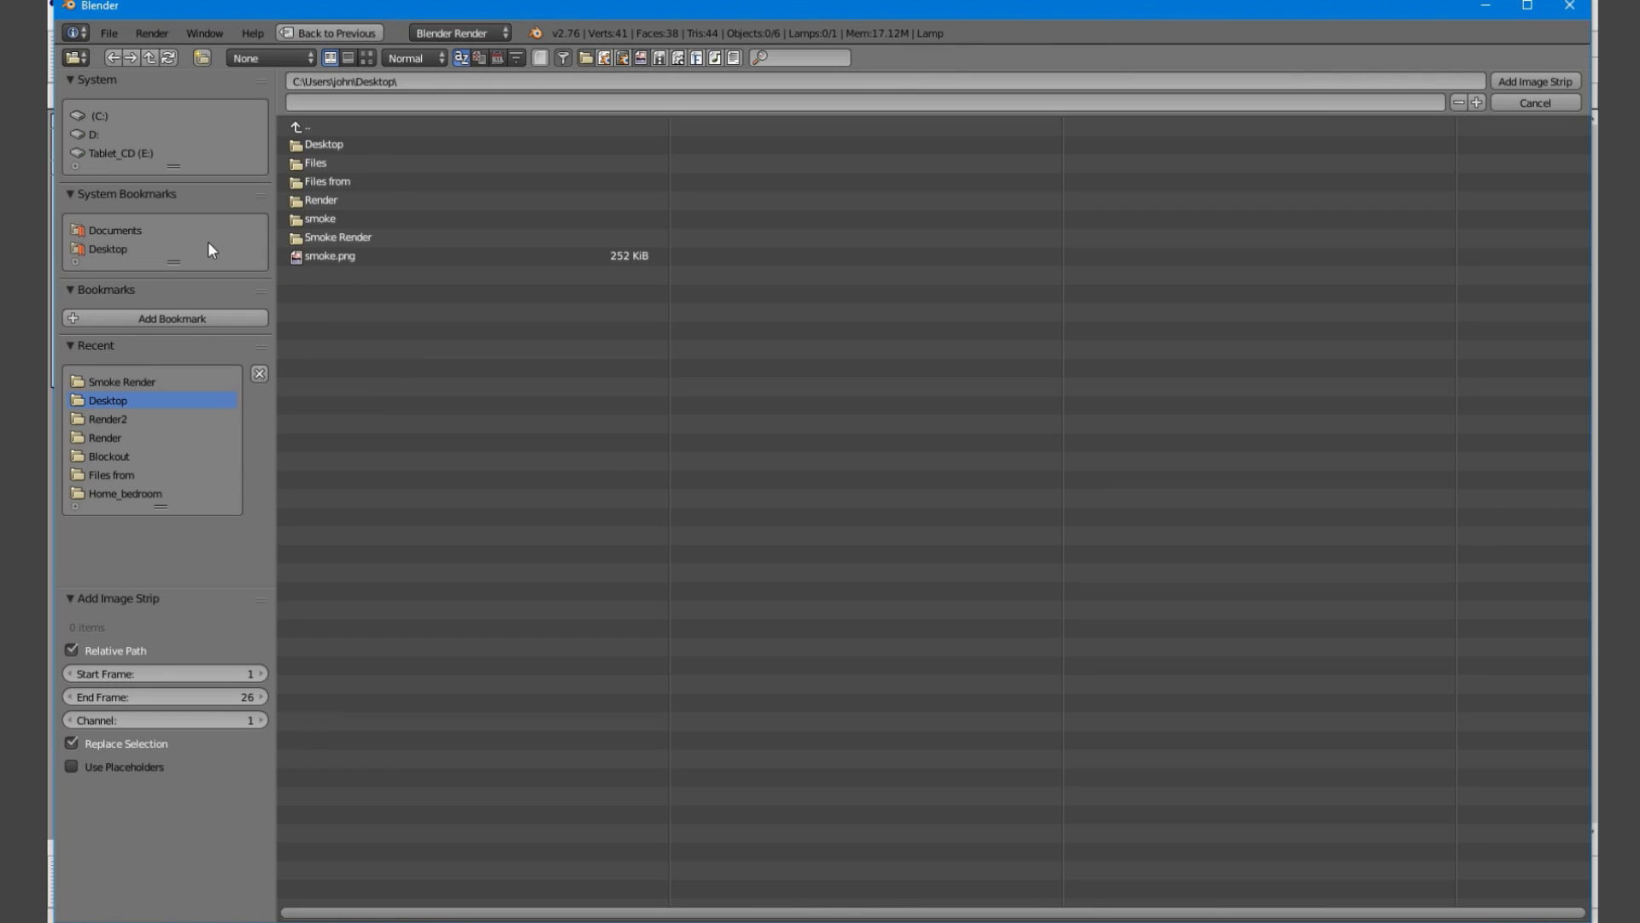
left_click(412, 236)
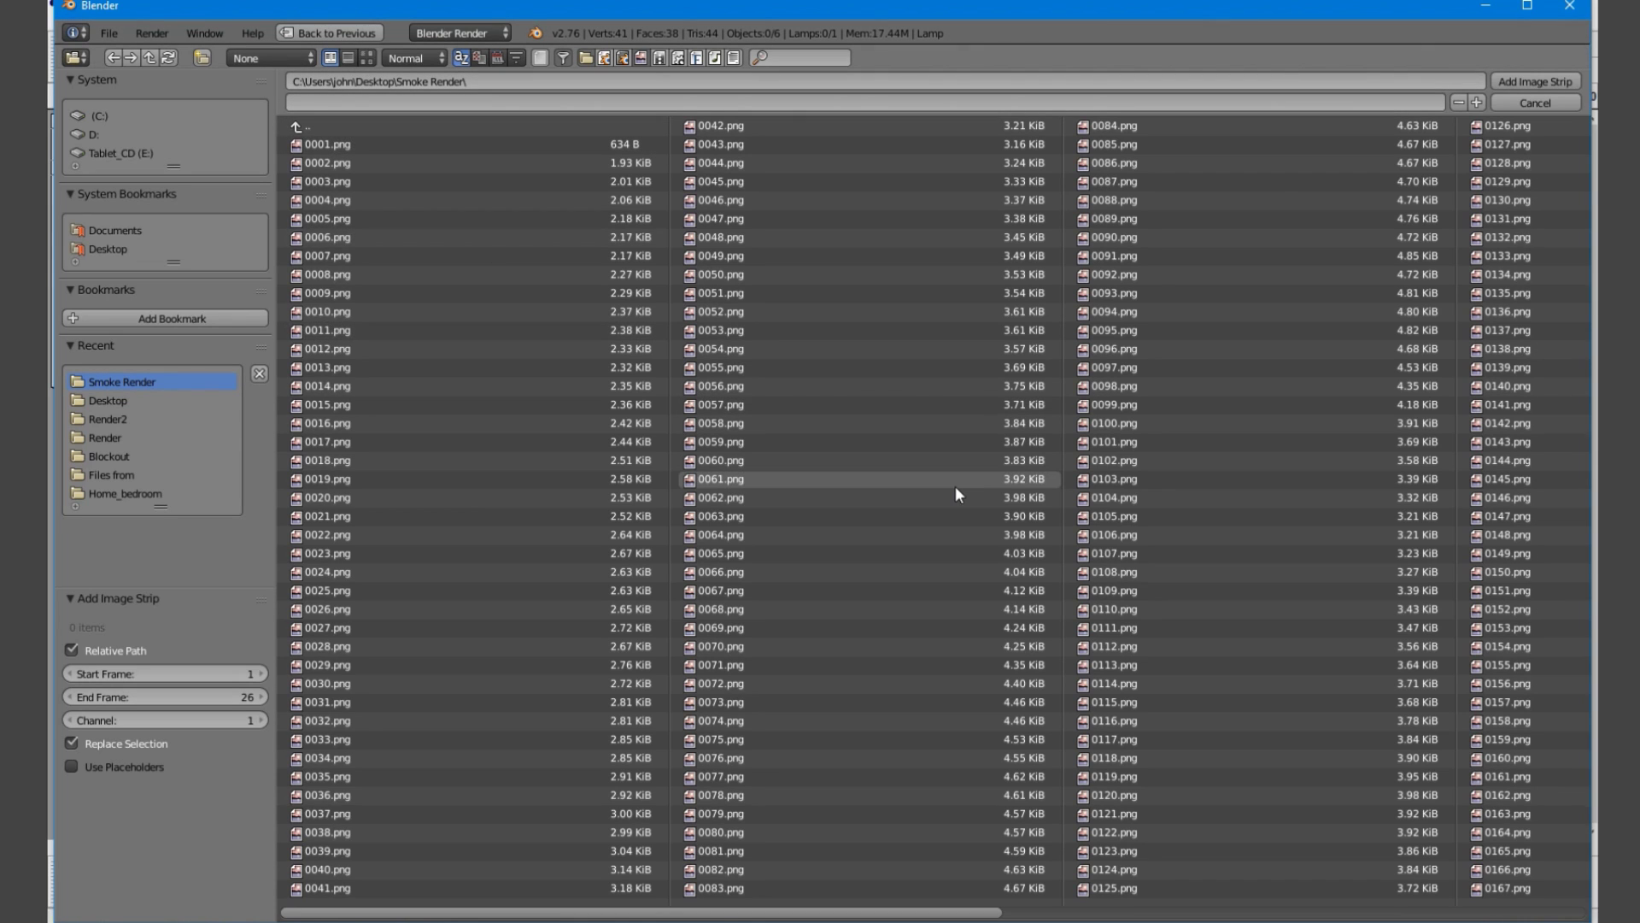
Add the rendered images 0100.png to 0200.png as one image strip starting at frame 1 on channel 1
scroll(895, 480, "down", 2)
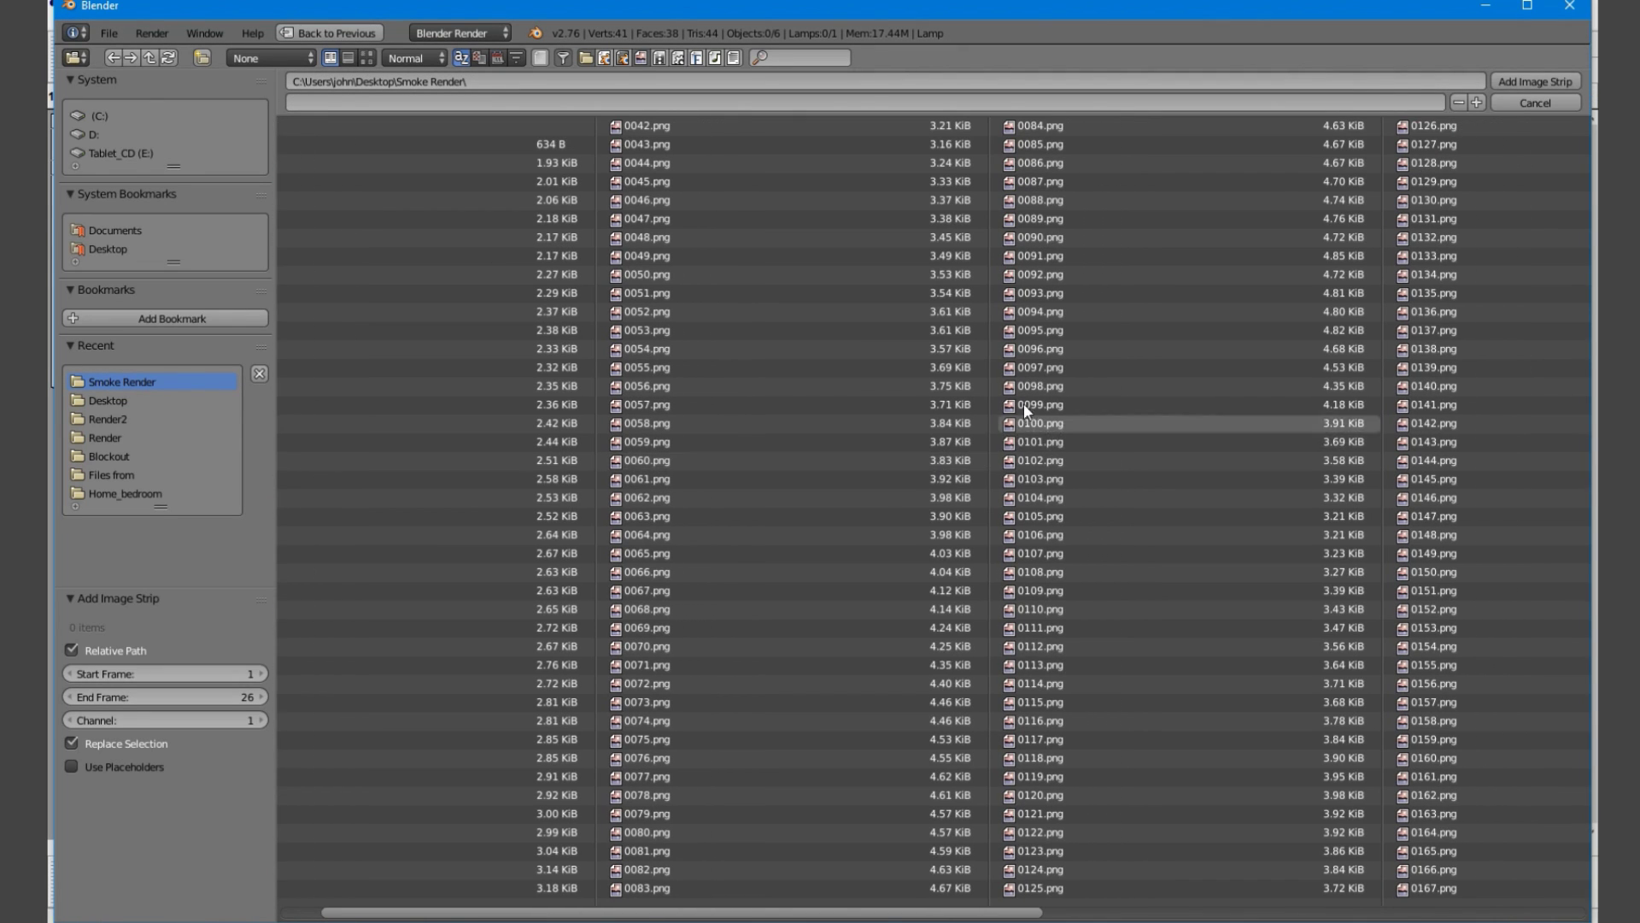
left_click(1033, 426)
scroll(1034, 427, "down", 5)
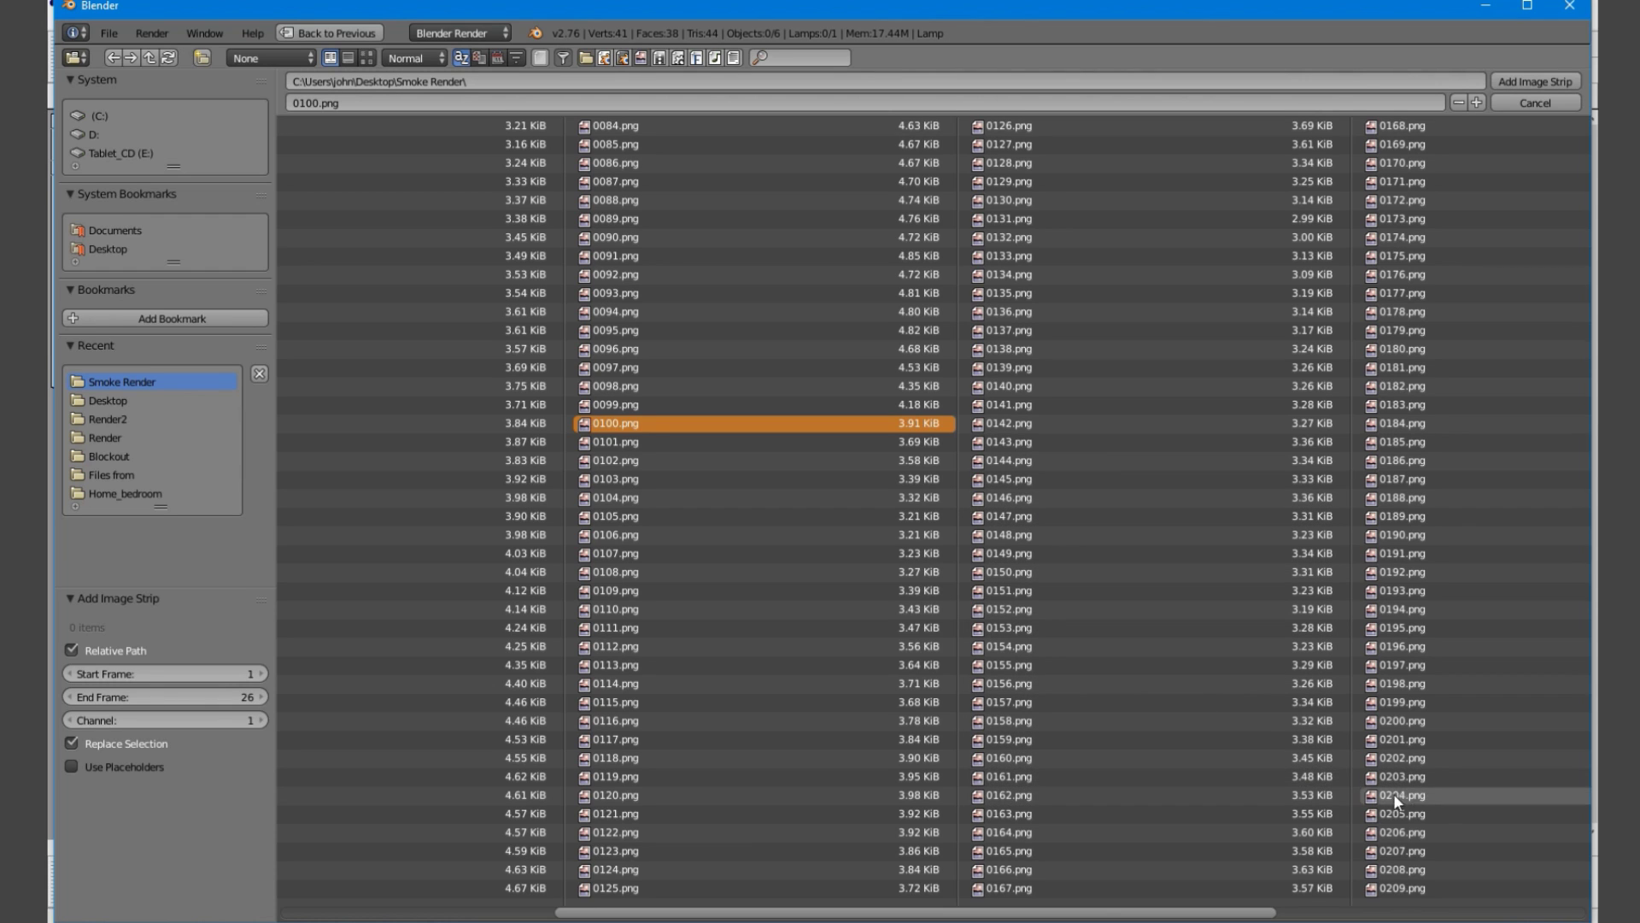
left_click(1428, 721, "shift")
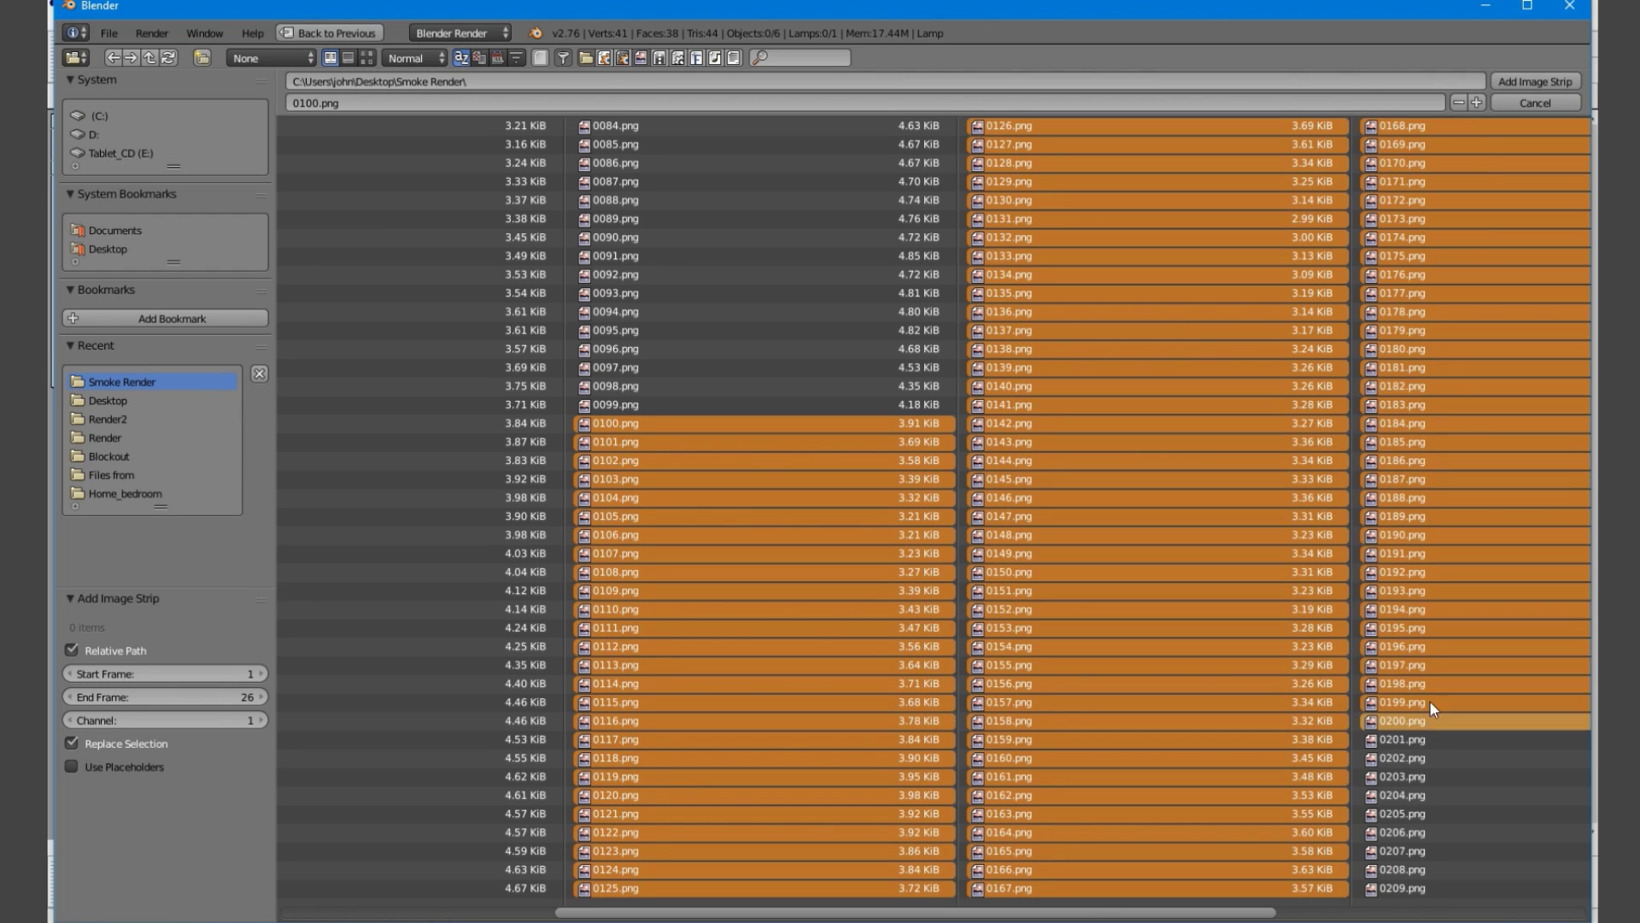
left_click(1529, 80)
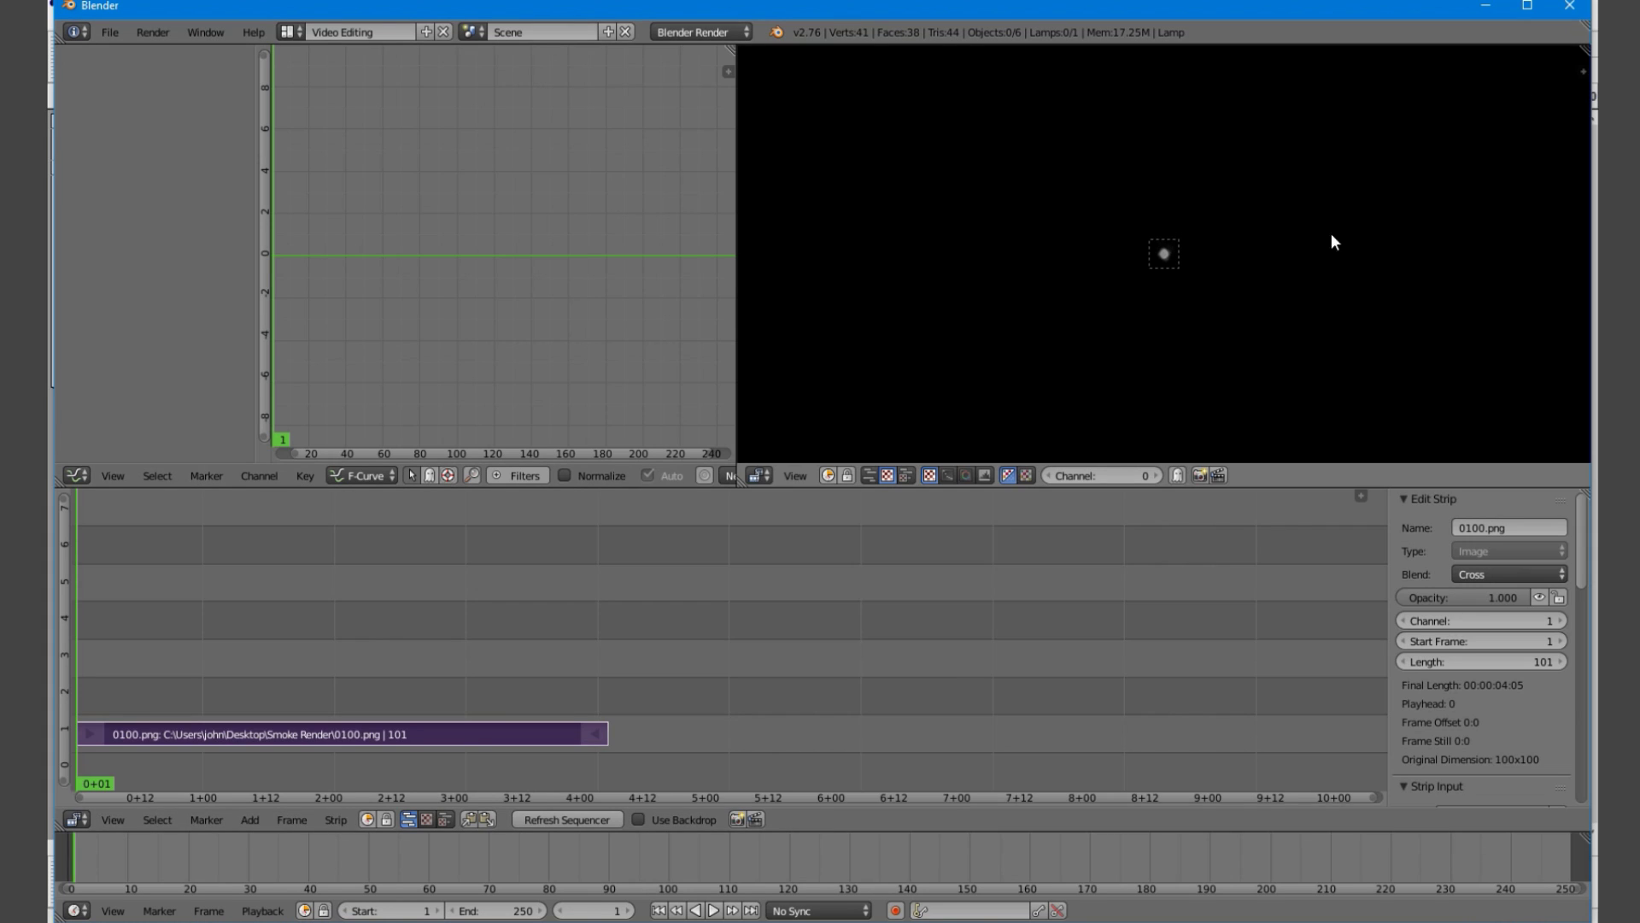
Enlarge the smoke preview, play the strip back, and scrub to frame 100 to check its end
scroll(888, 646, "up", 2)
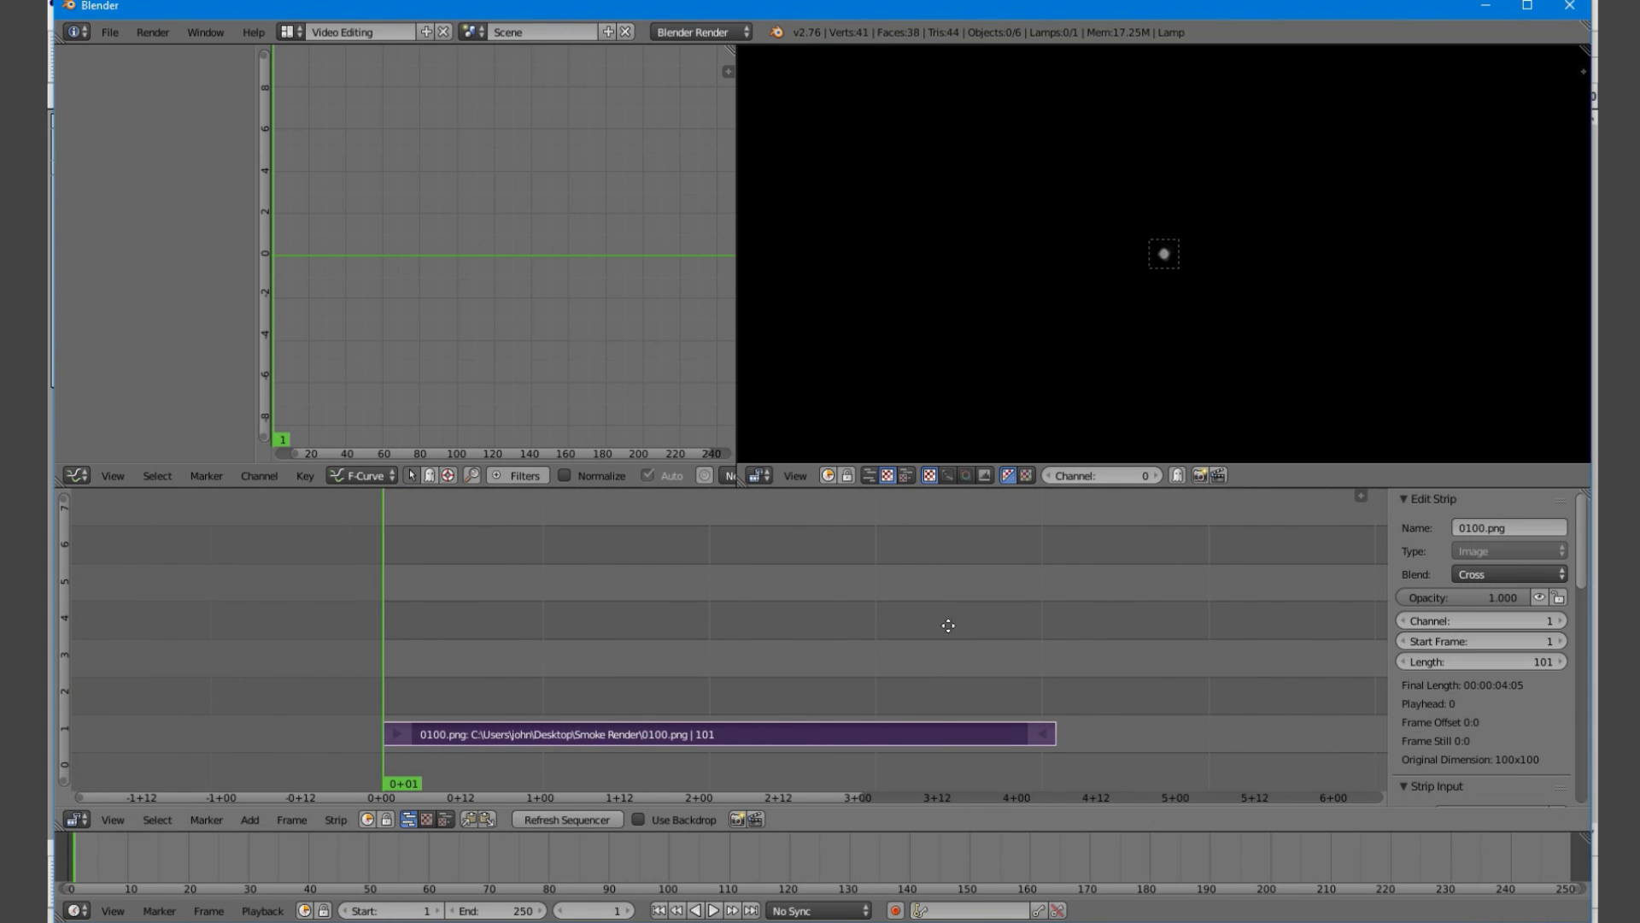
scroll(1163, 337, "up", 5)
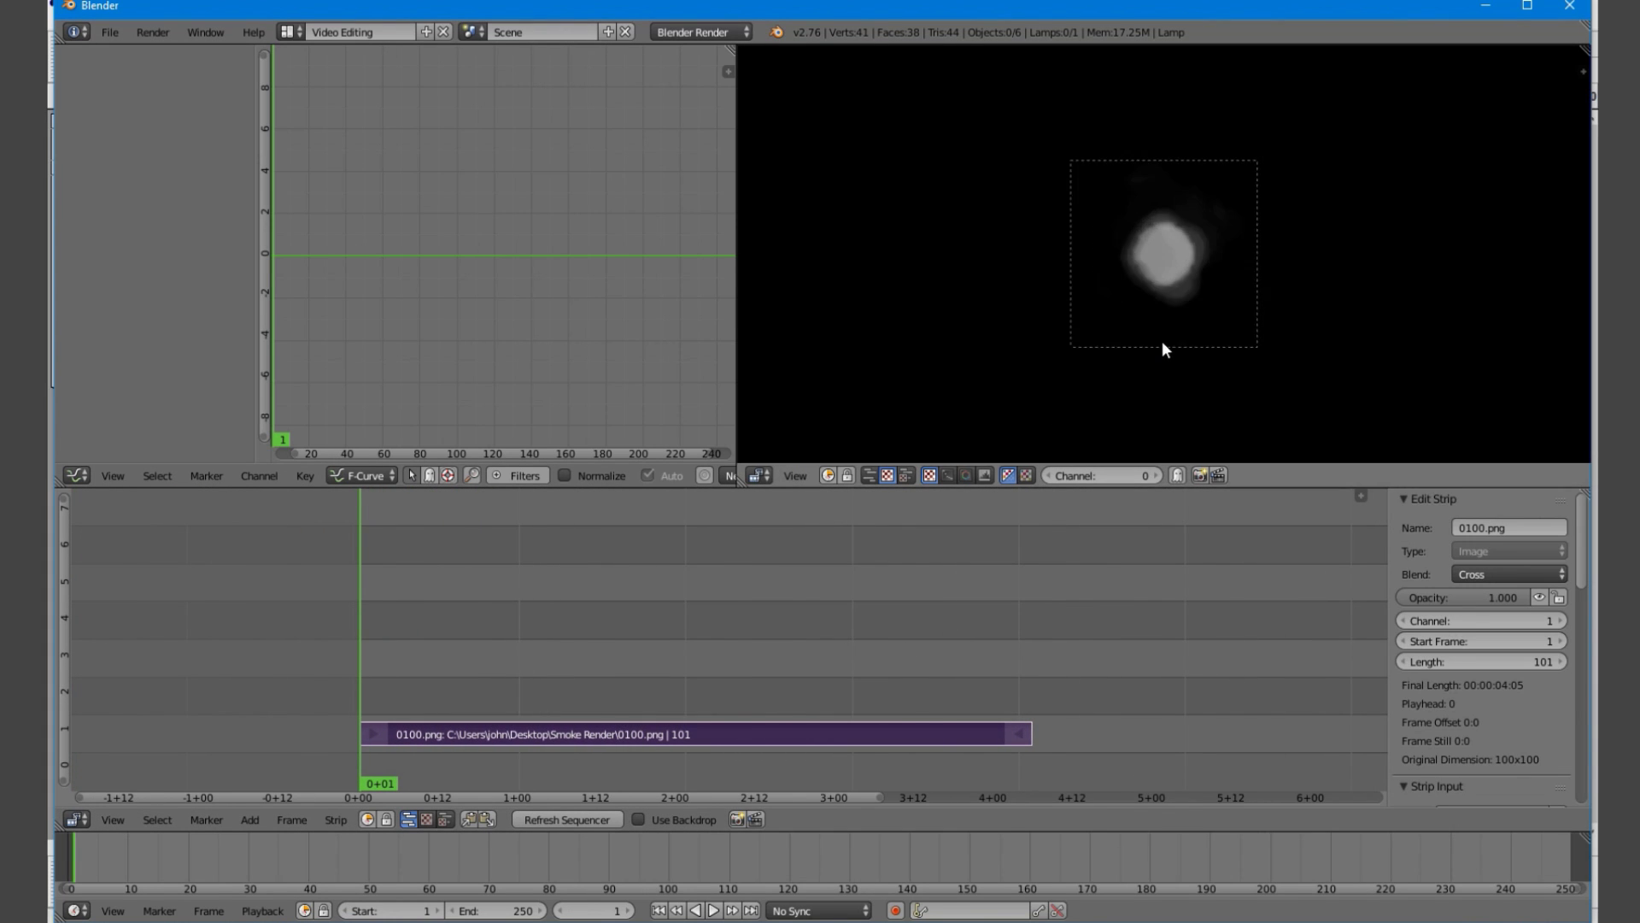
key("alt+a")
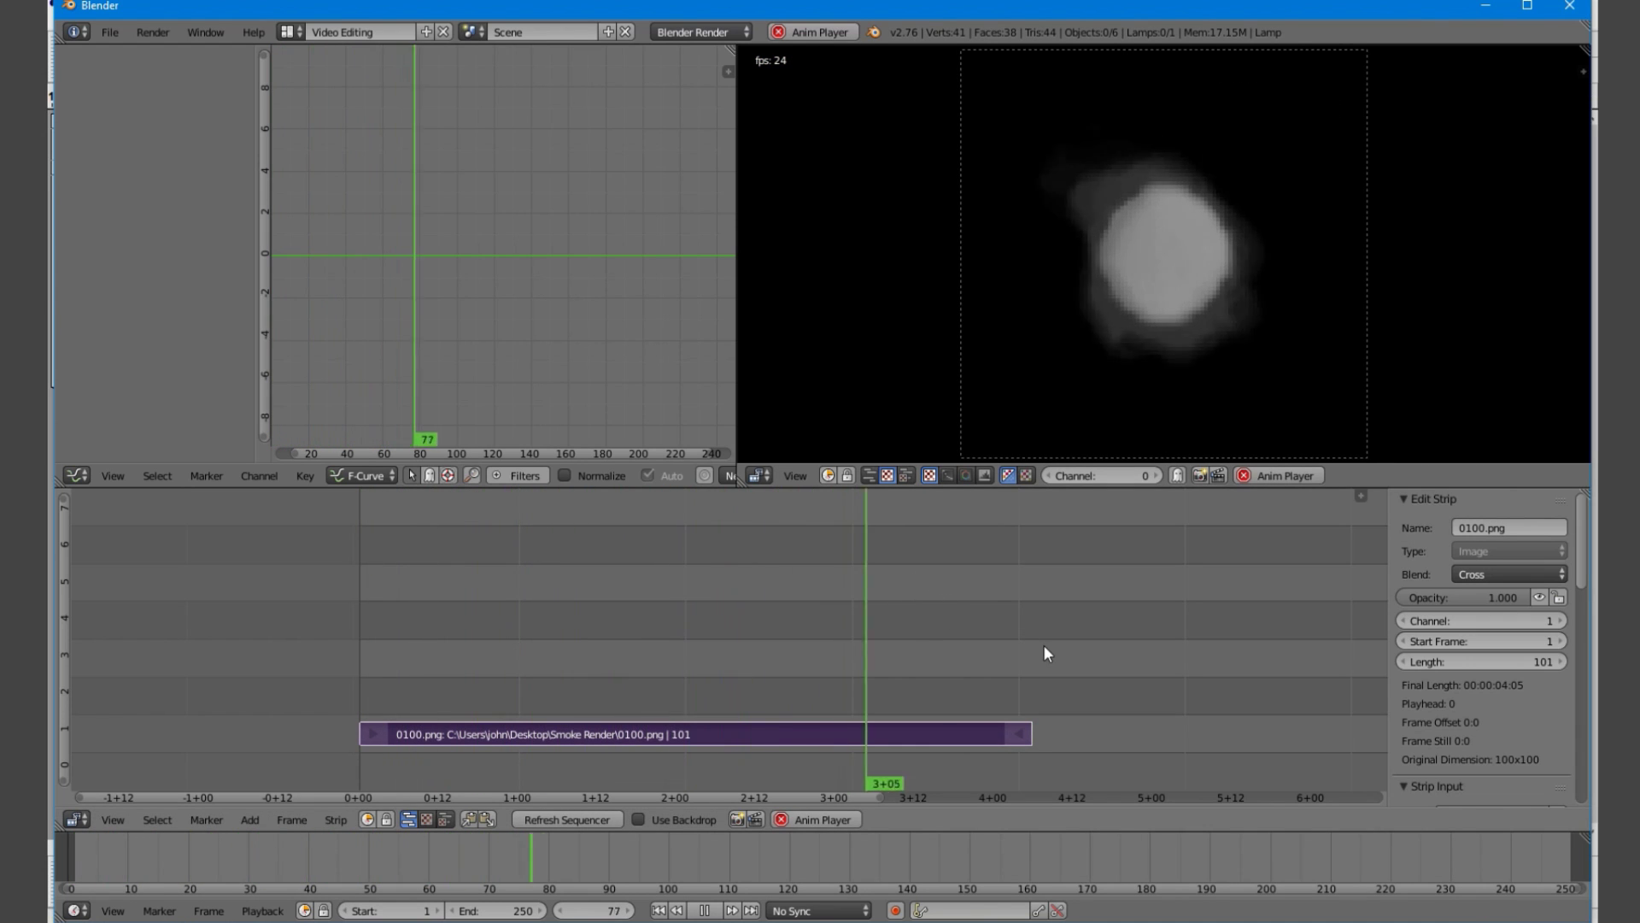
key("alt+a")
left_click_drag(1047, 701, 1018, 733)
key("alt+a")
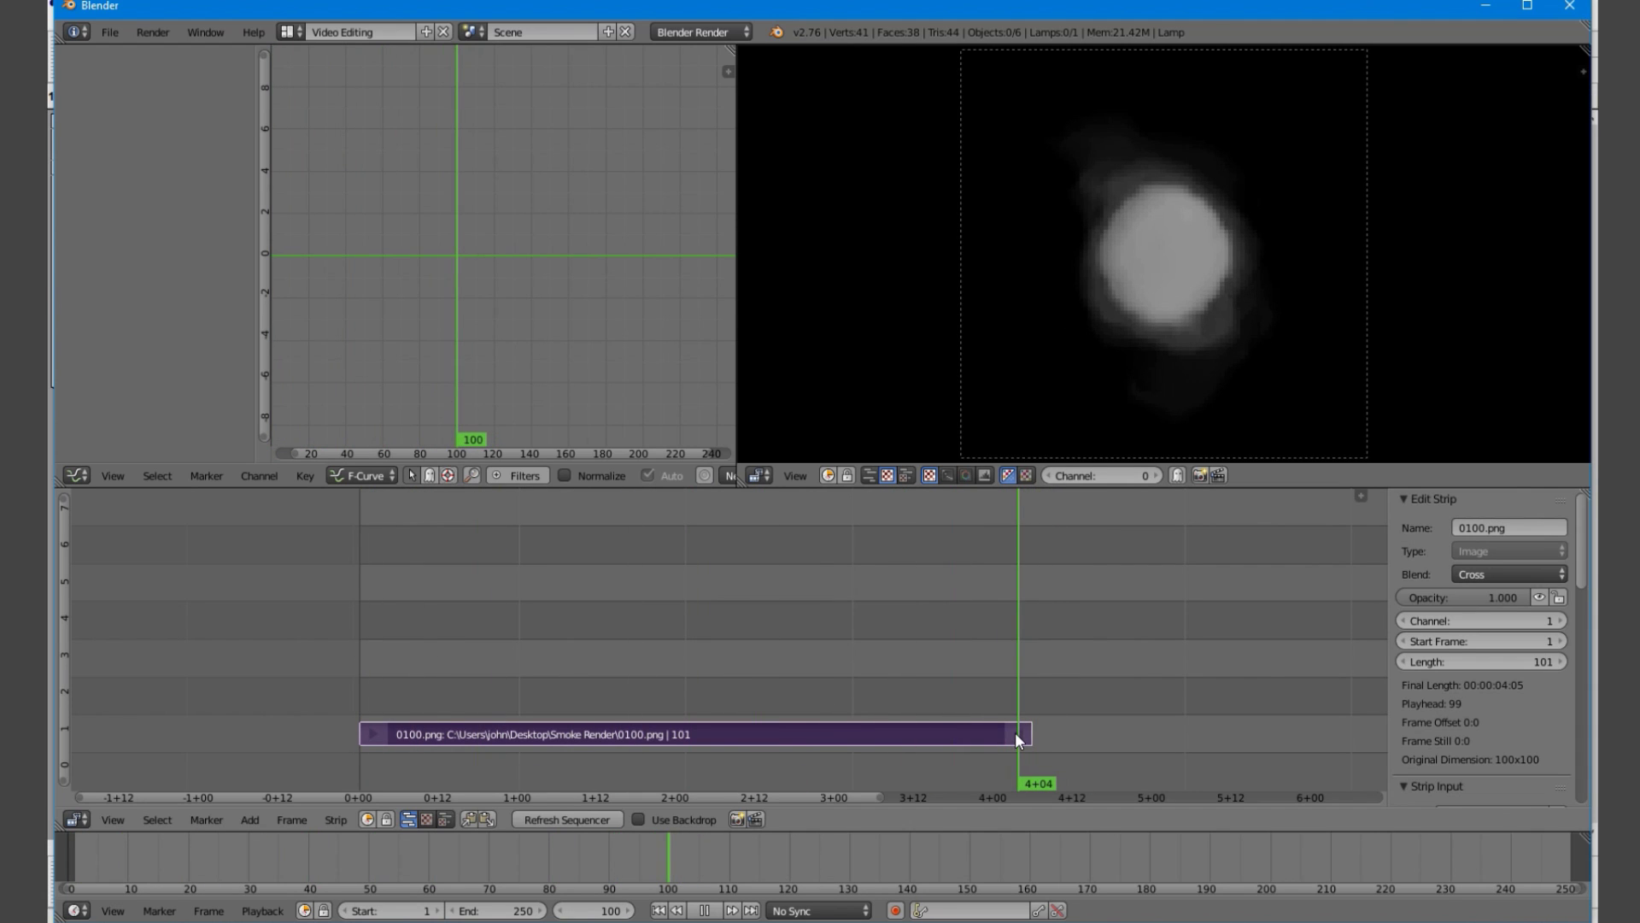
Erase the smoke image strip from the sequencer
scroll(562, 736, "up", 4)
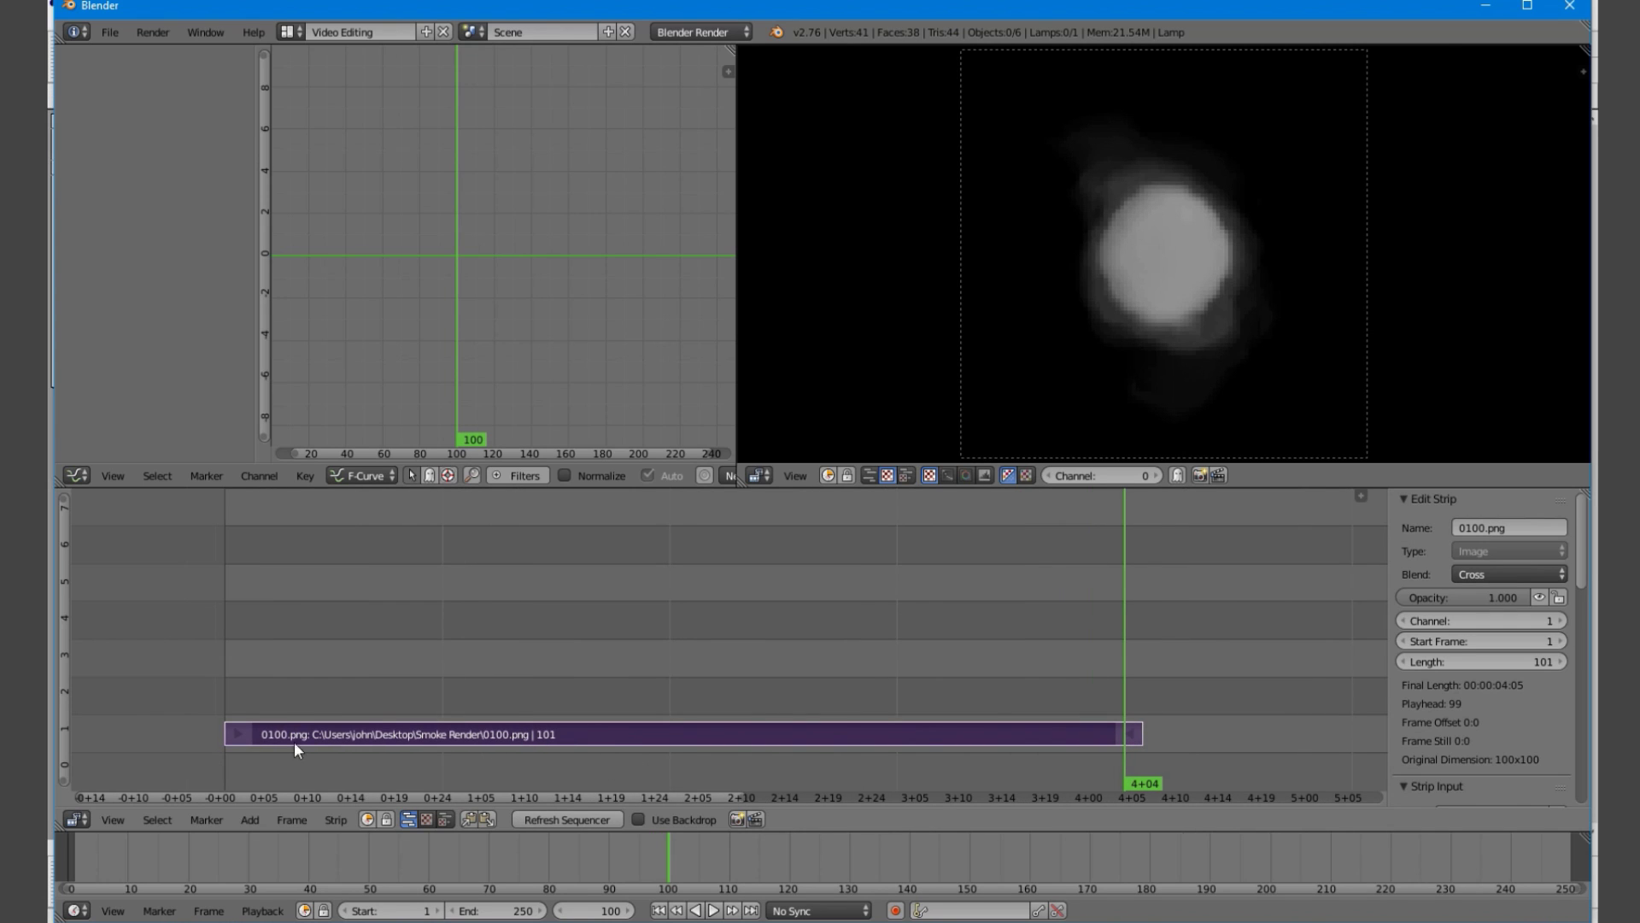
key("x")
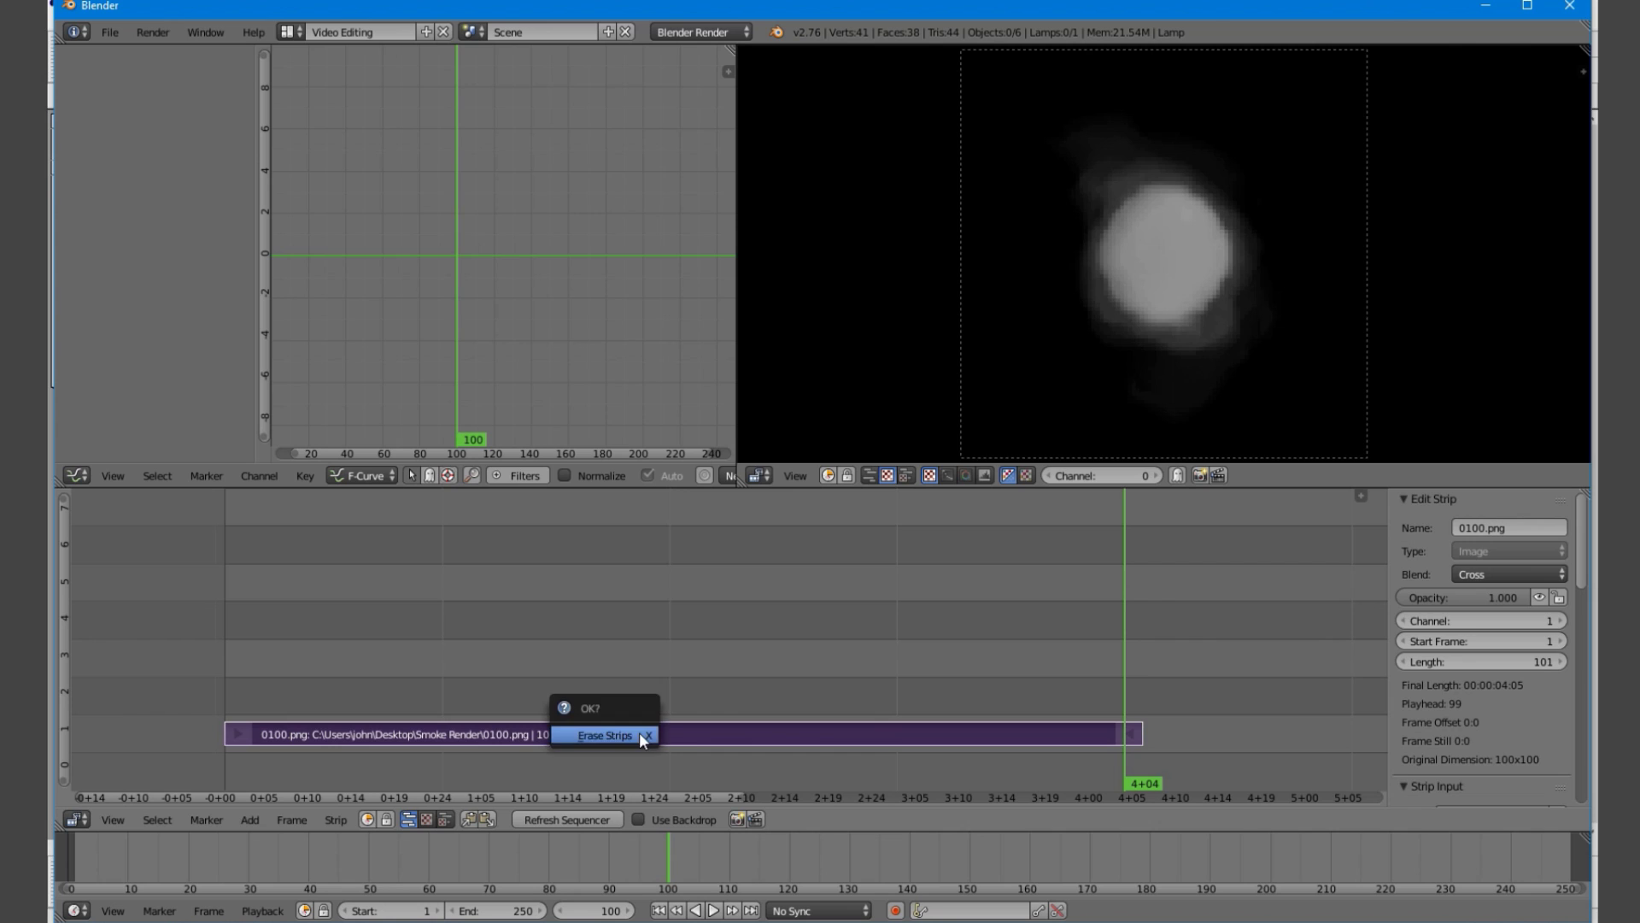
left_click(639, 732)
left_click(248, 819)
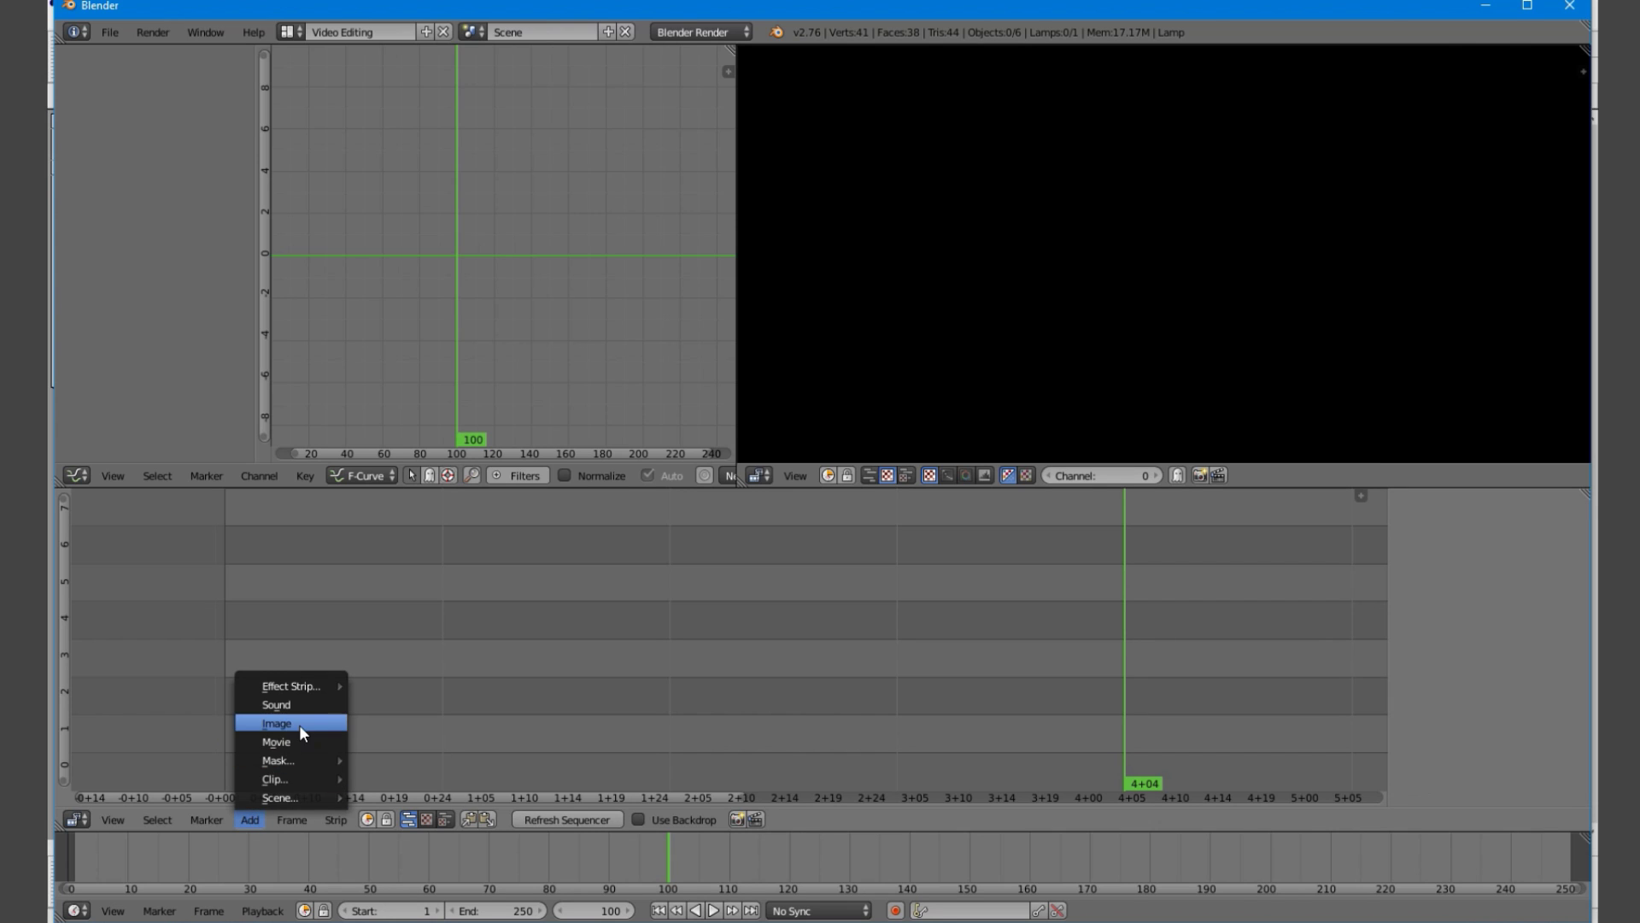
left_click(299, 725)
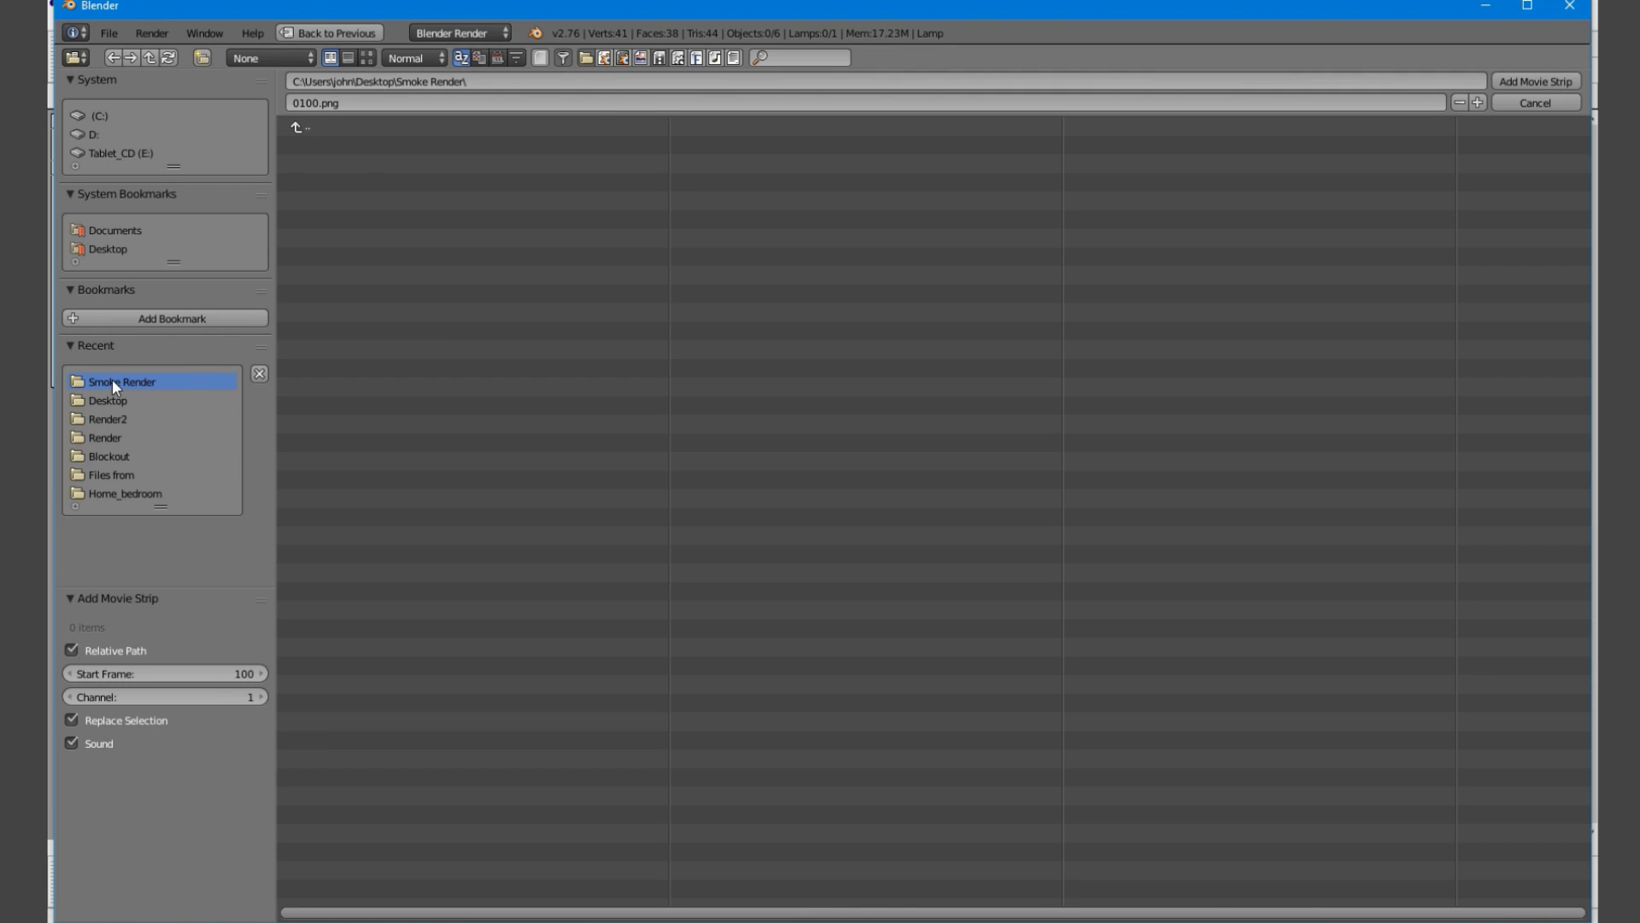
left_click(1535, 103)
Add images 0100.png to 0200.png from the Smoke Render folder as an image strip at frame 100, channel 1
left_click(253, 820)
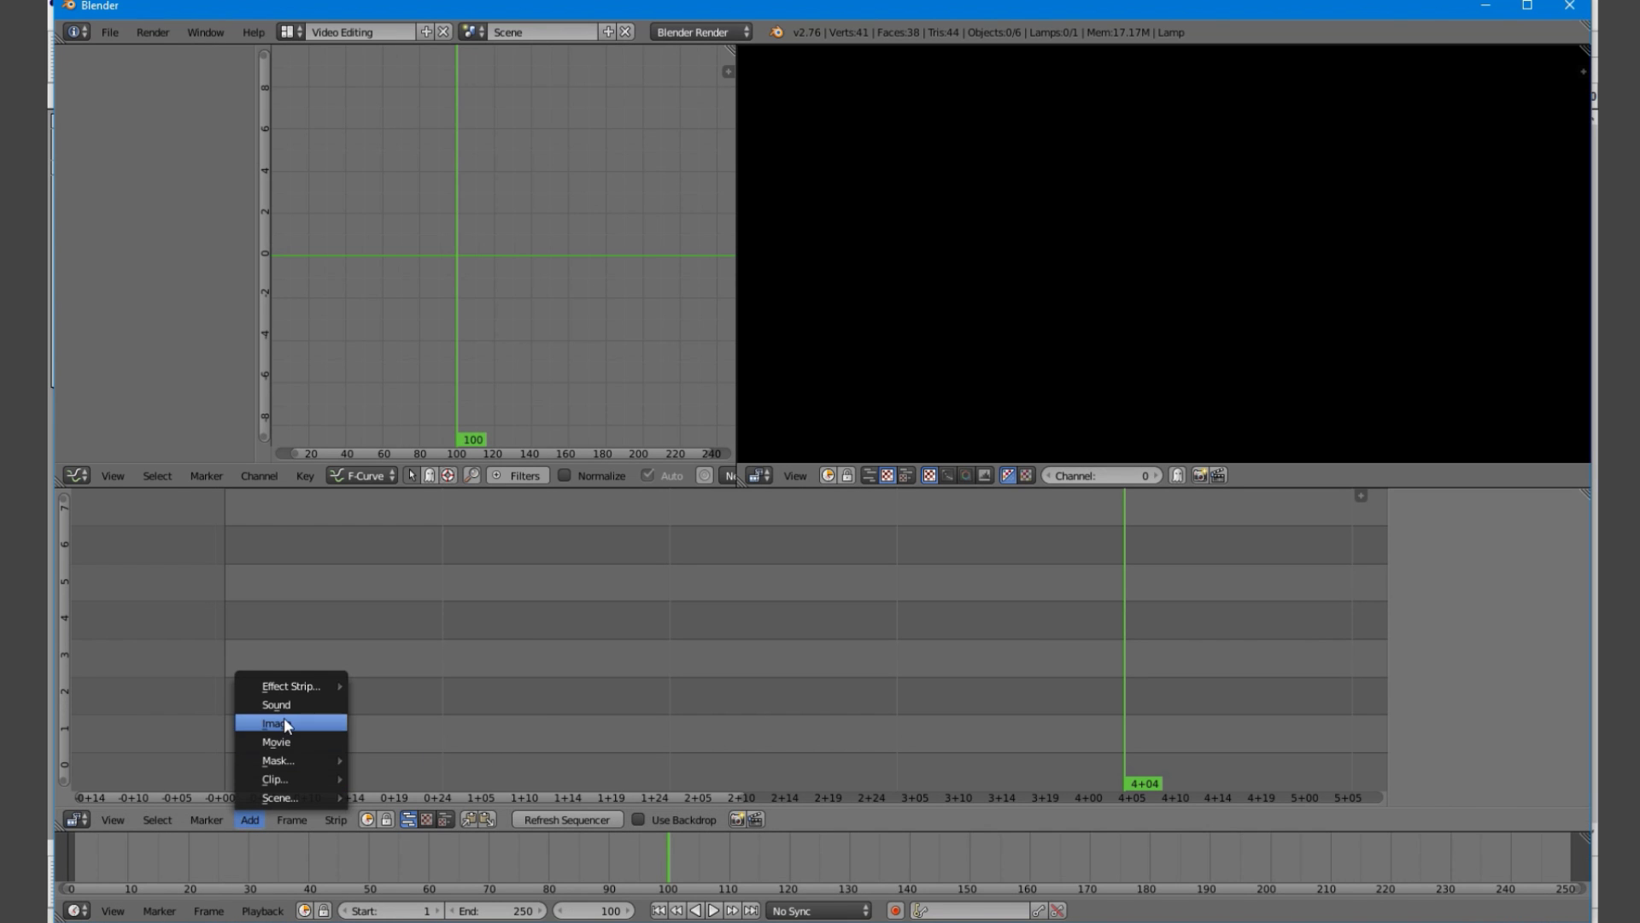
left_click(284, 716)
scroll(1014, 470, "down", 3)
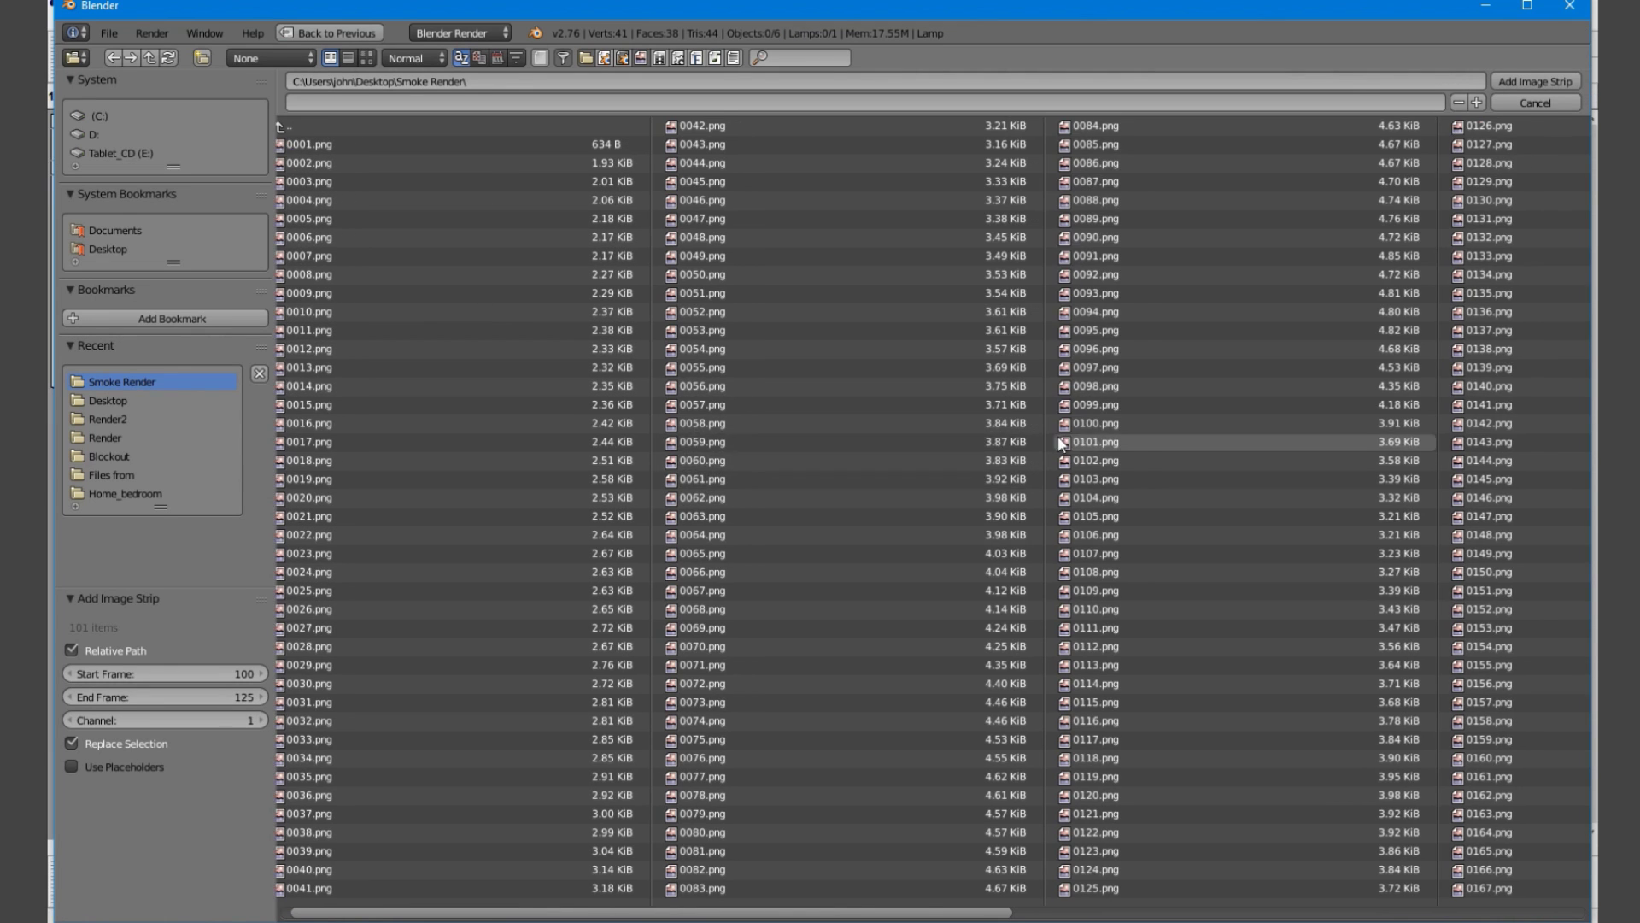
left_click(1097, 425)
scroll(1182, 571, "down", 4)
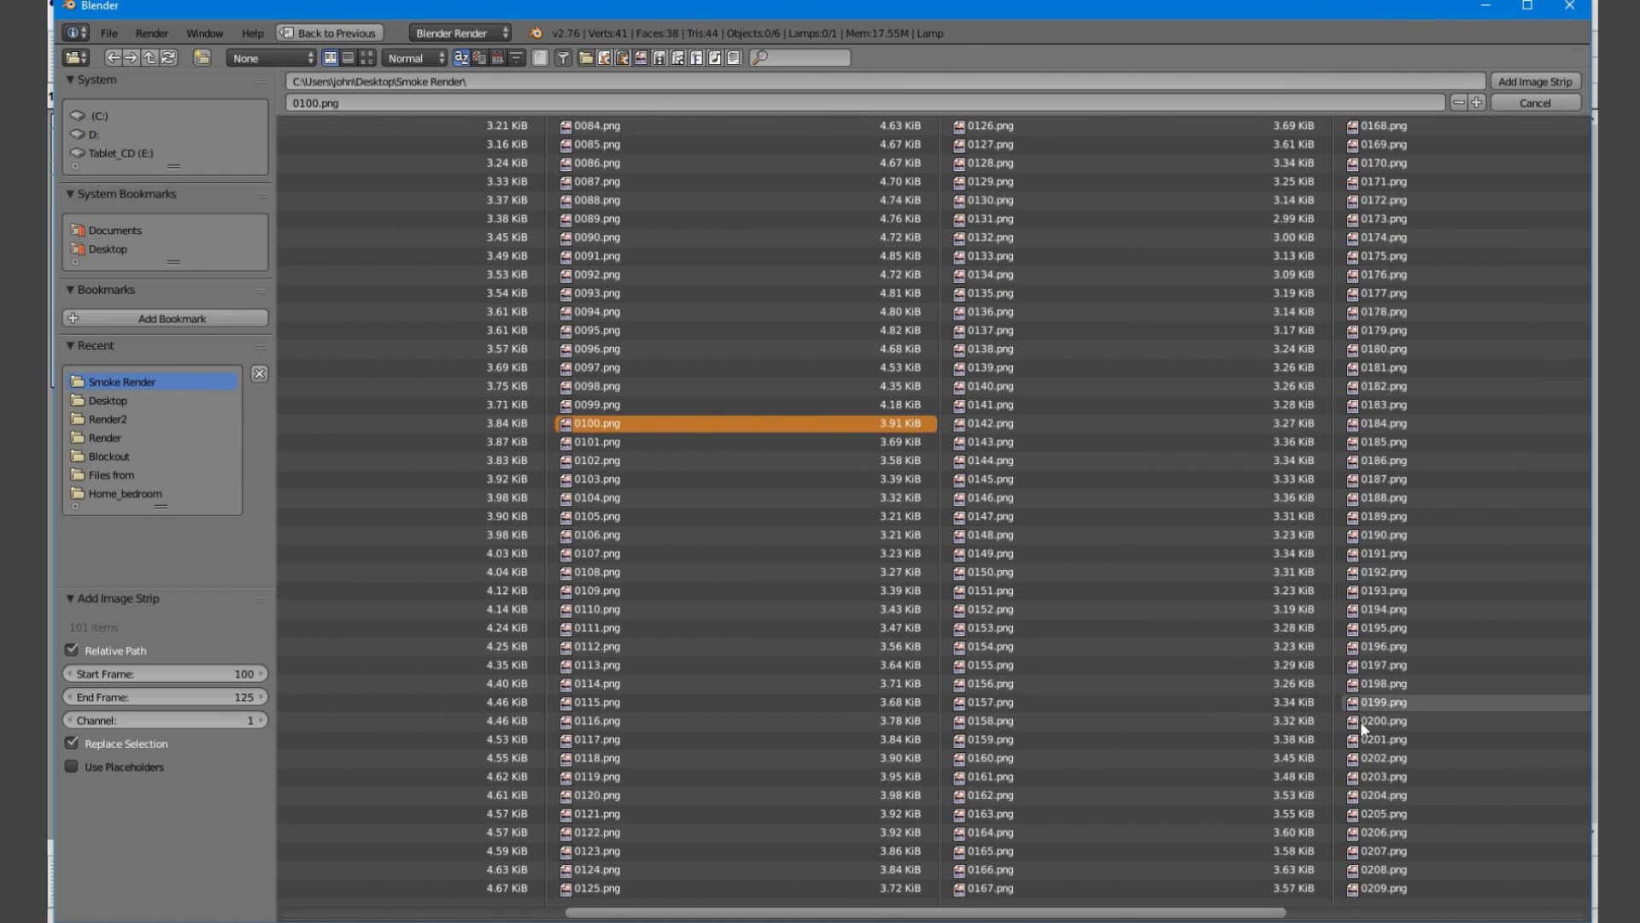
left_click(1418, 720, "shift")
left_click(1535, 81)
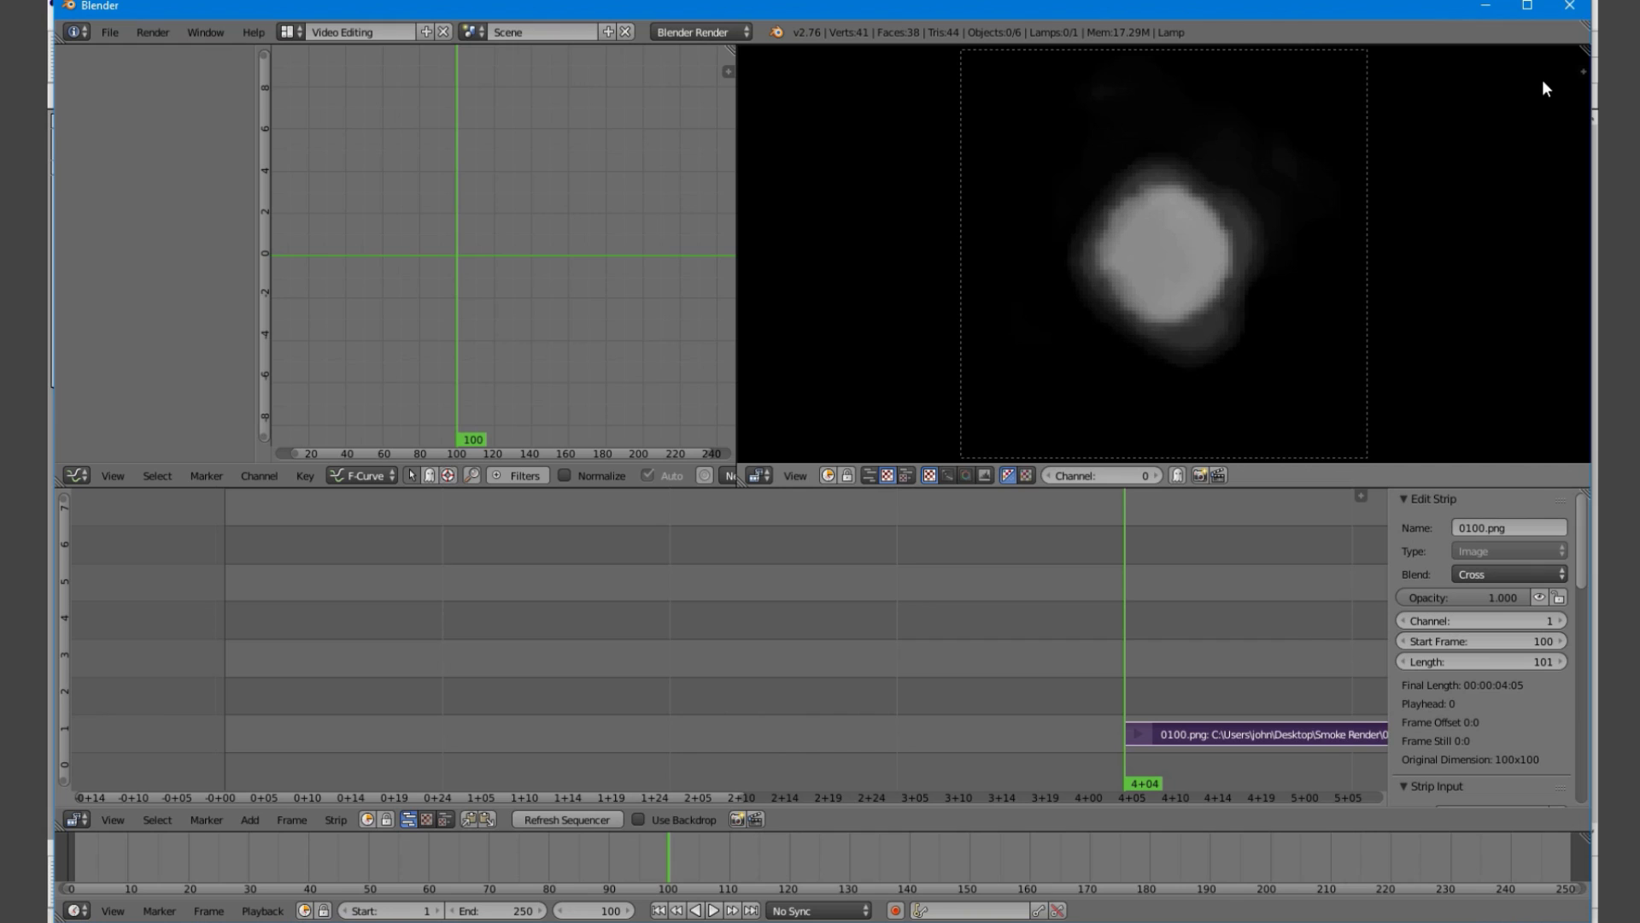
Move the smoke image strip back along channel 1 so that it starts at frame 1
middle_click_drag(1114, 566, 988, 587)
scroll(1028, 689, "down", 5)
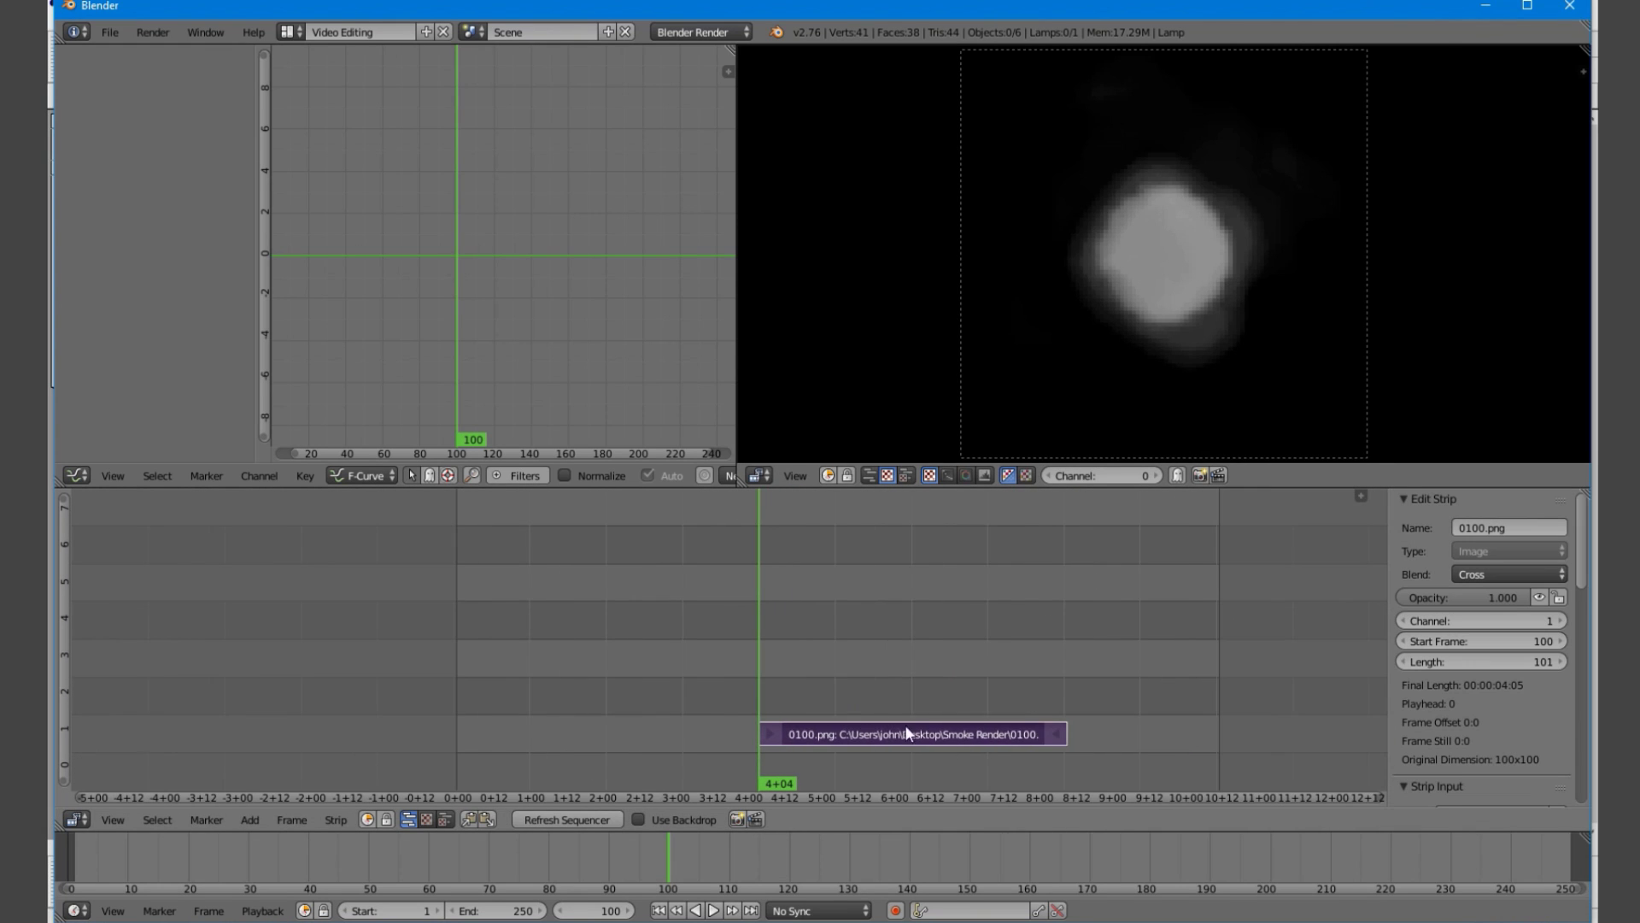
key("g")
left_click(963, 742)
left_click(964, 741)
scroll(986, 731, "up", 2)
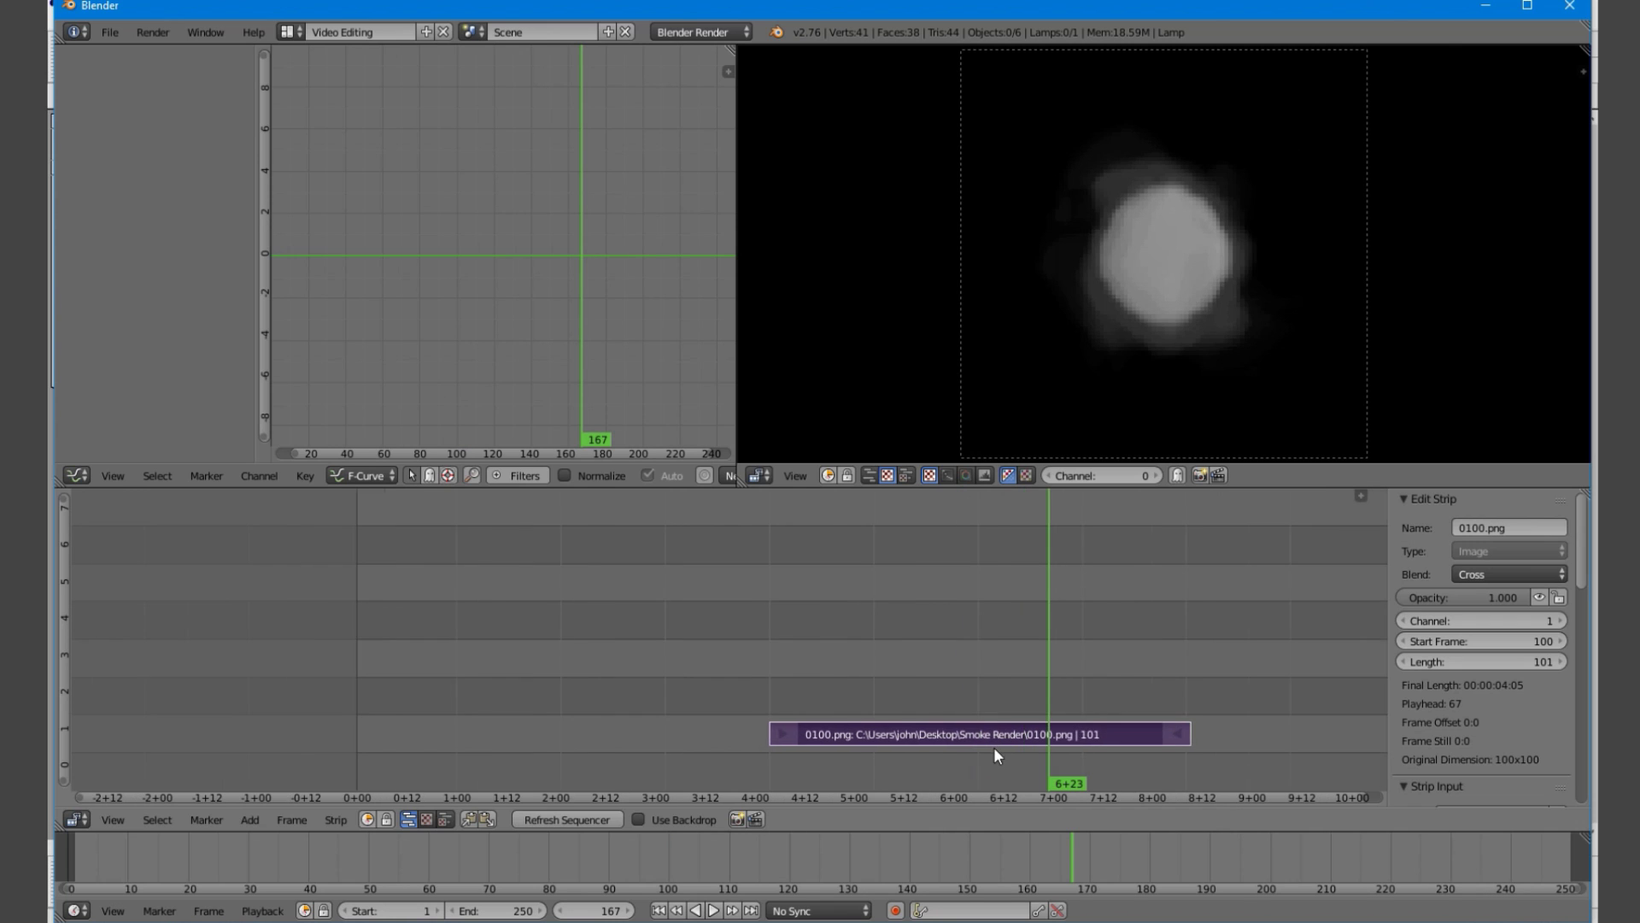
key("g")
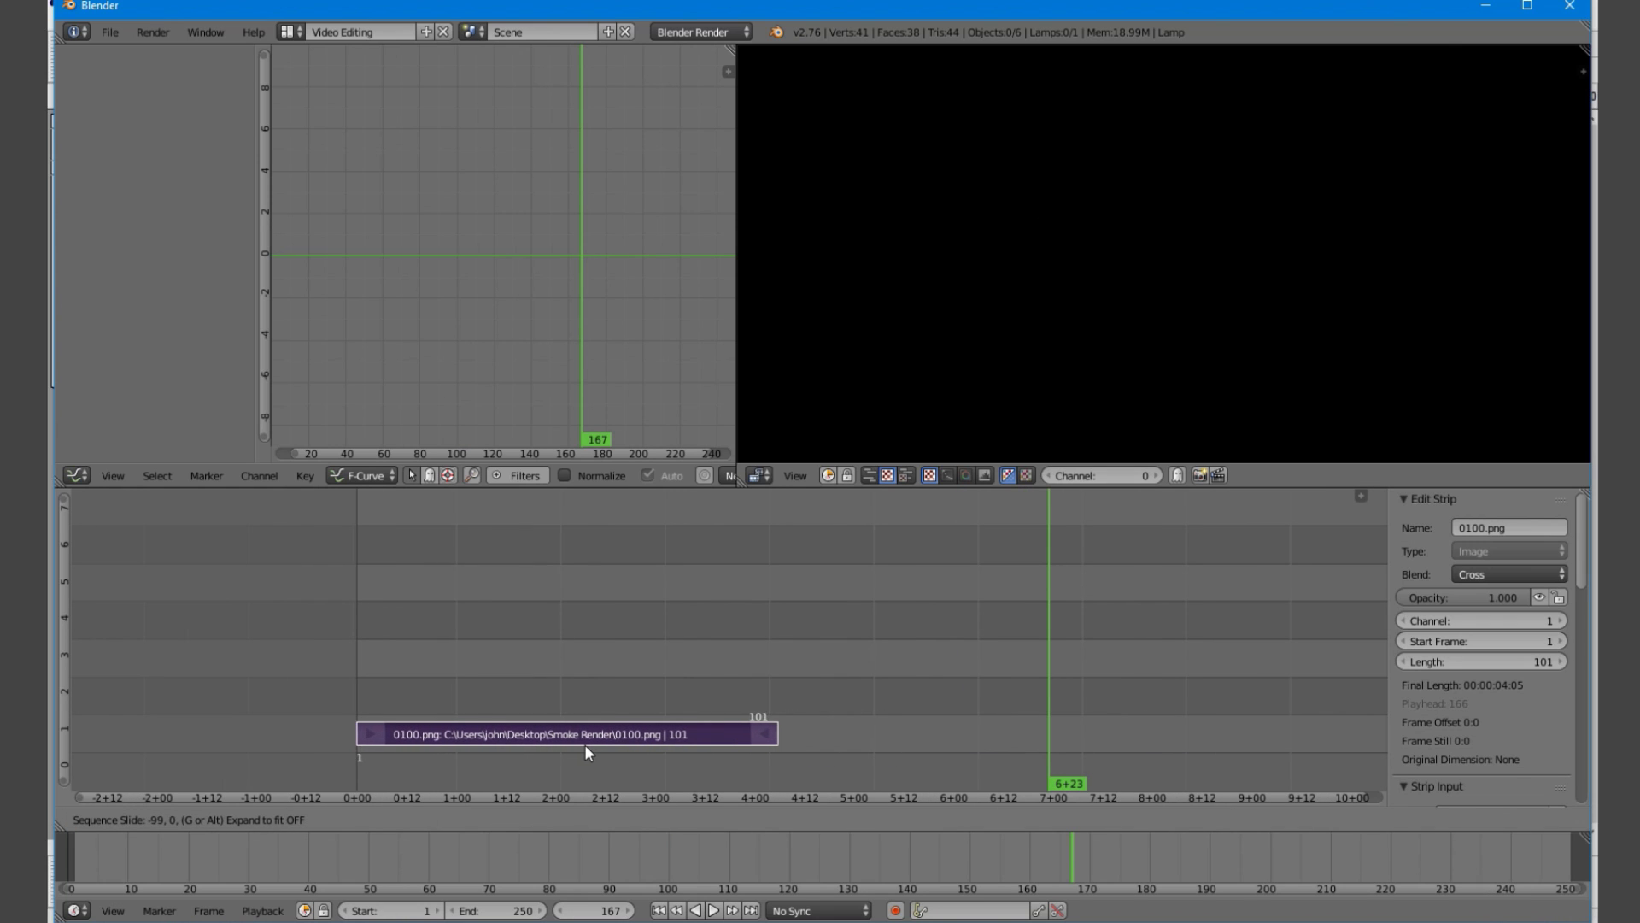
left_click(585, 745)
Show the sequencer's time scale in frames instead of seconds and move the playhead to frame 100 near the strip's end
scroll(1001, 696, "up", 2)
key("ctrl+t")
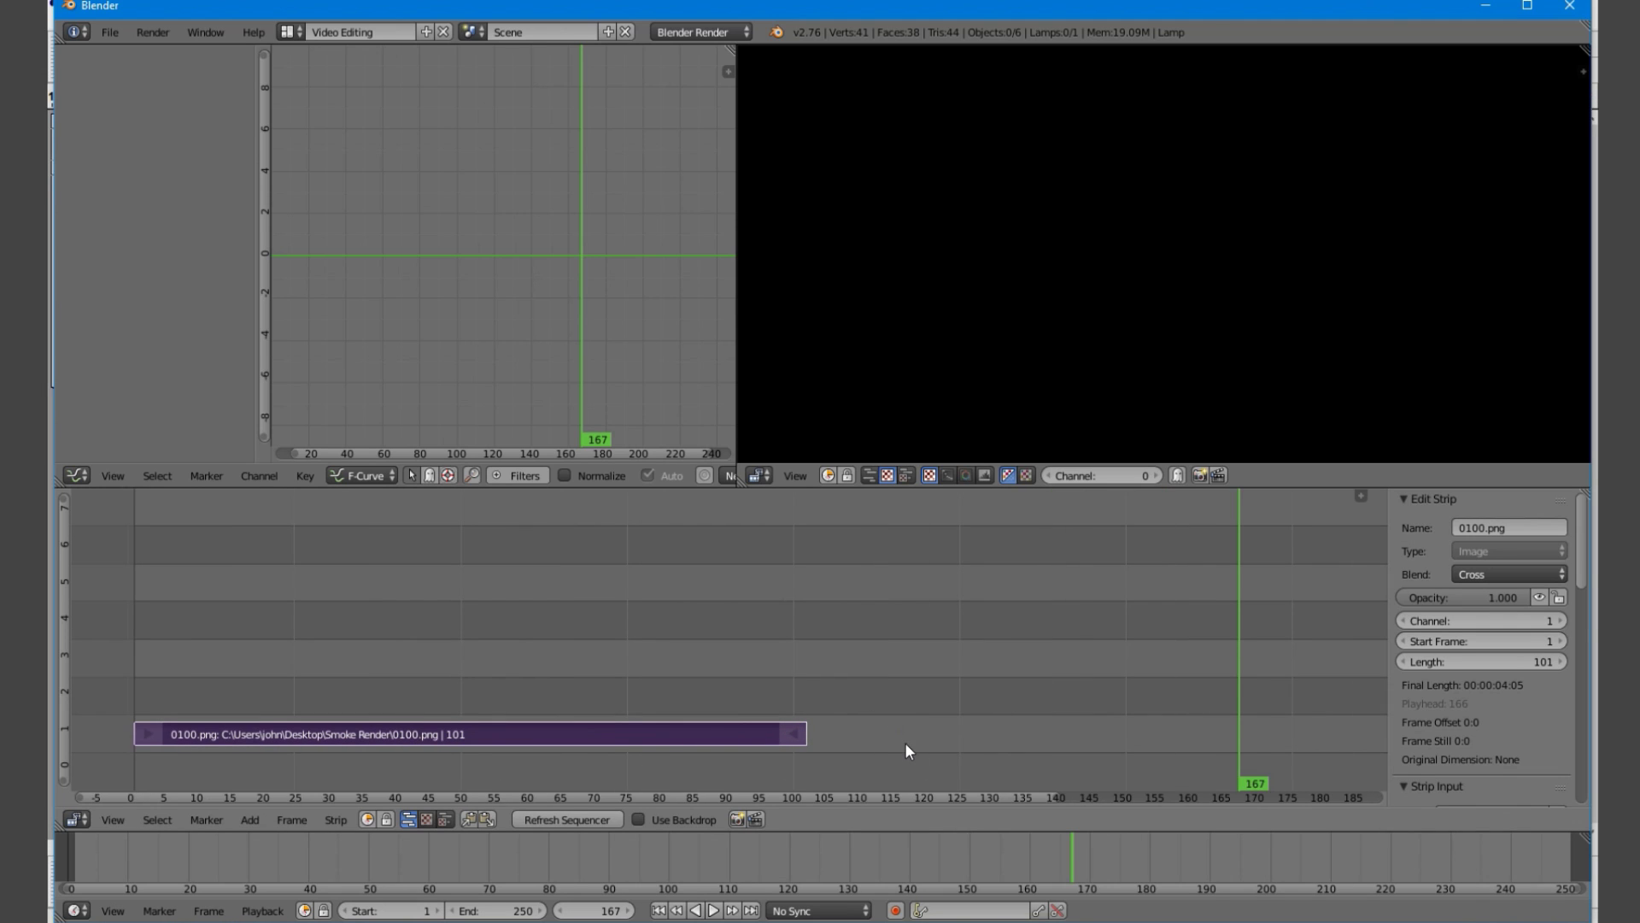
scroll(1015, 751, "up", 2)
left_click_drag(1140, 697, 822, 709)
middle_click_drag(688, 696, 1135, 678)
left_click_drag(1135, 677, 1309, 731)
middle_click_drag(1309, 731, 1099, 713)
scroll(1098, 712, "up", 2)
scroll(1189, 732, "up", 1)
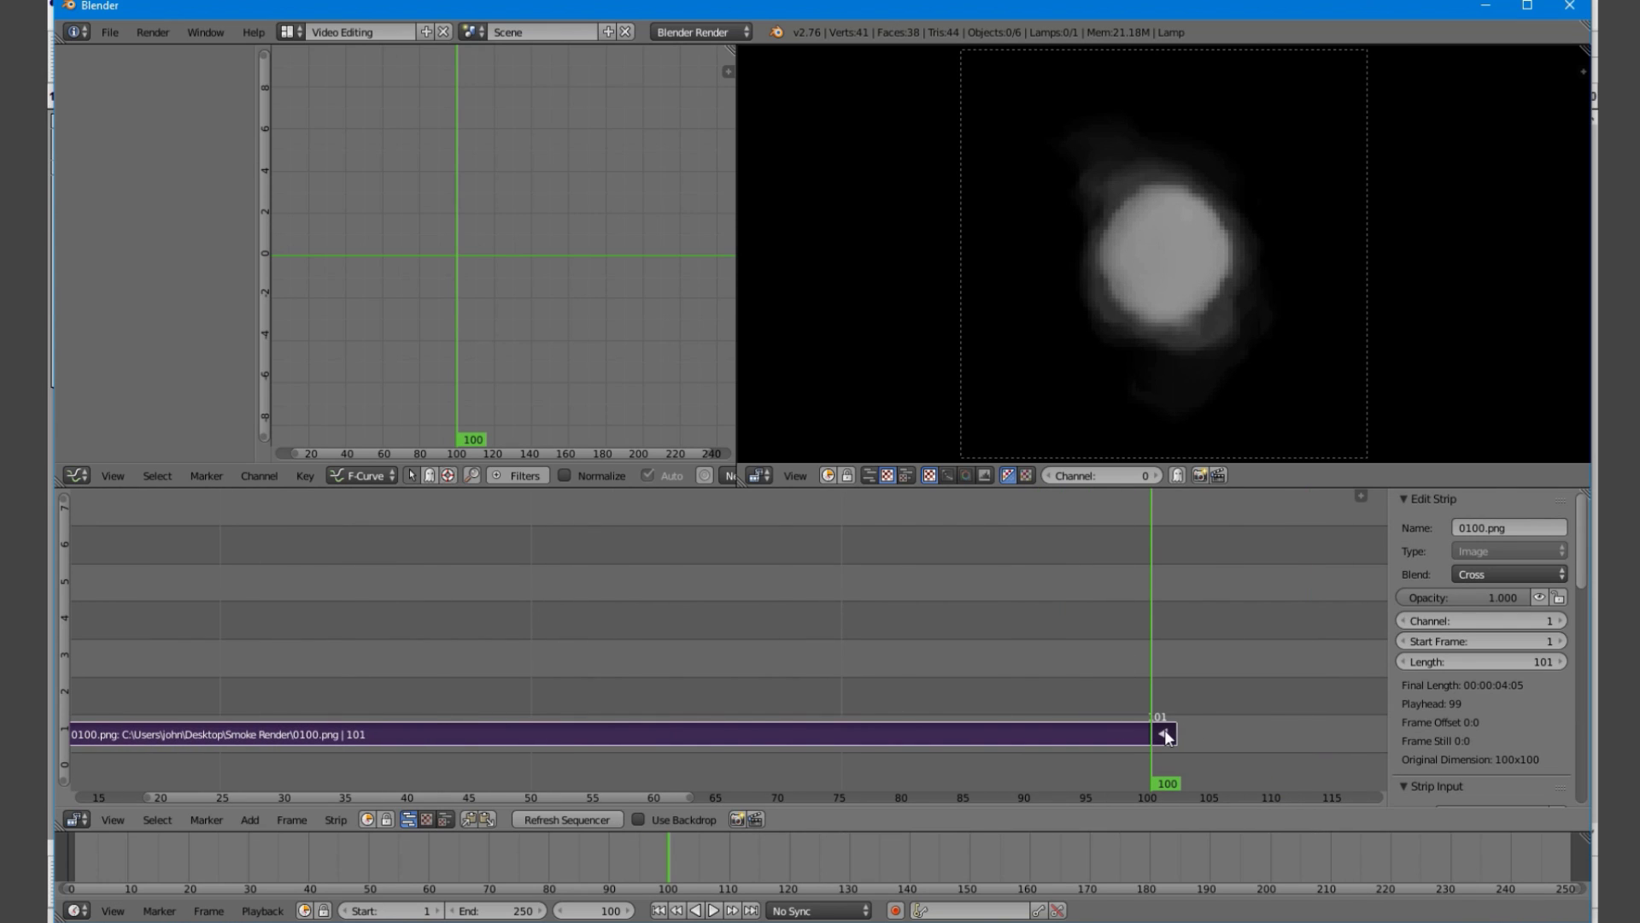
Try cutting the smoke strip at frame 100 and erasing the short piece left at its end
key("k")
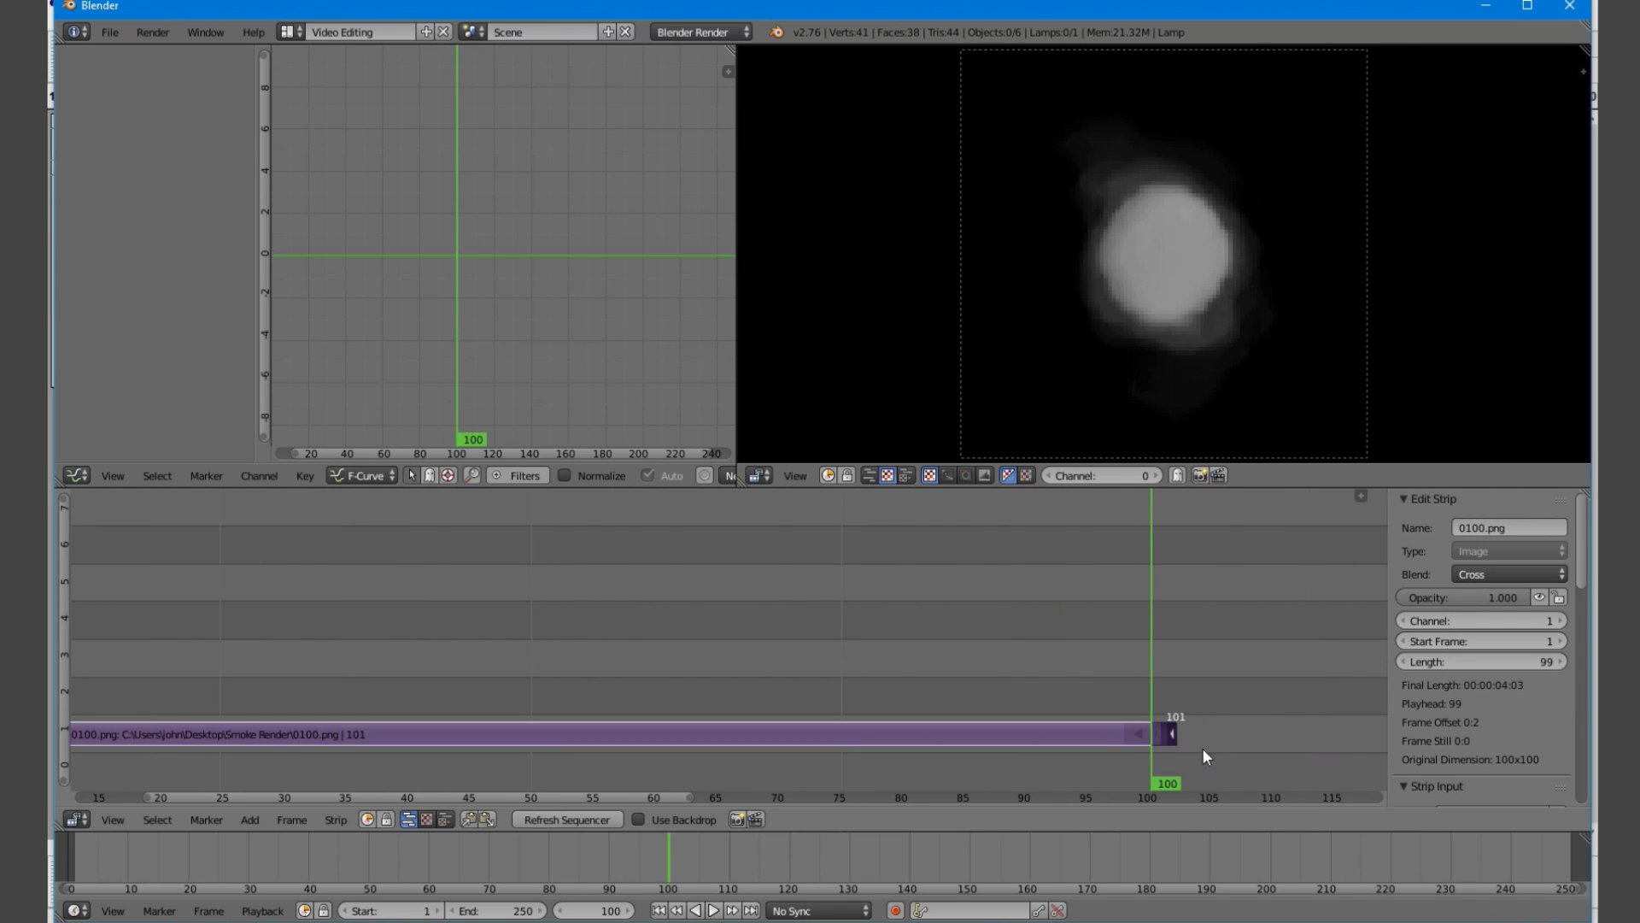
right_click(1168, 739)
key("x")
left_click(1169, 739)
left_click_drag(1143, 676, 1147, 689)
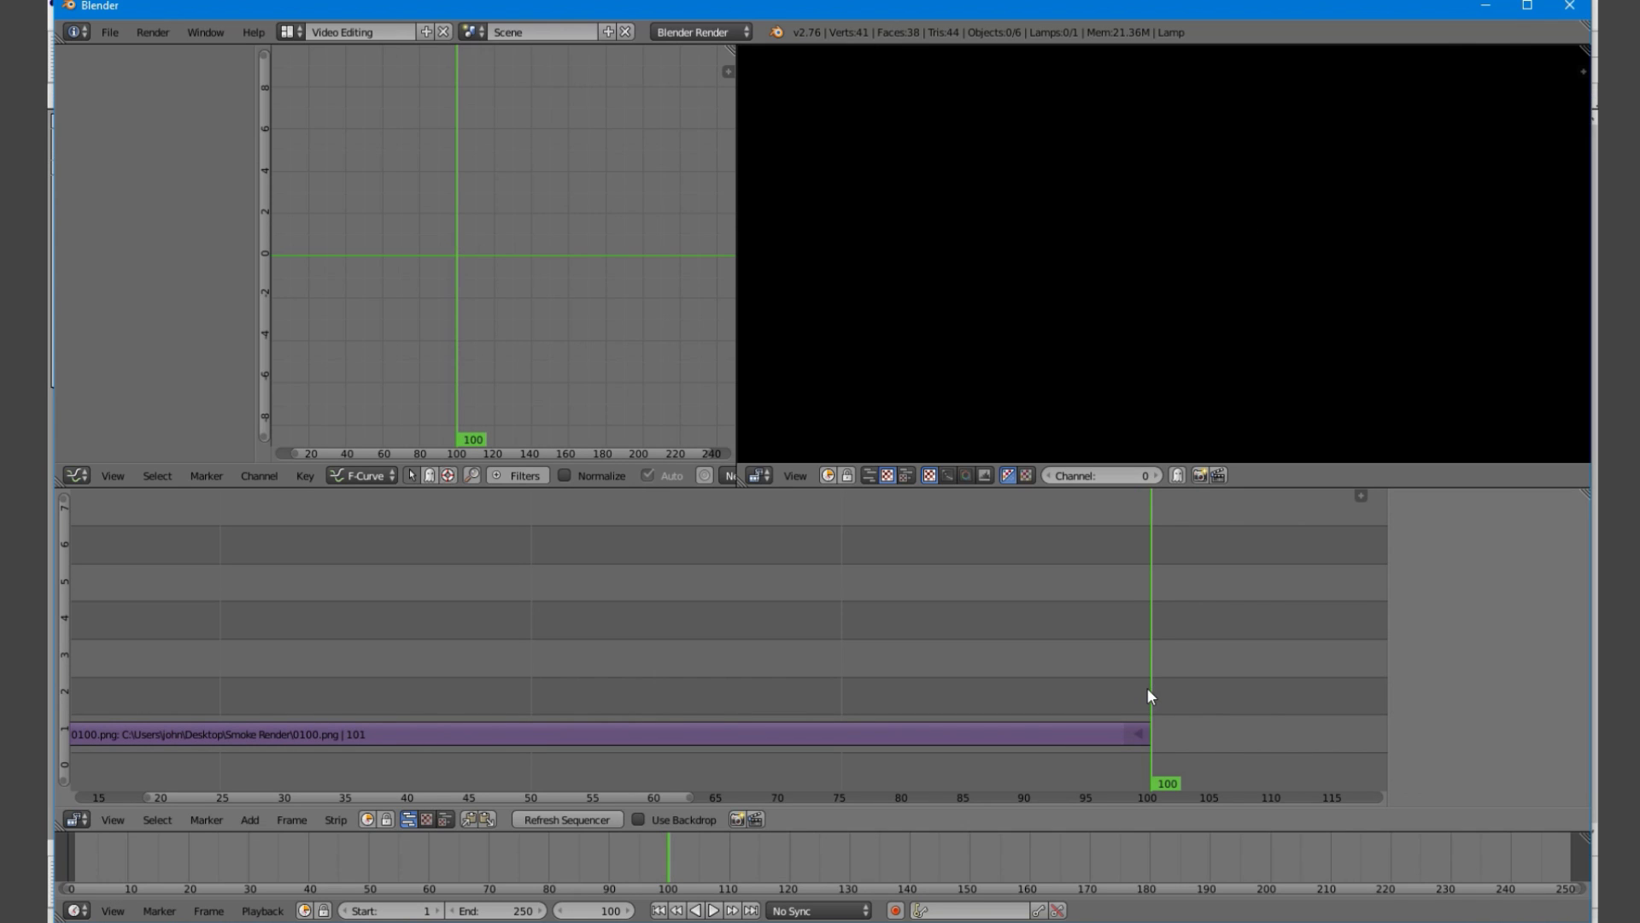
Undo the erasing of the short end piece and the cut in the smoke strip
key("ctrl+z")
middle_click_drag(1239, 756, 1137, 718)
key("ctrl+z")
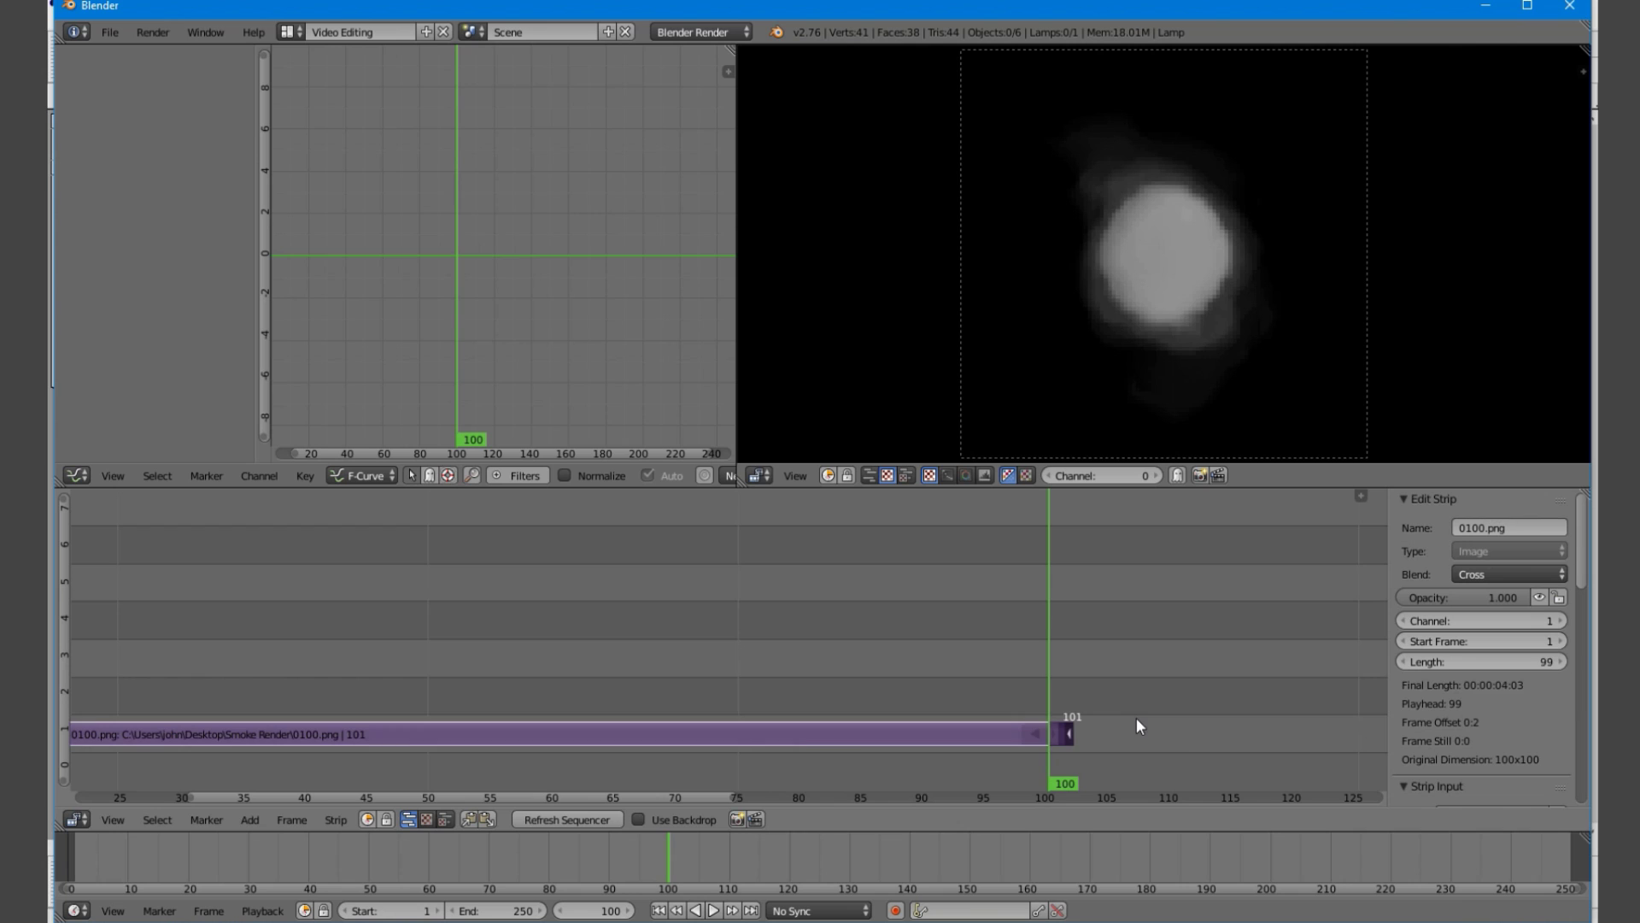
key("ctrl+z")
Advance the playhead to frame 101 at the strip's end and set the animation's end frame to 101
key("Right")
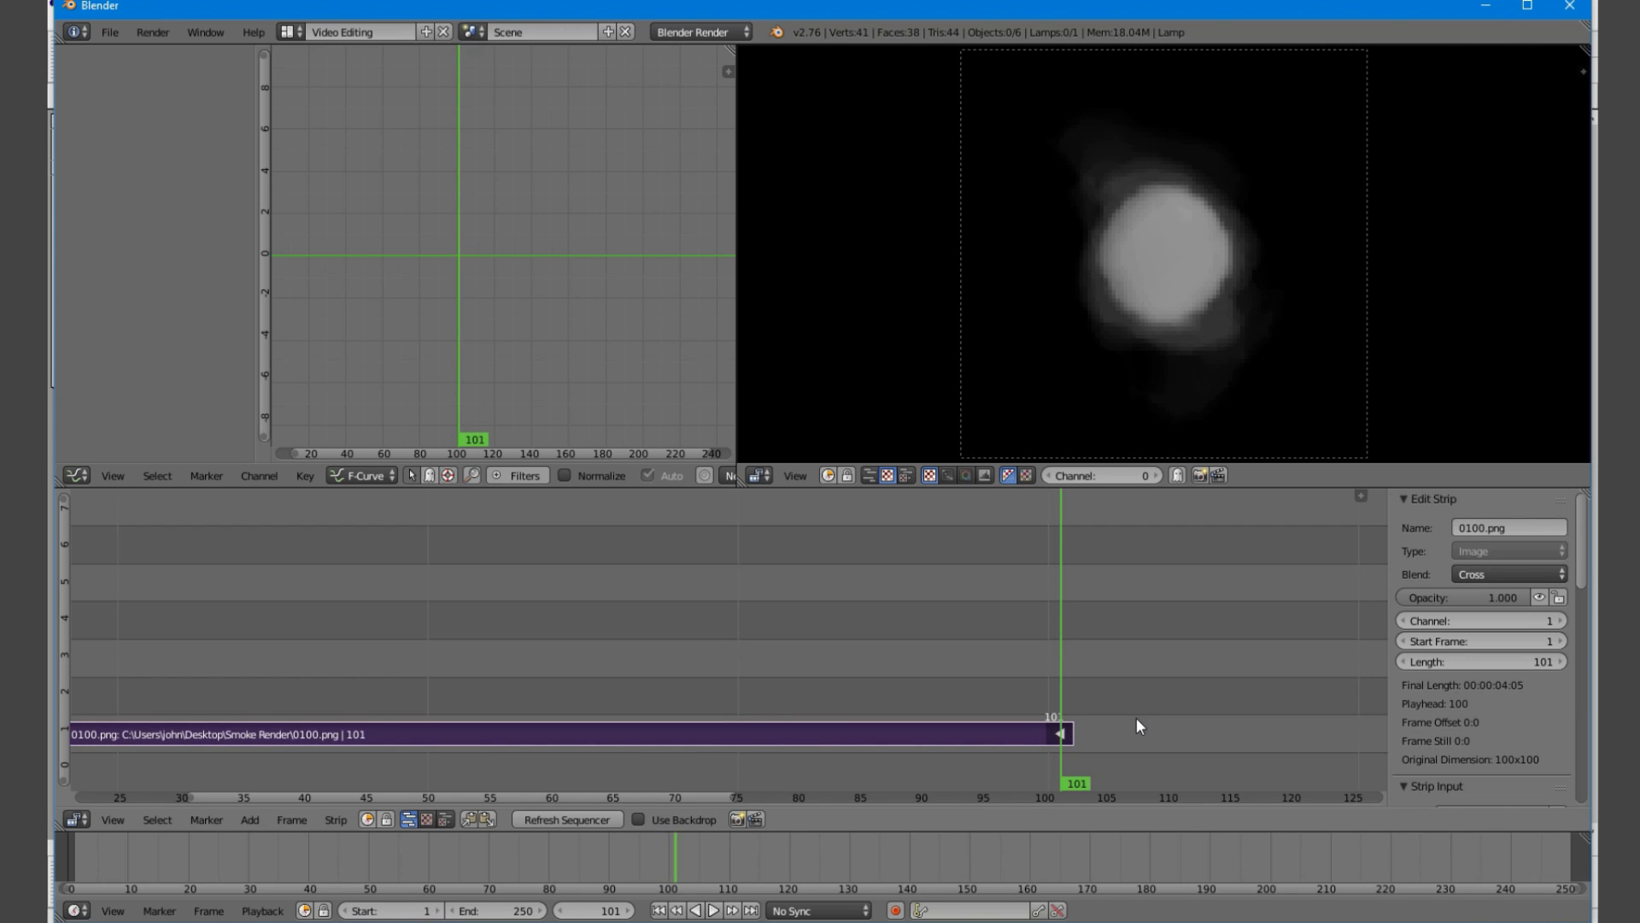
scroll(1267, 762, "up", 4)
middle_click_drag(1196, 741, 949, 713)
scroll(1001, 739, "down", 1)
scroll(911, 733, "down", 4)
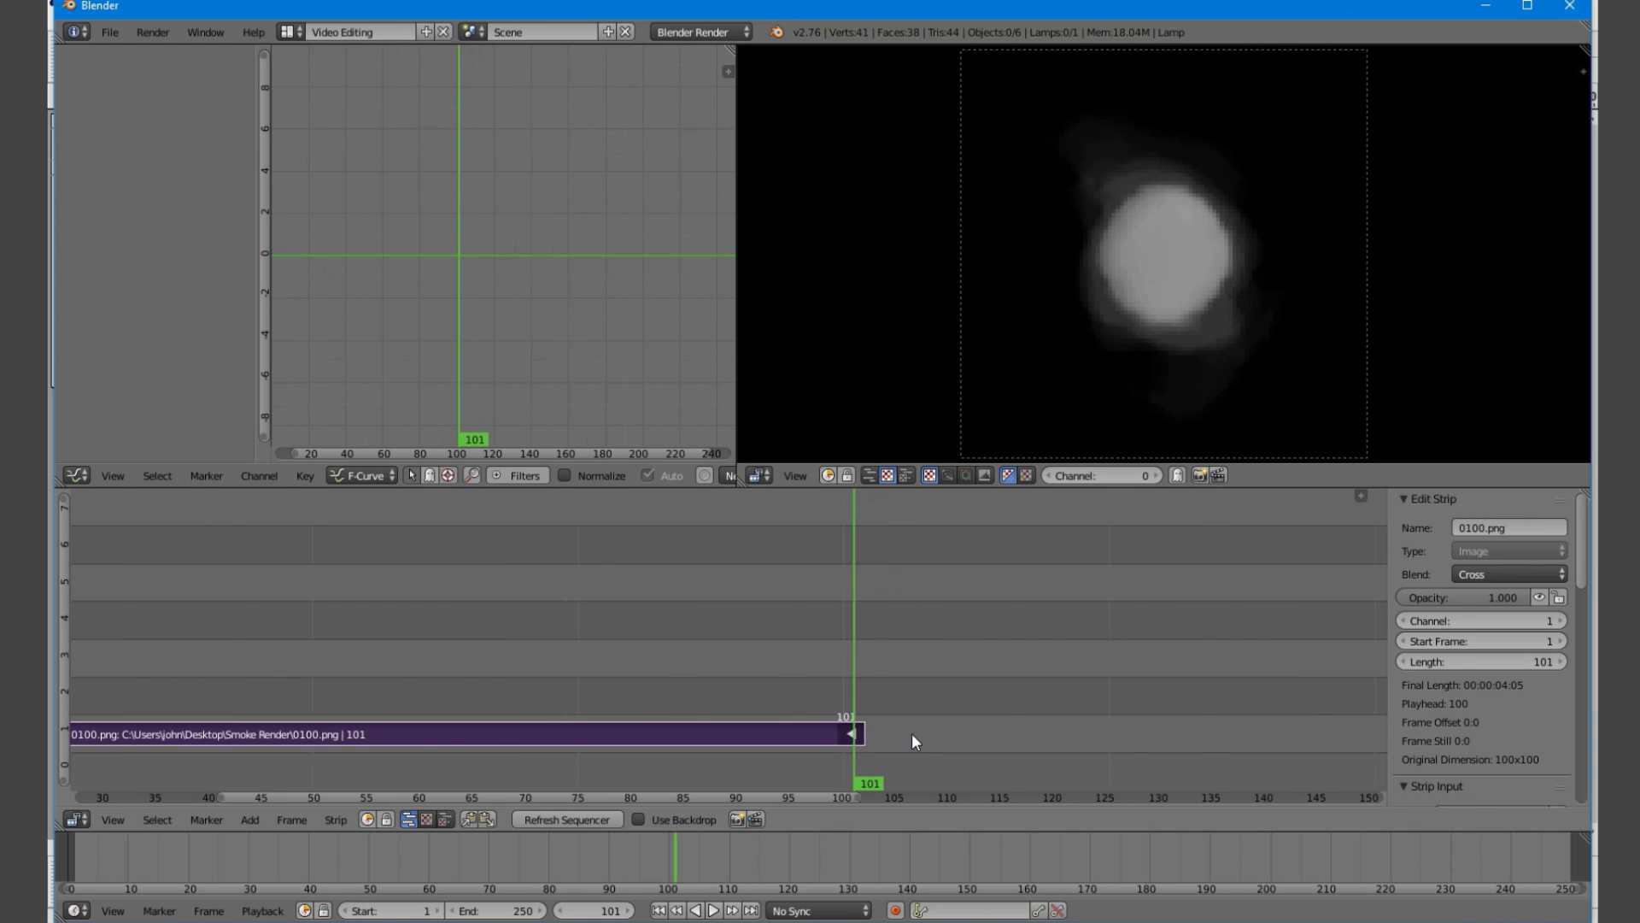
scroll(813, 729, "down", 2)
scroll(954, 724, "up", 4)
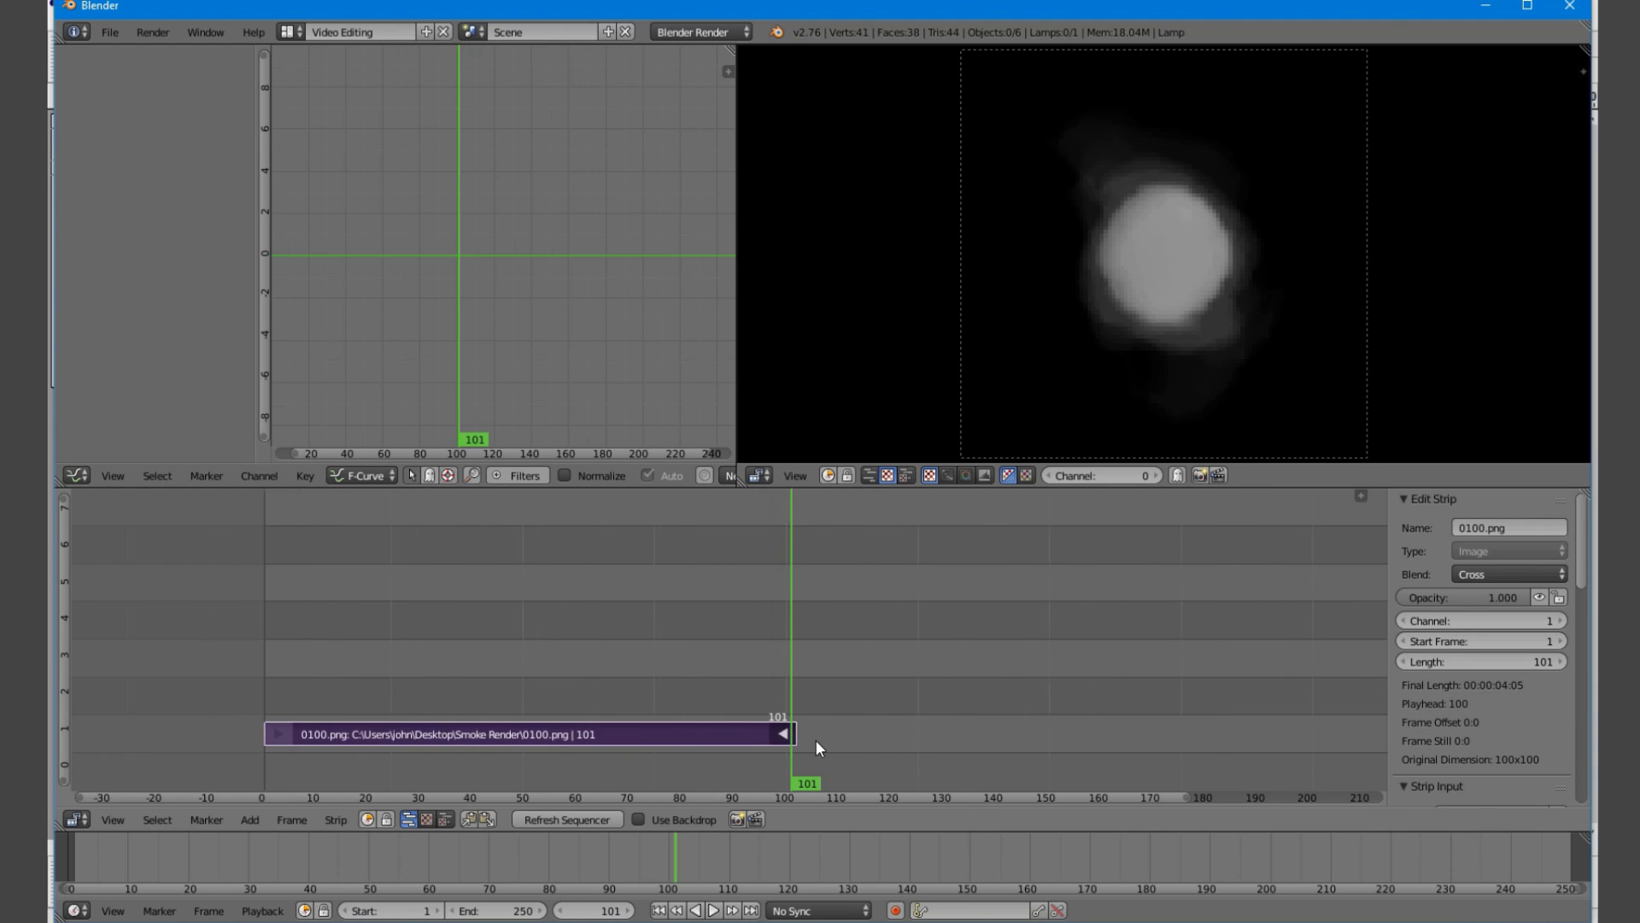
key("e")
Play back the shortened frame range and scrub around the strip's end to frame 103 to check where it stops
key("alt+a")
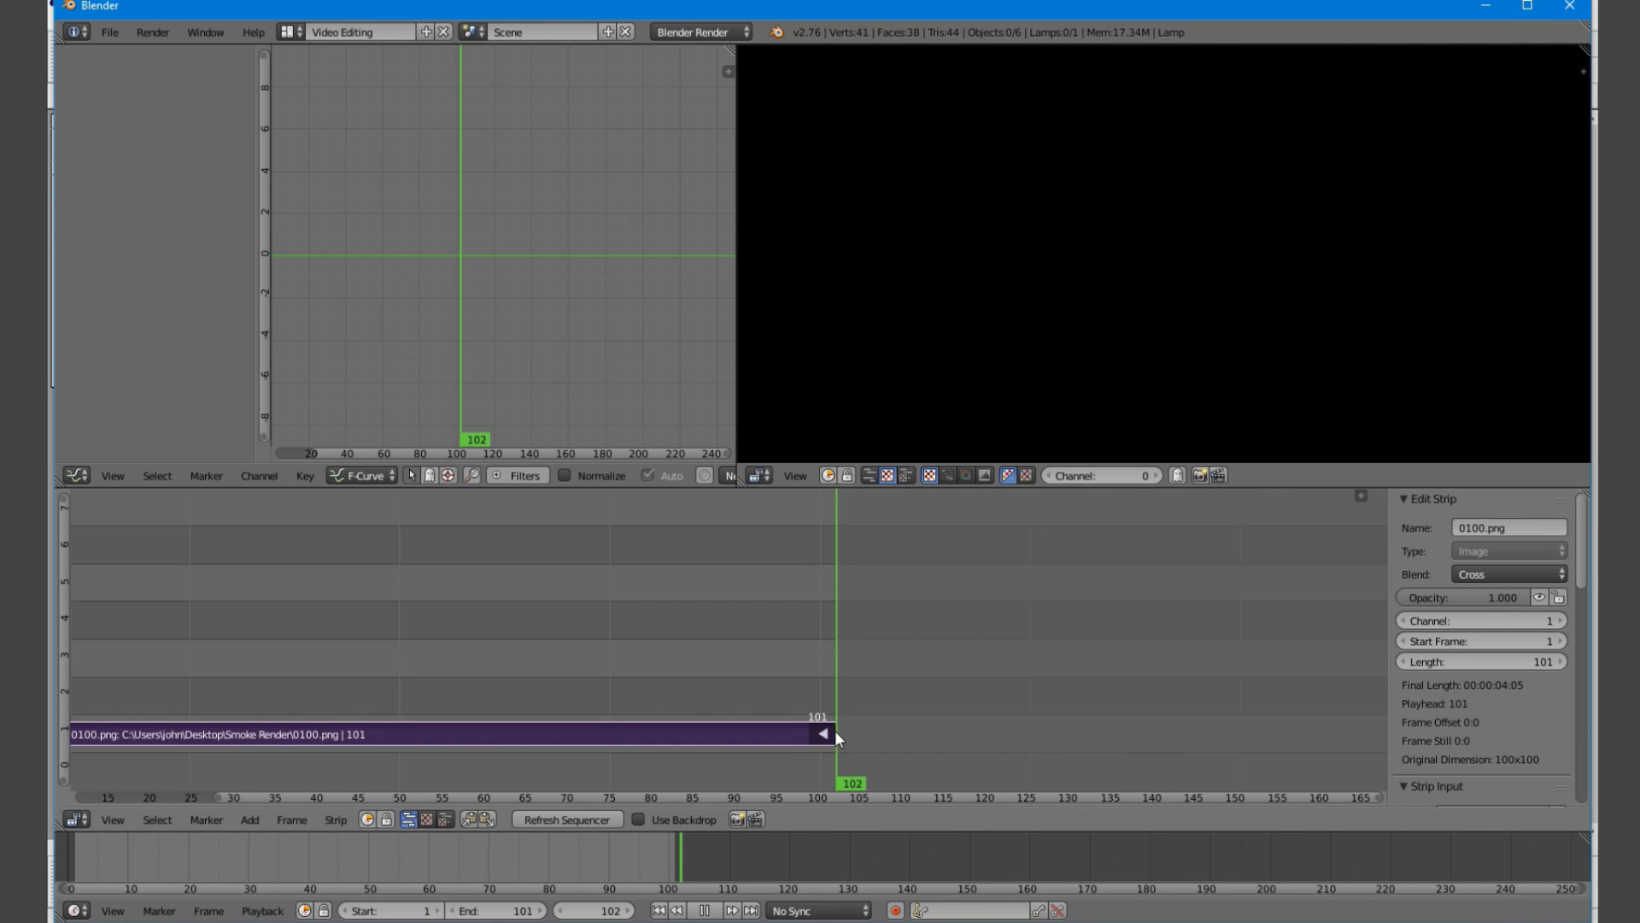
mouse_move(836, 736)
left_mouse_down()
mouse_move(805, 739)
mouse_move(828, 752)
left_mouse_up()
key("alt+a")
left_click_drag(828, 674, 848, 664)
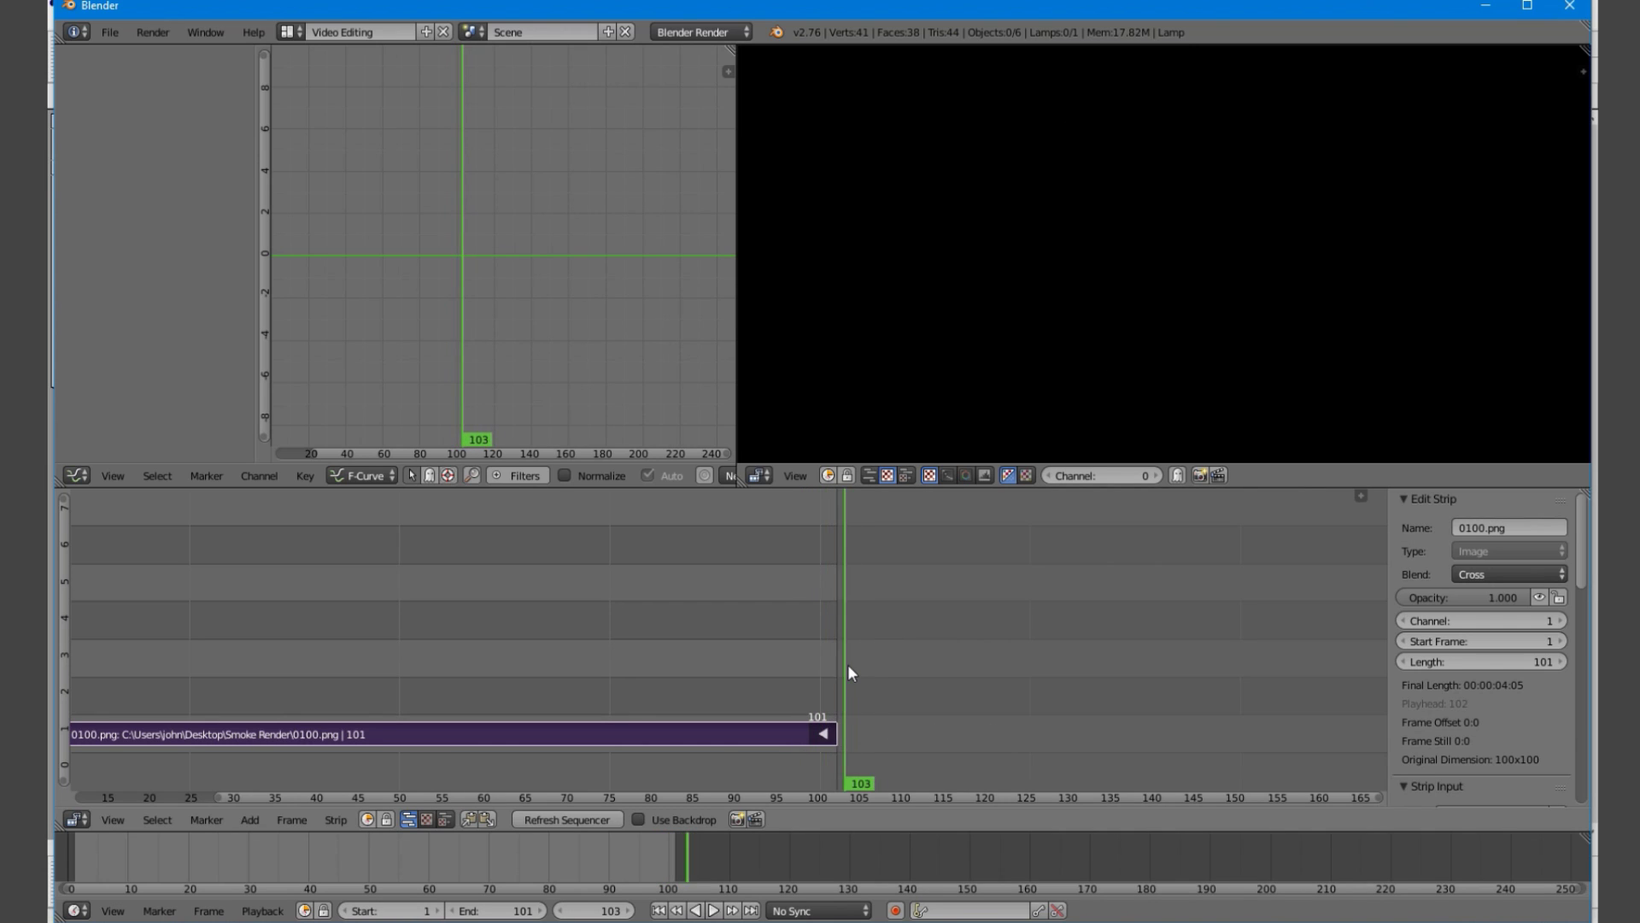
Undo the last change to the animation's end frame
key("ctrl+z")
key("ctrl+z")
key("alt+a")
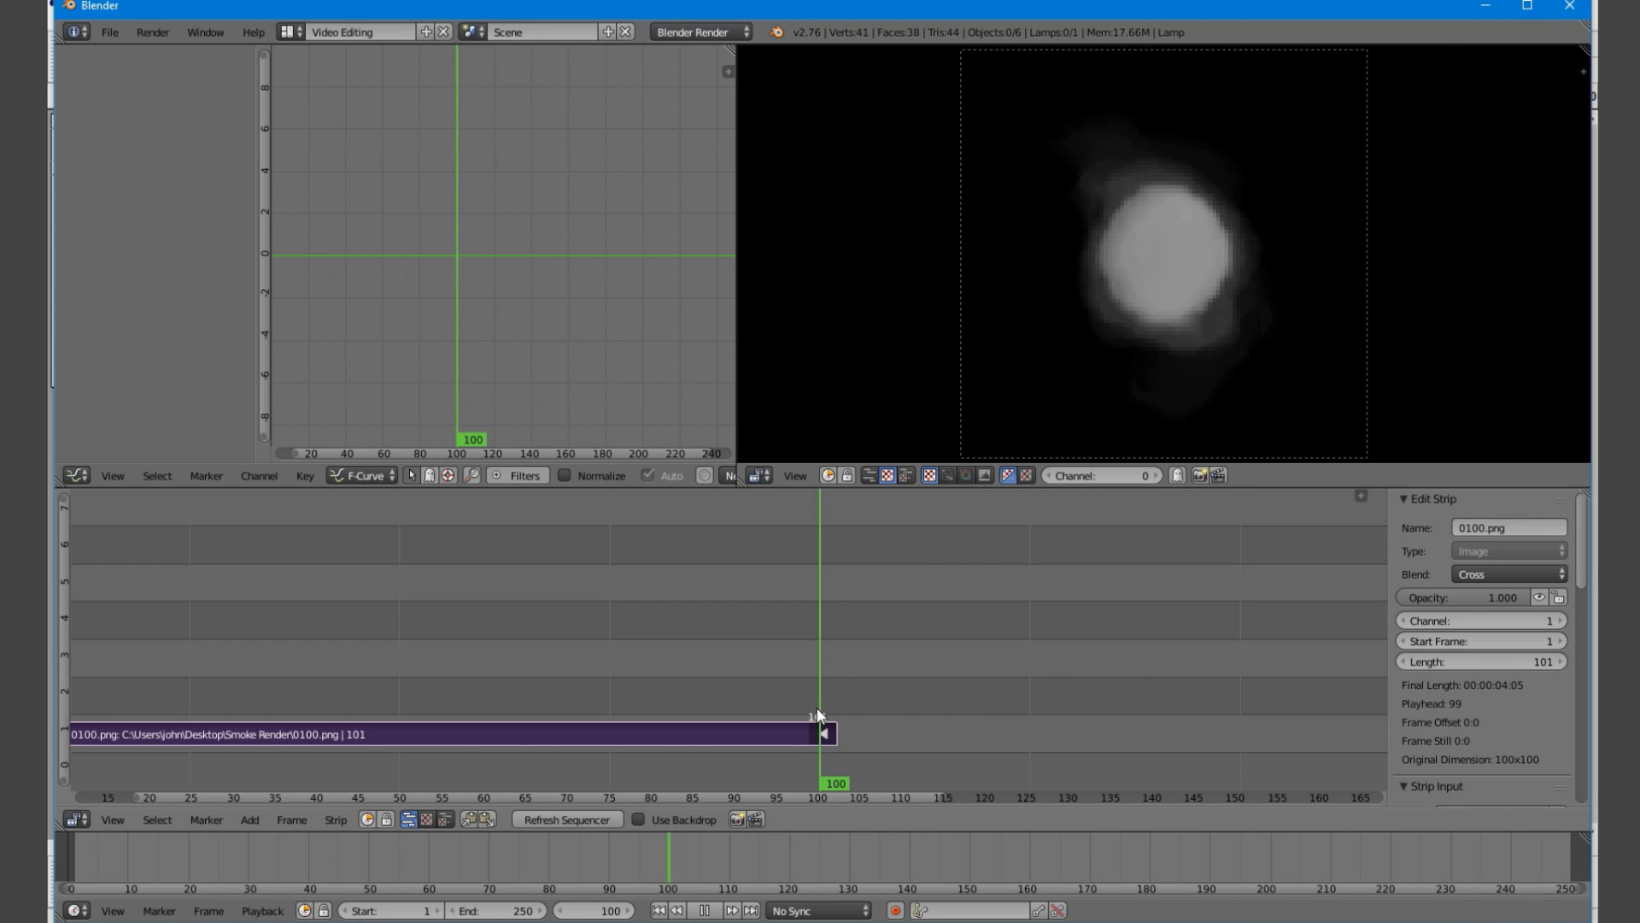
Cut the smoke strip at frame 101 and erase the short piece left at its end
left_click_drag(837, 706, 831, 708)
key("k")
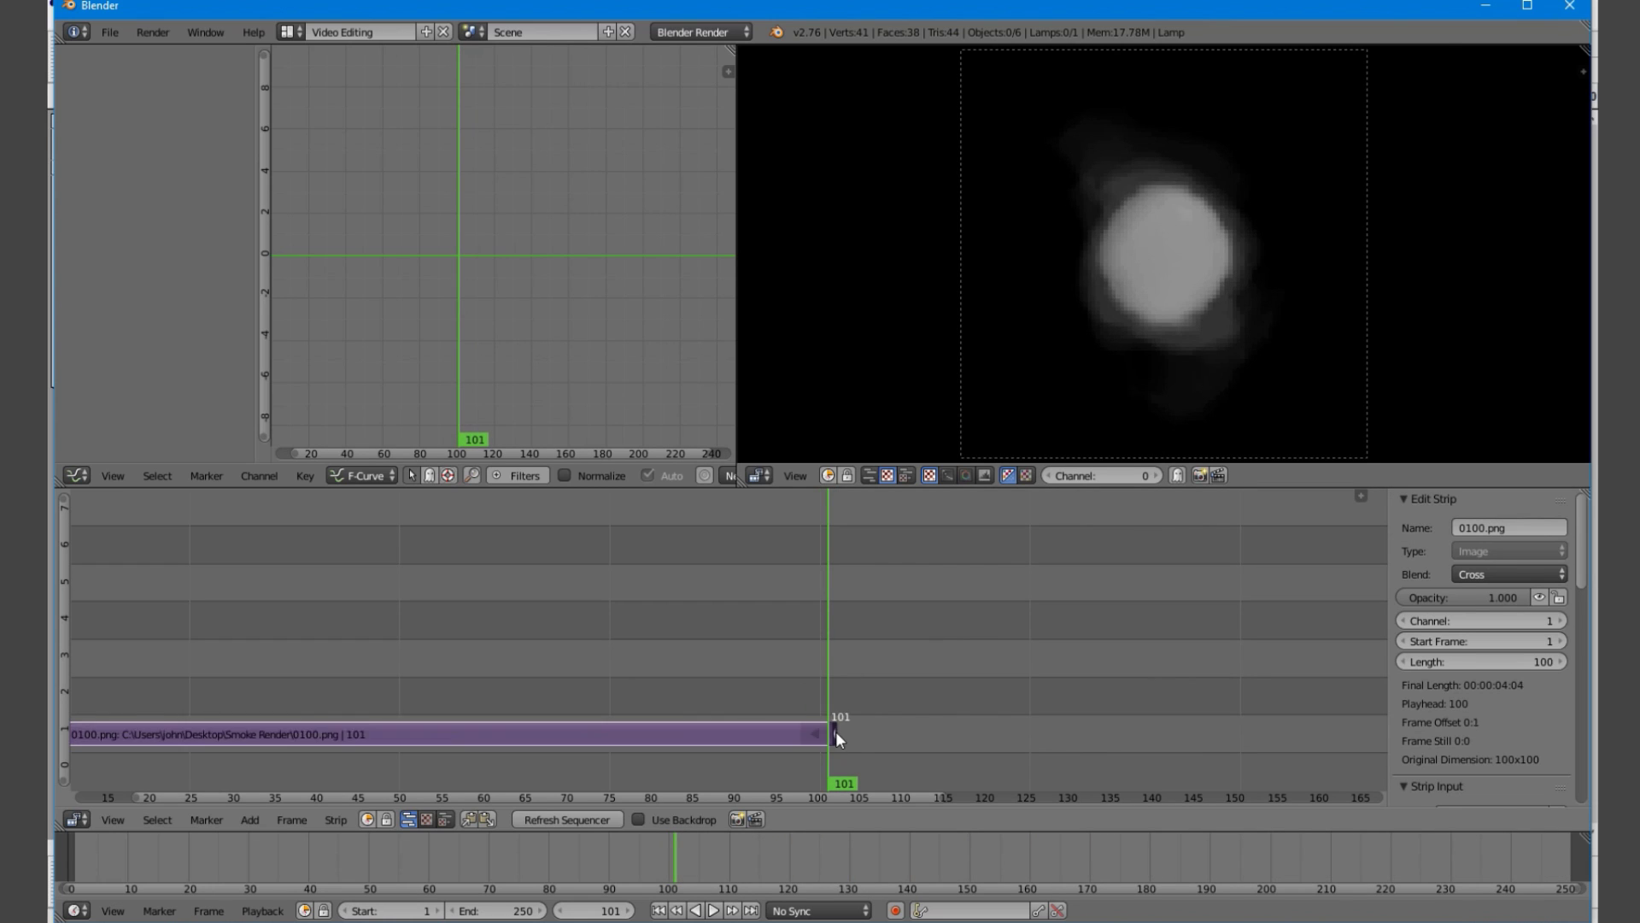
right_click(833, 731)
key("x")
left_click(833, 731)
Move the playhead to frame 100 and set it as the animation's end frame
left_click_drag(826, 697, 817, 694)
key("e")
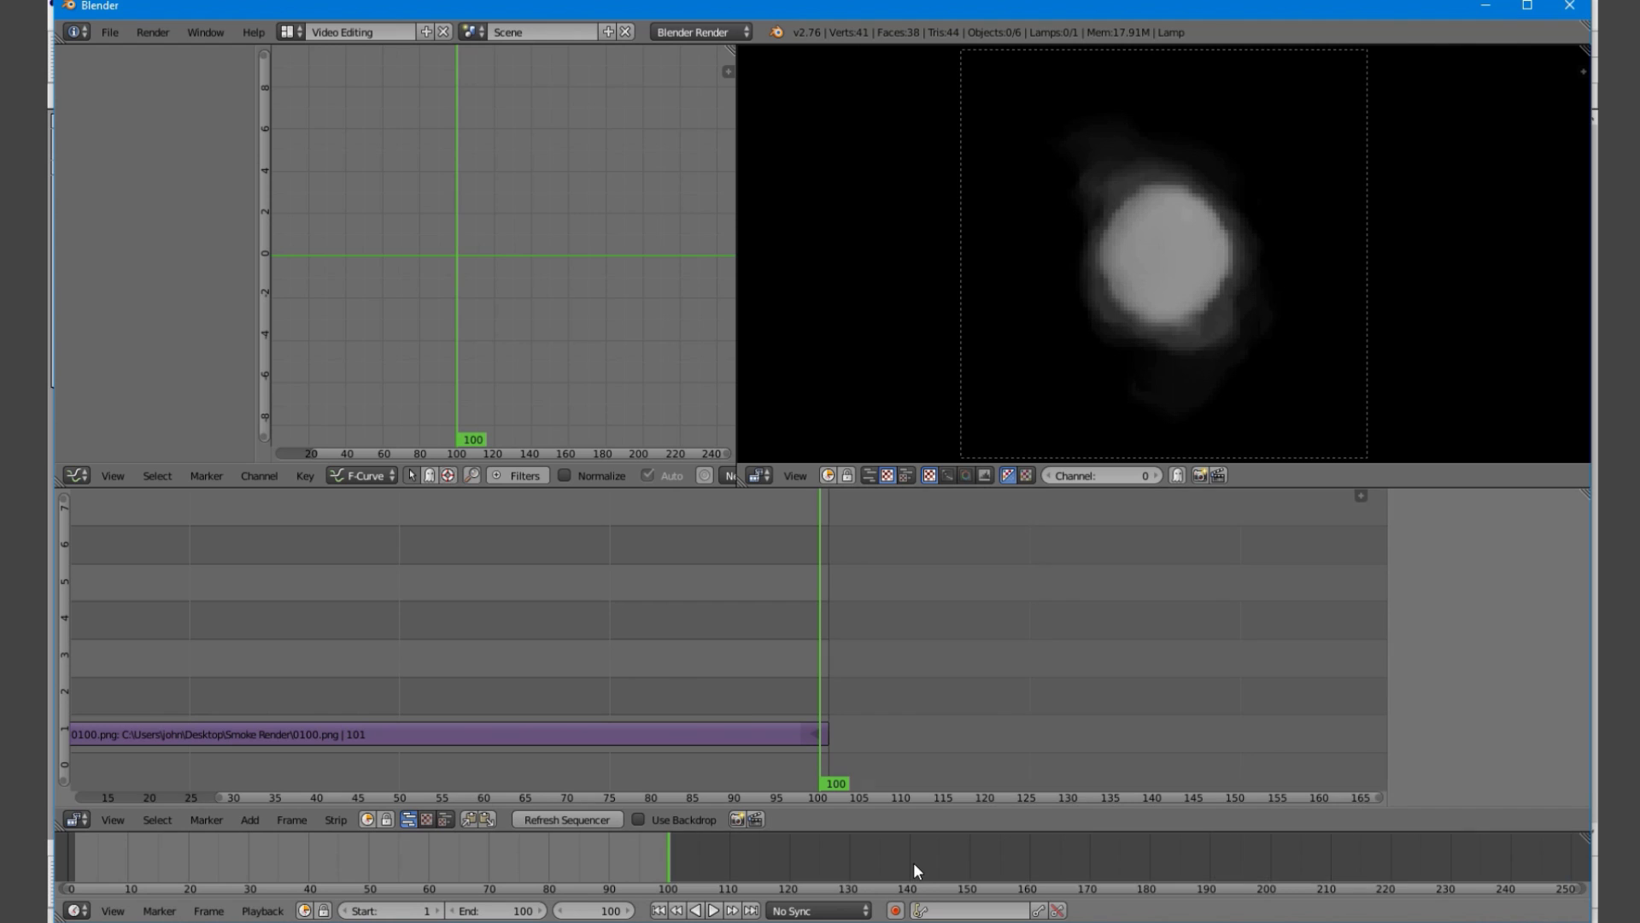
Play back the shortened frame range over the whole smoke strip and return the playhead to frame 1
scroll(728, 858, "down", 4)
middle_click_drag(760, 683, 982, 677)
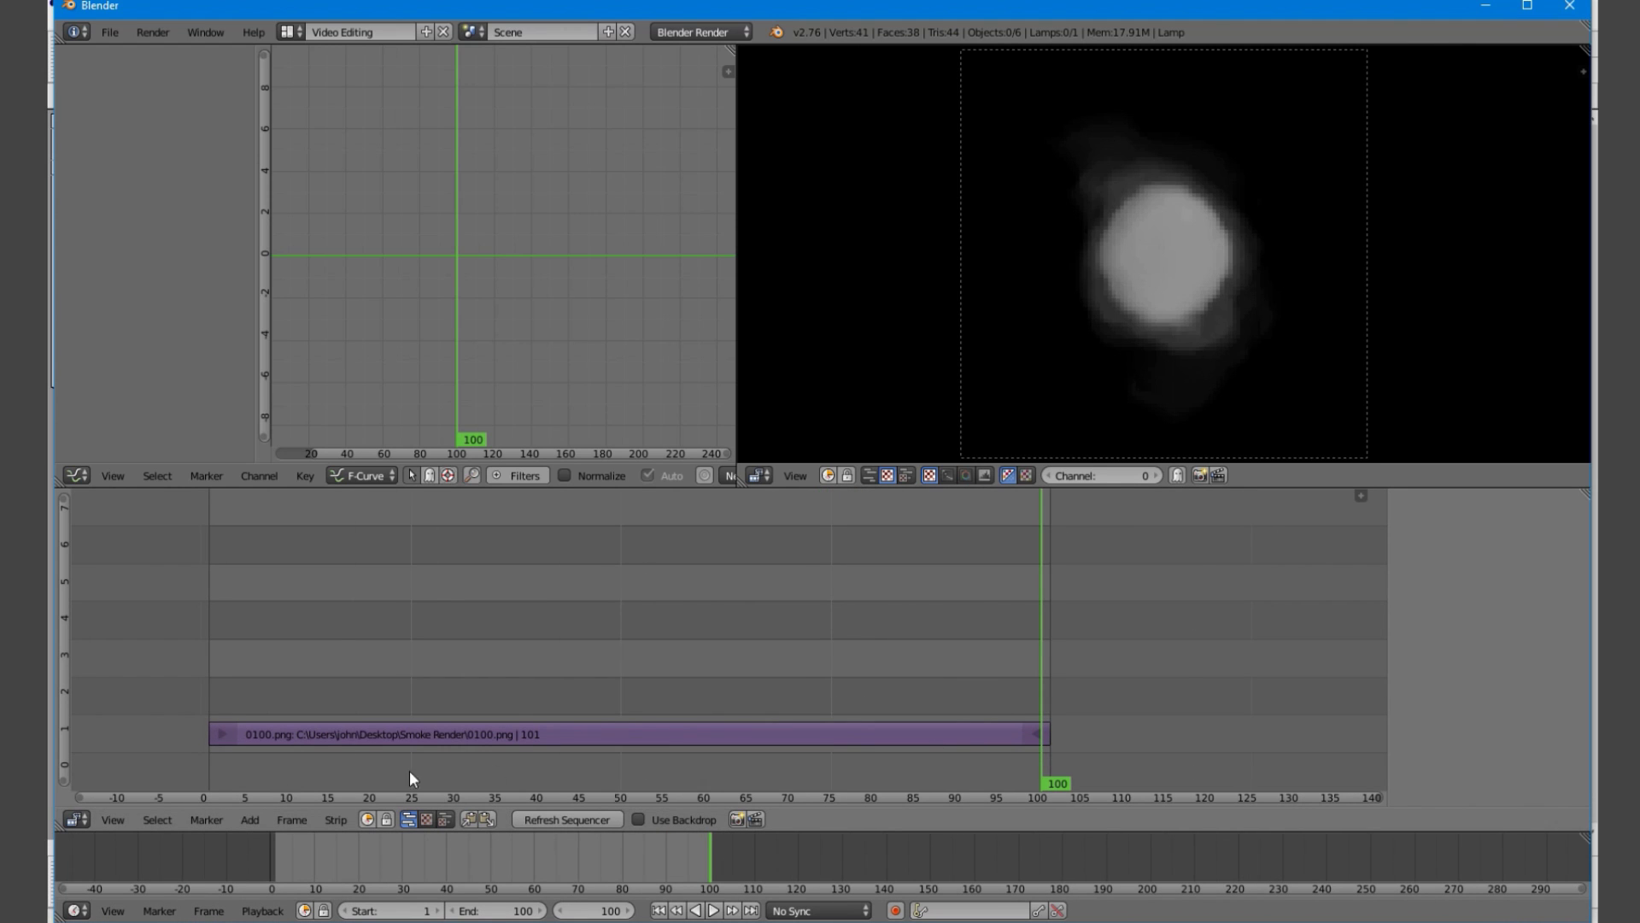
key("alt+a")
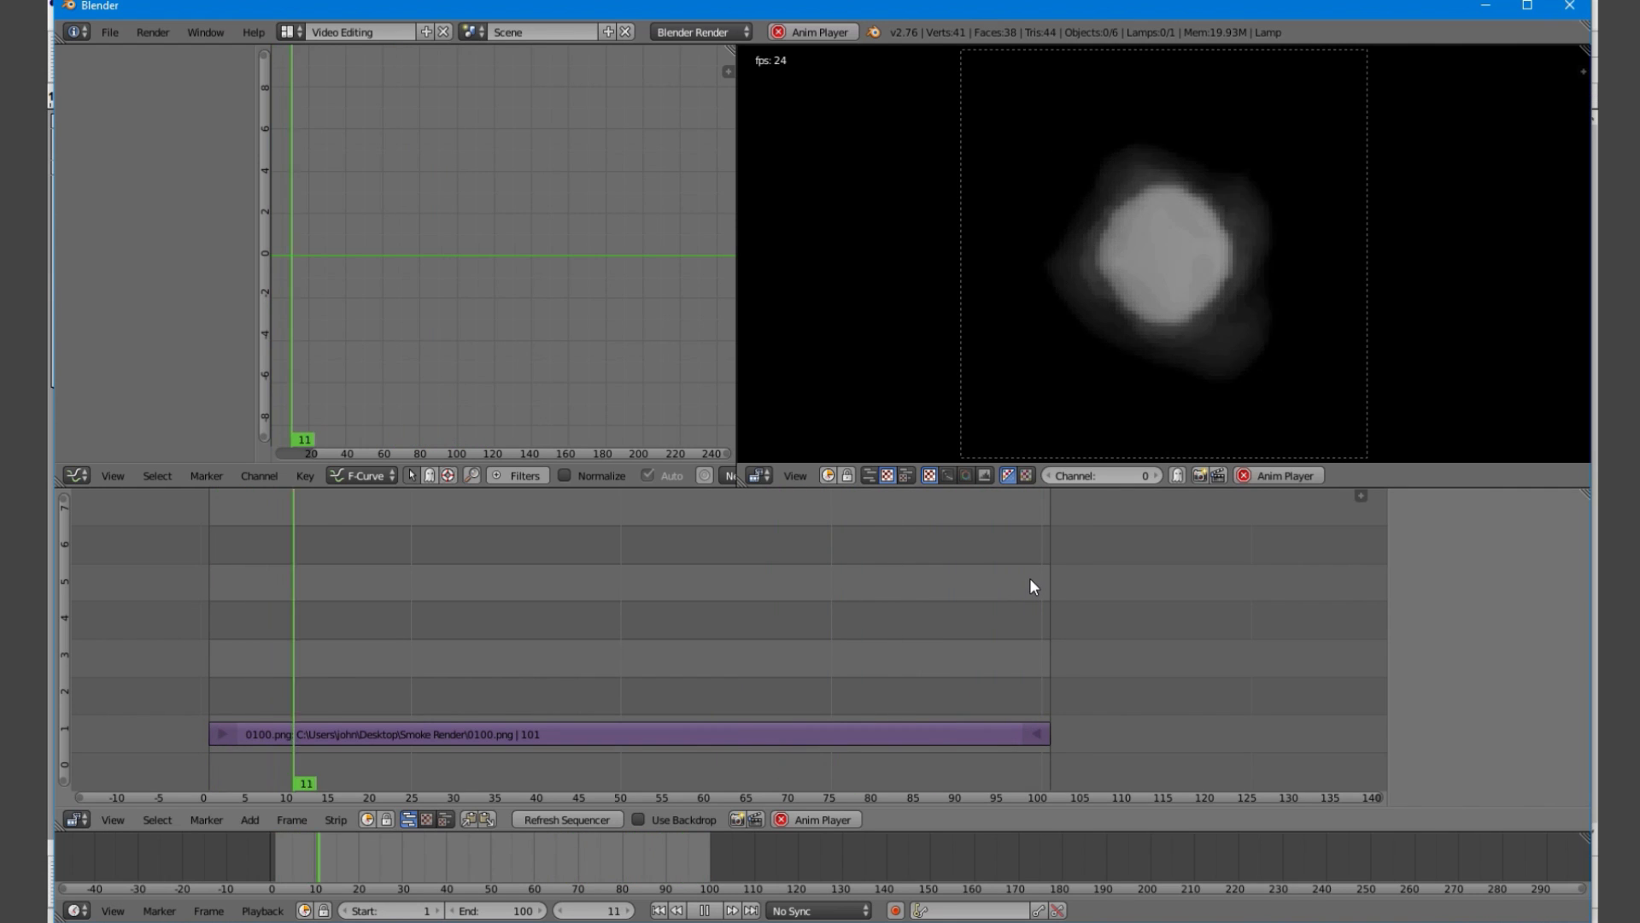
key("alt+a")
key("shift+Left")
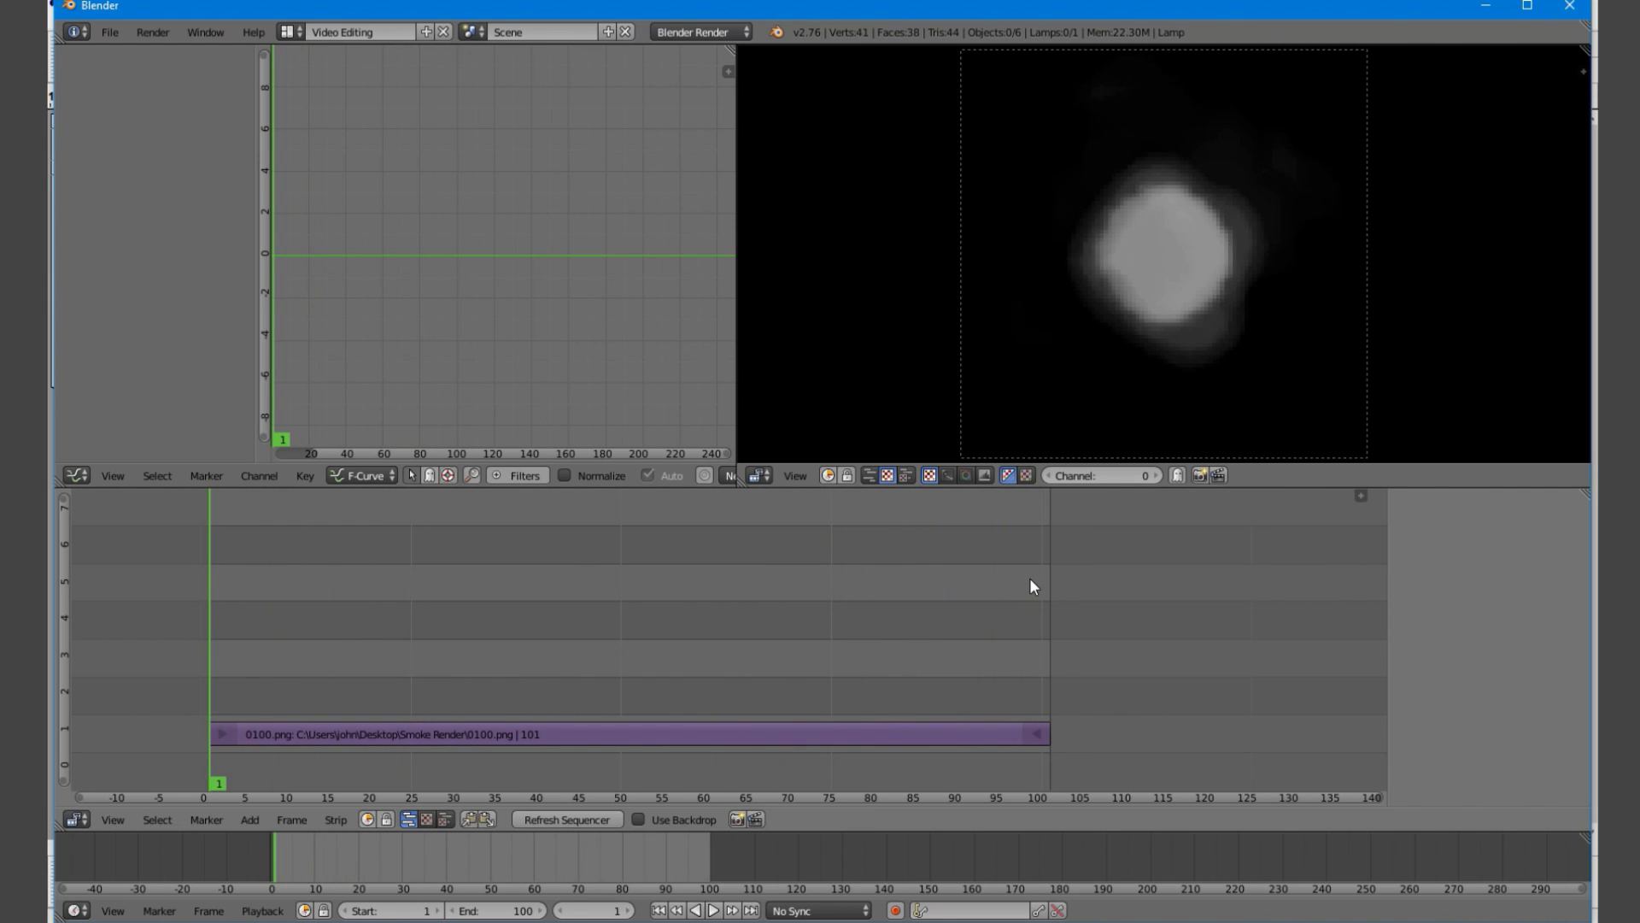
left_click(249, 820)
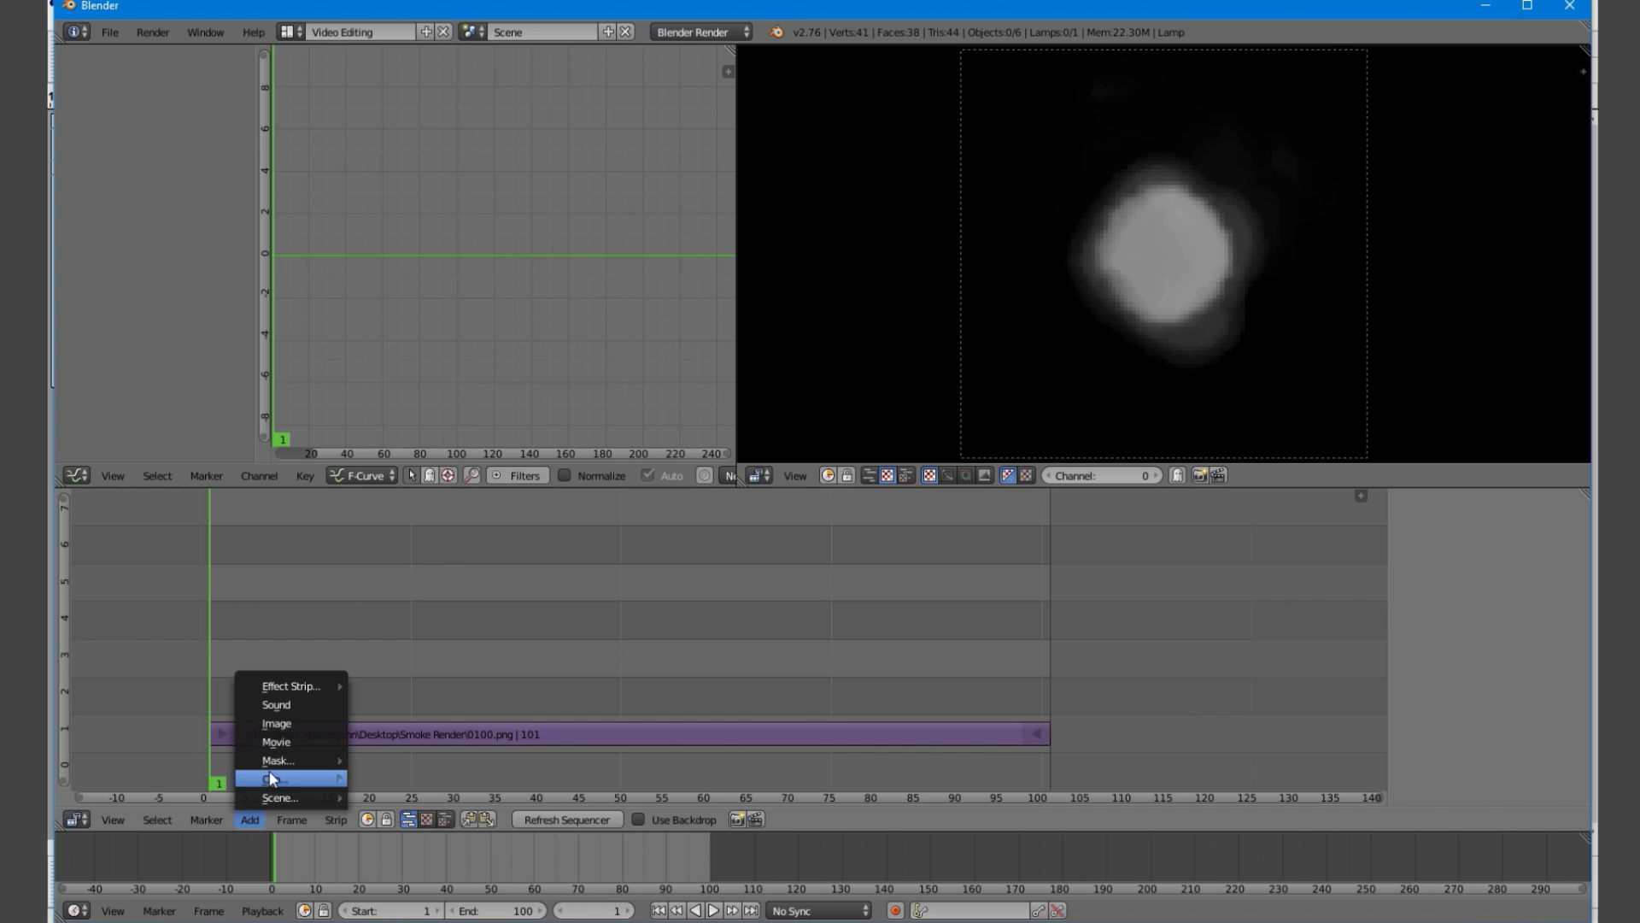
left_click(301, 708)
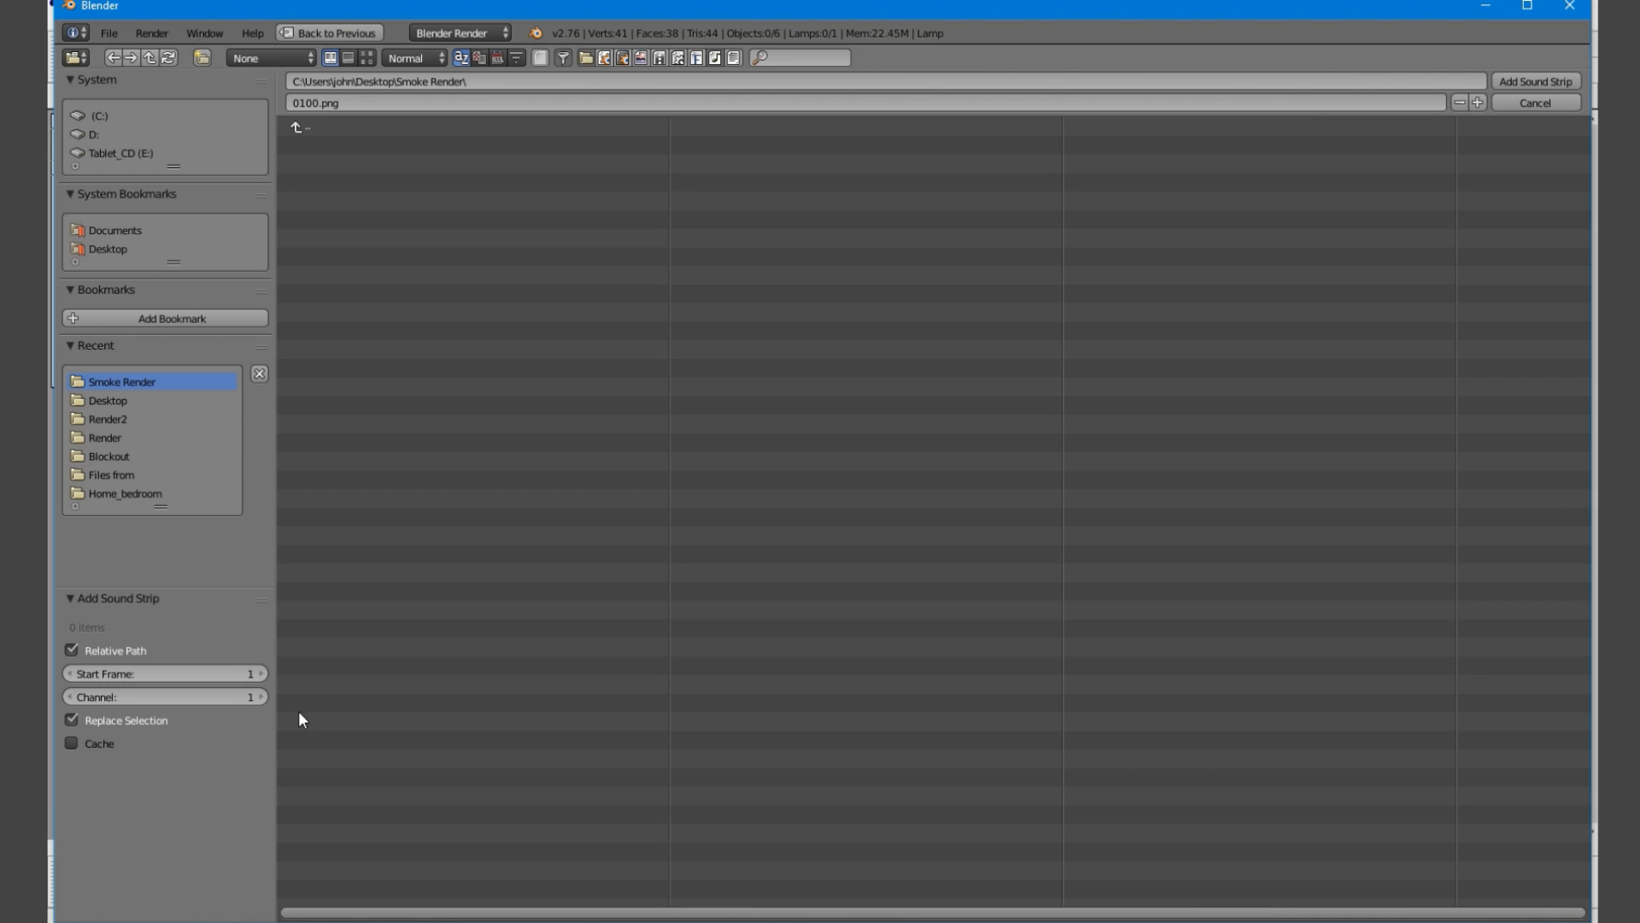
left_click(1533, 104)
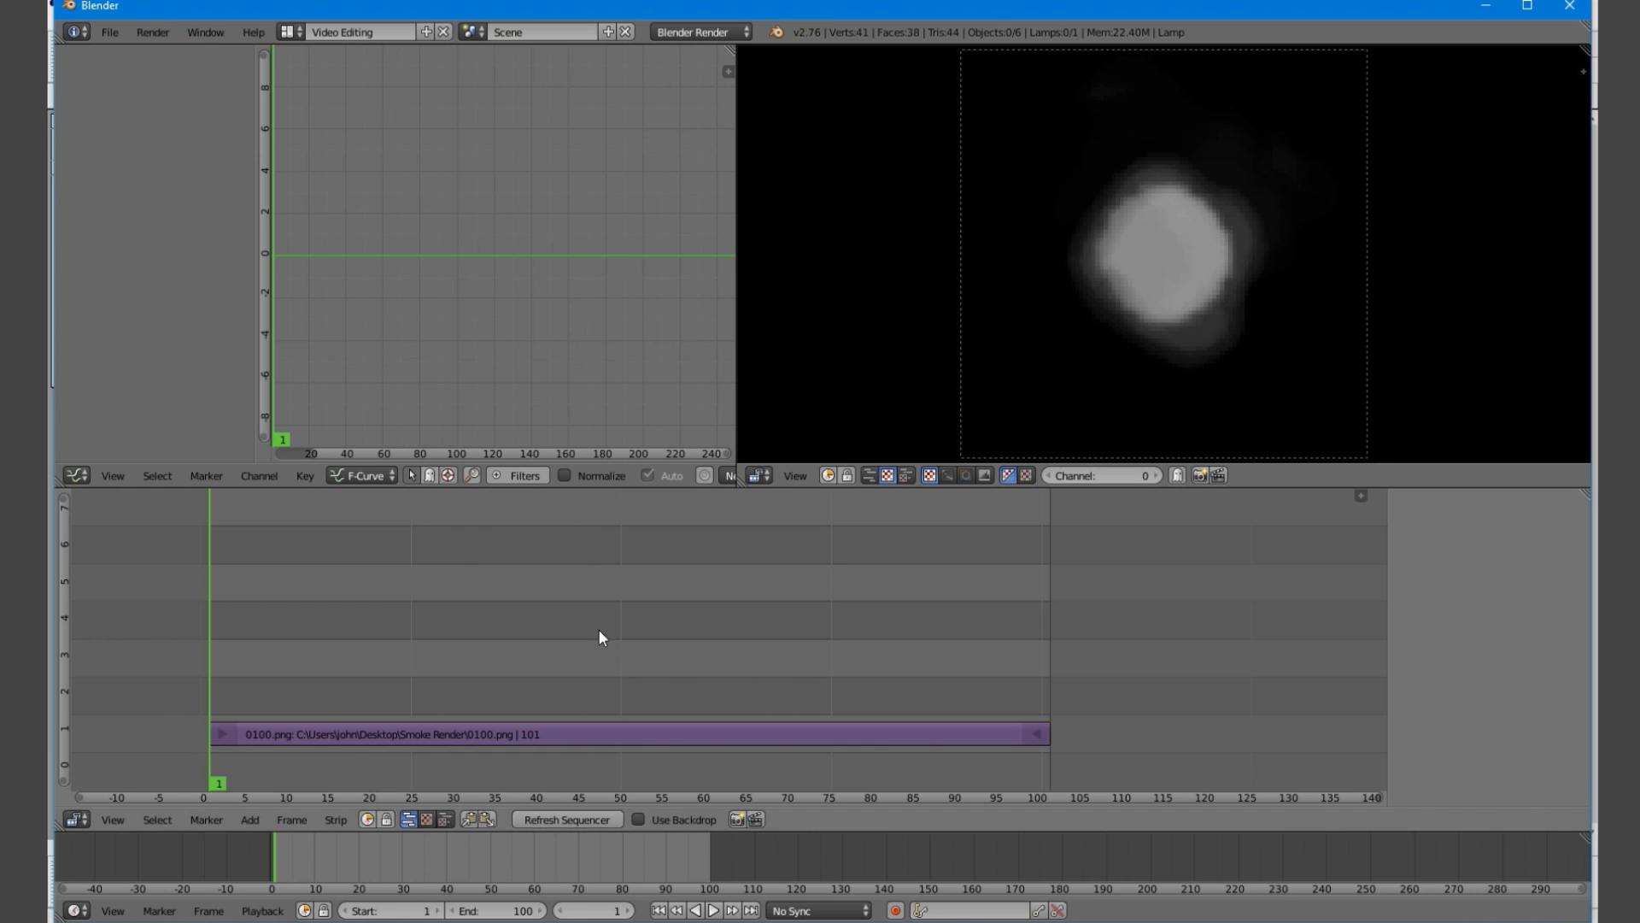
Add an image strip made of frames 0090.png to 0099.png from the Smoke Render folder
left_click(256, 821)
left_click(294, 724)
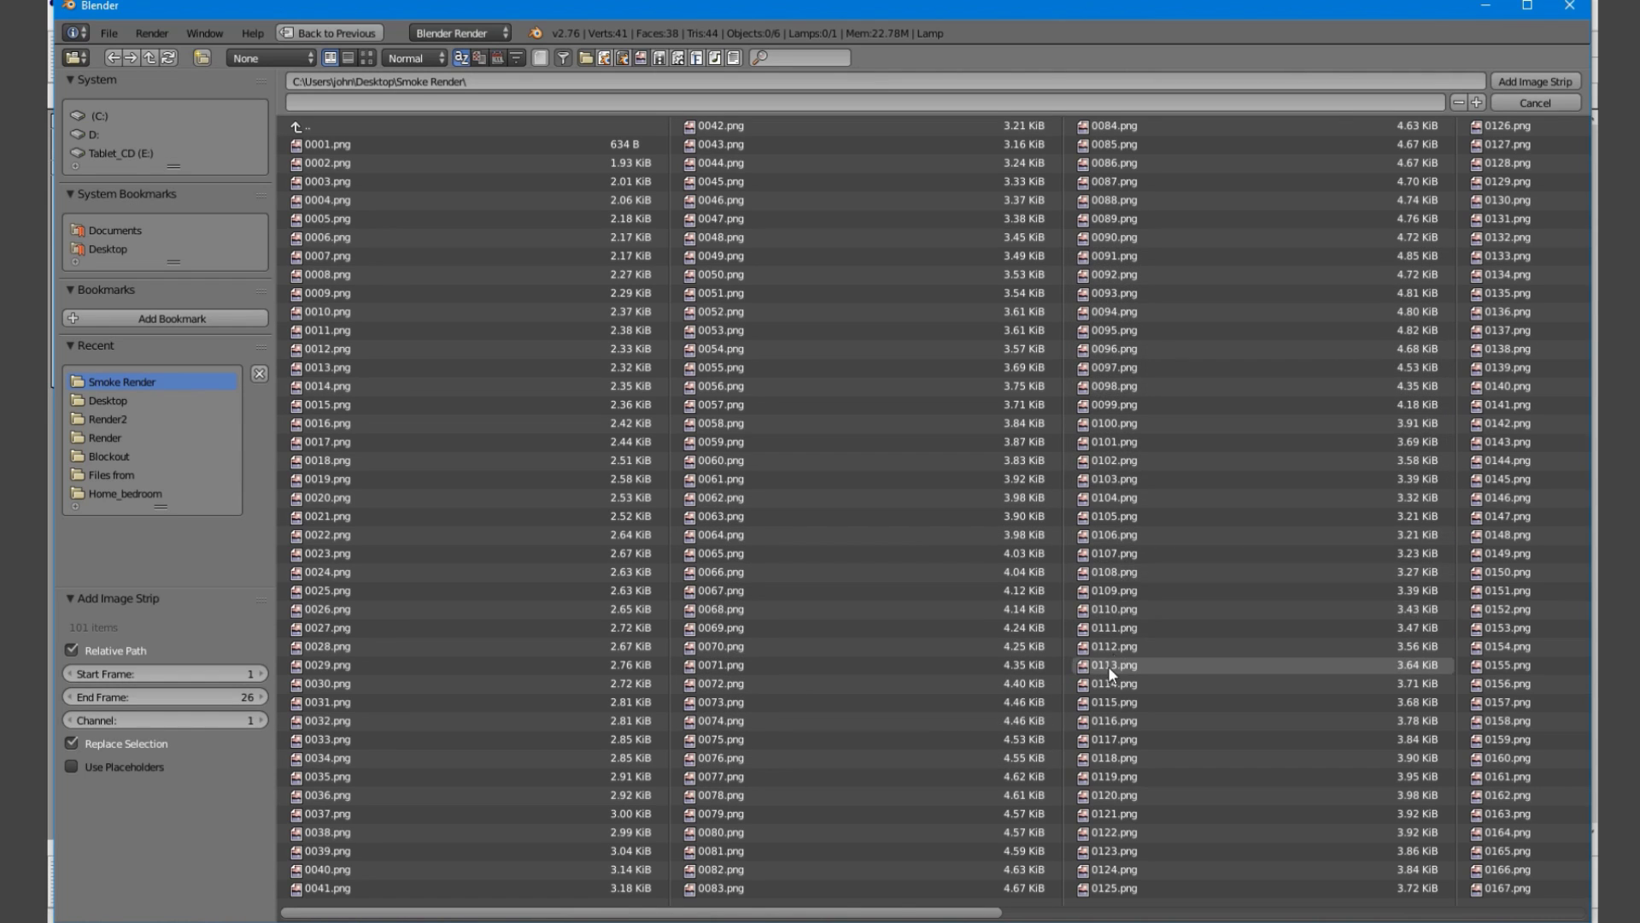
left_click(1124, 404)
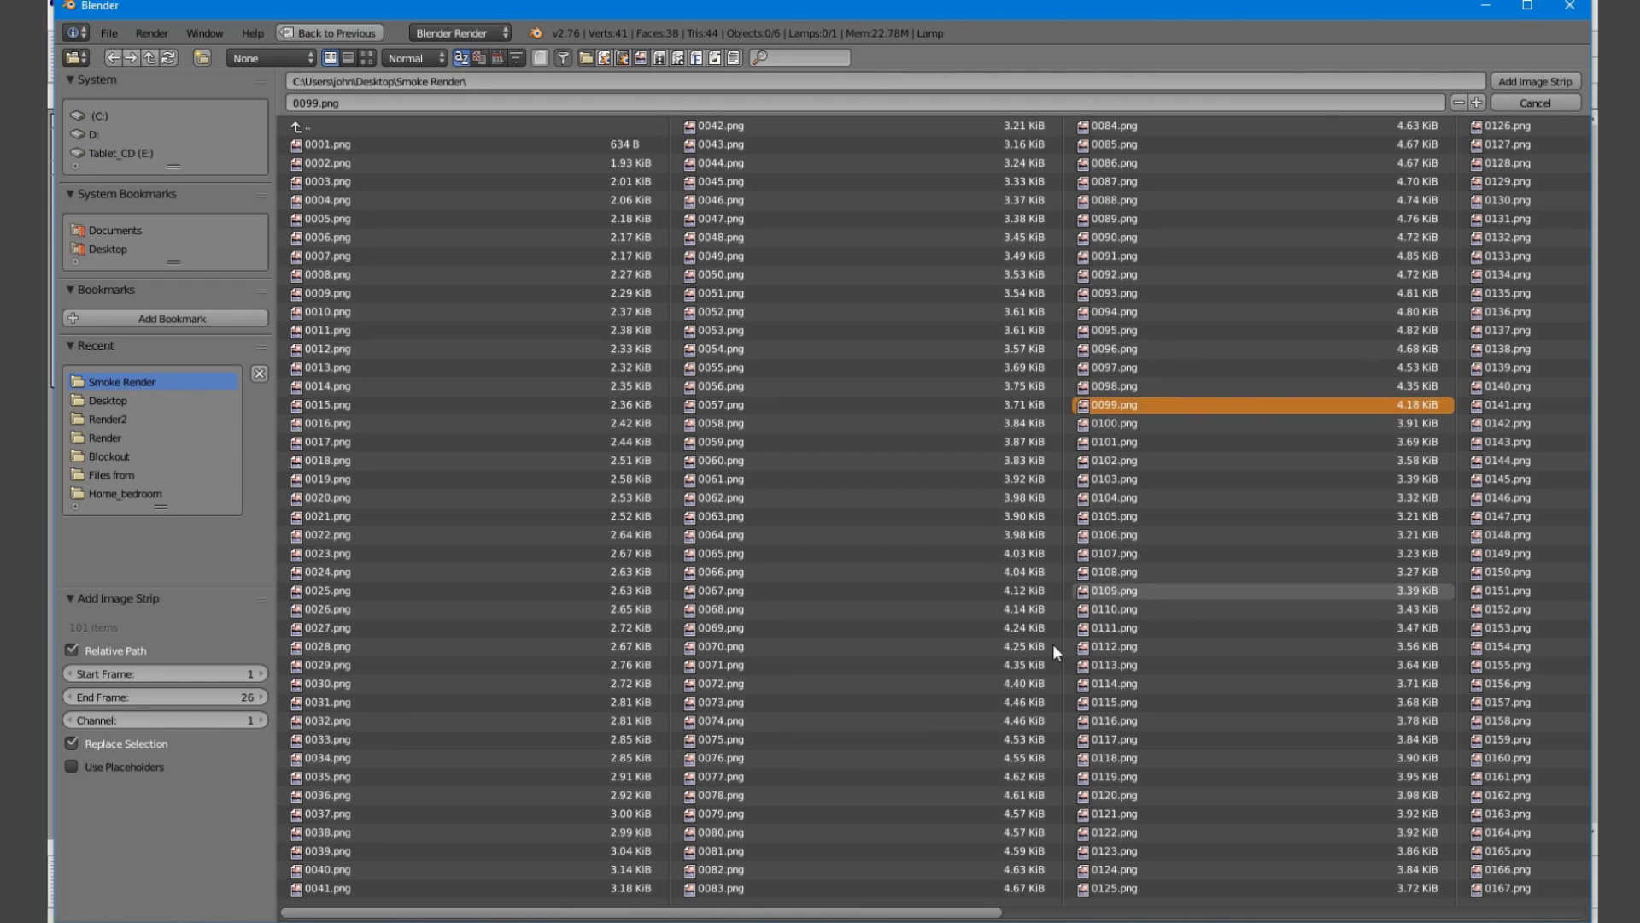
left_click(1140, 236, "shift")
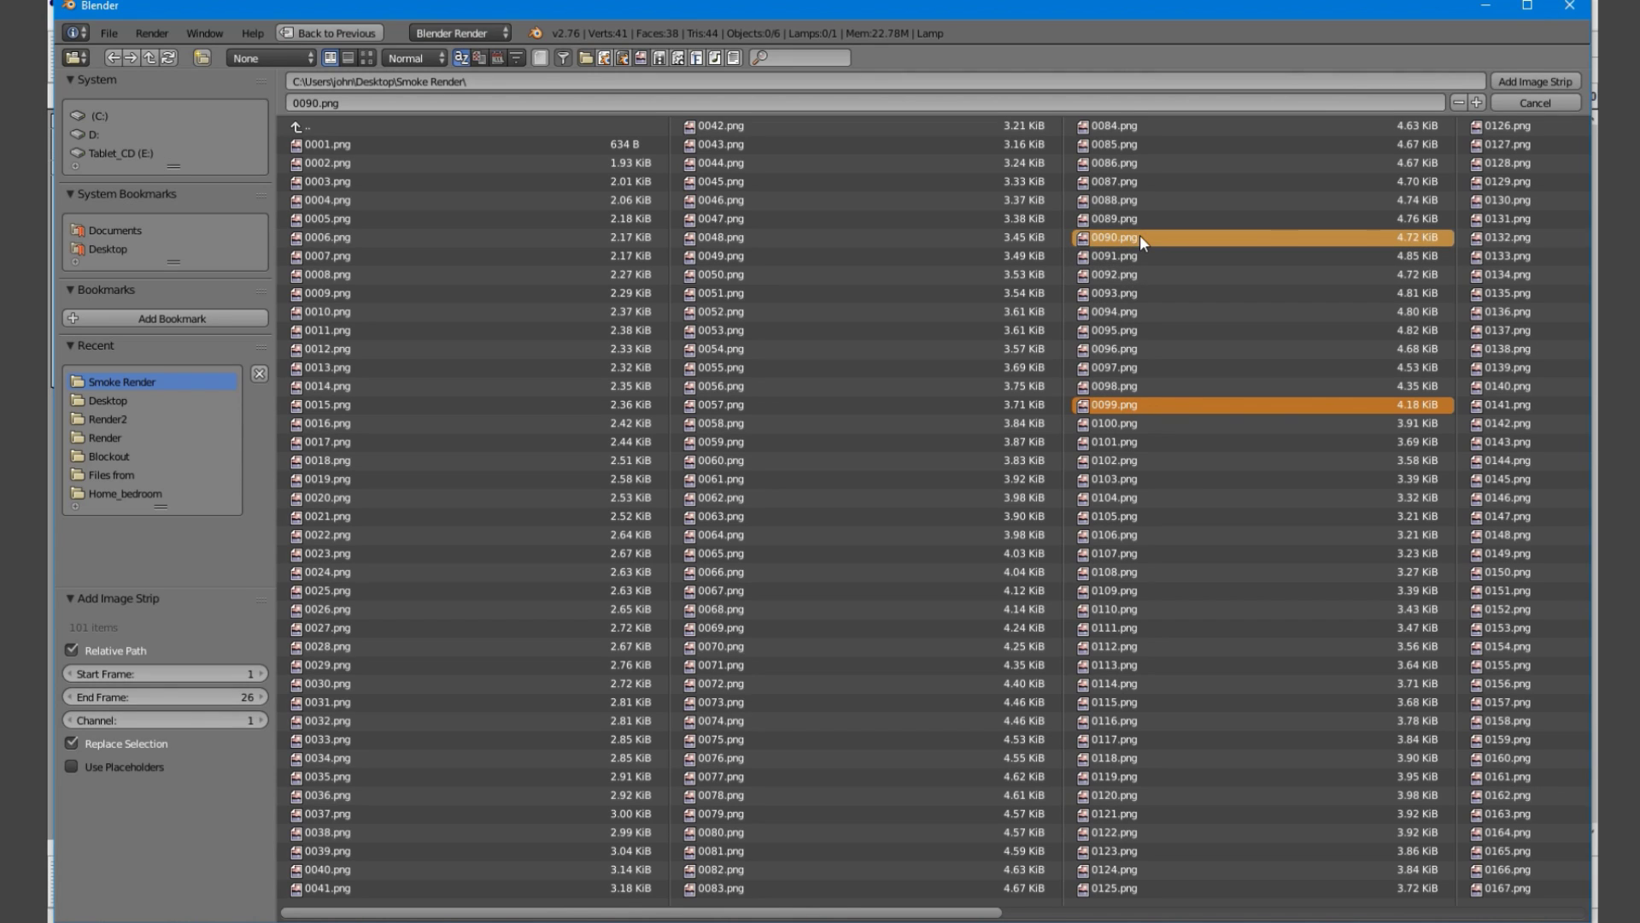
left_click(1129, 387, "ctrl+shift")
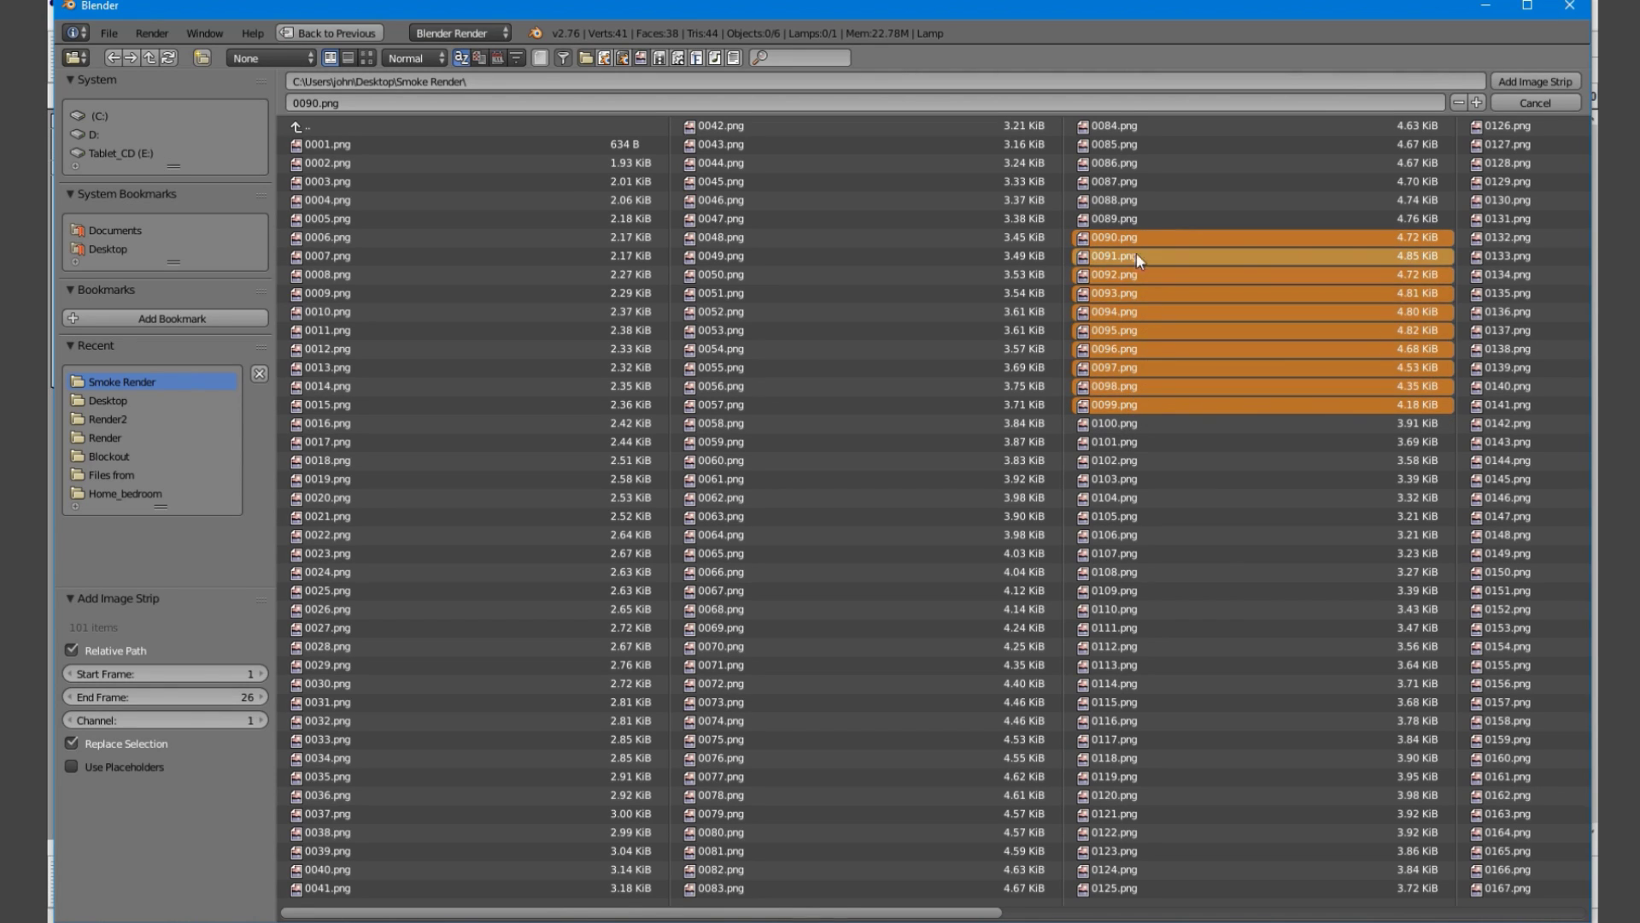
scroll(1150, 392, "down", 1)
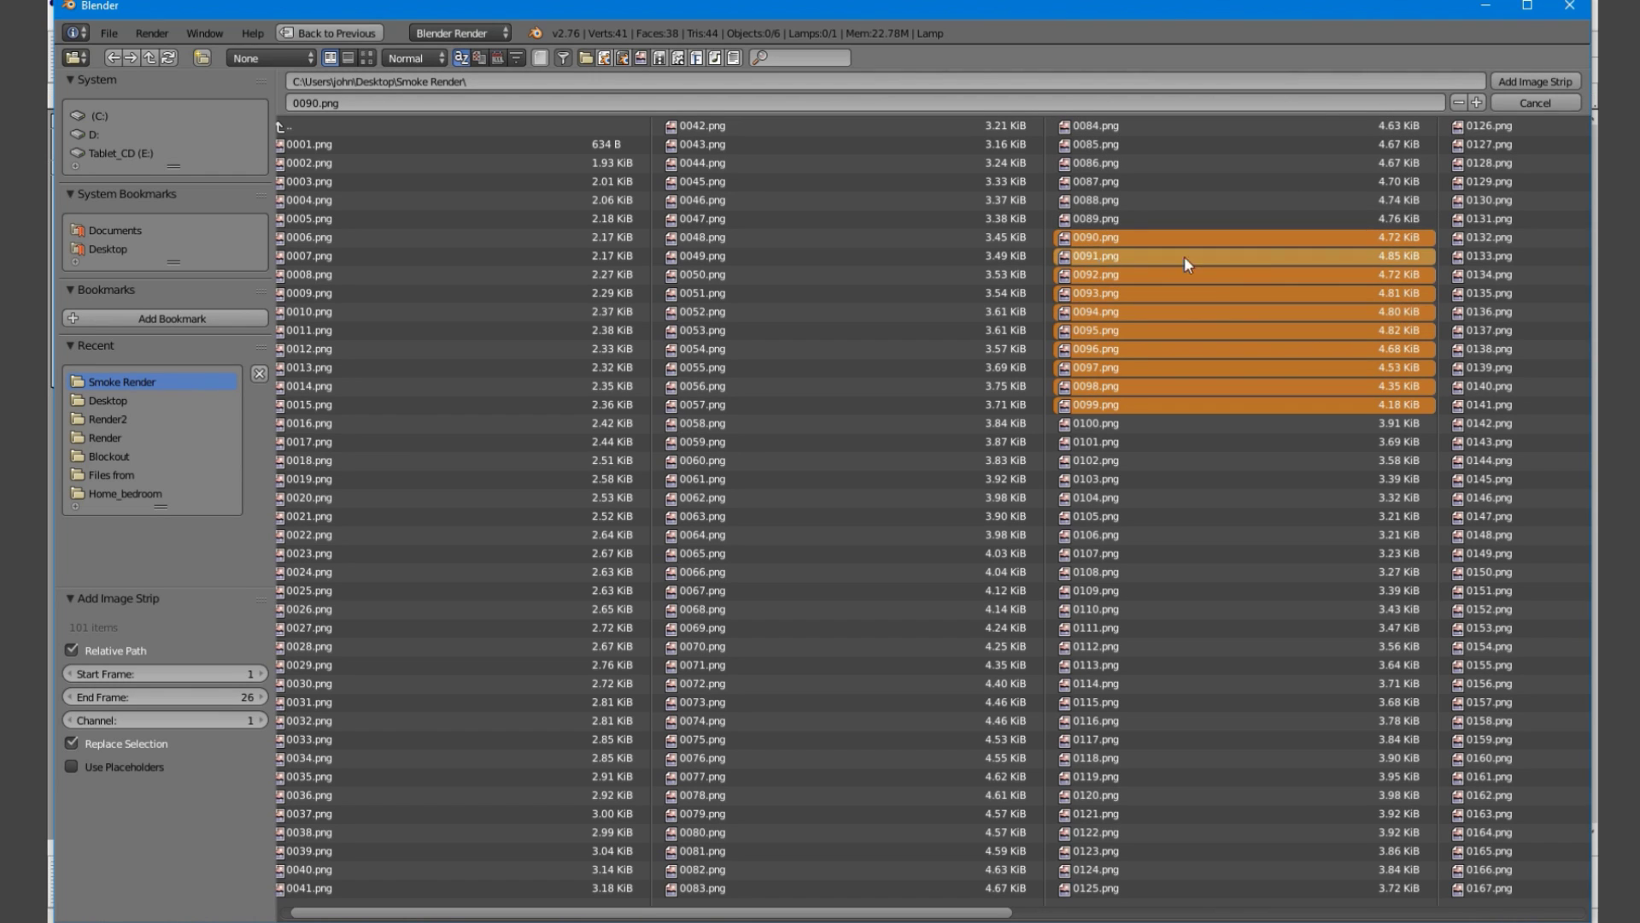
left_click(1537, 84)
Move the 0090.png strip on channel 2 to start frame 91, flush with the smoke strip's end, and check the alignment at frame 101
scroll(374, 694, "up", 3)
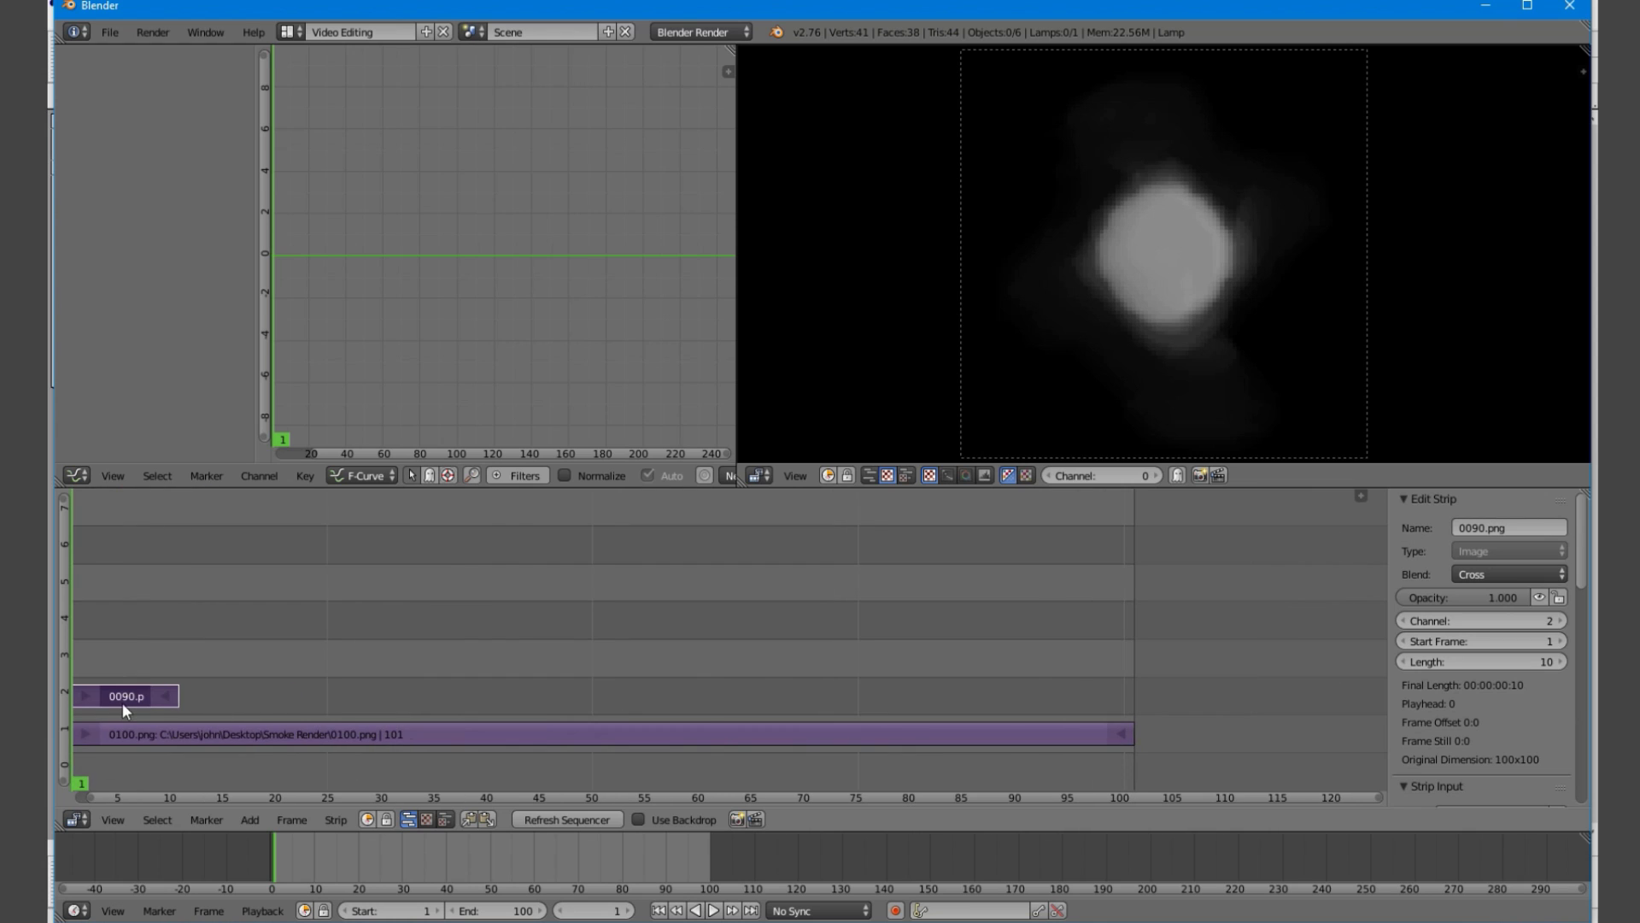
right_click_drag(118, 699, 1108, 685)
scroll(1108, 685, "right", 3, "ctrl")
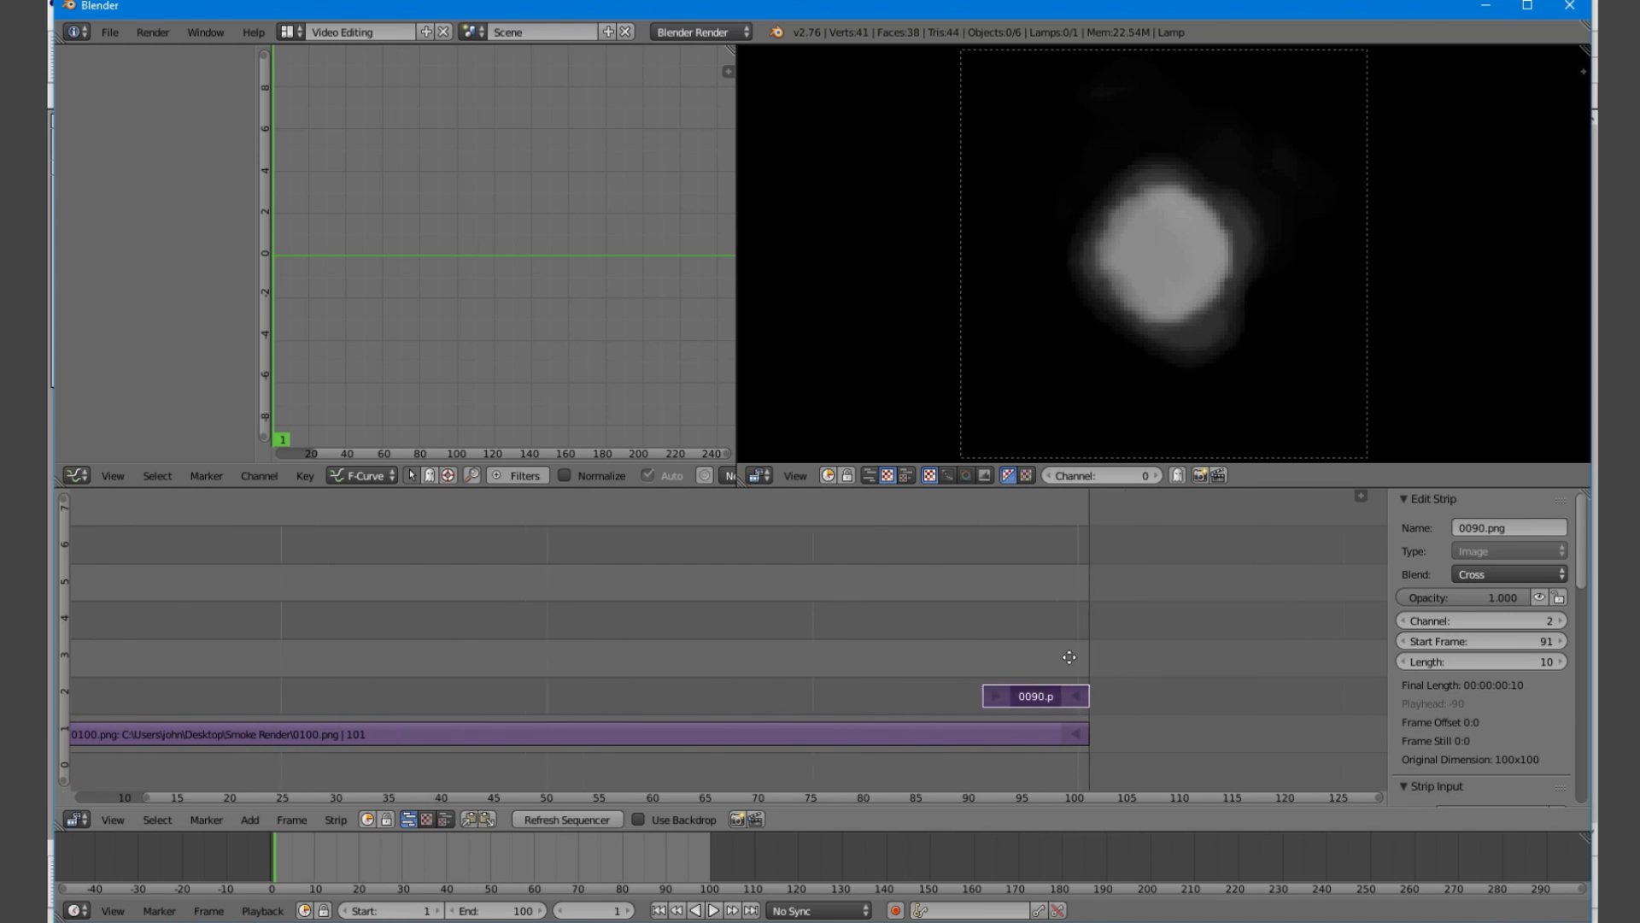
left_click_drag(904, 627, 999, 658)
scroll(870, 673, "left", 5, "ctrl")
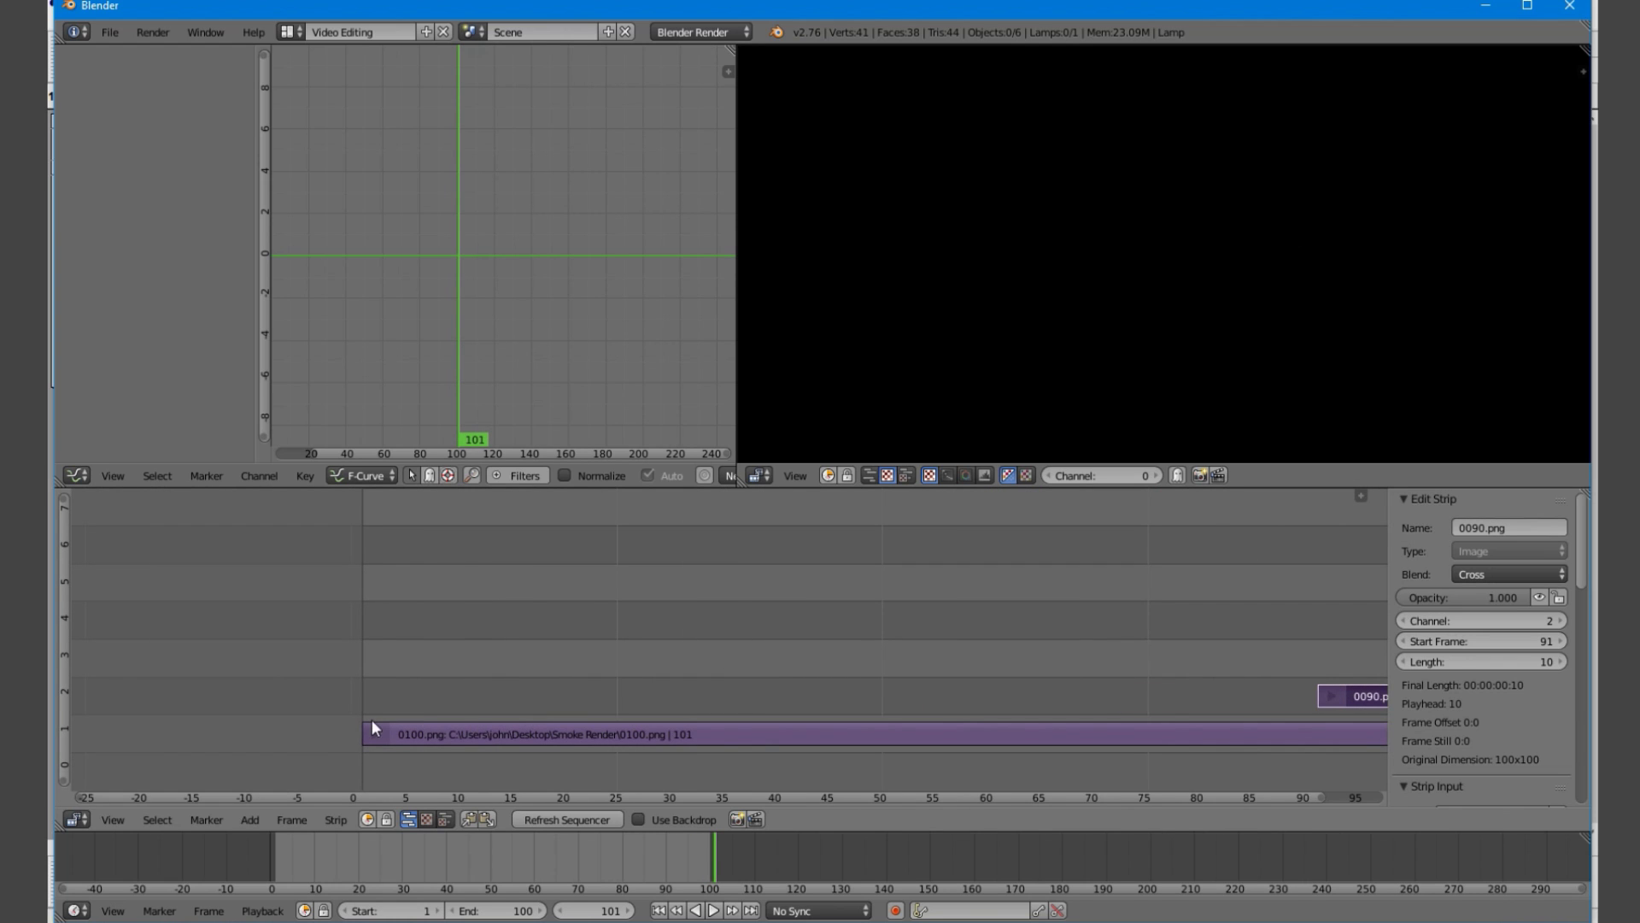
scroll(372, 720, "right", 5, "ctrl")
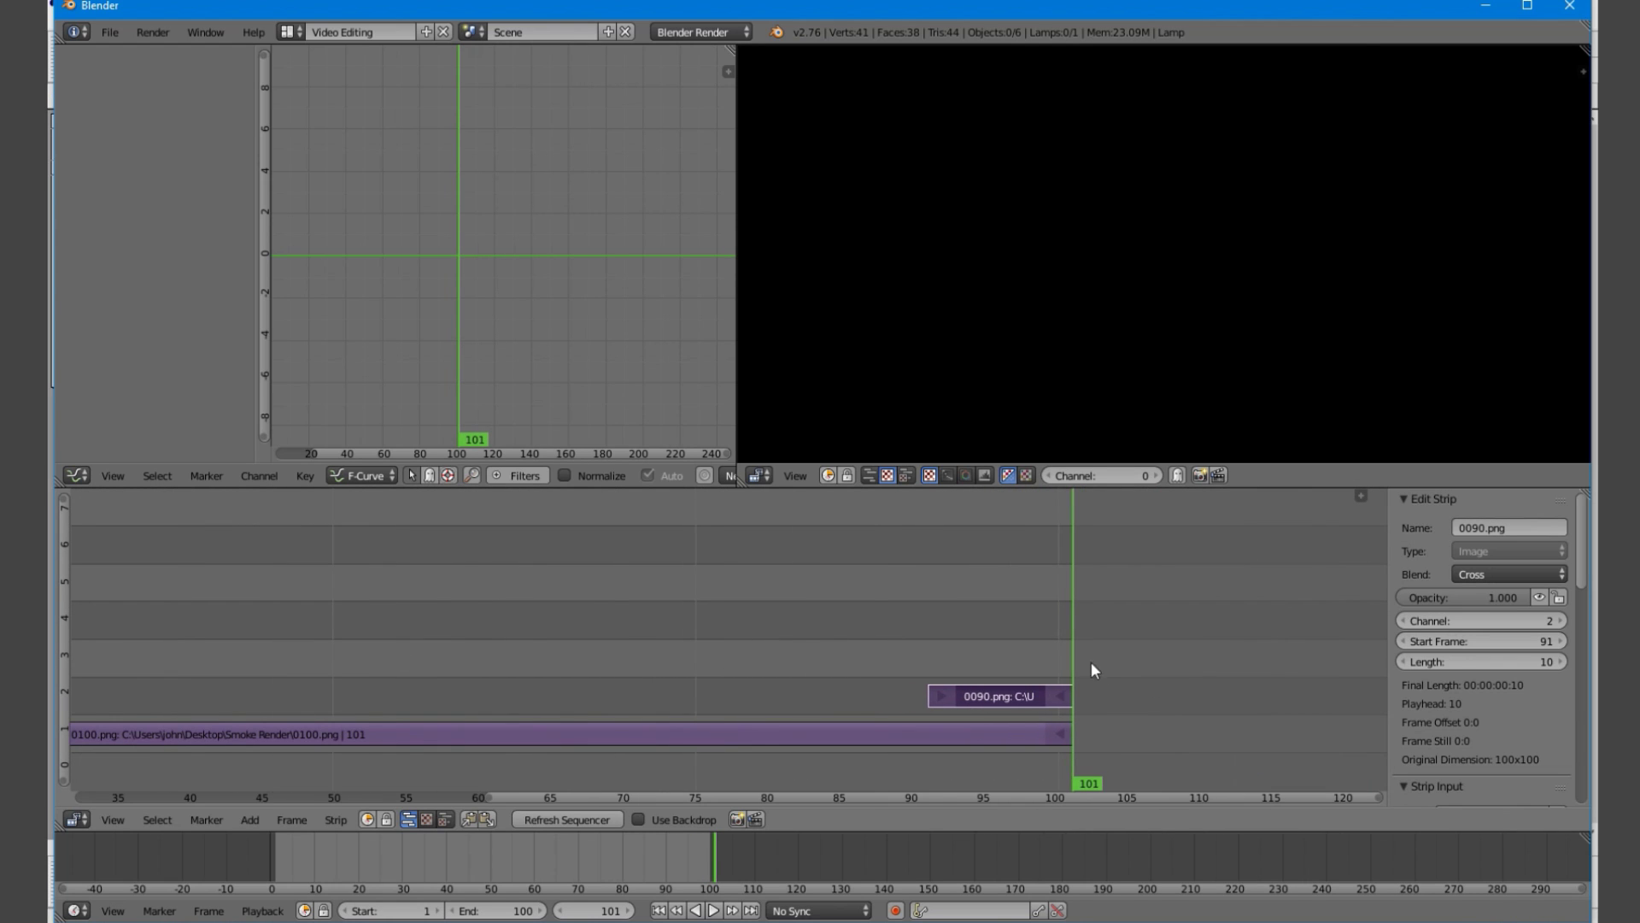
Keyframe the 0090.png strip's opacity at 0.000 on frame 91, where the strip begins
left_click_drag(1093, 671, 928, 702)
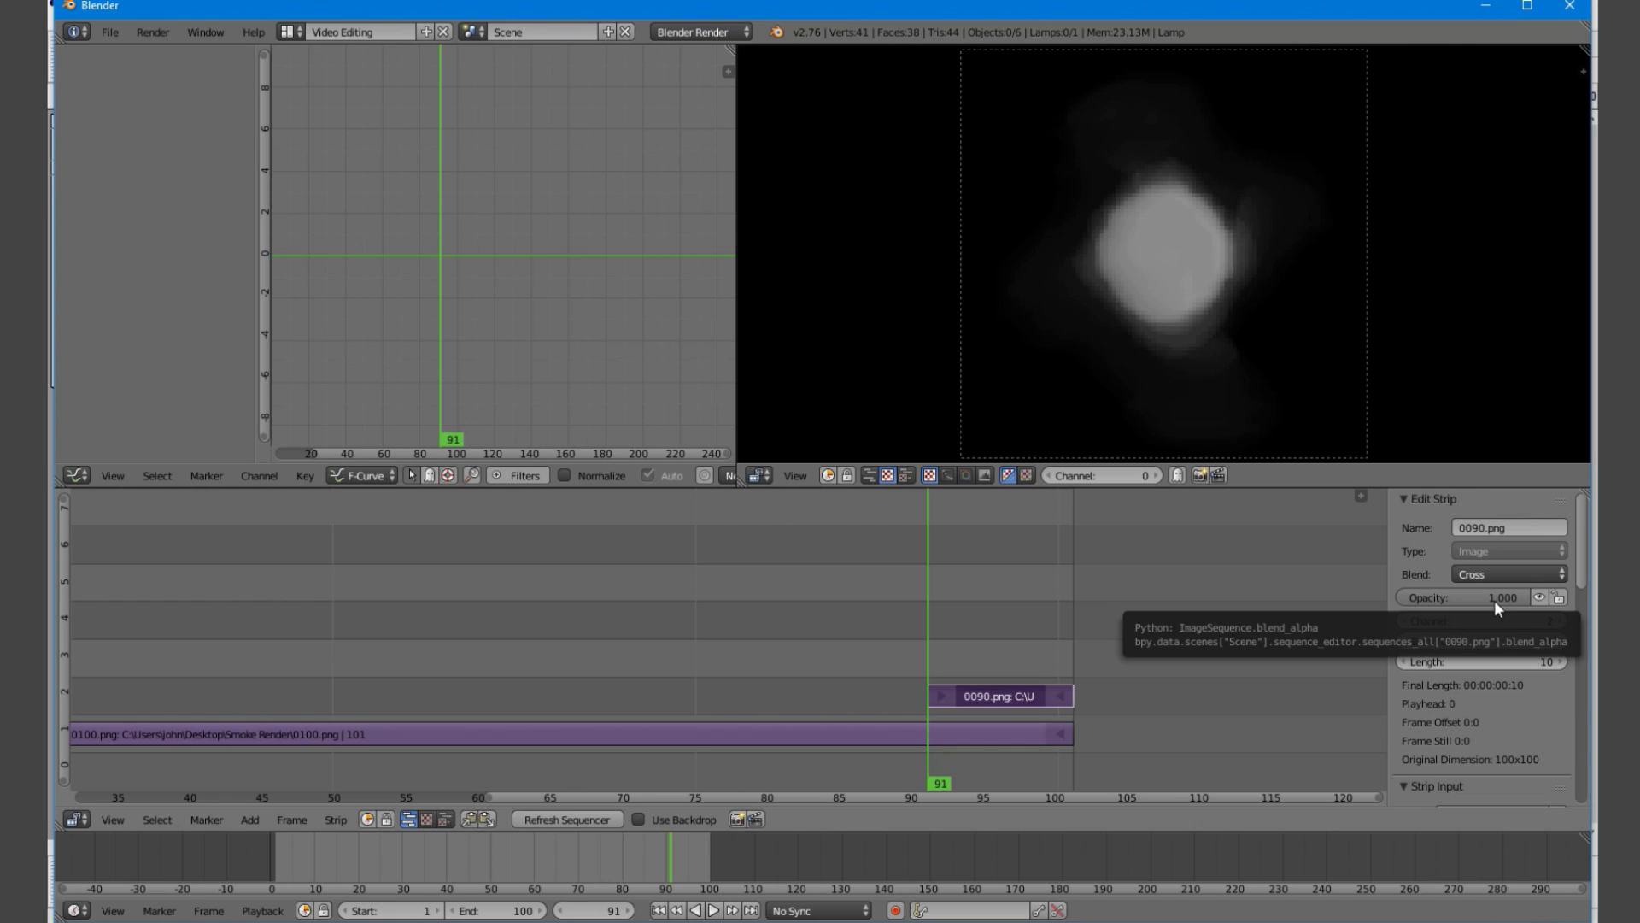
key("i")
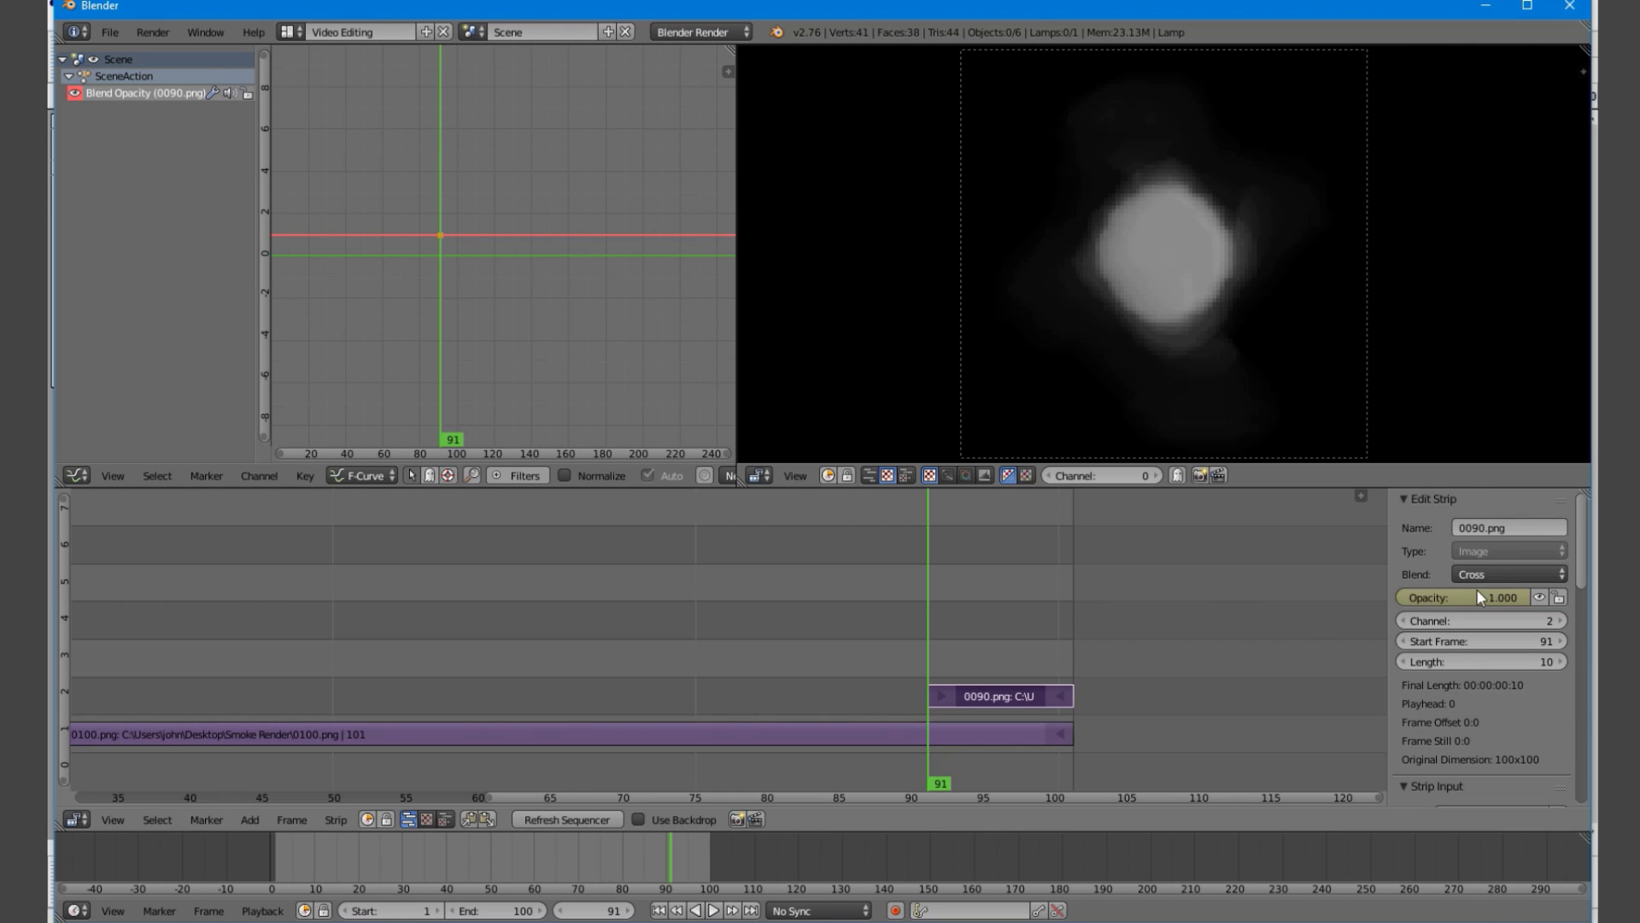
left_click_drag(1478, 591, 1342, 597)
key("i")
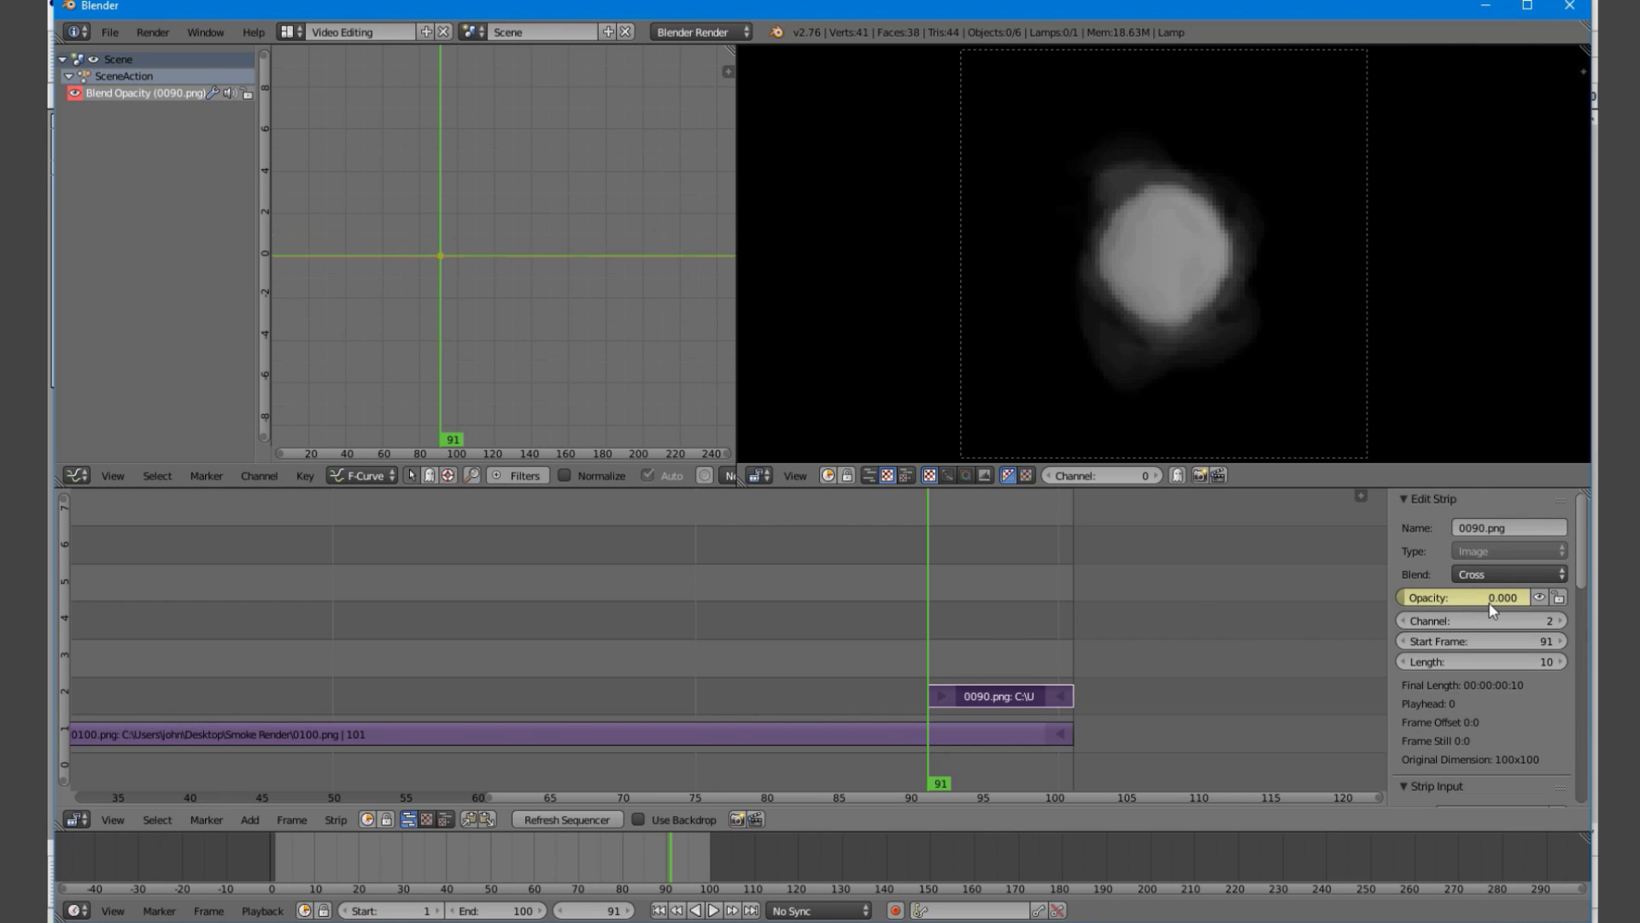
Set the 0090.png strip's opacity to 1.000 at frame 101 and keyframe it
key("alt+a")
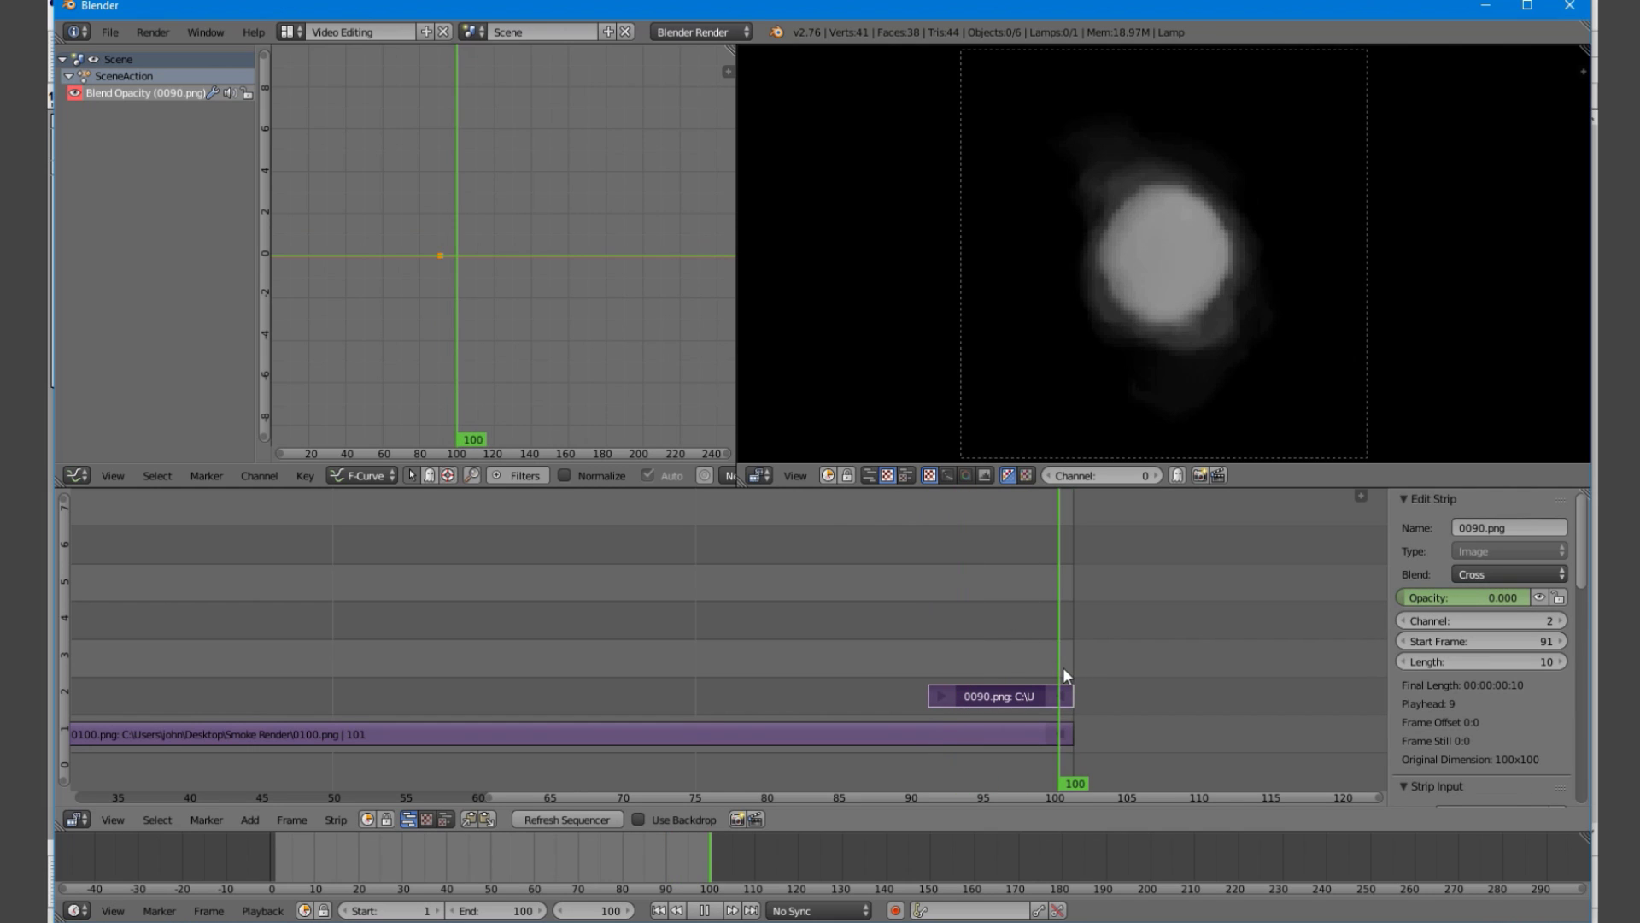
left_click_drag(1062, 666, 1069, 668)
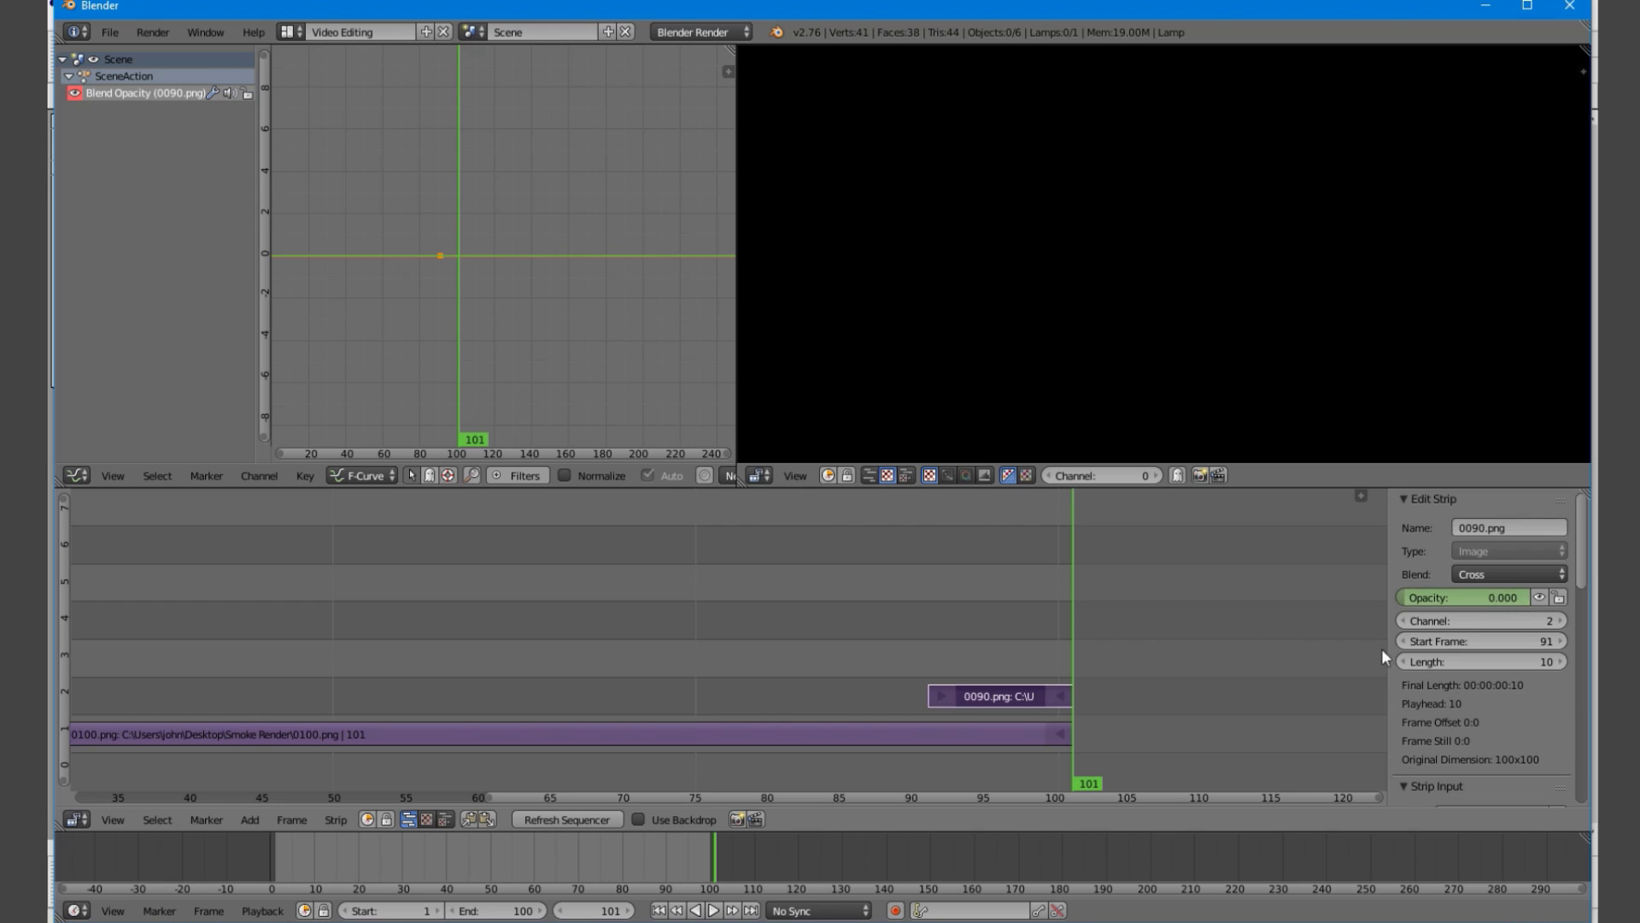
left_click_drag(1452, 591, 1490, 596)
key("i")
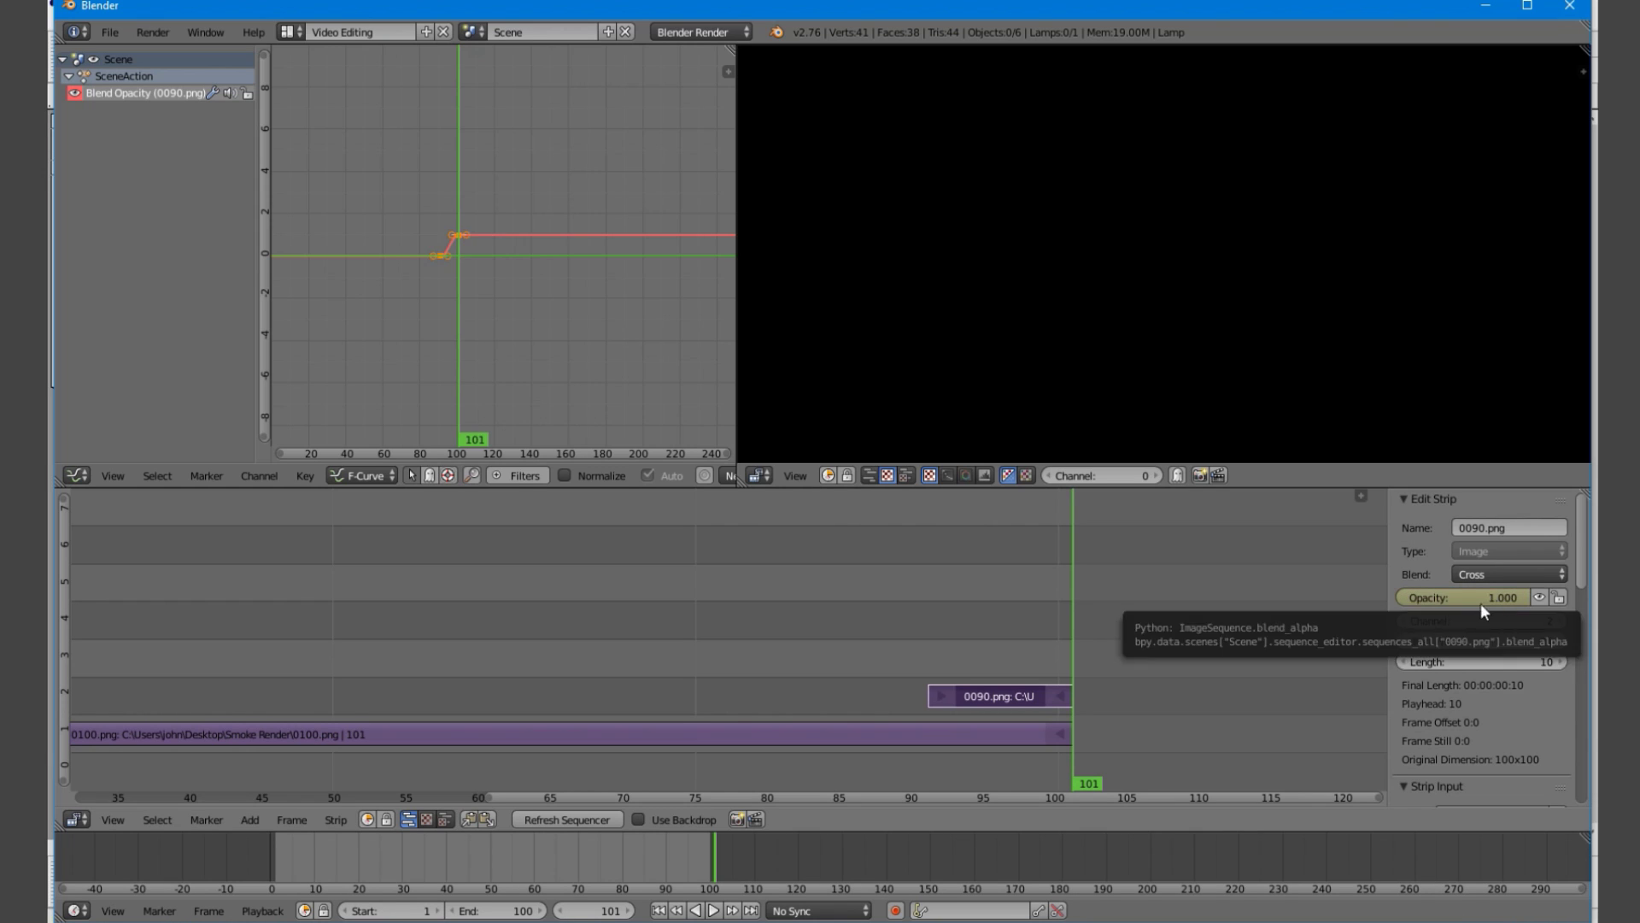
Scrub through the fade to frame 100 and keyframe the 0090.png strip's opacity at 1.000 there
key("shift+alt+a")
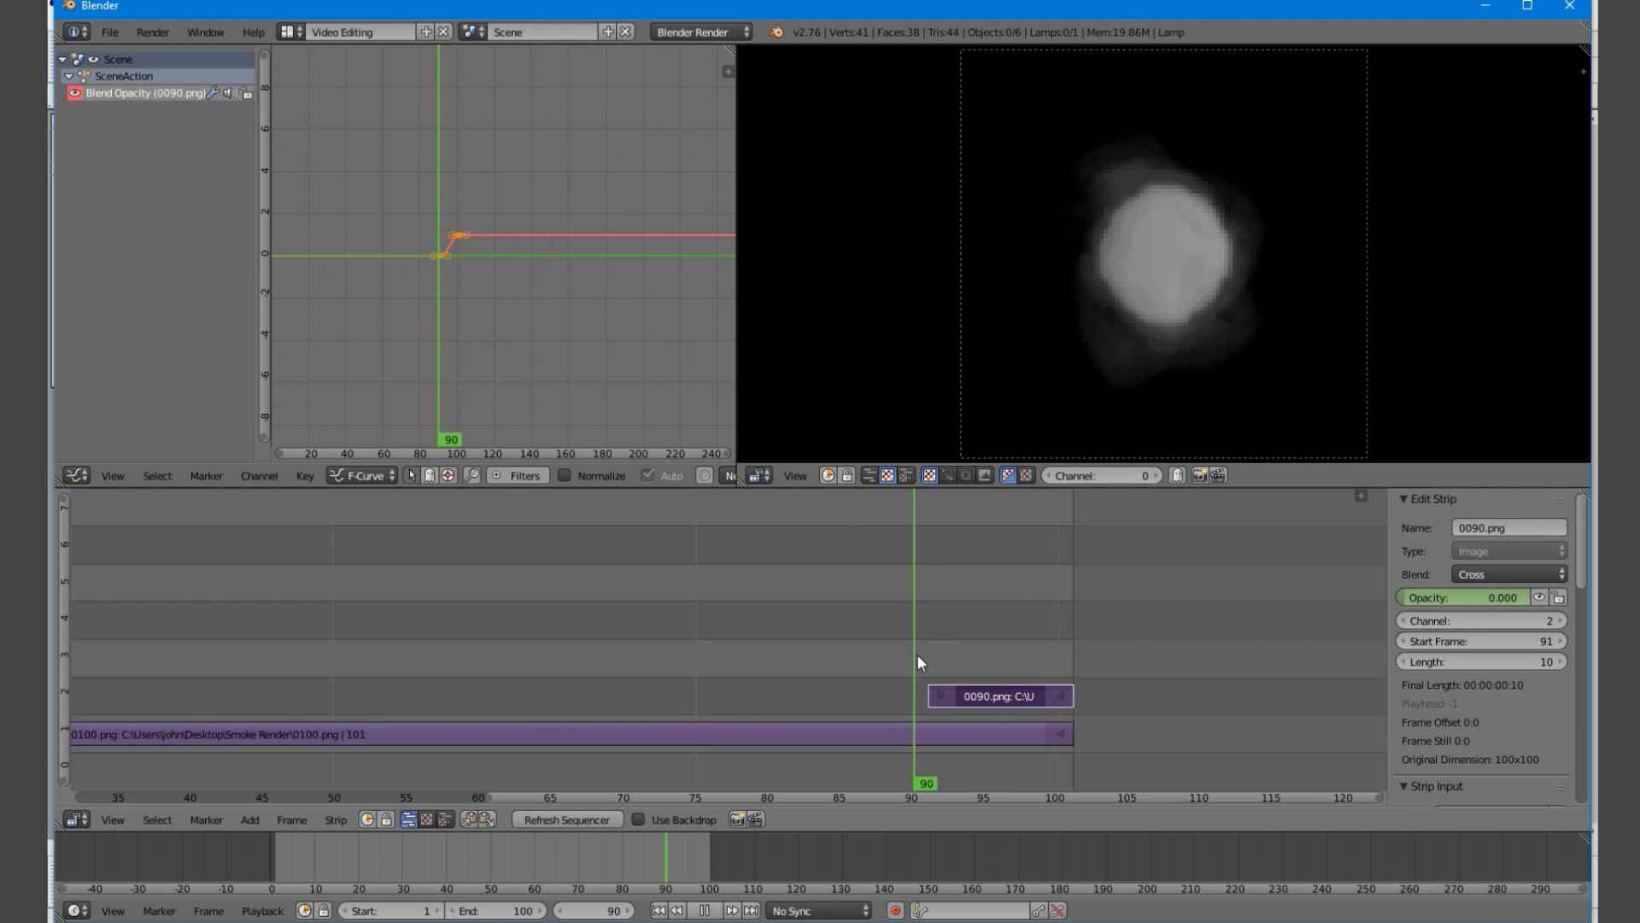
key("alt+a")
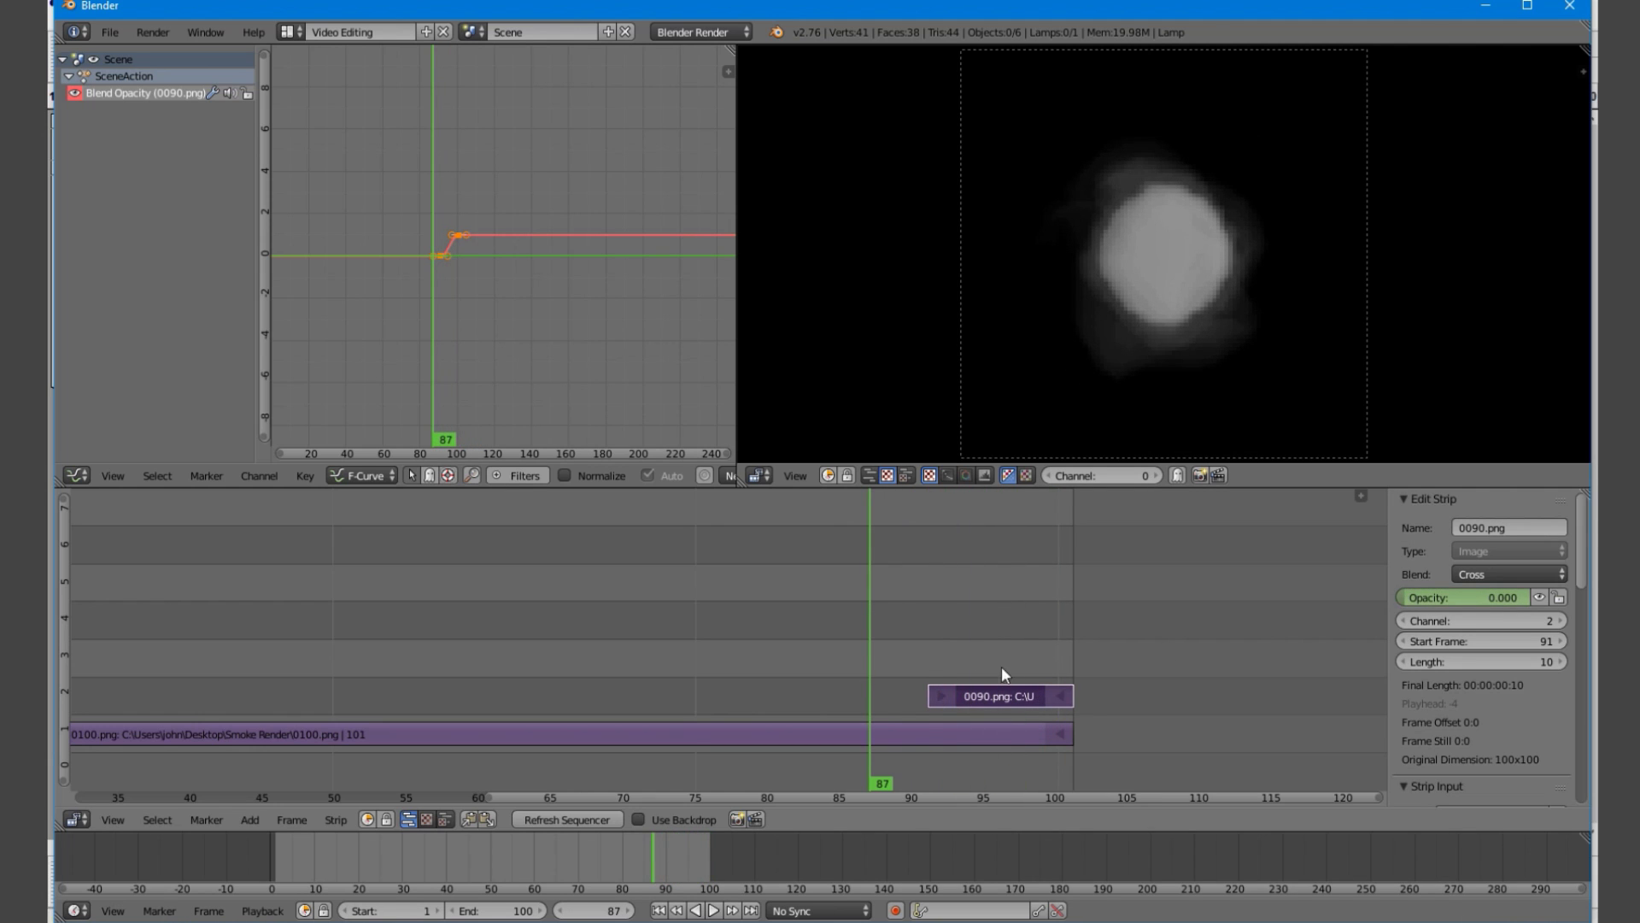
left_click_drag(943, 641, 1059, 674)
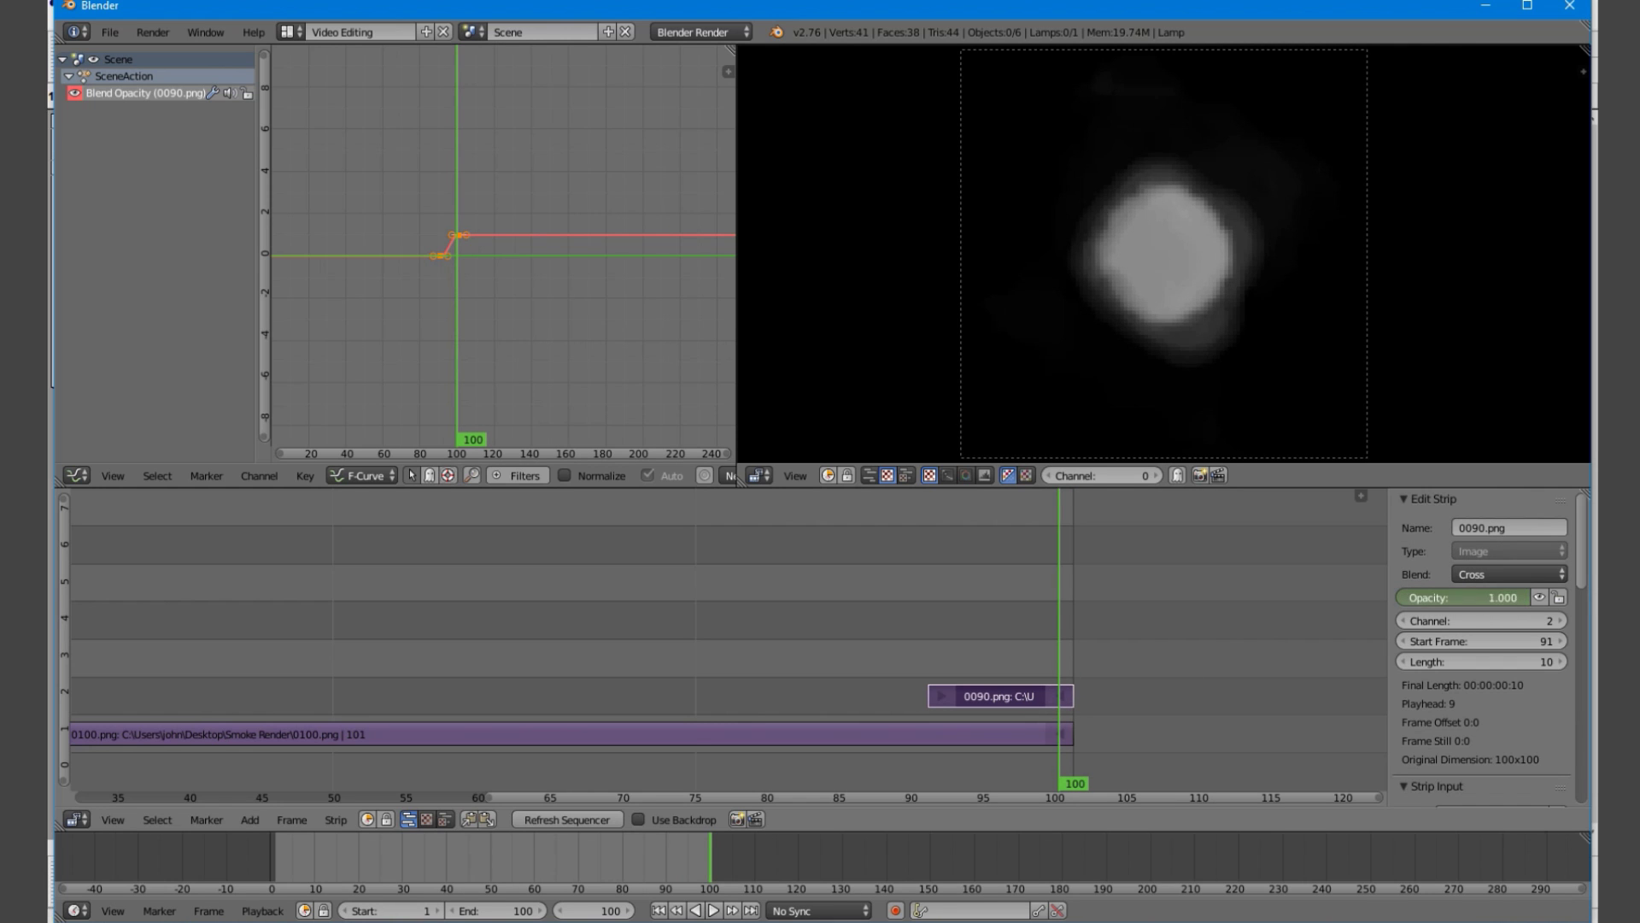
left_click_drag(1494, 596, 1507, 598)
key("i")
Play back the cross-faded smoke loop in a maximized preview, then restore the editing layout
left_click_drag(1042, 646, 991, 680)
key("alt+a")
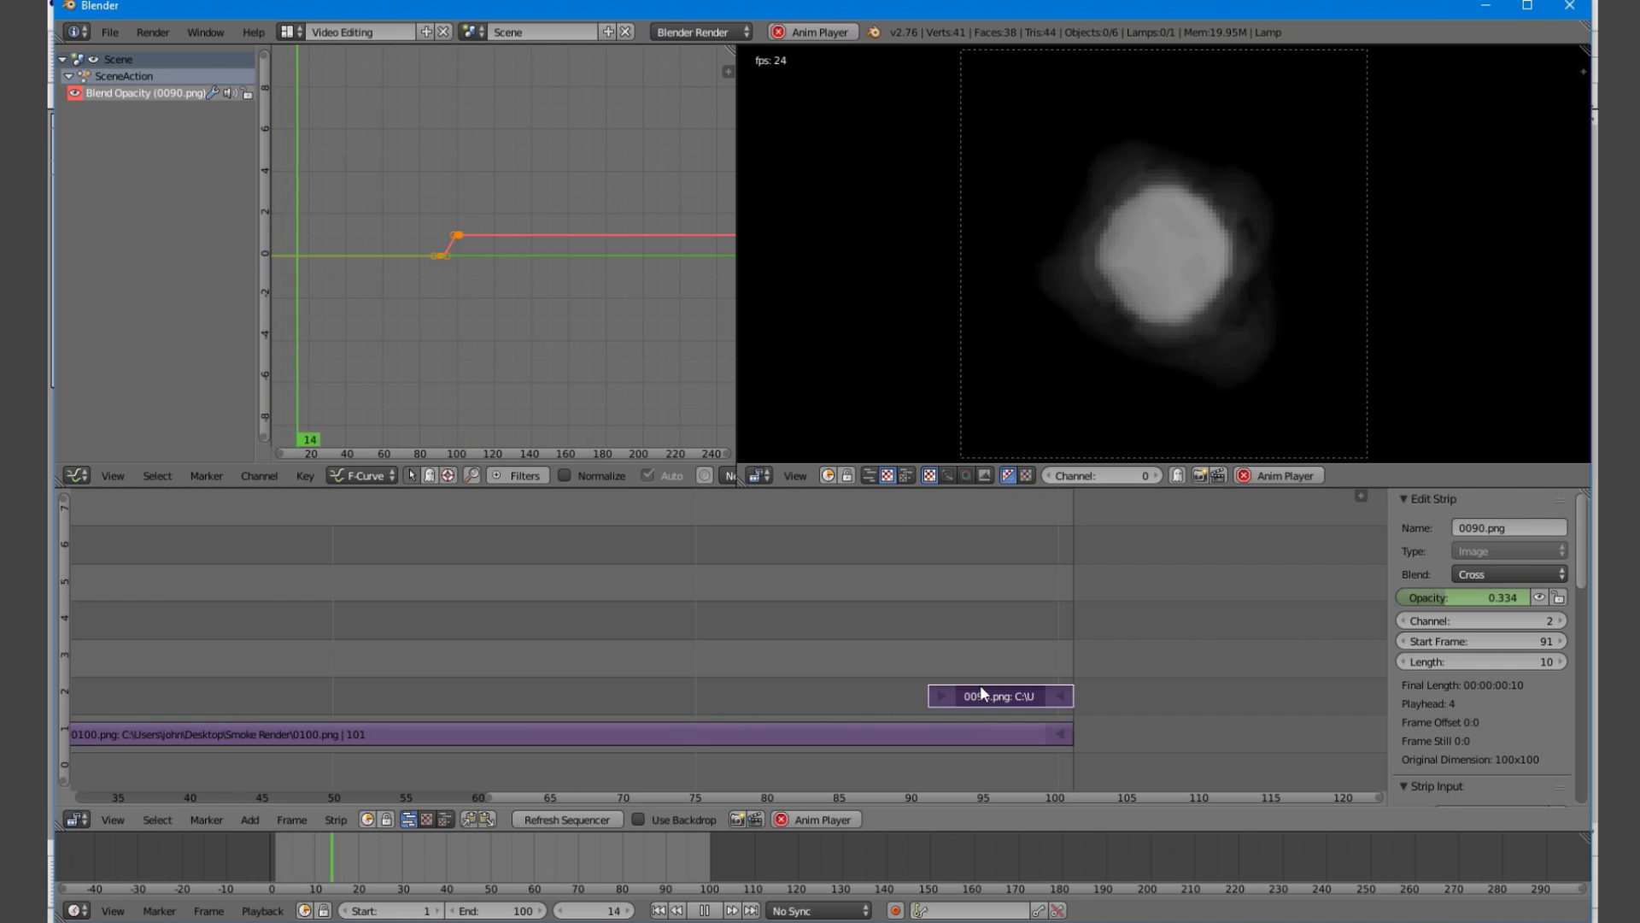
key("shift+space")
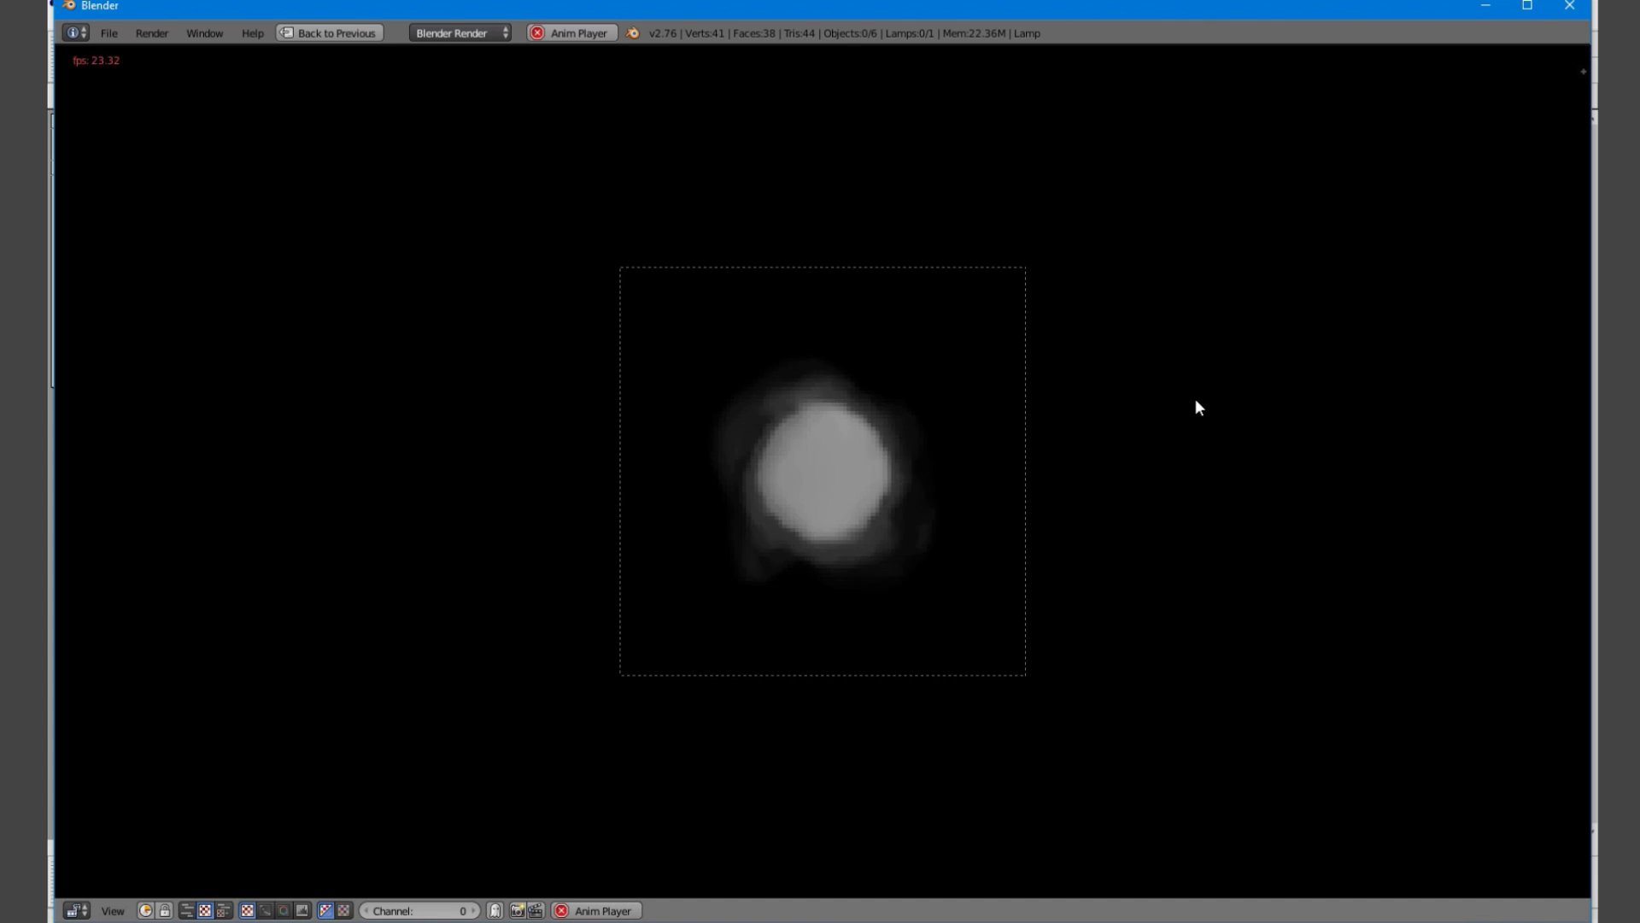
scroll(1174, 458, "up", 2)
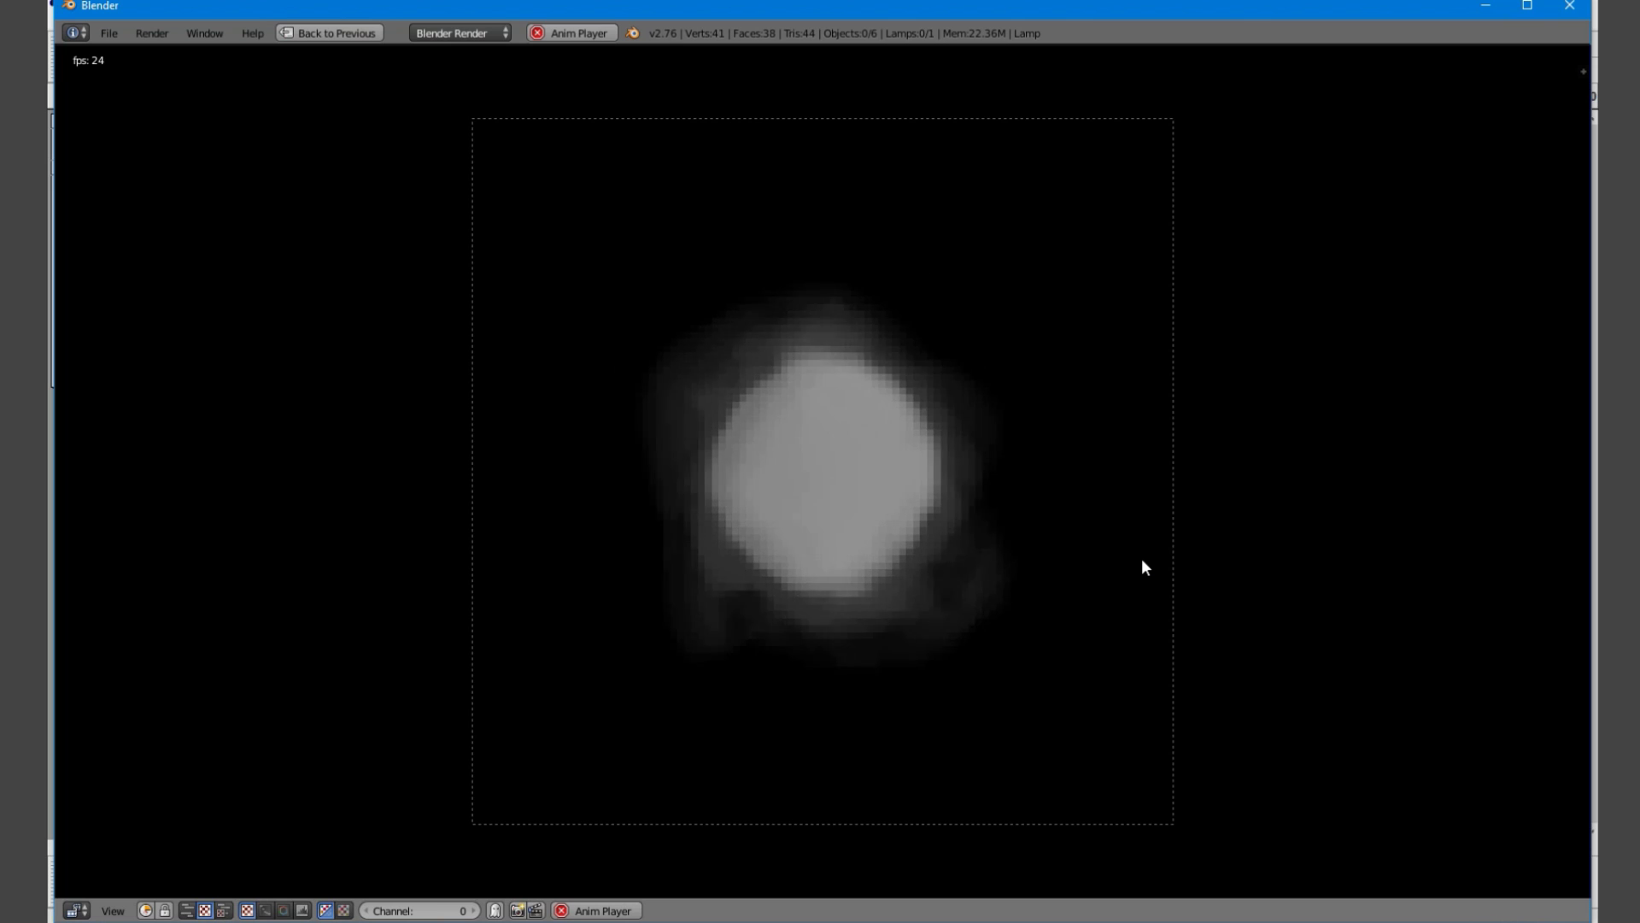
scroll(1143, 562, "down", 2)
key("shift+space")
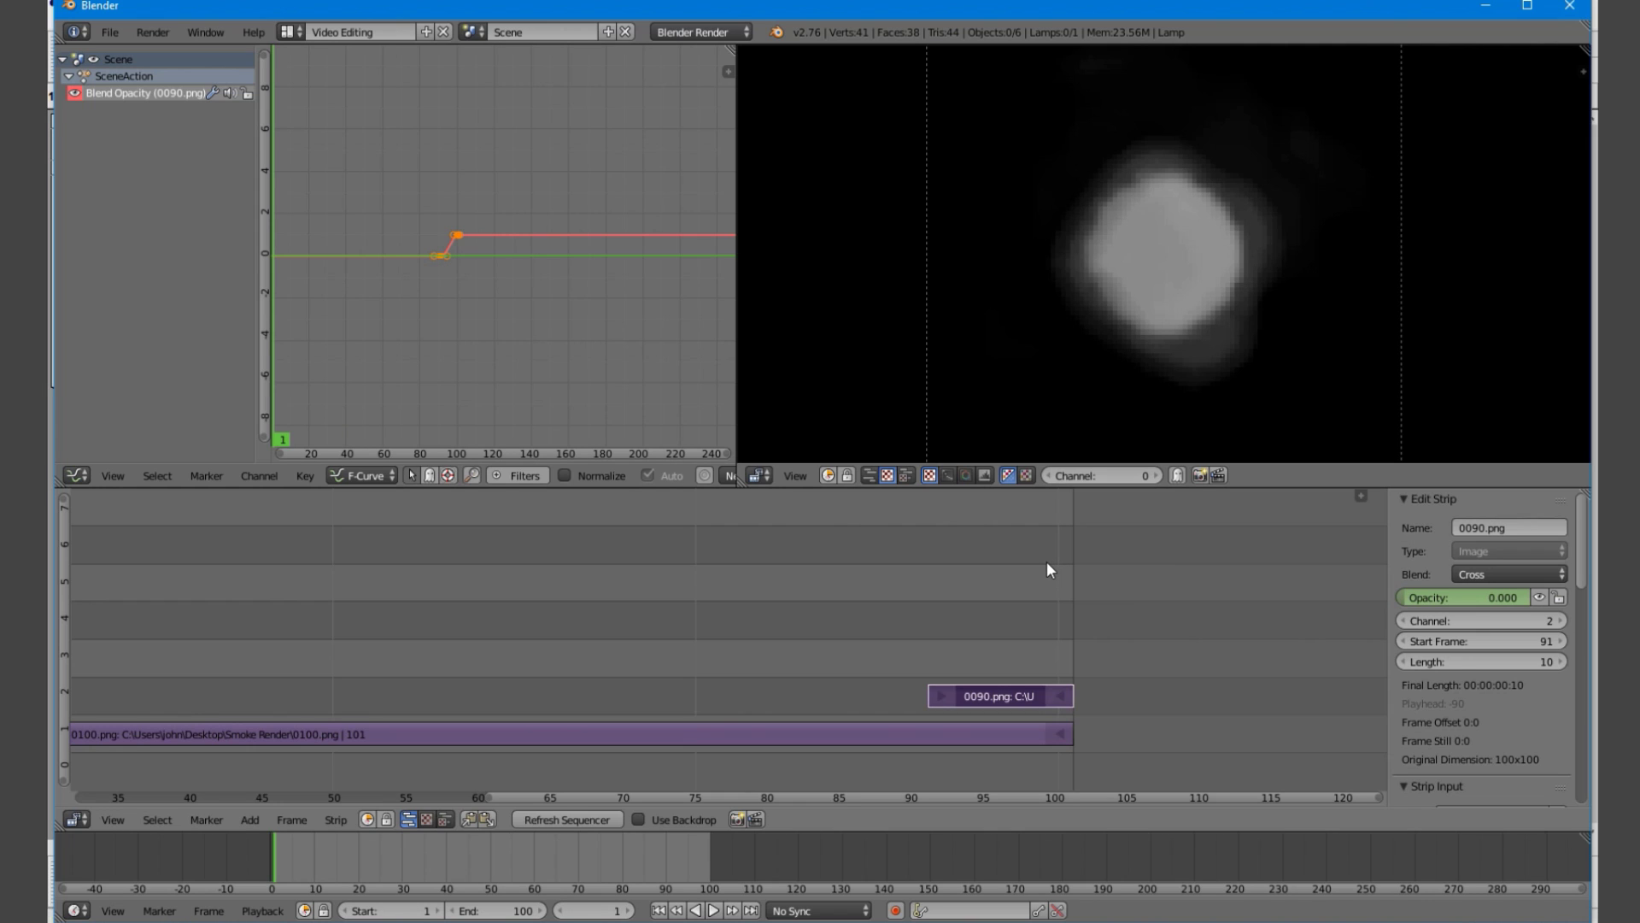
Switch to the Default screen layout and collapse the Output, Dimensions and Anti-Aliasing render settings
left_click(287, 34)
left_click(341, 124)
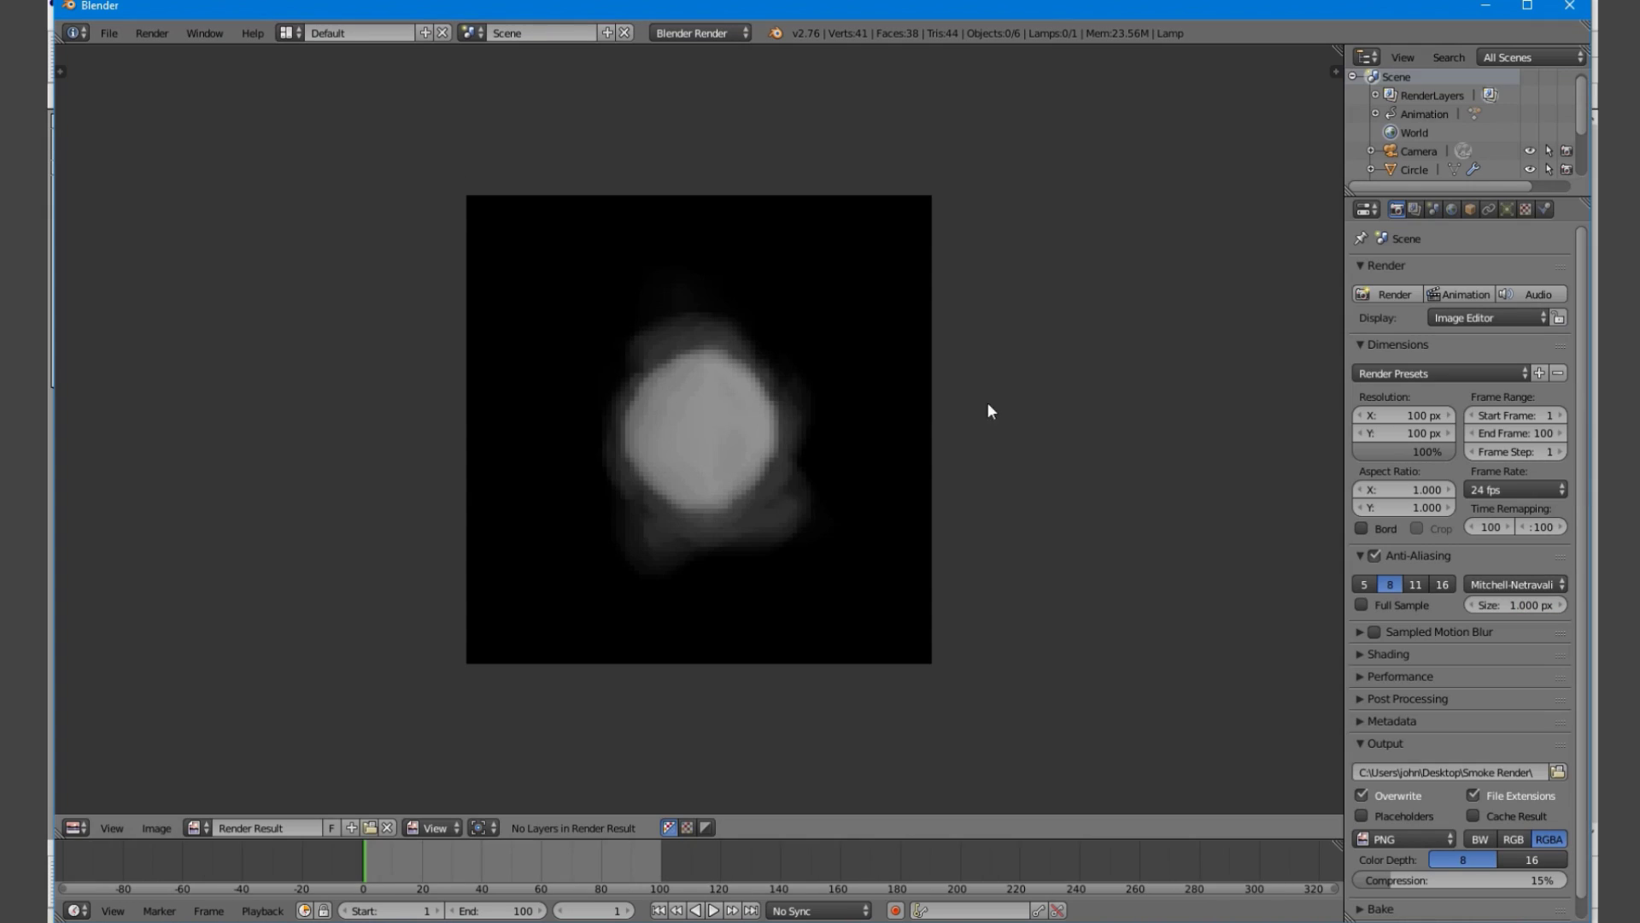
scroll(1514, 668, "down", 1)
left_click(1367, 704)
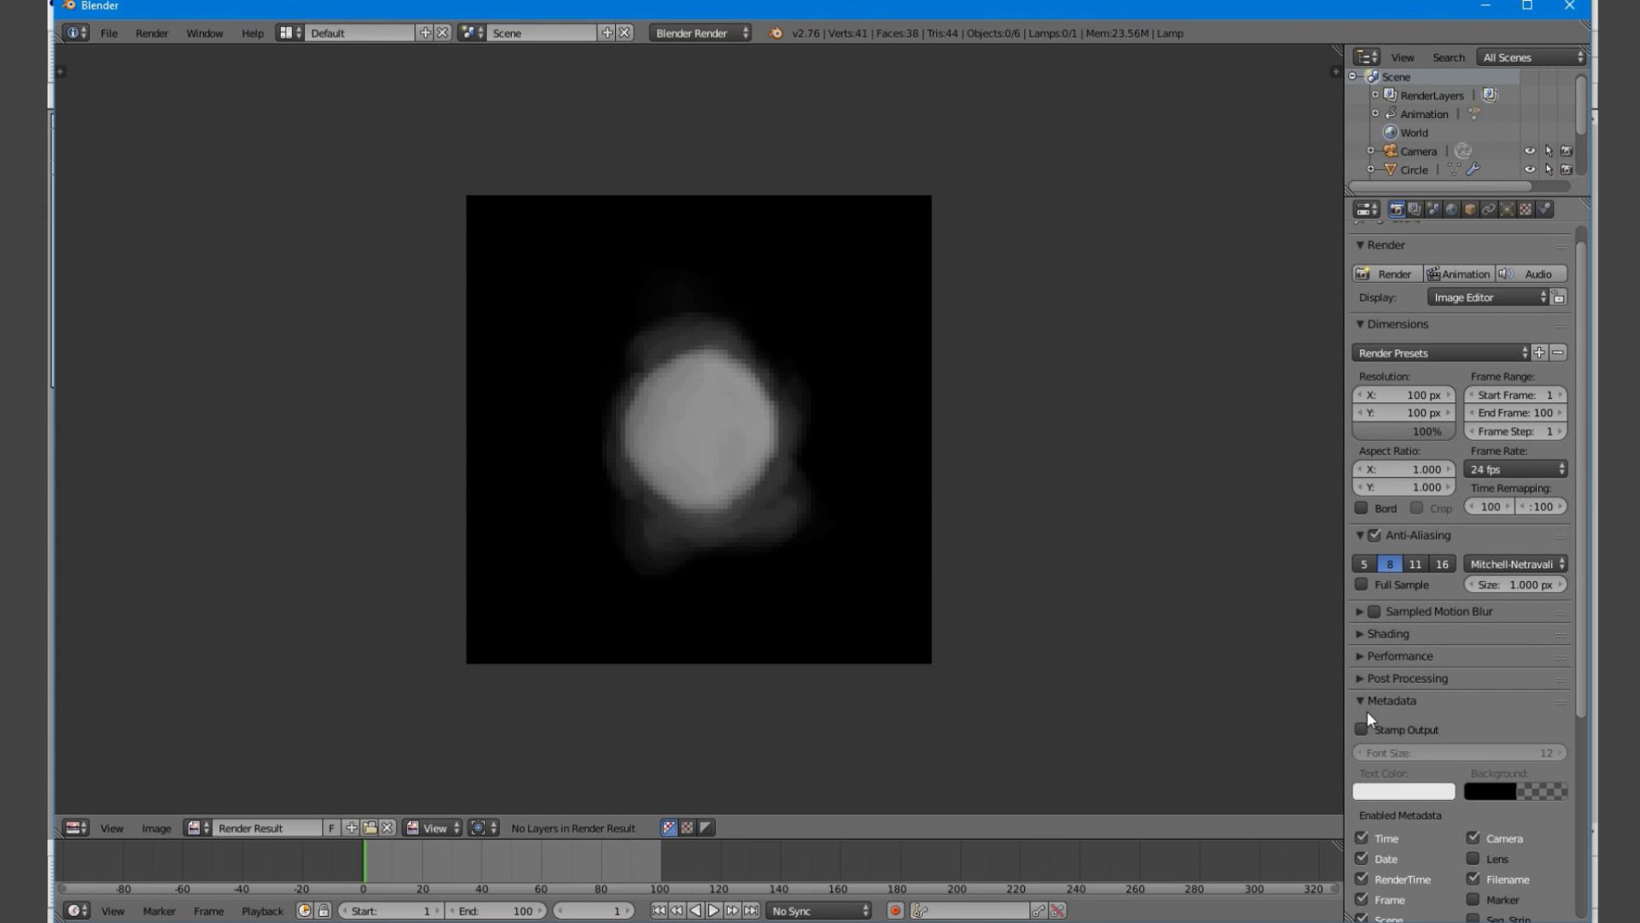
left_click(1367, 709)
scroll(1401, 516, "up", 1)
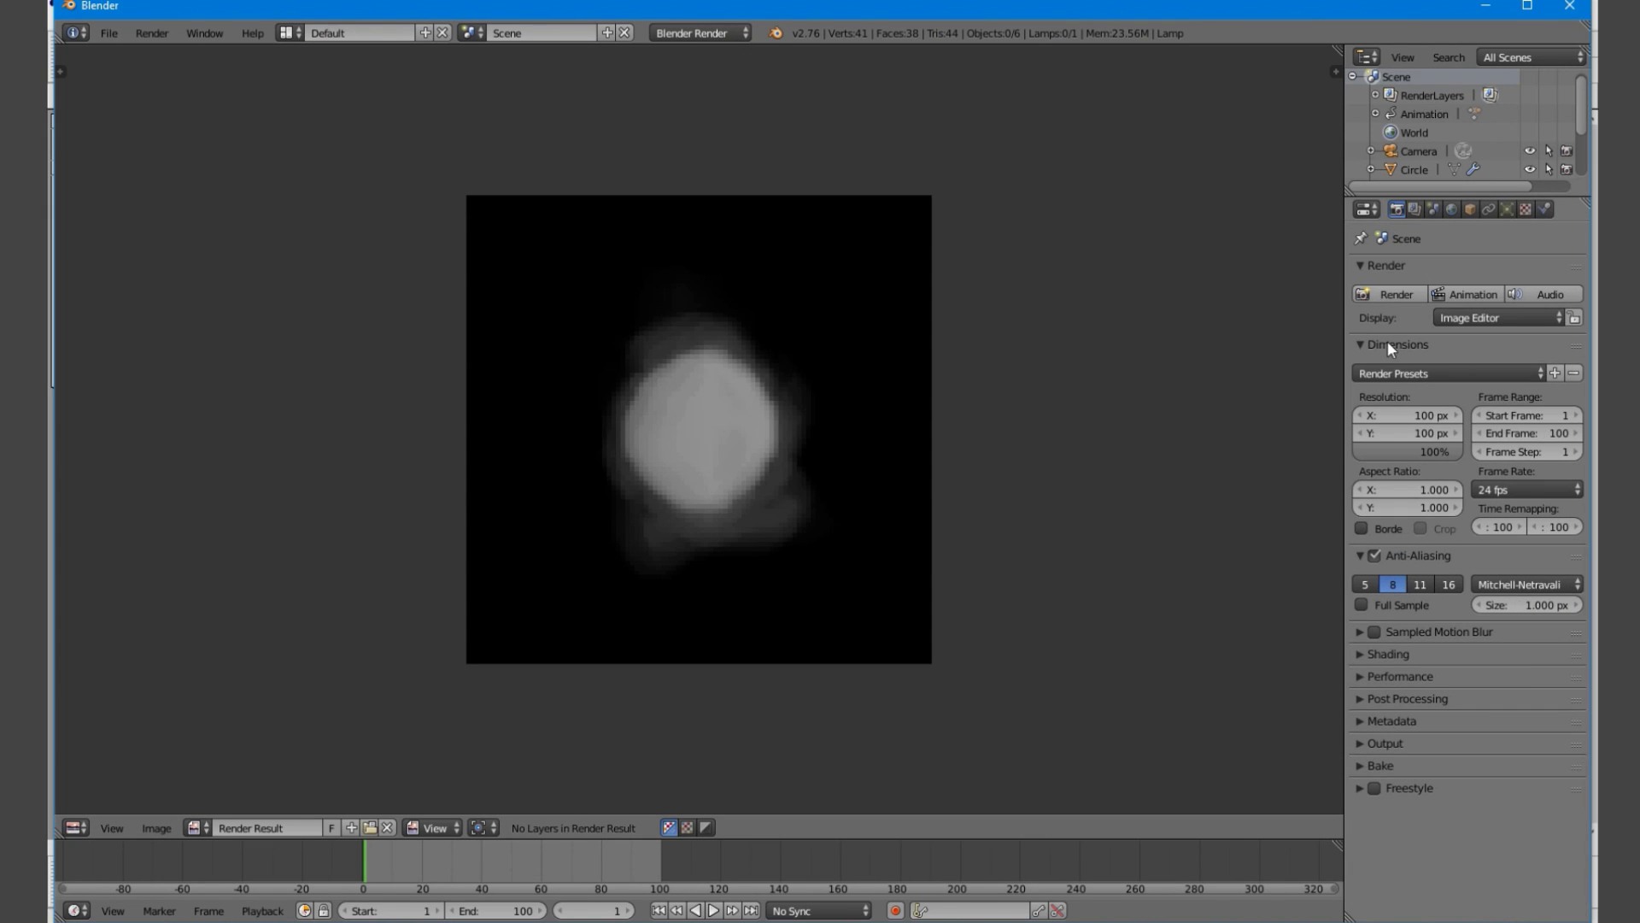
left_click(1380, 338)
left_click(1359, 364)
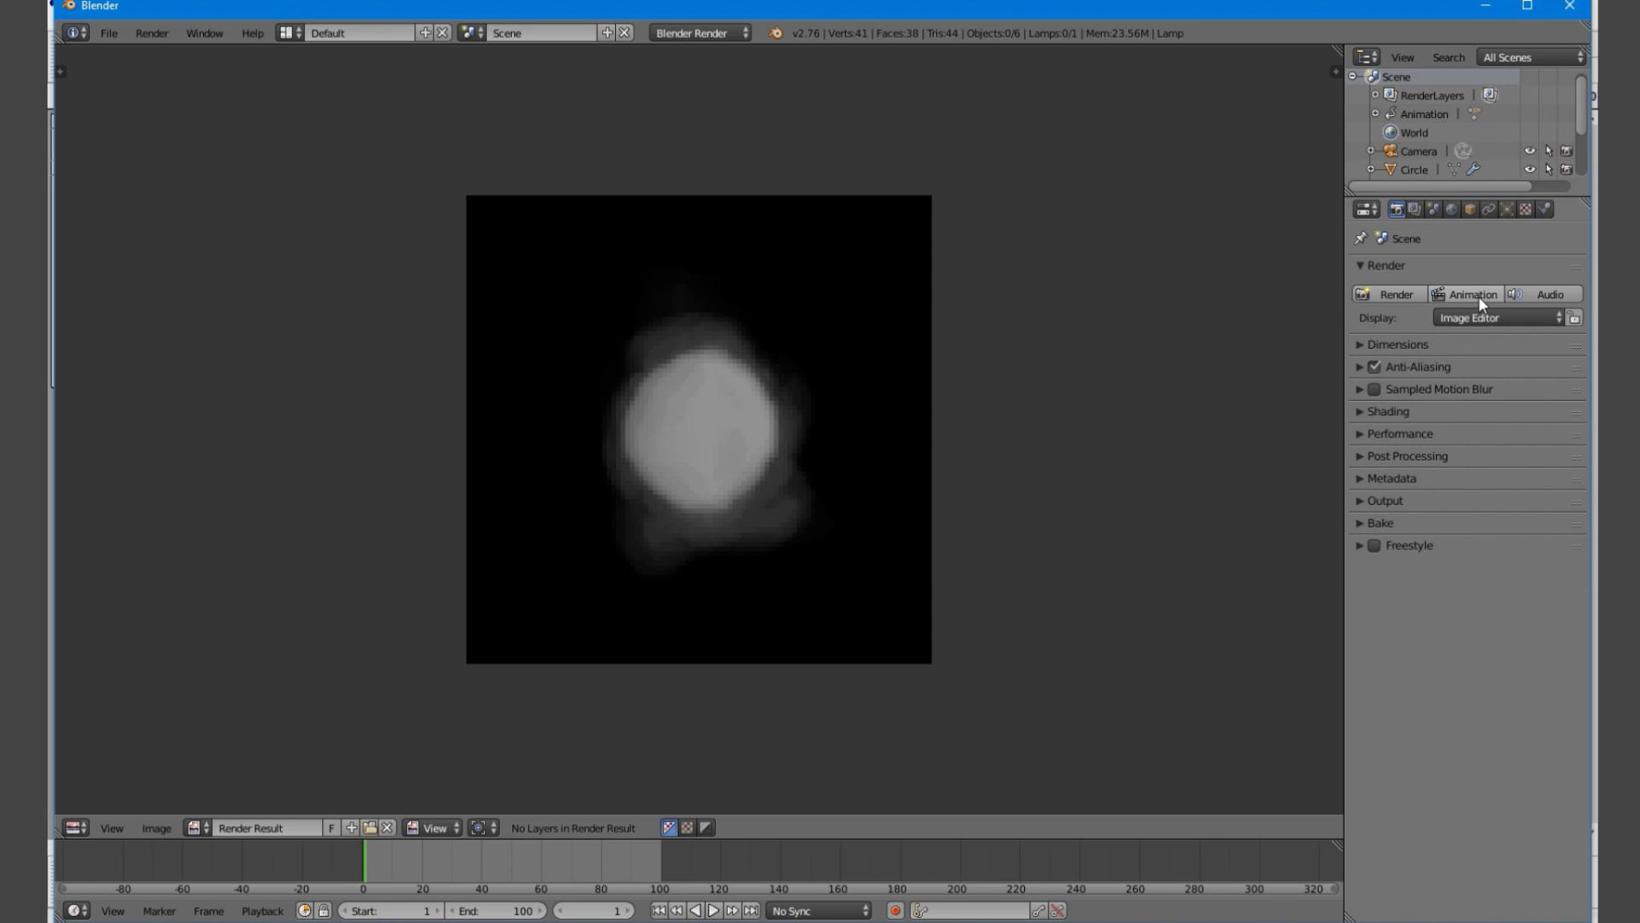
Set the render output to a new folder named Rneder 2 inside Smoke Render and render the animation
left_click(1369, 501)
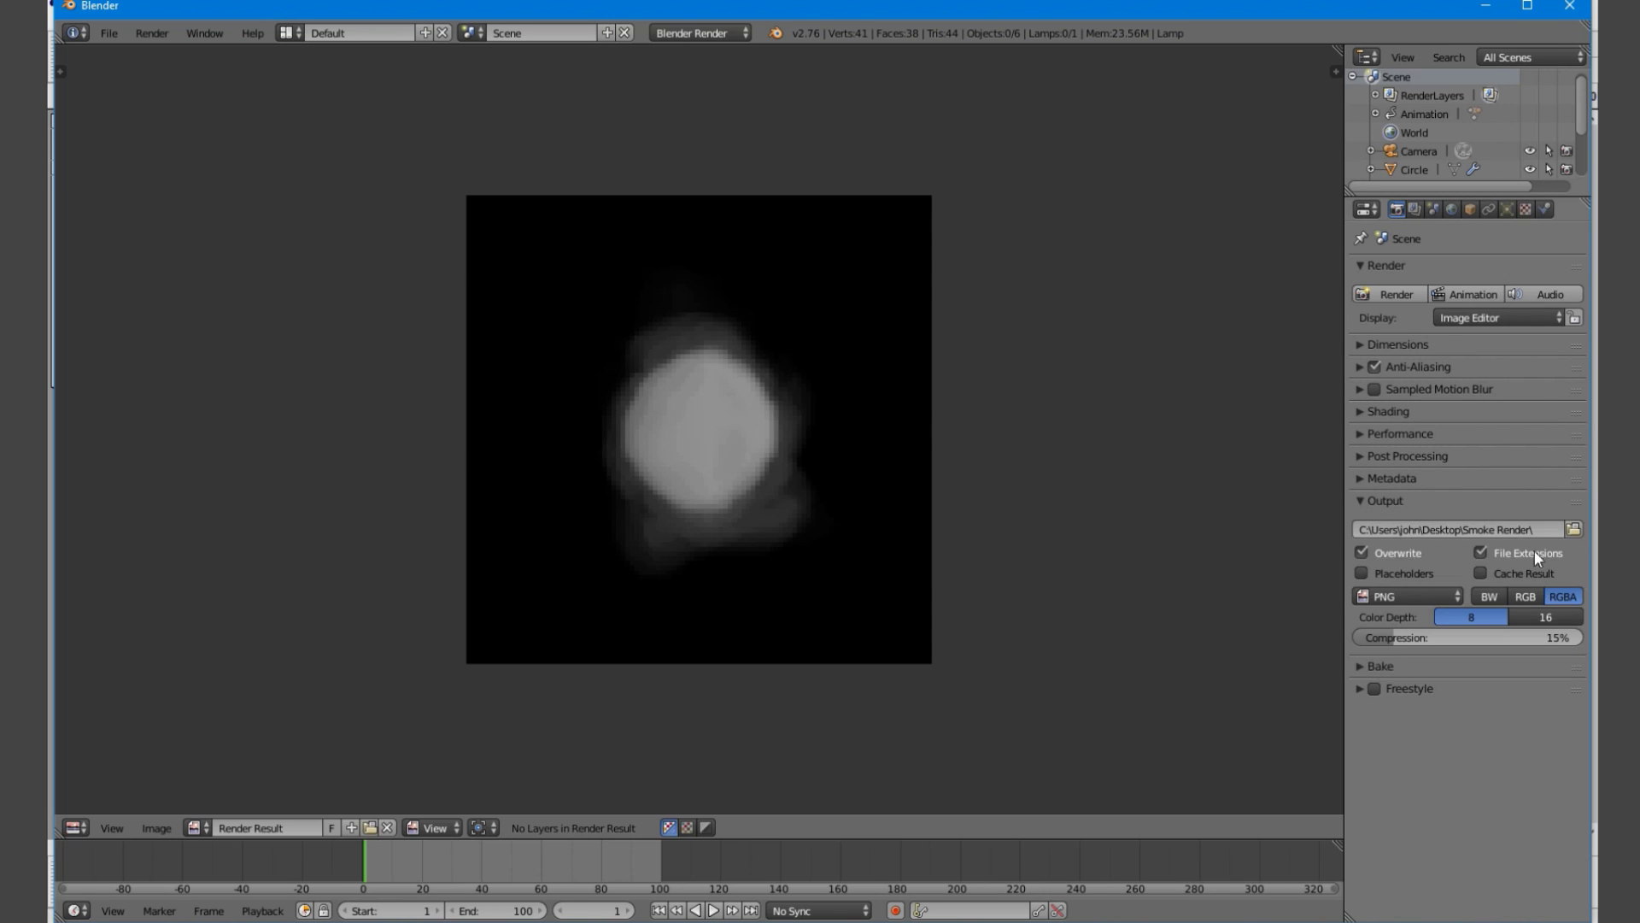
left_click(1574, 529)
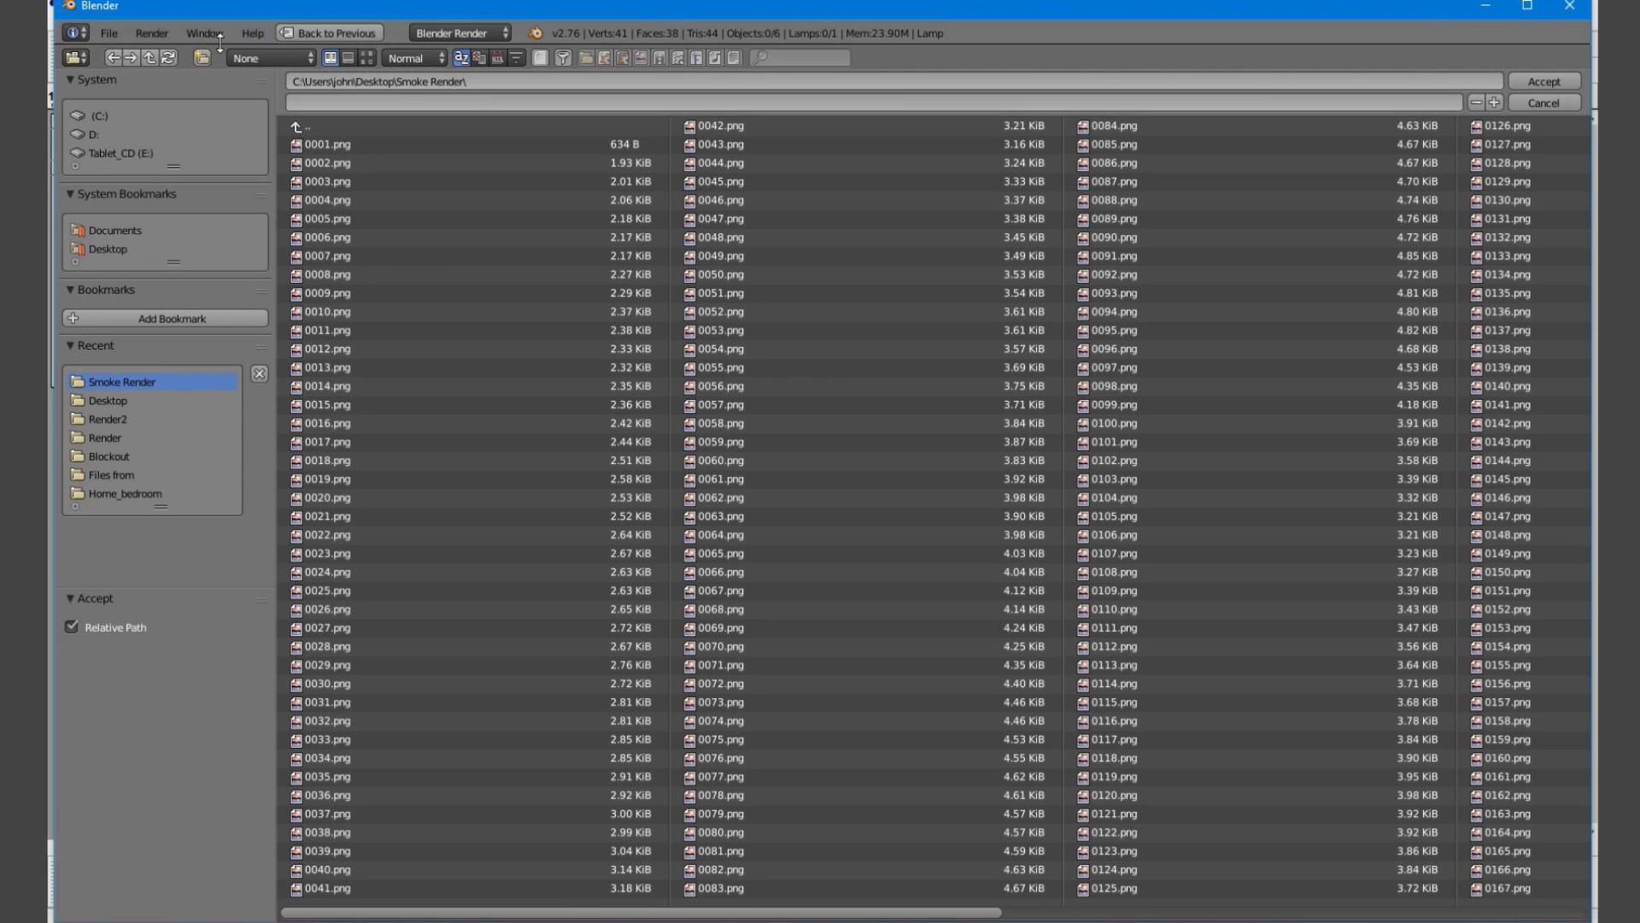
left_click(201, 60)
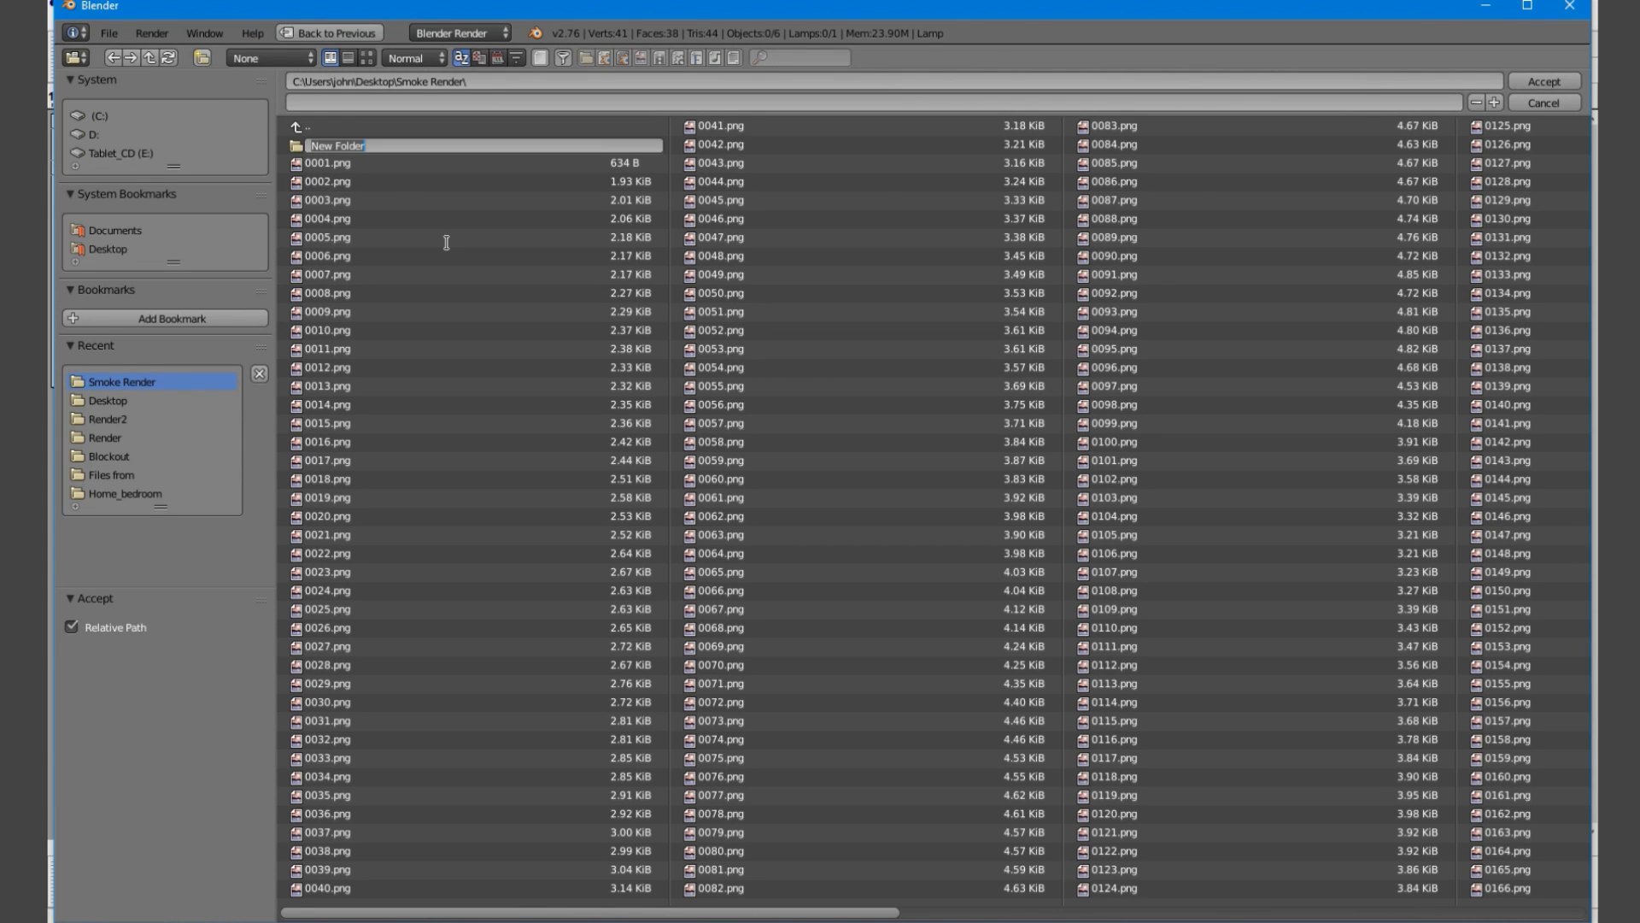
type("Rneder 2")
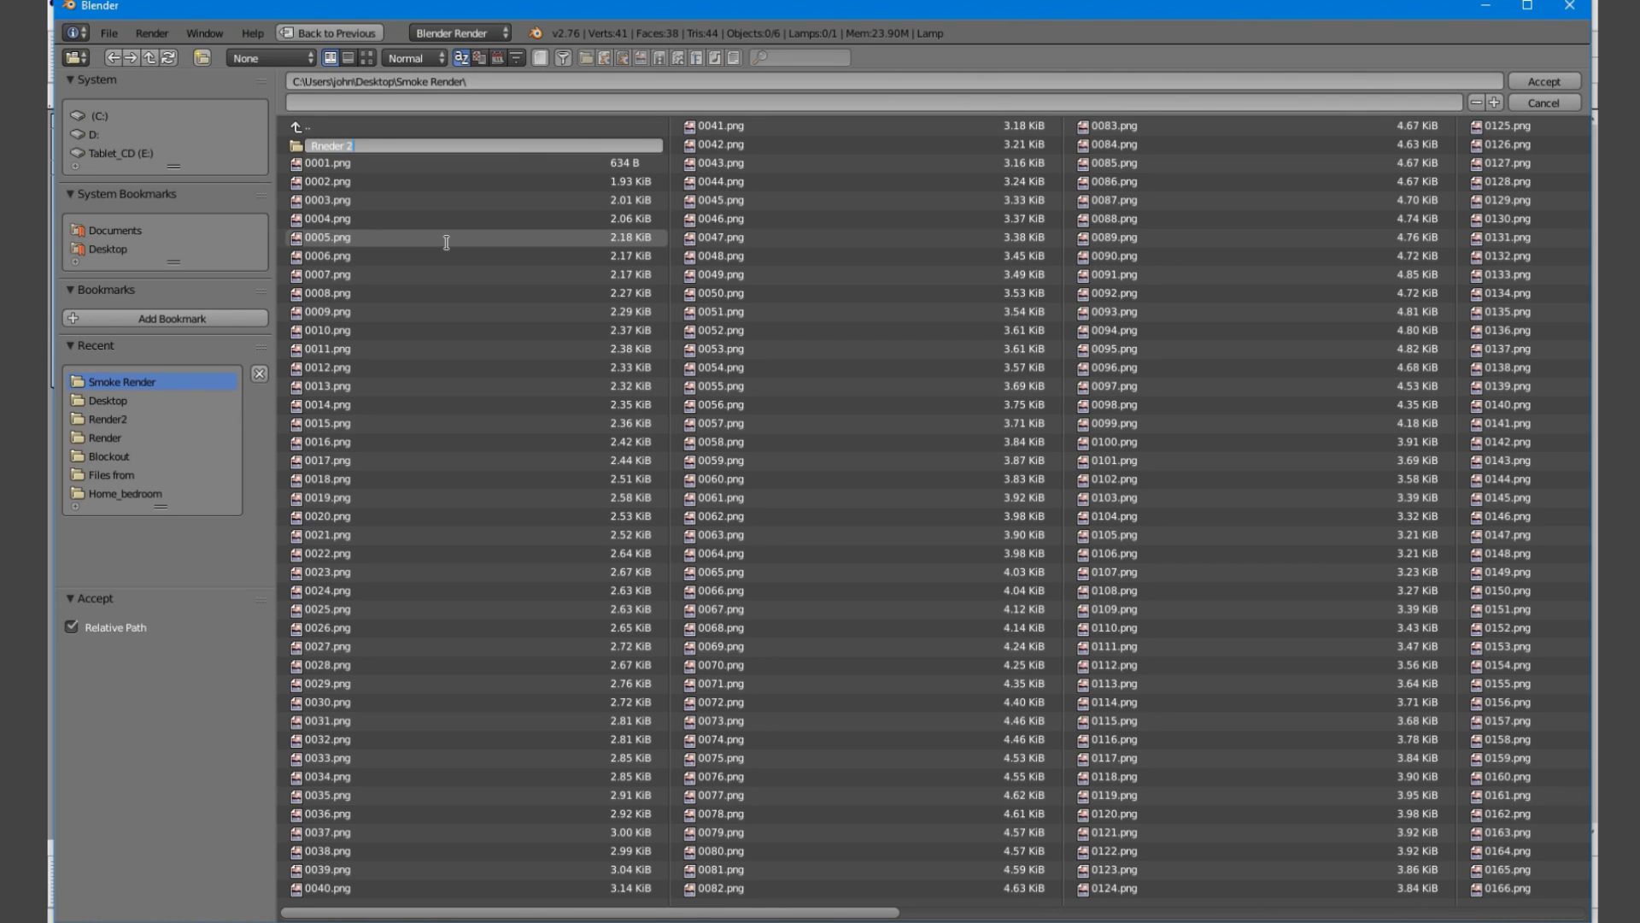
key("Return")
left_click(315, 143)
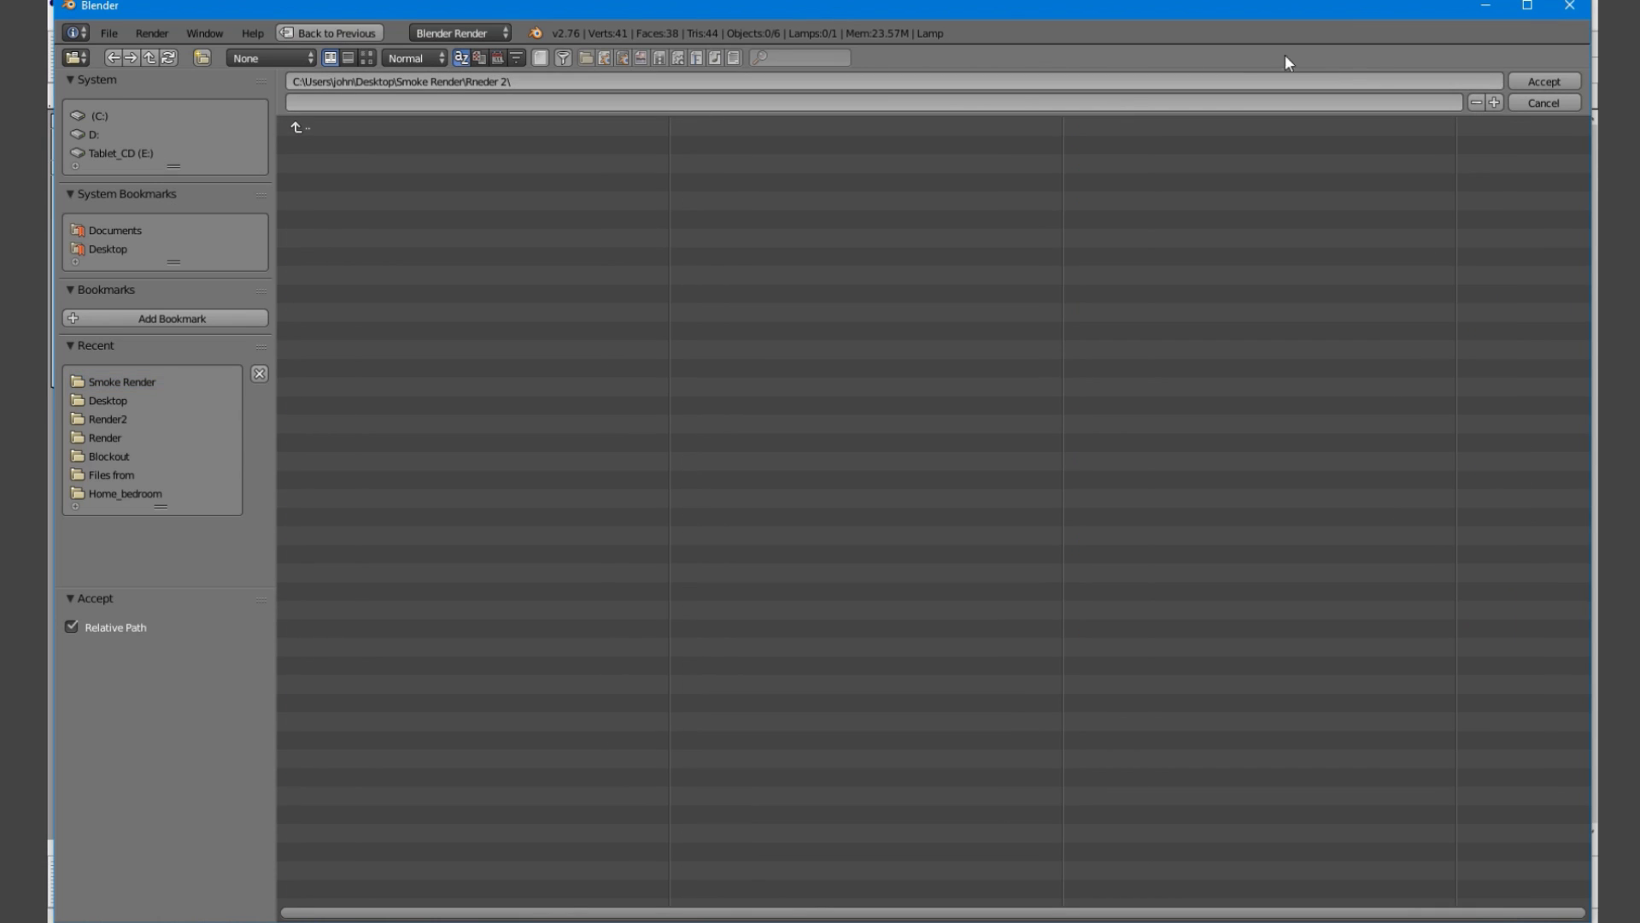
left_click(1525, 83)
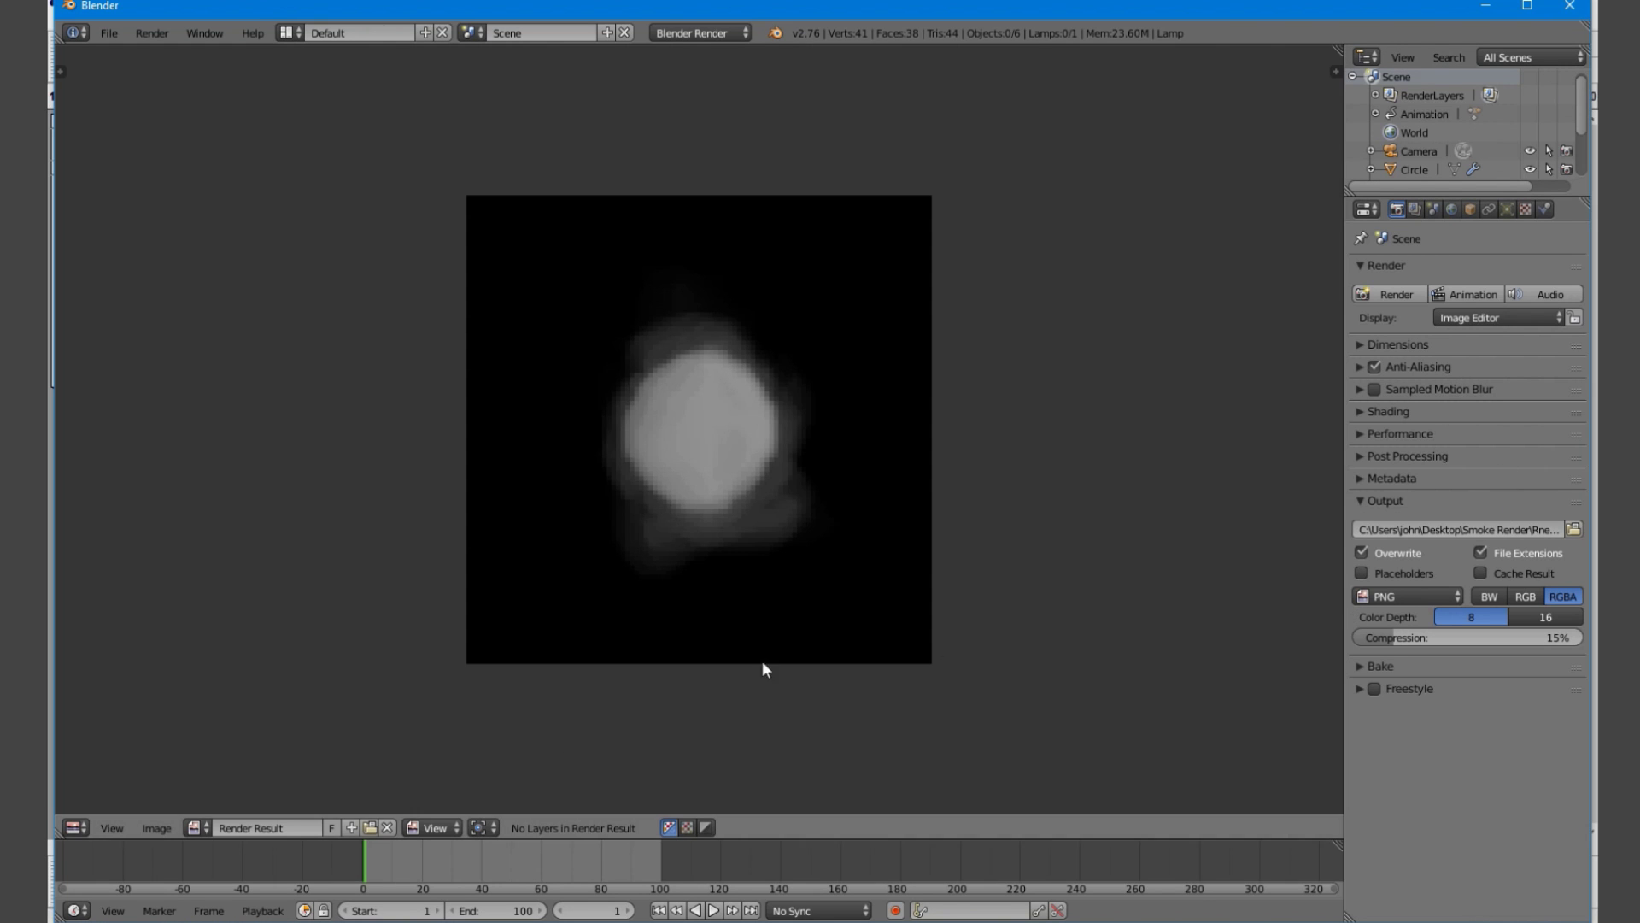
left_click(1470, 293)
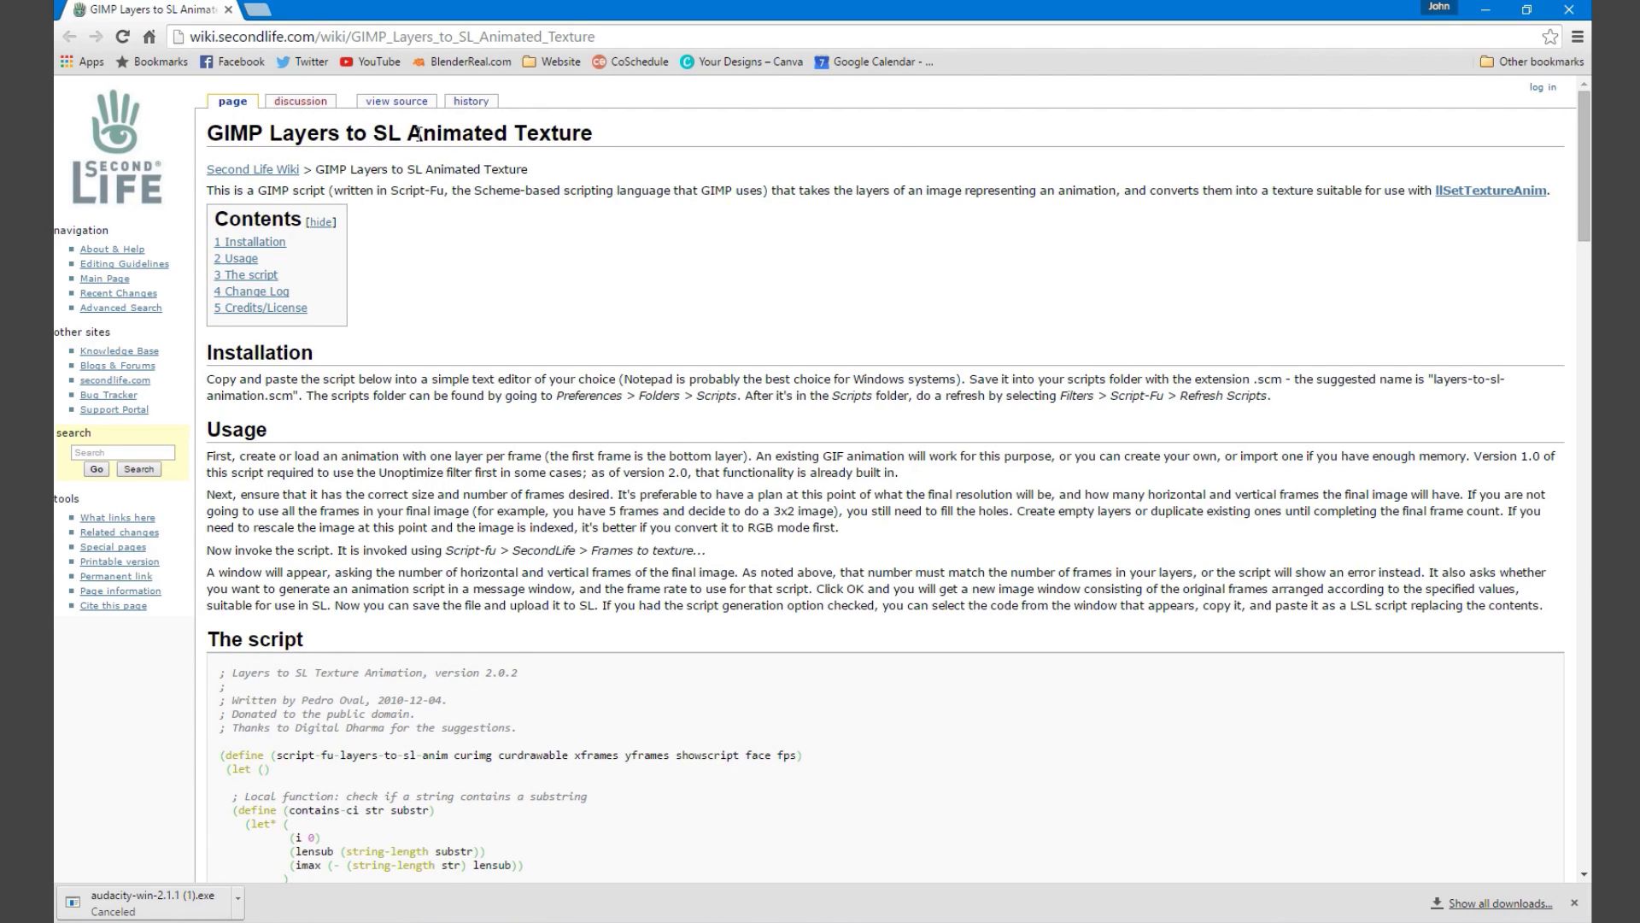
Copy the entire GIMP Layers to SL Animated Texture script from the Second Life wiki page
scroll(716, 456, "down", 3)
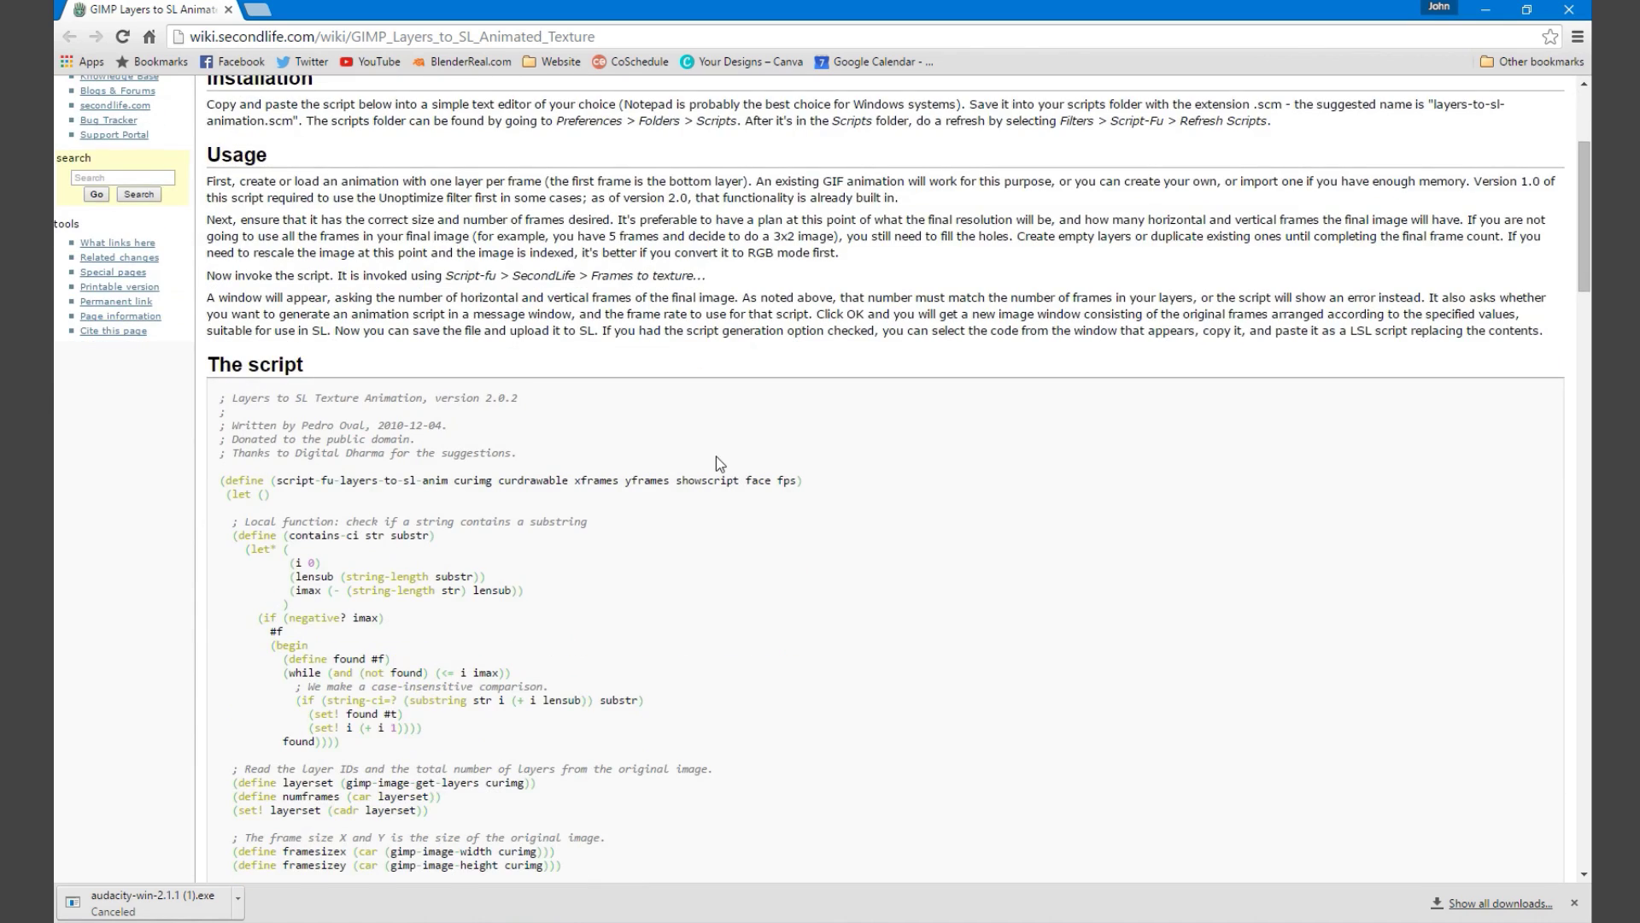
scroll(1372, 391, "down", 1)
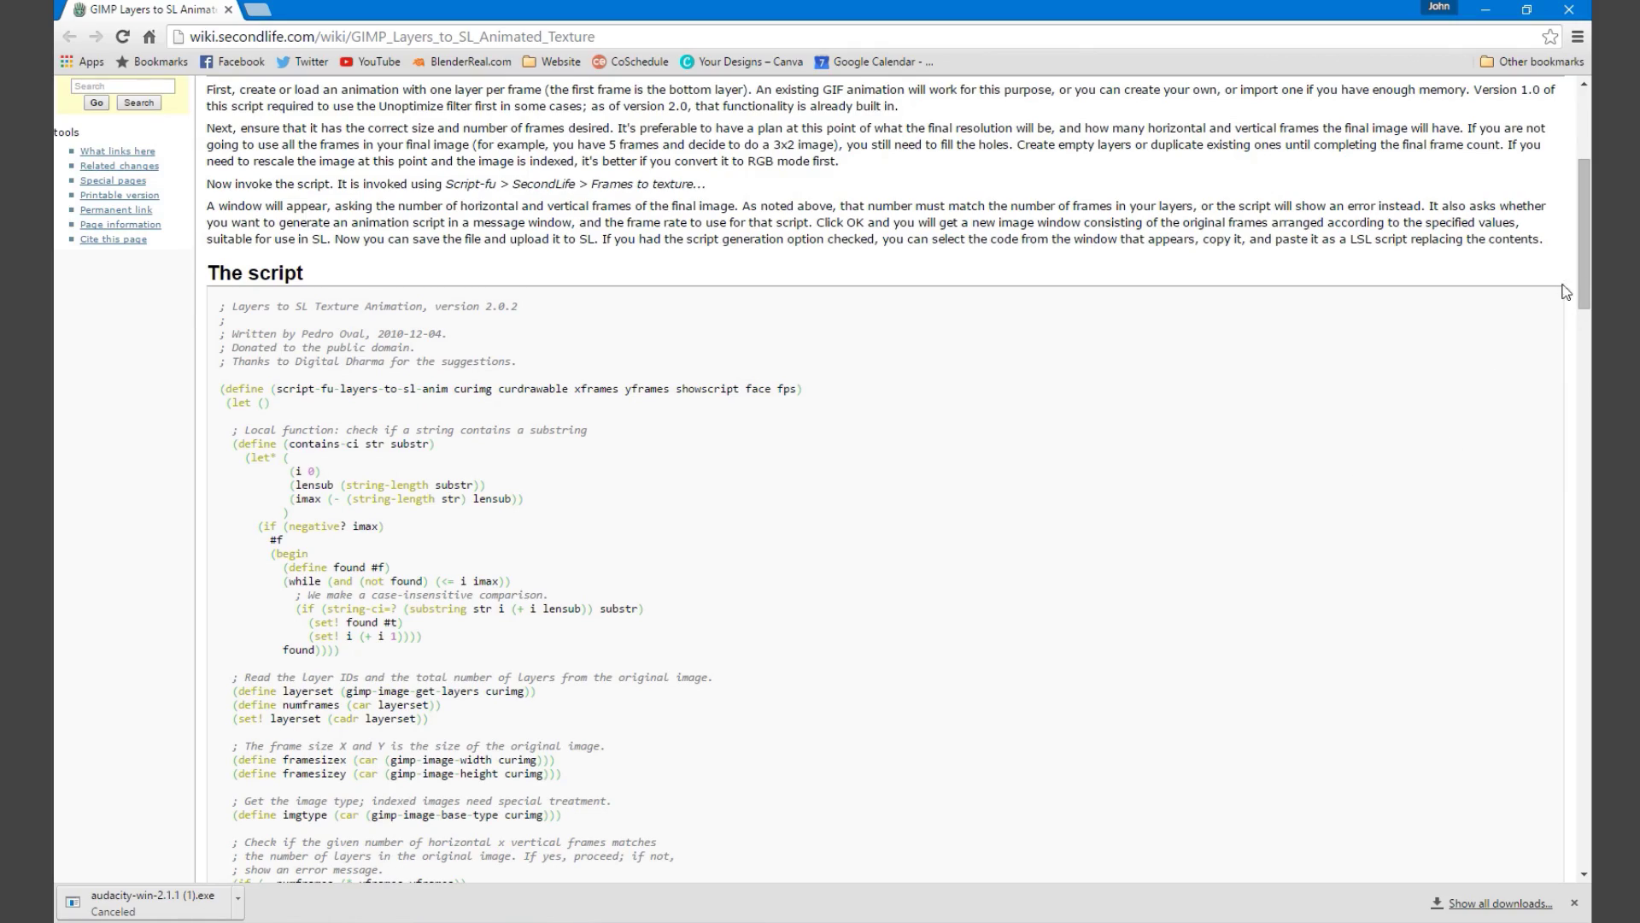
left_click_drag(1584, 273, 1463, 281)
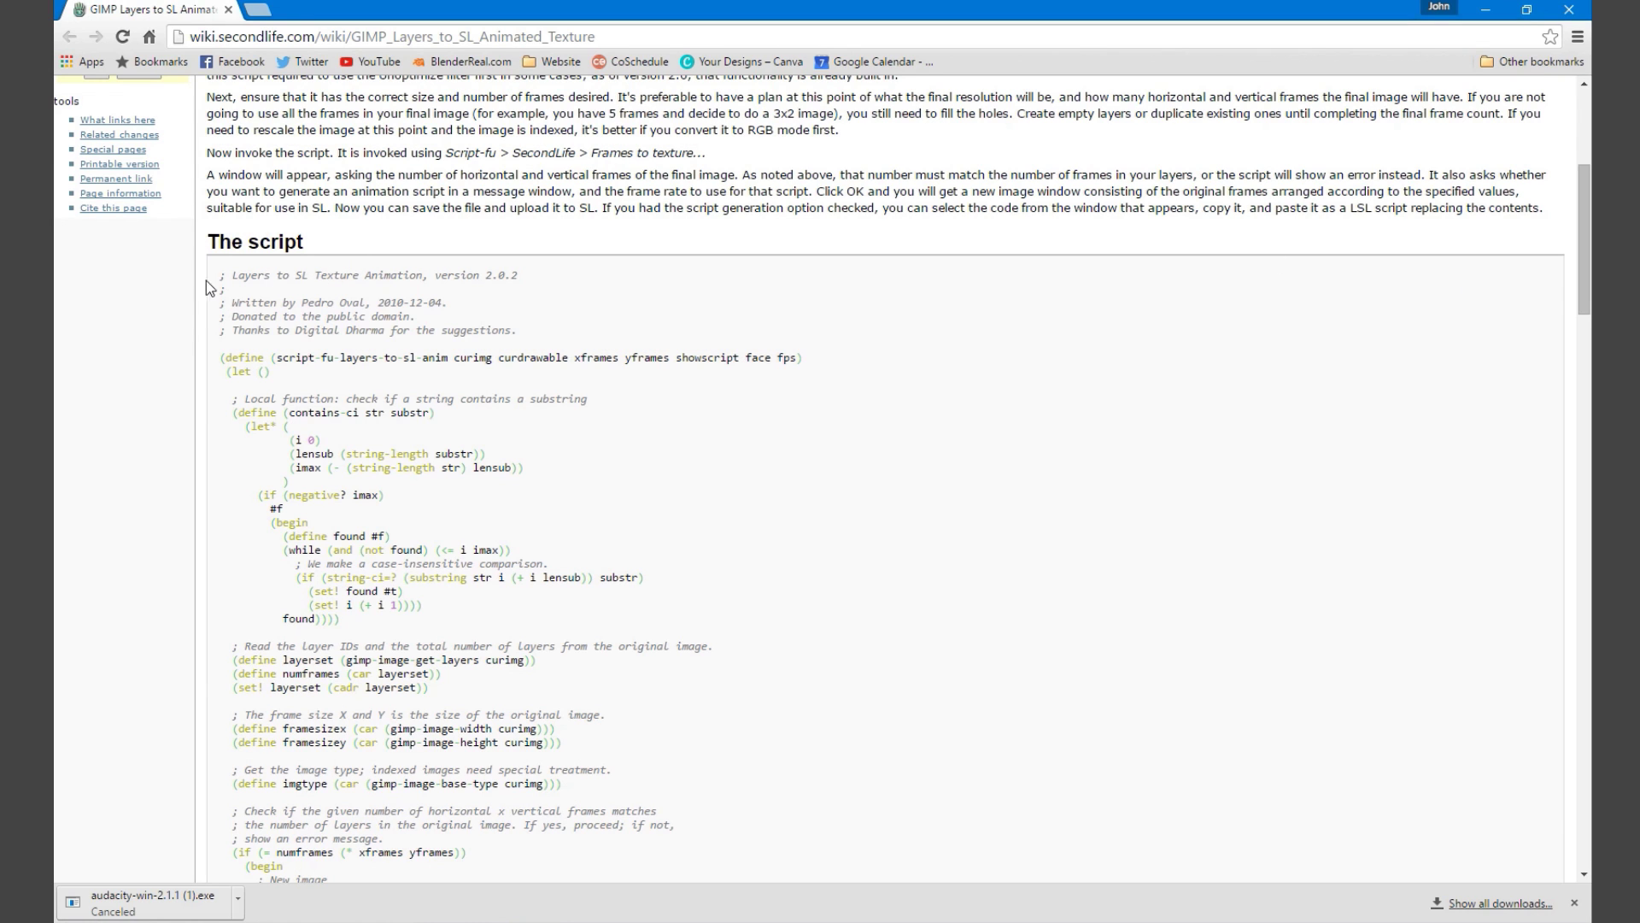
left_click_drag(217, 281, 1007, 393)
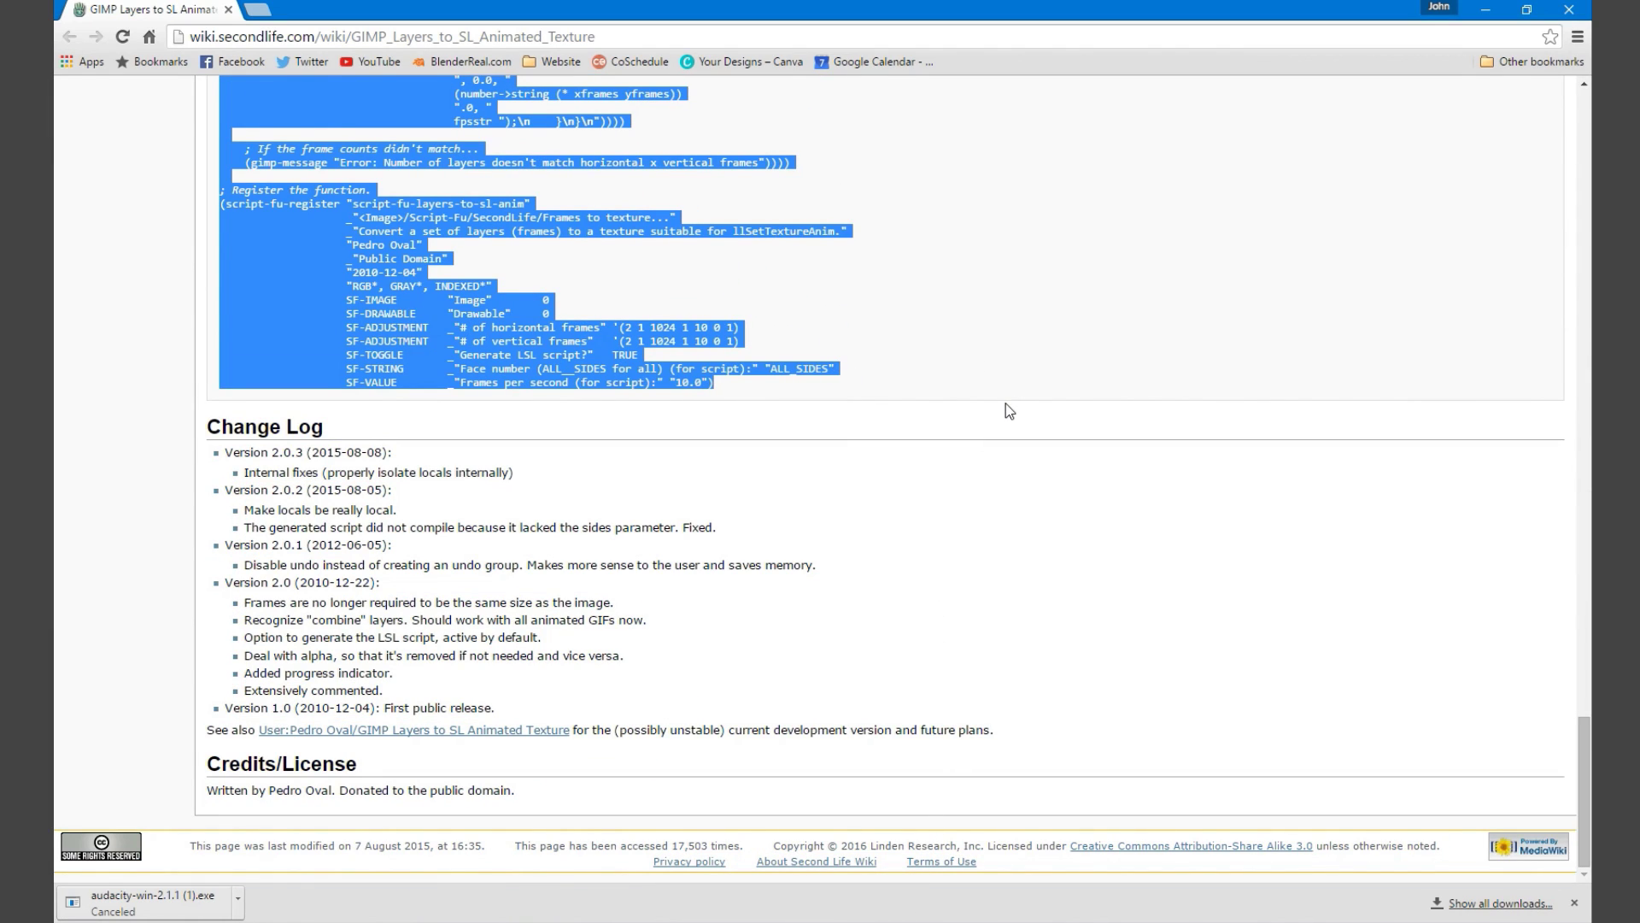
left_click(1031, 383)
scroll(970, 622, "up", 20)
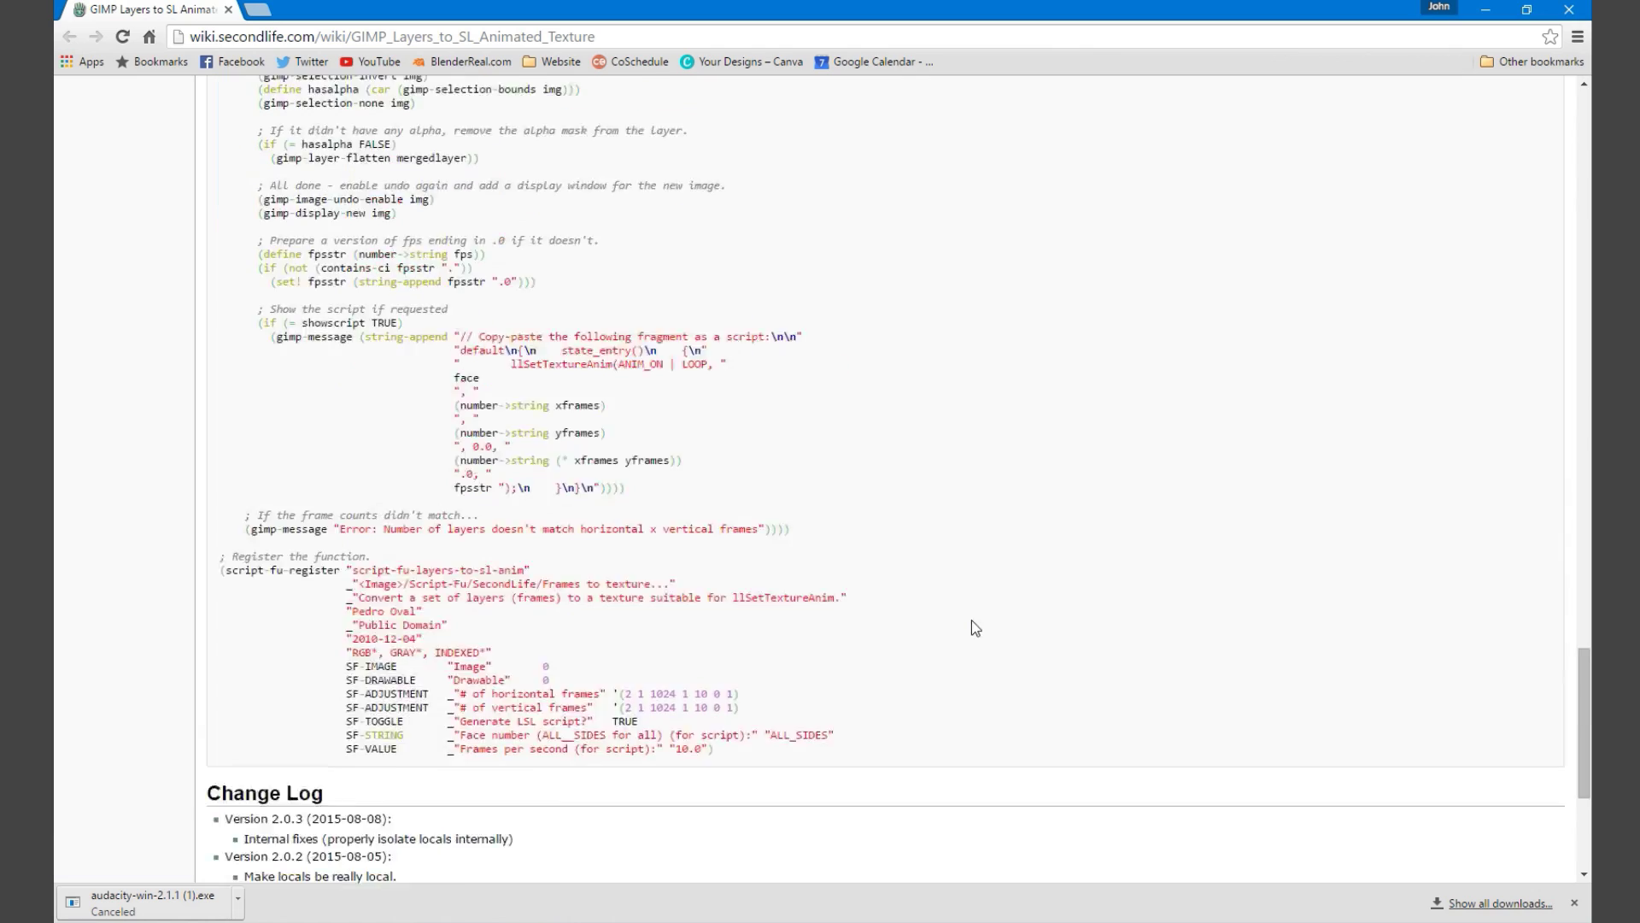
scroll(1046, 573, "up", 15)
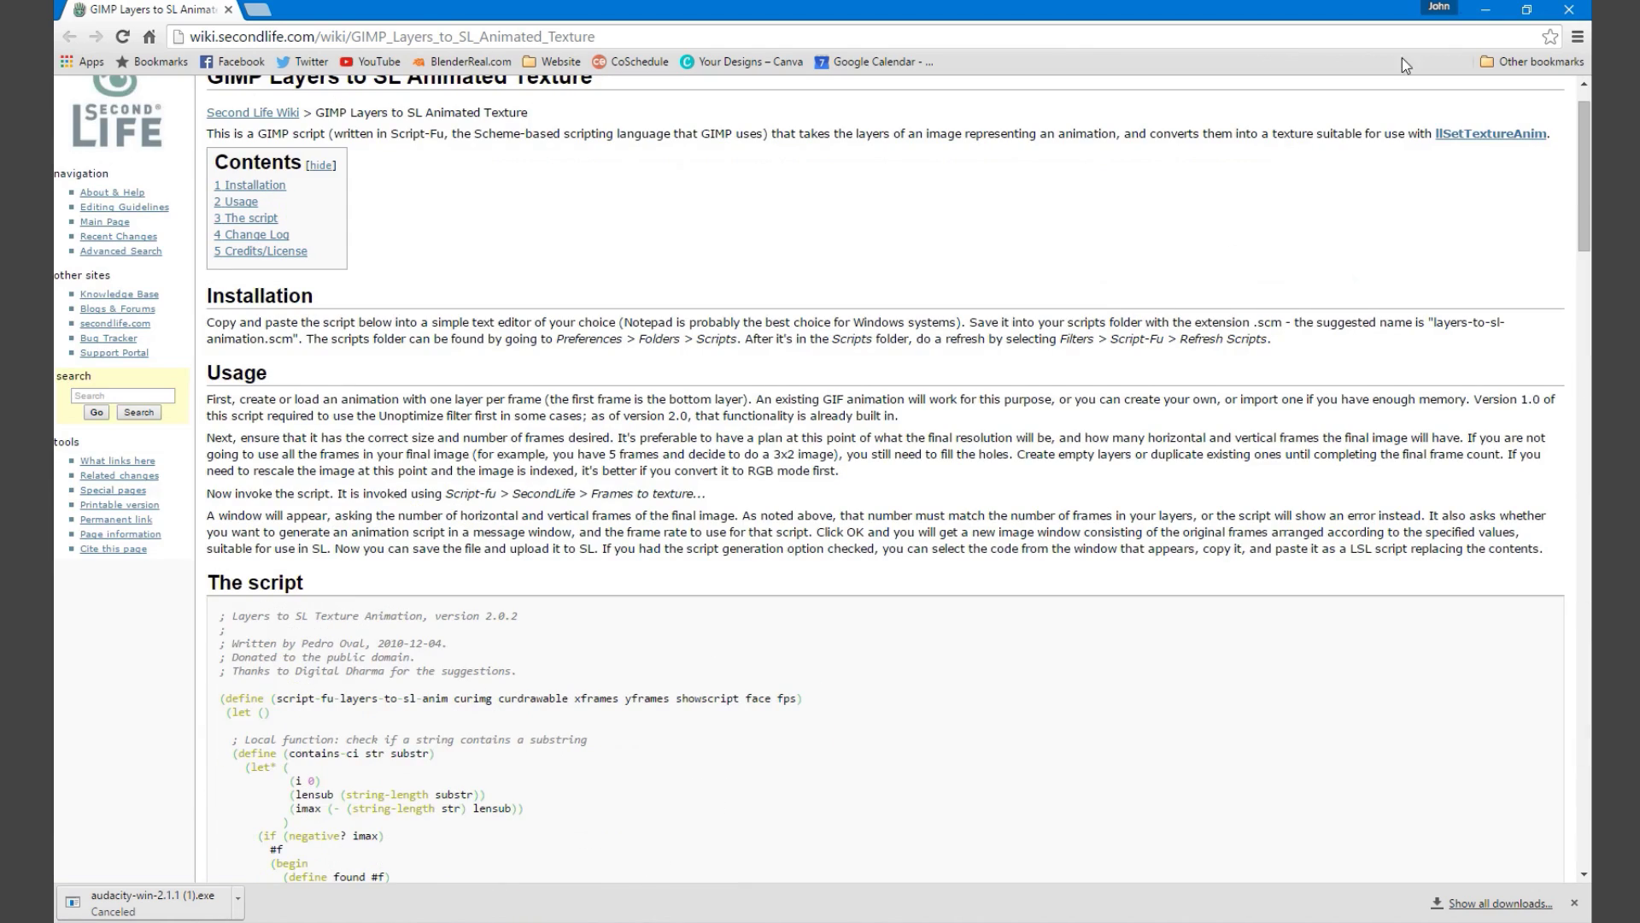
Minimize the open windows and create a new text document on the desktop with its default name
left_click(1491, 10)
left_click(1492, 9)
left_click(1493, 10)
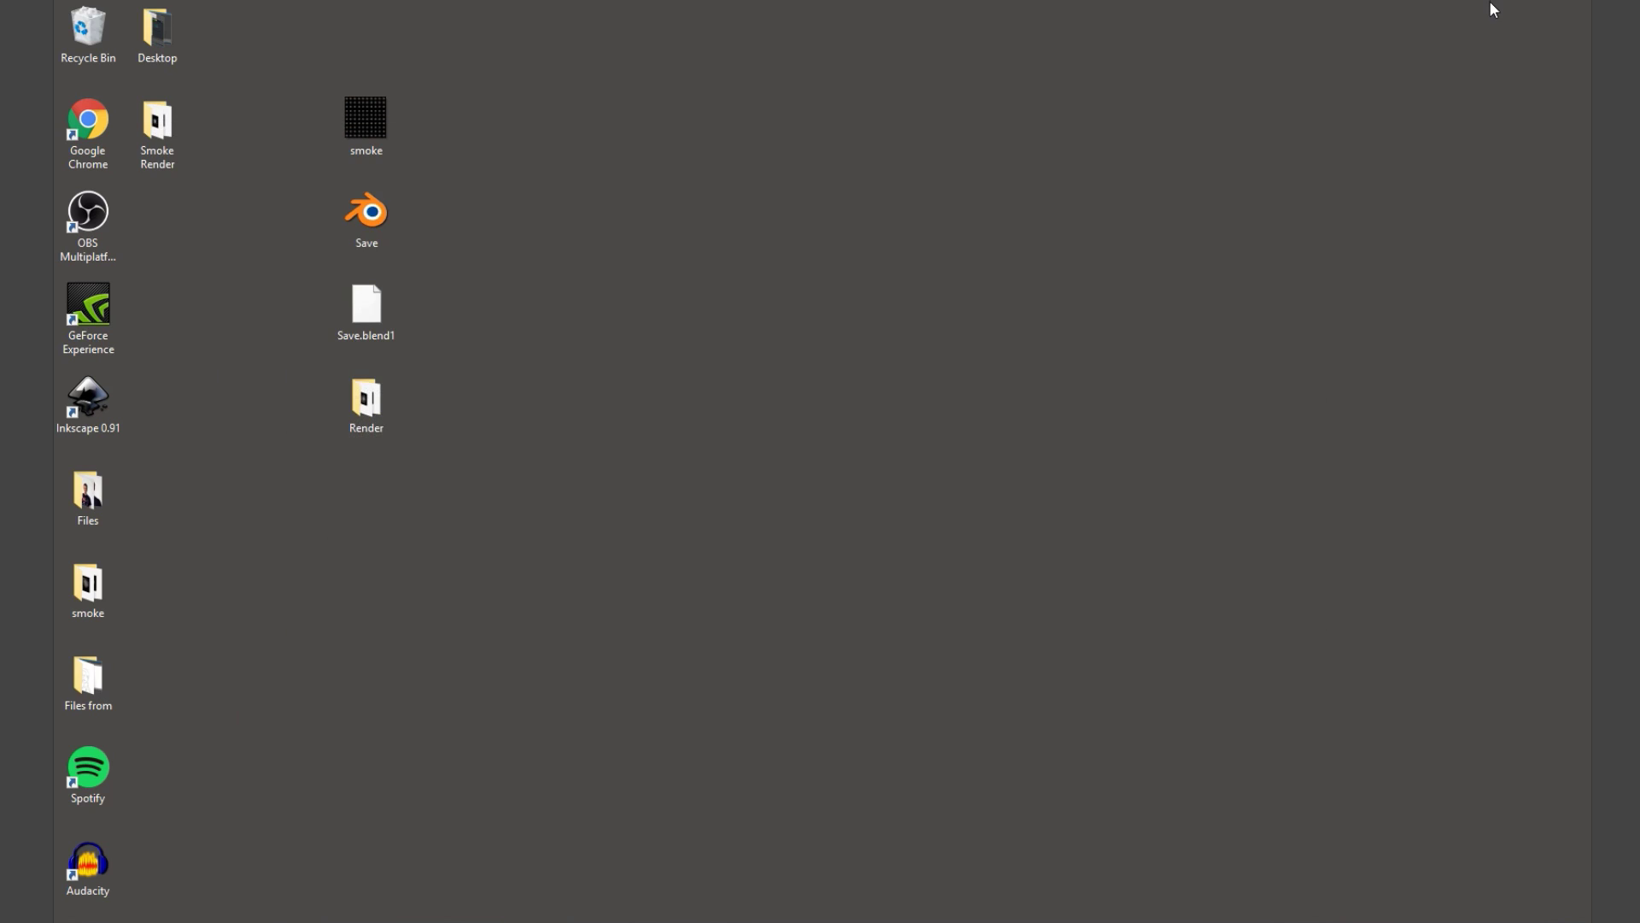
right_click(609, 368)
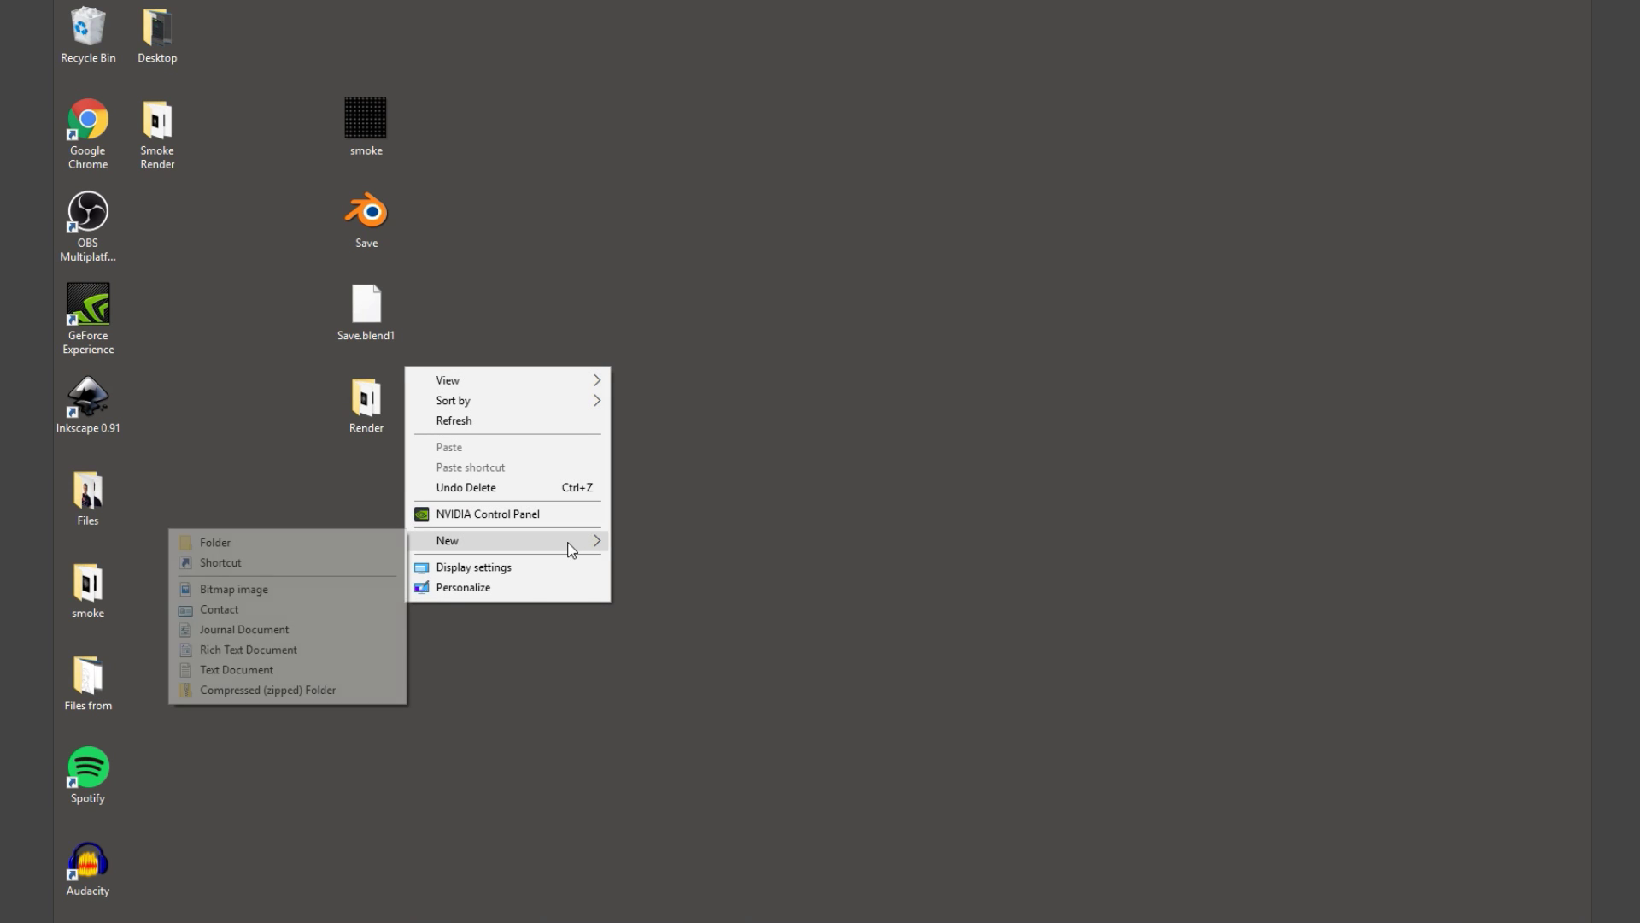
left_click(278, 671)
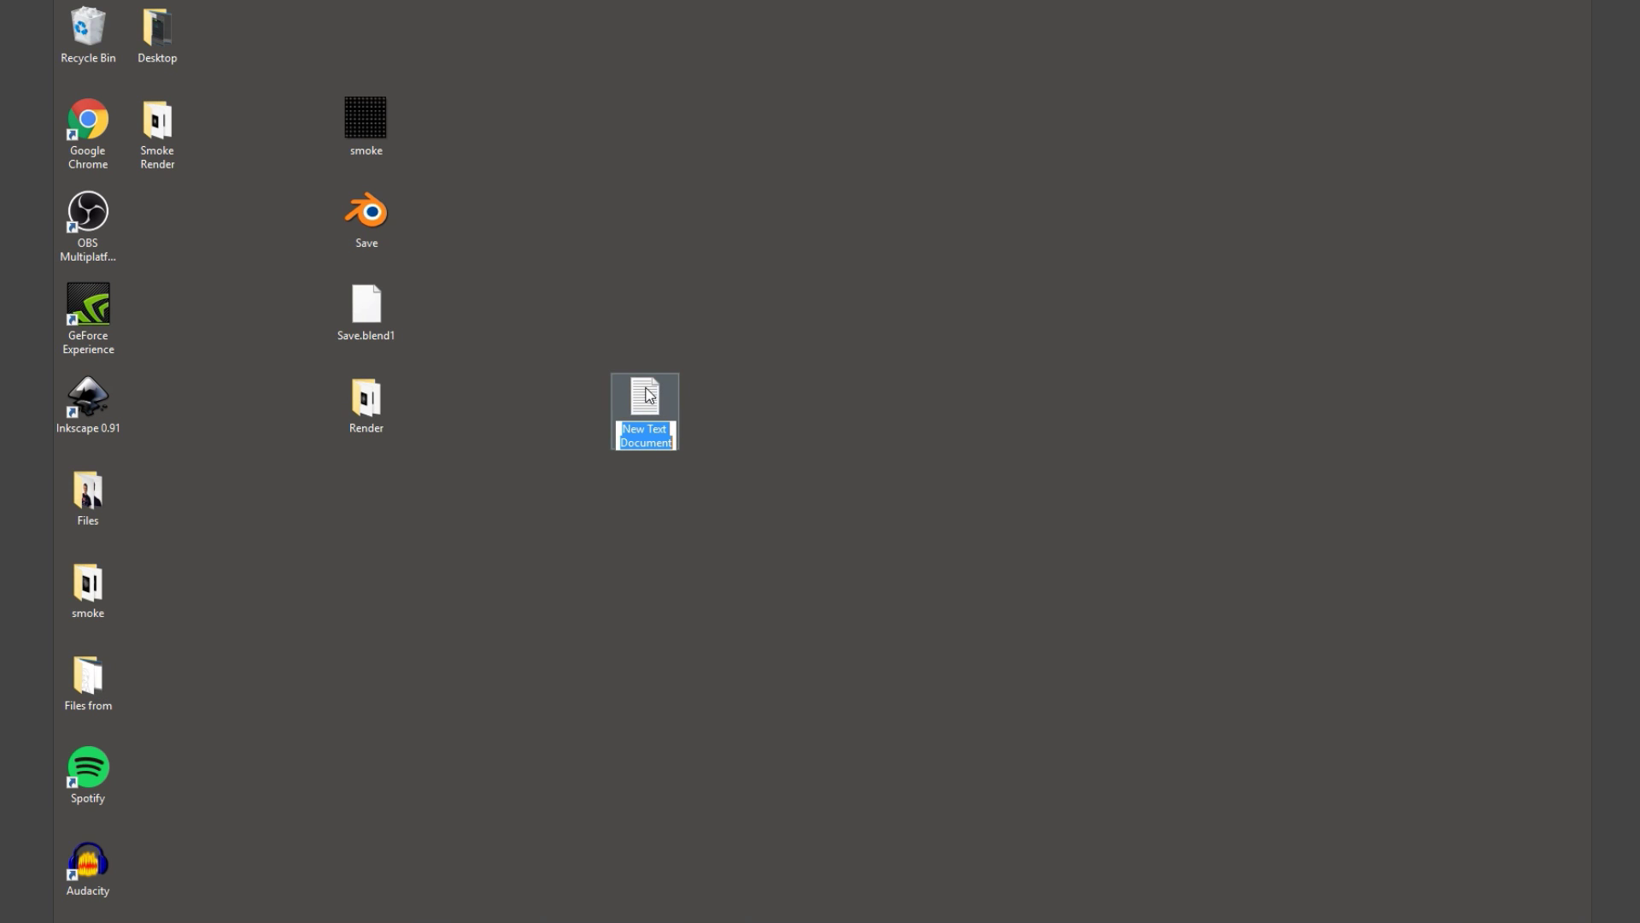
key("Return")
Open the new text document in Notepad and paste the copied script into it
double_click(649, 394)
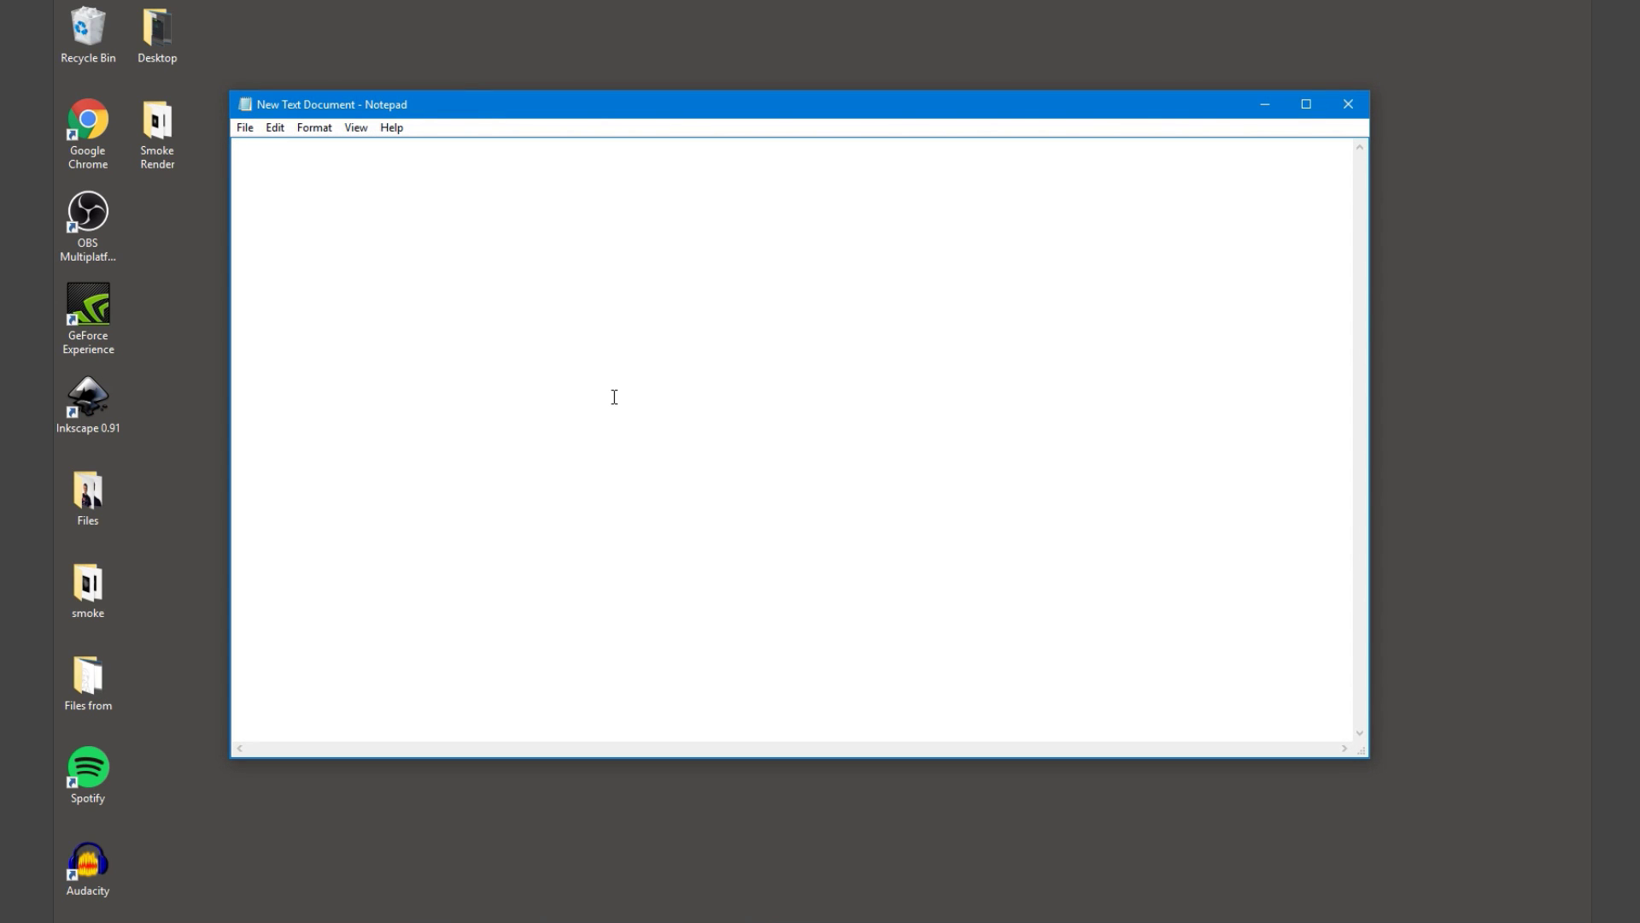
key("ctrl+v")
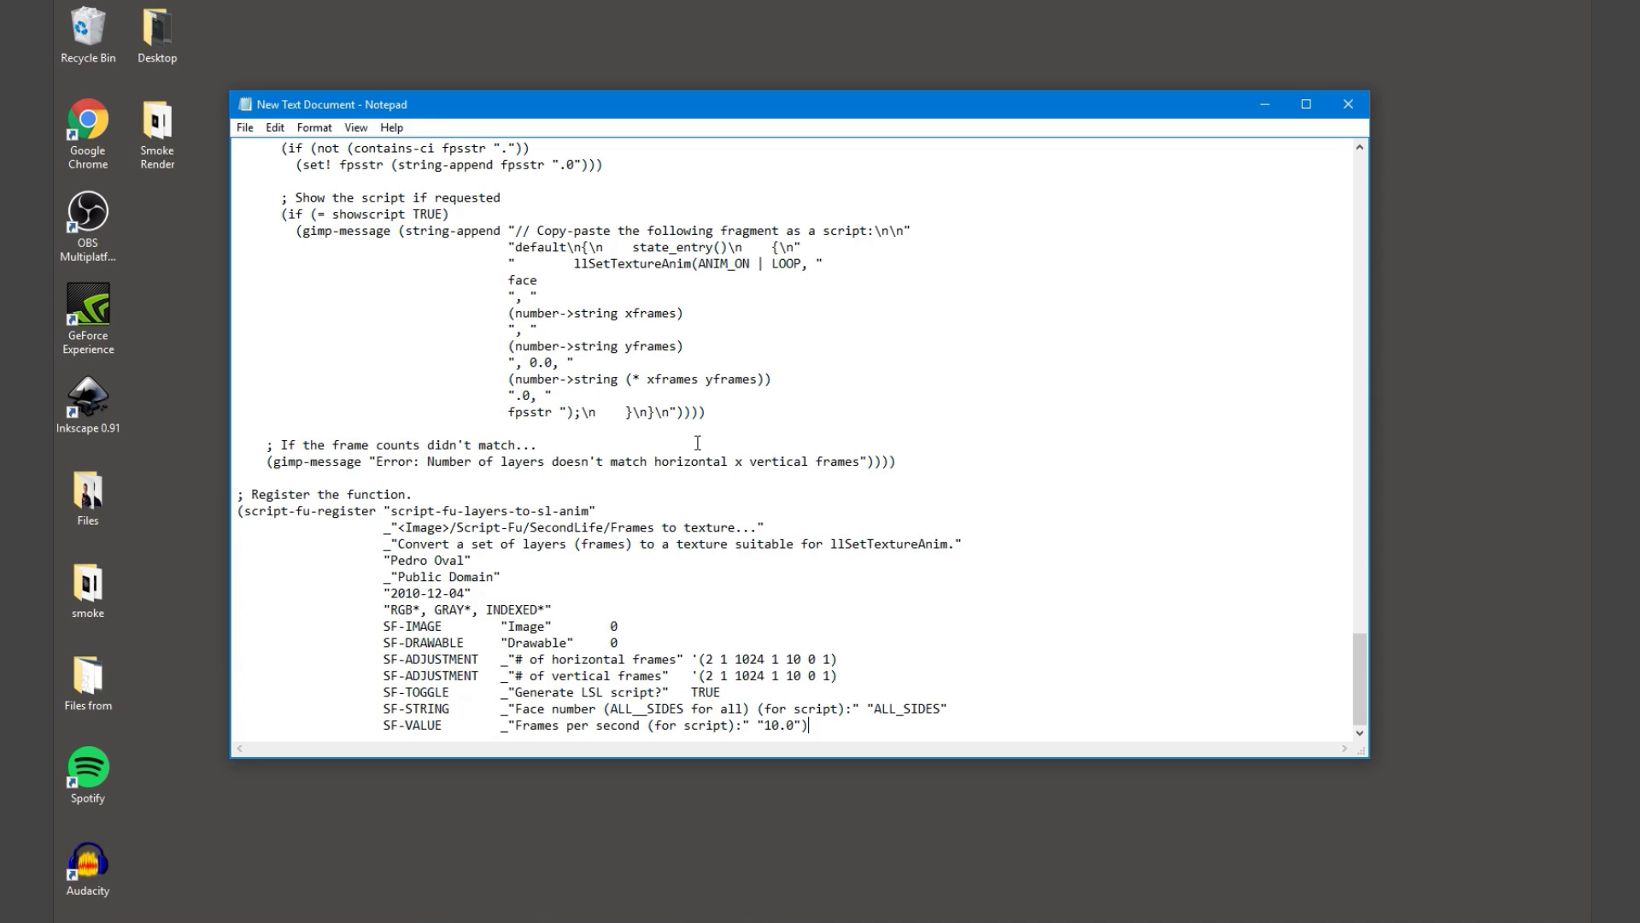
left_click(1305, 104)
scroll(1305, 103, "up", 5)
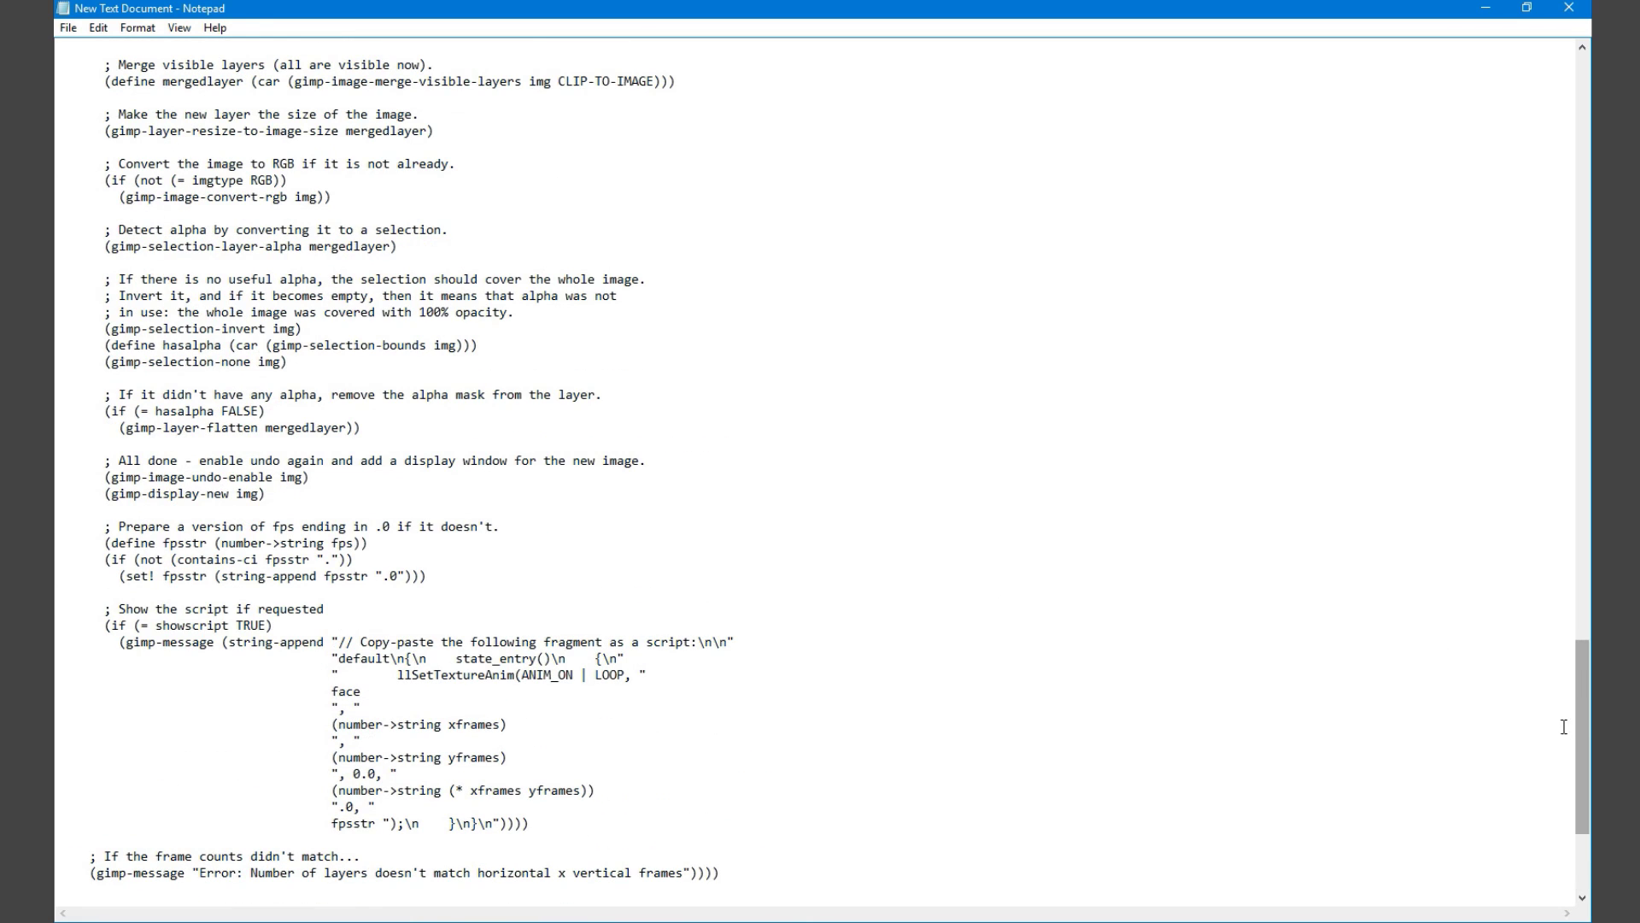
left_click_drag(1581, 726, 1571, 114)
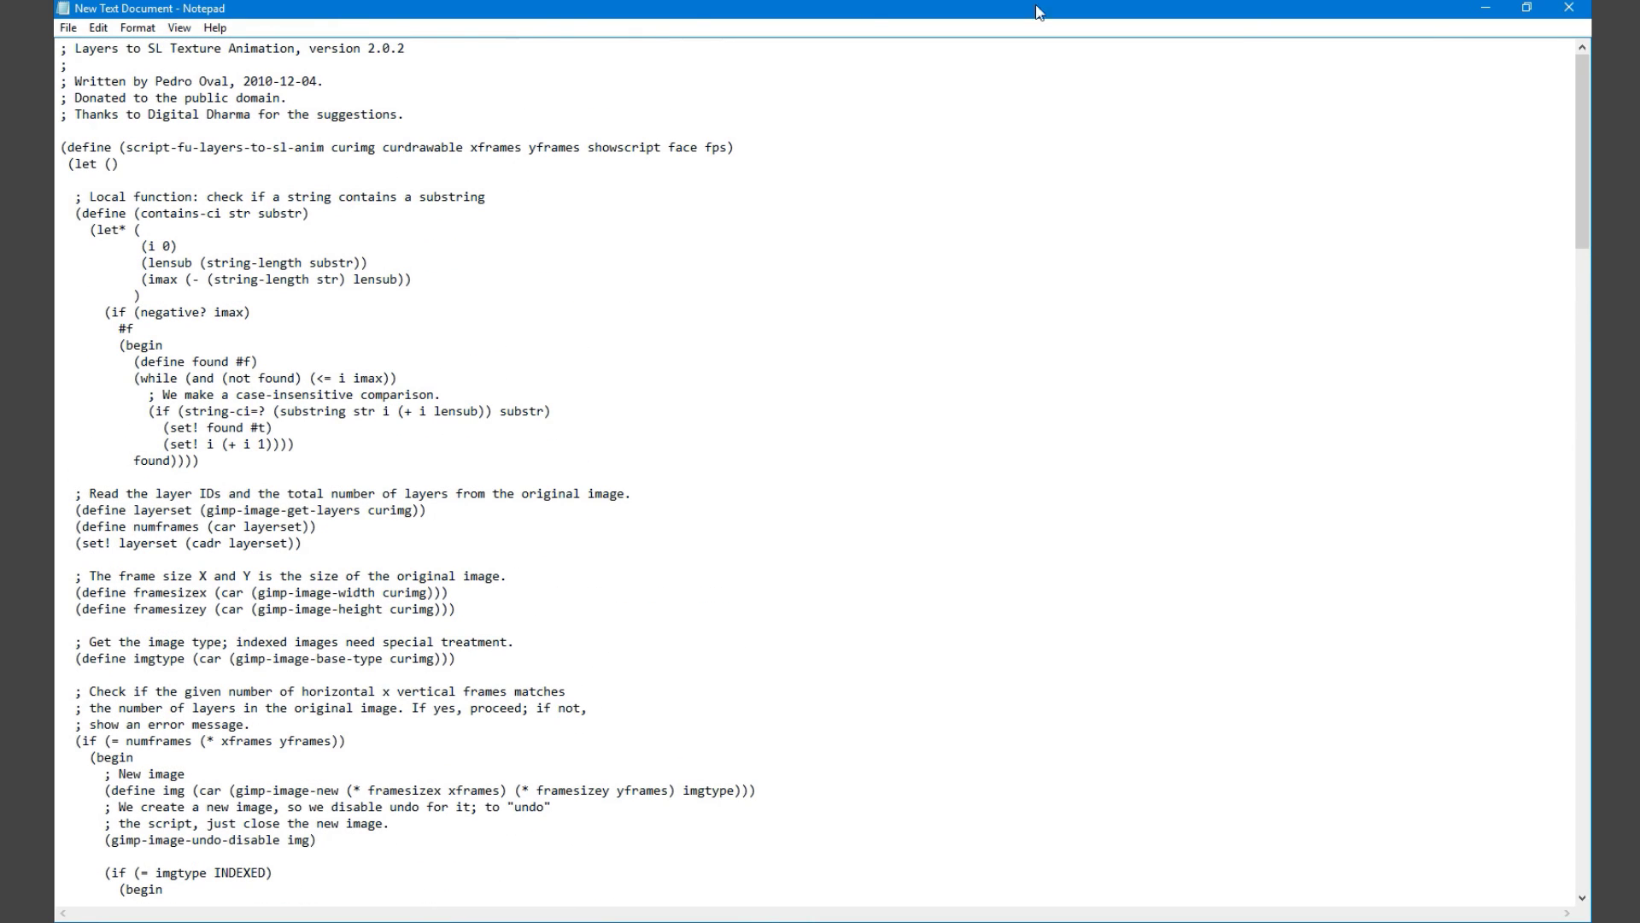
Save the script to the desktop as Save.scm, checking the required extension on the wiki page
left_click(68, 29)
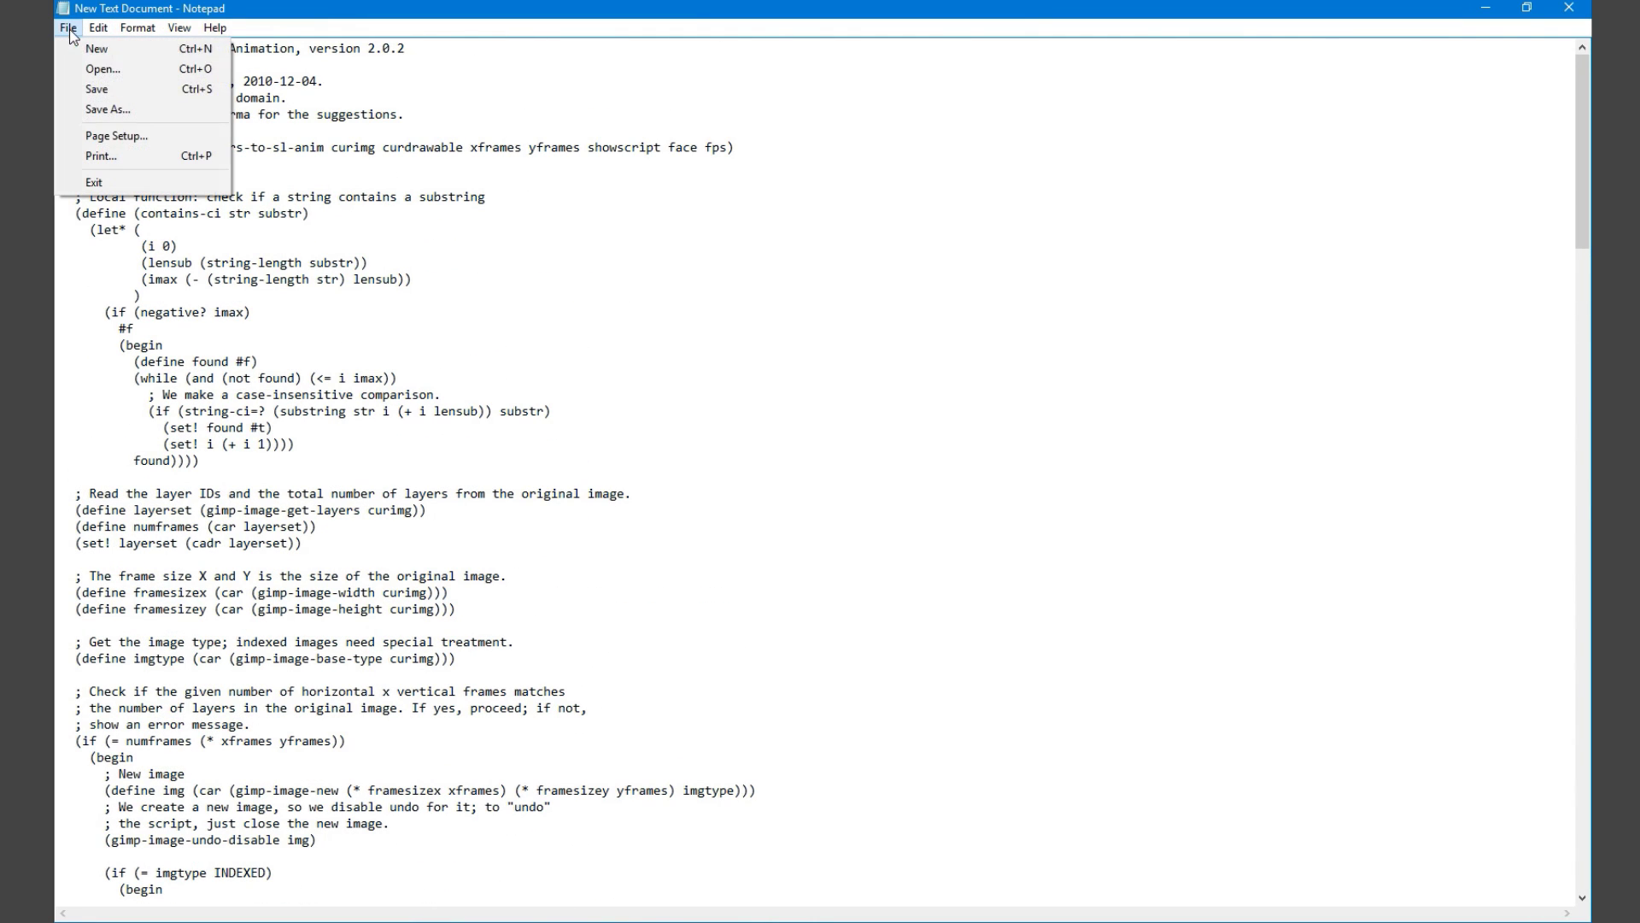
left_click(116, 114)
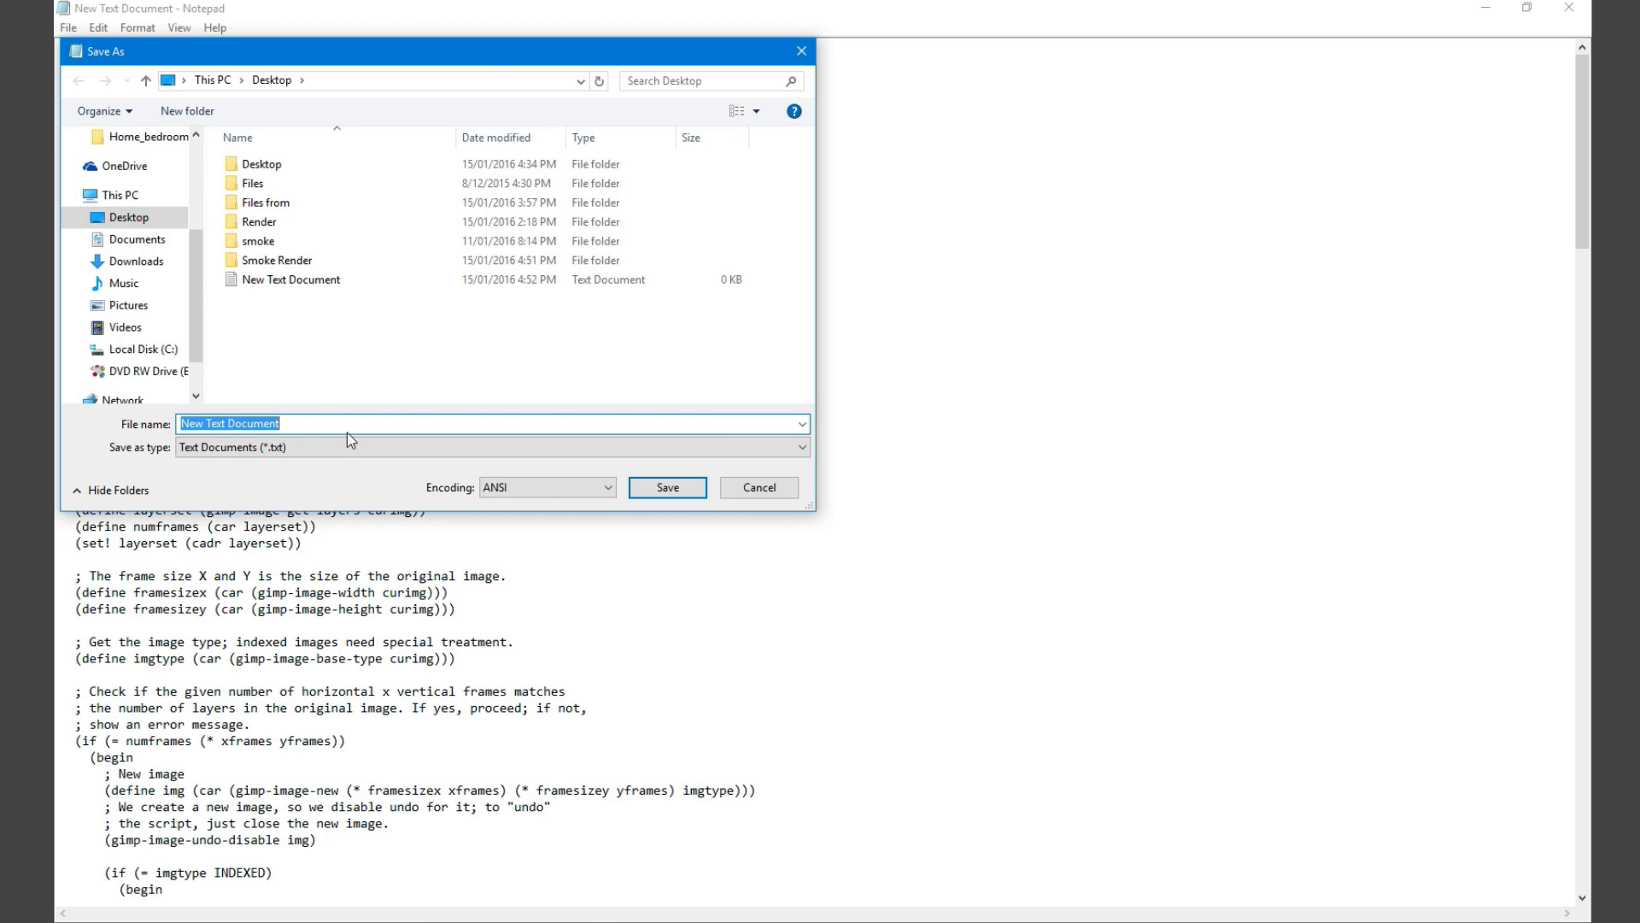
left_click(434, 921)
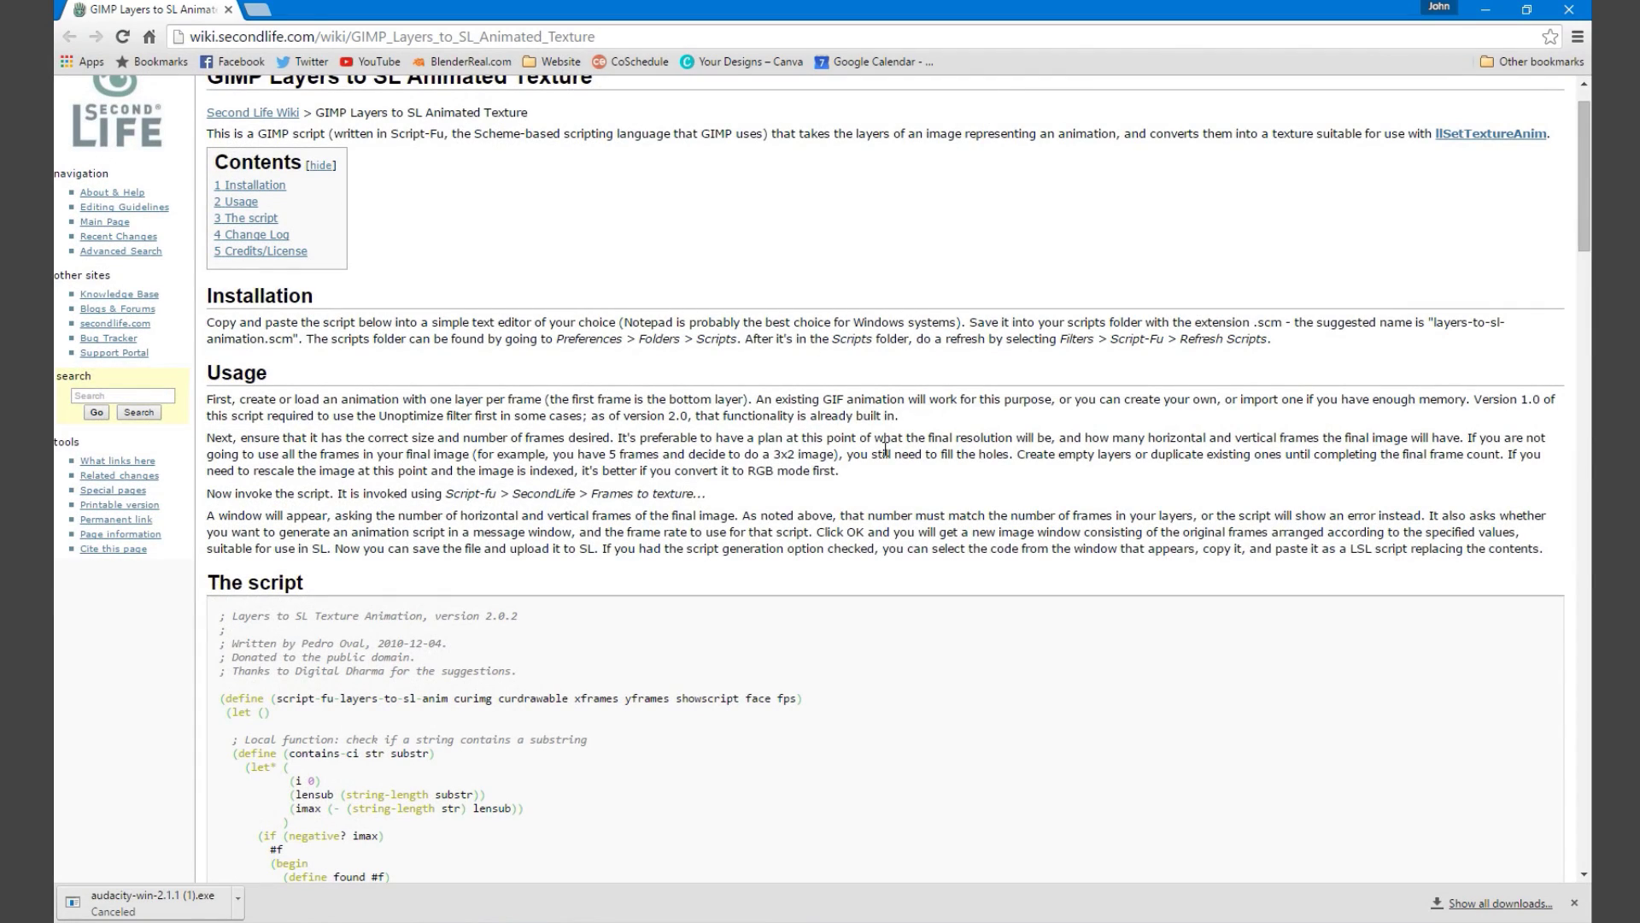
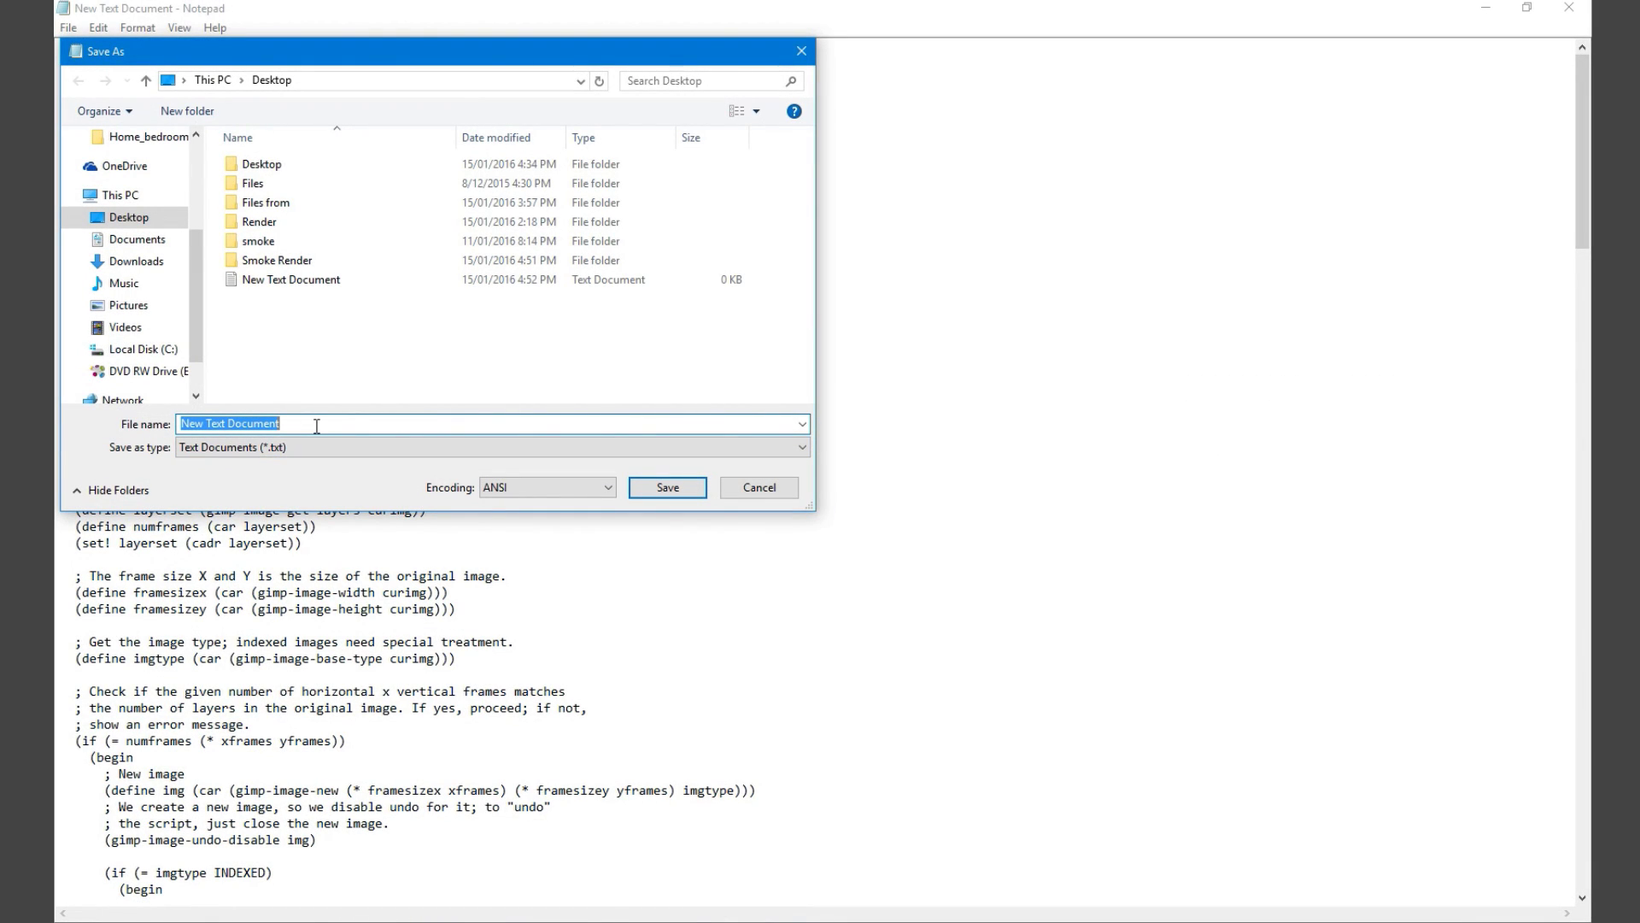
type("Sa")
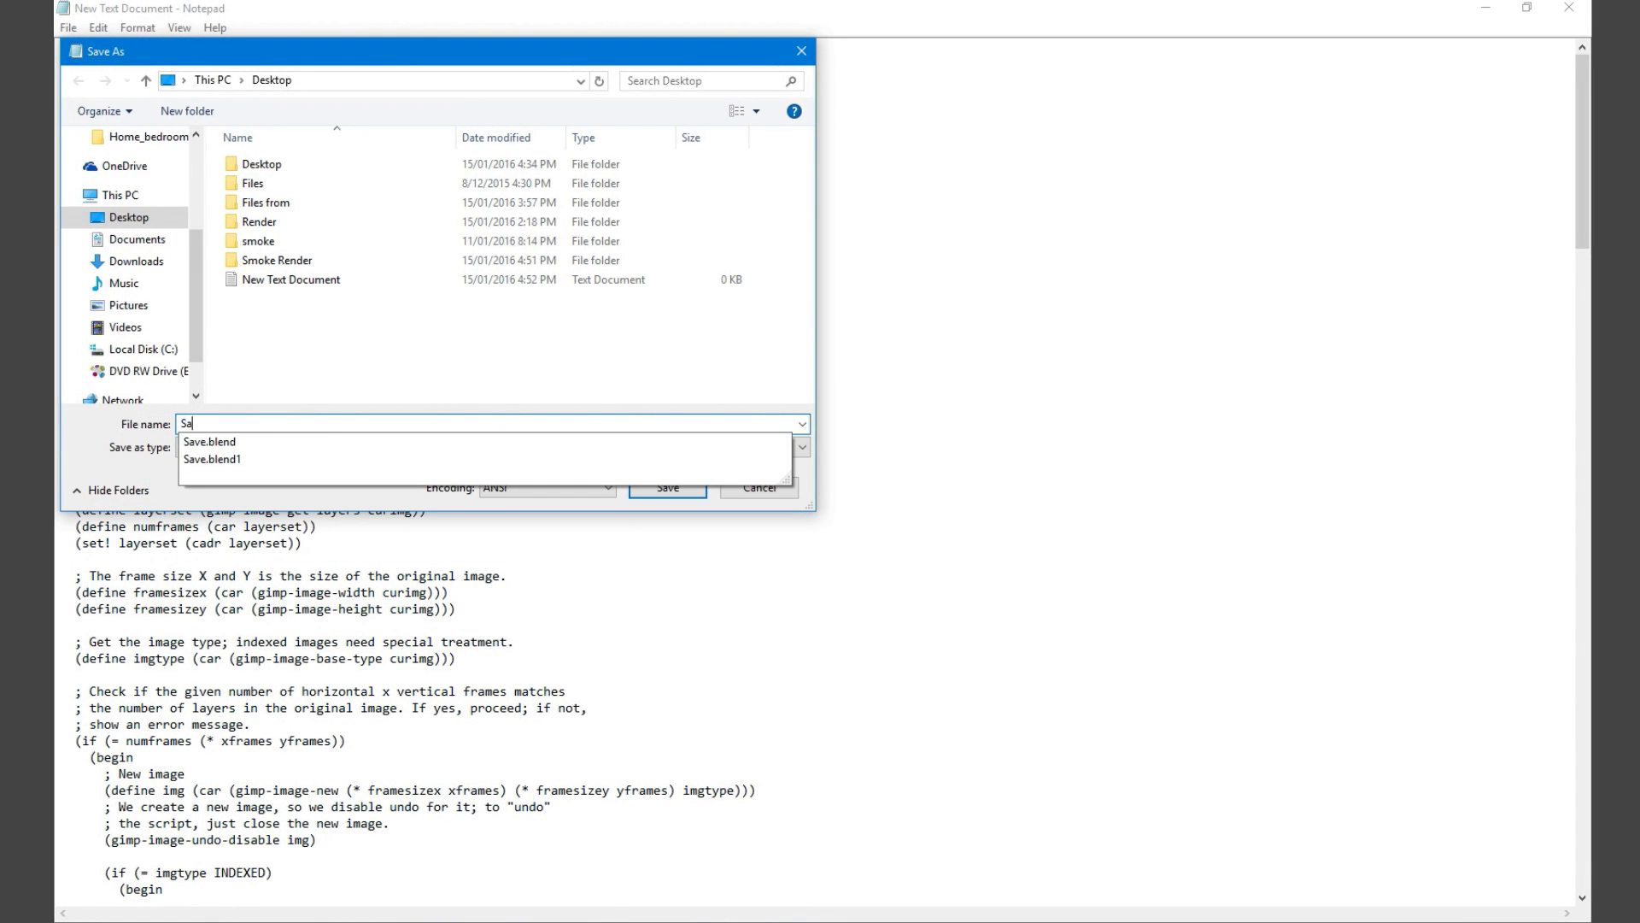
type("ve.sm")
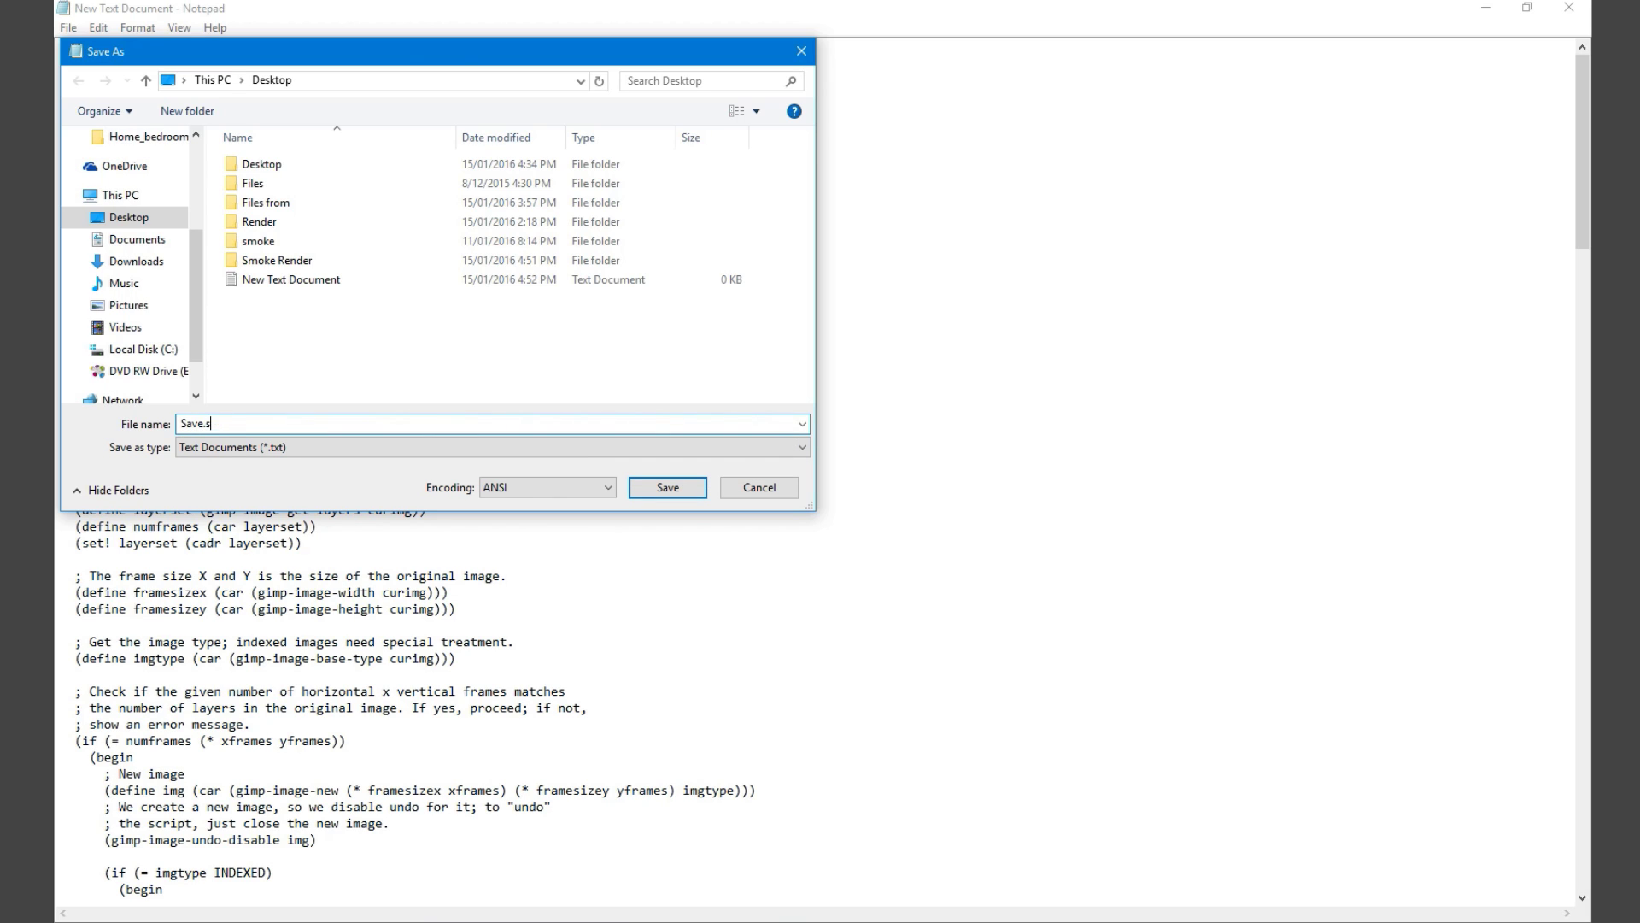
key("BackSpace")
type("mc")
key("alt+Tab")
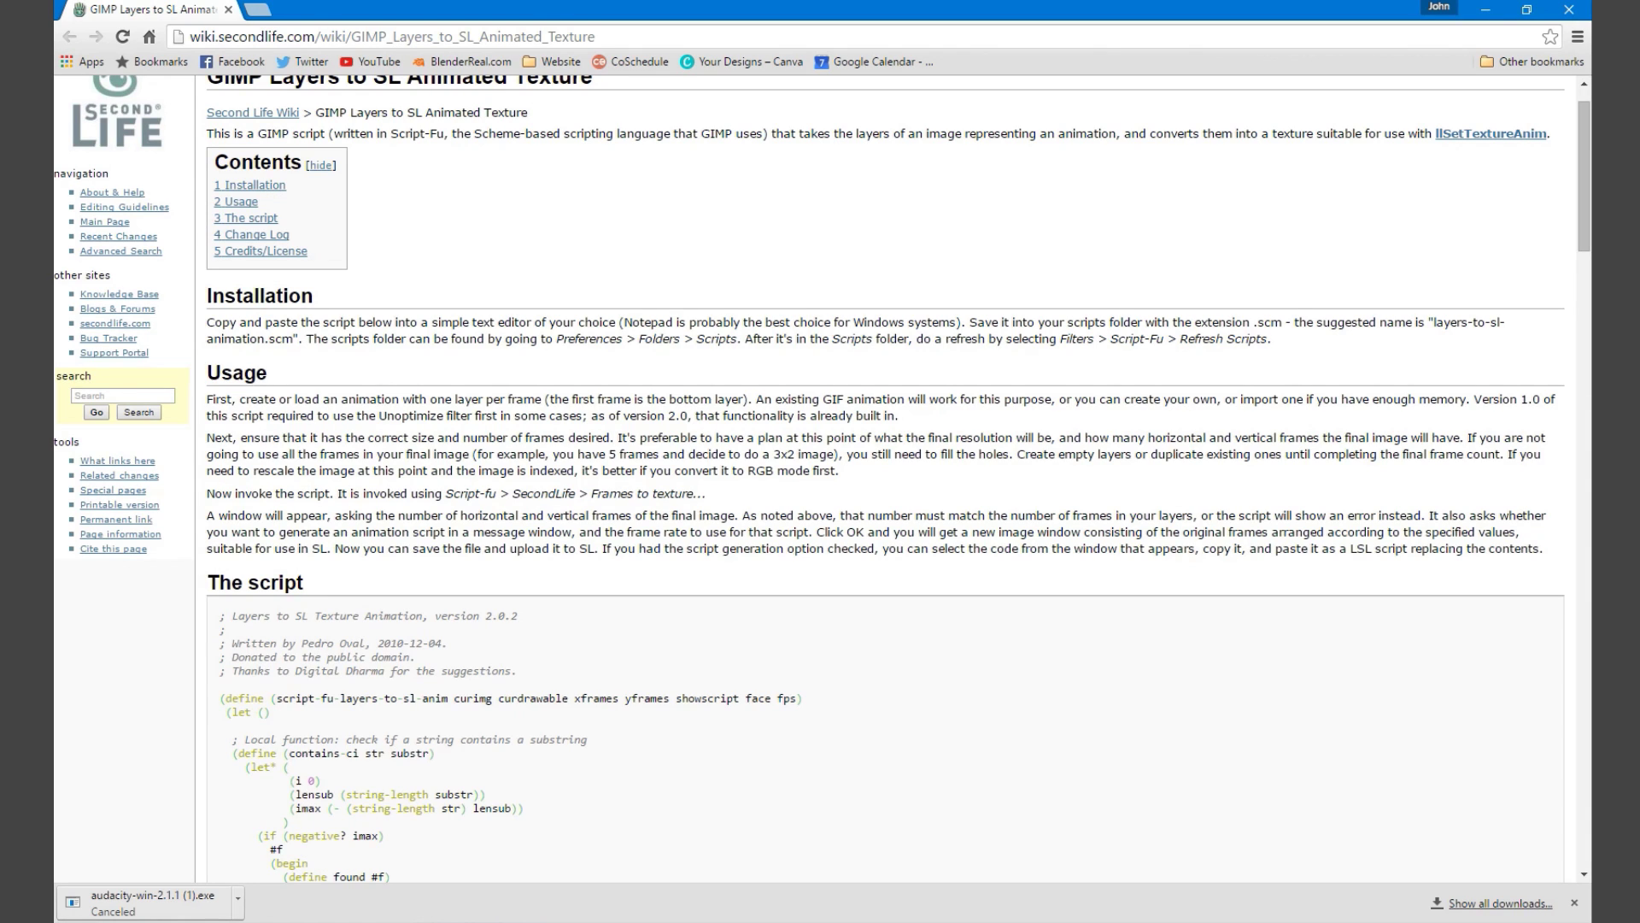
key("alt+Tab")
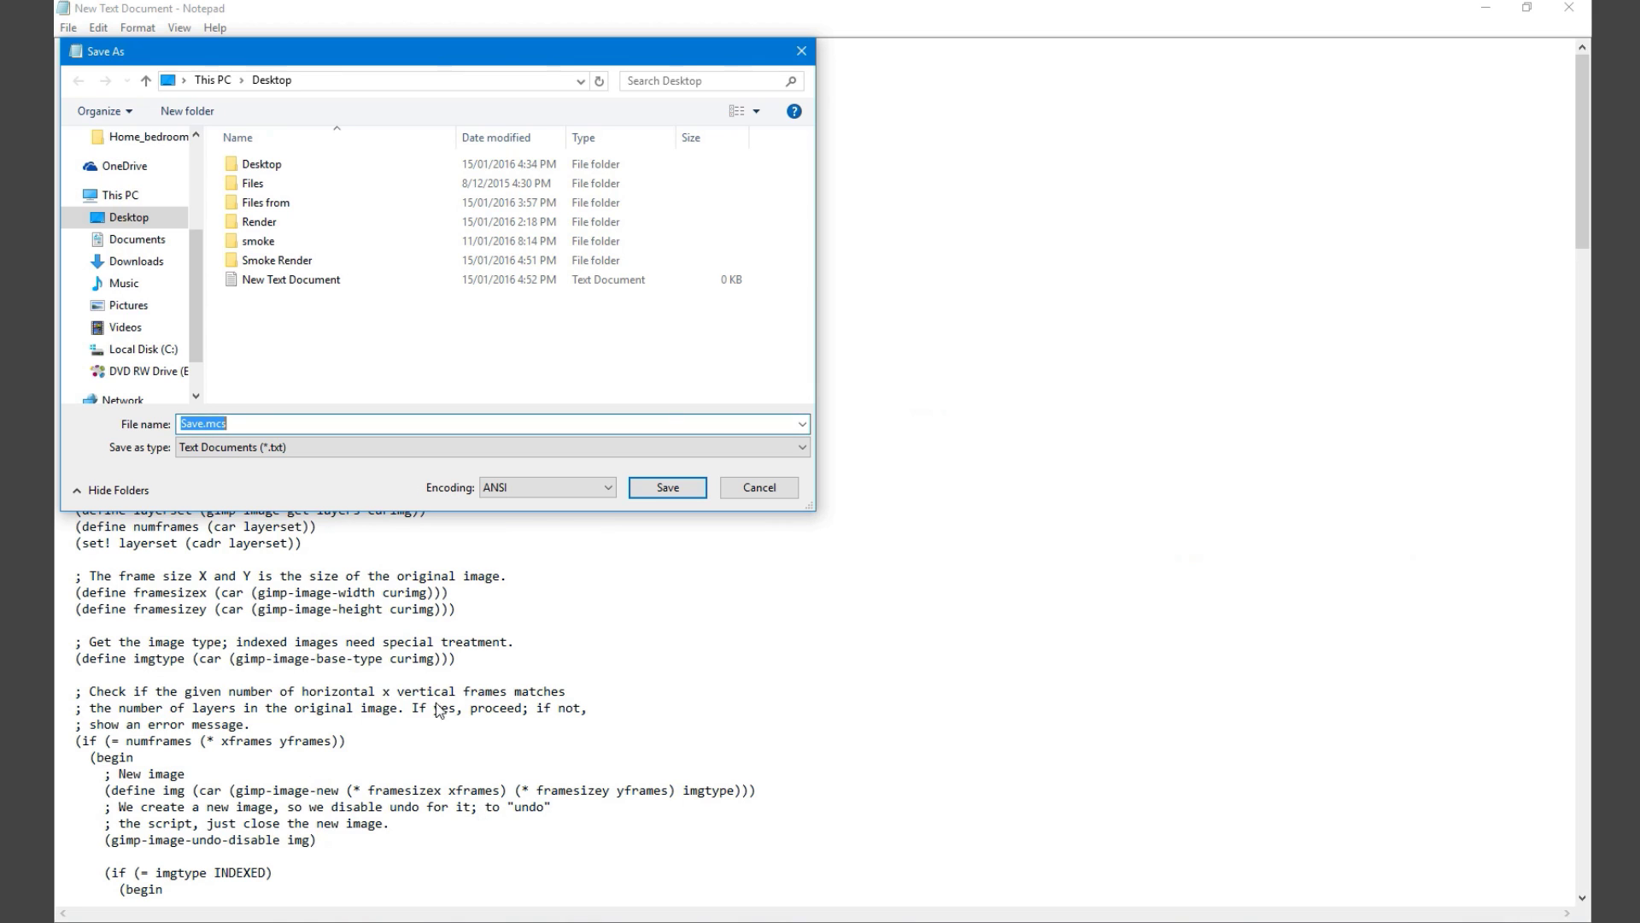
left_click(265, 428)
type("s")
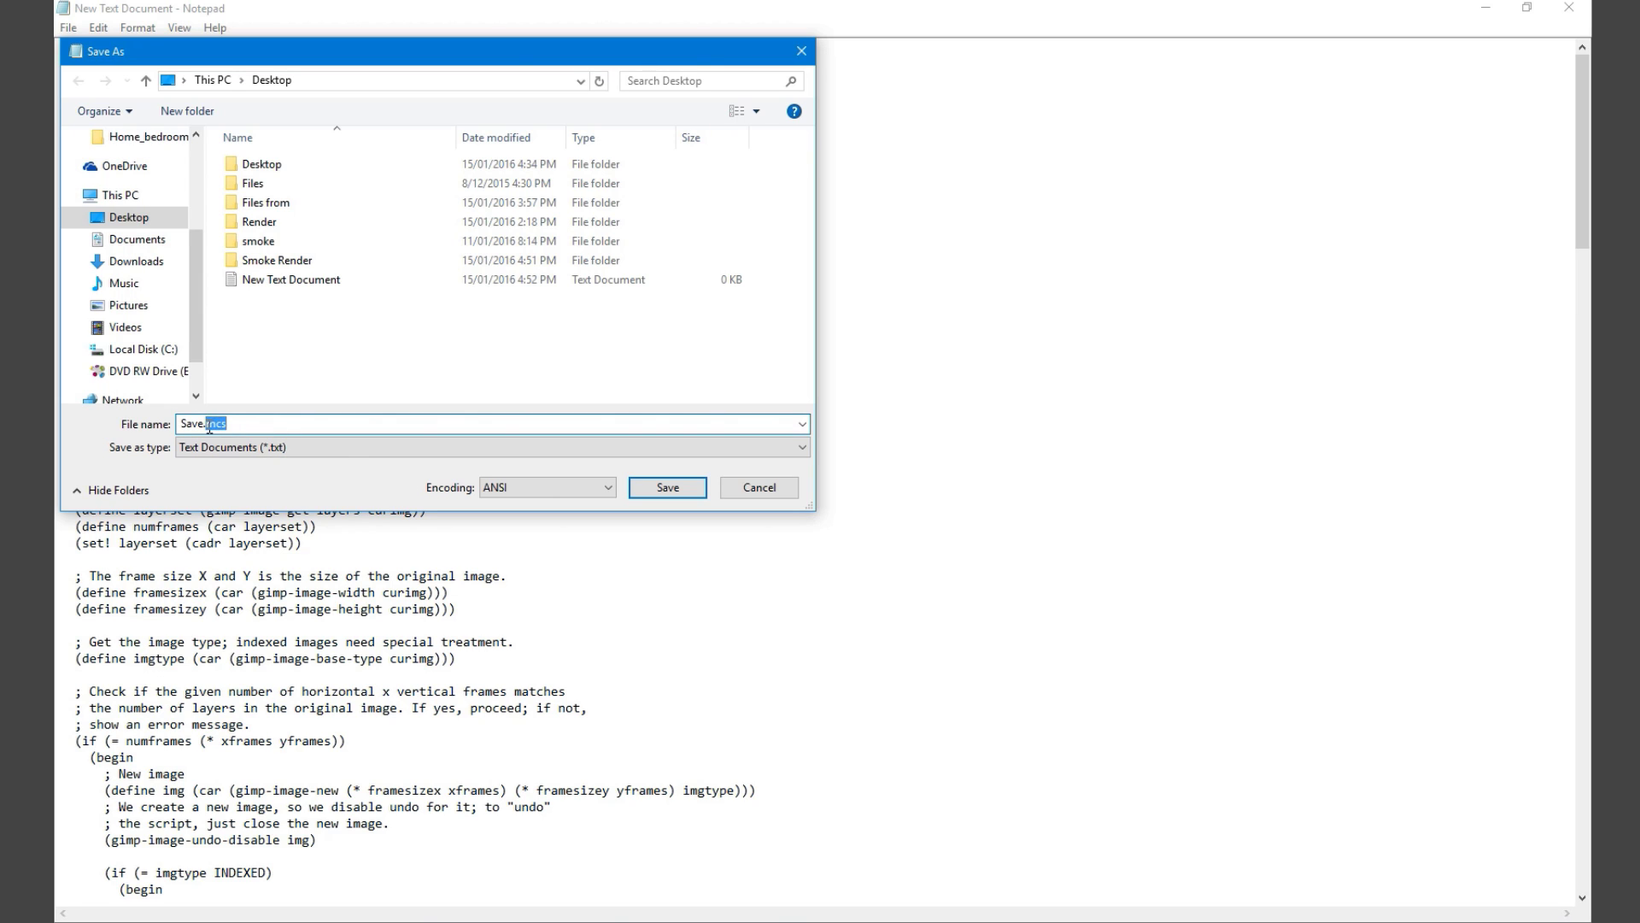
type("s")
left_click(679, 489)
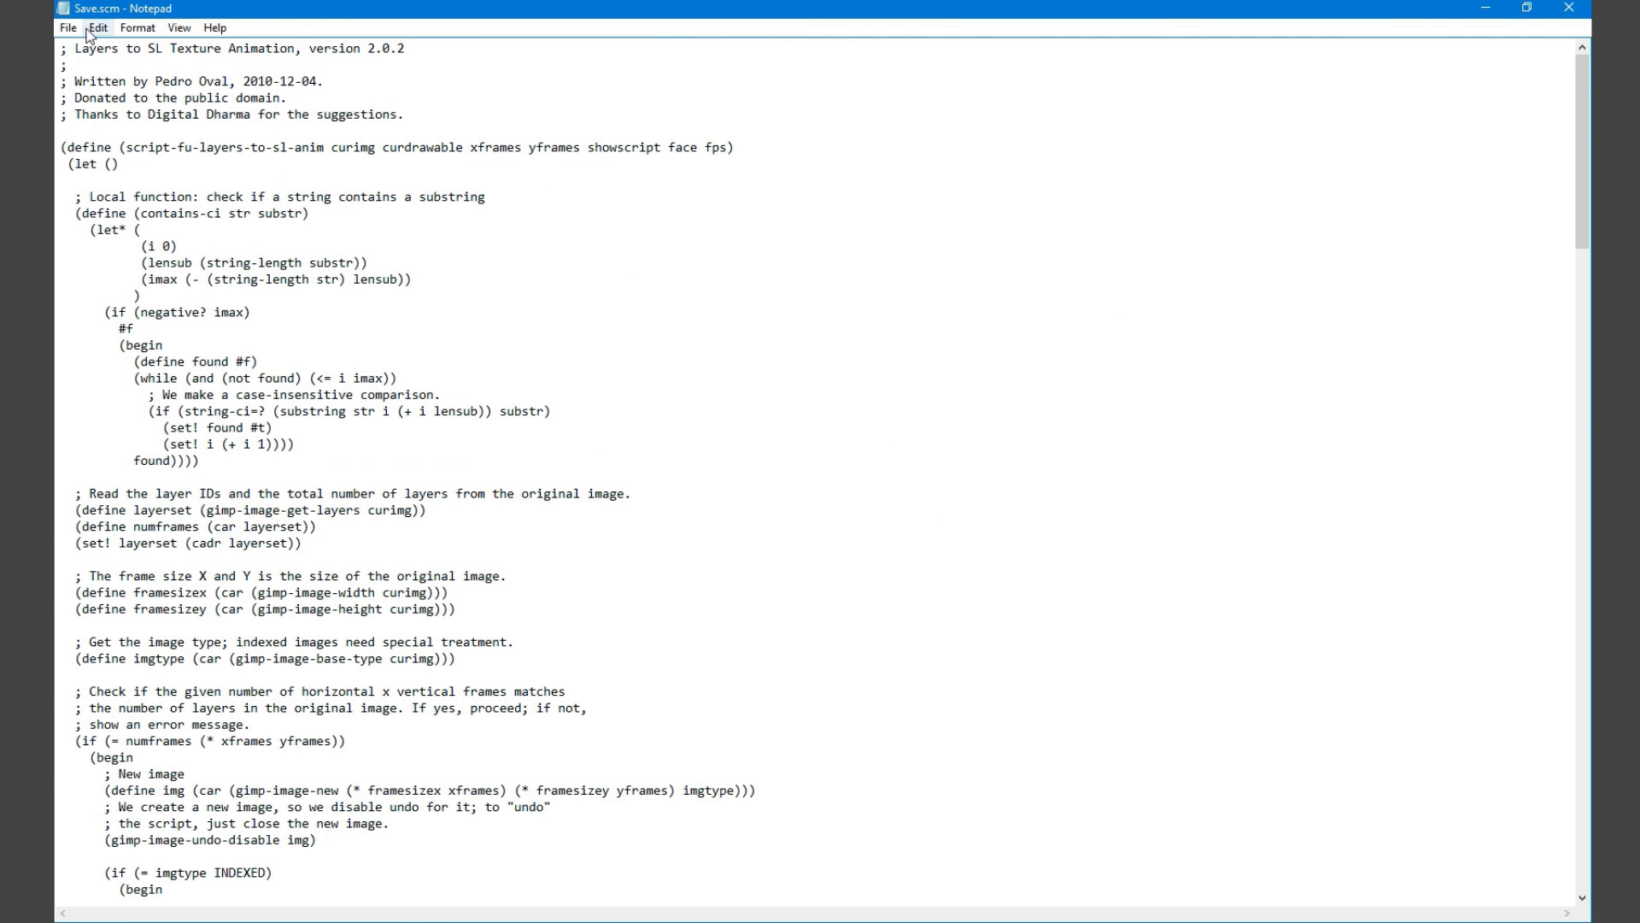
Try to resave the script on the desktop as Save.scm with the All Files type, replacing the existing text file
left_click(1485, 9)
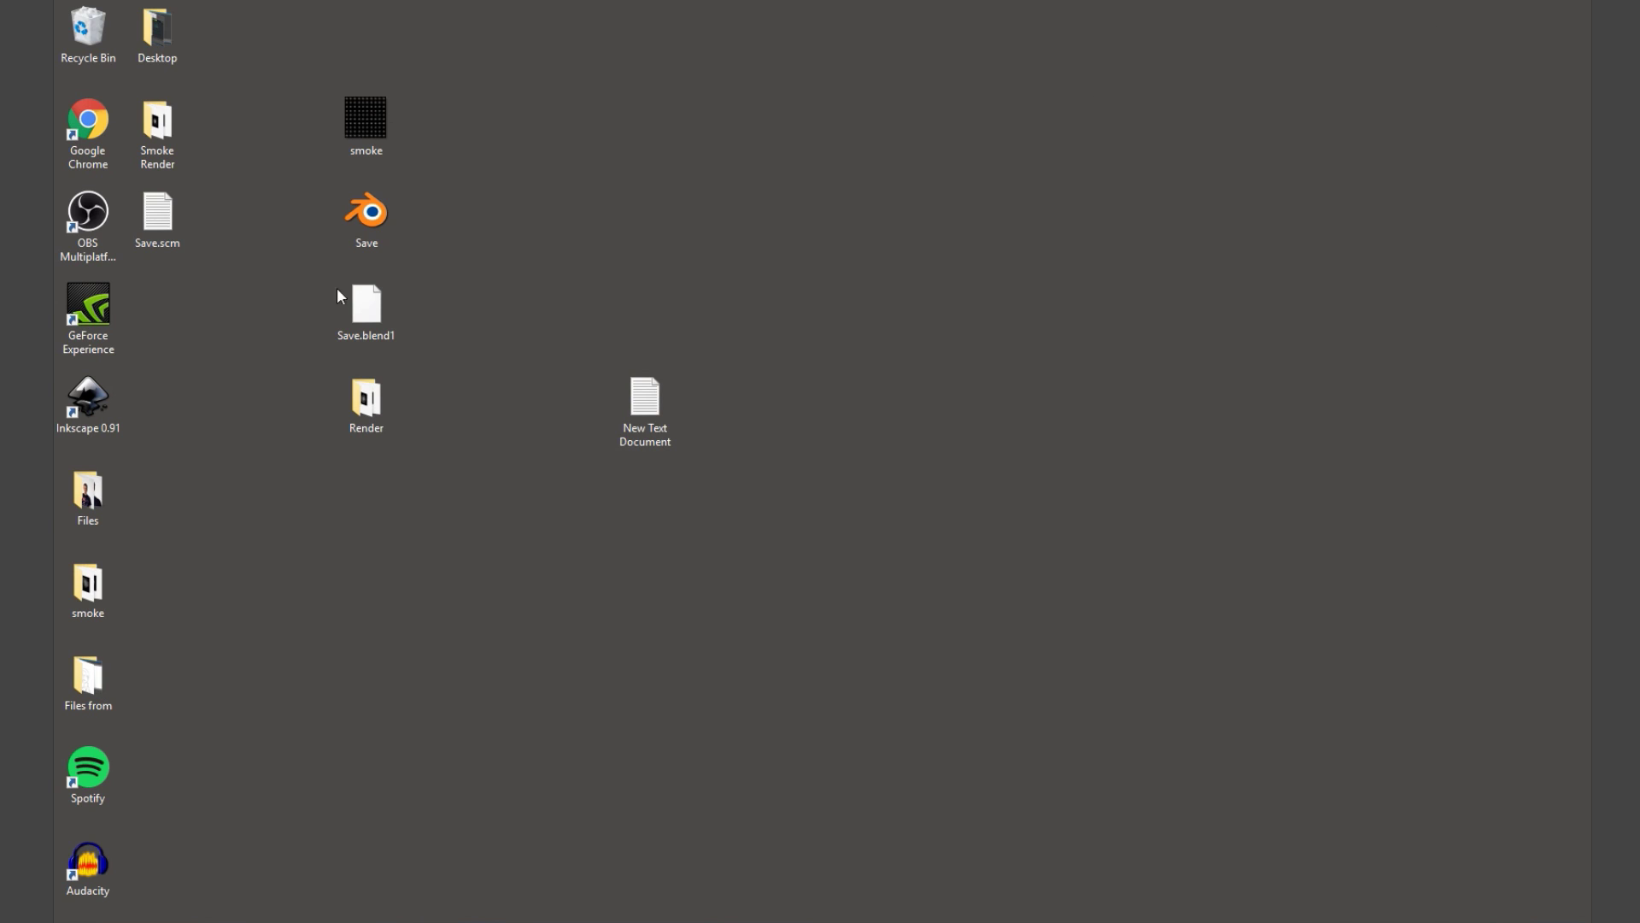
double_click(183, 220)
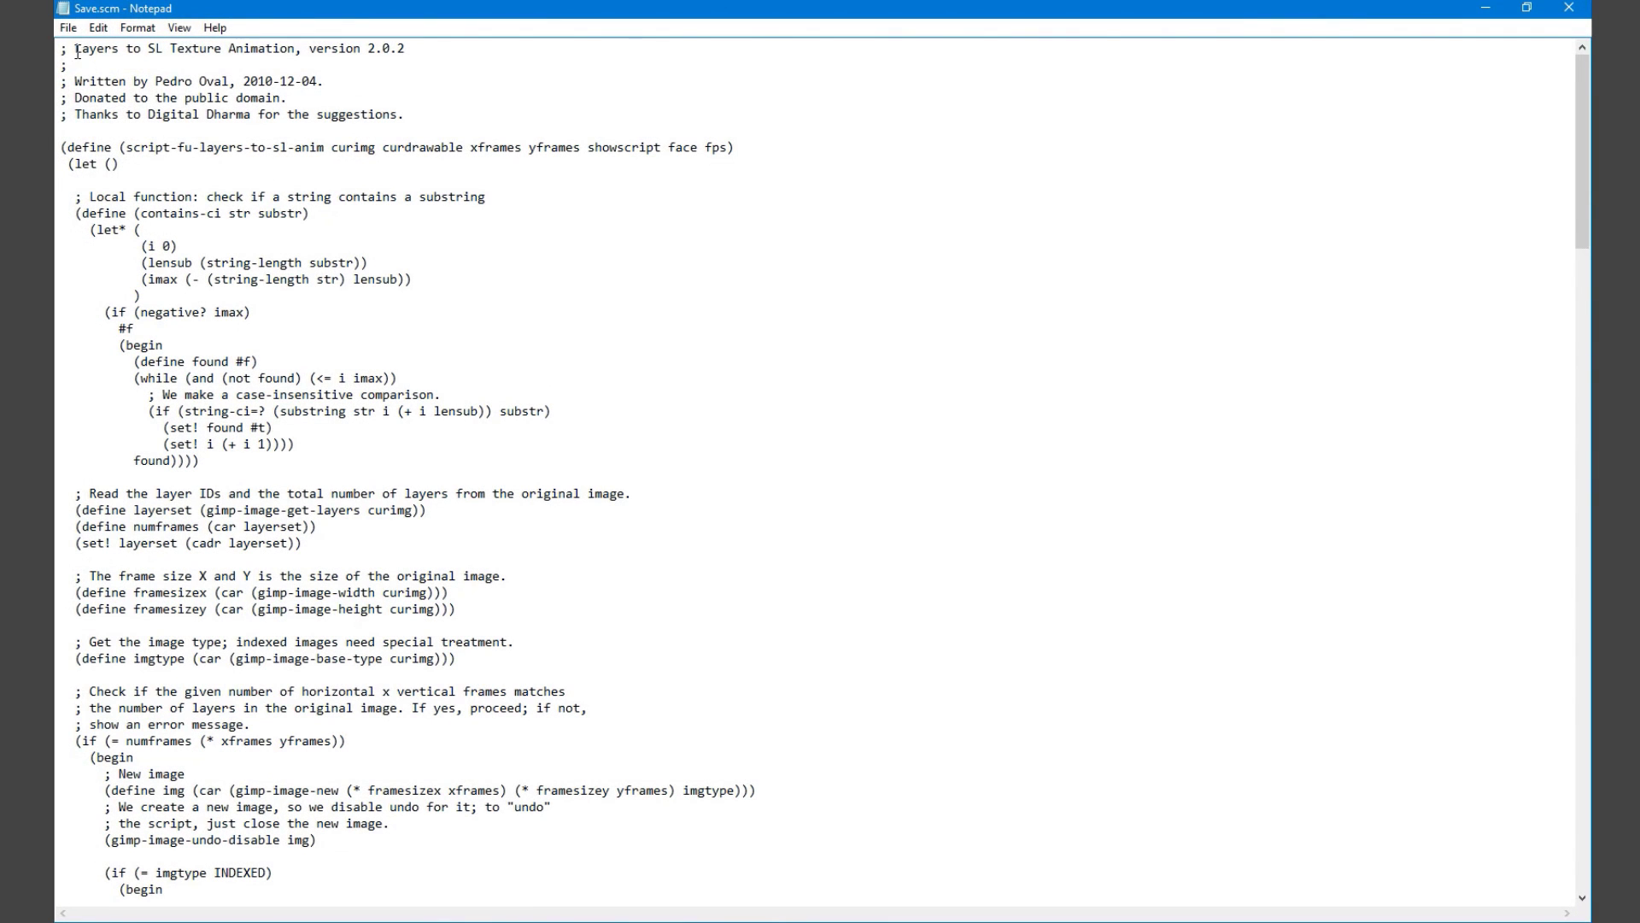
left_click(64, 29)
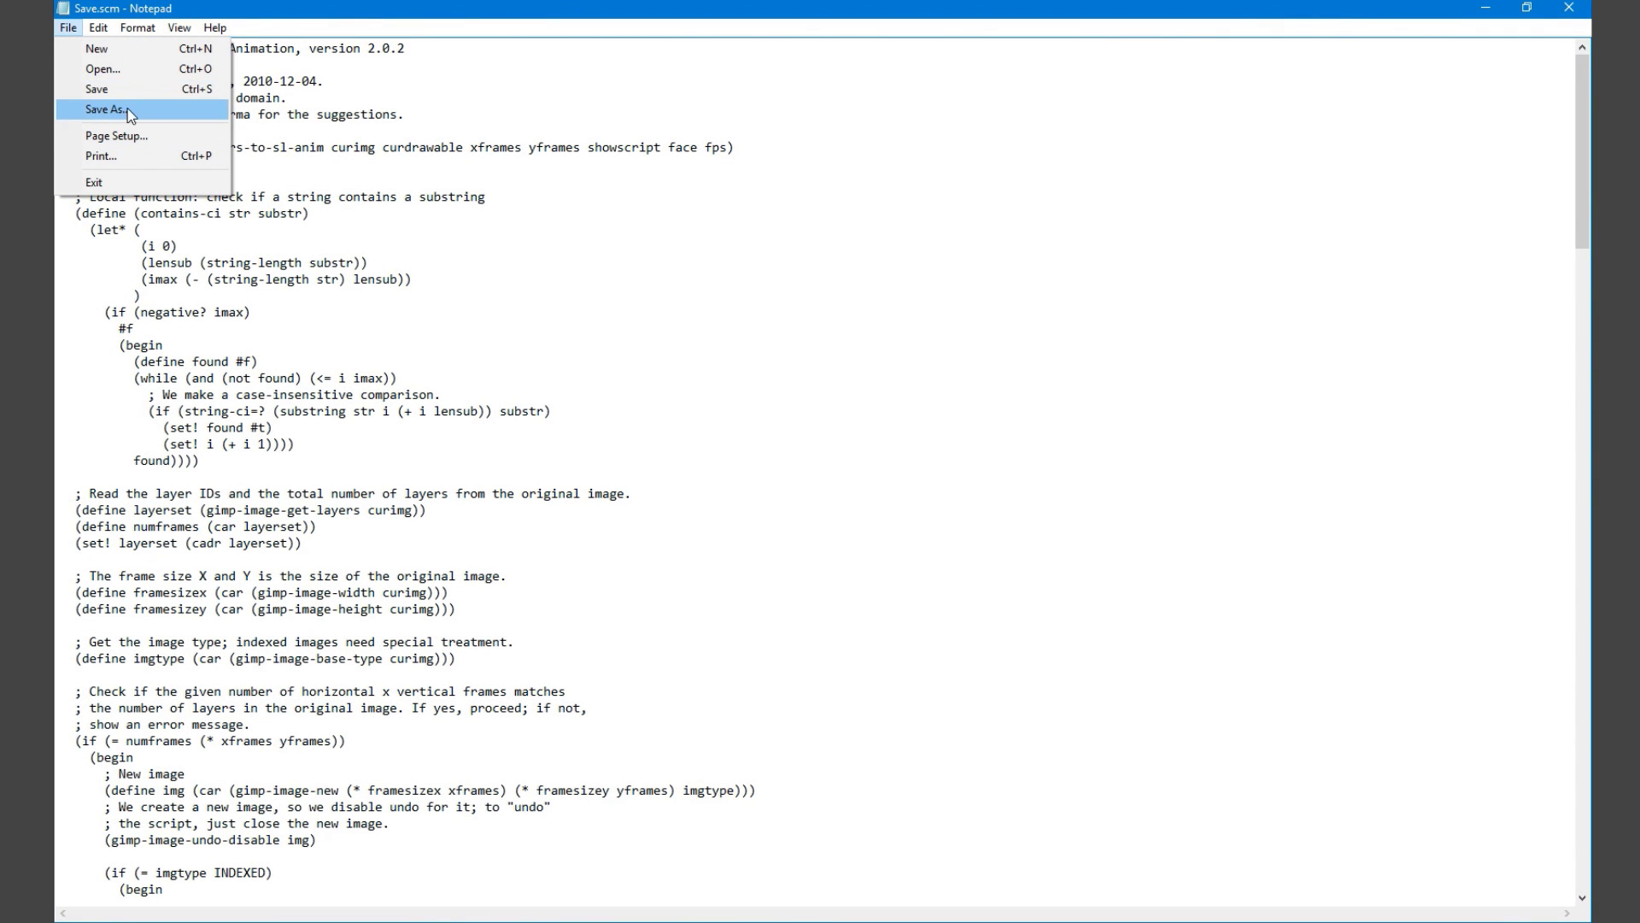
left_click(119, 109)
left_click(359, 444)
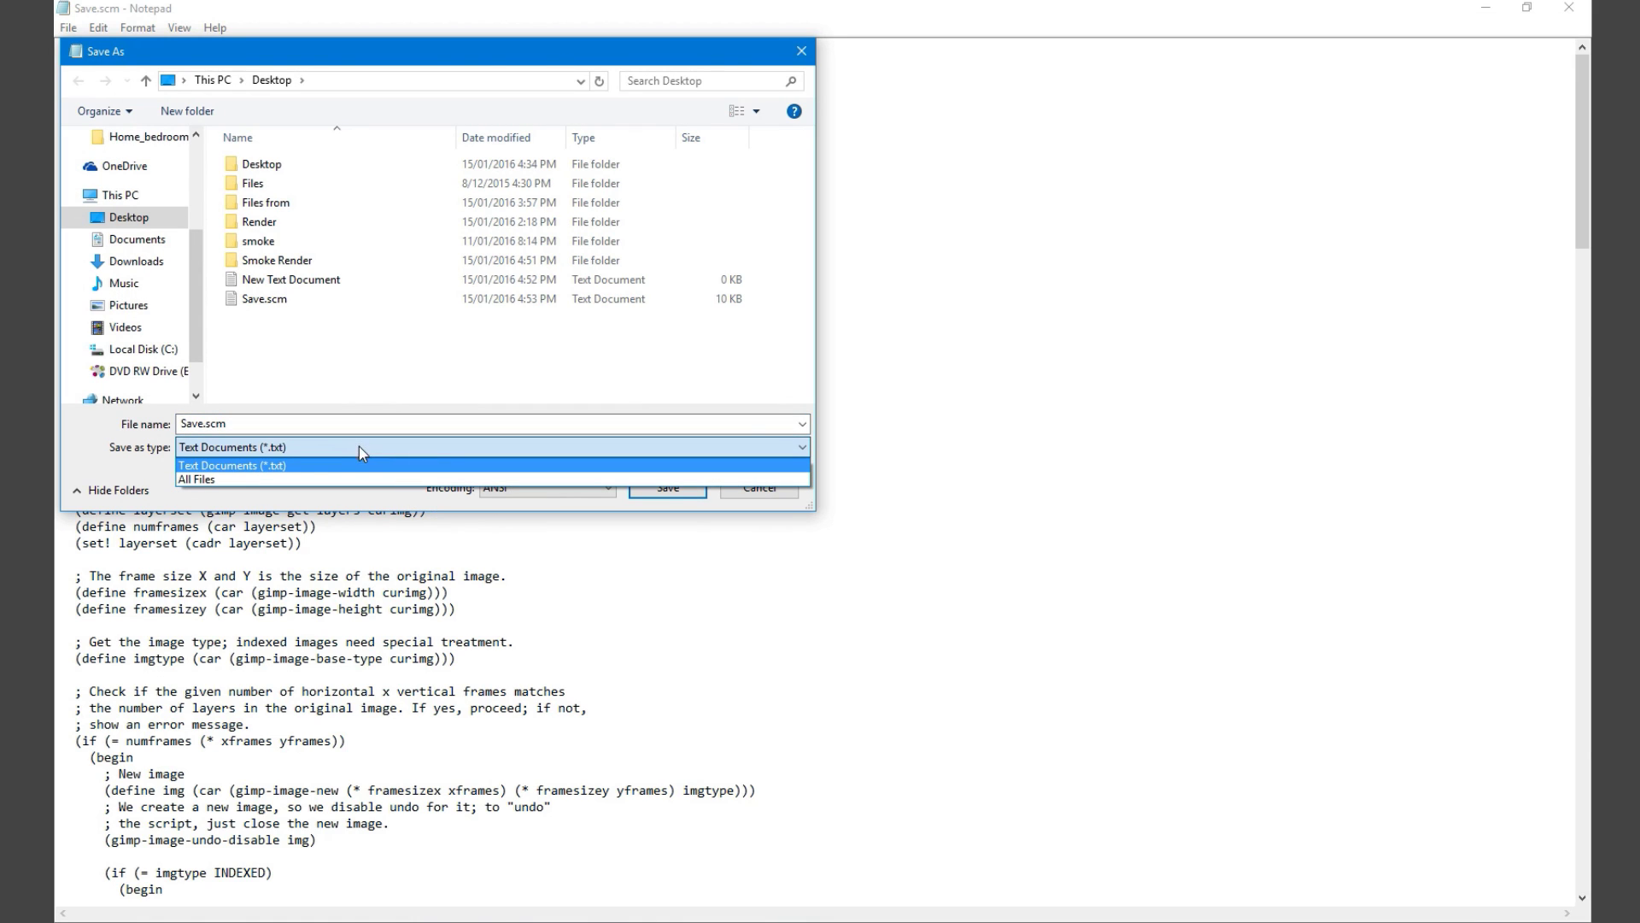
left_click(228, 480)
left_click(659, 490)
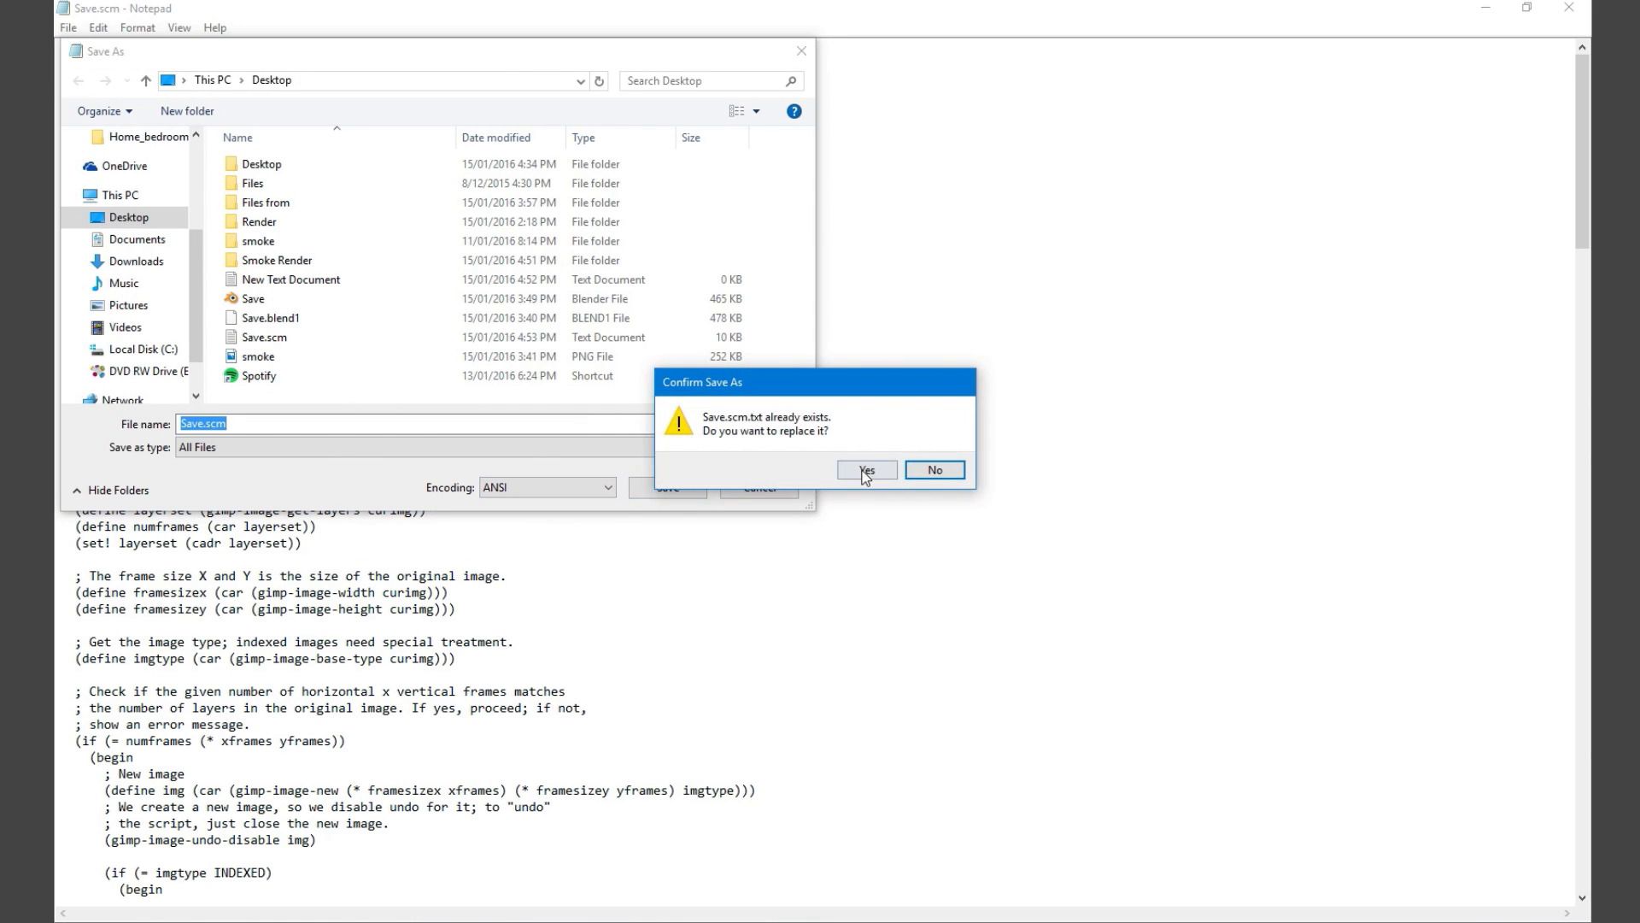
left_click(866, 471)
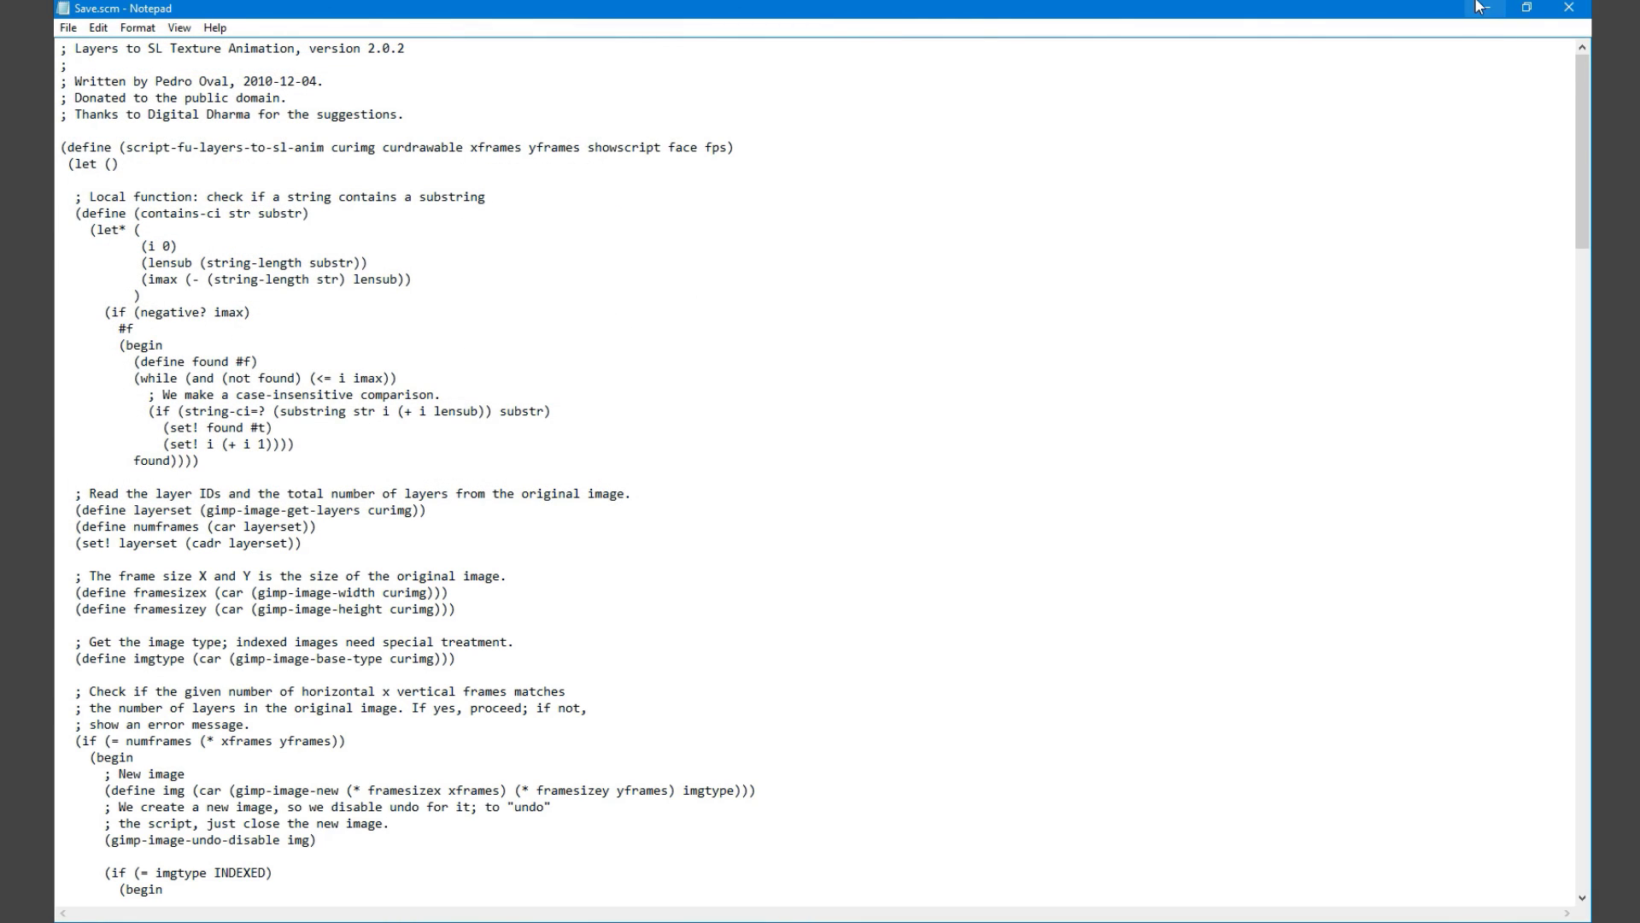
left_click(1481, 8)
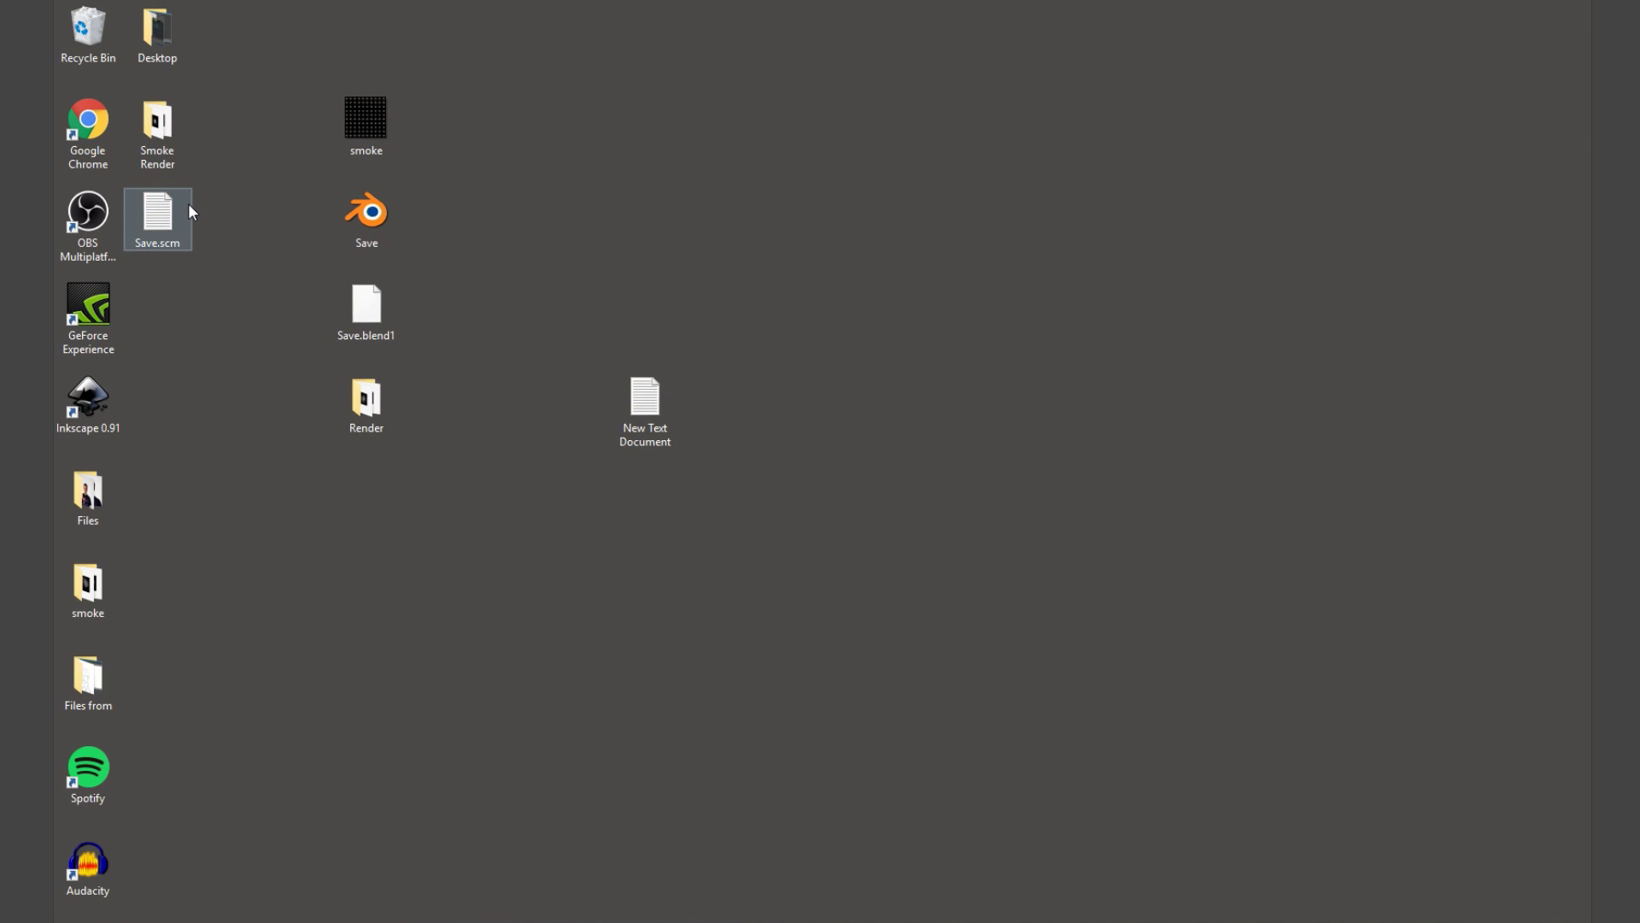
Delete the text version of Save.scm from the desktop and save the script there again as Save.scm with the All Files type
left_click_drag(185, 207, 88, 30)
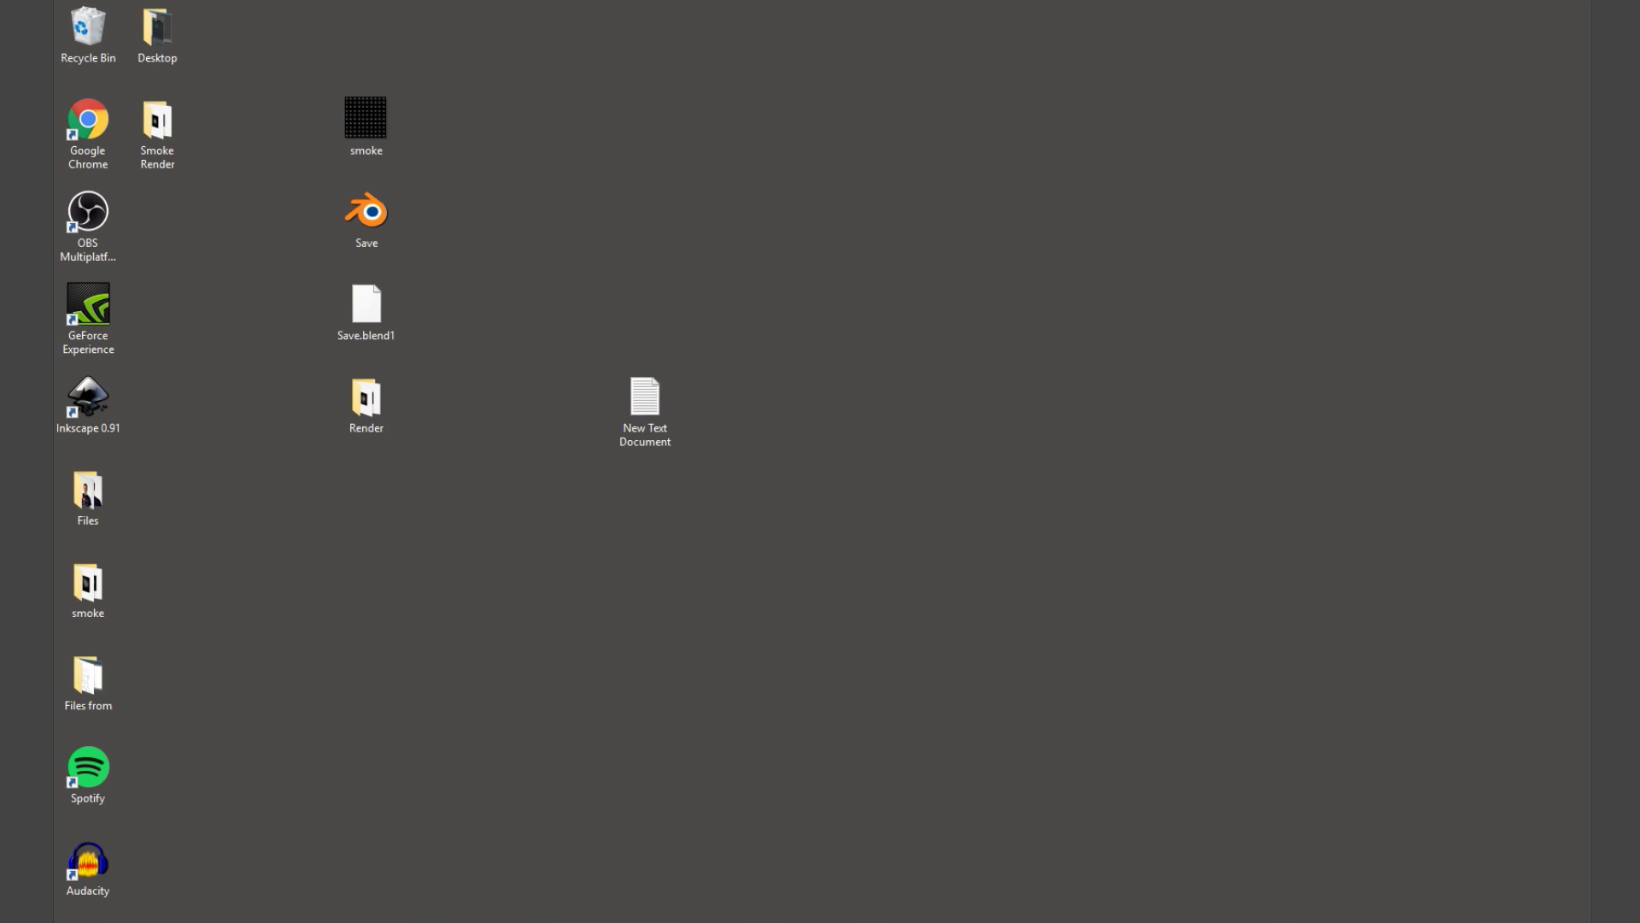
key("alt+Tab")
left_click(70, 29)
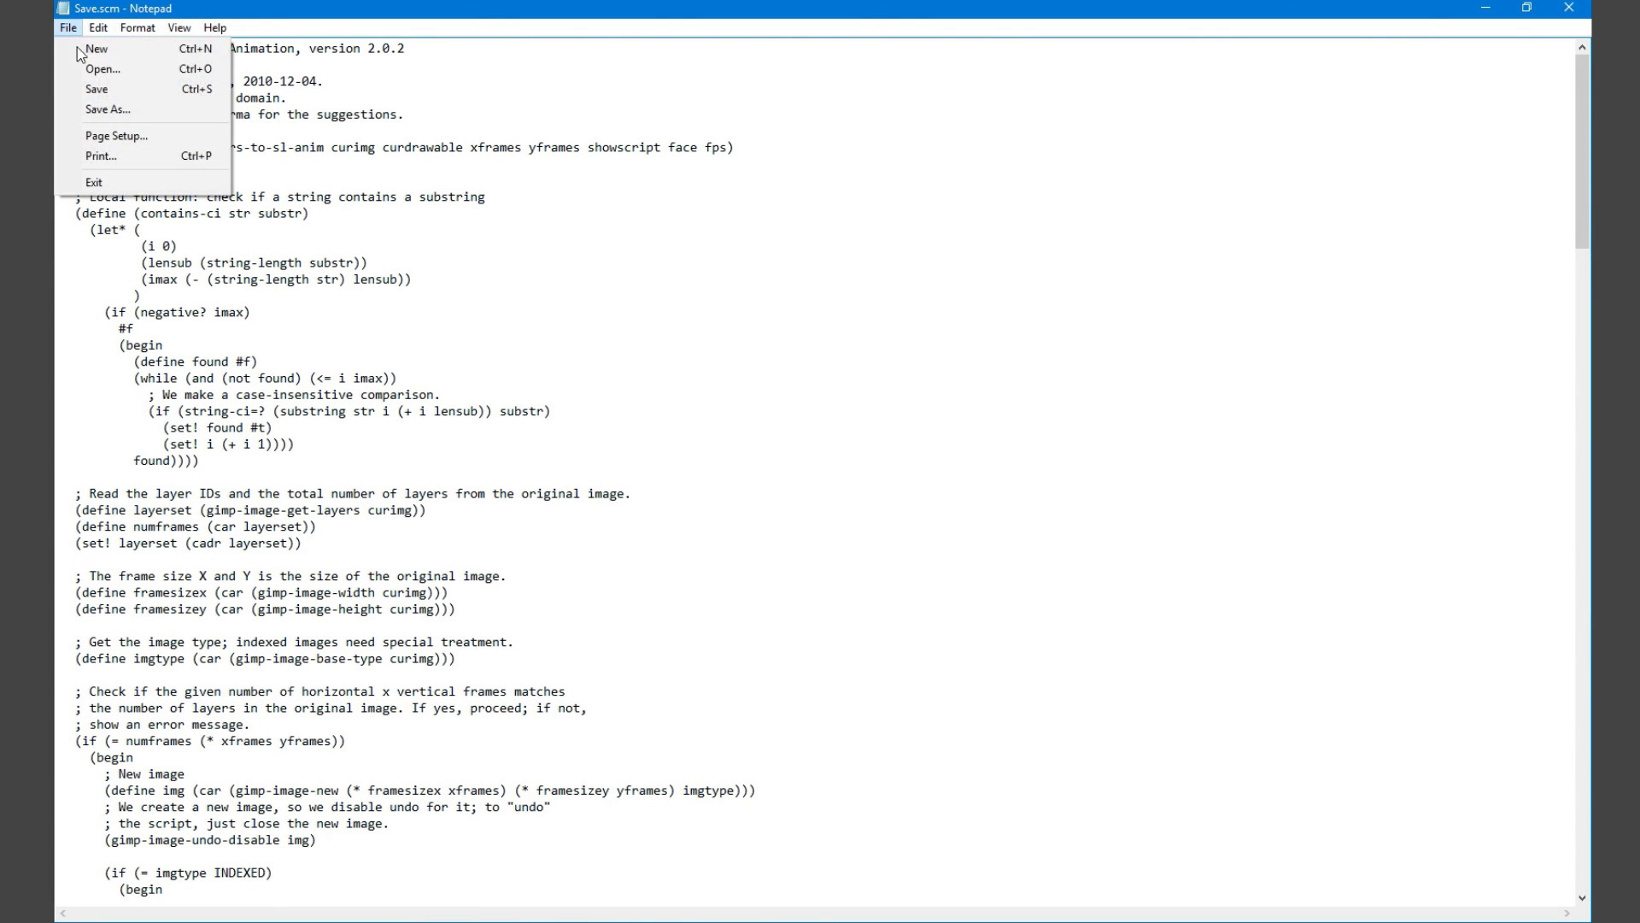
left_click(145, 110)
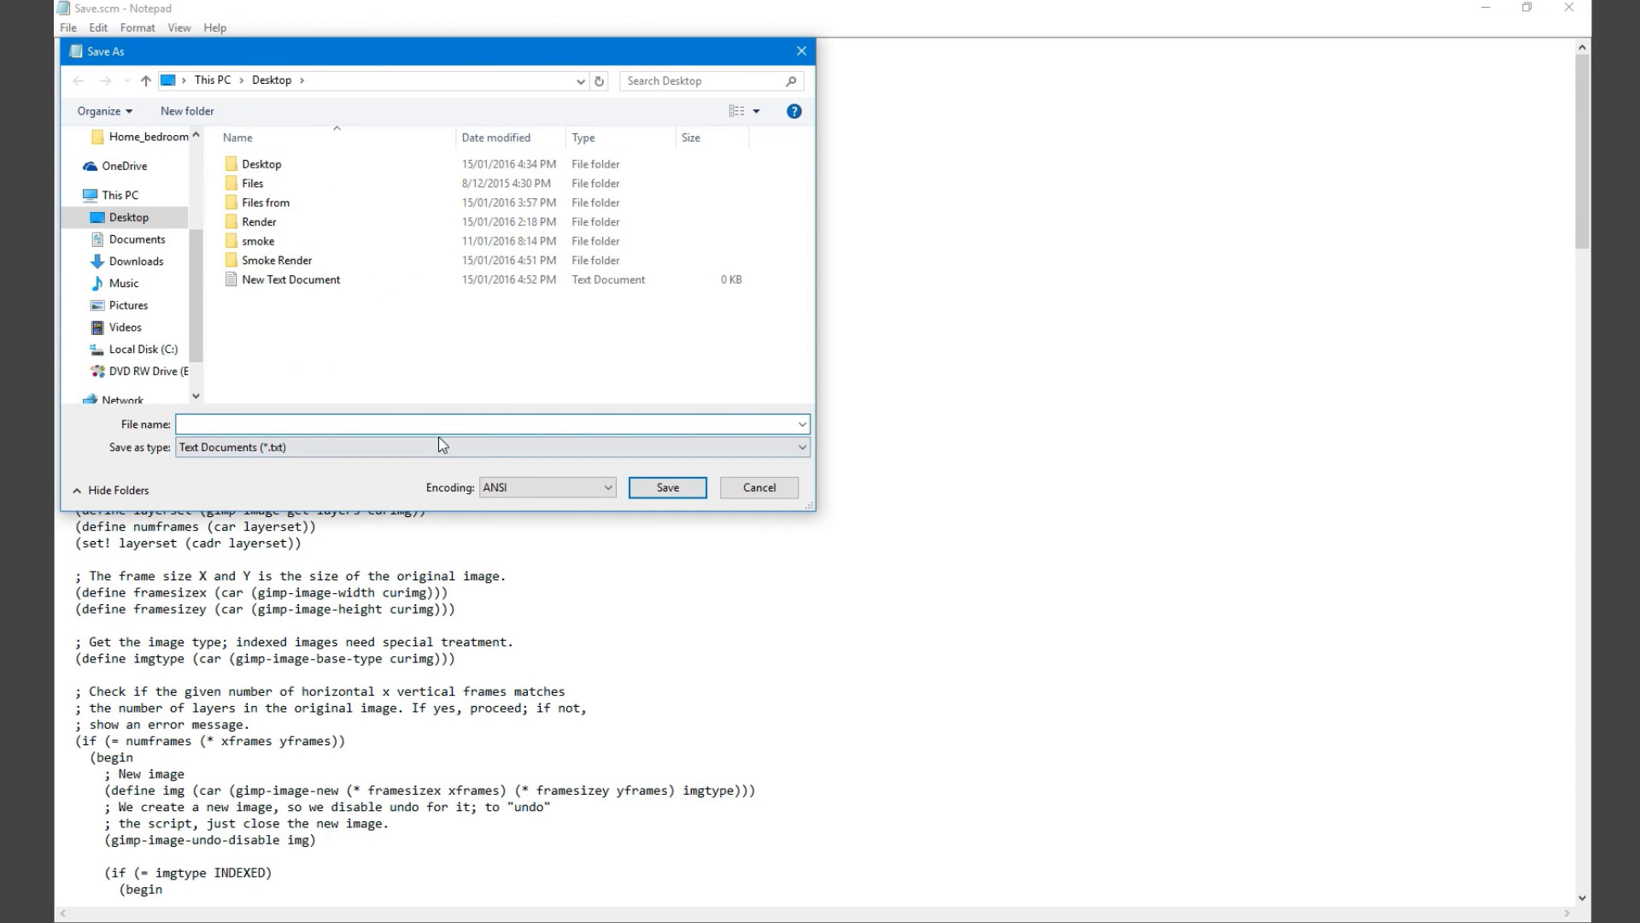
left_click(442, 446)
left_click(436, 470)
left_click(399, 425)
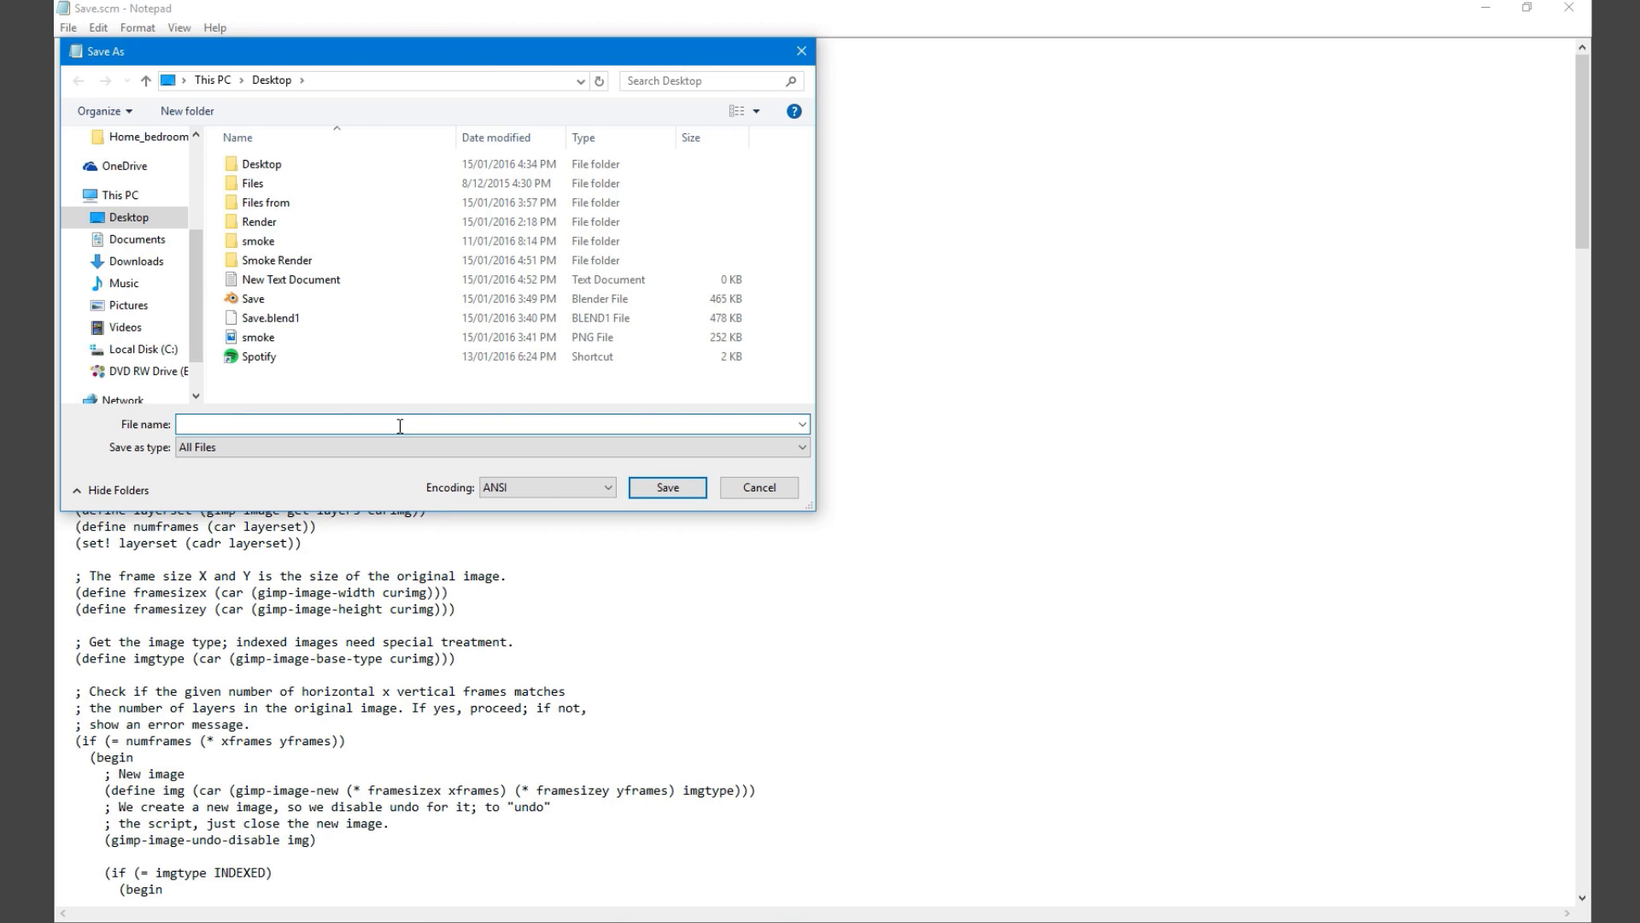
type("Save")
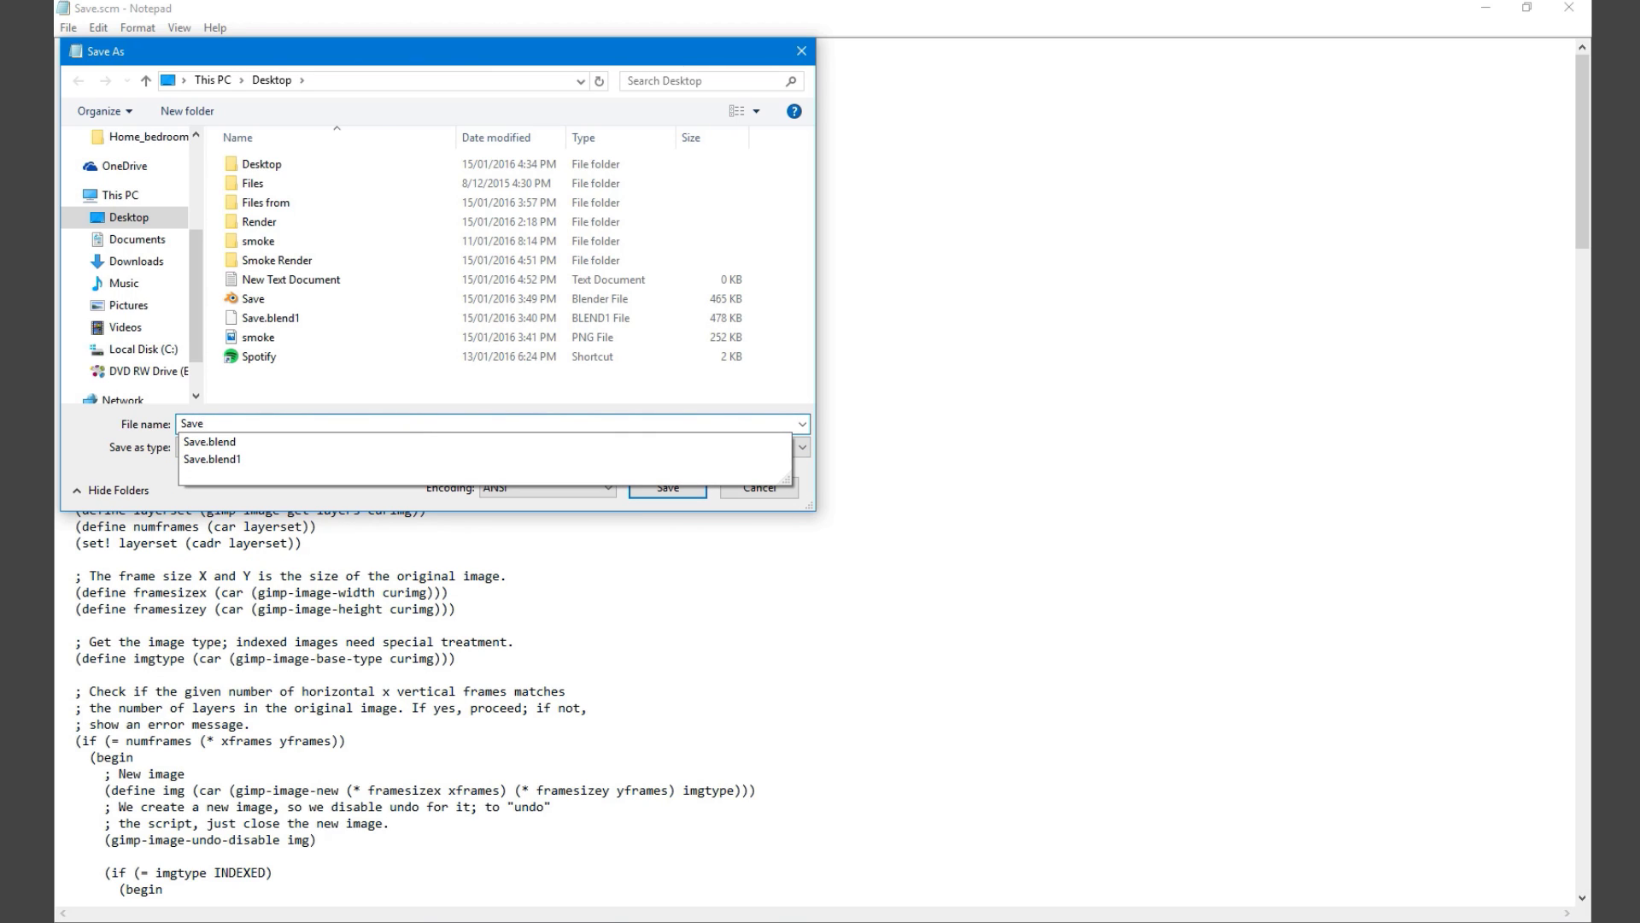
type(".scm")
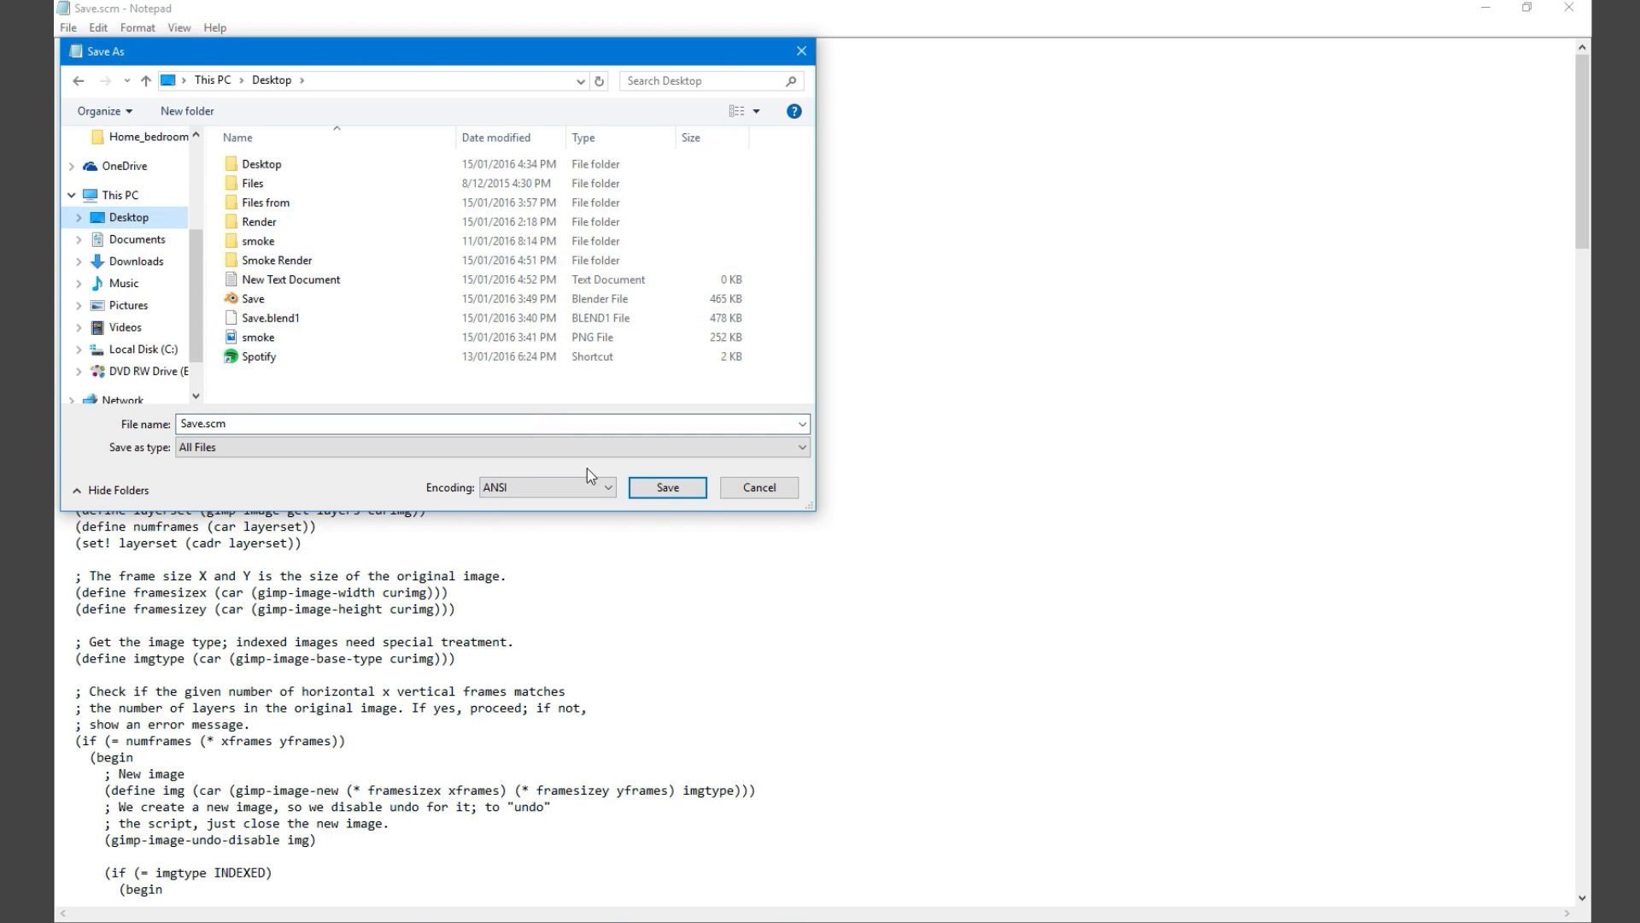
left_click(695, 492)
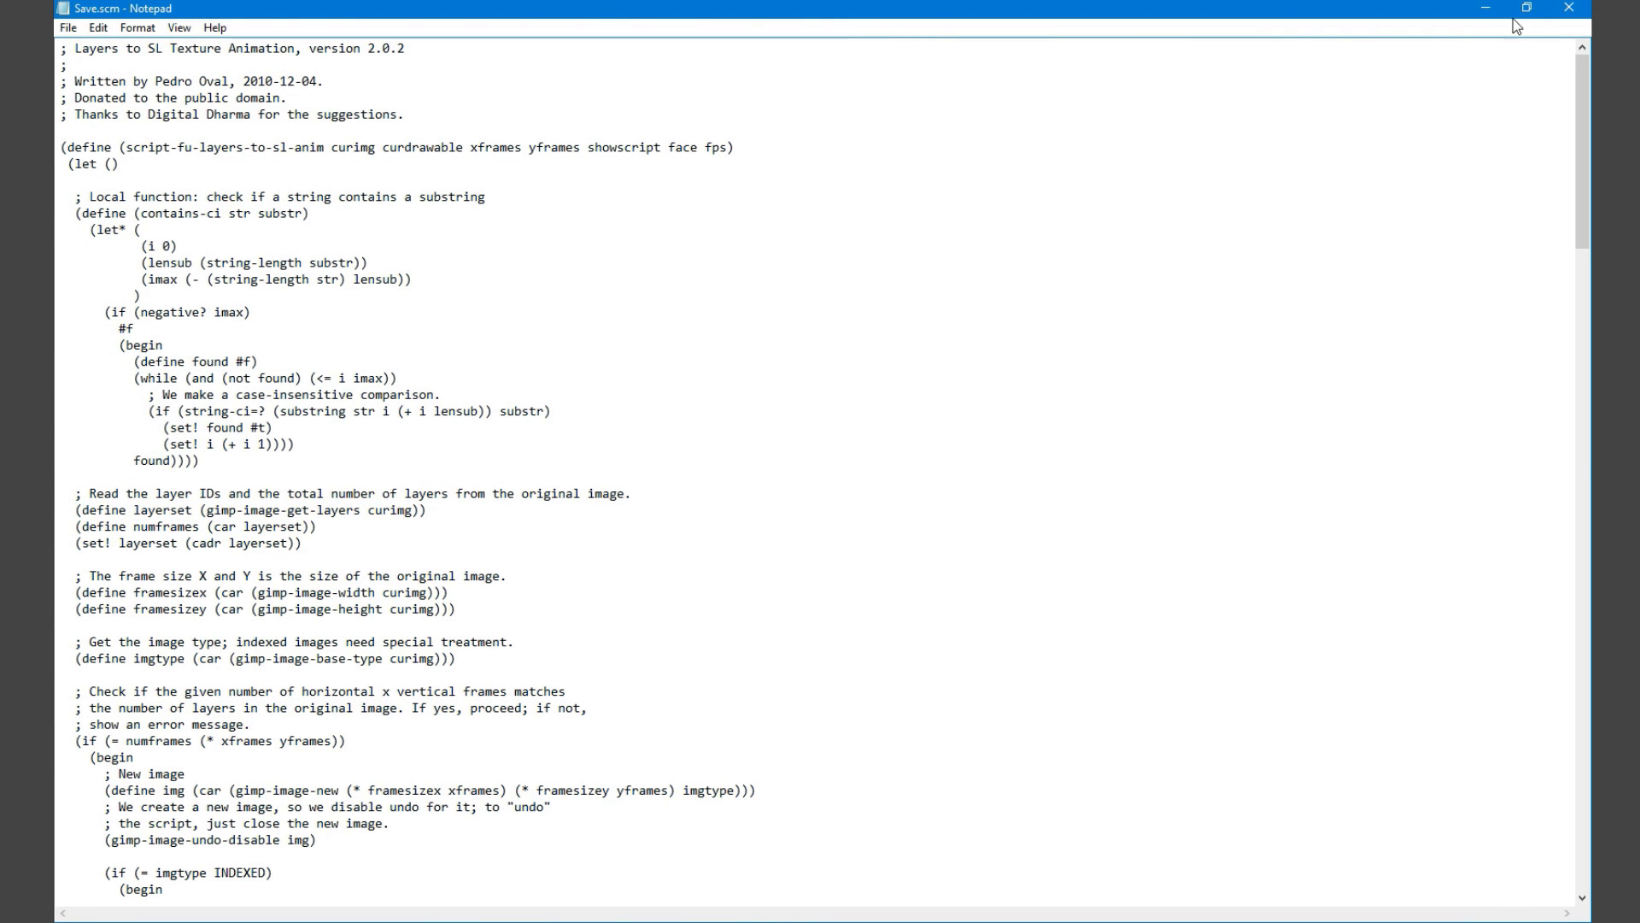
left_click(1486, 9)
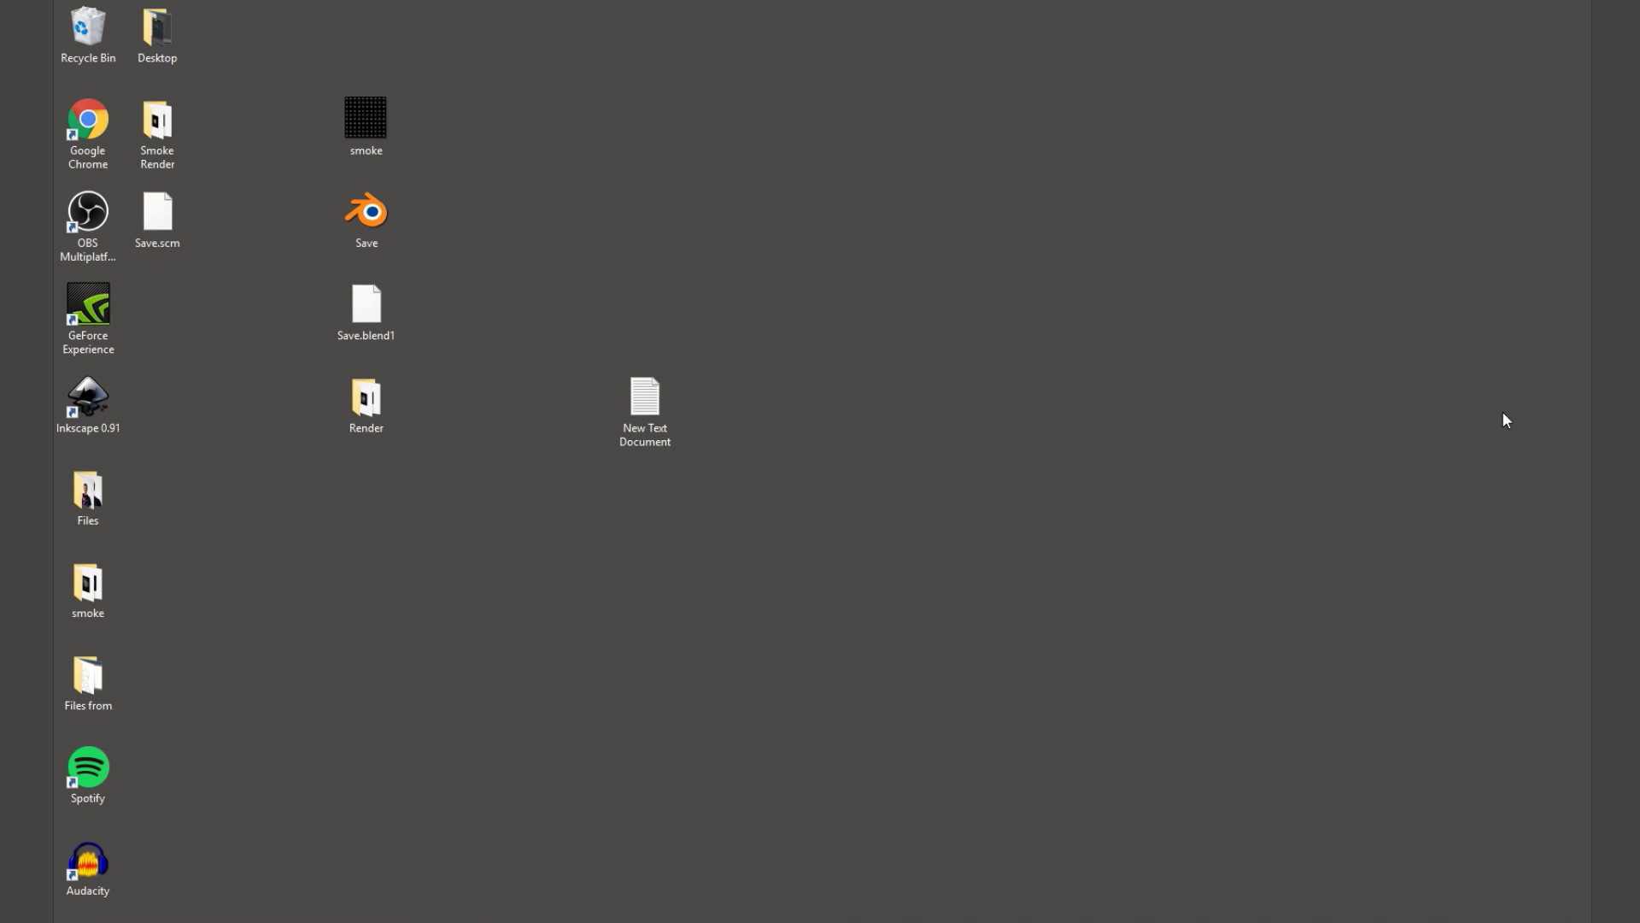
Switch to File Explorer and open the user's profile folder inside Users on Local Disk (C:)
left_click_drag(1639, 247, 1118, 241)
left_click(1315, 239)
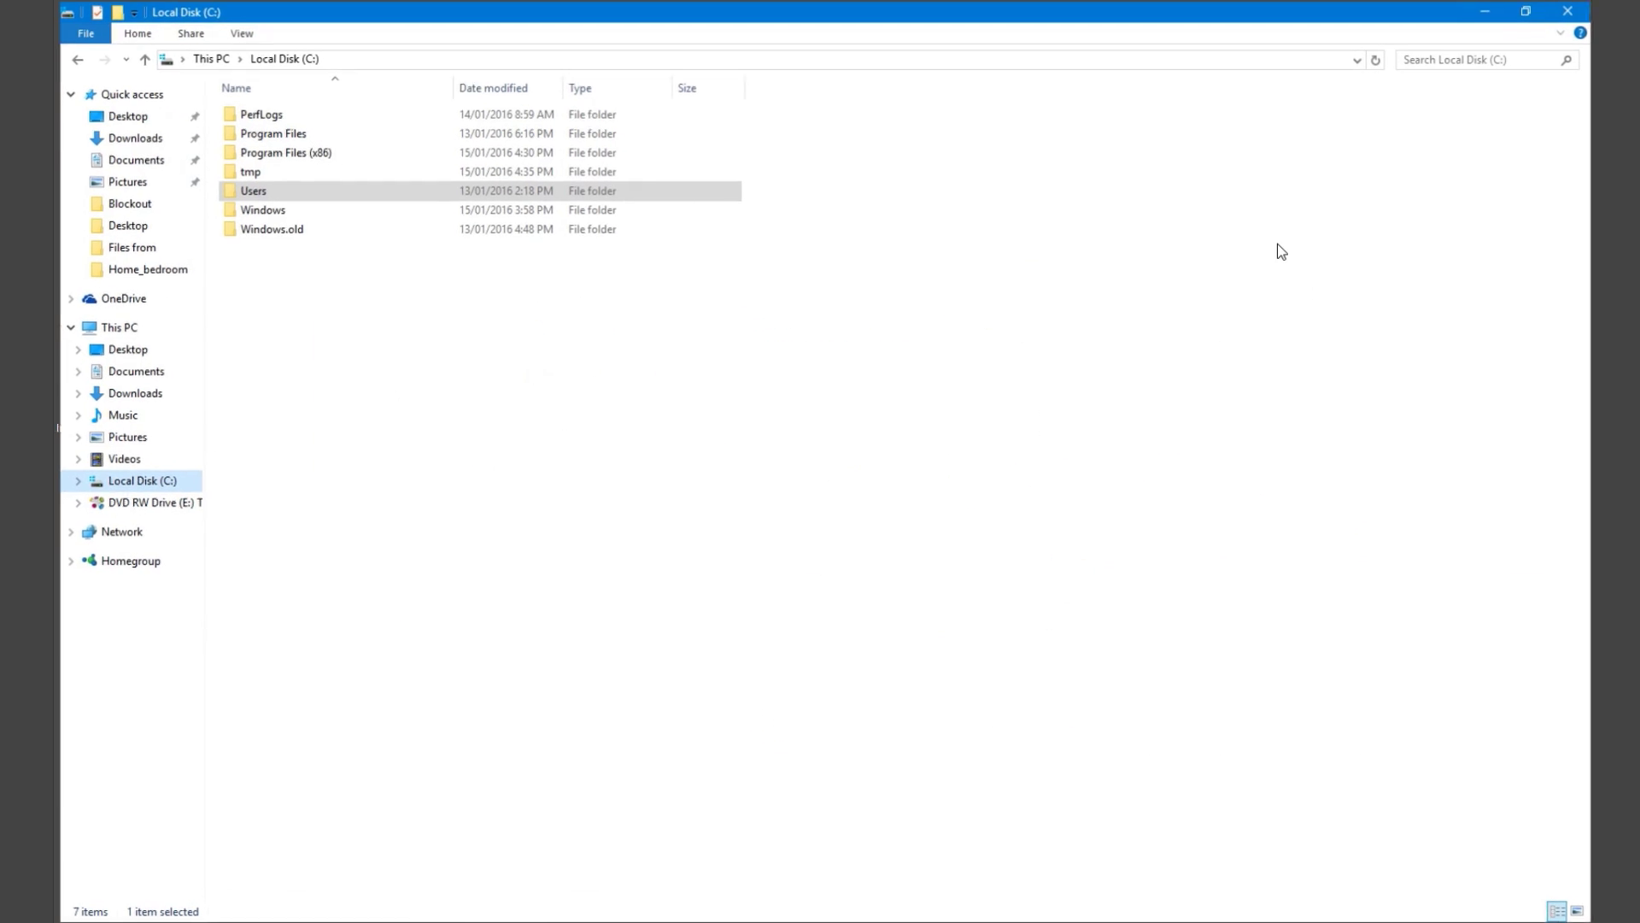
left_click(368, 190)
double_click(366, 190)
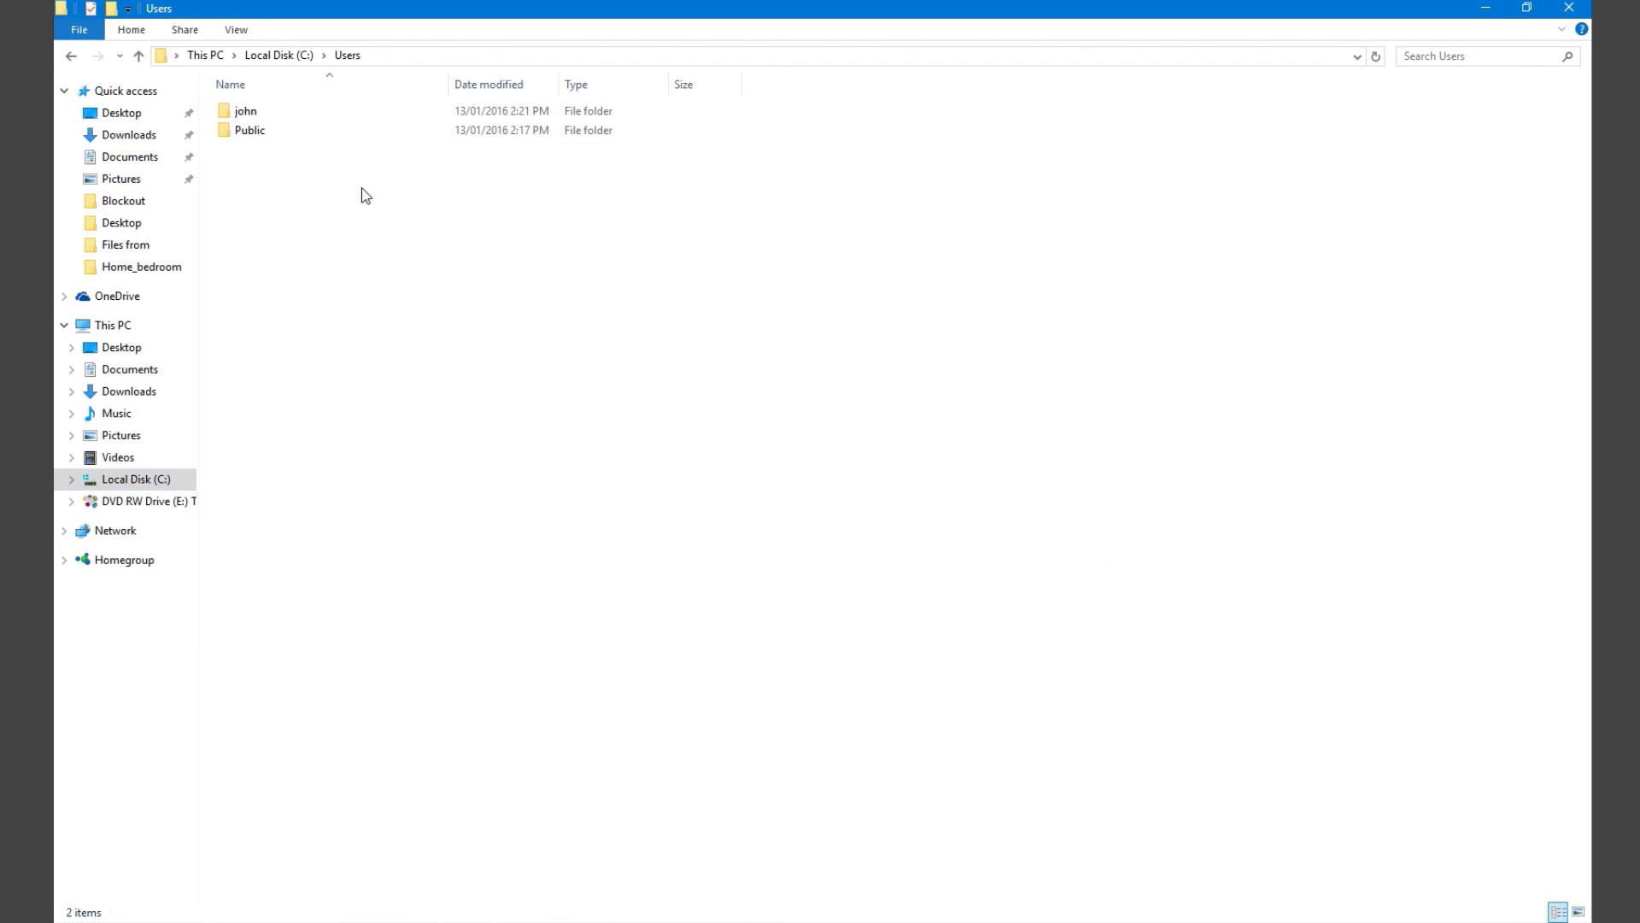
left_click(323, 113)
double_click(319, 106)
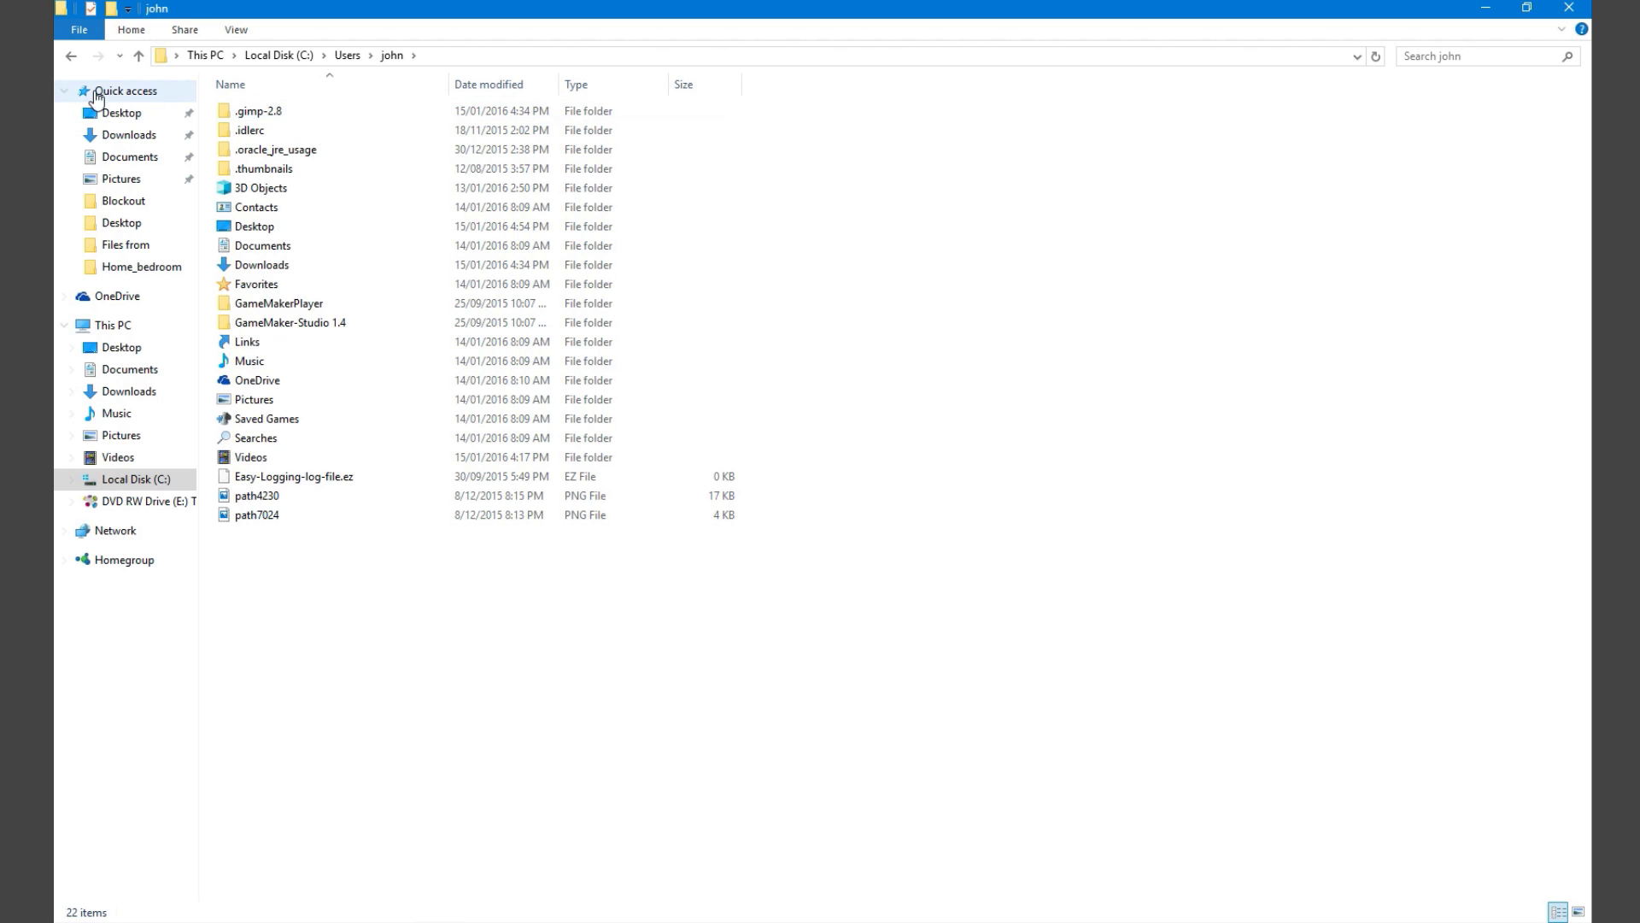
left_click(71, 55)
double_click(342, 114)
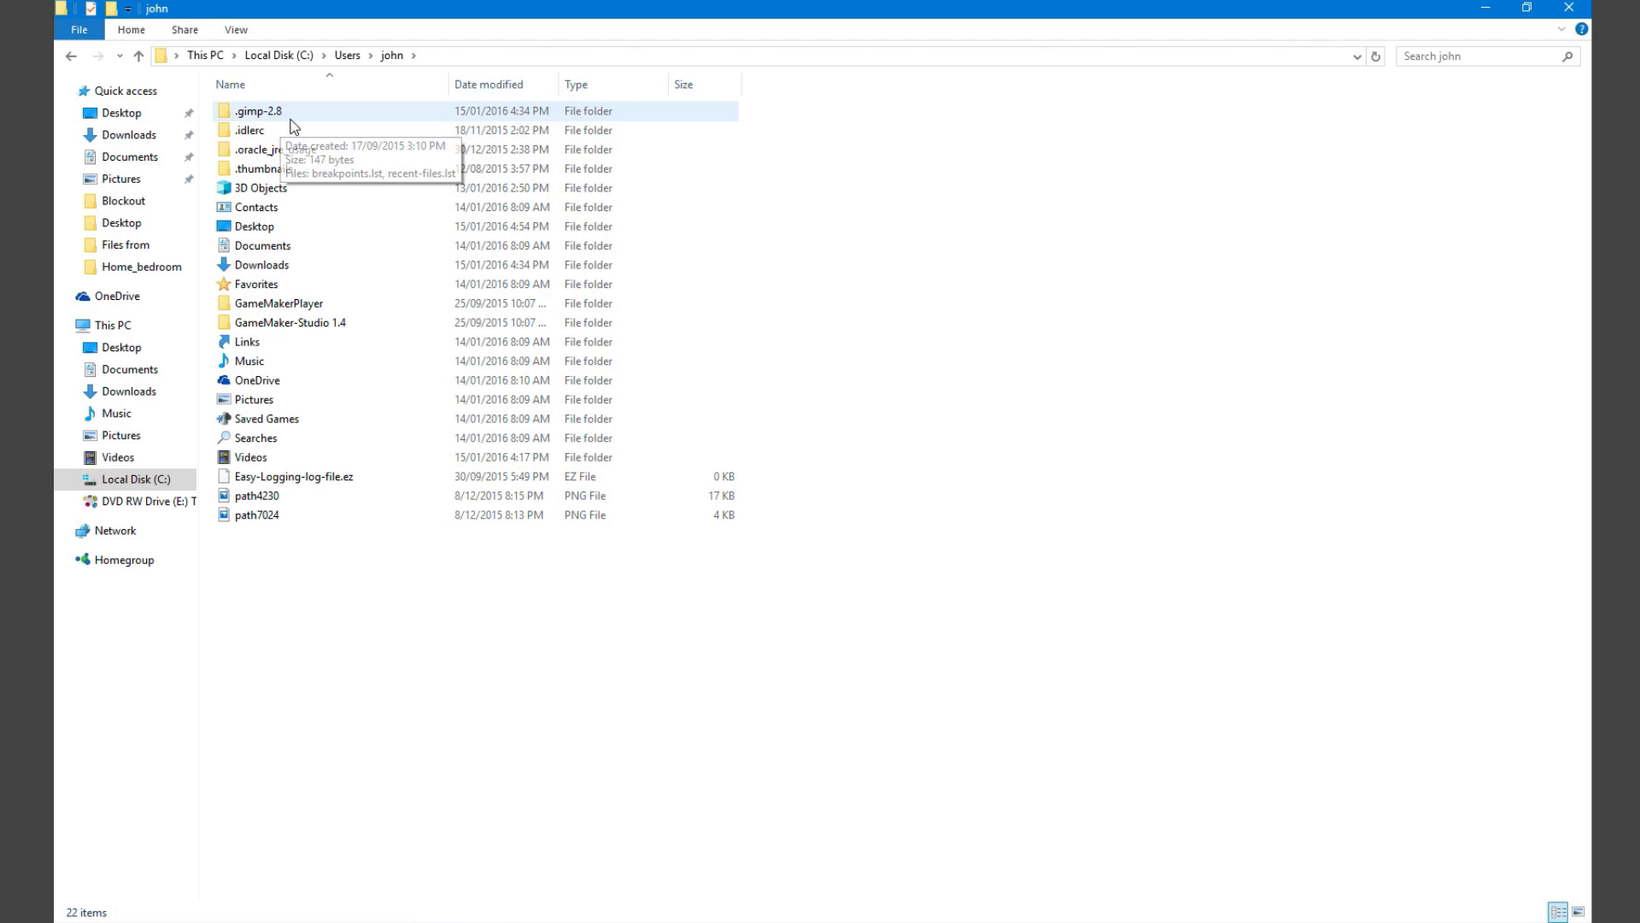
Open the plug-ins folder inside .gimp-2.8 and check it for the Save.scm script
left_click(289, 119)
double_click(290, 121)
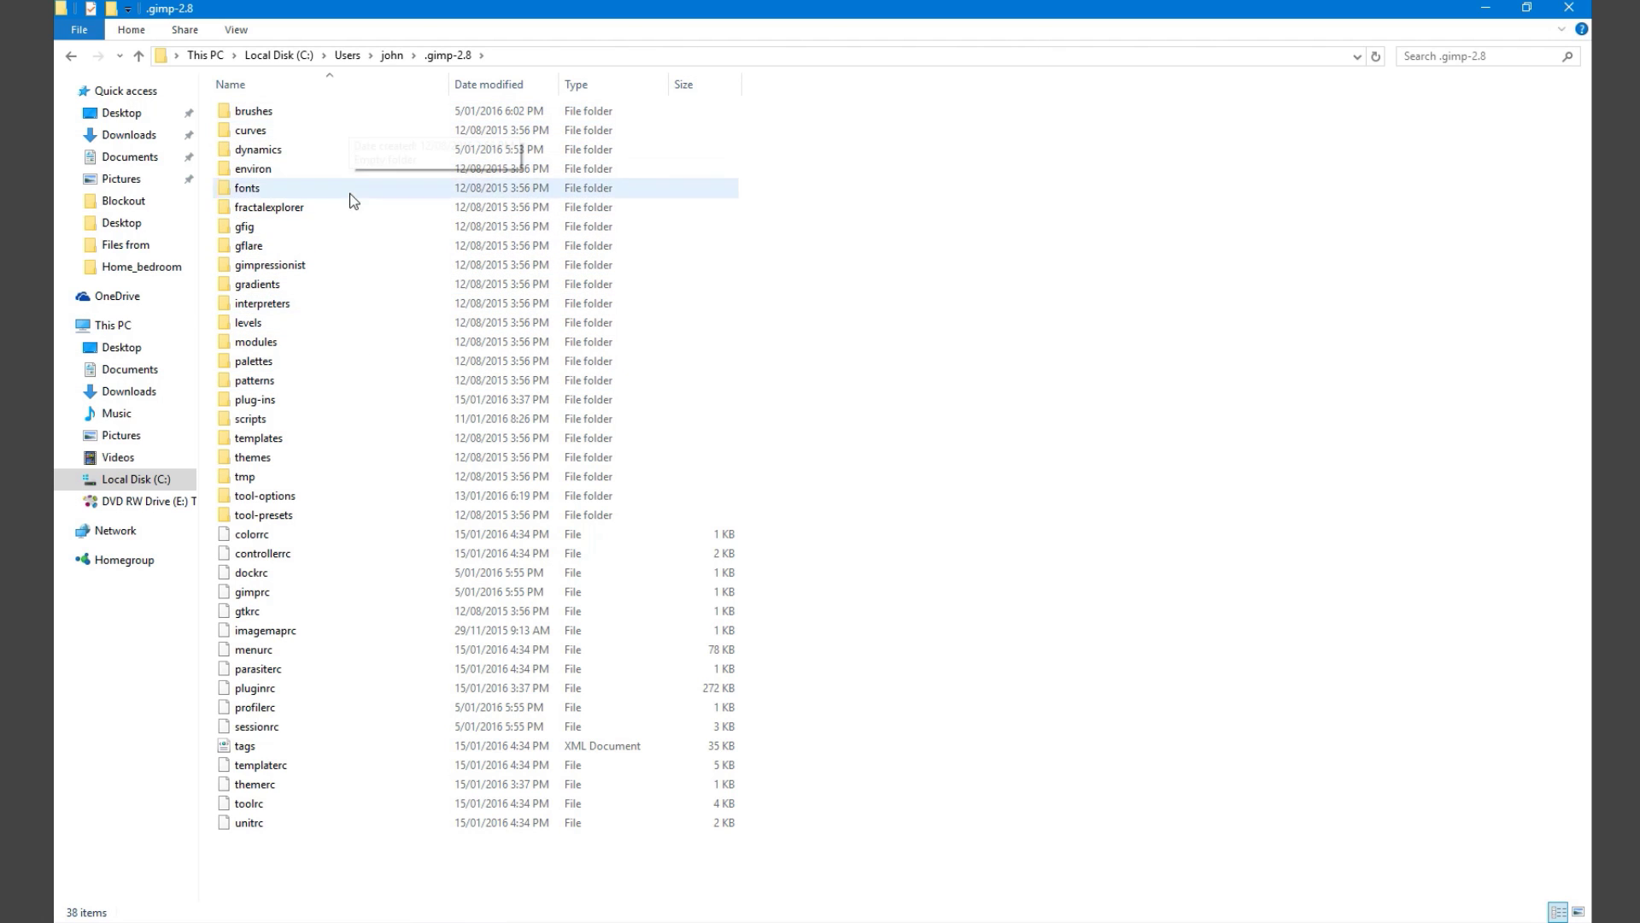
double_click(306, 403)
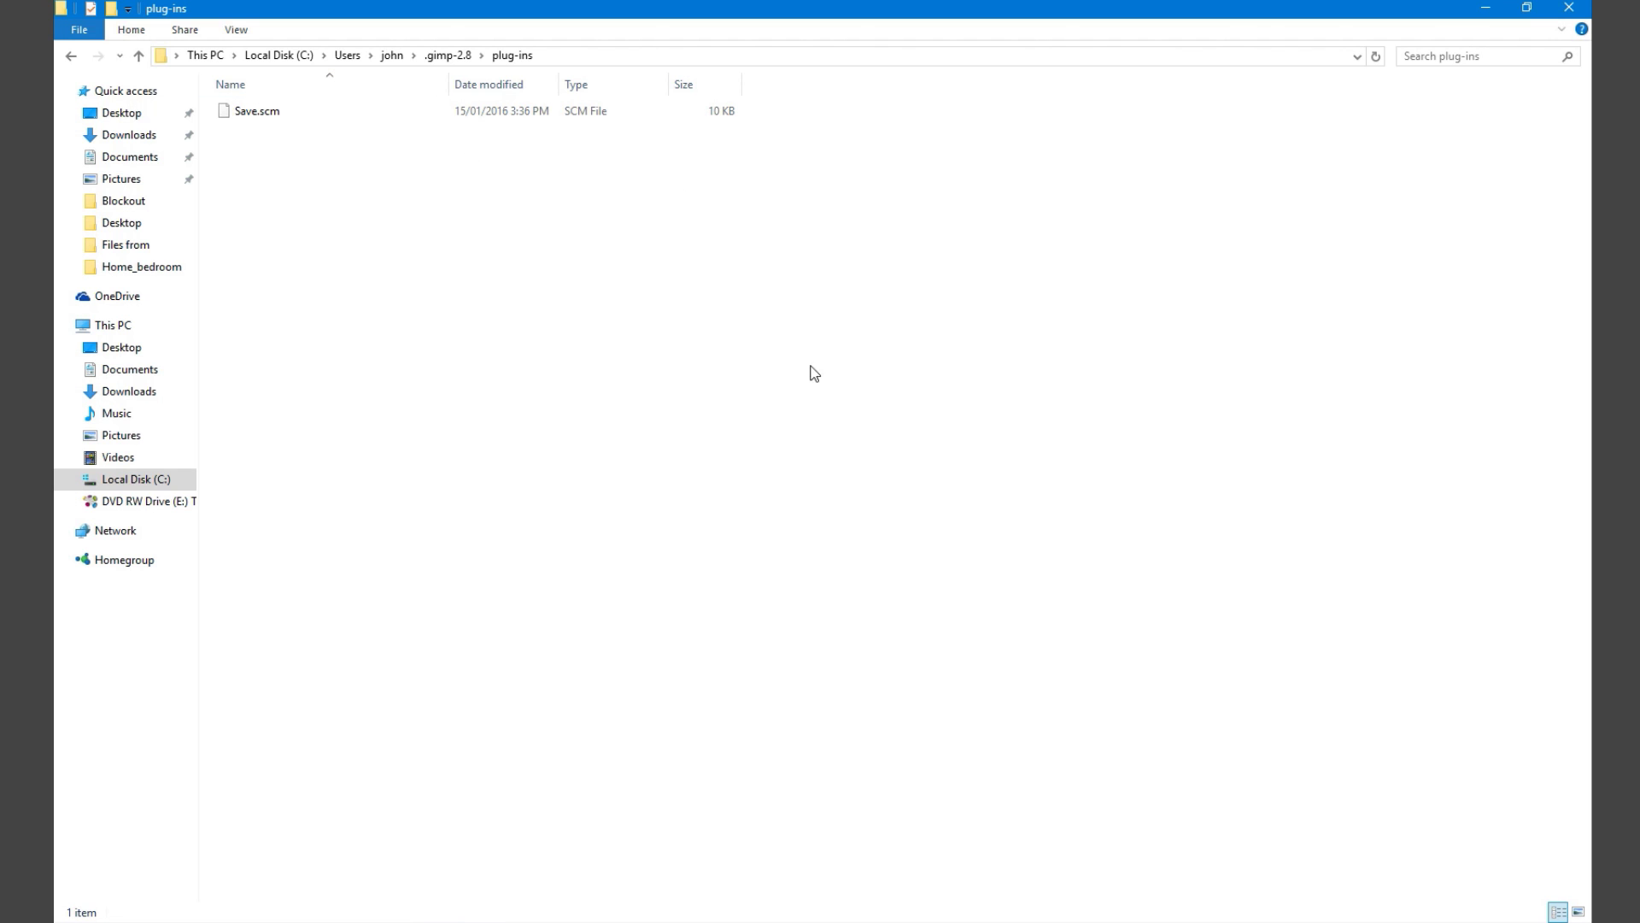
left_click_drag(838, 347, 366, 307)
left_click(284, 110)
left_click(606, 535)
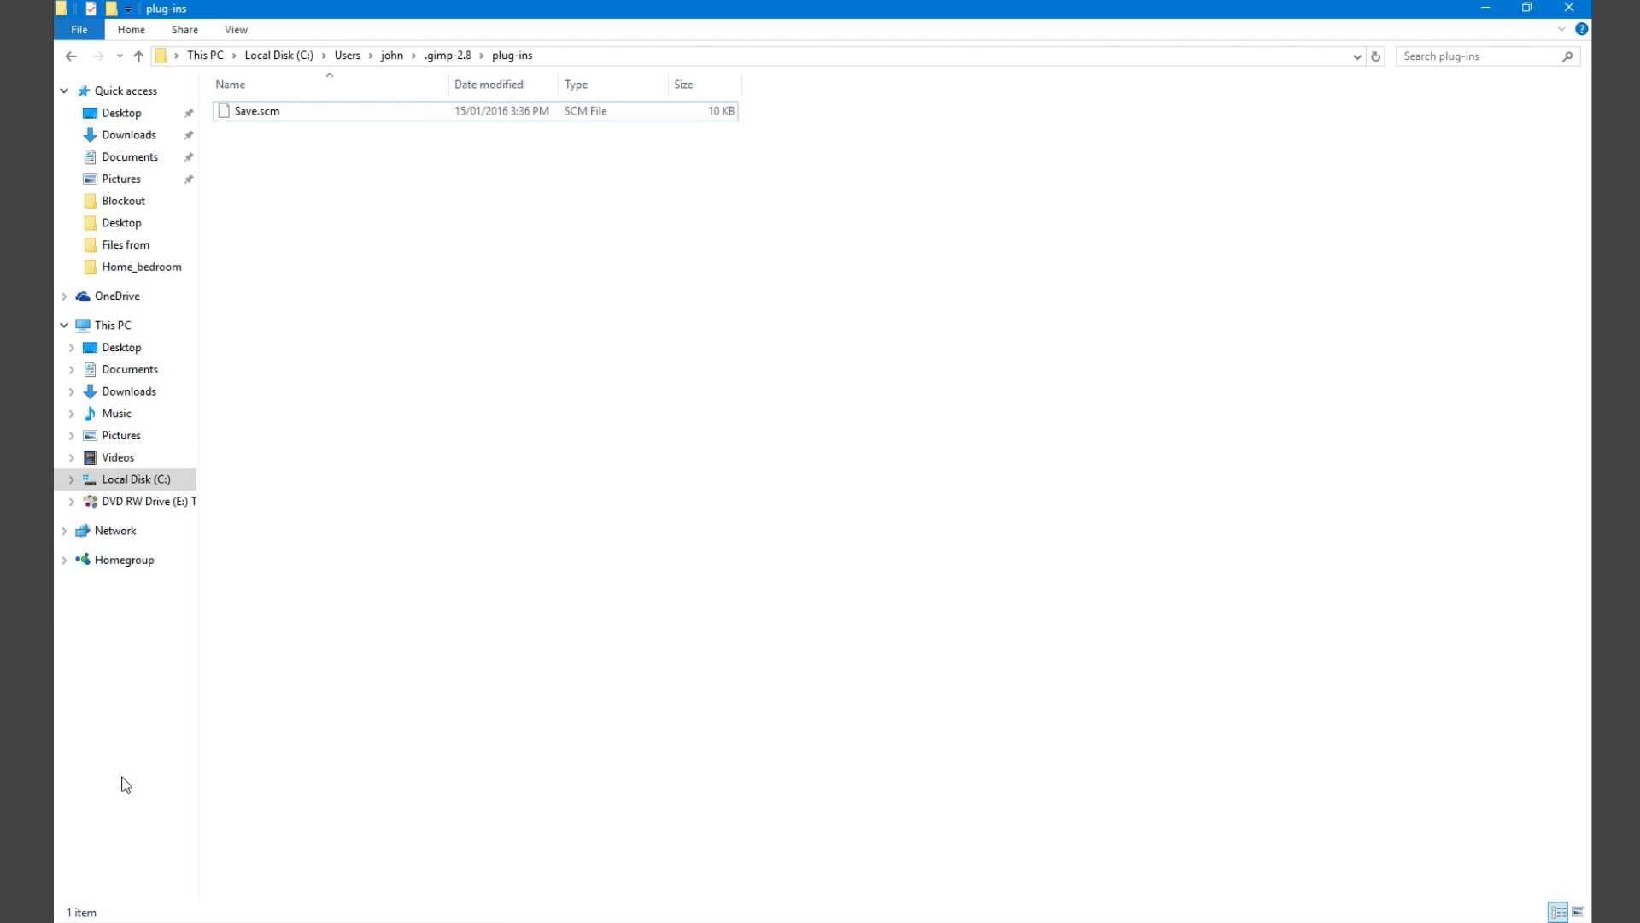
Open GIMP and look for the SecondLife entry among the Script-Fu commands
key("super")
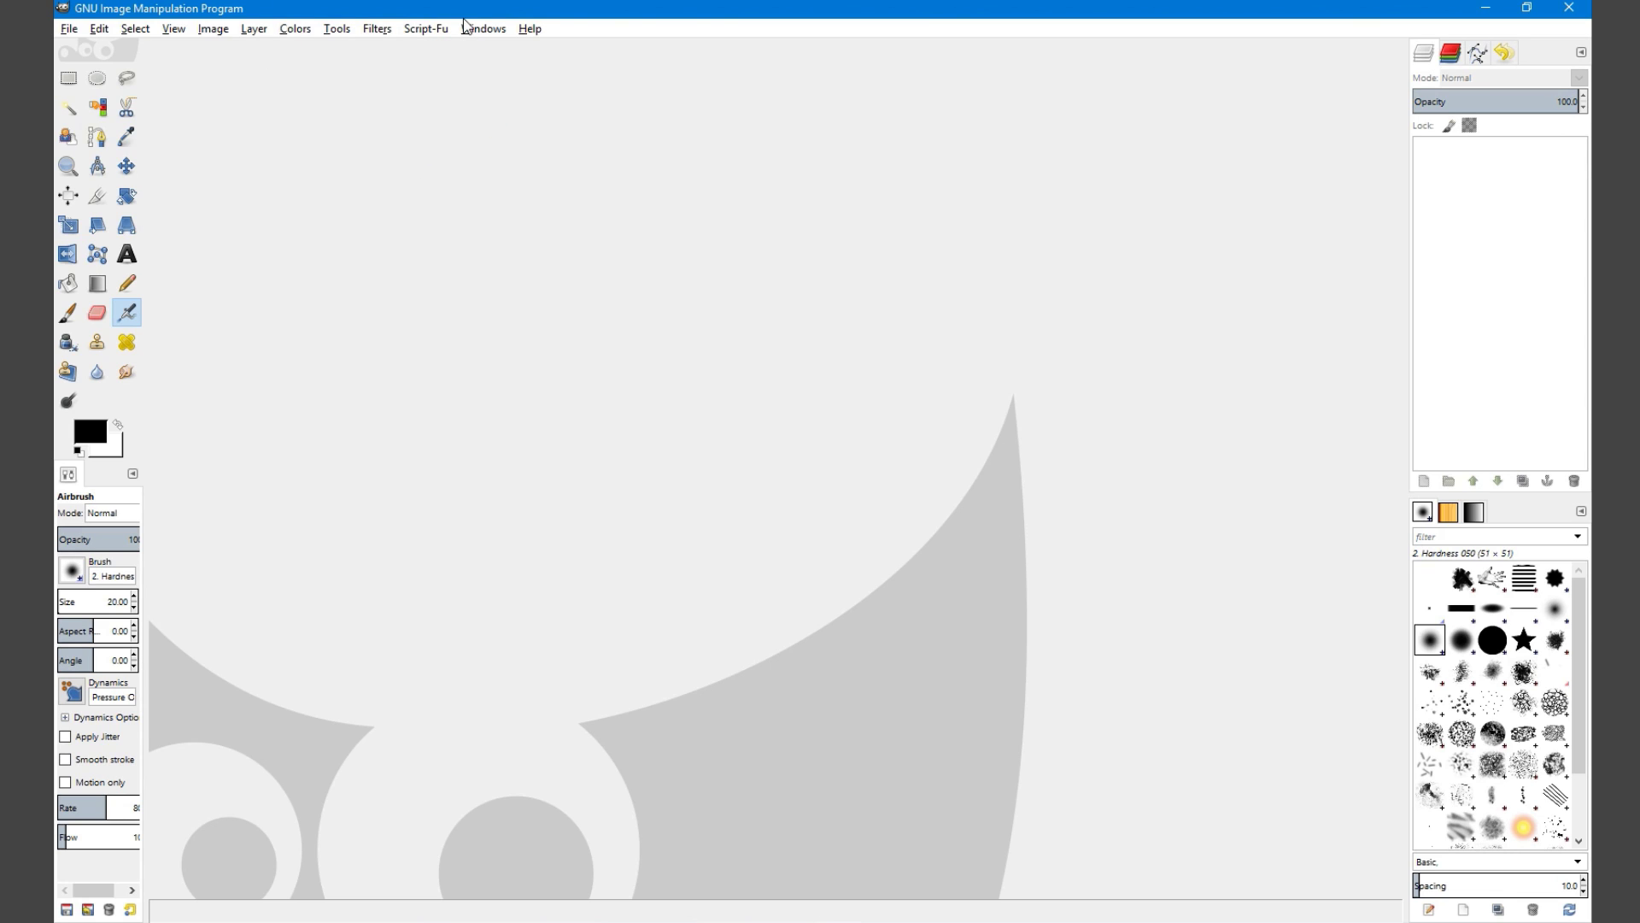
left_click(429, 32)
left_click(403, 28)
left_click(434, 34)
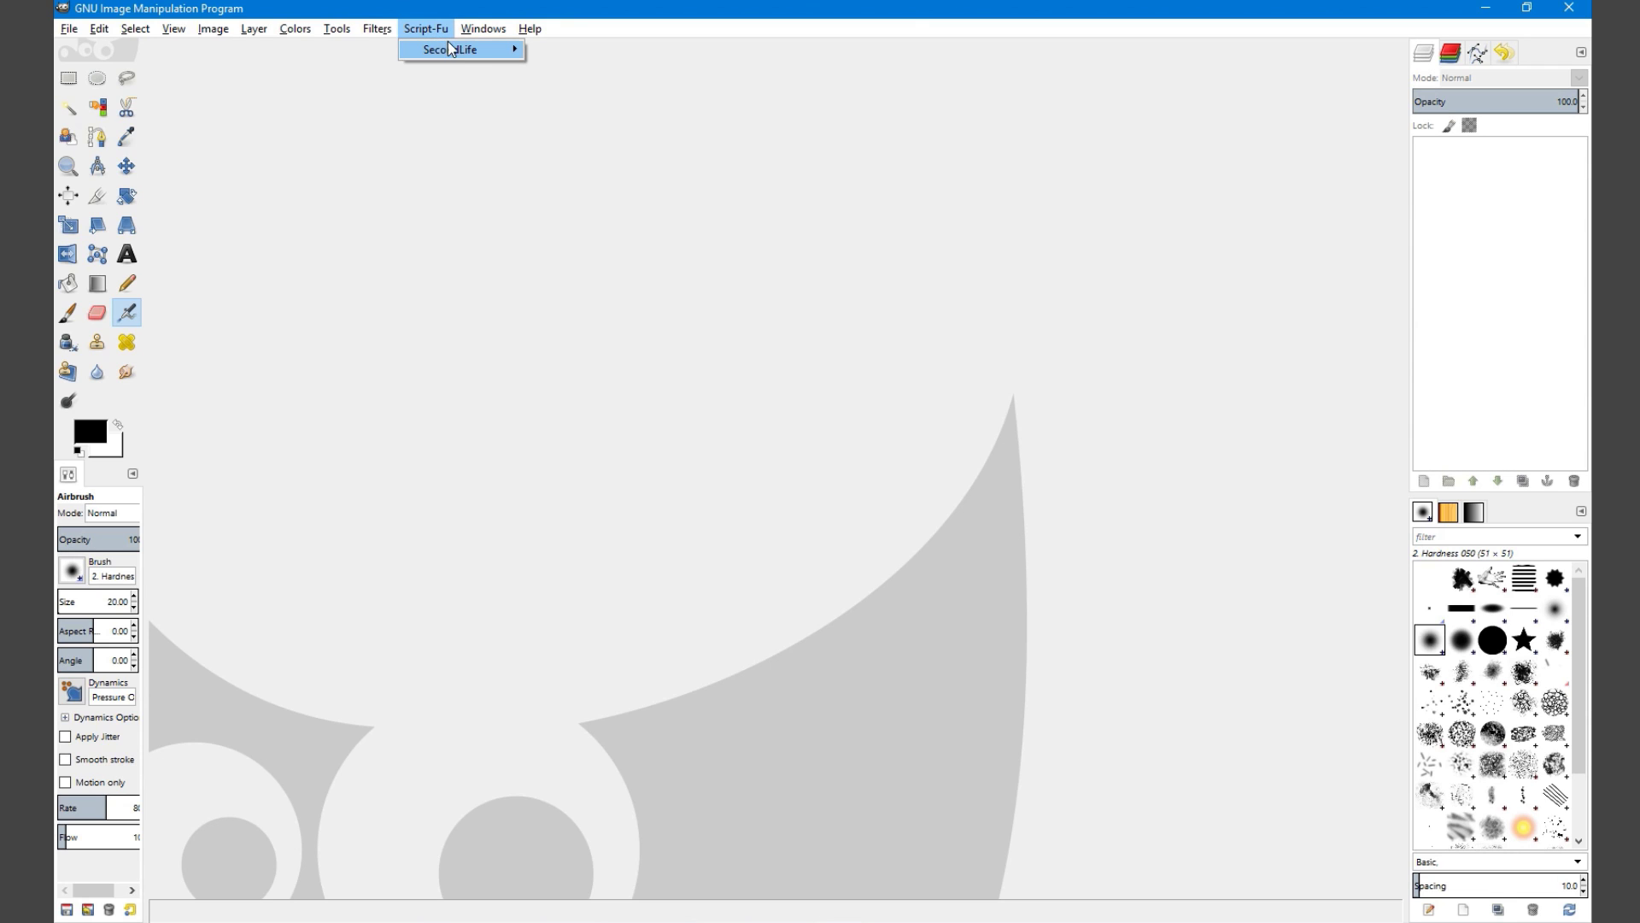
mouse_move(460, 49)
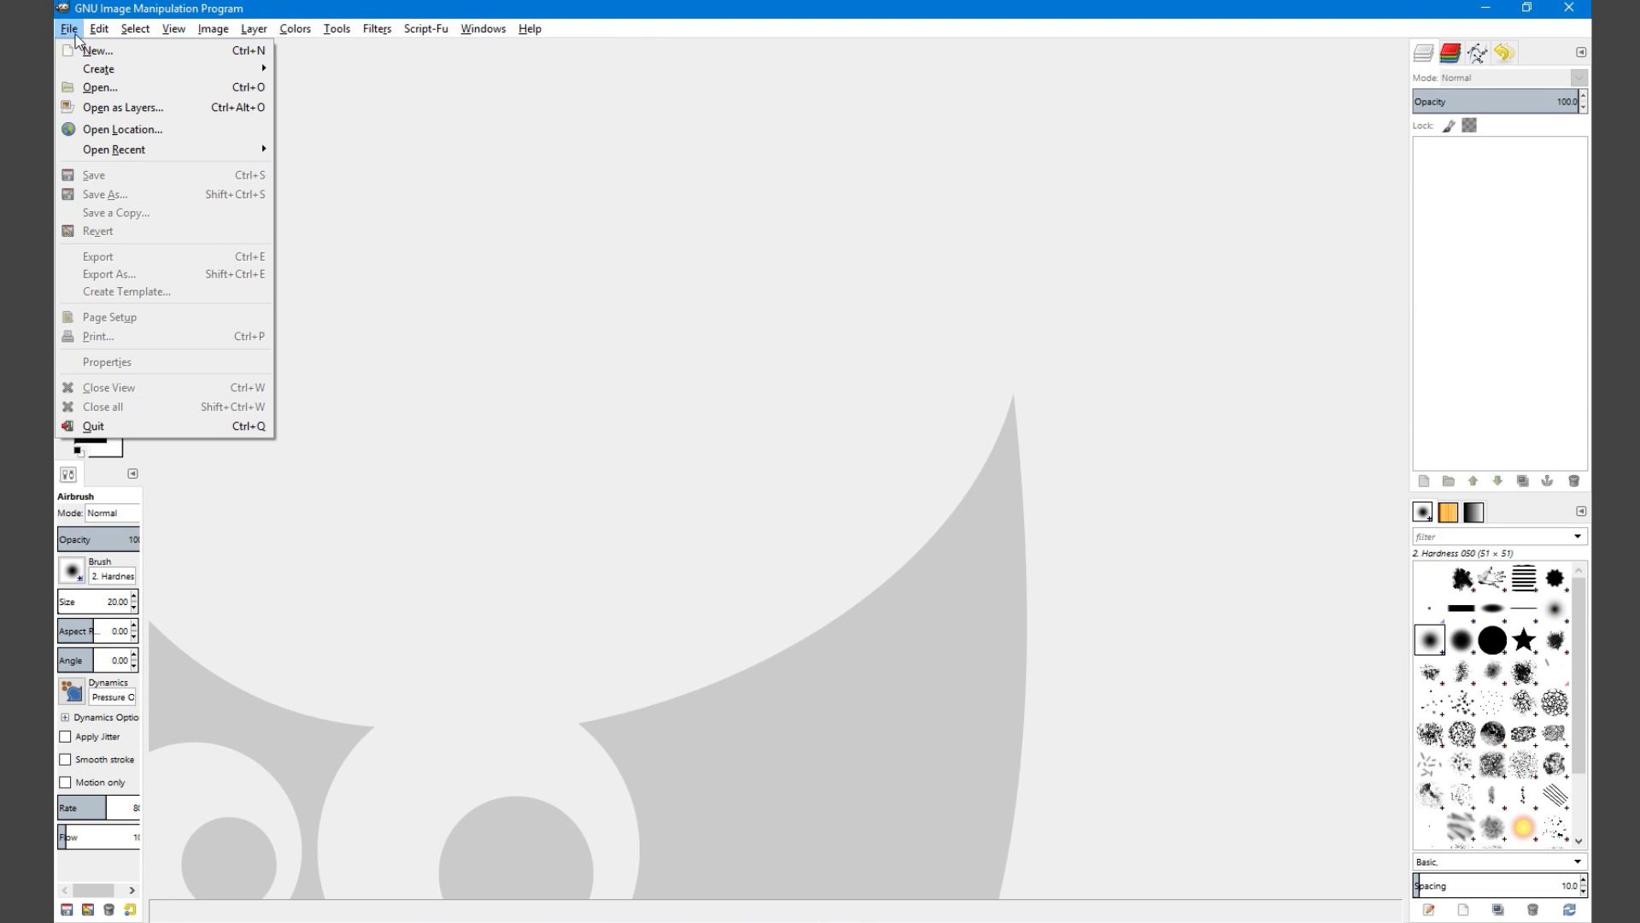
Open frames 0001.png to 0100.png from the desktop's Smoke Render/Rneder 2 folder as layers of one image
mouse_move(122, 21)
mouse_move(68, 28)
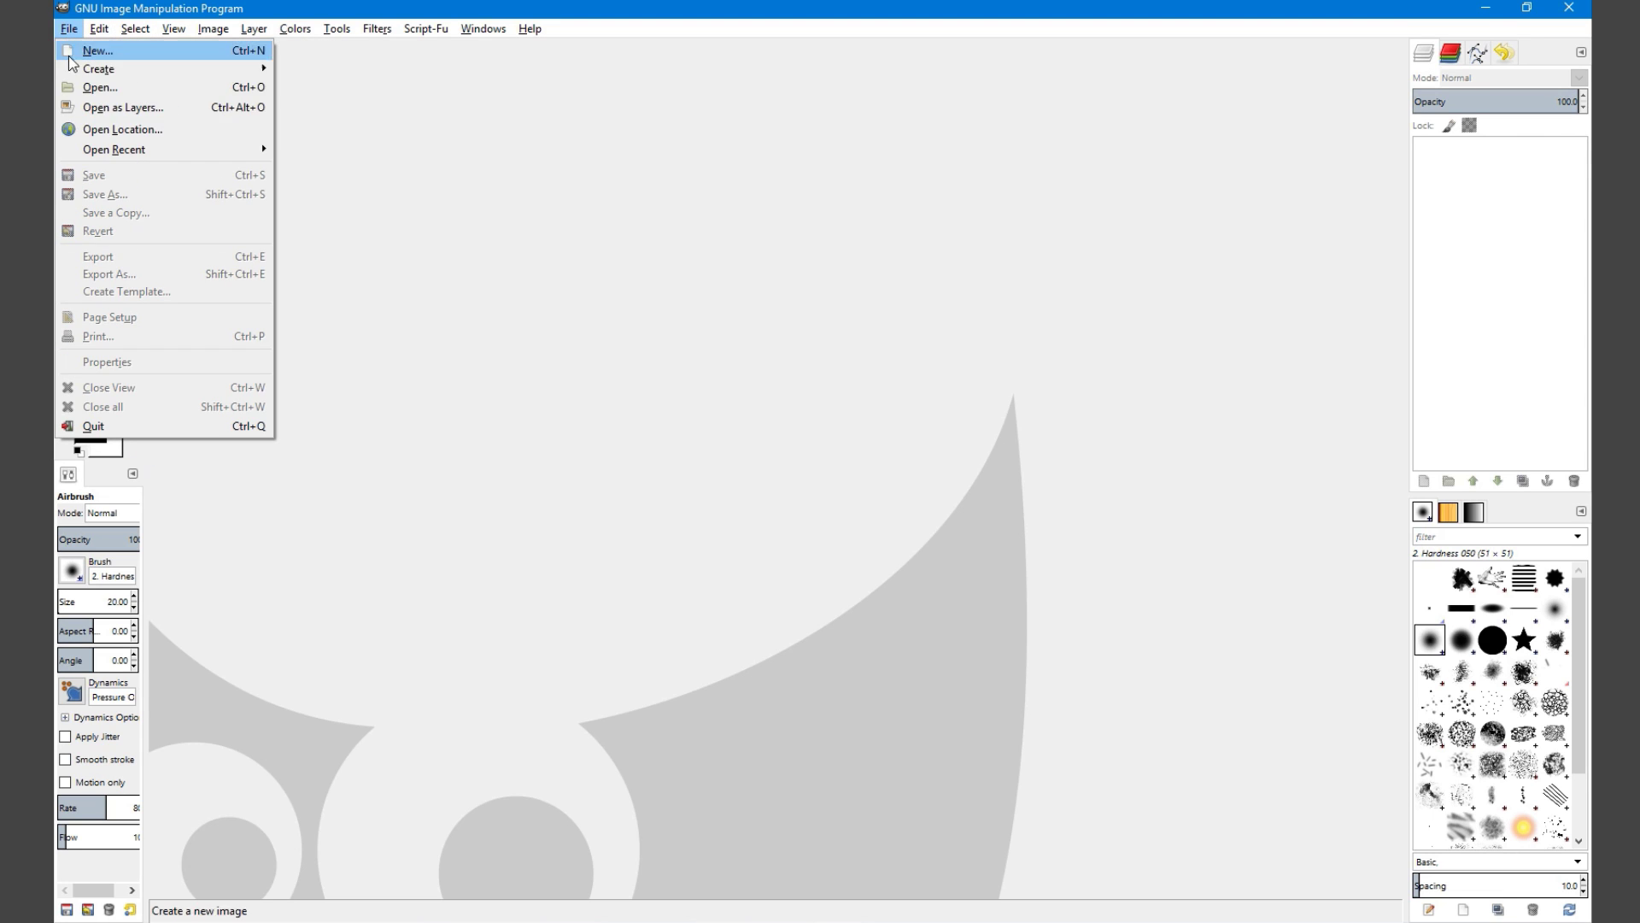
left_click(163, 115)
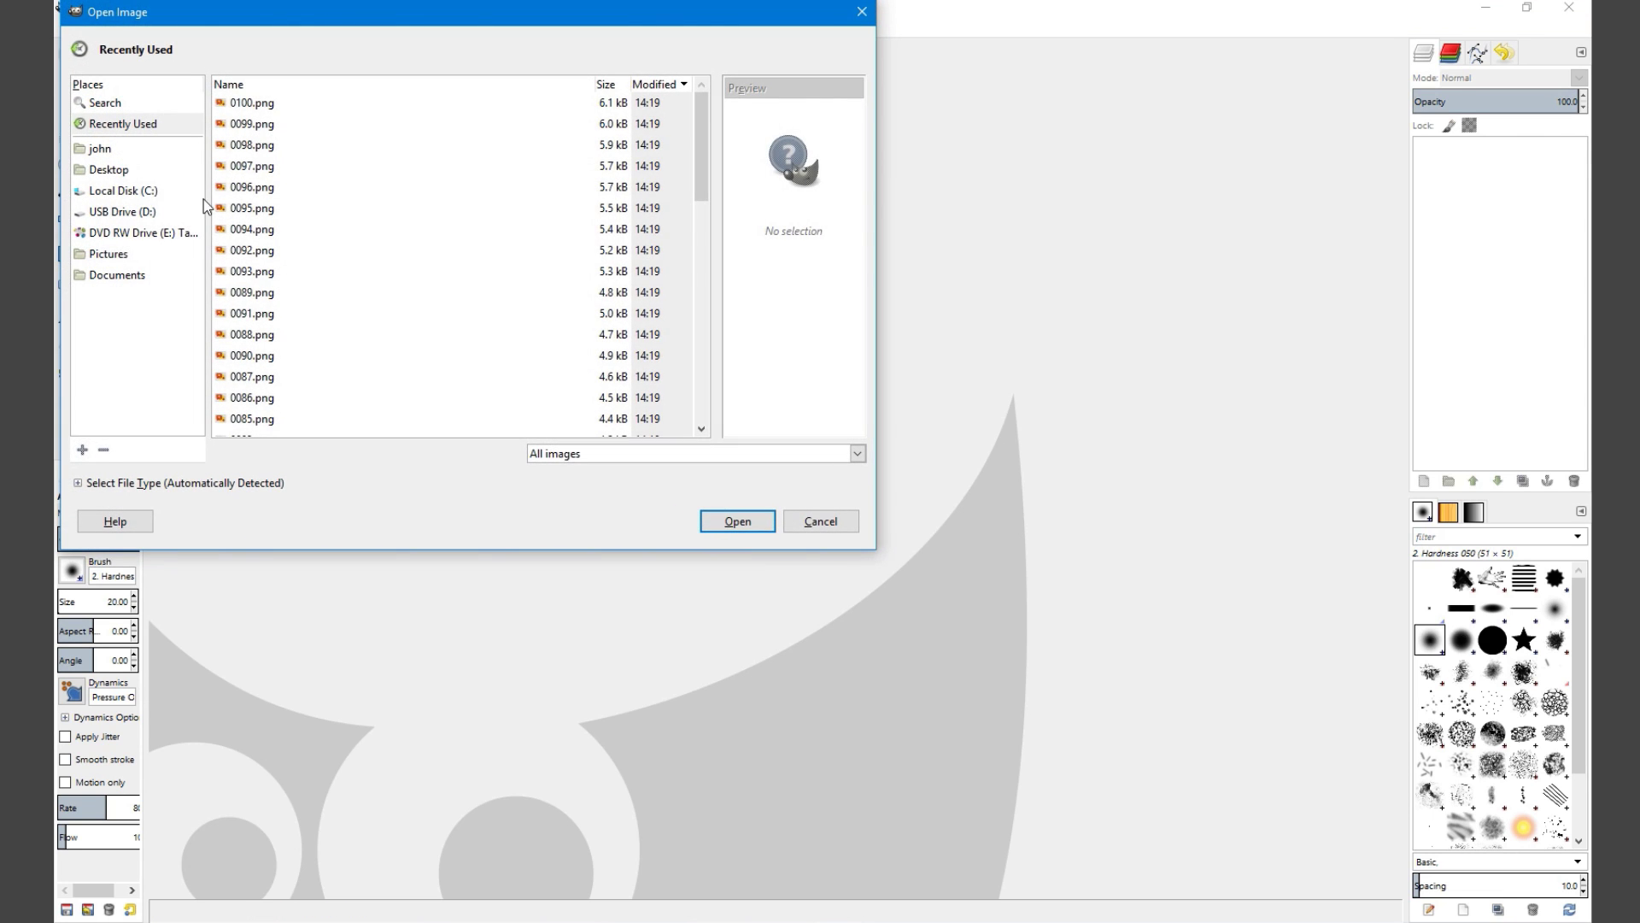
left_click(115, 168)
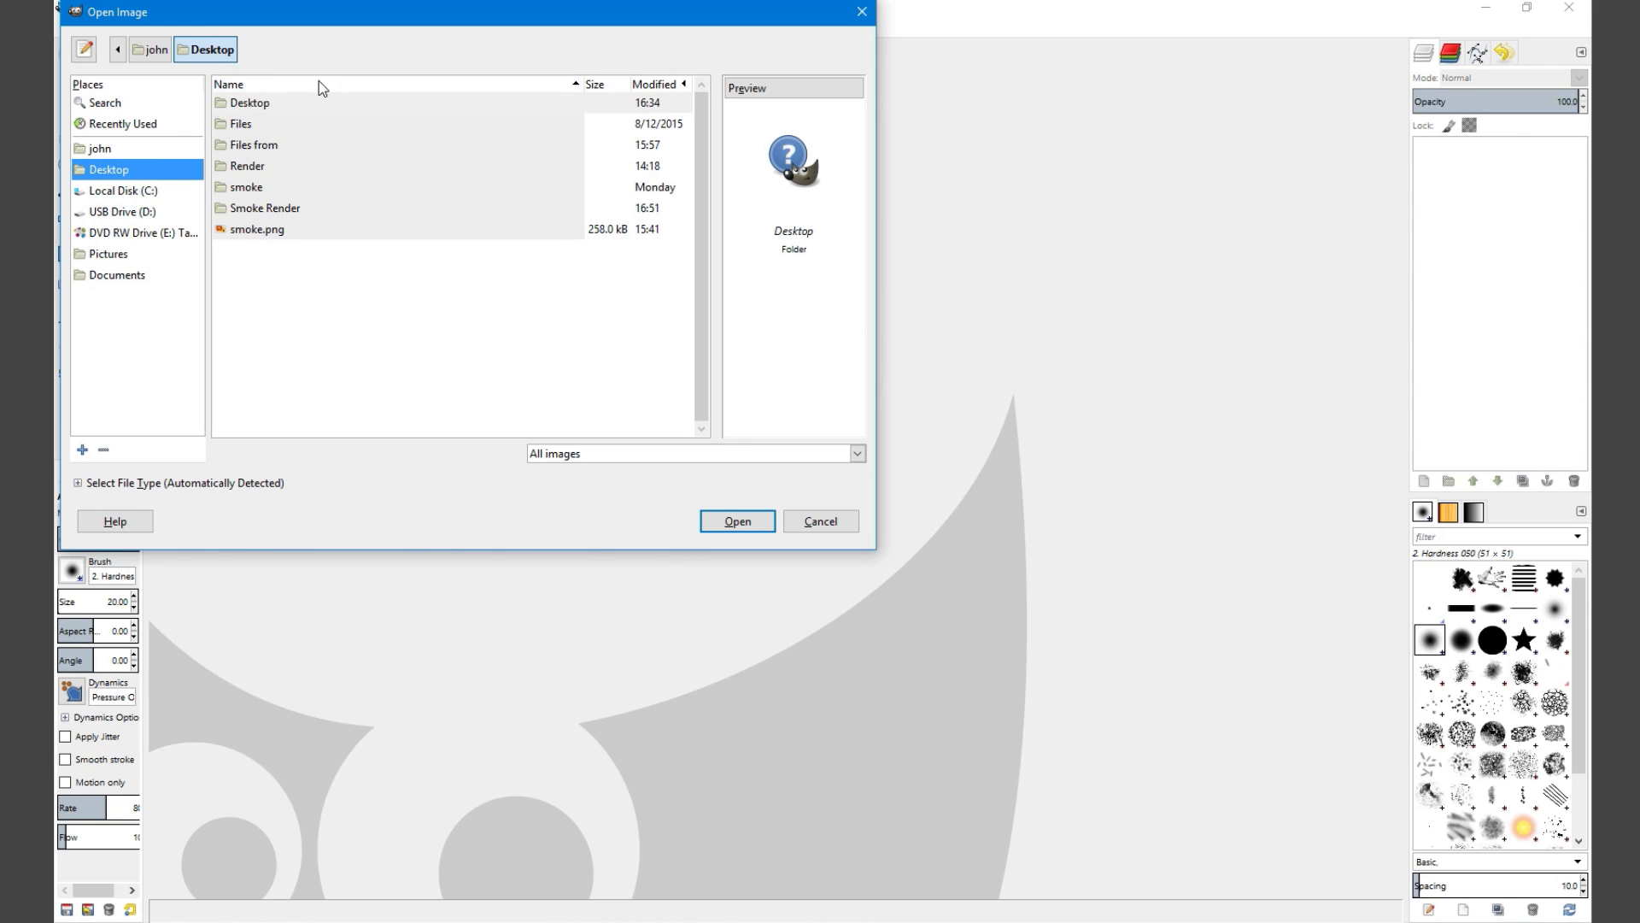
double_click(261, 208)
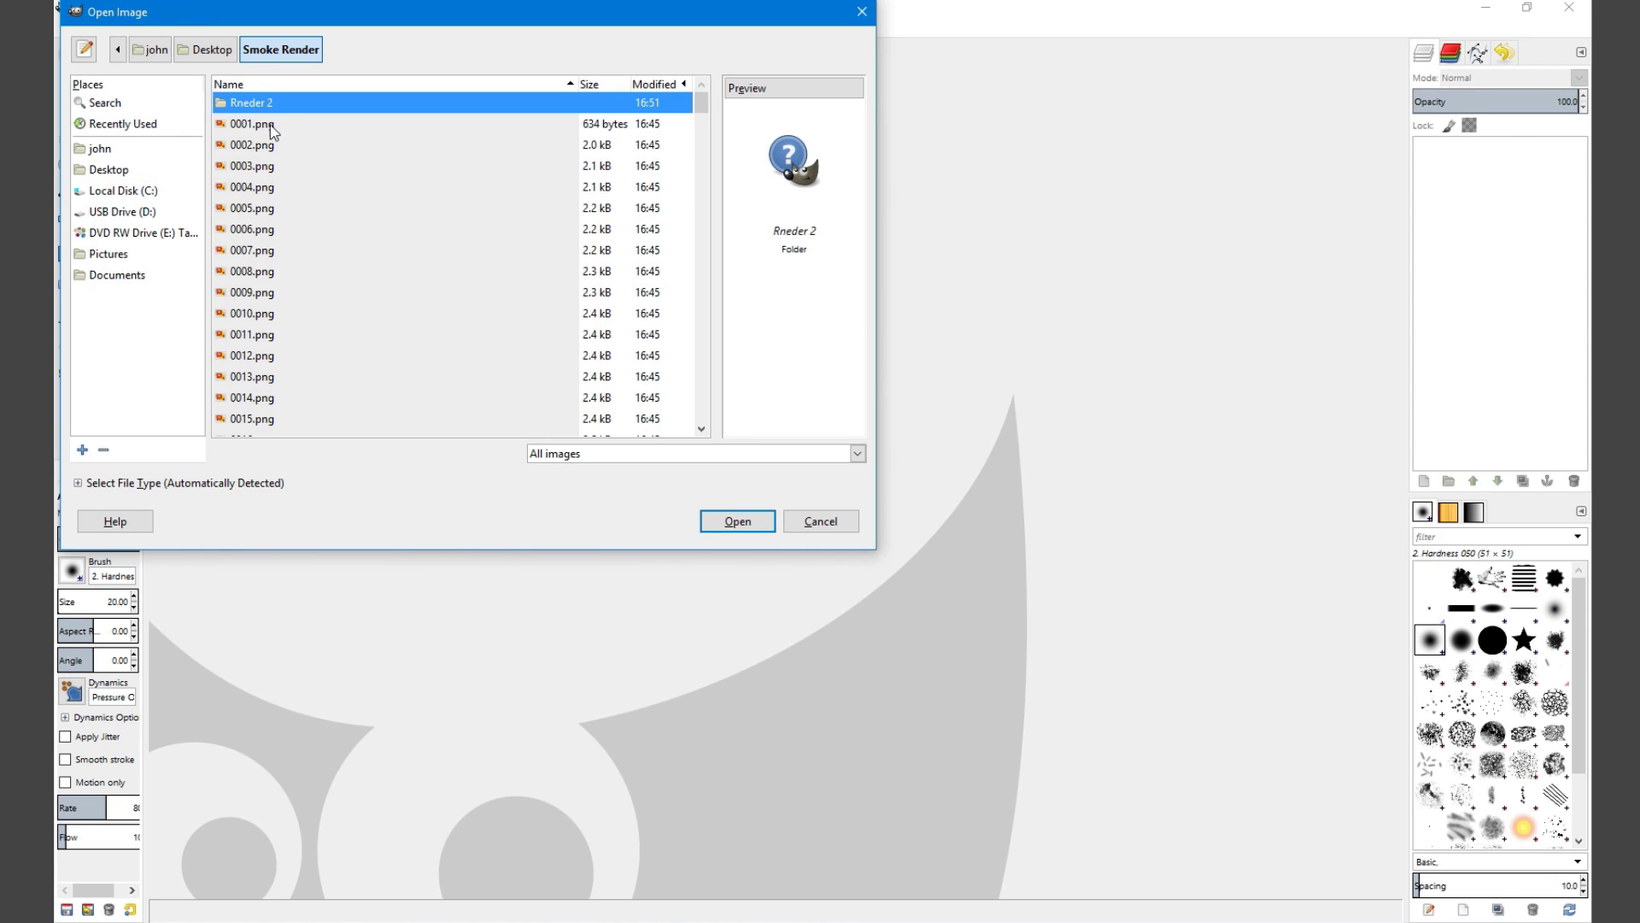
double_click(277, 109)
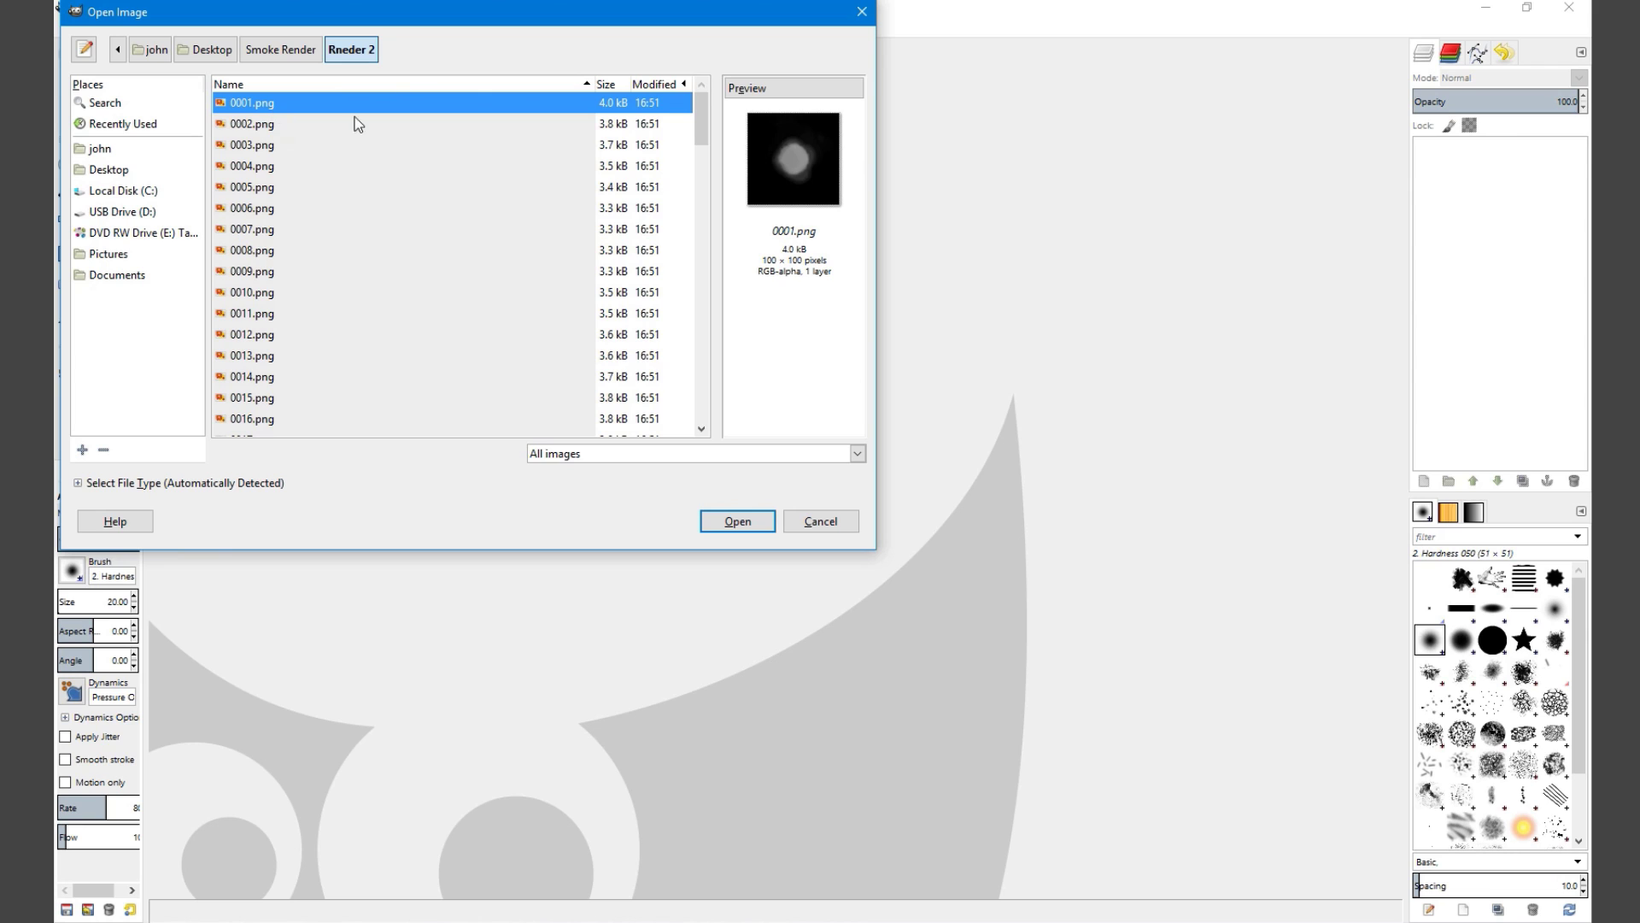
left_click_drag(702, 141, 648, 374)
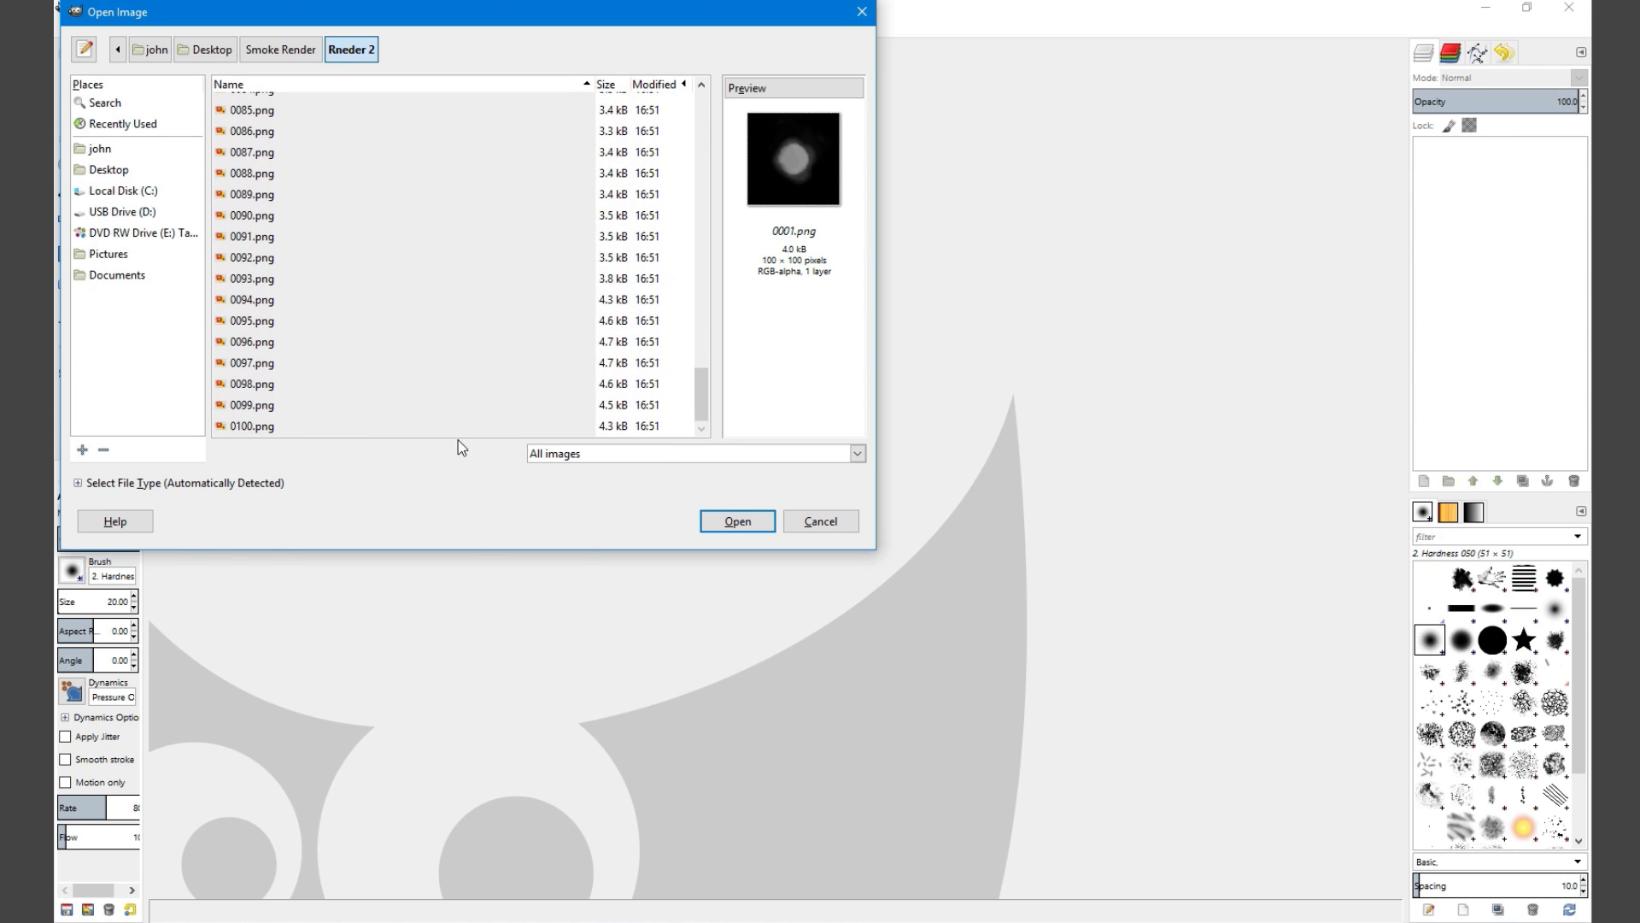
left_click(368, 432, "shift")
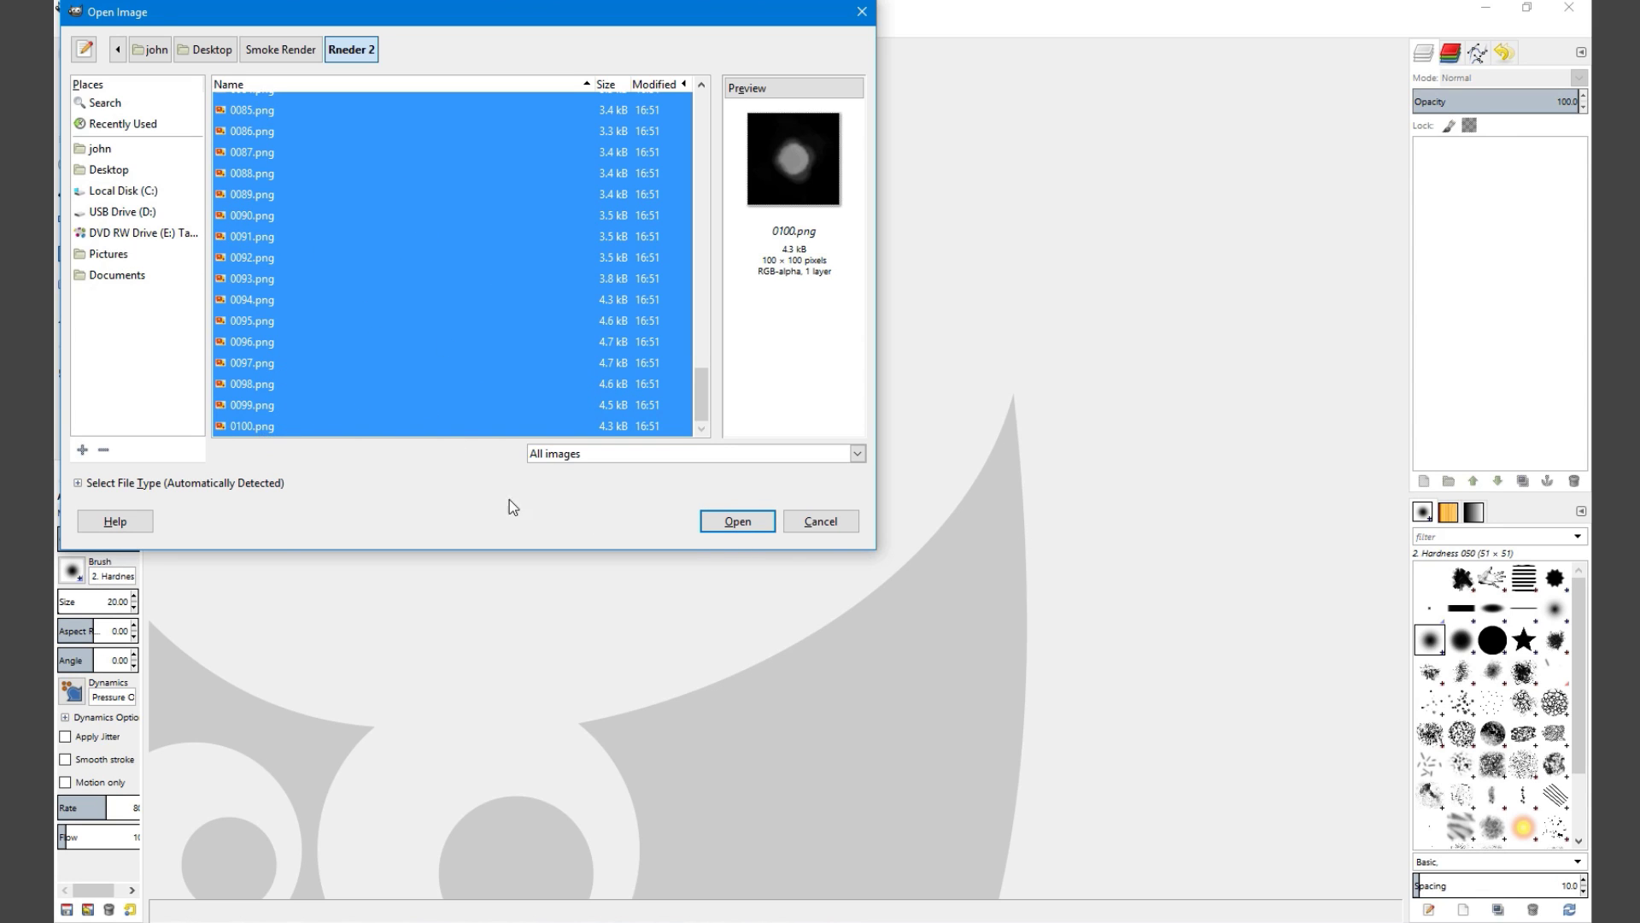
left_click(749, 525)
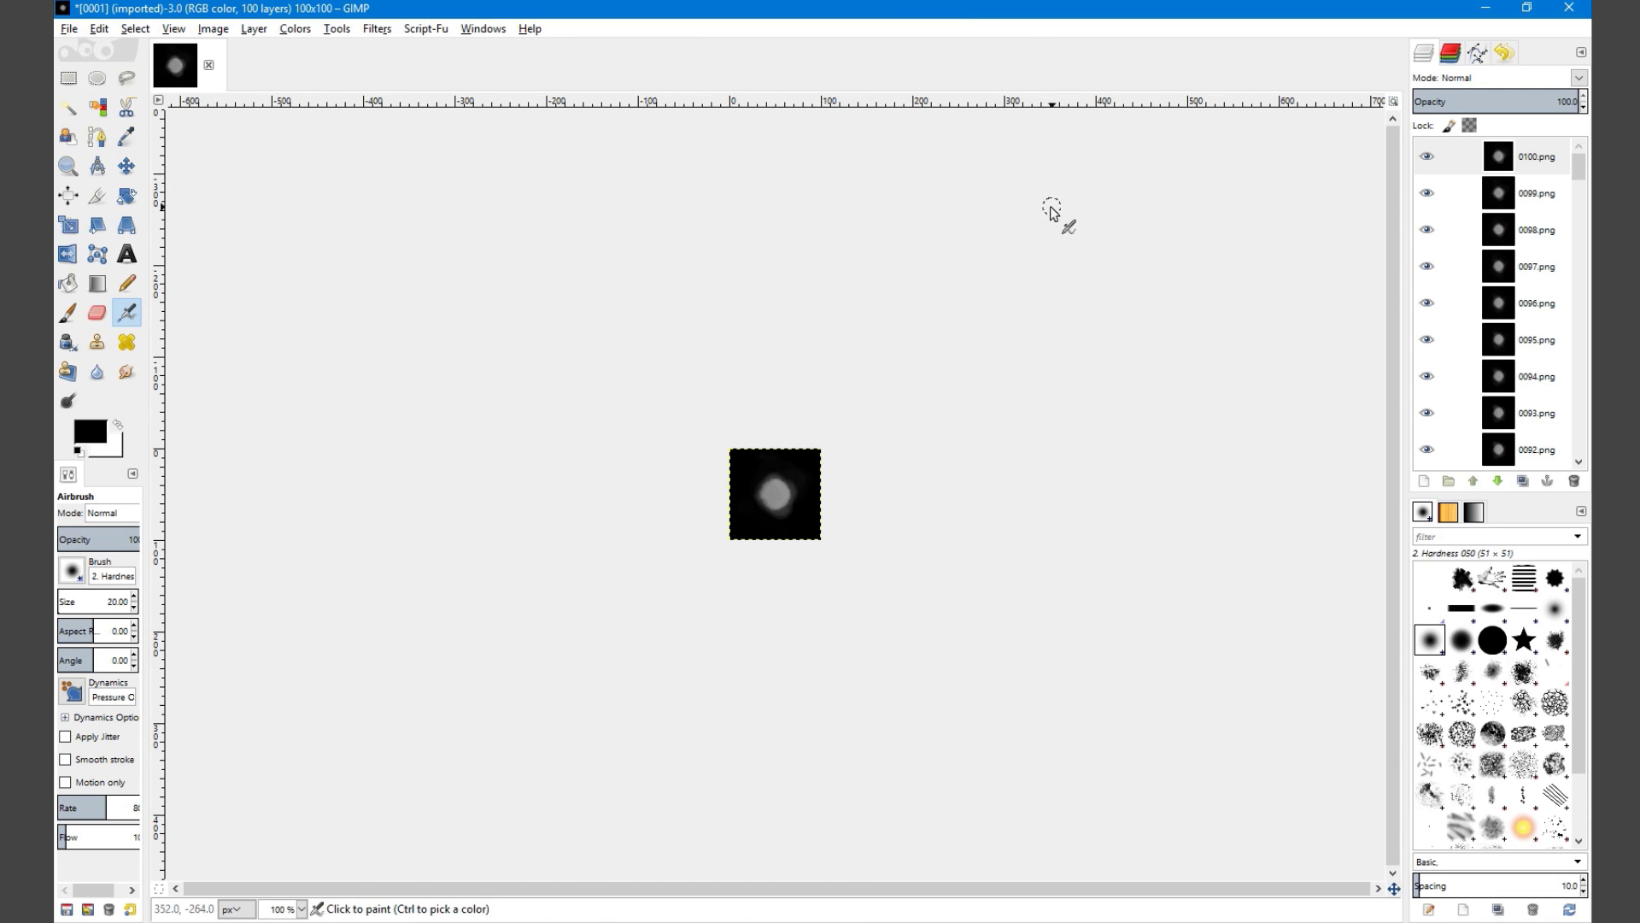
Run the SecondLife Frames to texture script with 10 horizontal and 10 vertical frames and LSL script generation turned off
left_click(425, 29)
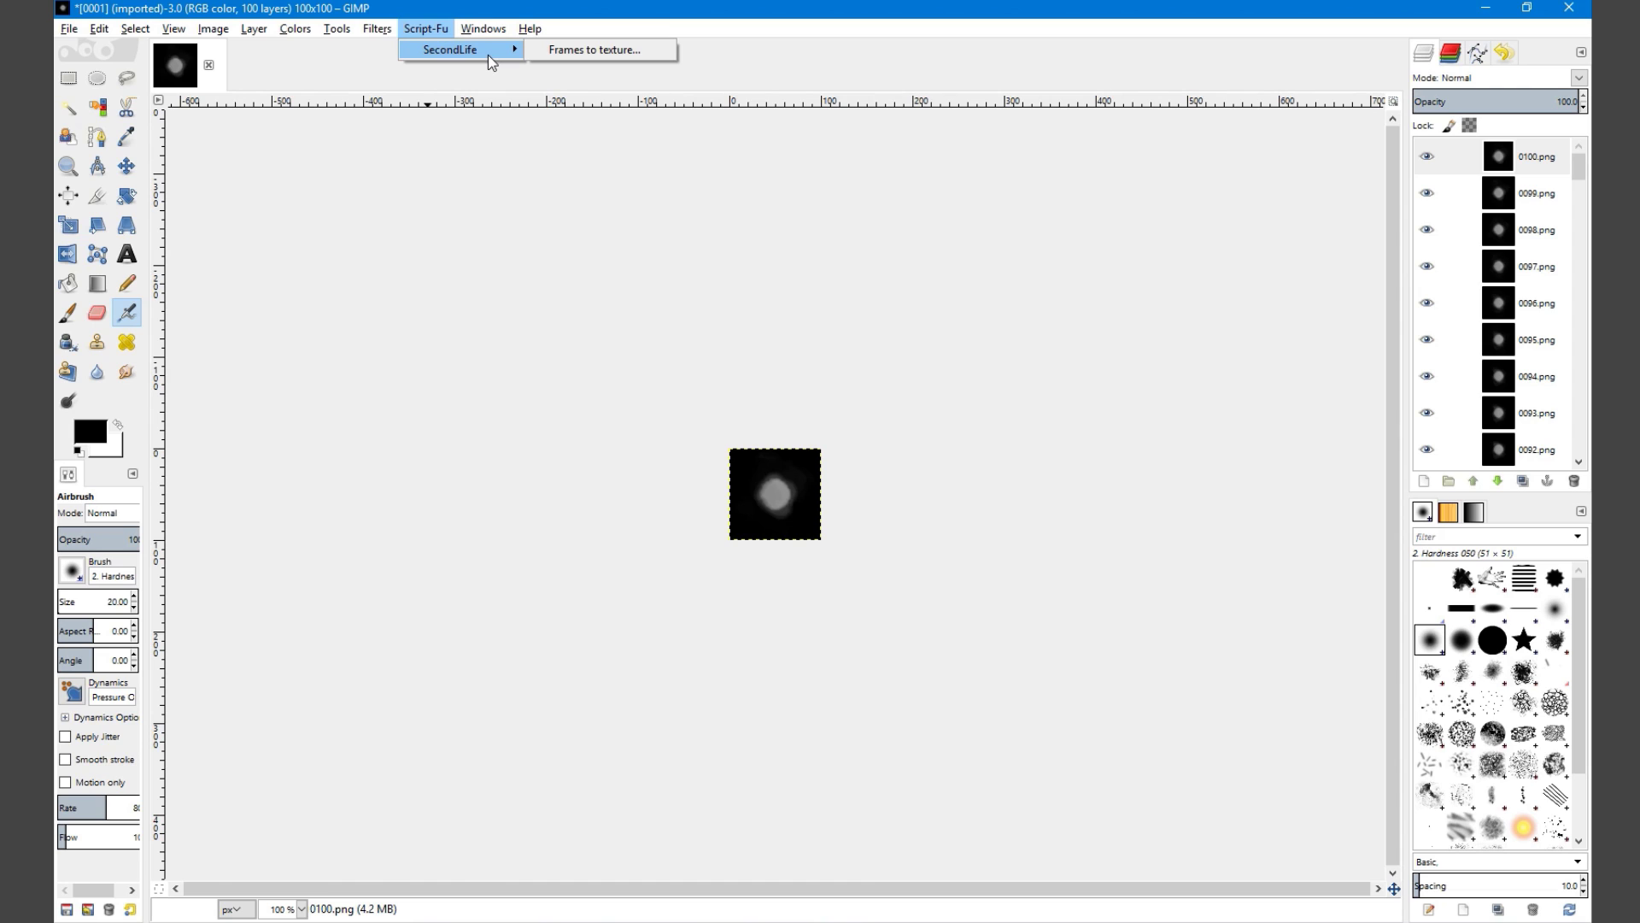
left_click(602, 50)
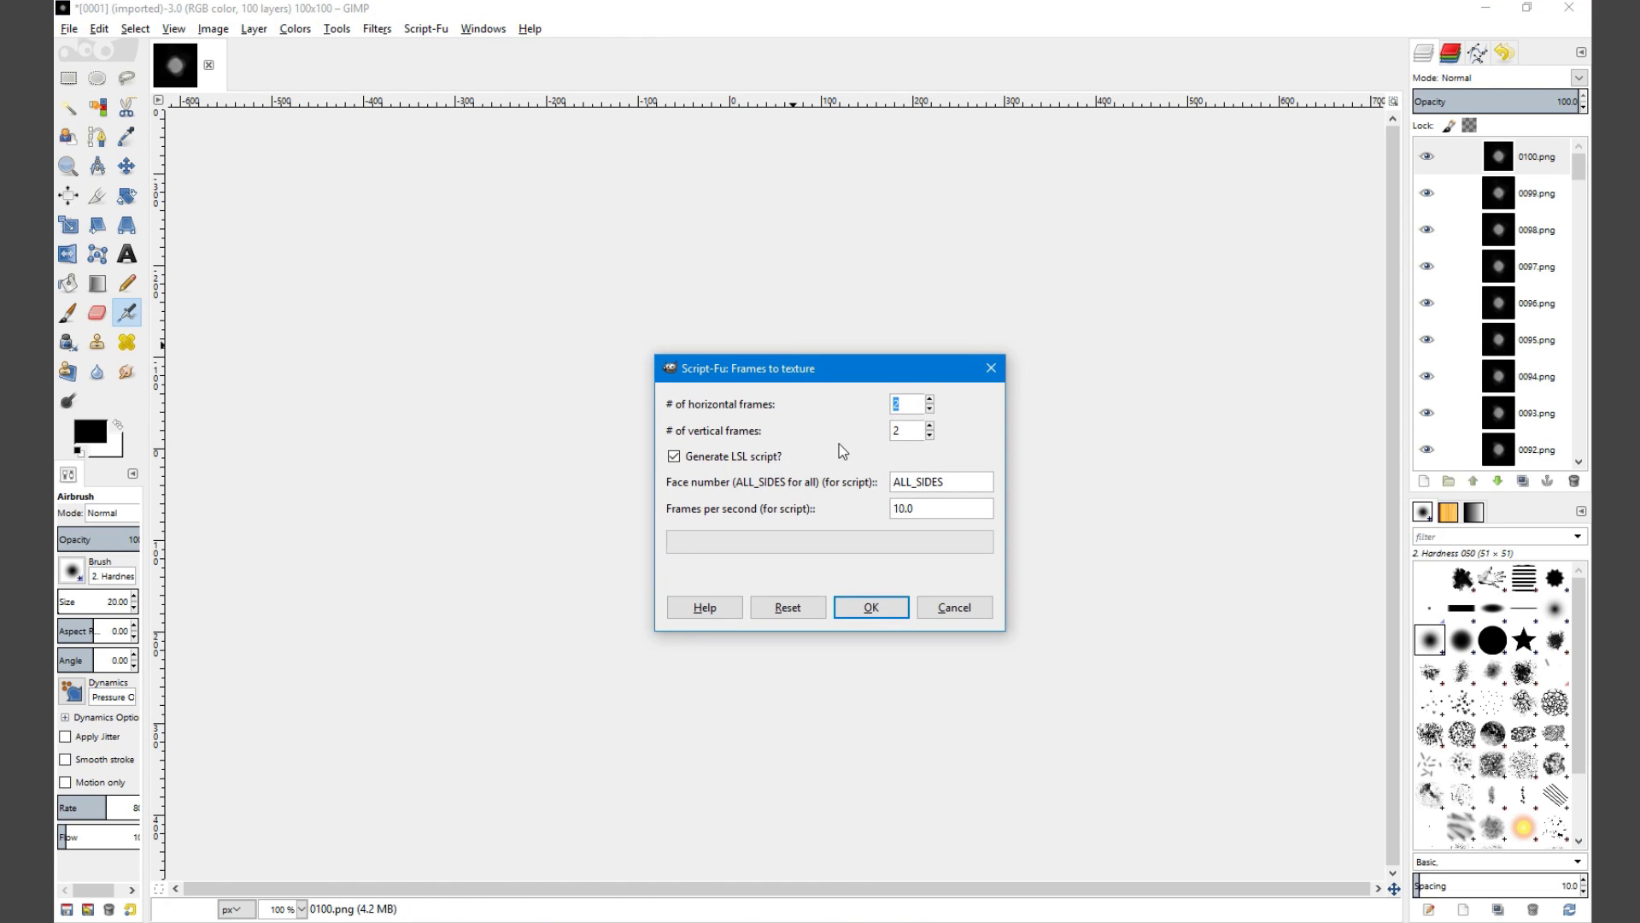
left_click(674, 458)
double_click(917, 406)
type("10")
left_click(908, 430)
left_click(879, 608)
Inspect the generated smoke texture sheet up close and as a whole to check the grid of frames
scroll(880, 606, "up", 2, "ctrl")
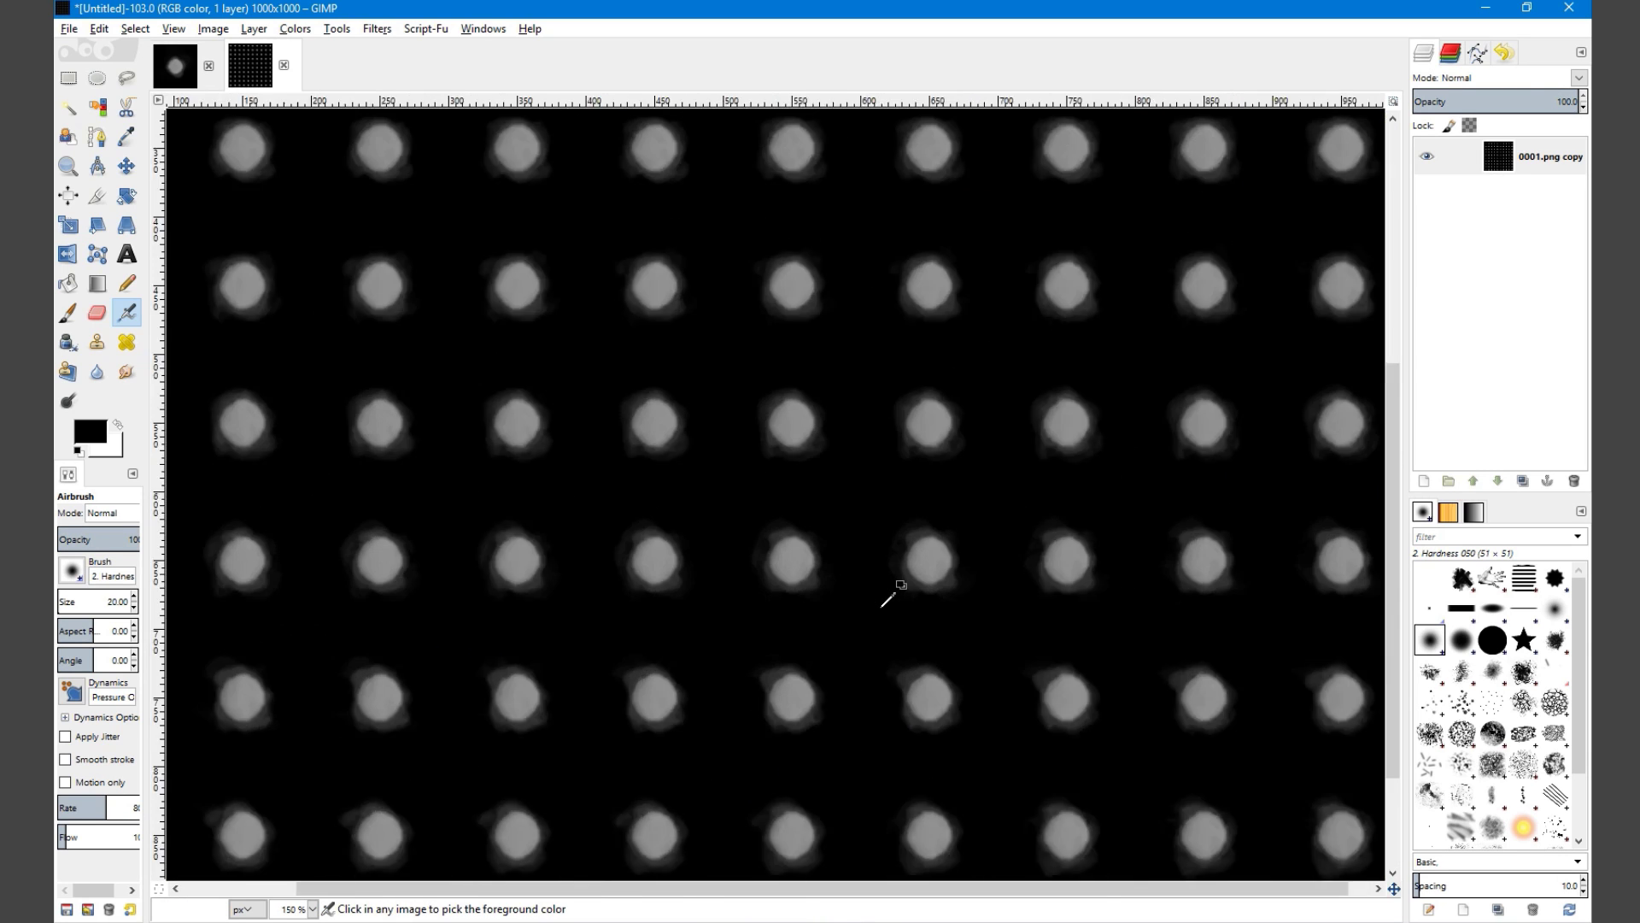
scroll(882, 605, "up", 3, "ctrl")
scroll(884, 609, "down", 5, "ctrl")
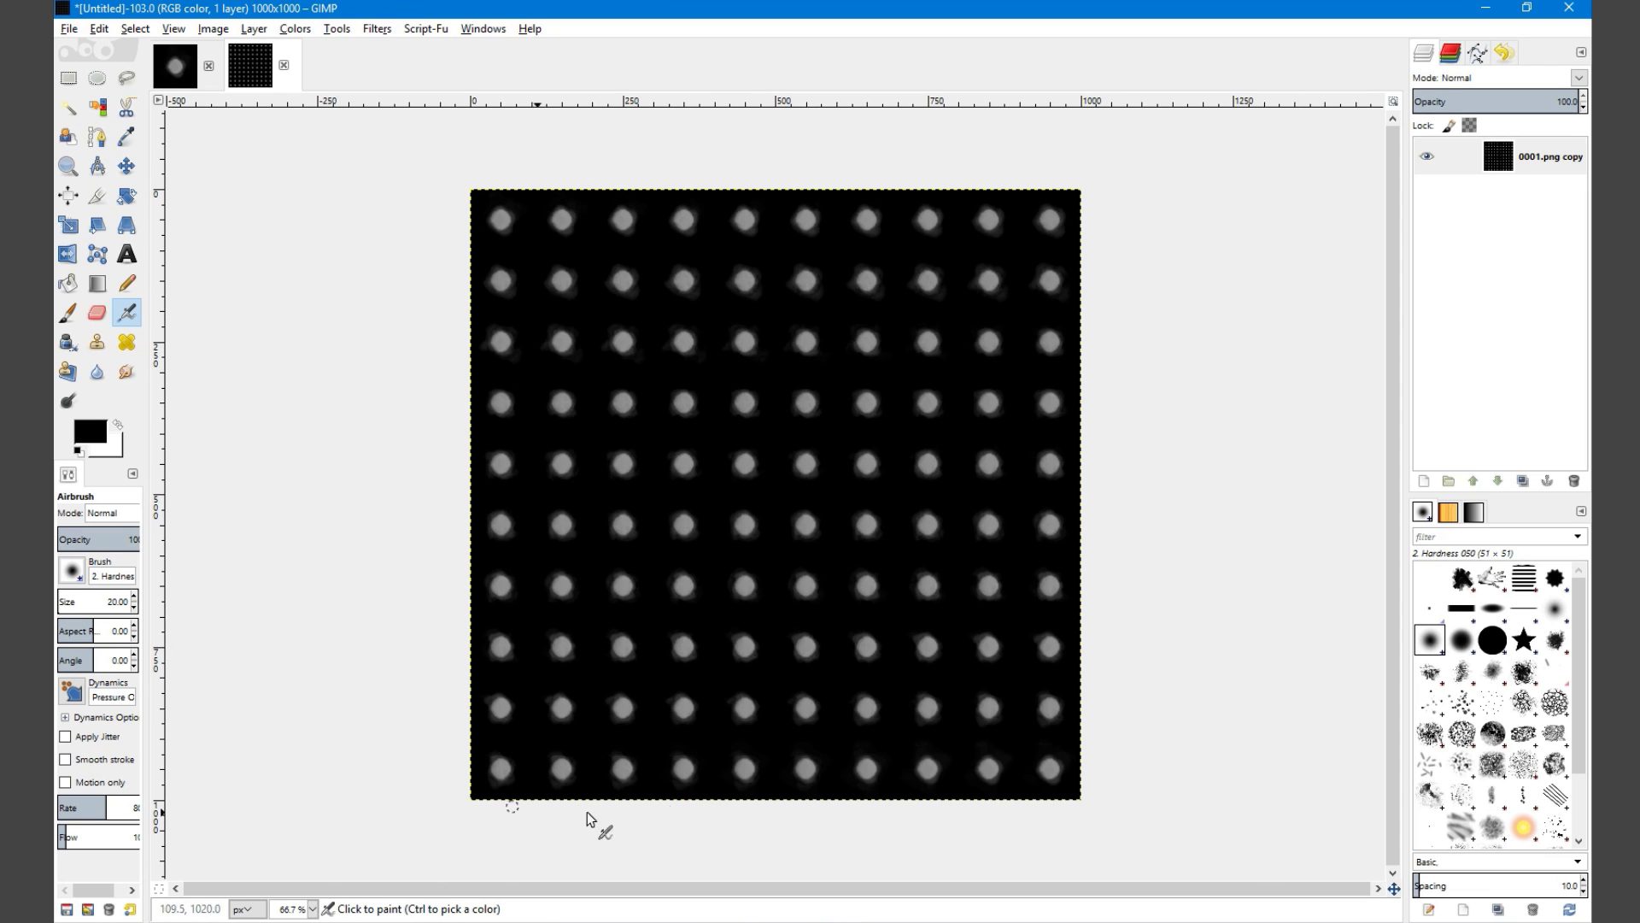
scroll(769, 670, "up", 4, "ctrl")
scroll(762, 634, "down", 3, "ctrl")
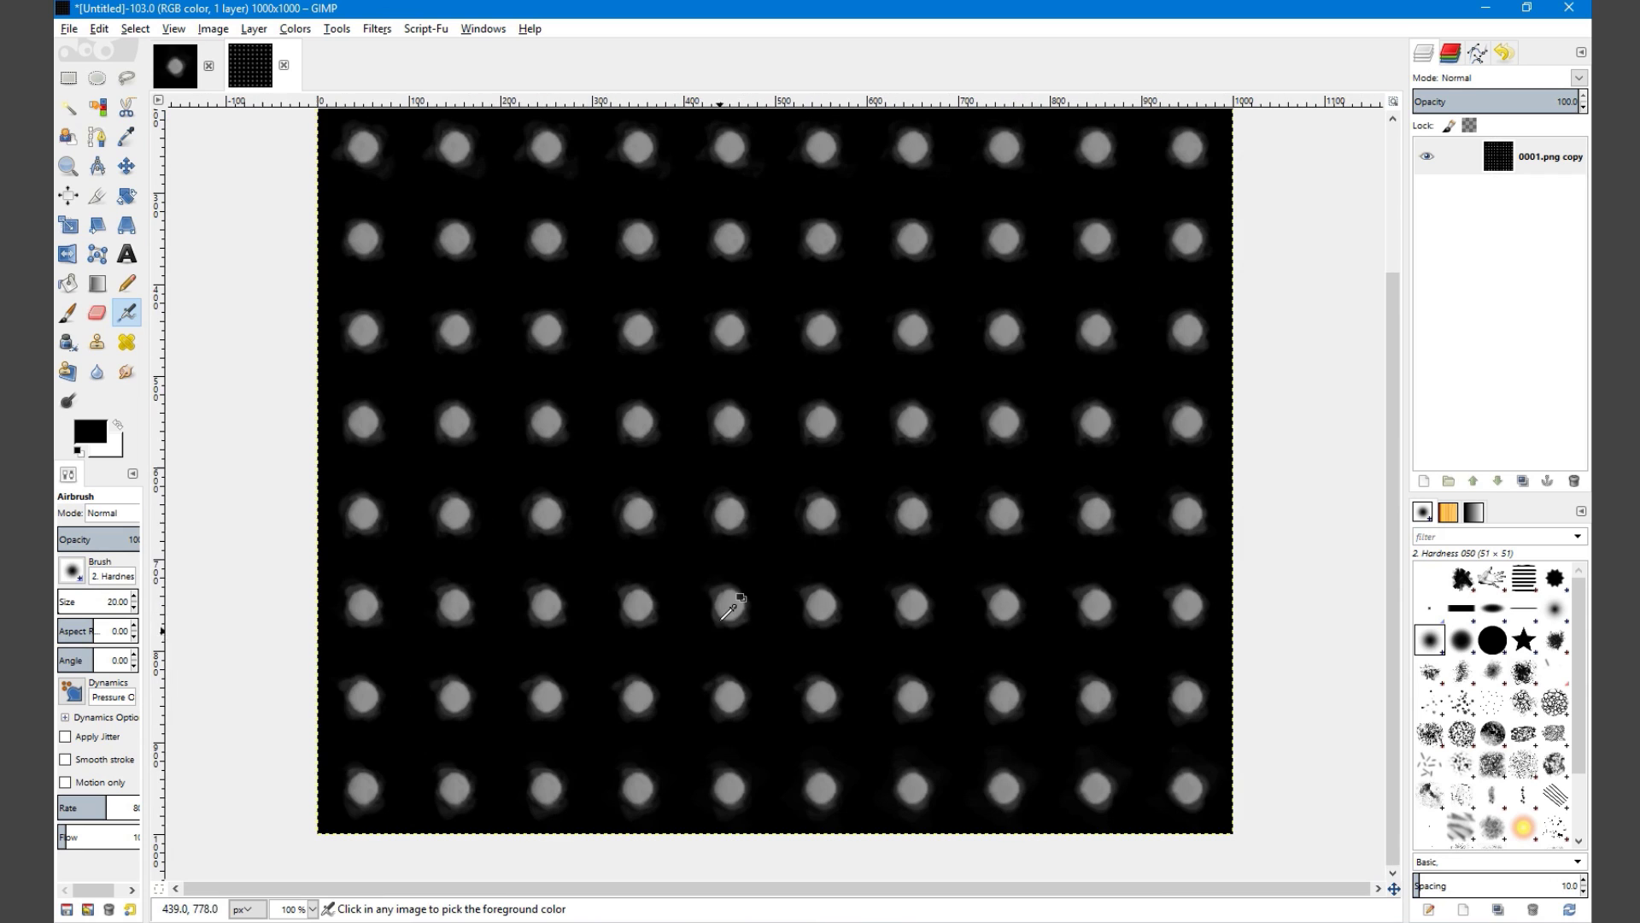
scroll(649, 342, "down", 1, "ctrl")
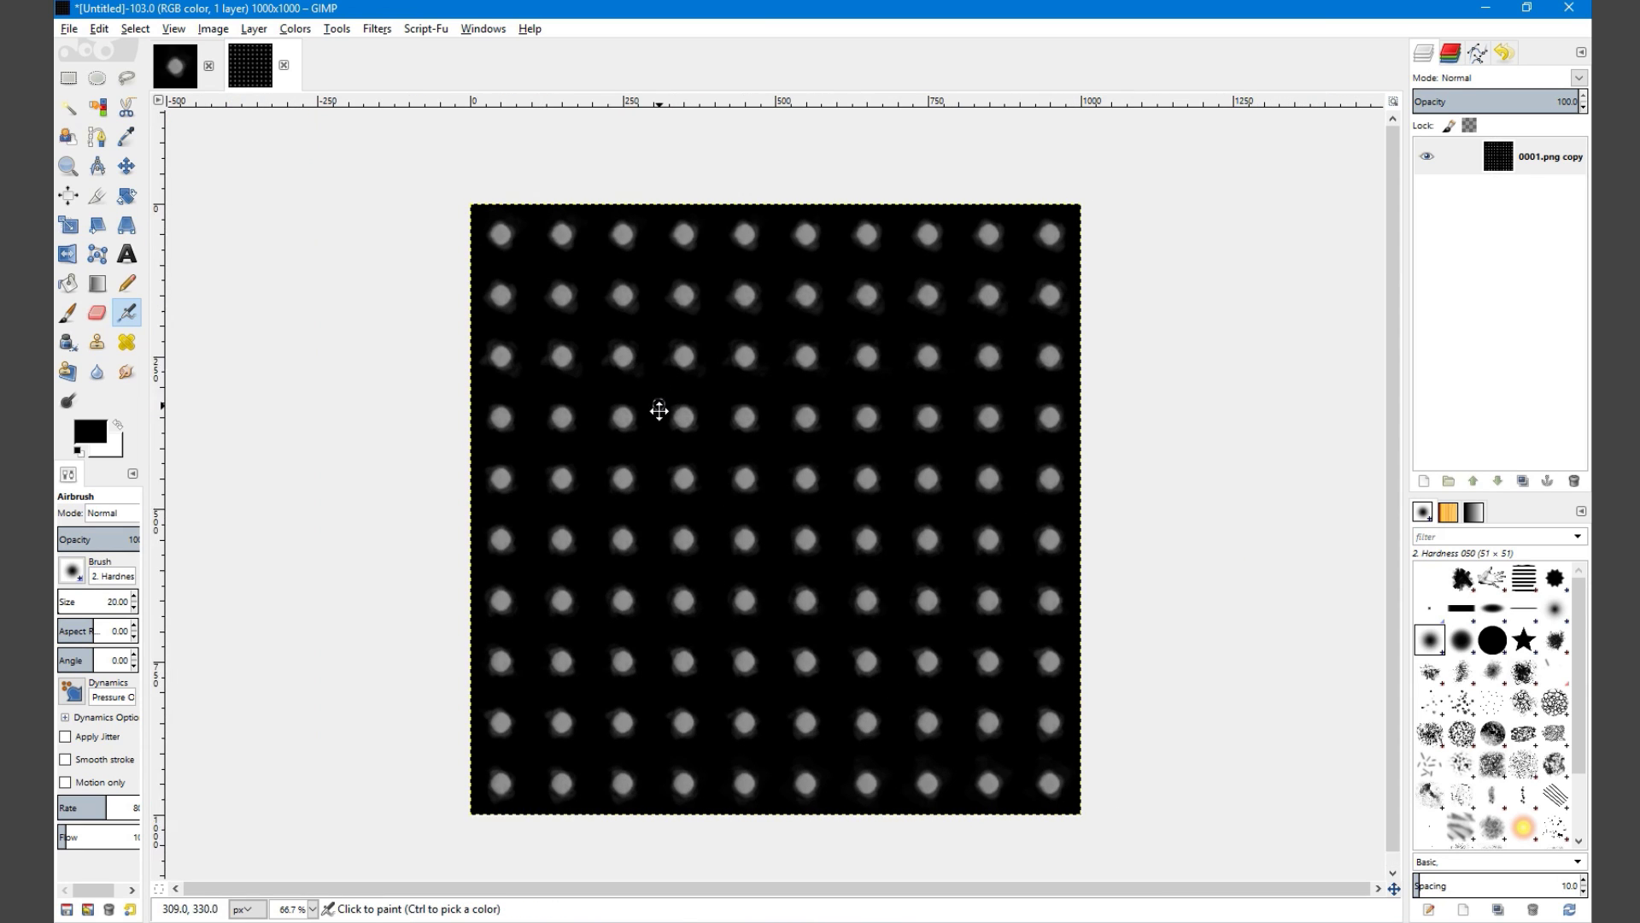
scroll(655, 350, "up", 1, "ctrl")
middle_click_drag(635, 347, 706, 256)
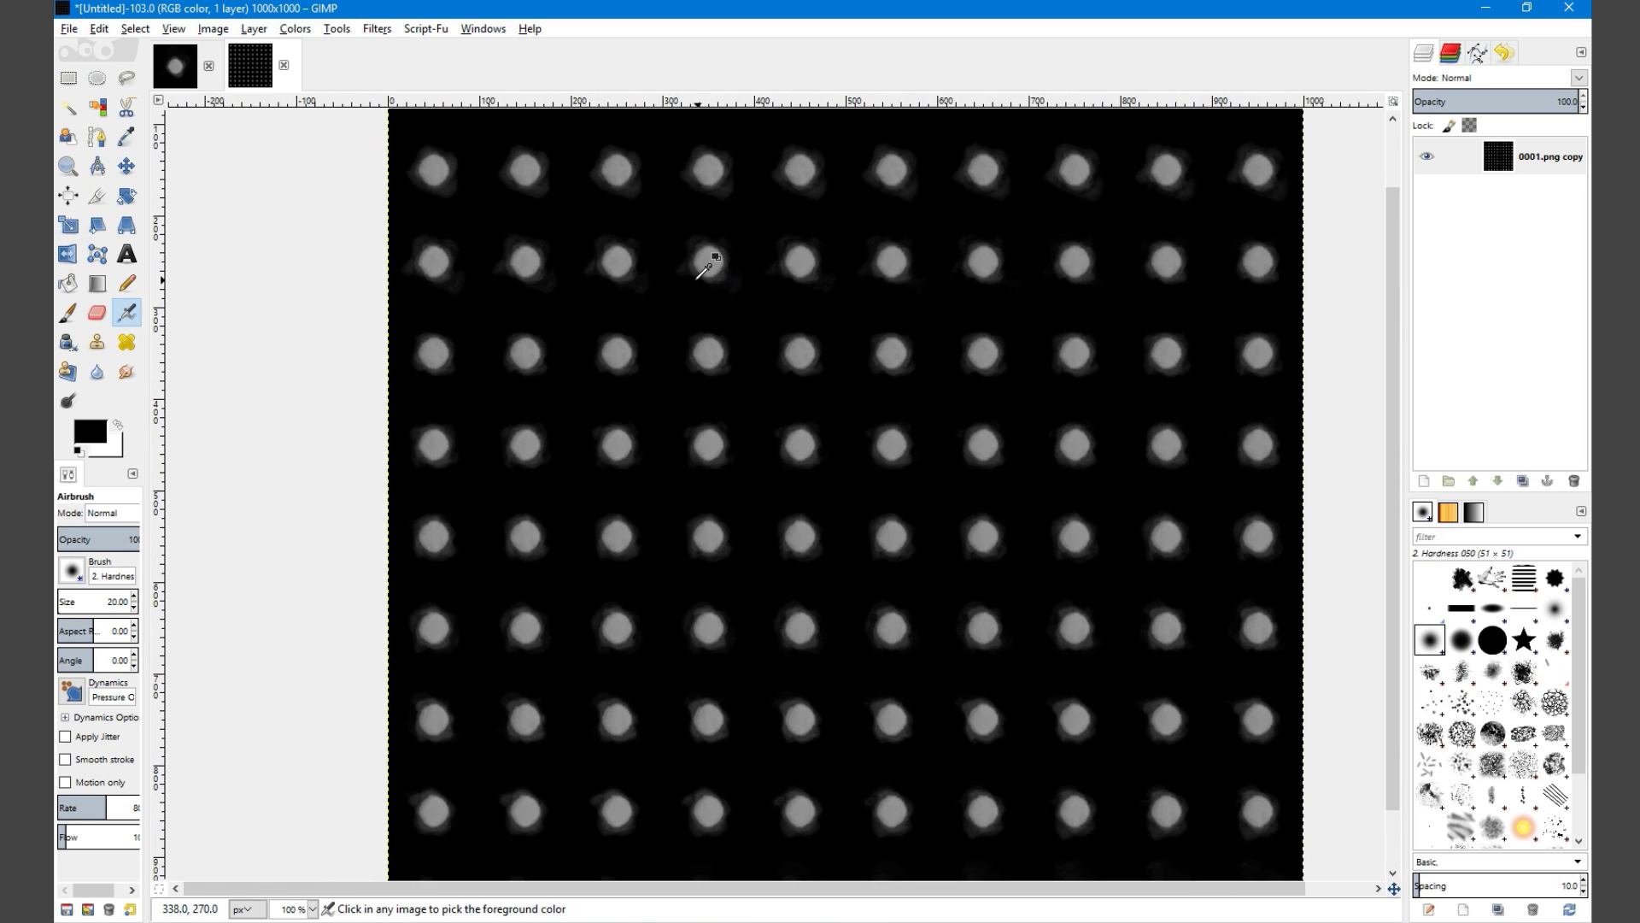
scroll(706, 261, "down", 1, "ctrl")
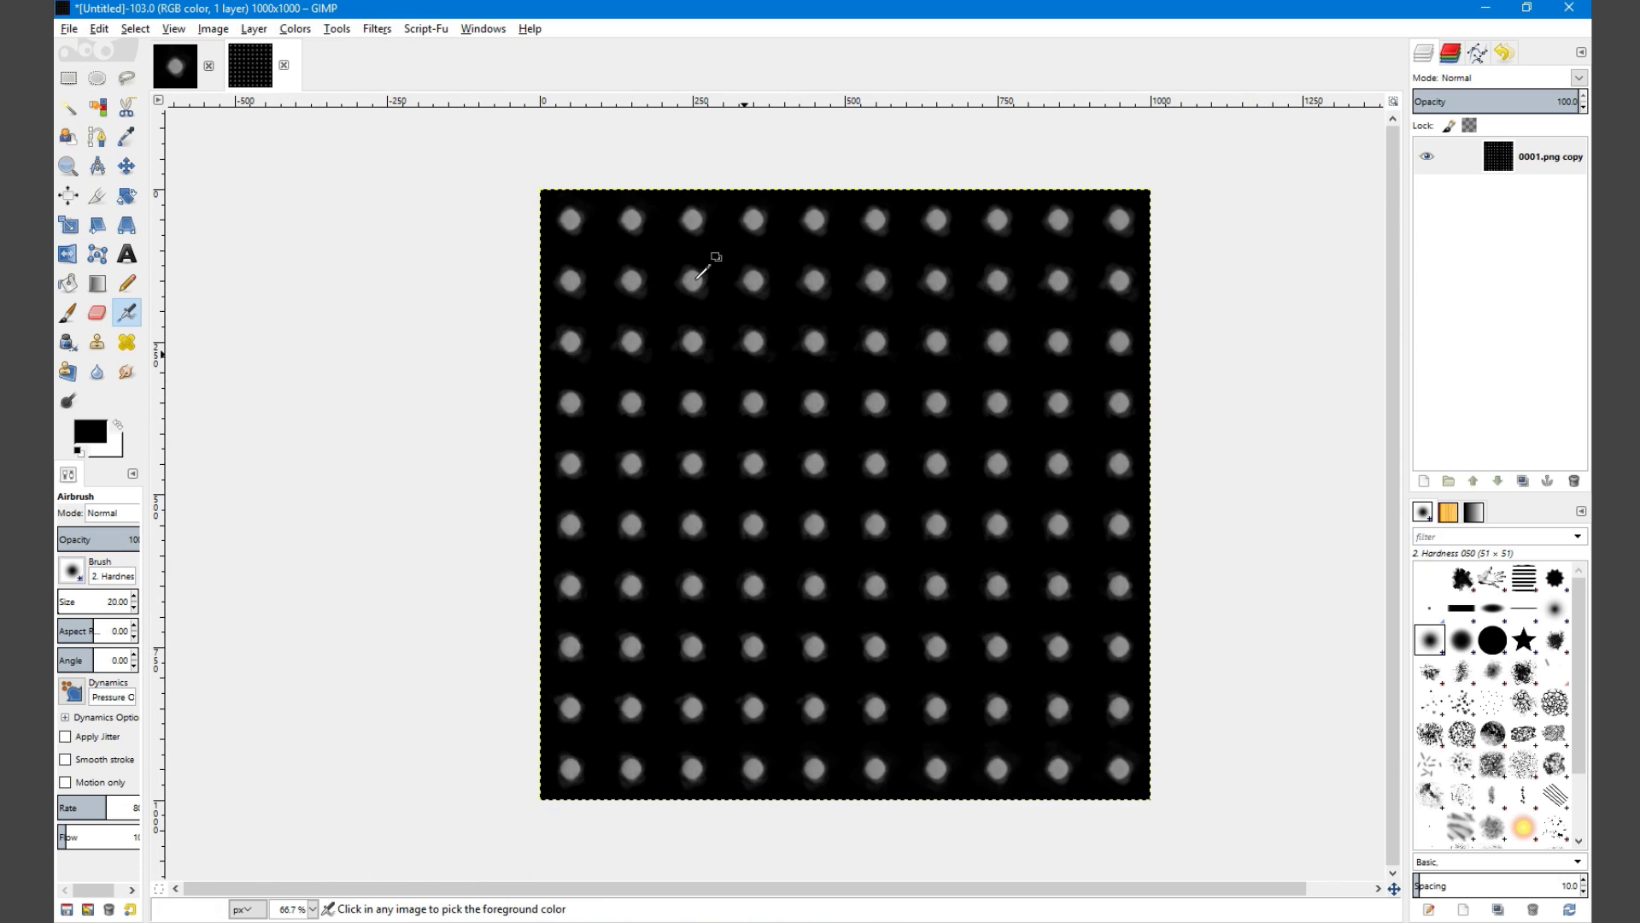
Start exporting the texture sheet to the Desktop folder under the name Smoke.png
left_click(72, 29)
left_click(142, 270)
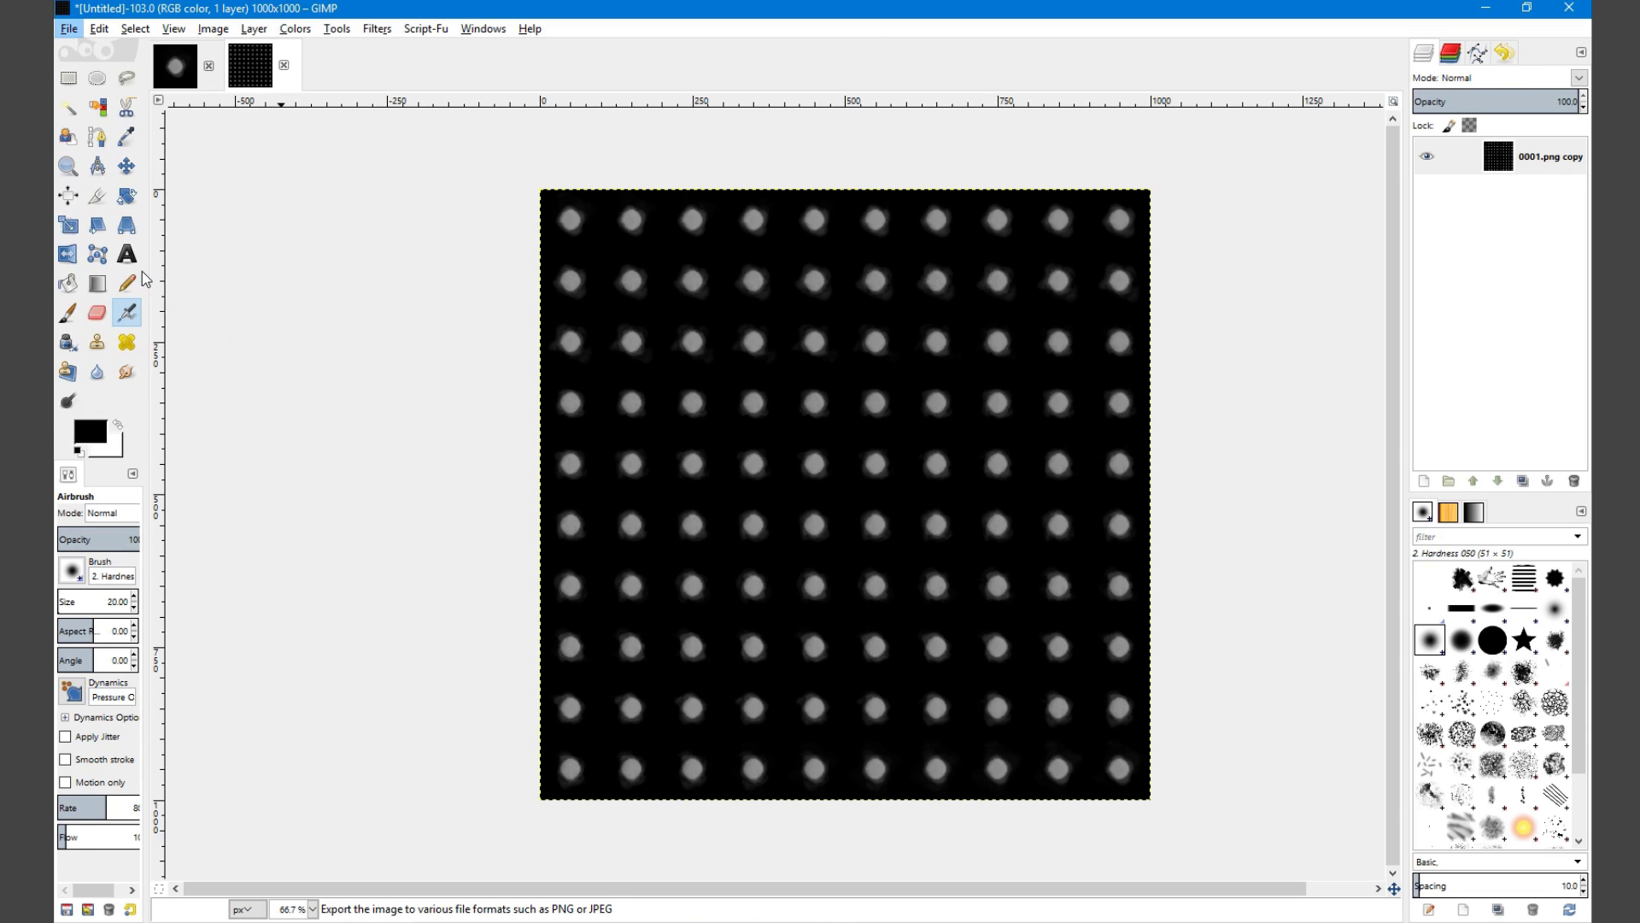
left_click(109, 247)
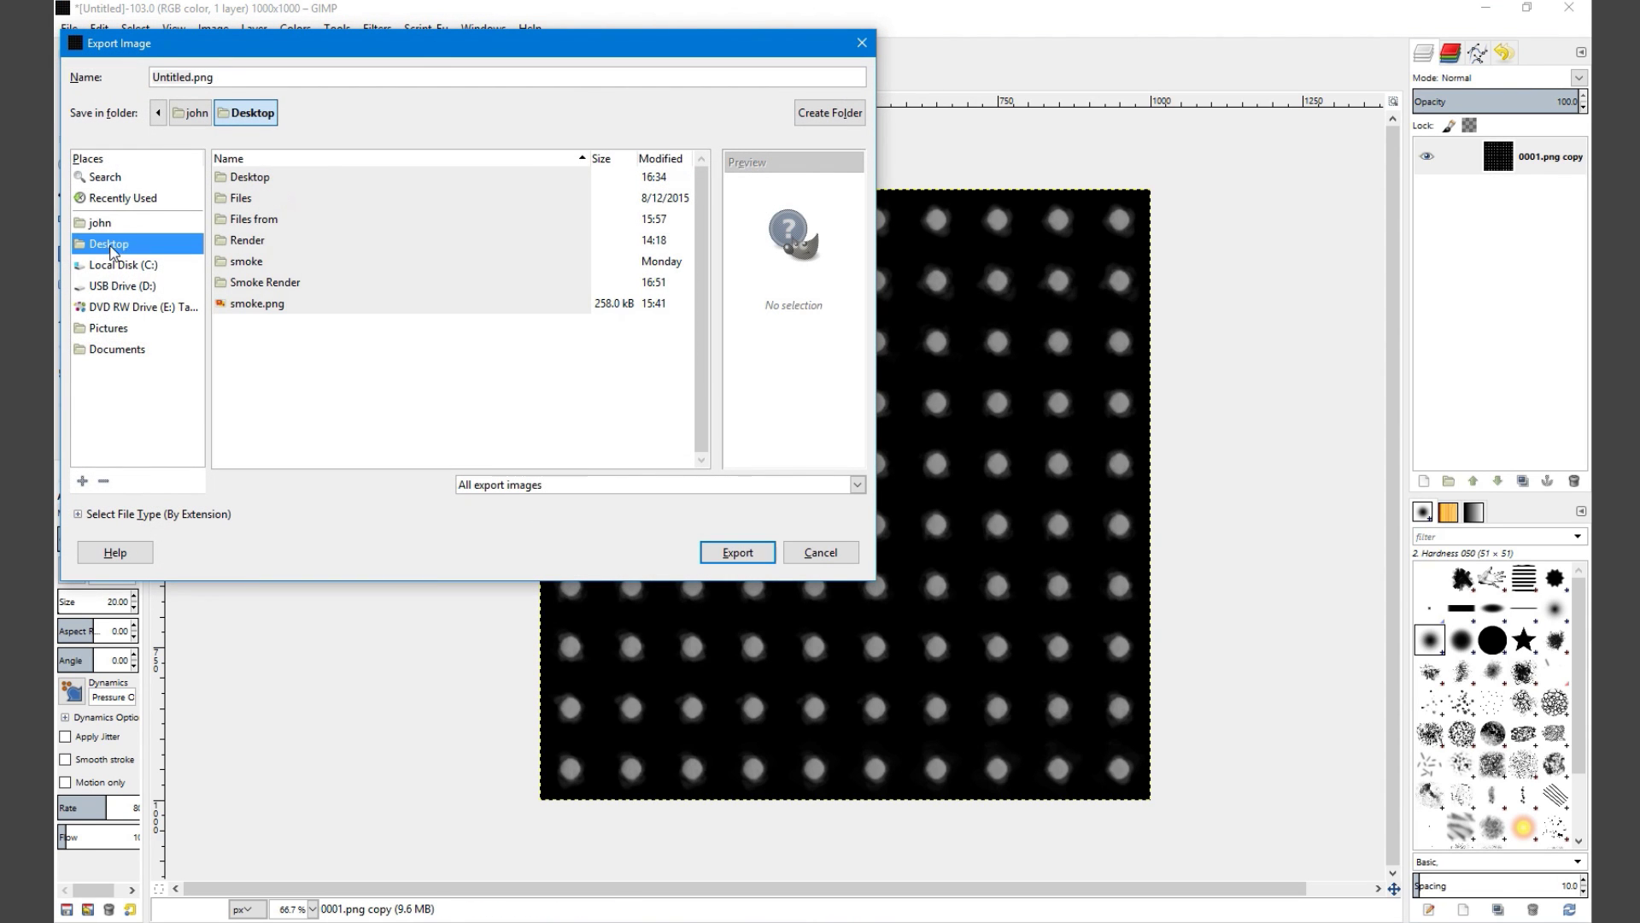
double_click(189, 76)
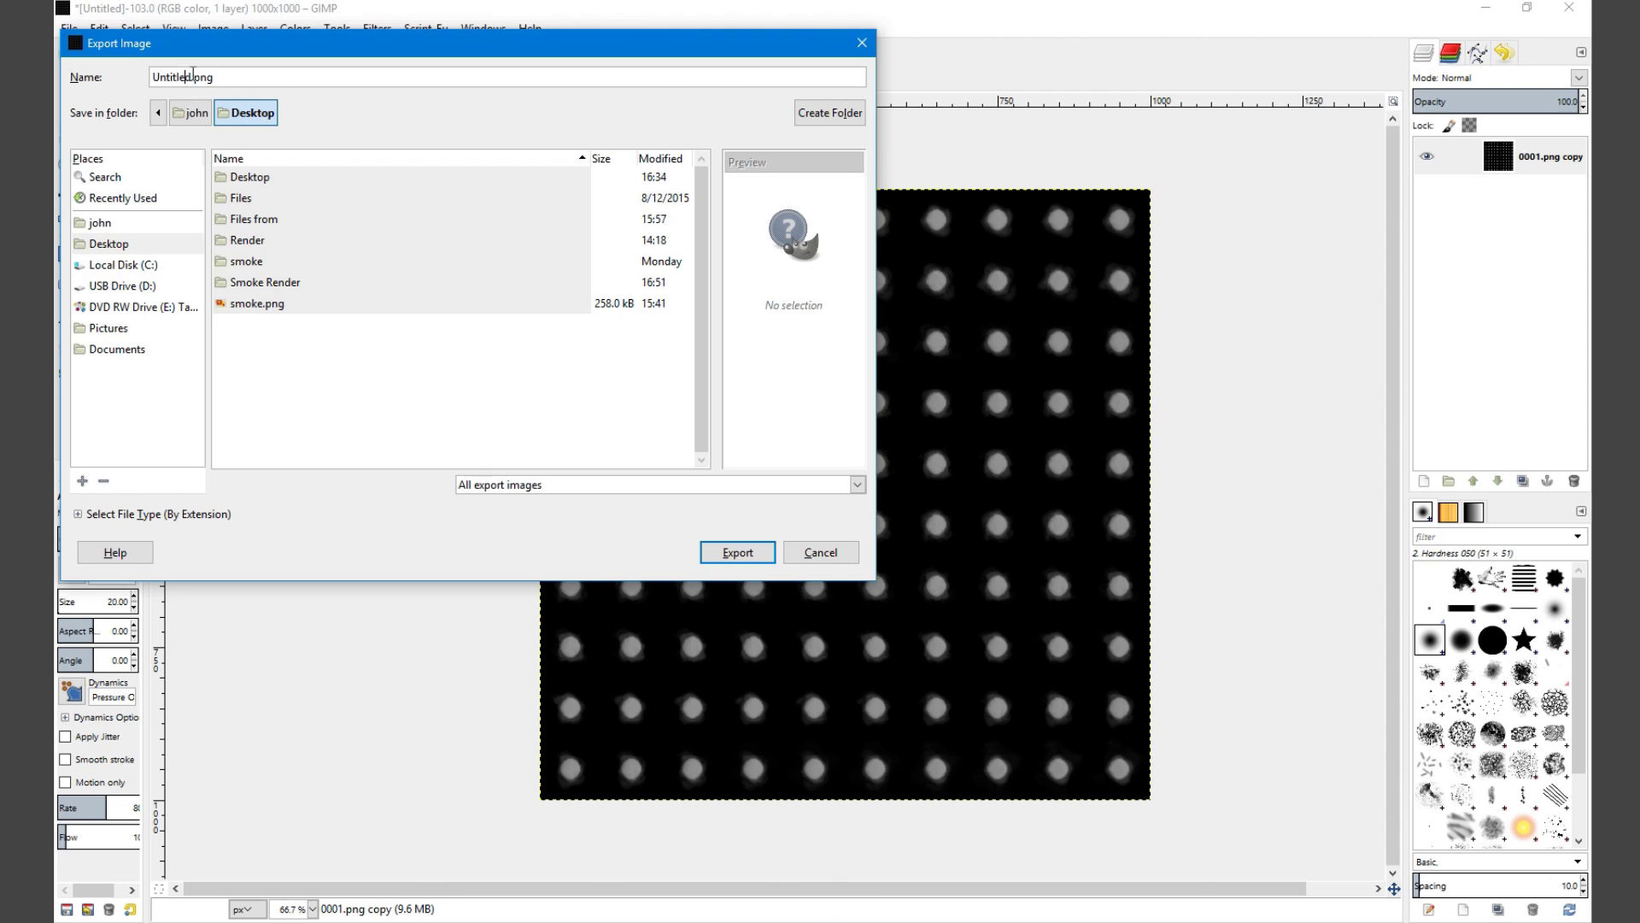
left_click_drag(193, 77, 152, 82)
type("Smoke")
left_click(117, 246)
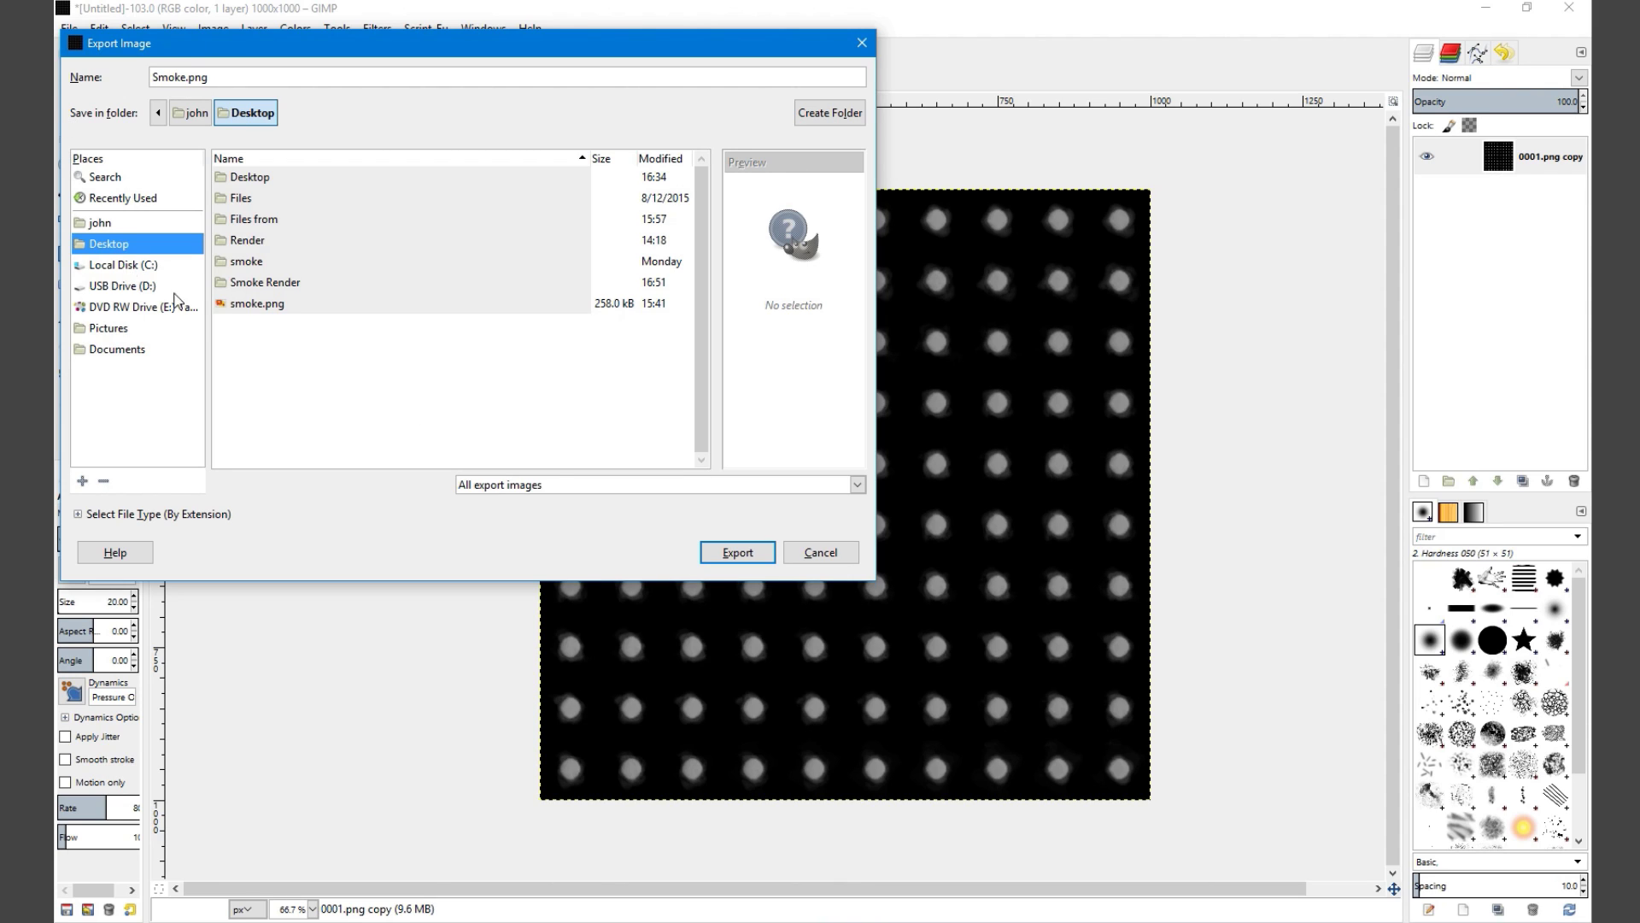
Decline replacing the existing file and export the texture sheet as Smoke1.png instead
left_click(735, 546)
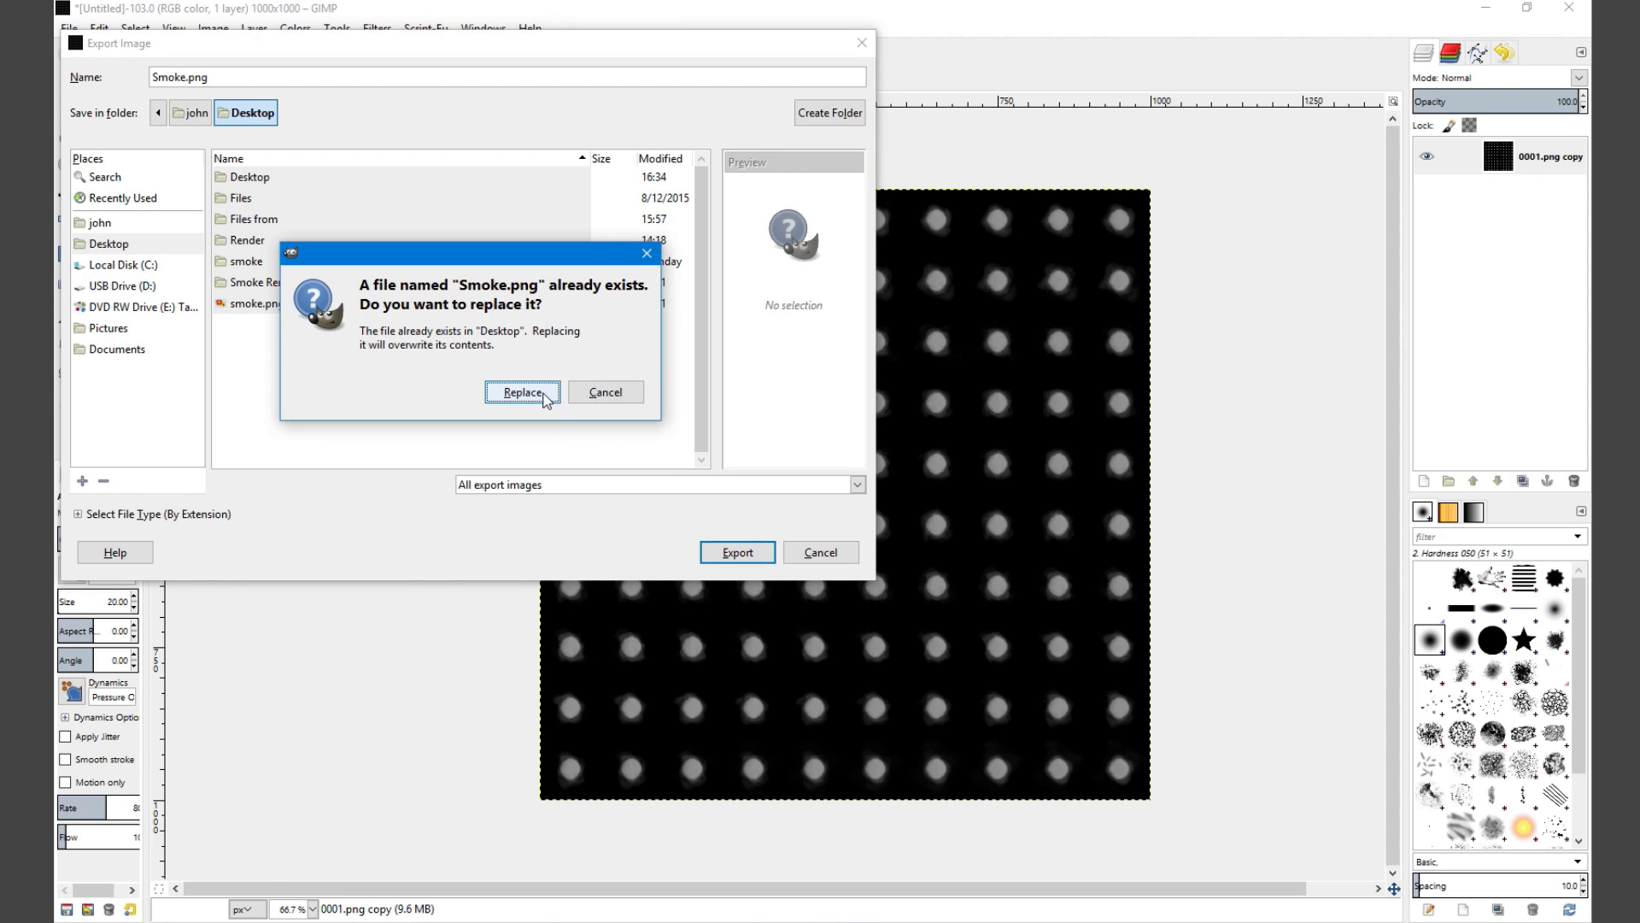
left_click(523, 392)
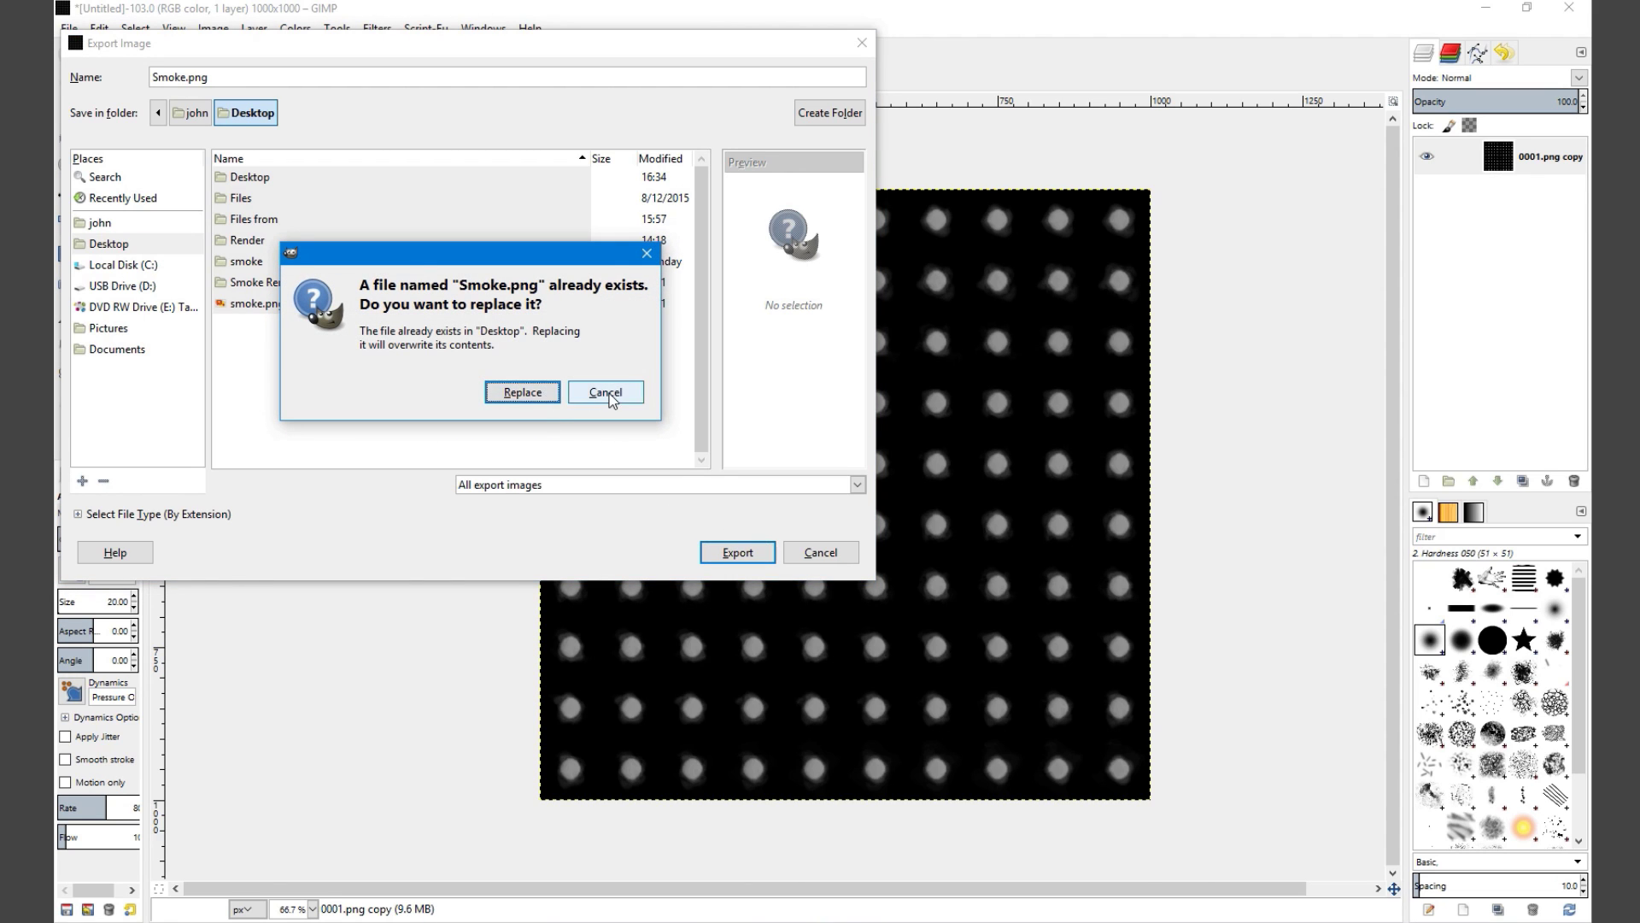
left_click(188, 78)
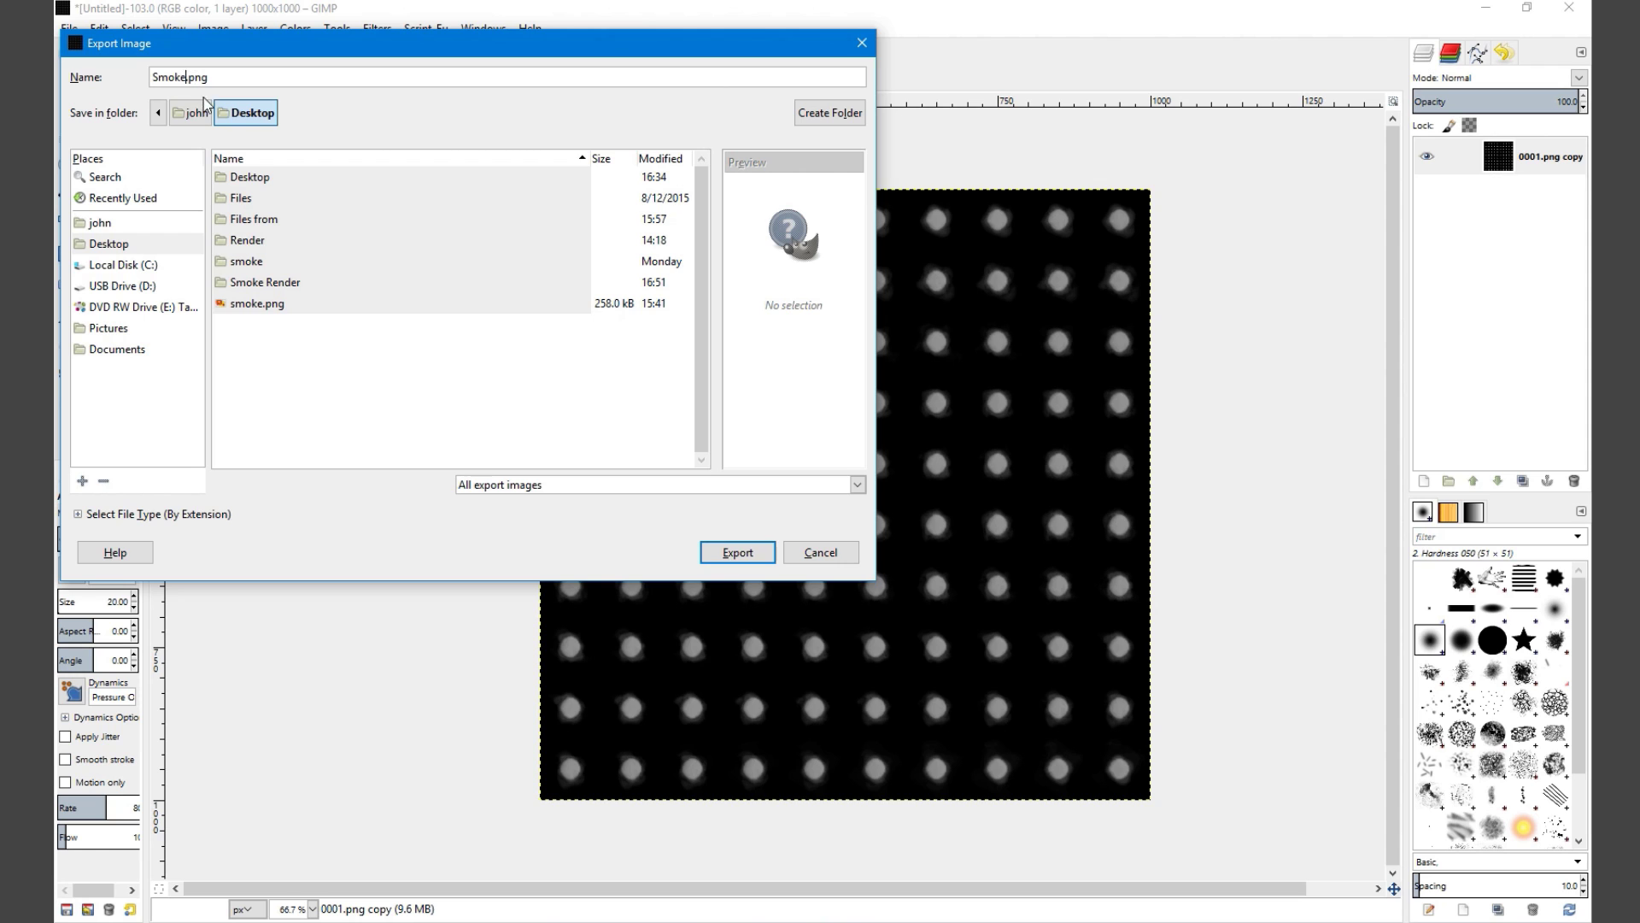
type("1")
left_click(736, 553)
left_click(857, 639)
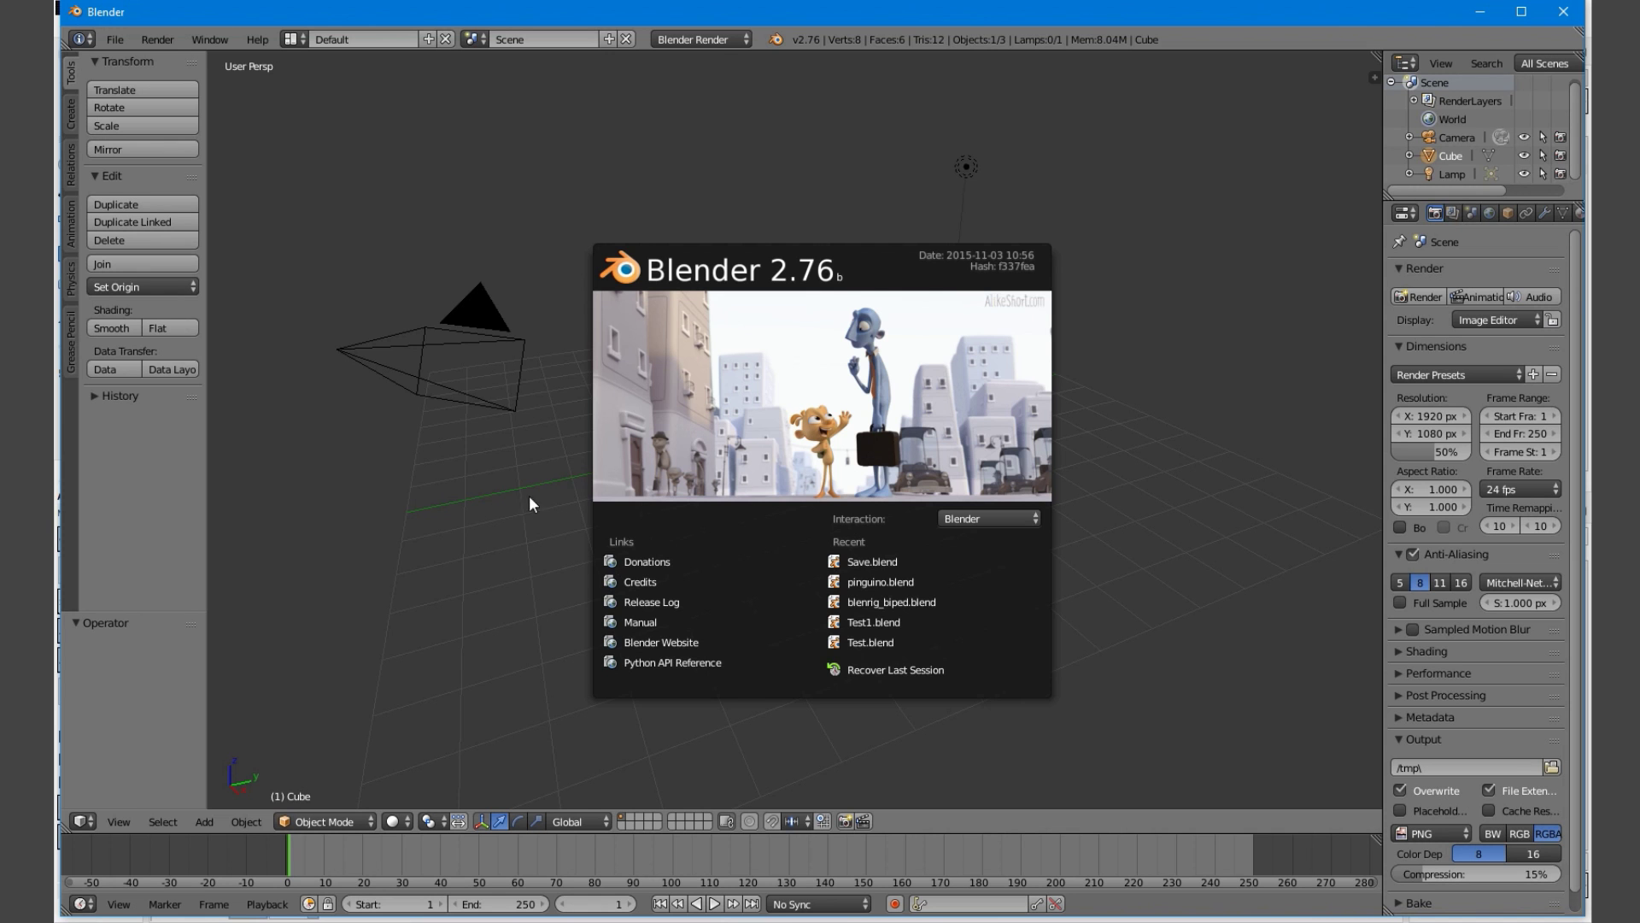
Switch to Blender and delete all default objects from the new scene
key("a")
key("a")
key("a")
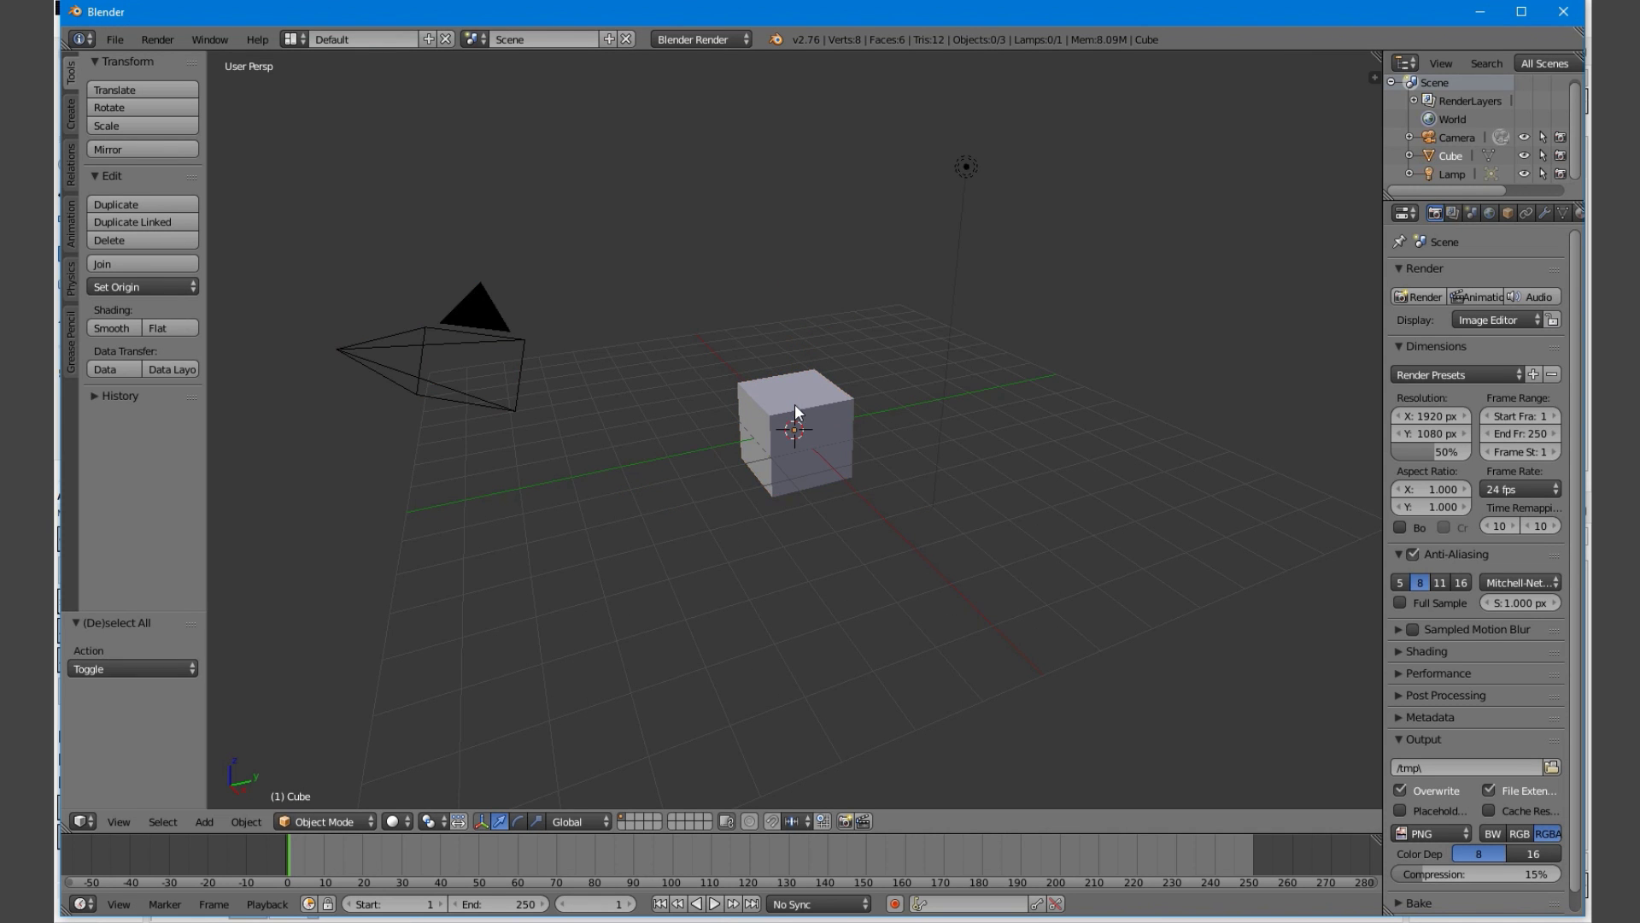
key("a")
key("x")
left_click(794, 407)
Add a plane mesh at the scene's centre and hide the 3D view's tool shelf
key("shift+a")
mouse_move(895, 320)
left_click(961, 321)
key("t")
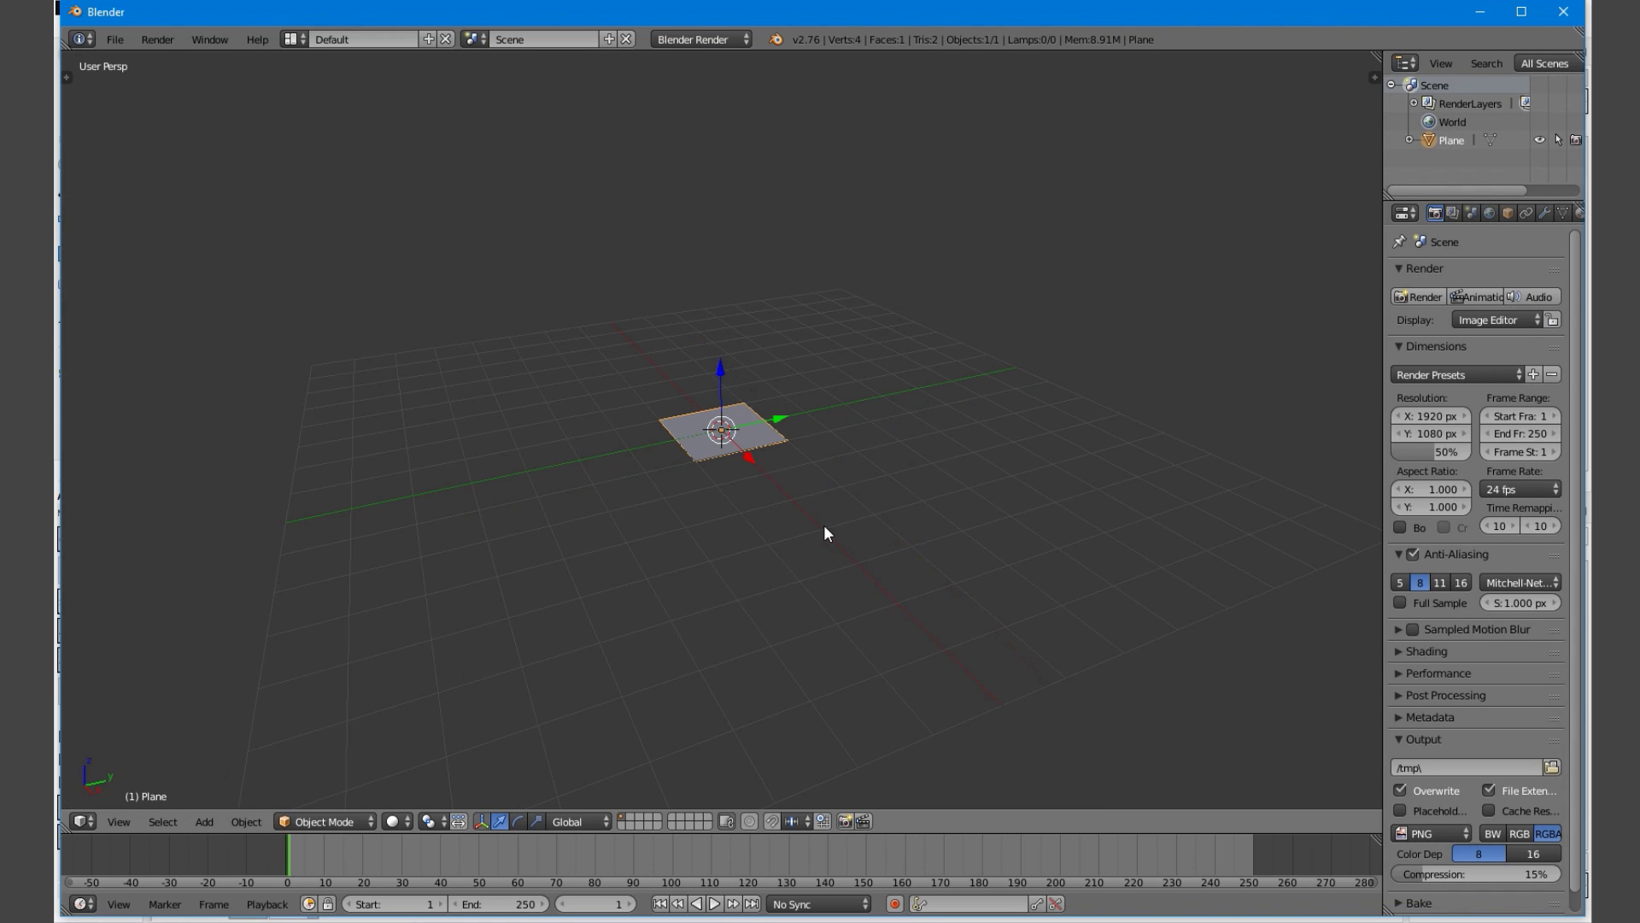
scroll(837, 536, "up", 3)
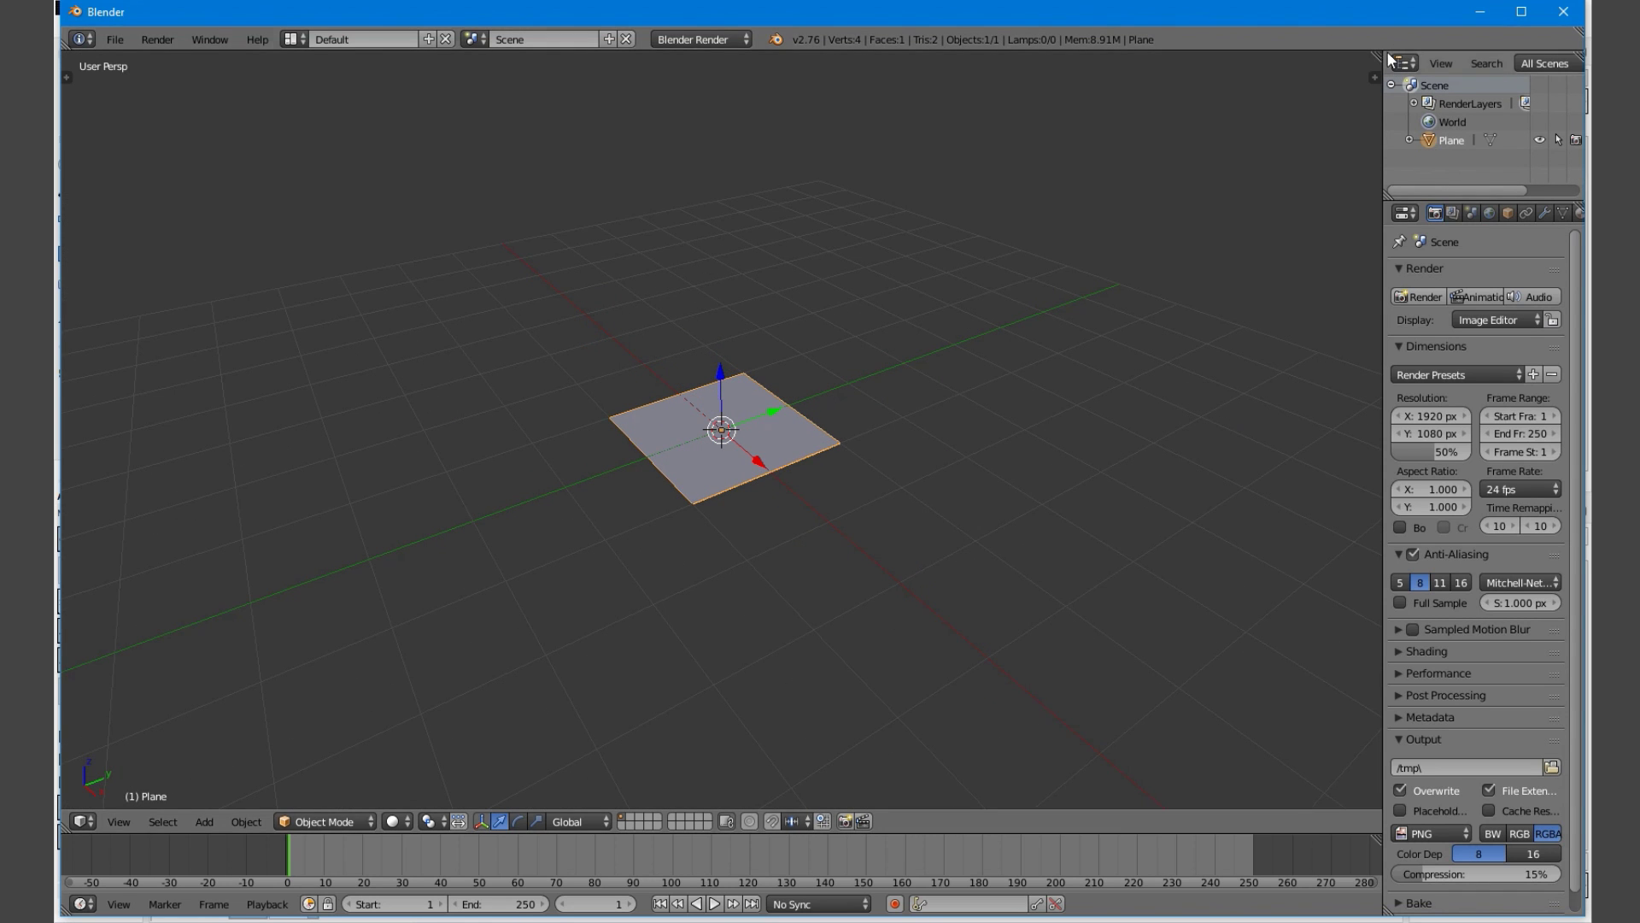
Split the 3D view into two side-by-side areas and make the second one a UV/Image Editor
left_click_drag(1377, 54, 768, 445)
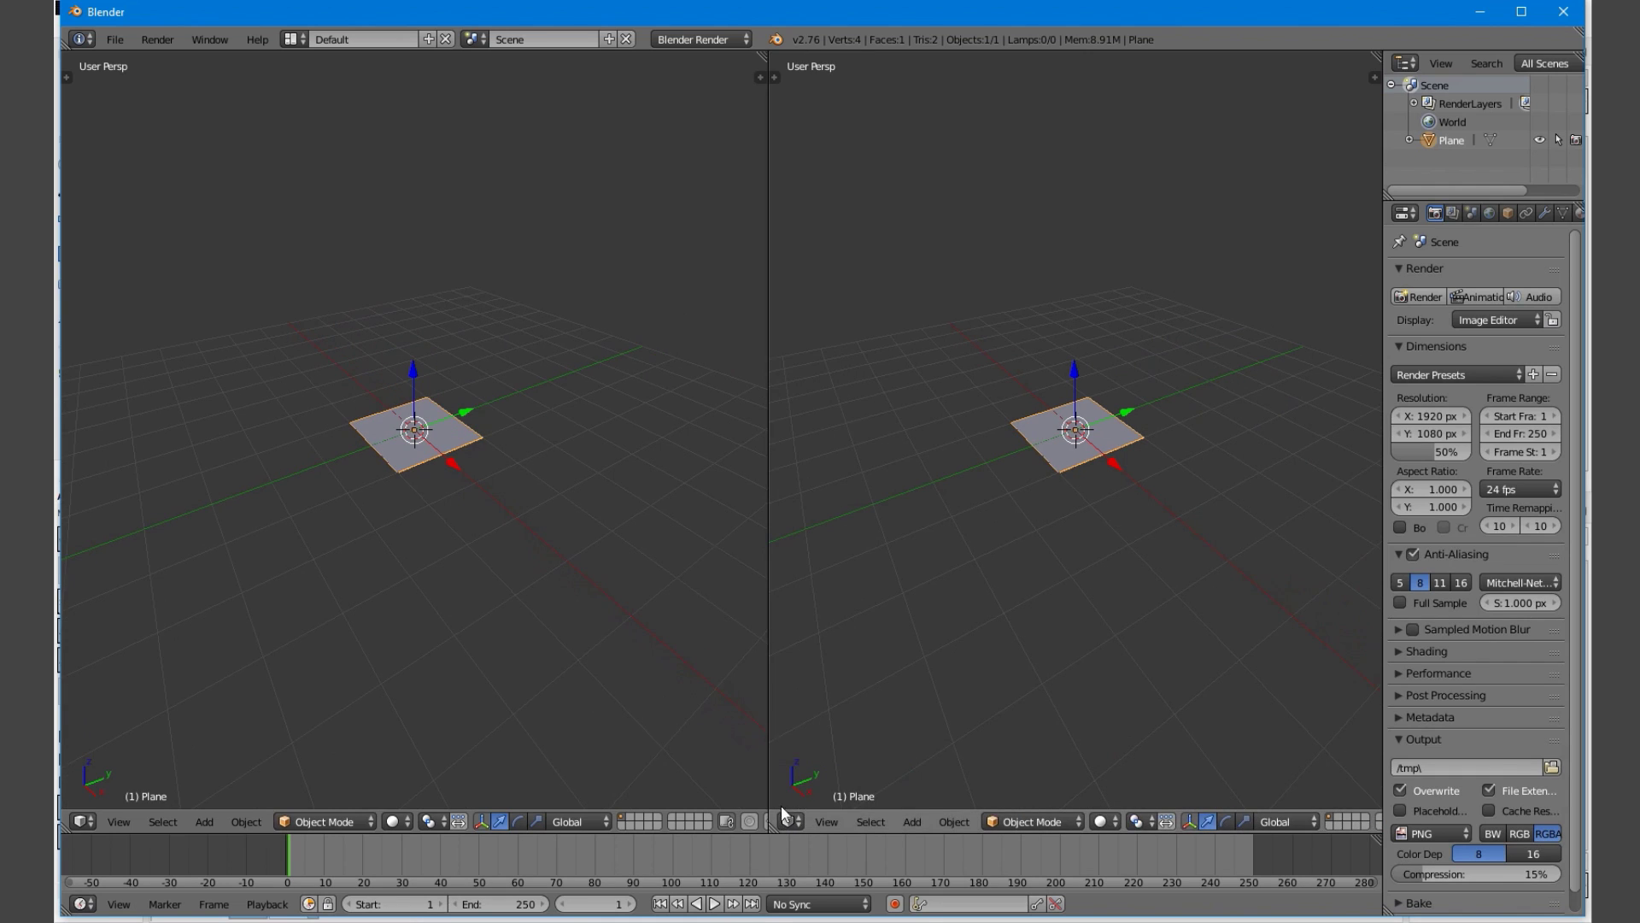
left_click(791, 820)
left_click(854, 598)
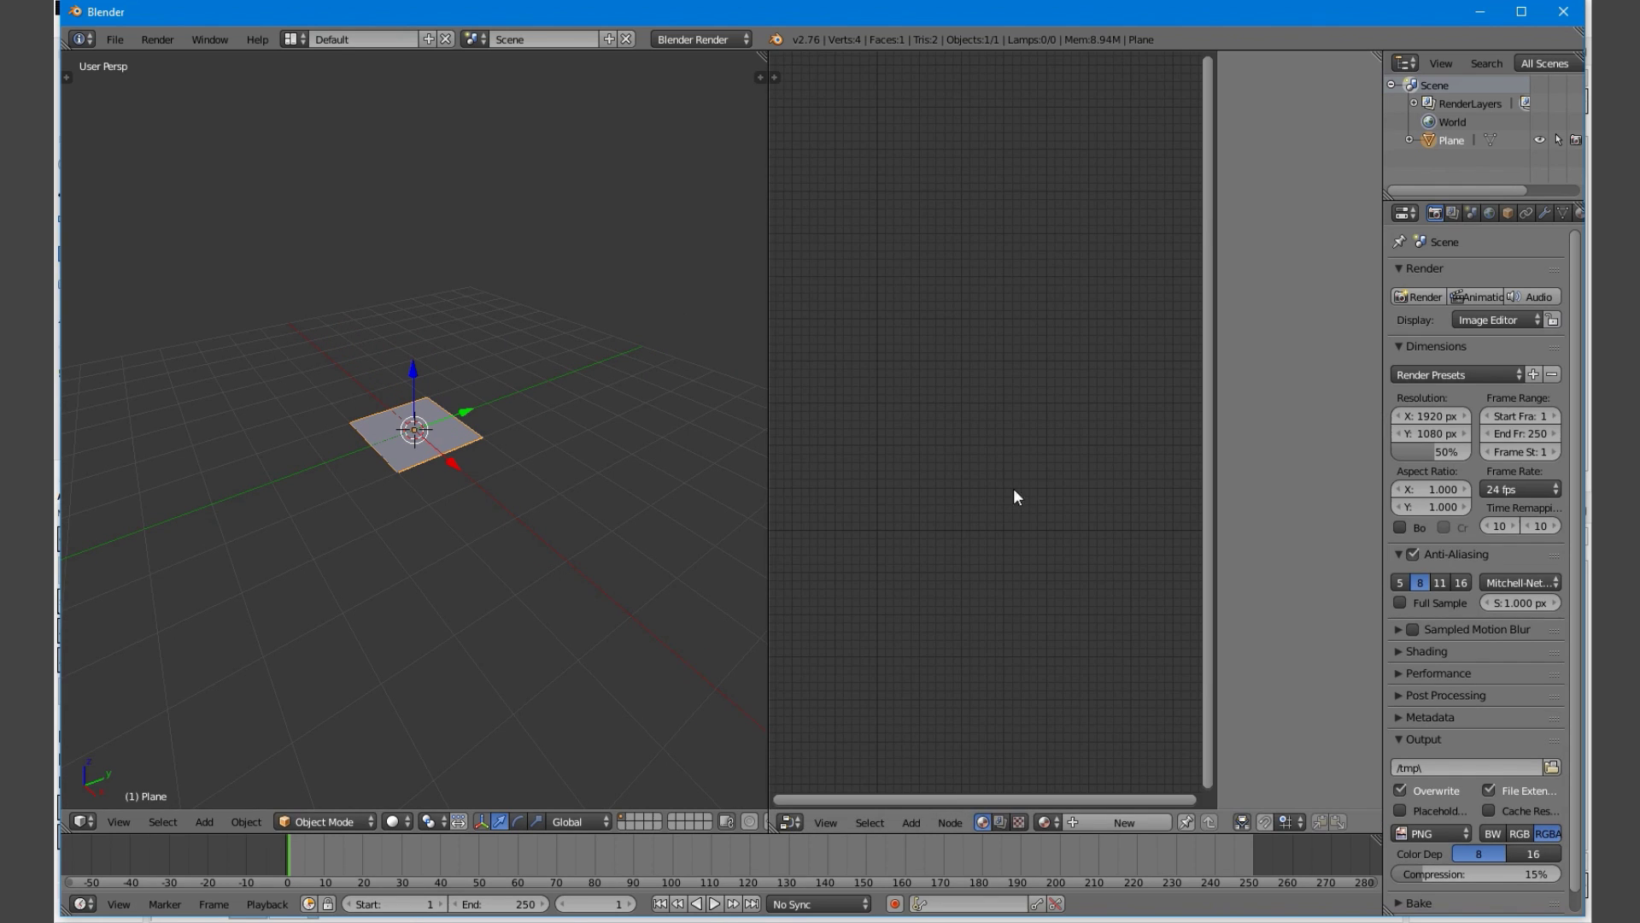
left_click(784, 823)
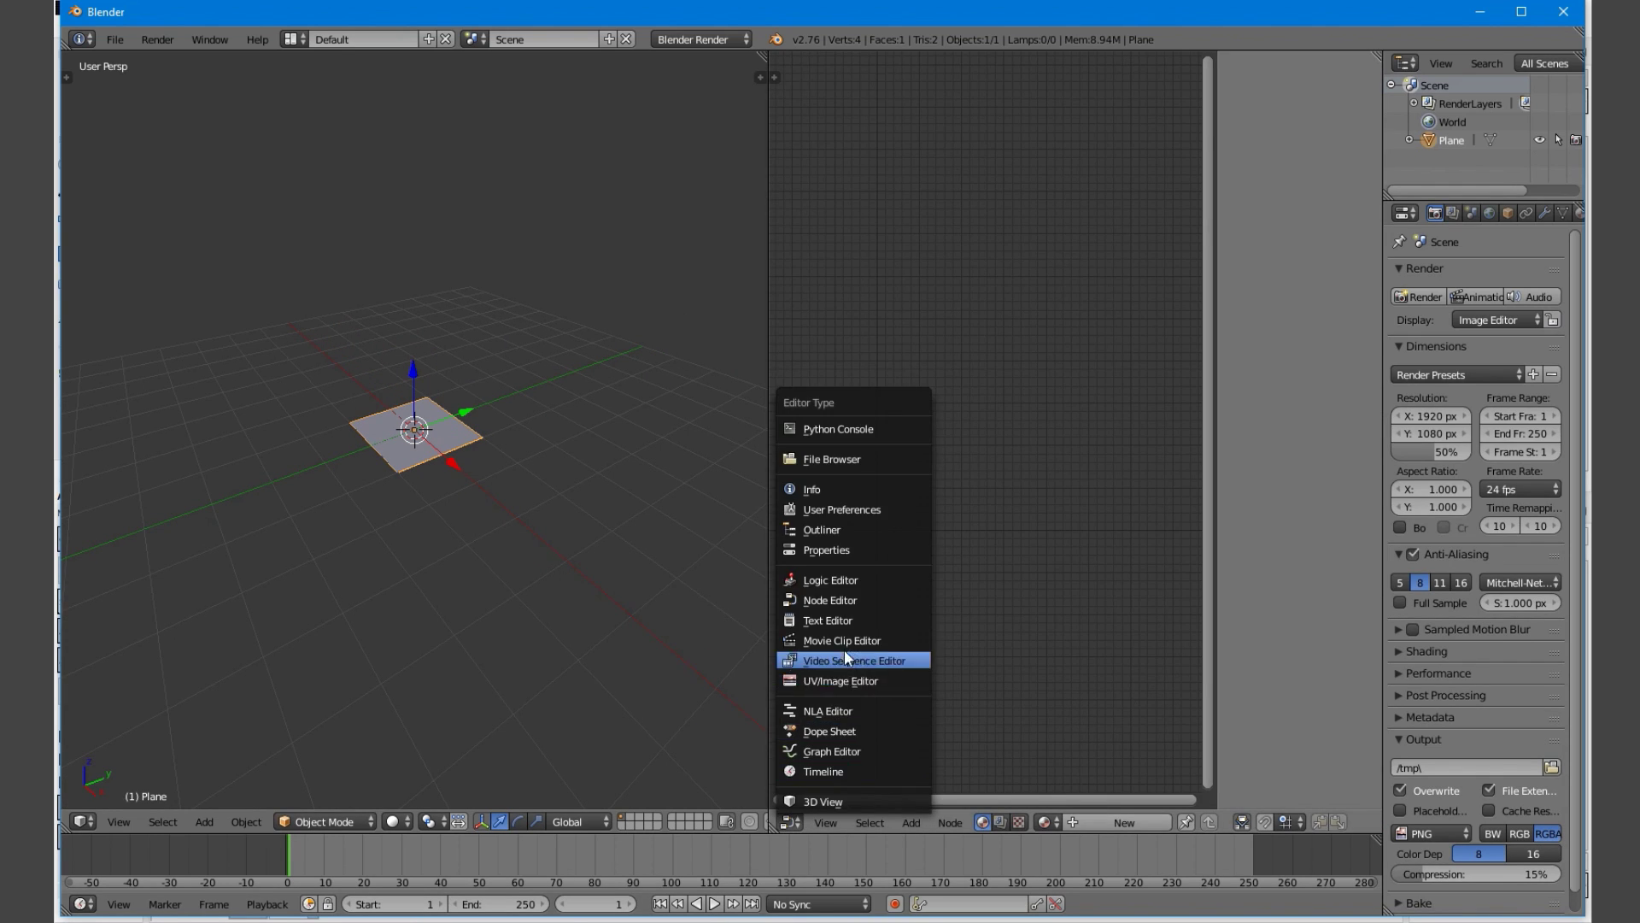
left_click(844, 688)
Unwrap the plane's UVs in Edit Mode
key("Tab")
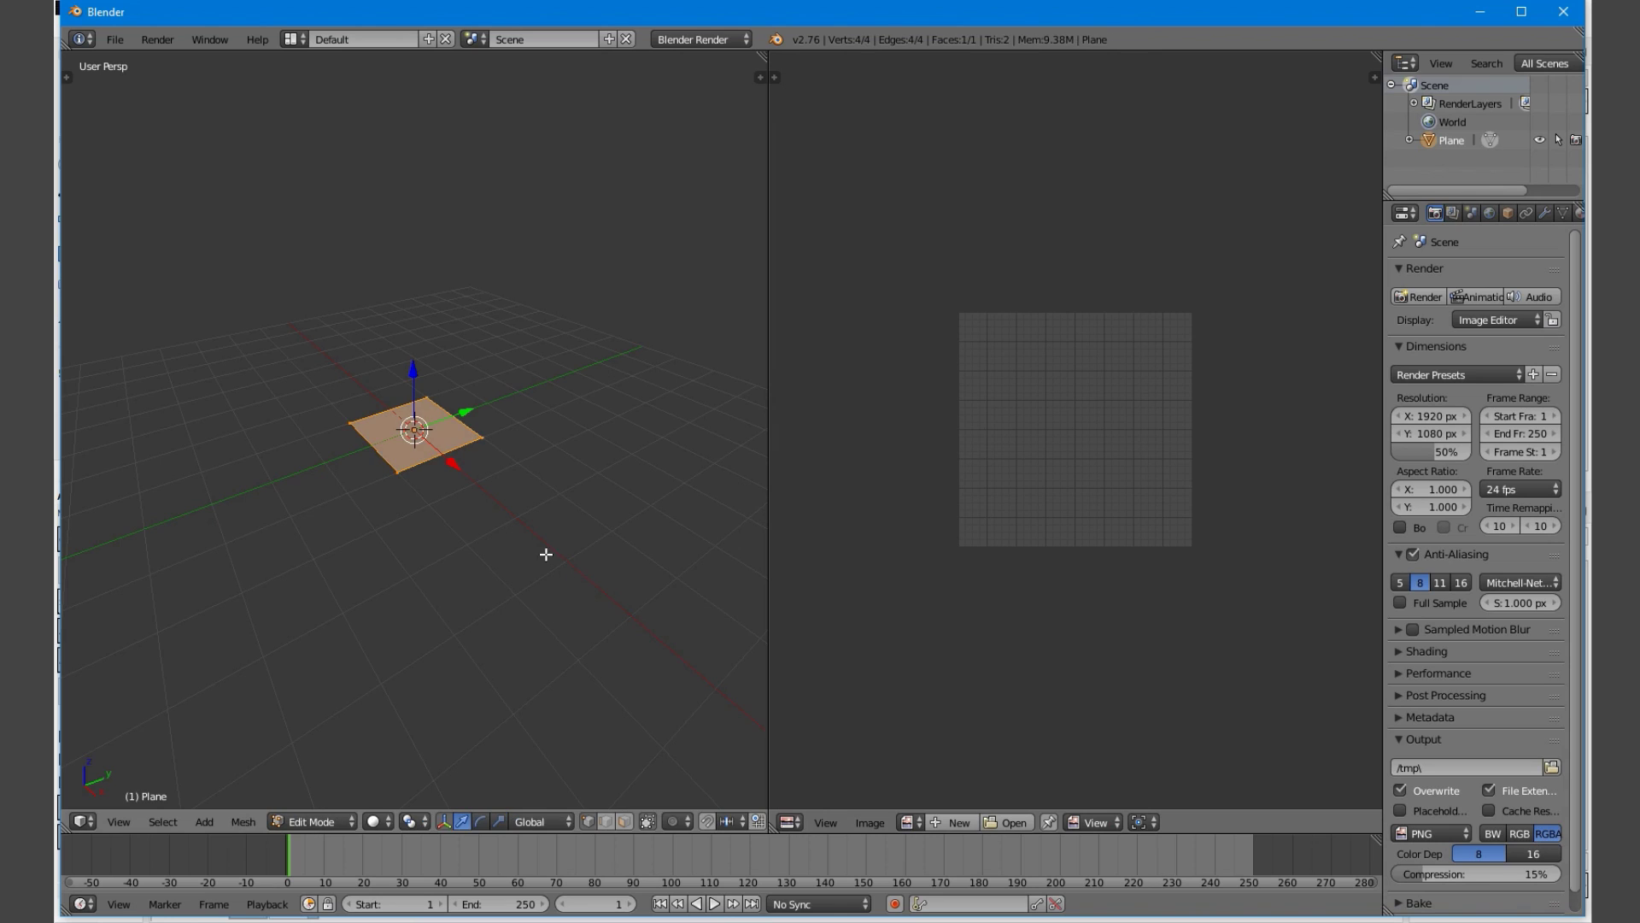
key("u")
left_click(575, 468)
key("Tab")
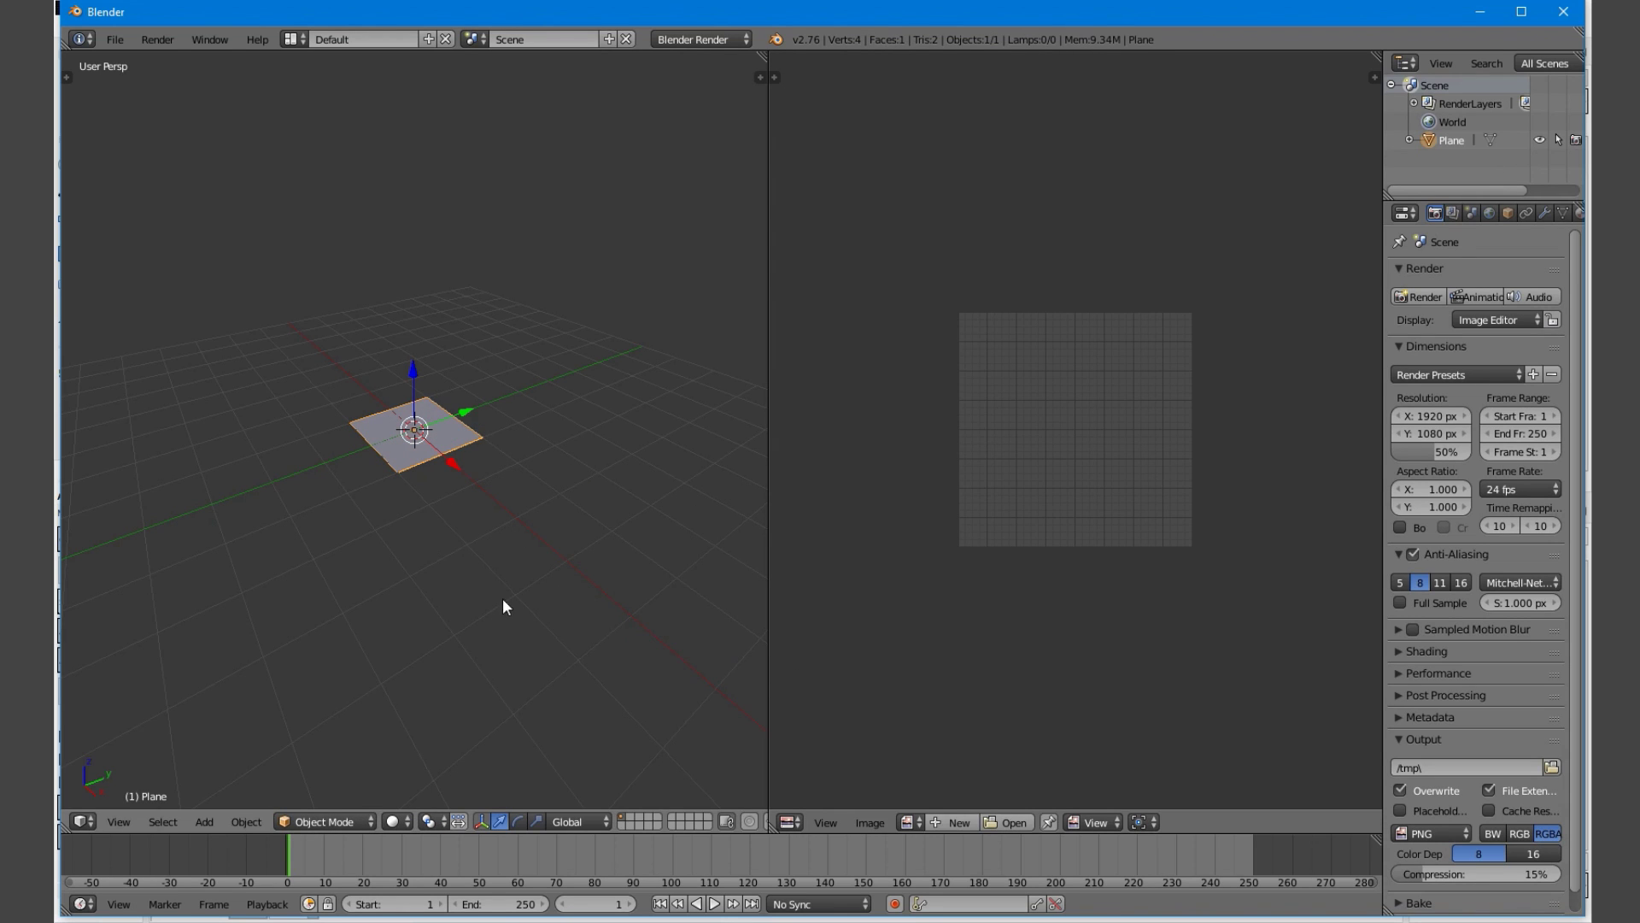
key("Tab")
Load Smoke1.png from the Desktop folder as the image on the plane's UV layout
left_click(1091, 822)
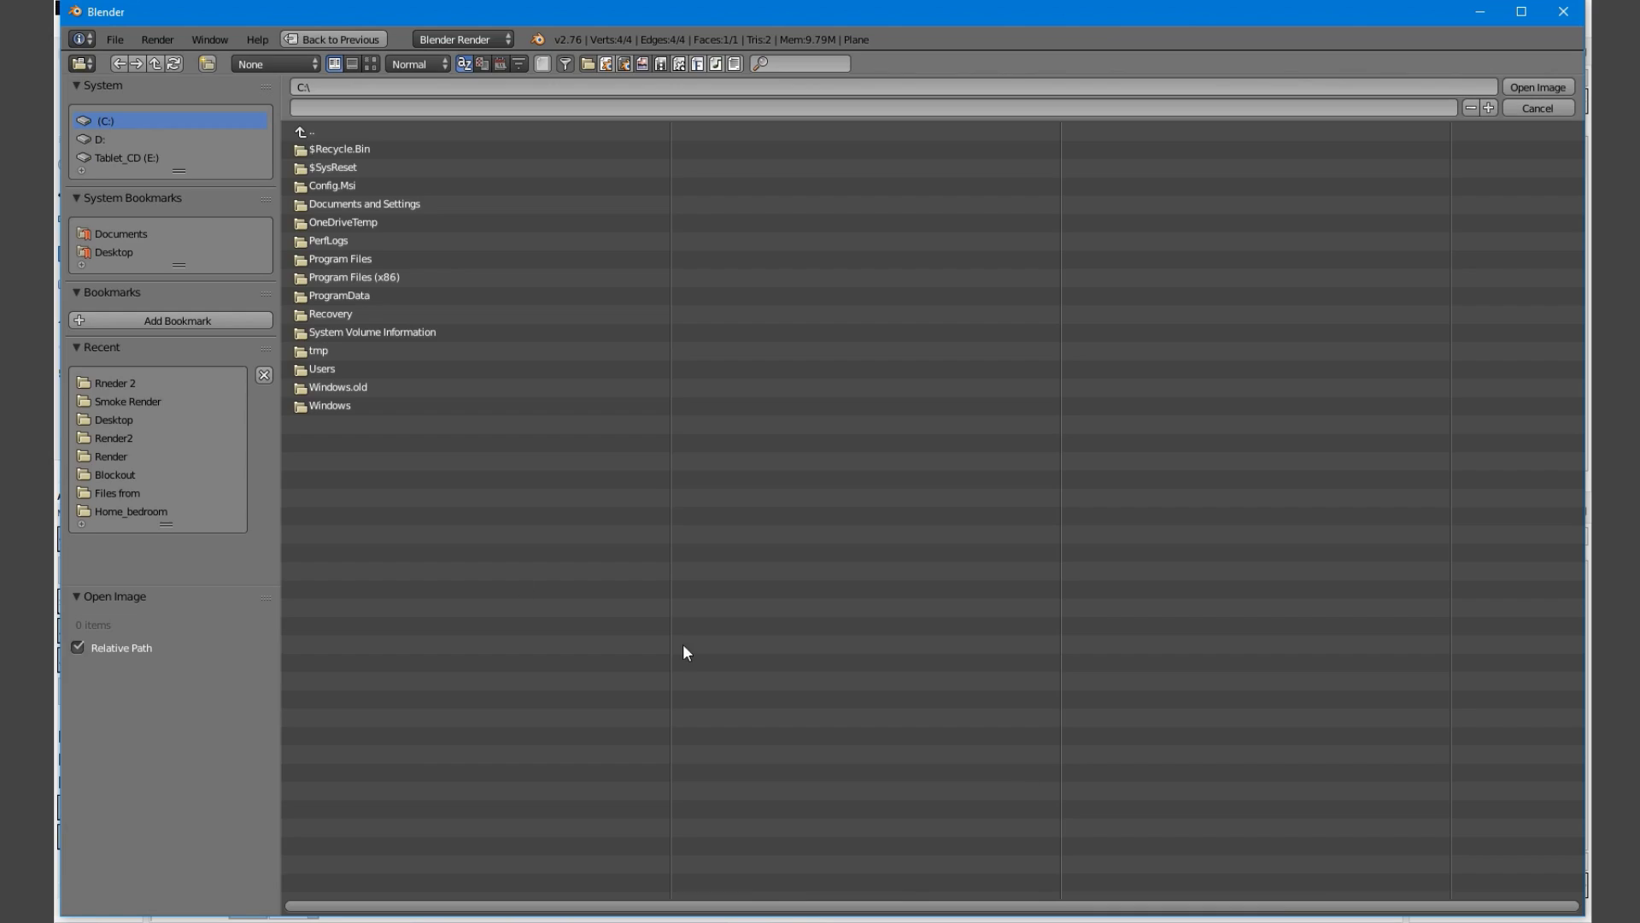
left_click(106, 254)
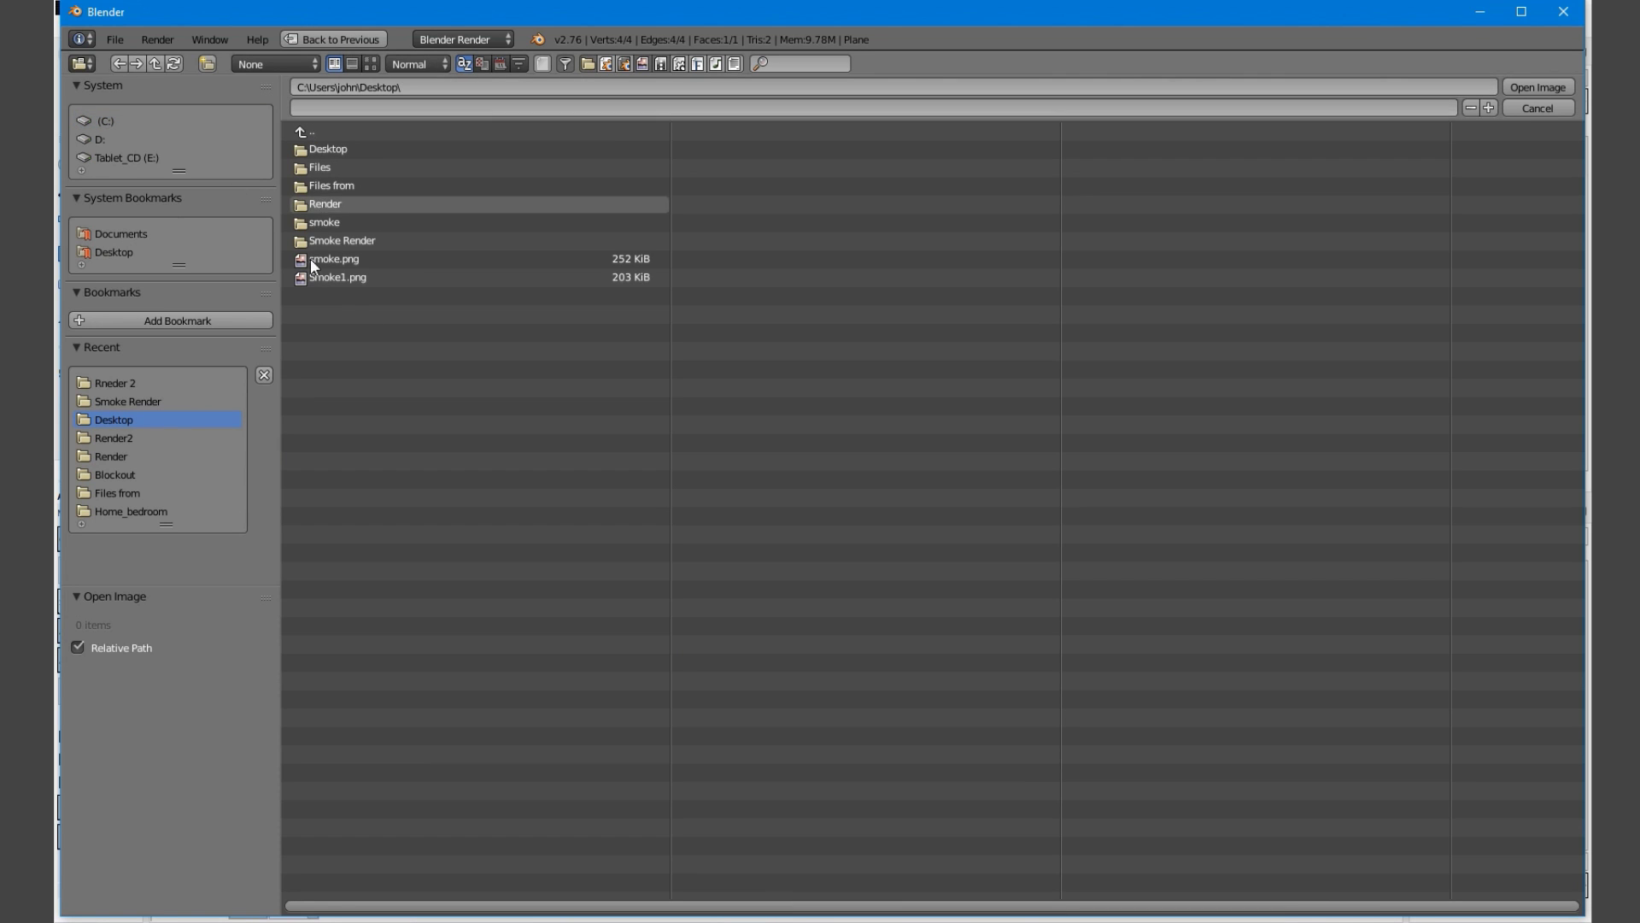
left_click(364, 277)
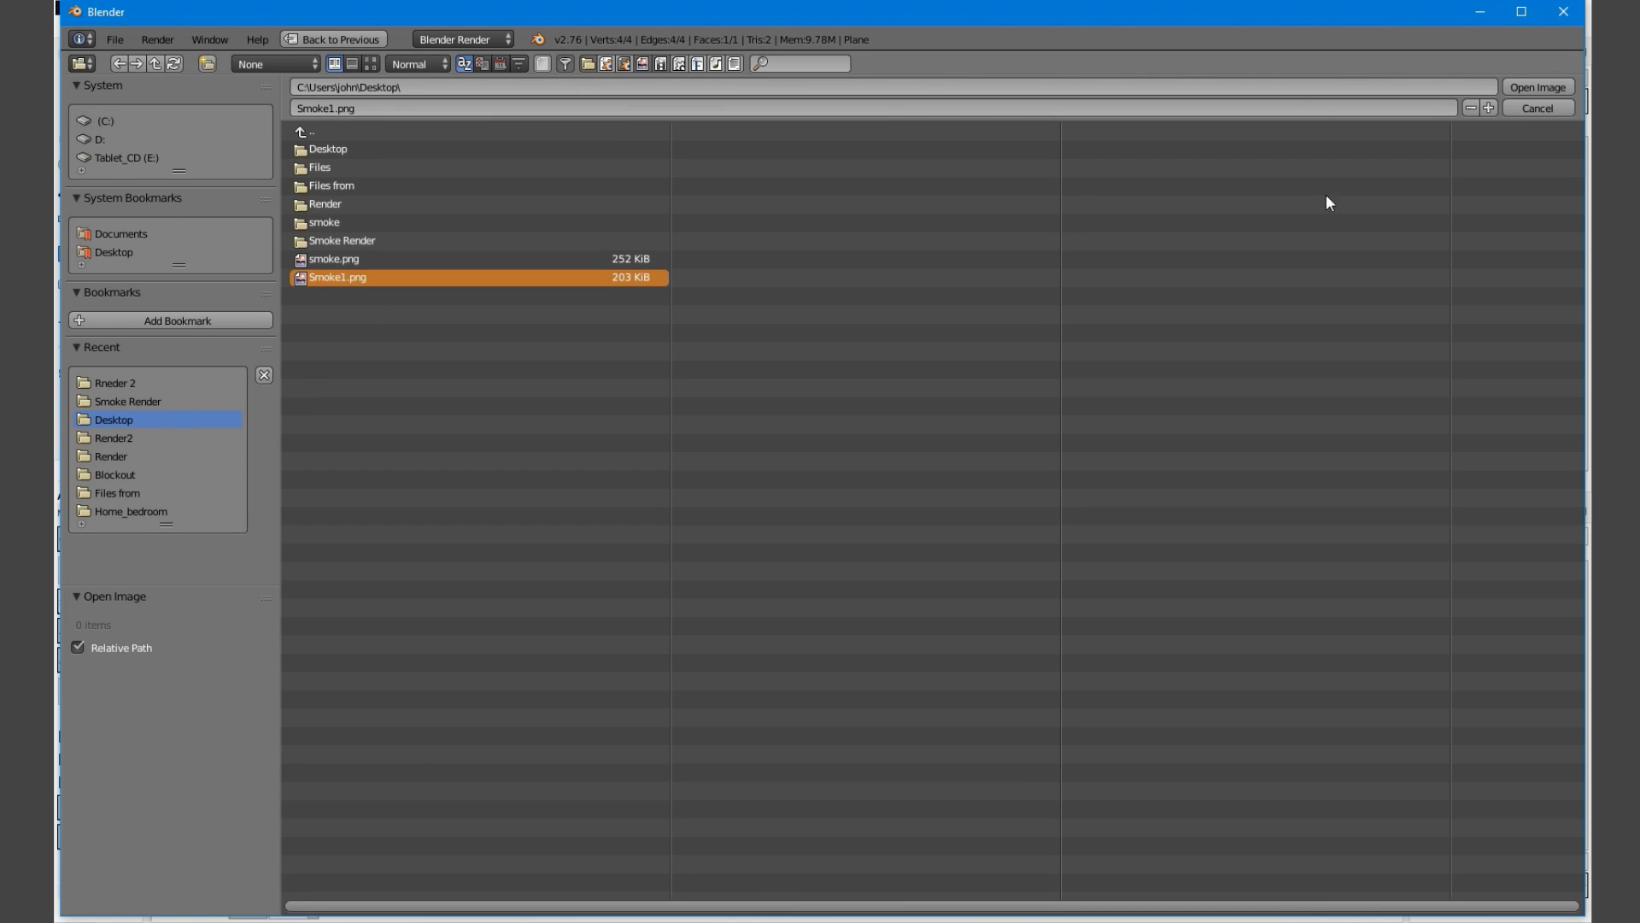
left_click(1536, 87)
scroll(1085, 561, "down", 3)
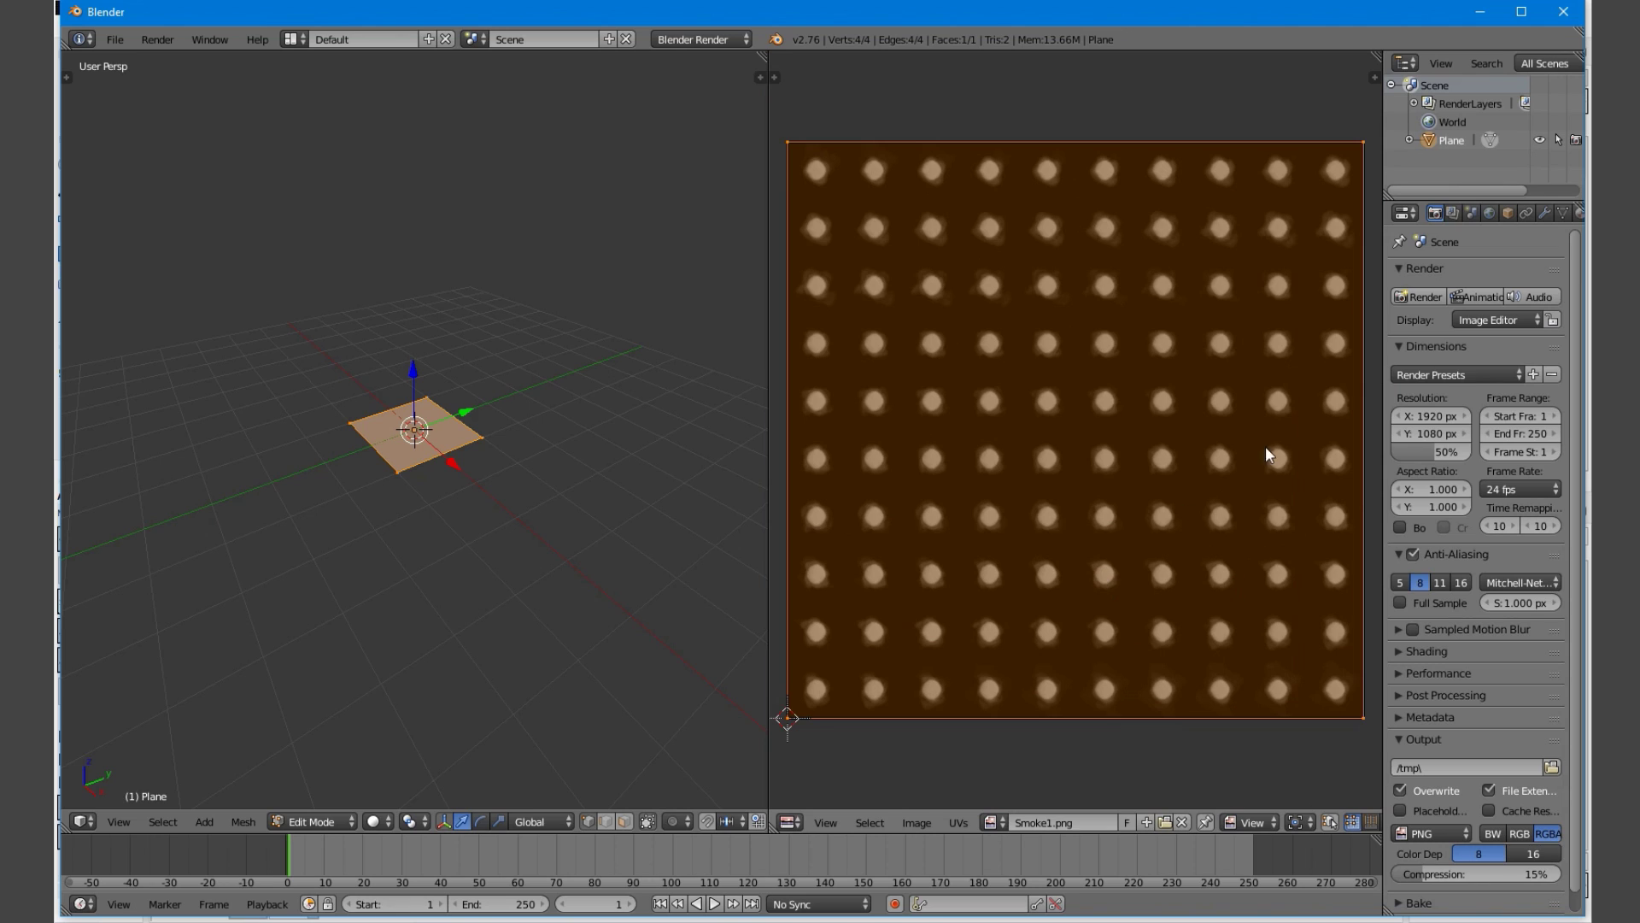
In the image's game properties, enable Tiles with X 10 and Y 10, and Animated with end frame 99 and speed 18
key("n")
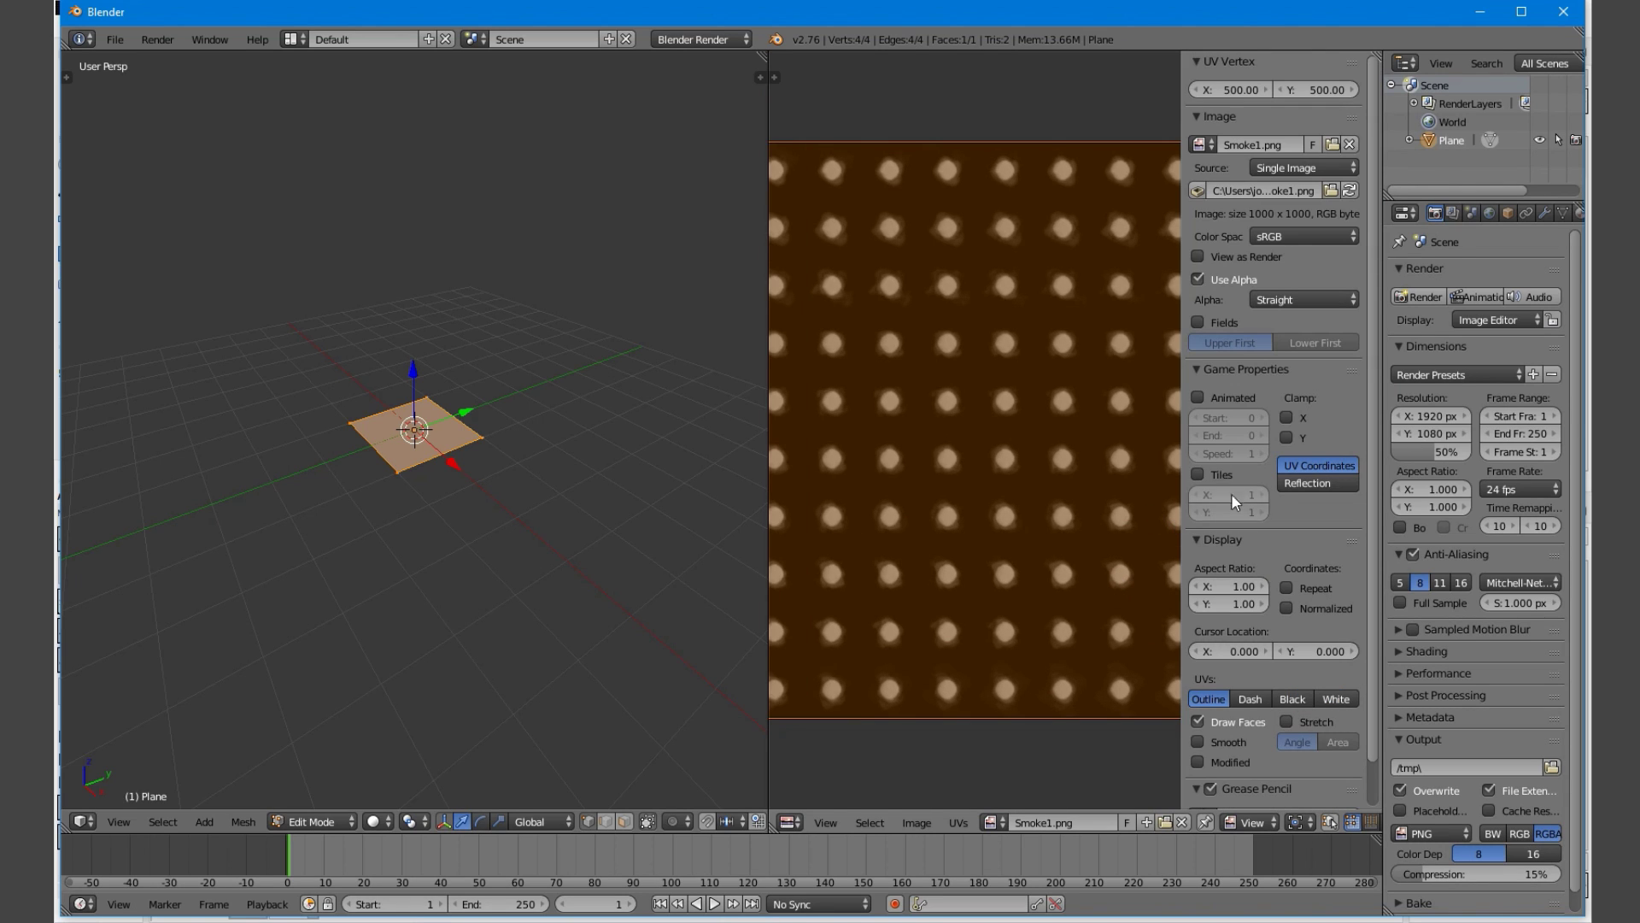
left_click(1199, 475)
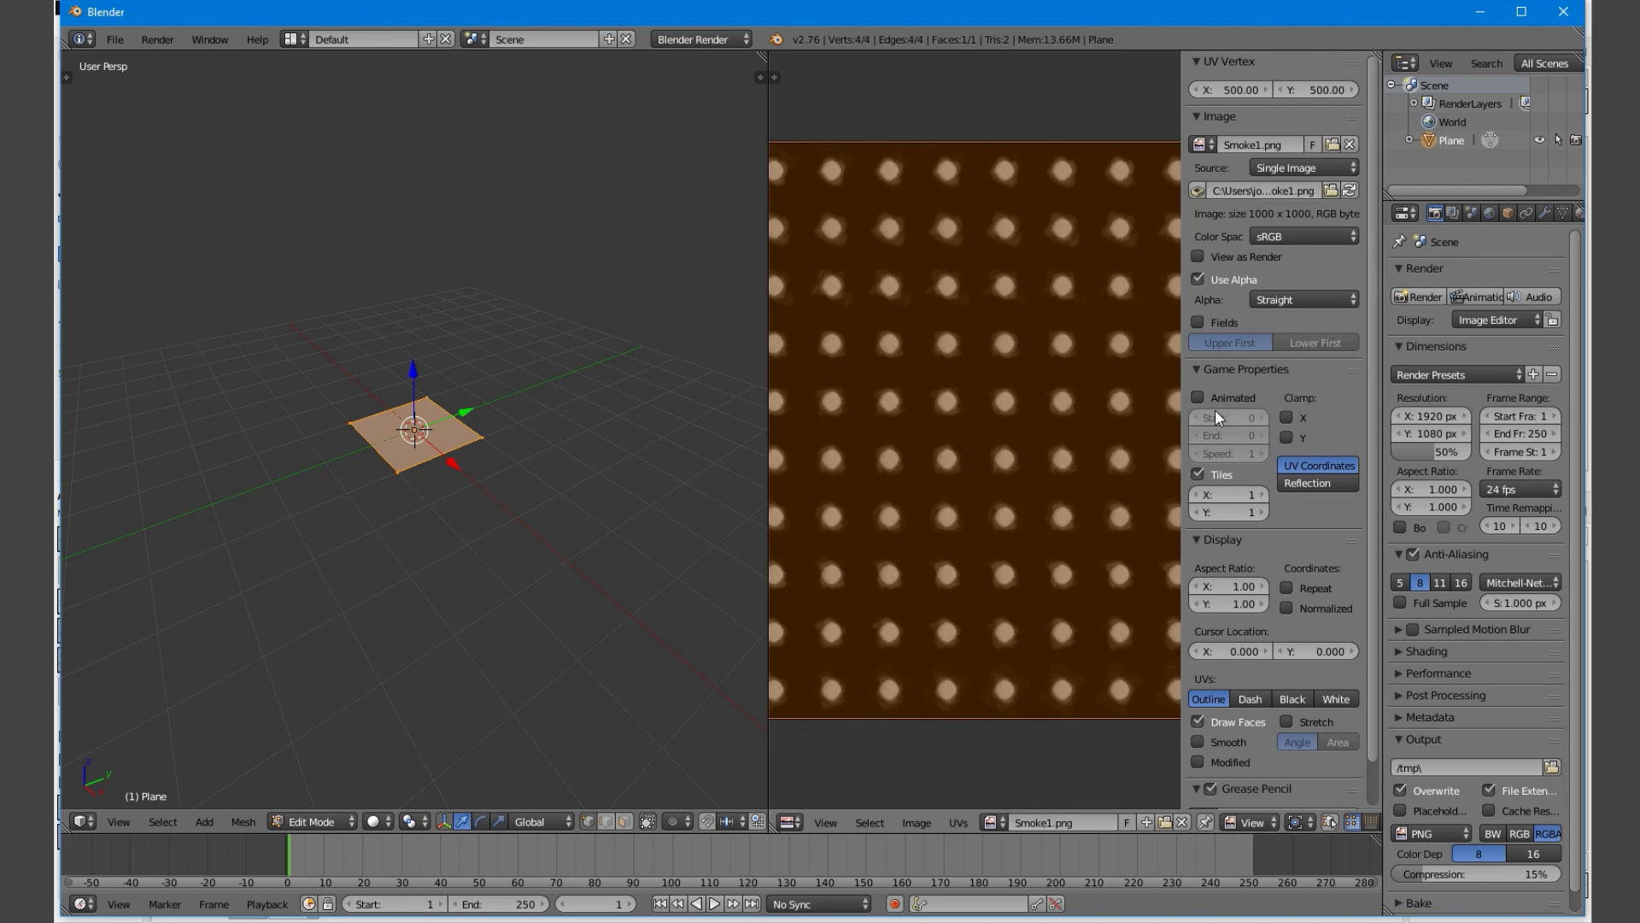
left_click(1219, 495)
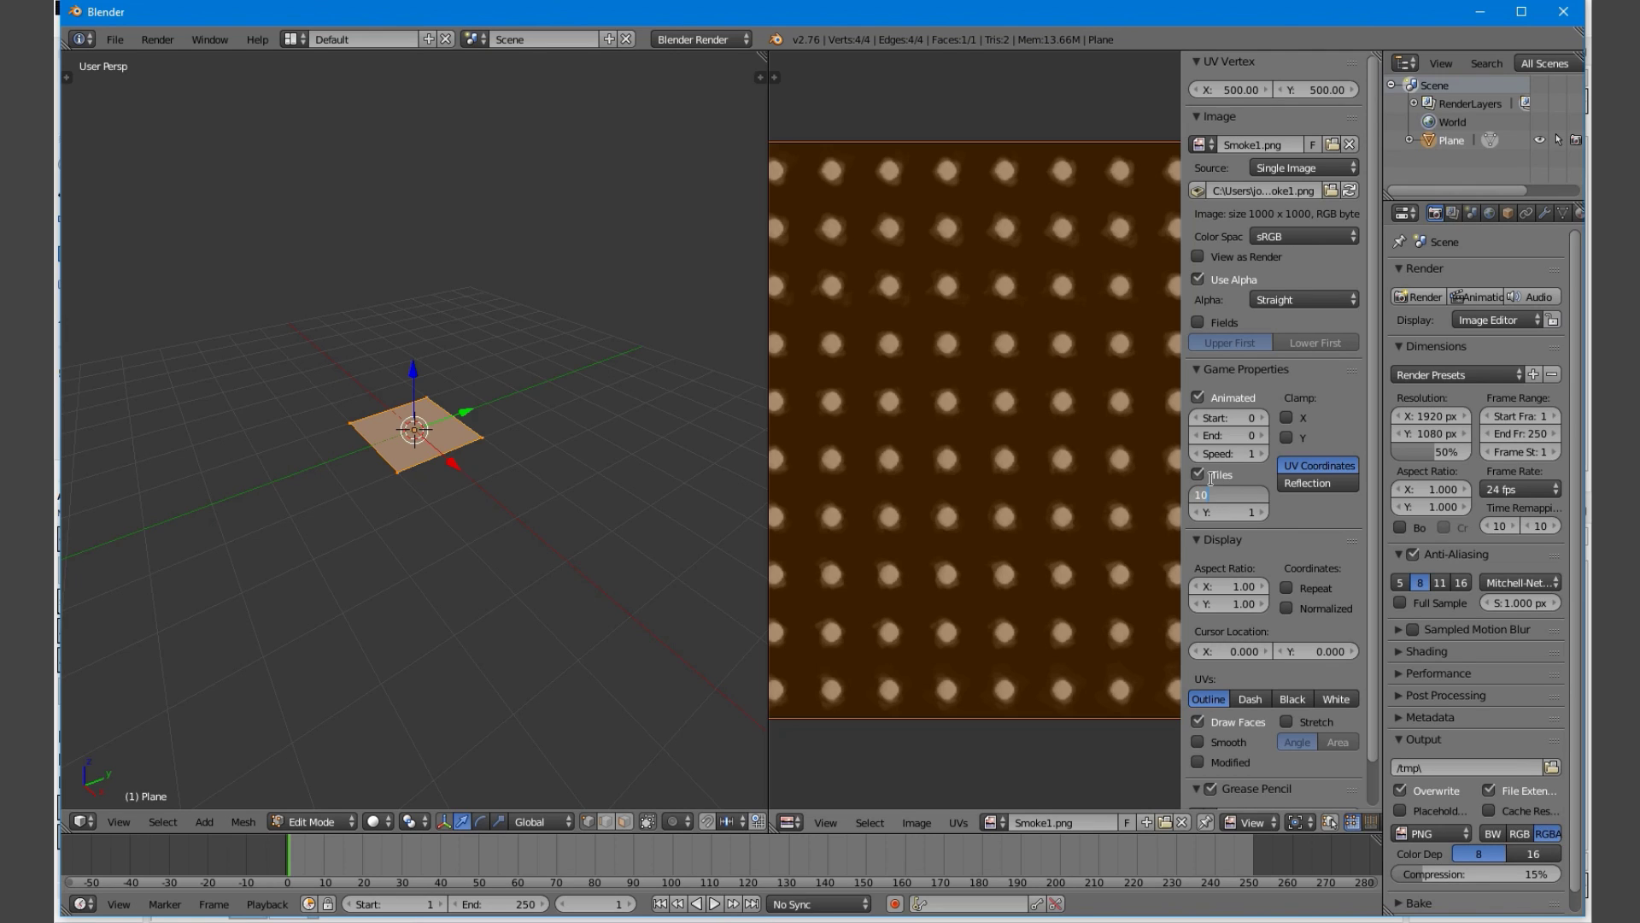
type("10")
key("Return")
left_click(1235, 511)
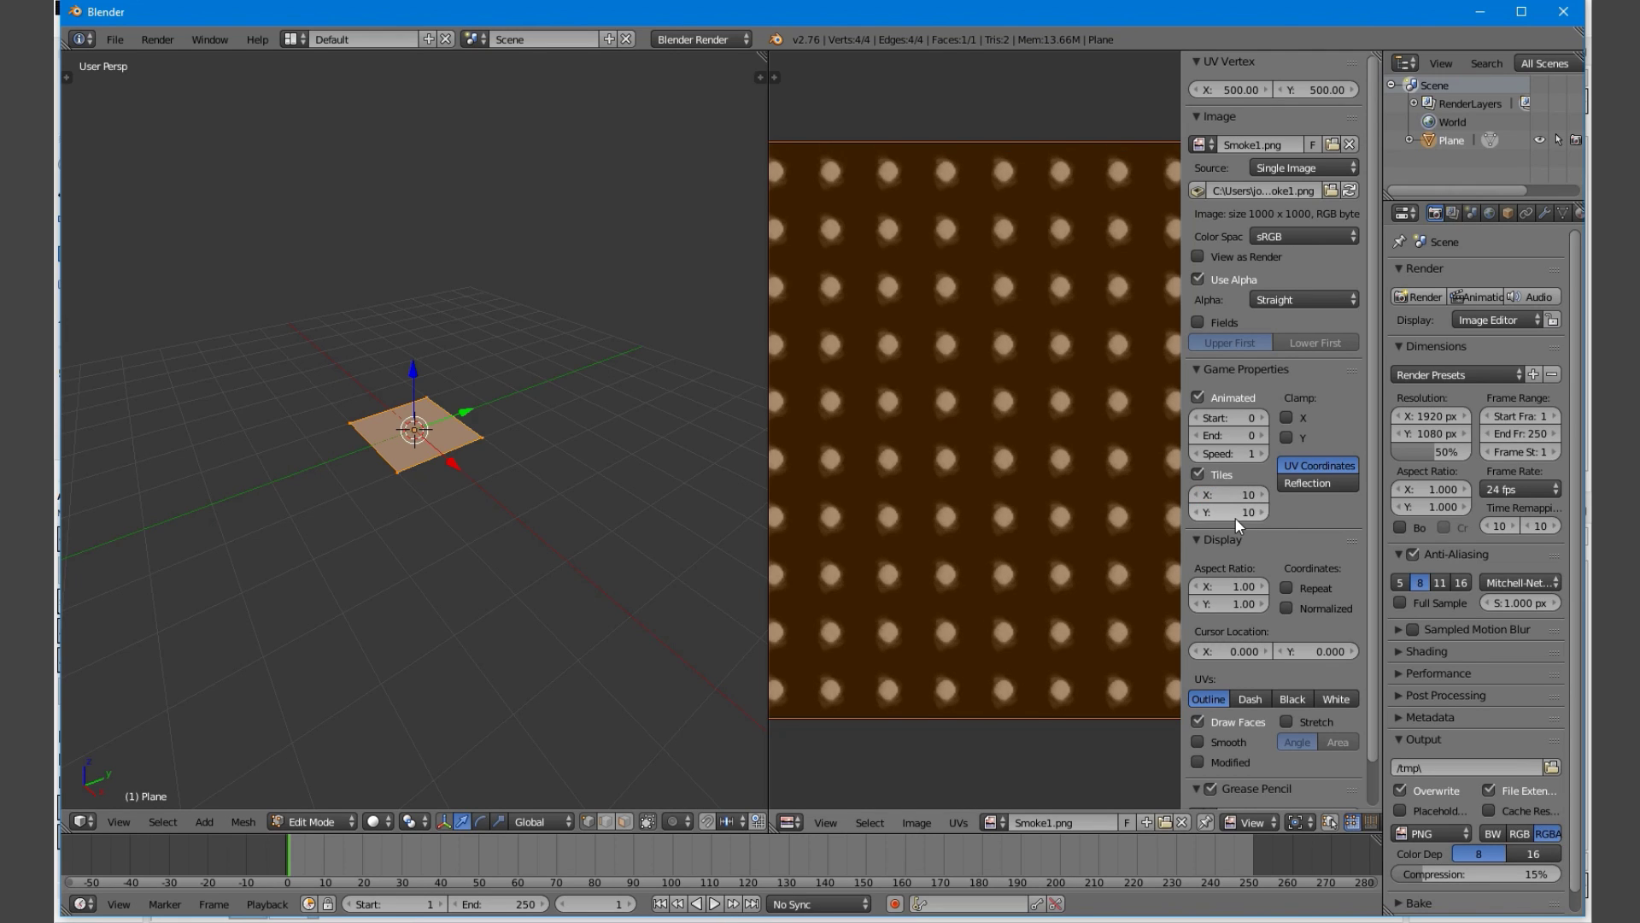
key("Return")
Return the plane to Object Mode and set the viewport shading to Texture
key("Tab")
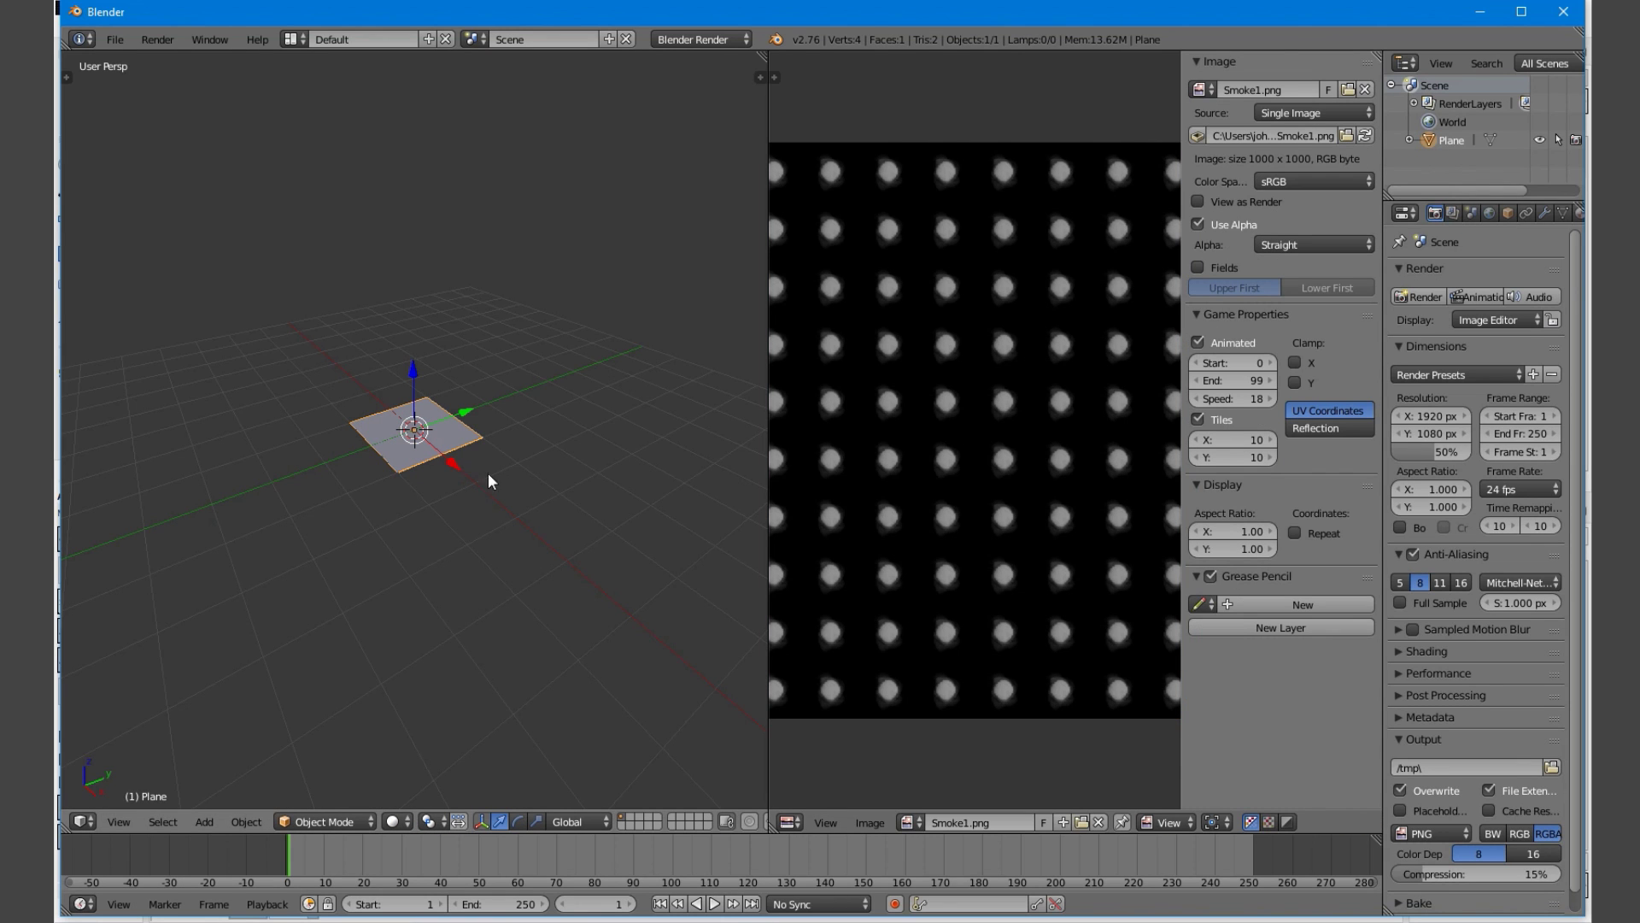
left_click(413, 825)
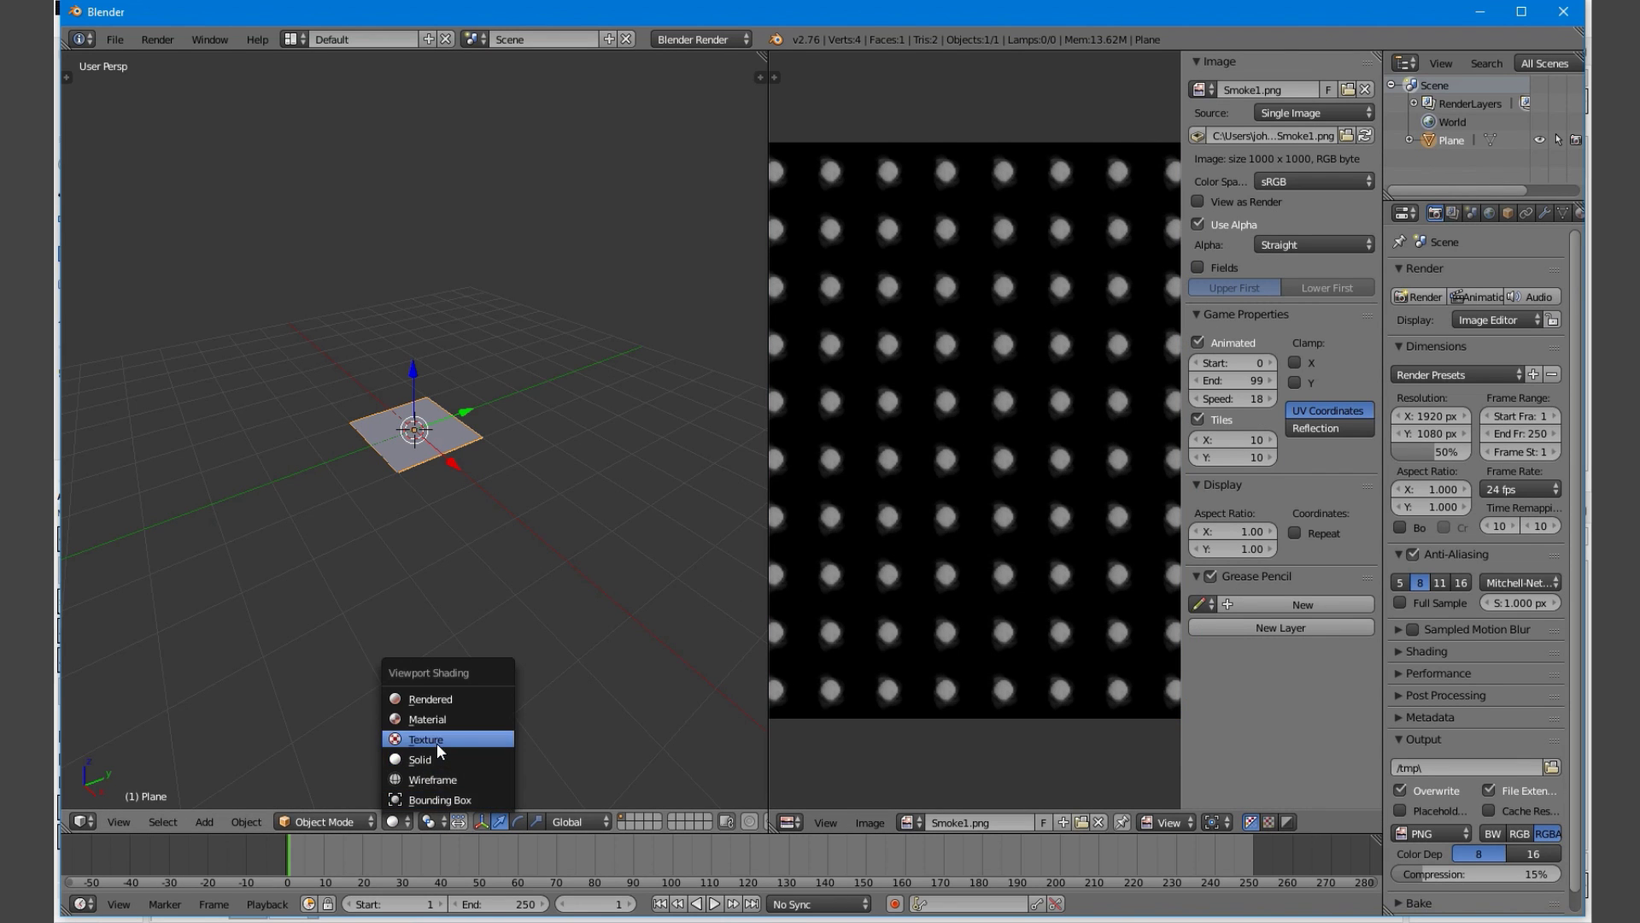
left_click(437, 742)
middle_click_drag(419, 510, 532, 586)
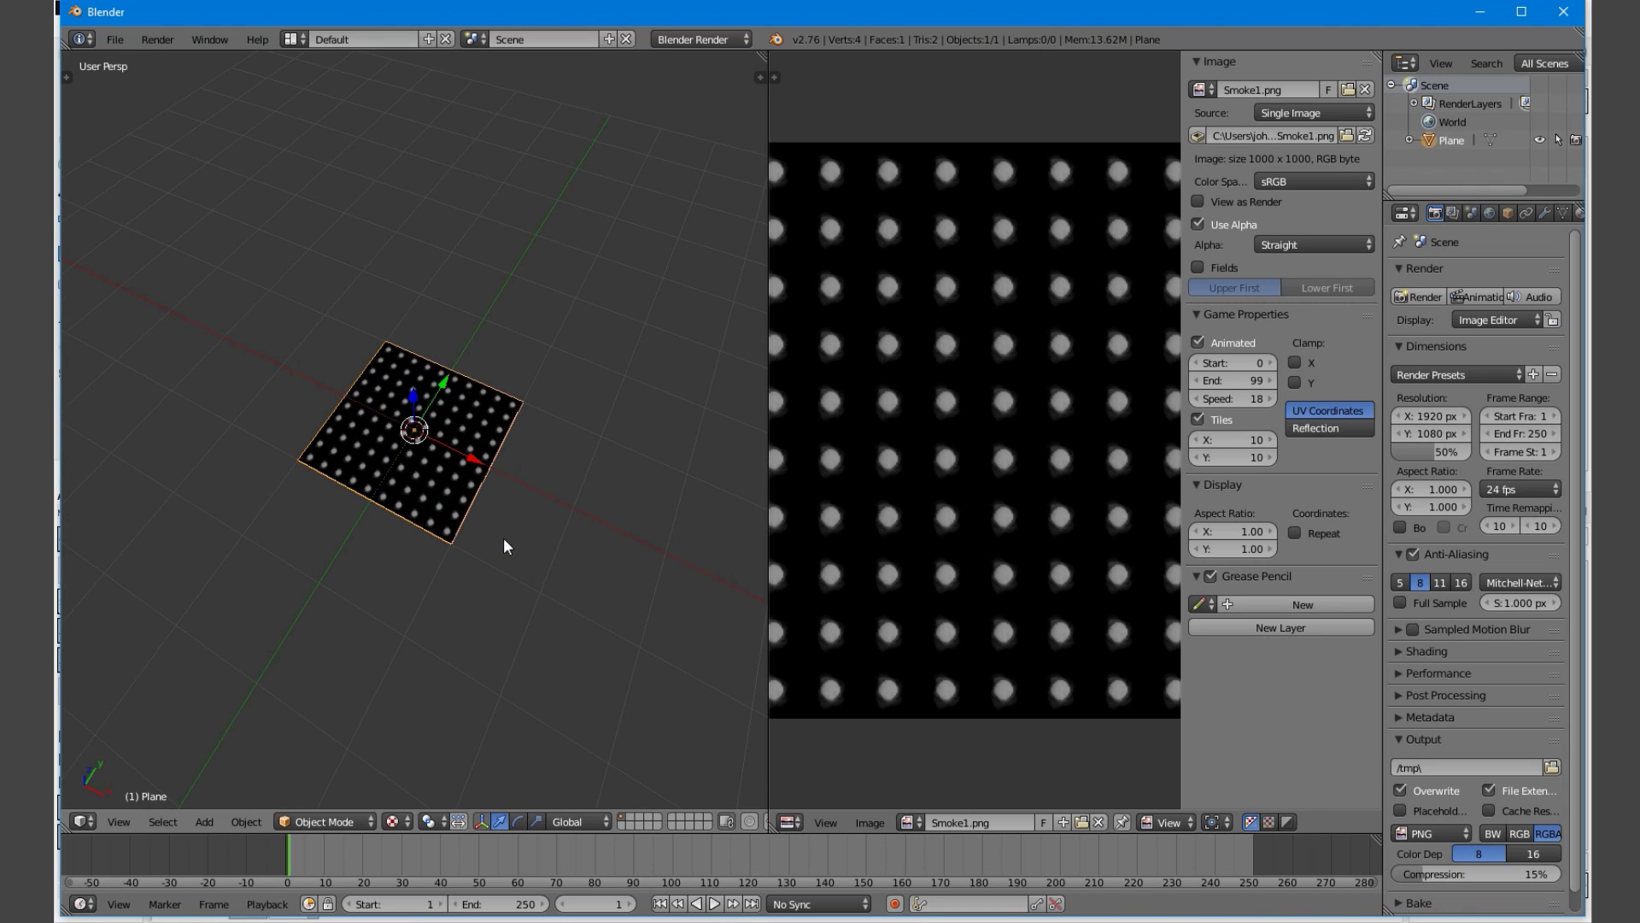
Switch the render engine to Blender Game and test-play the scene
left_click(707, 38)
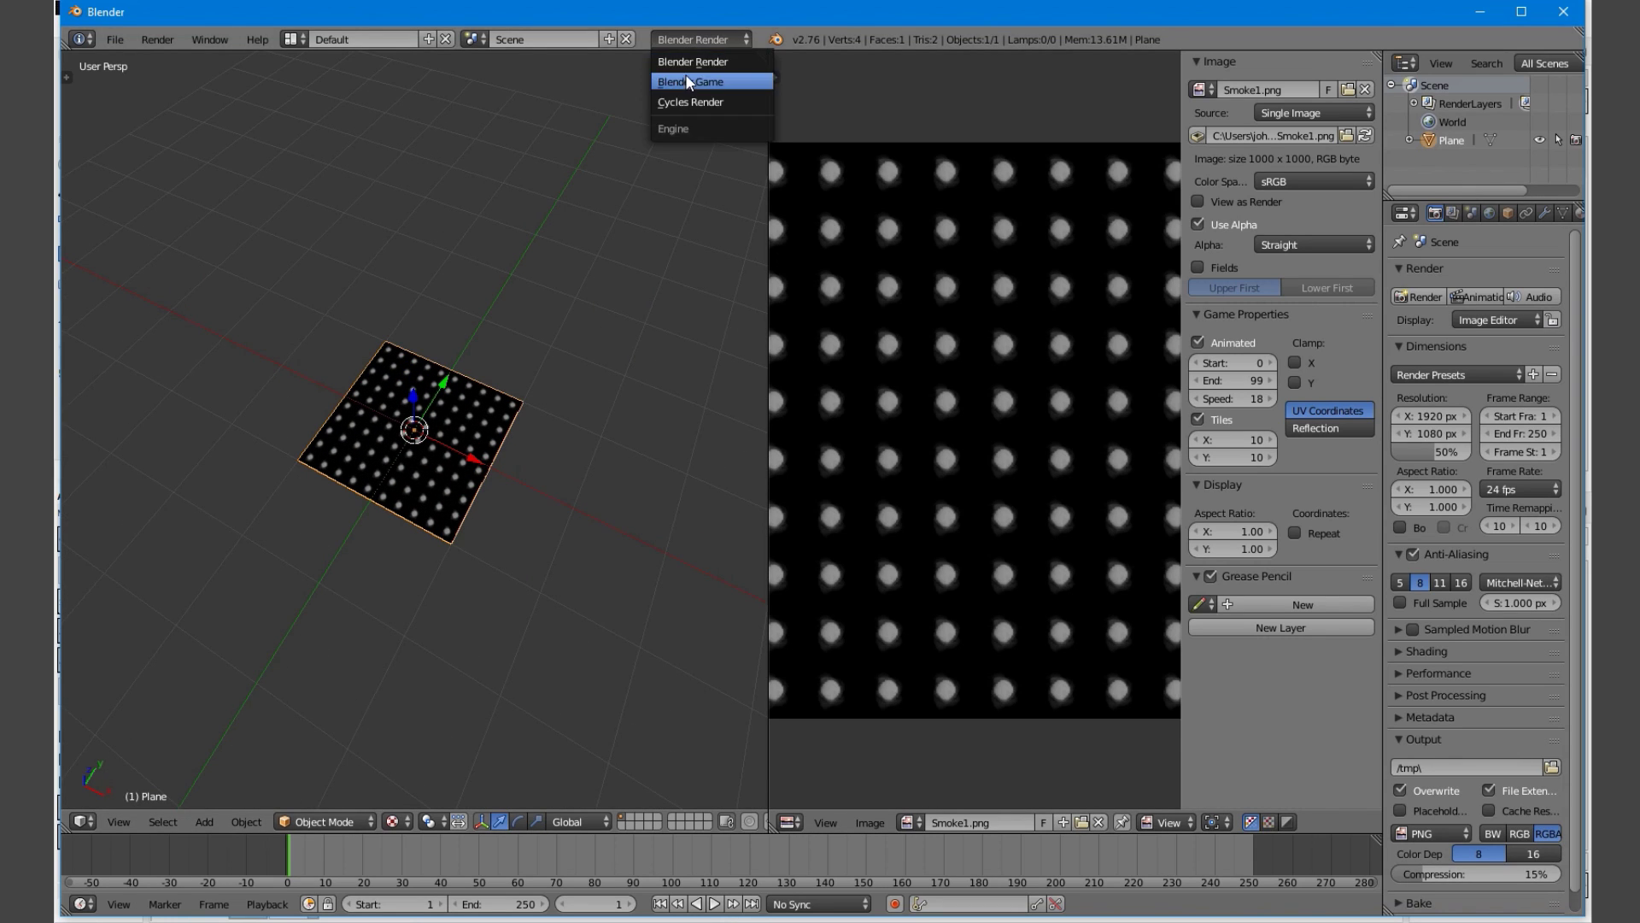
left_click(685, 75)
key("p")
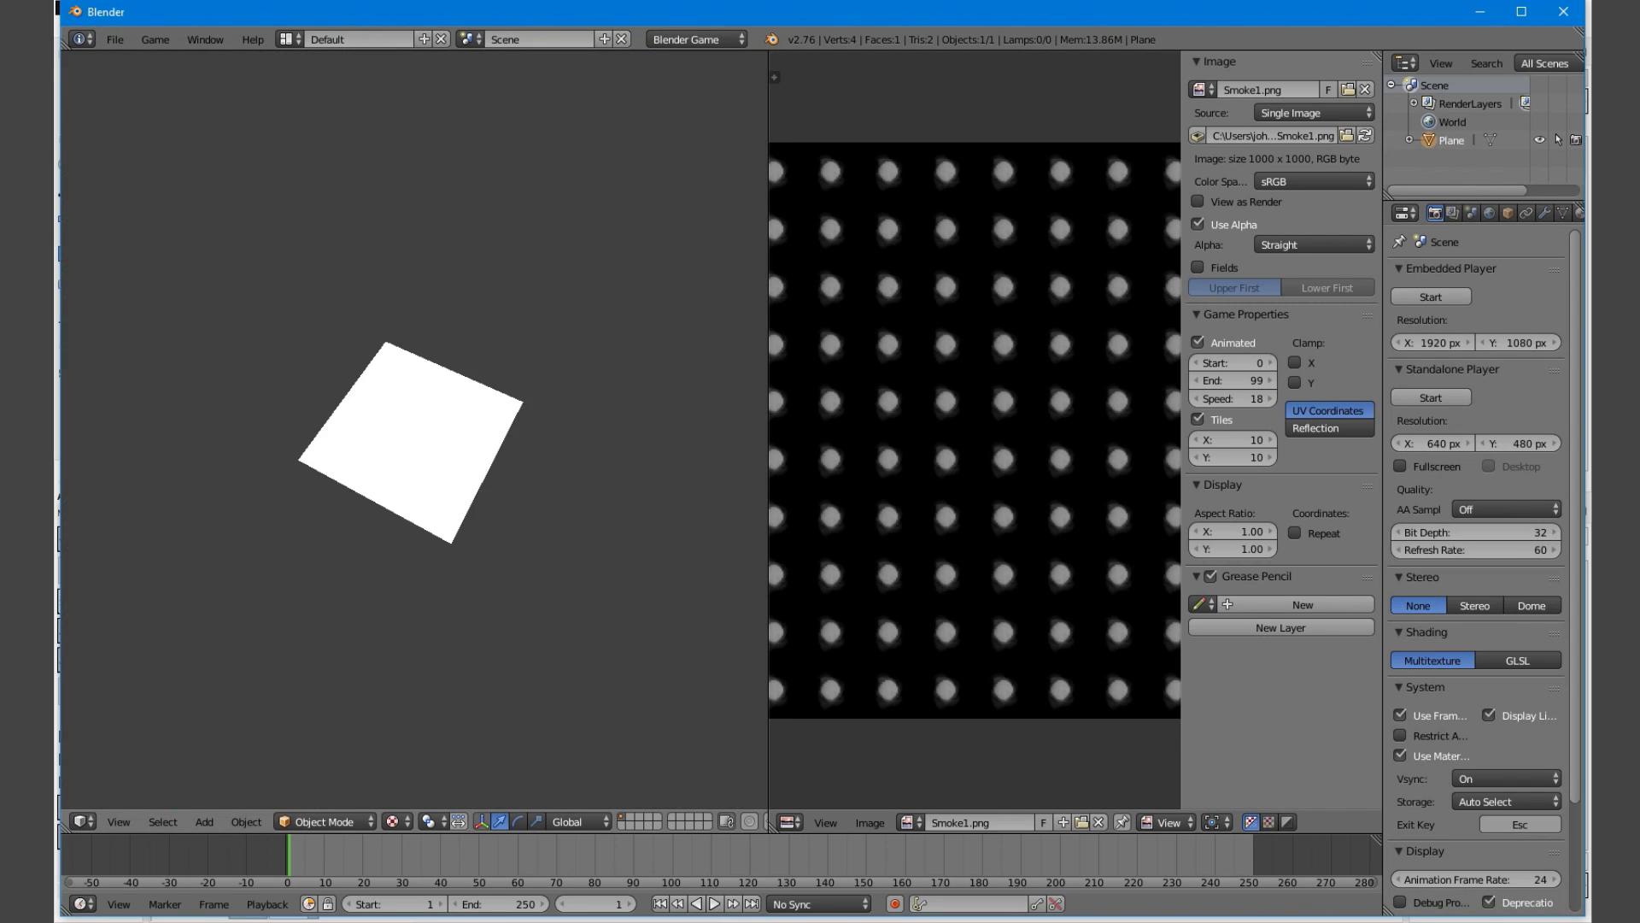
key("Escape")
Set the 3D viewport's material mode to GLSL
key("n")
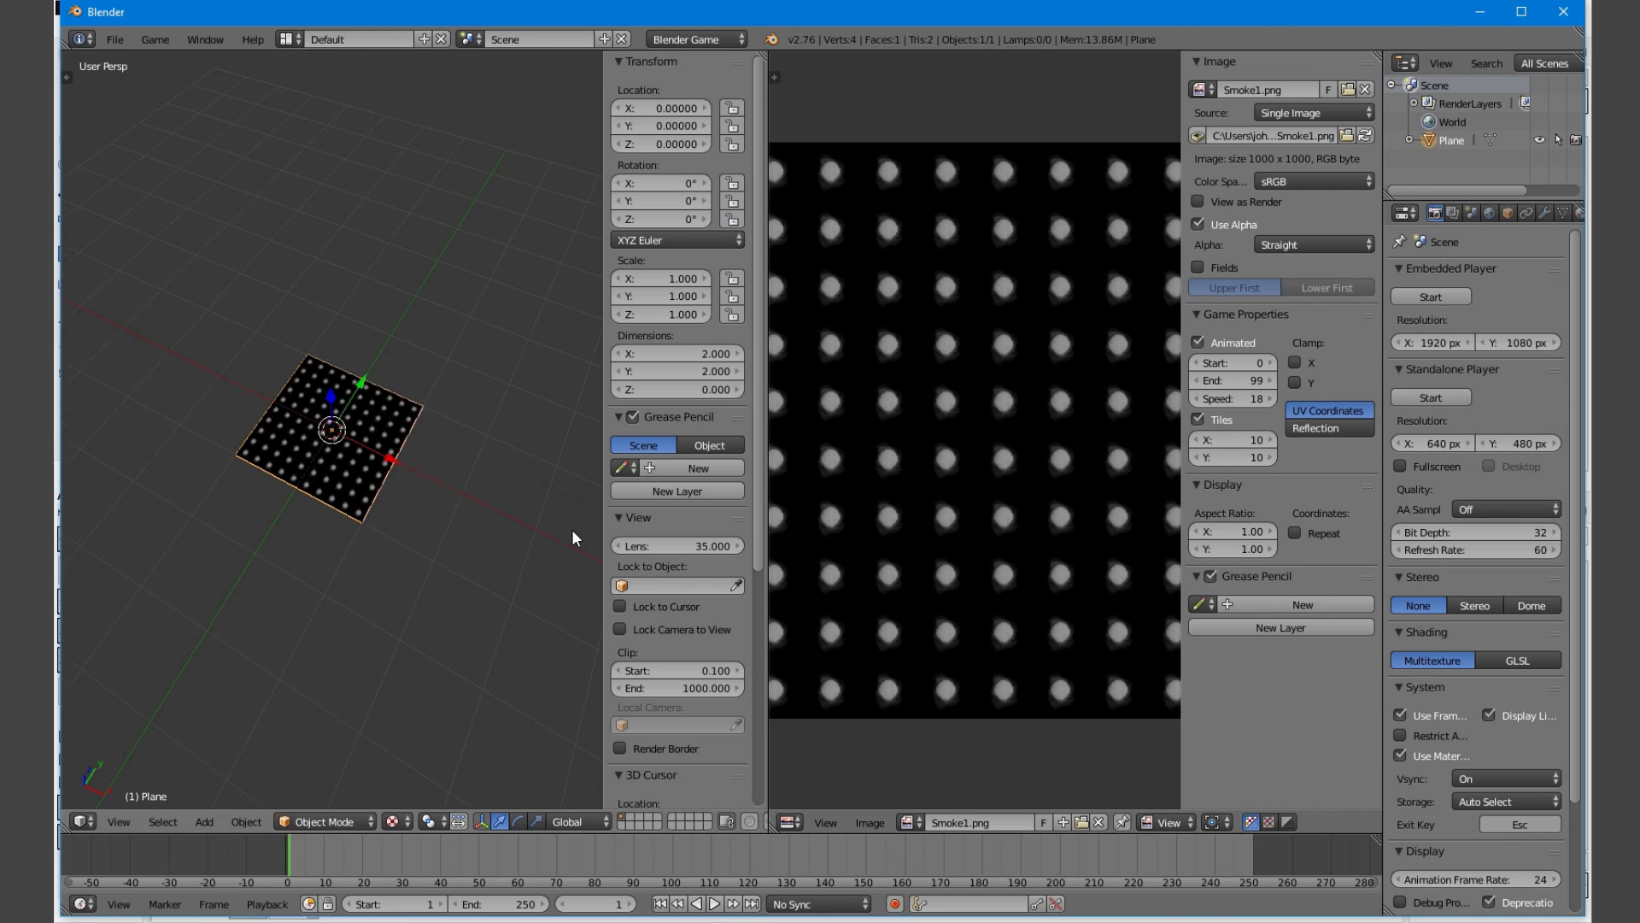
scroll(573, 537, "down", 3)
scroll(689, 610, "down", 8)
left_click(679, 696)
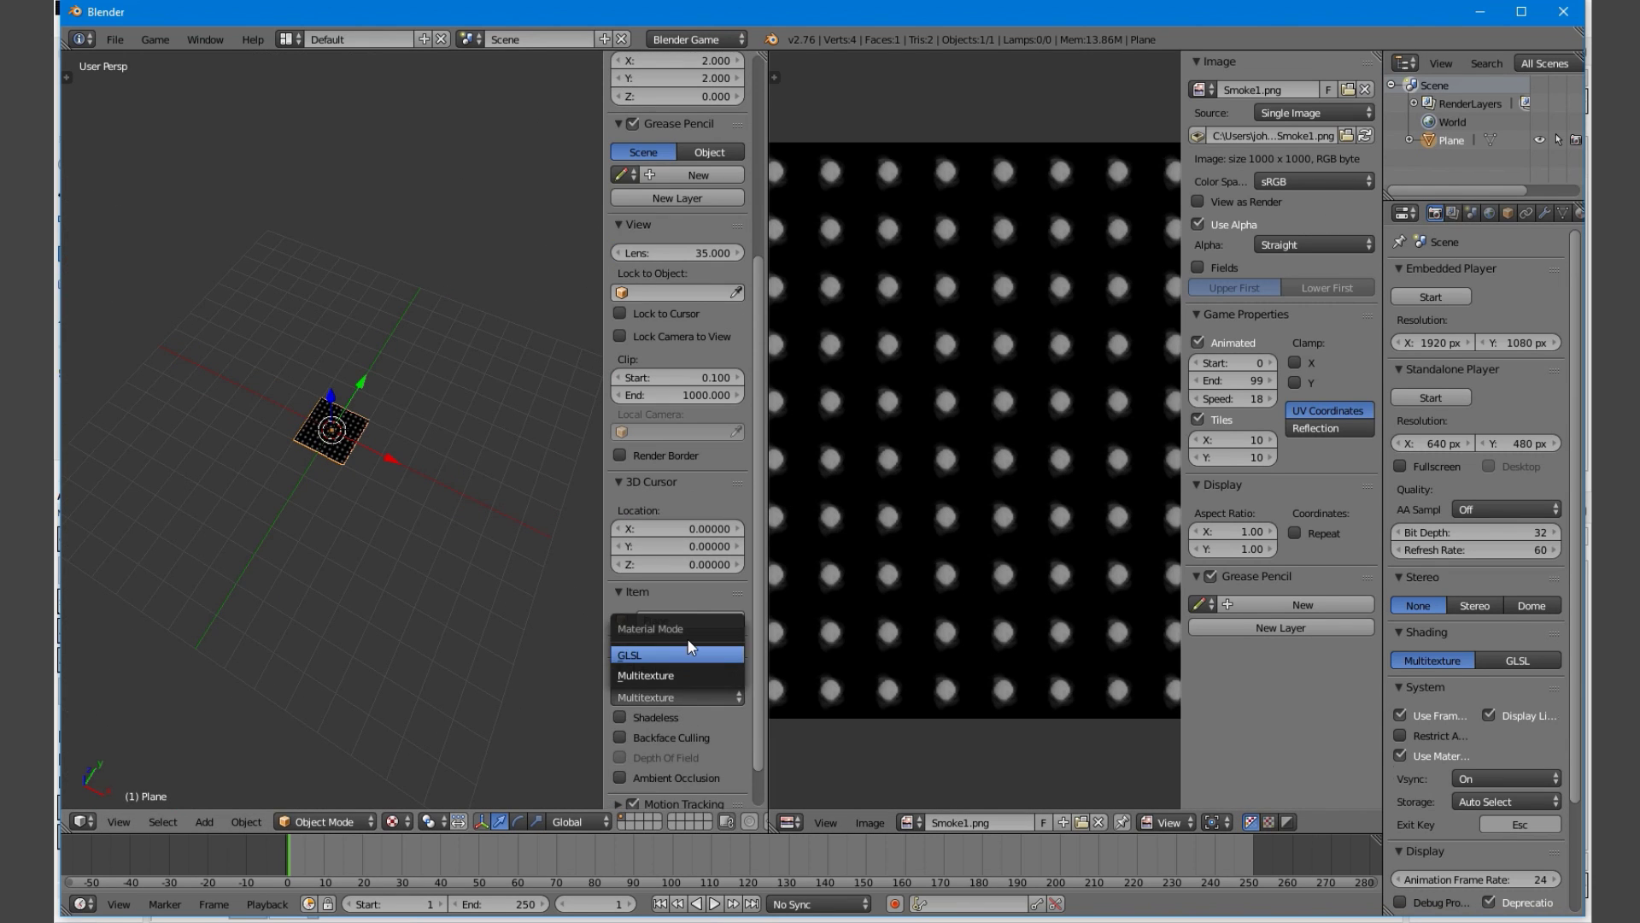
left_click(691, 654)
key("n")
scroll(413, 549, "up", 3)
scroll(1501, 218, "down", 3)
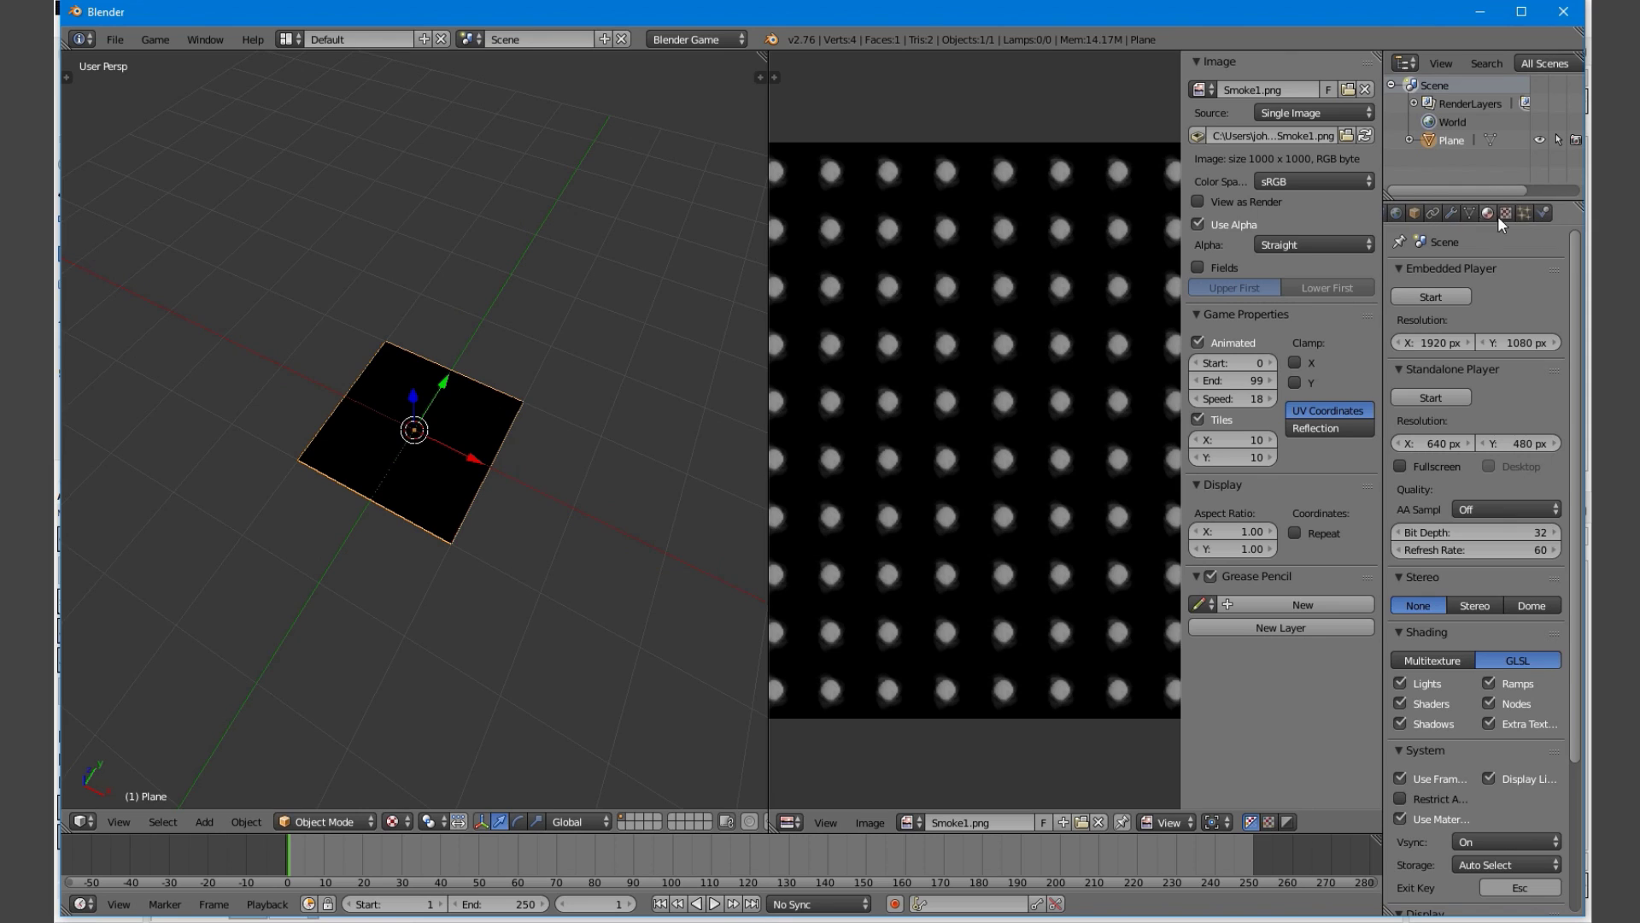
Add a new material to the plane and make it Shadeless
left_click(1488, 214)
left_click(1483, 340)
left_click(1489, 736)
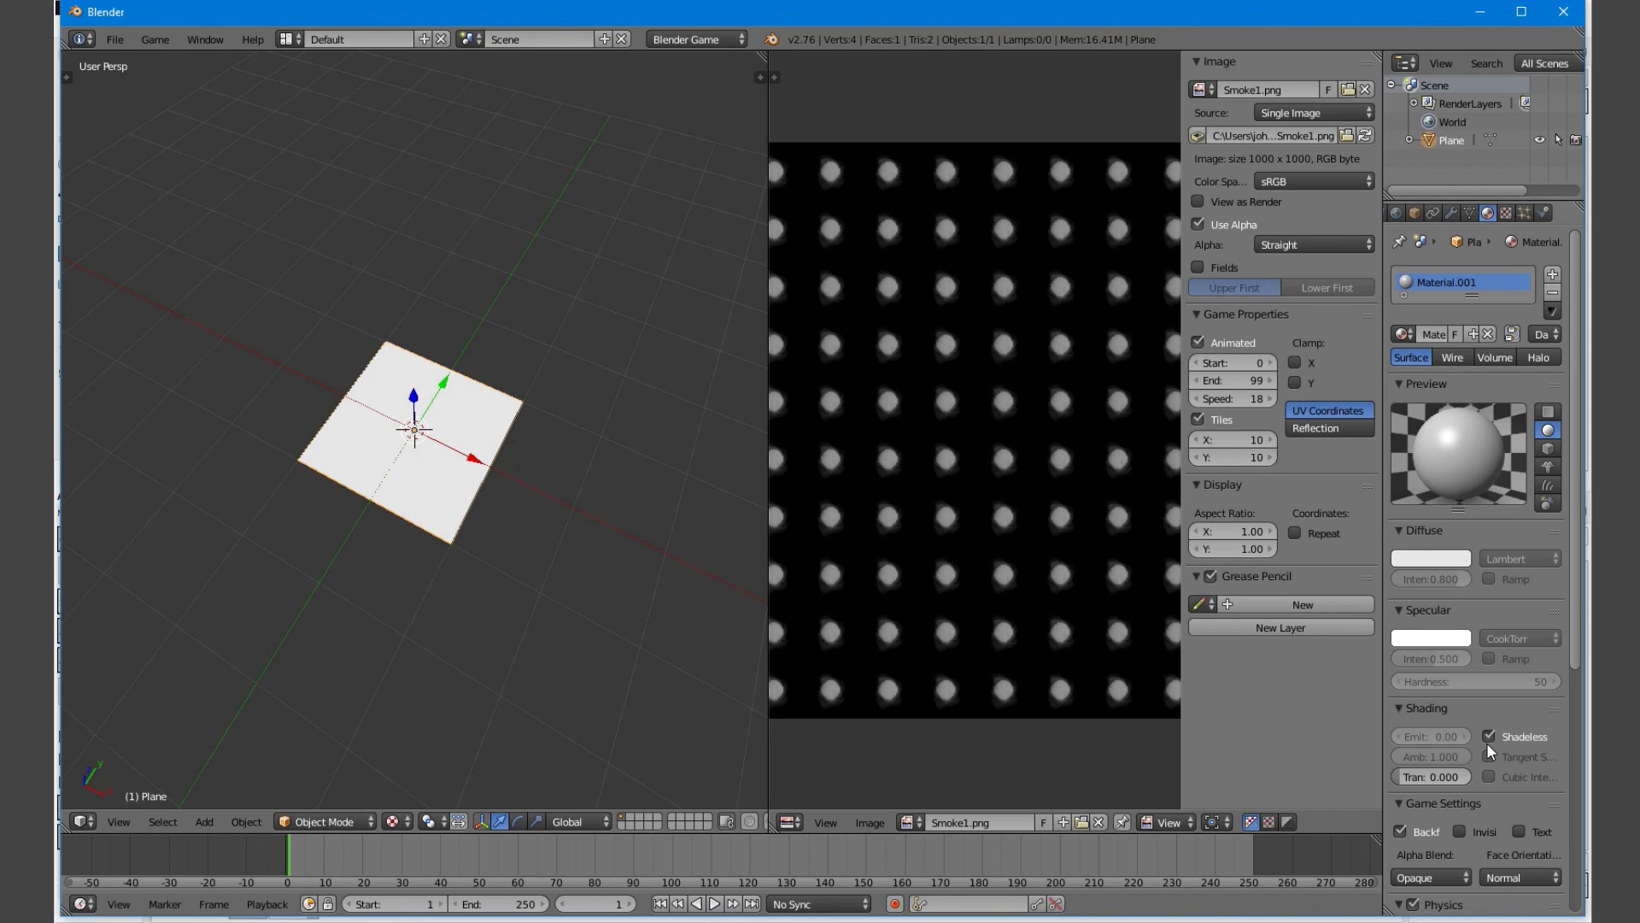
Add a new image texture using Smoke1.png to the plane's material and test-play the animation
left_click(1506, 213)
left_click(1427, 417)
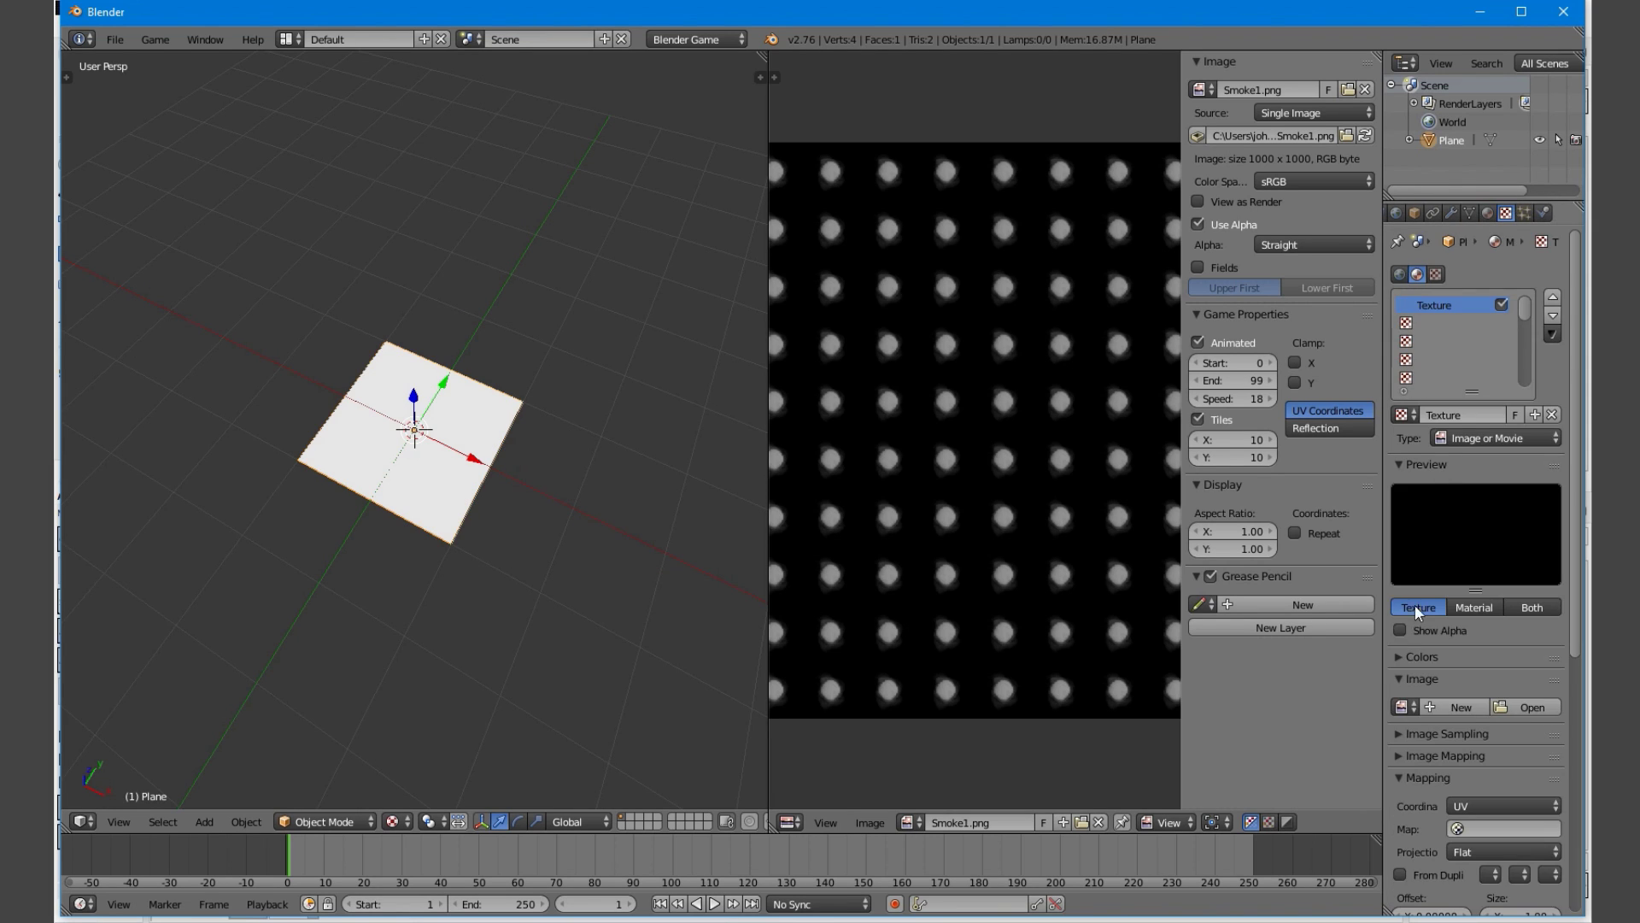
left_click(1399, 707)
left_click(1330, 524)
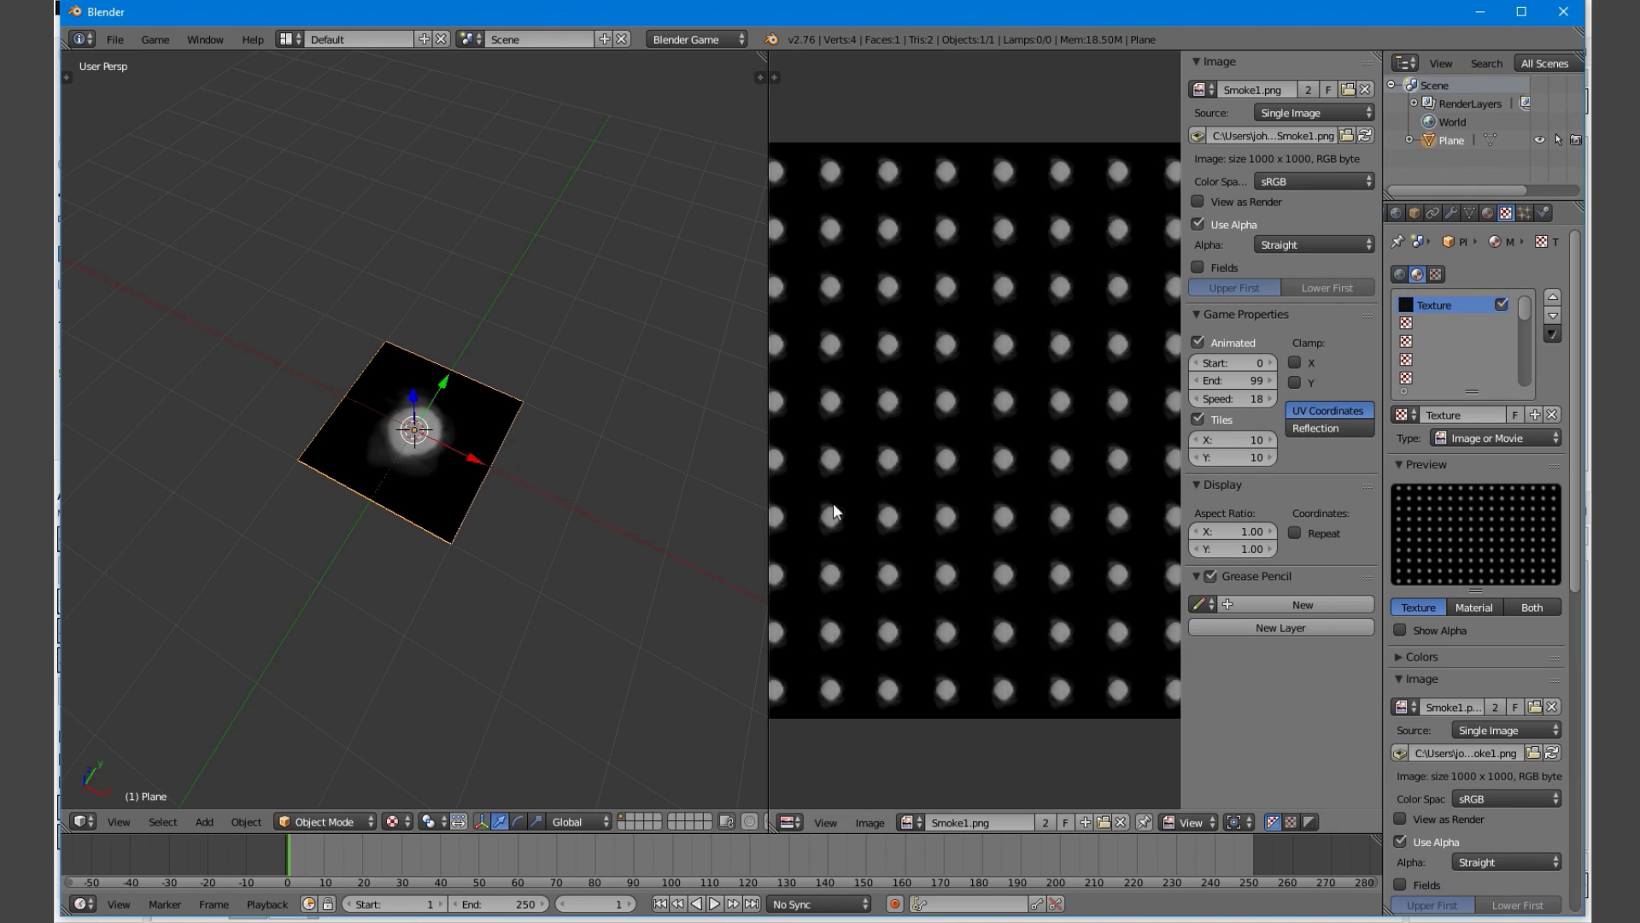
key("p")
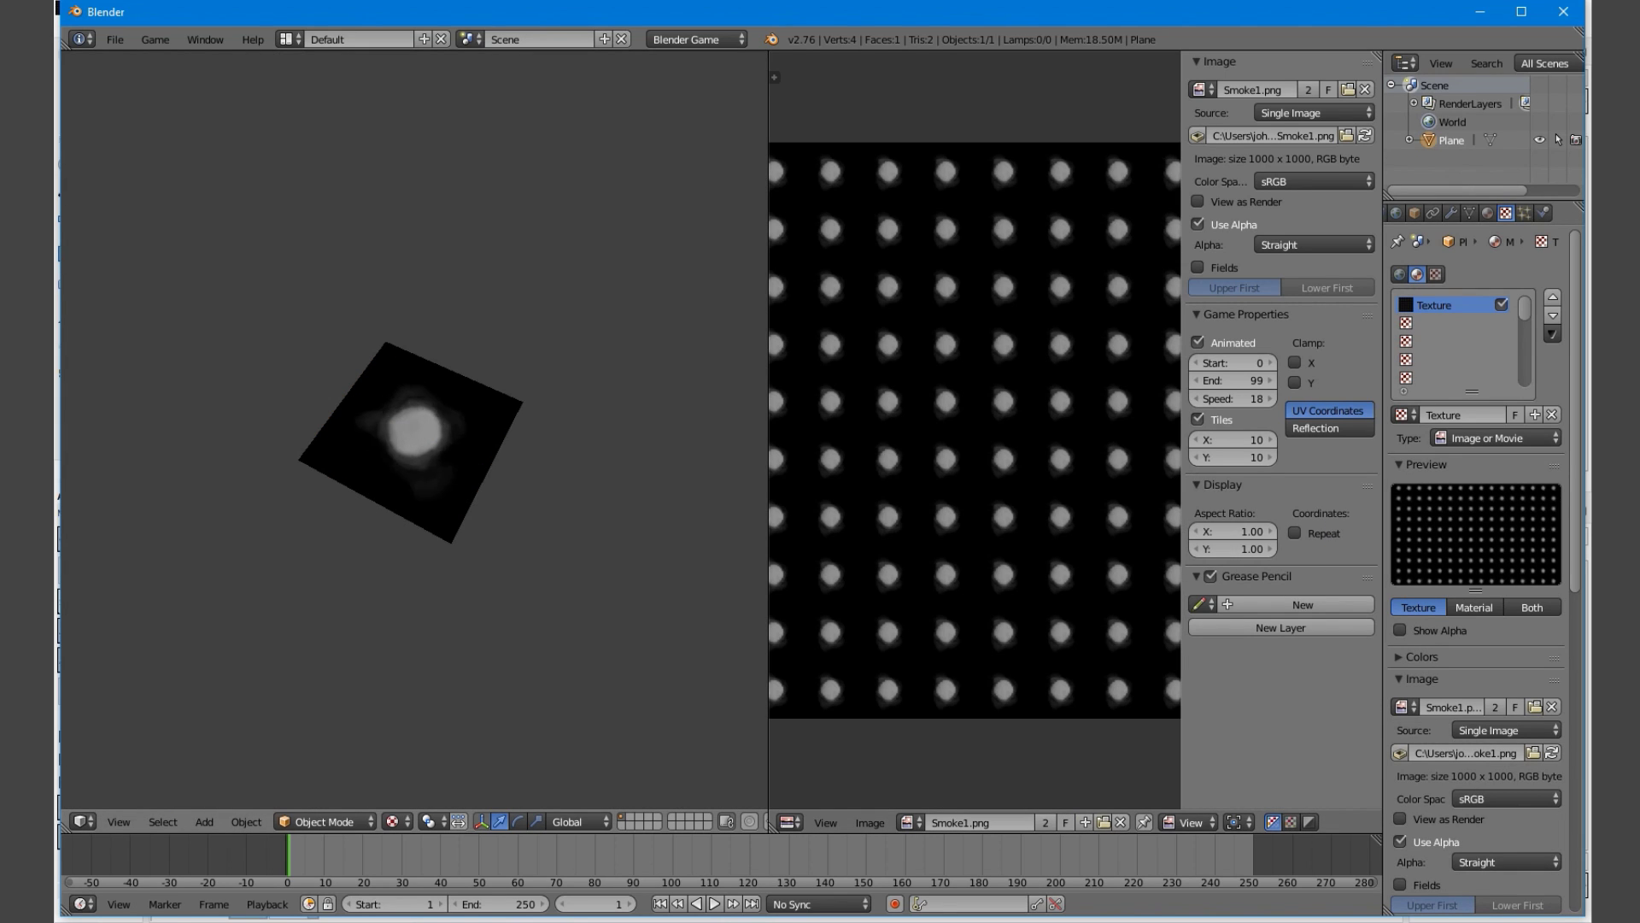
key("Escape")
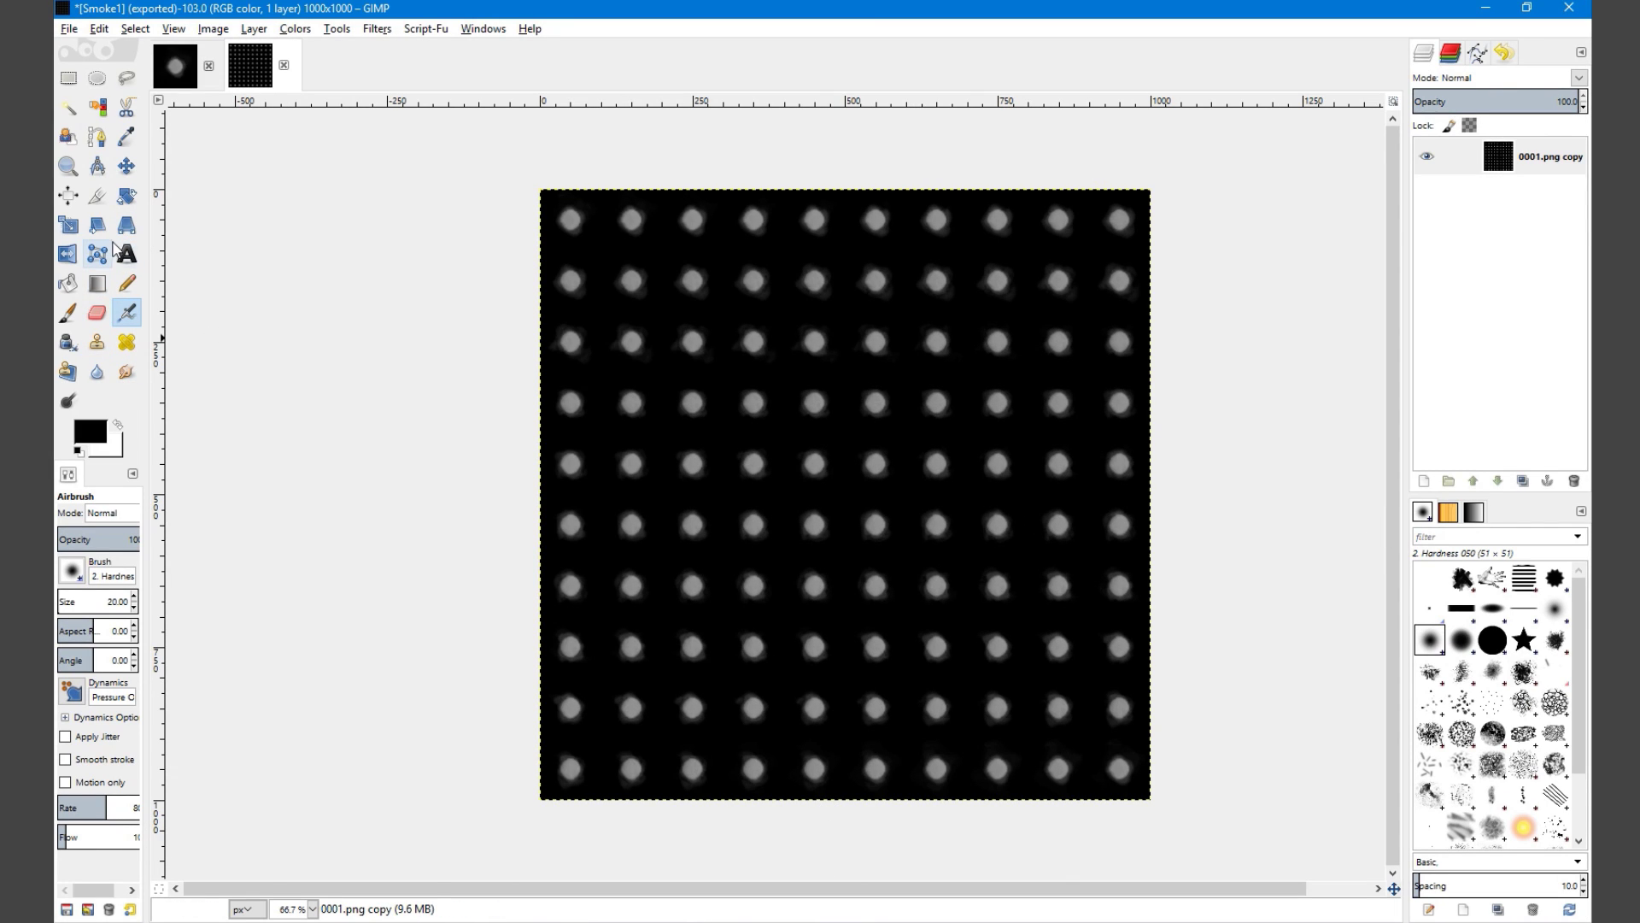
In GIMP, flip the smoke sheet horizontally with the Flip tool and export it over Smoke1.png
left_click(70, 253)
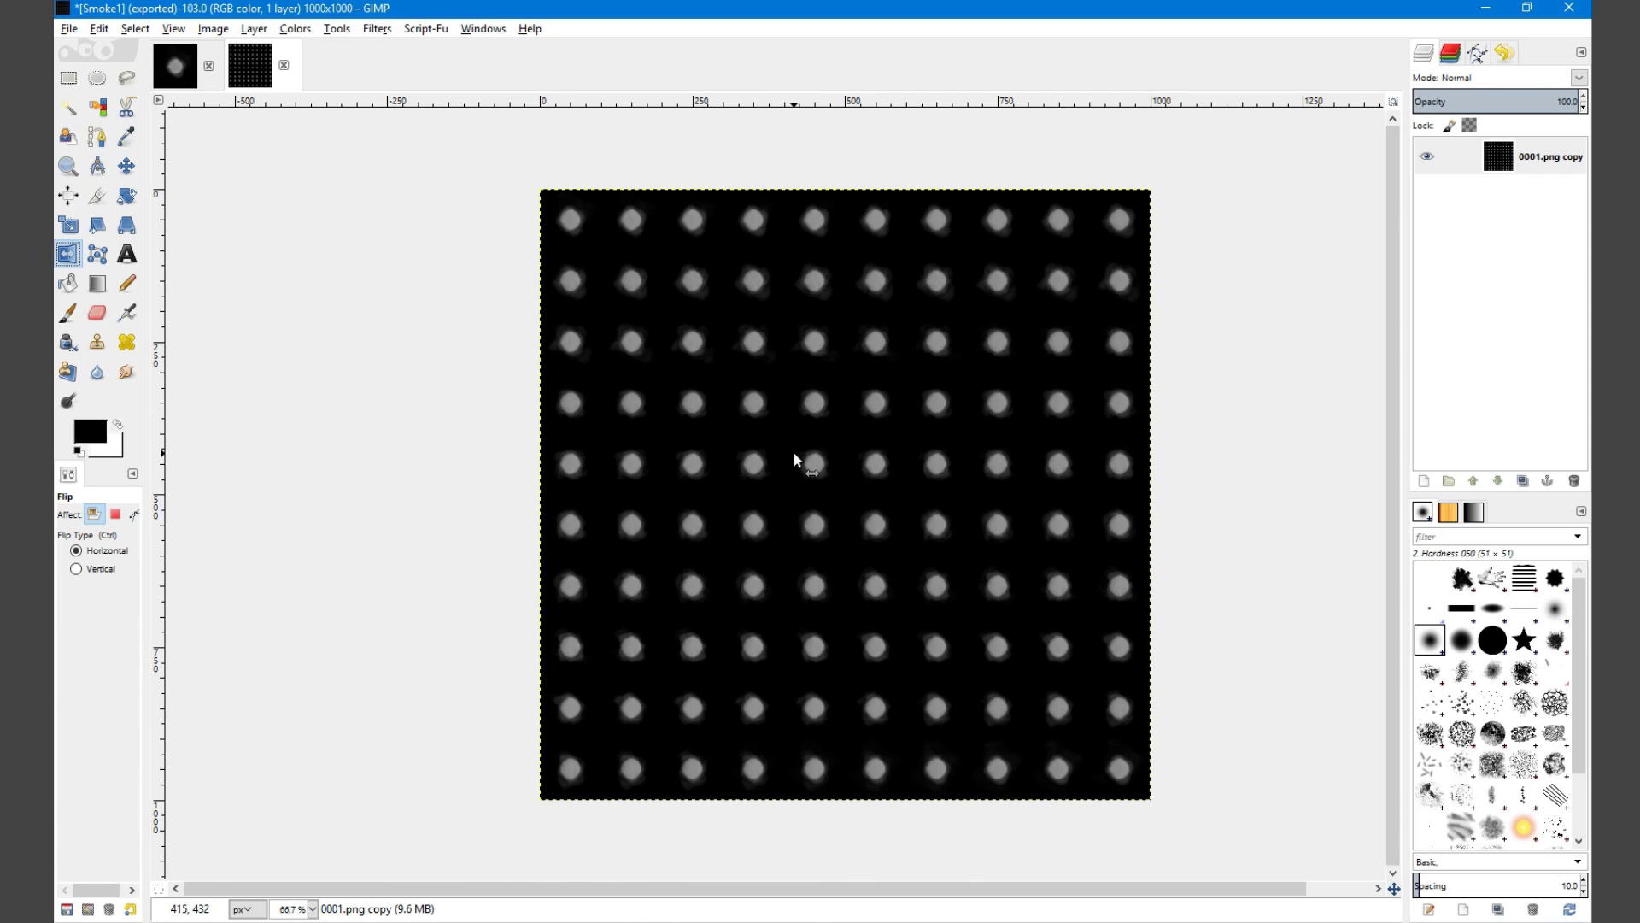
scroll(887, 568, "up", 2, "ctrl")
scroll(899, 562, "down", 1, "ctrl")
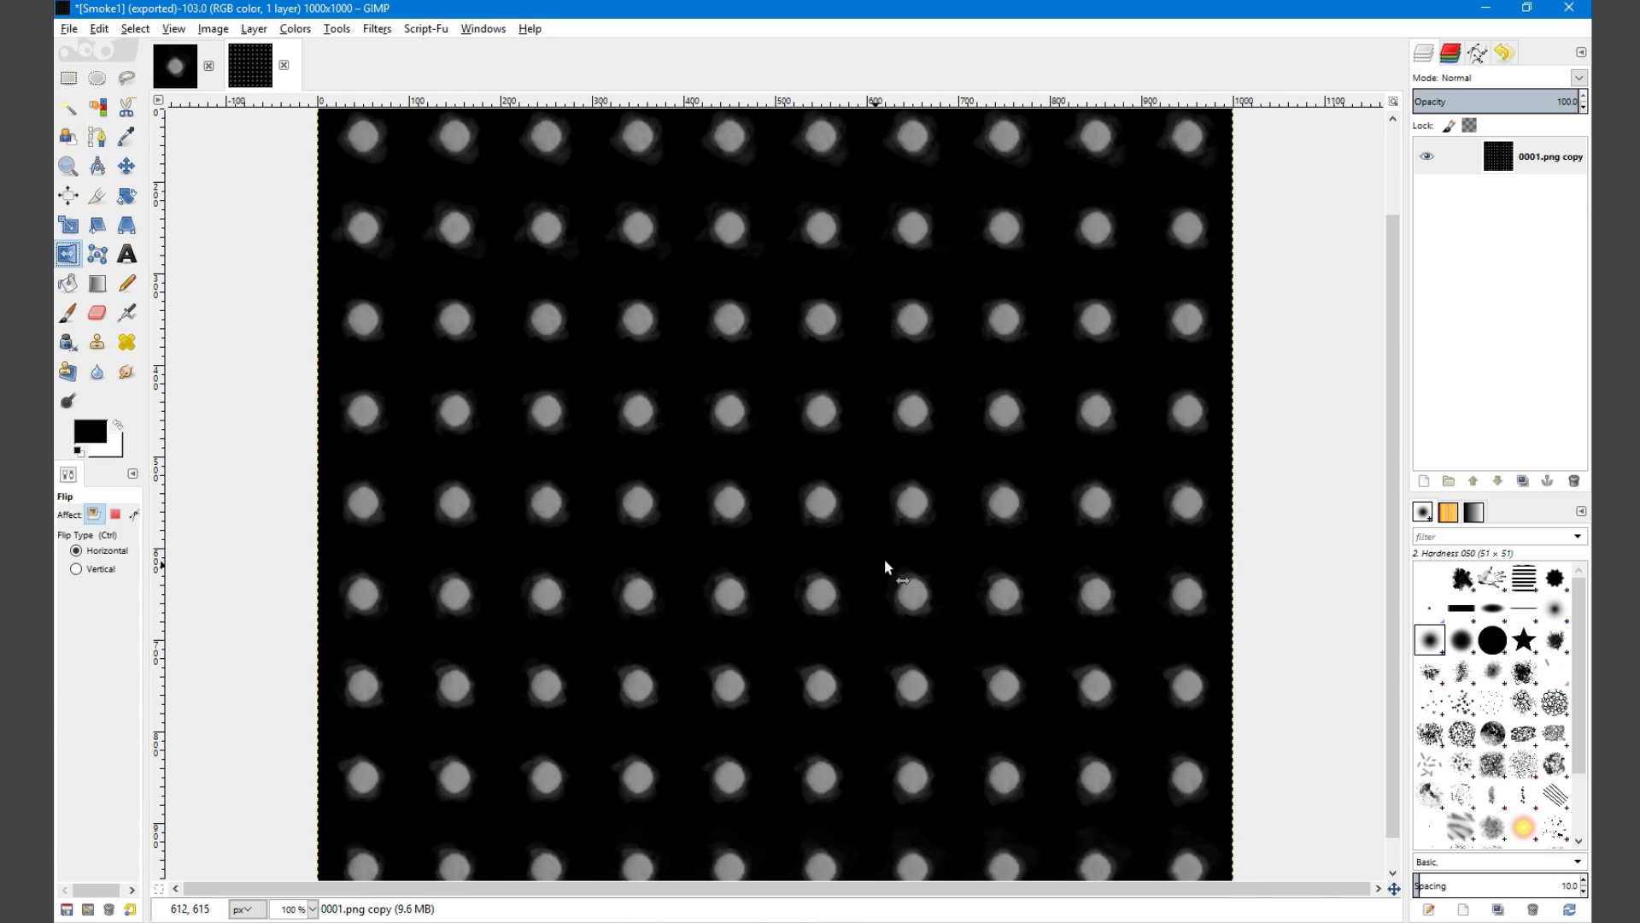
scroll(427, 461, "down", 1, "ctrl")
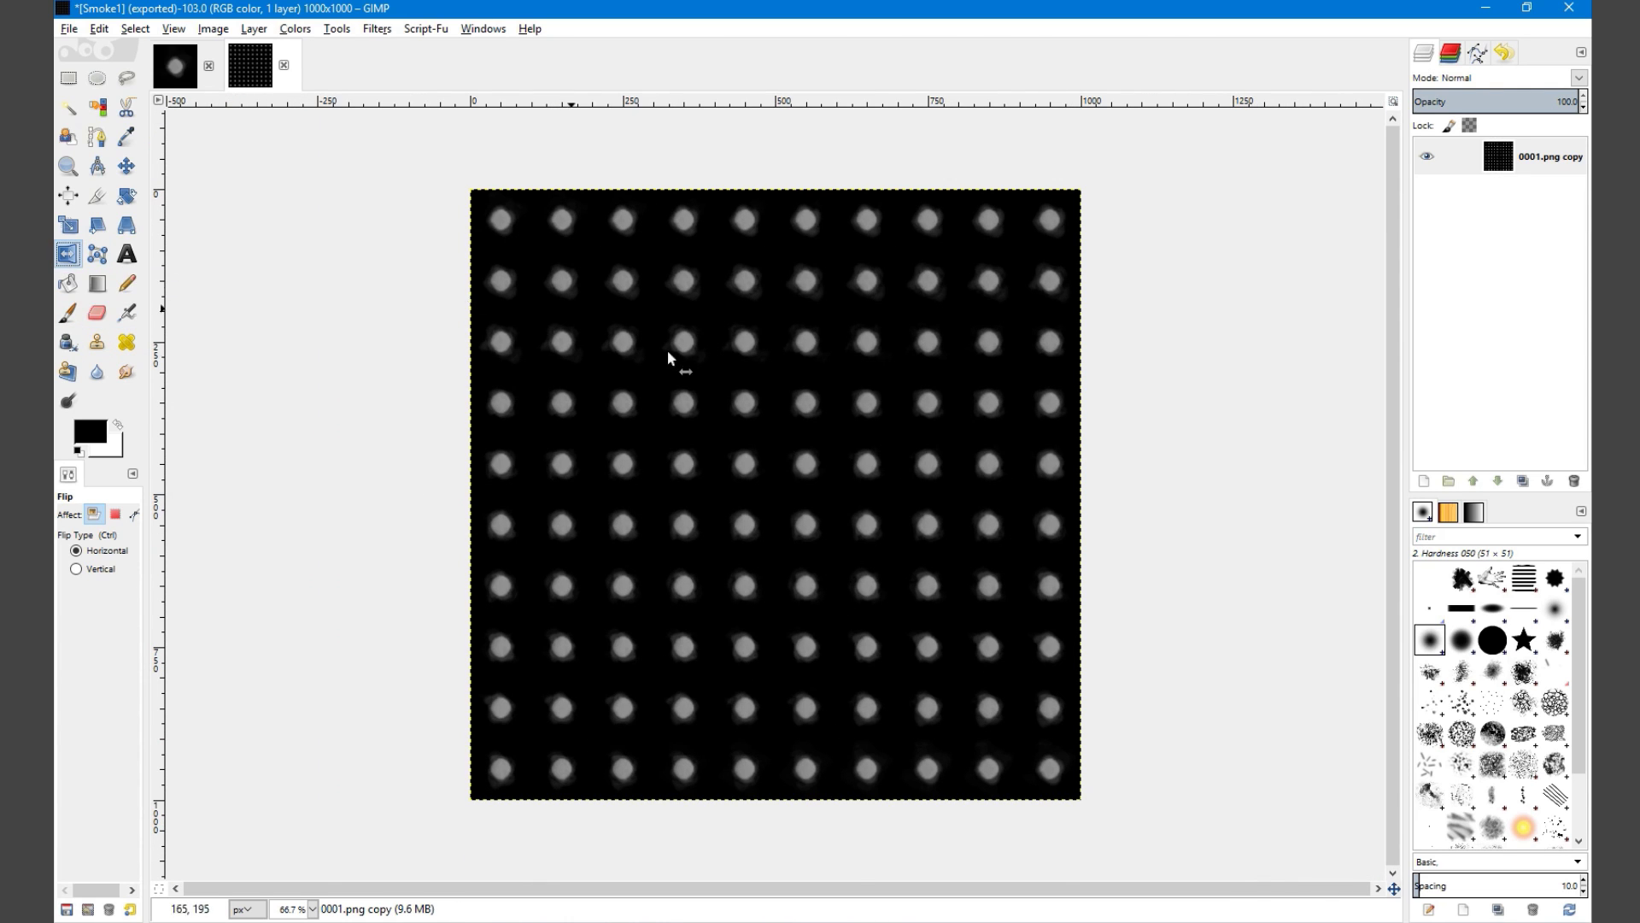
left_click(793, 421)
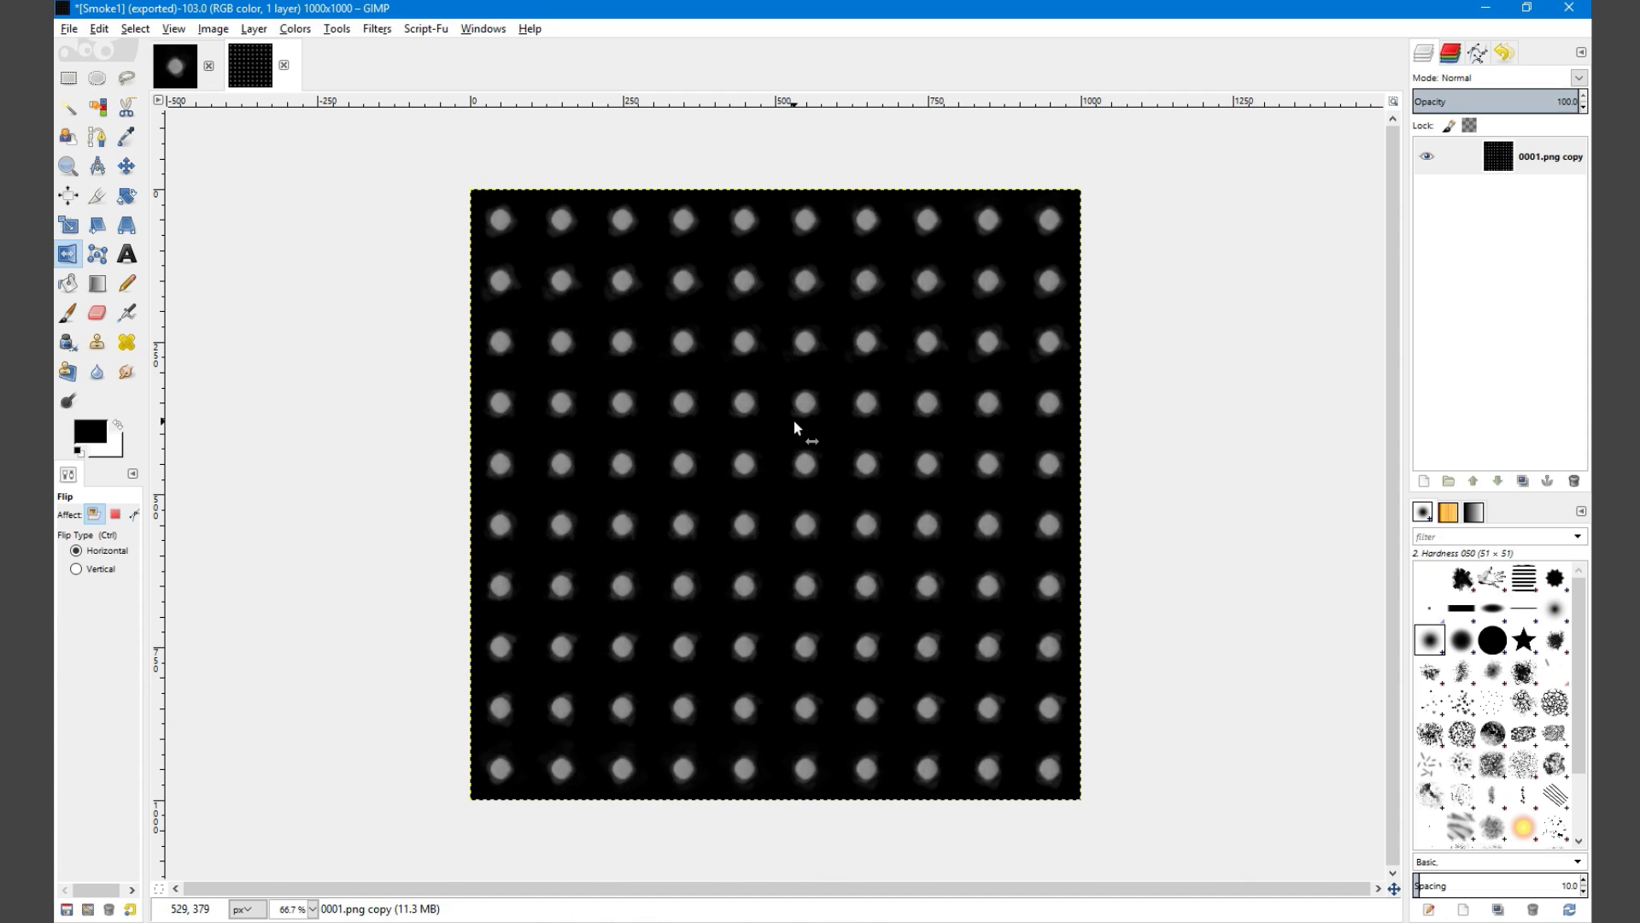
left_click(66, 29)
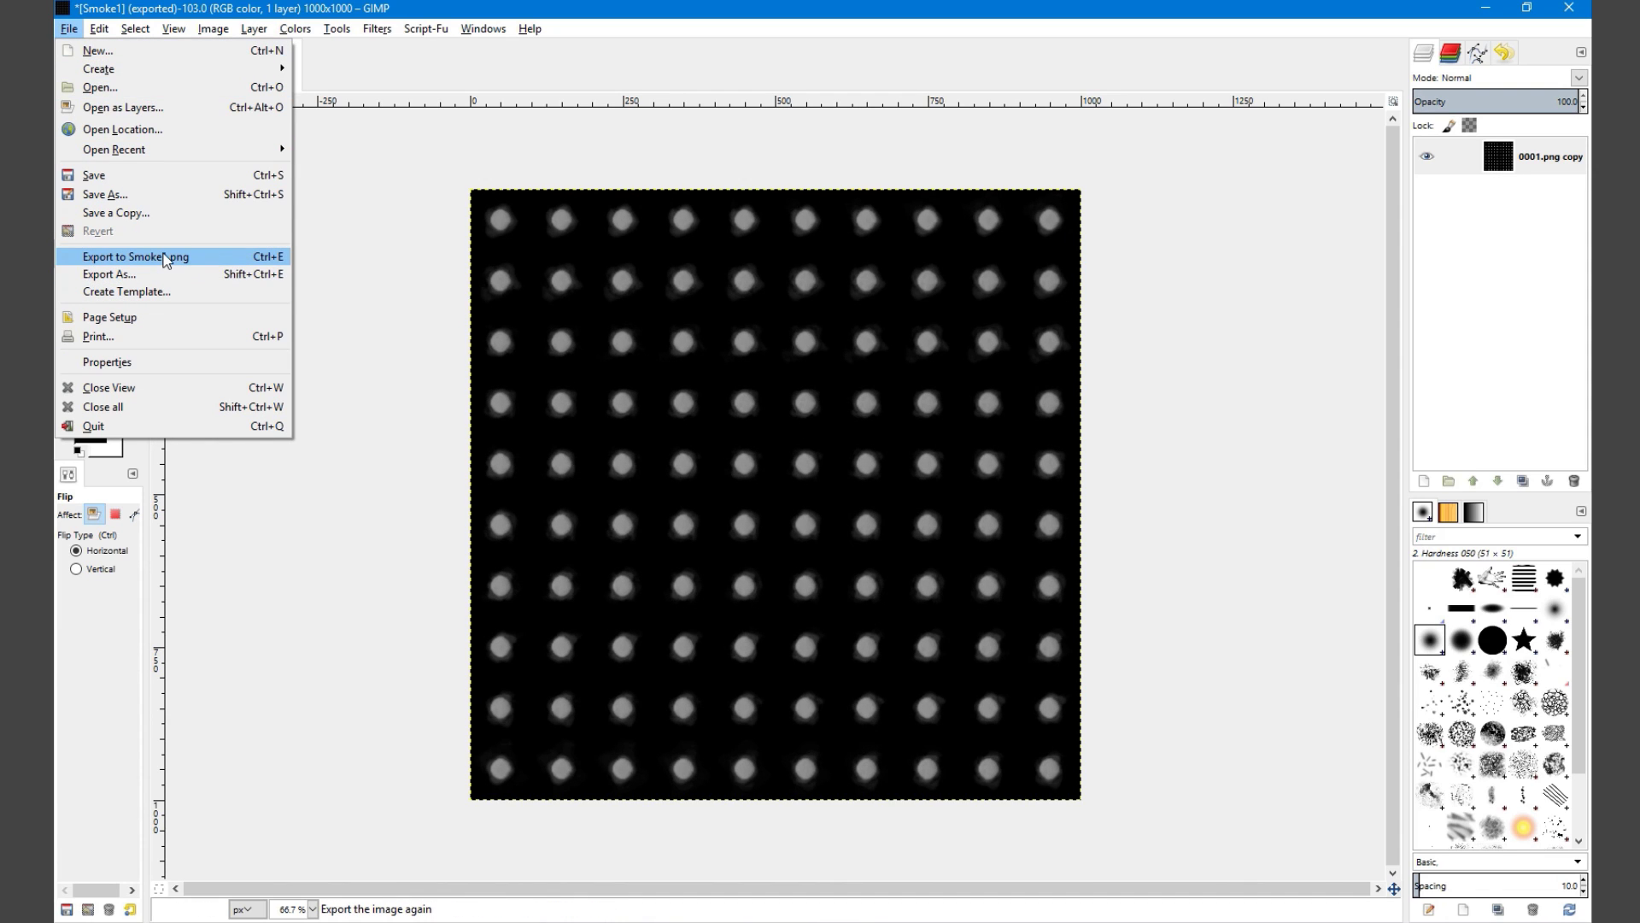
left_click(218, 257)
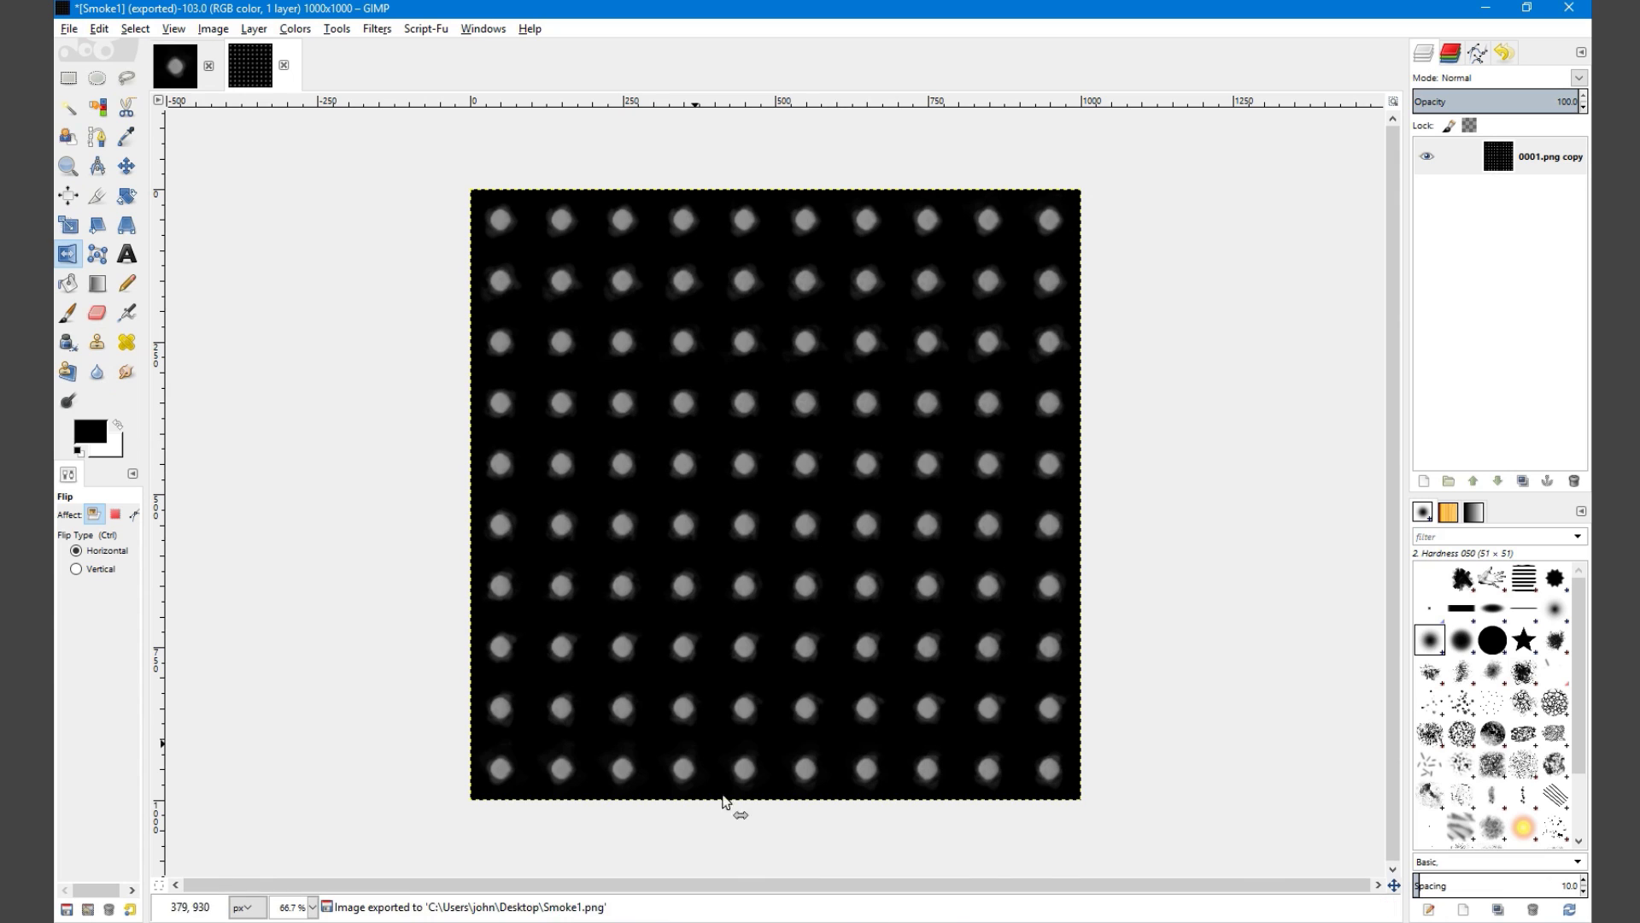
Switch to Blender, reload the Smoke1.png texture image and test-play the horizontally flipped animation
mouse_move(687, 838)
left_click(815, 851)
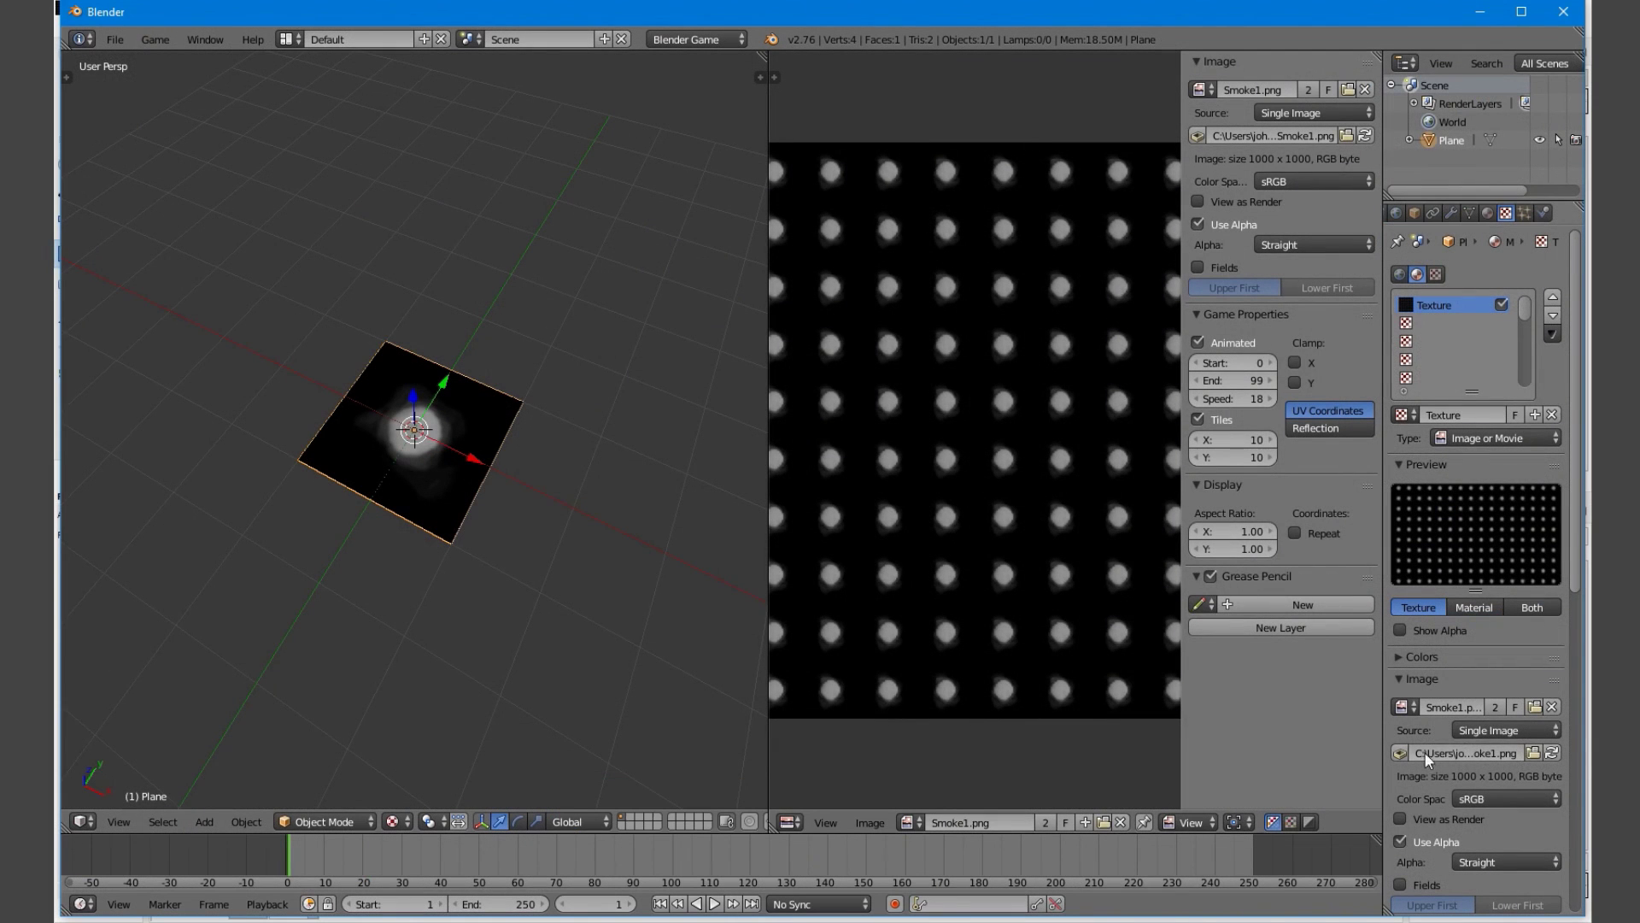
left_click(1553, 751)
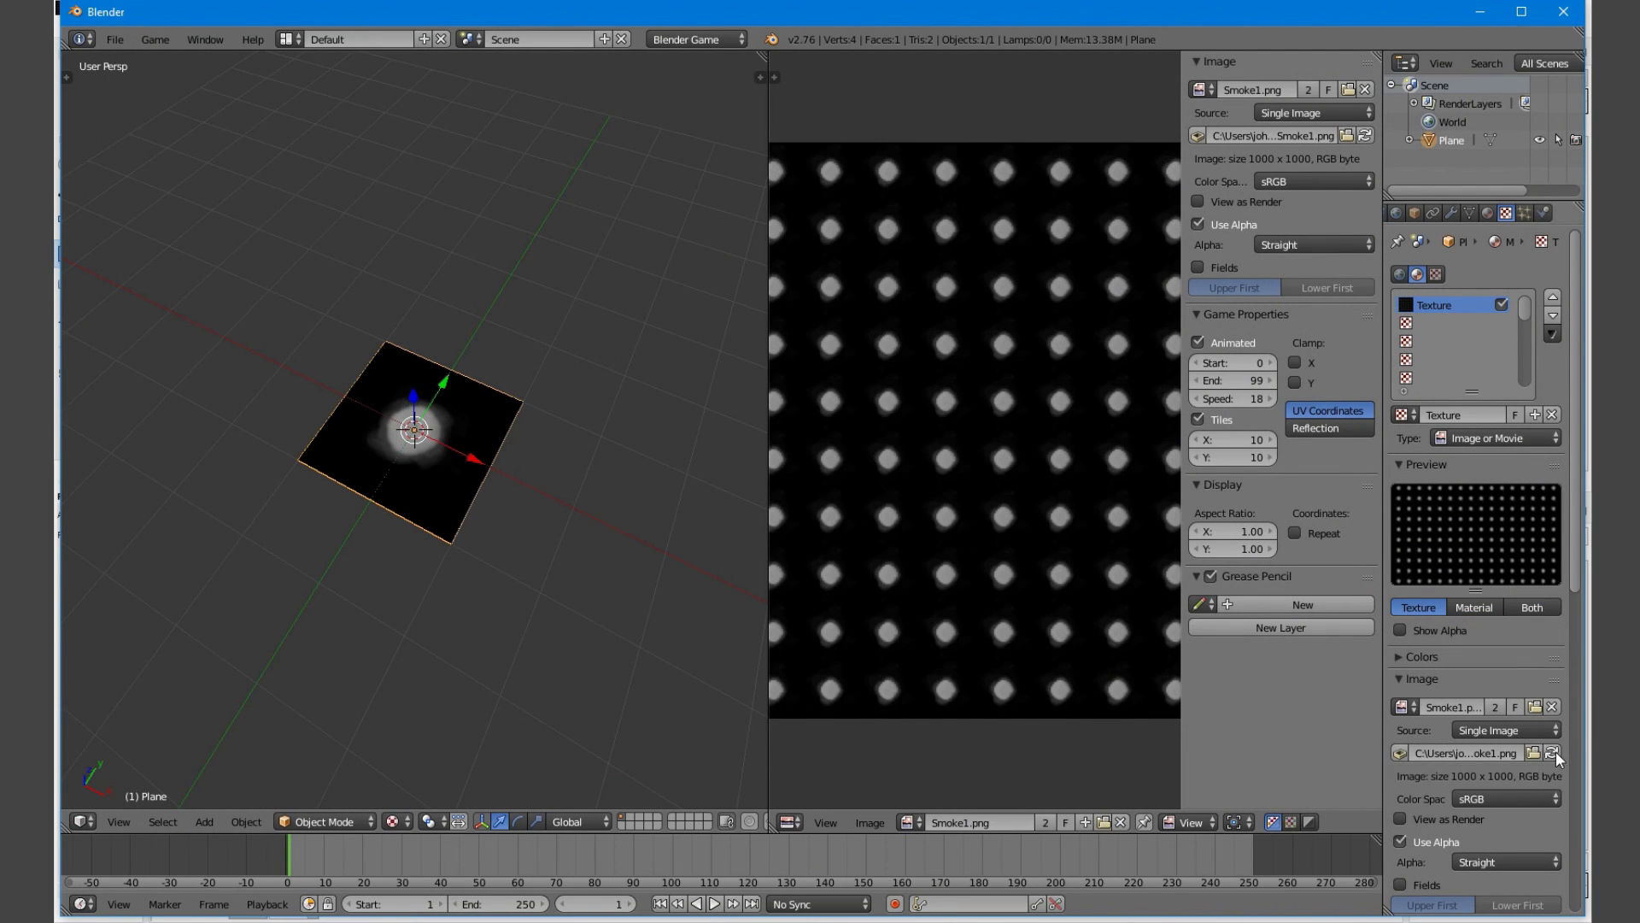
key("p")
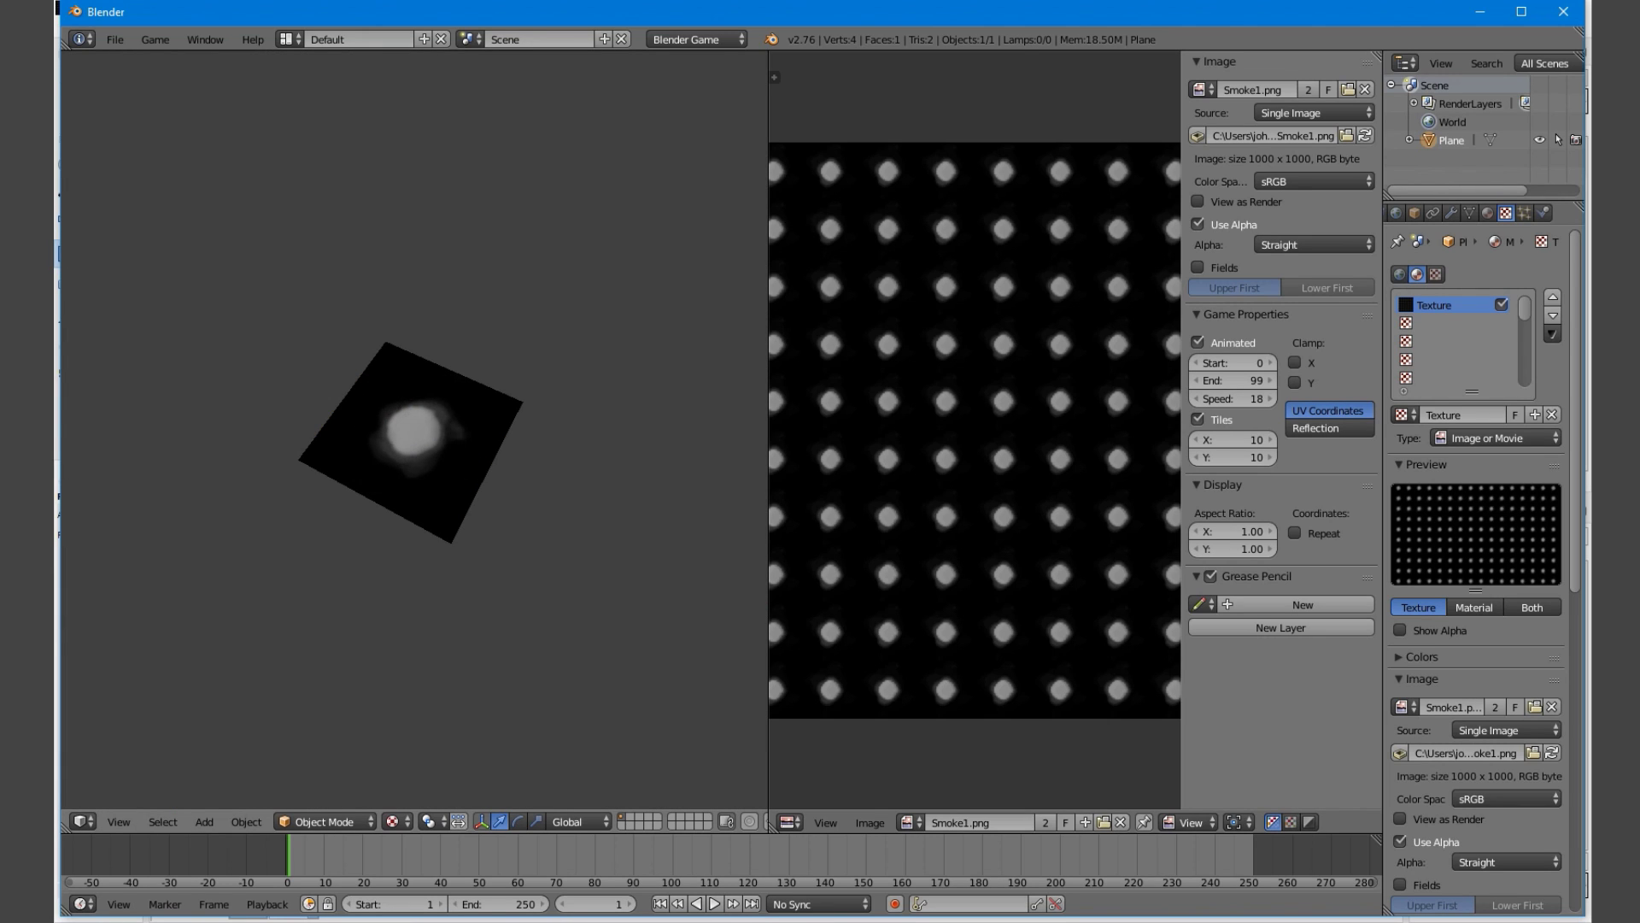
key("Escape")
scroll(516, 552, "up", 3)
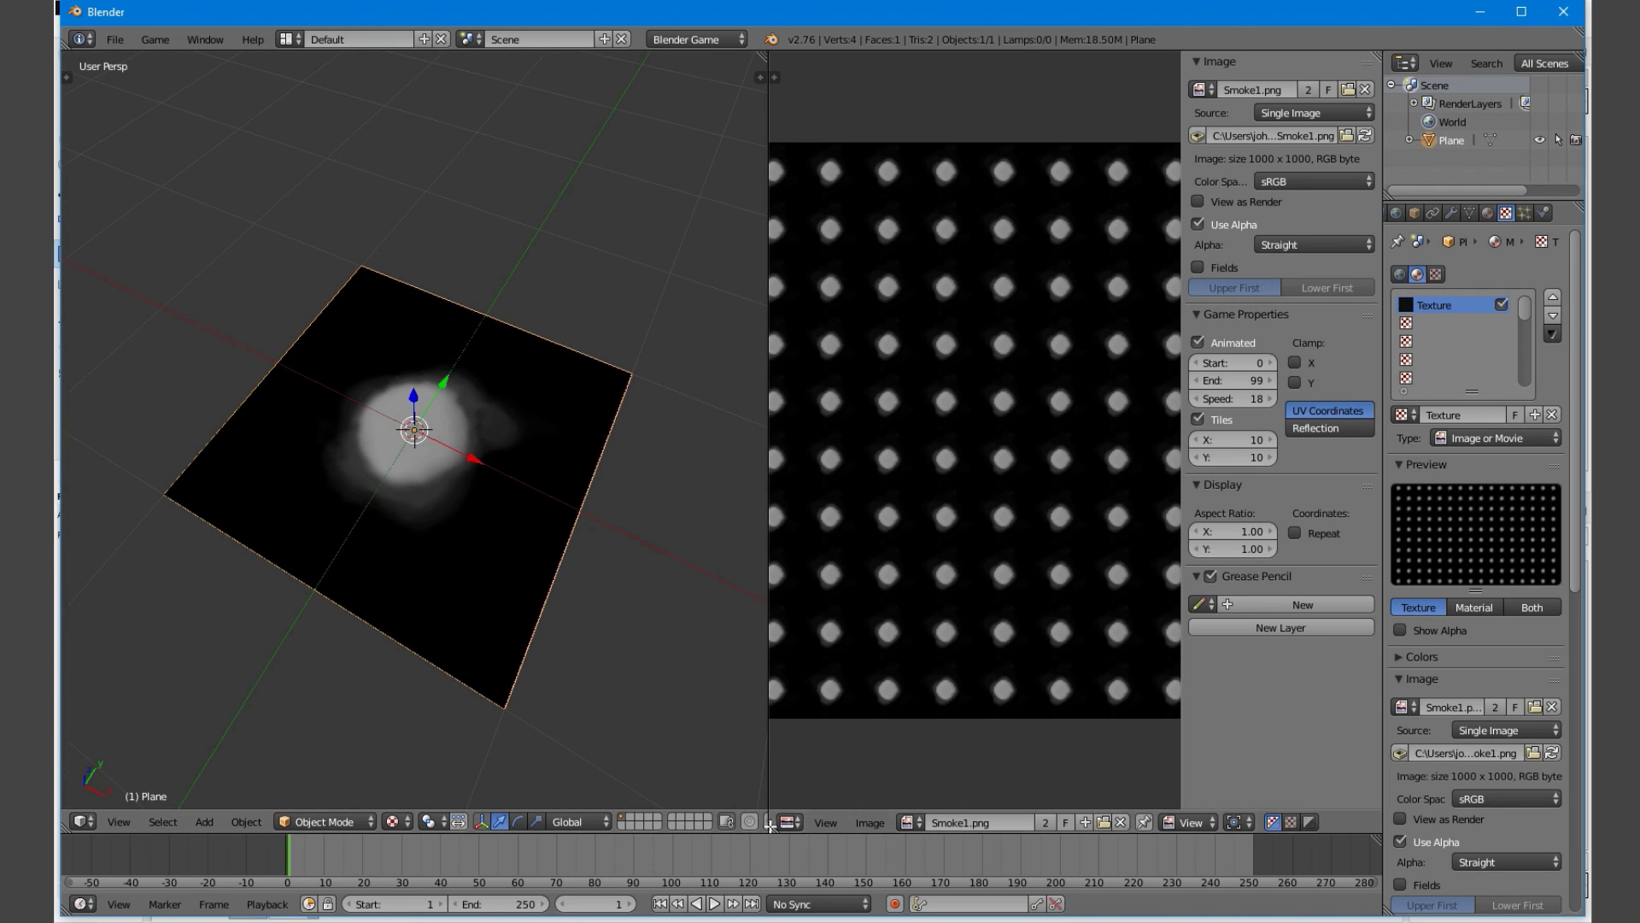
Switch to GIMP, flip the smoke sheet vertically and export it over Smoke1.png
left_click(735, 921)
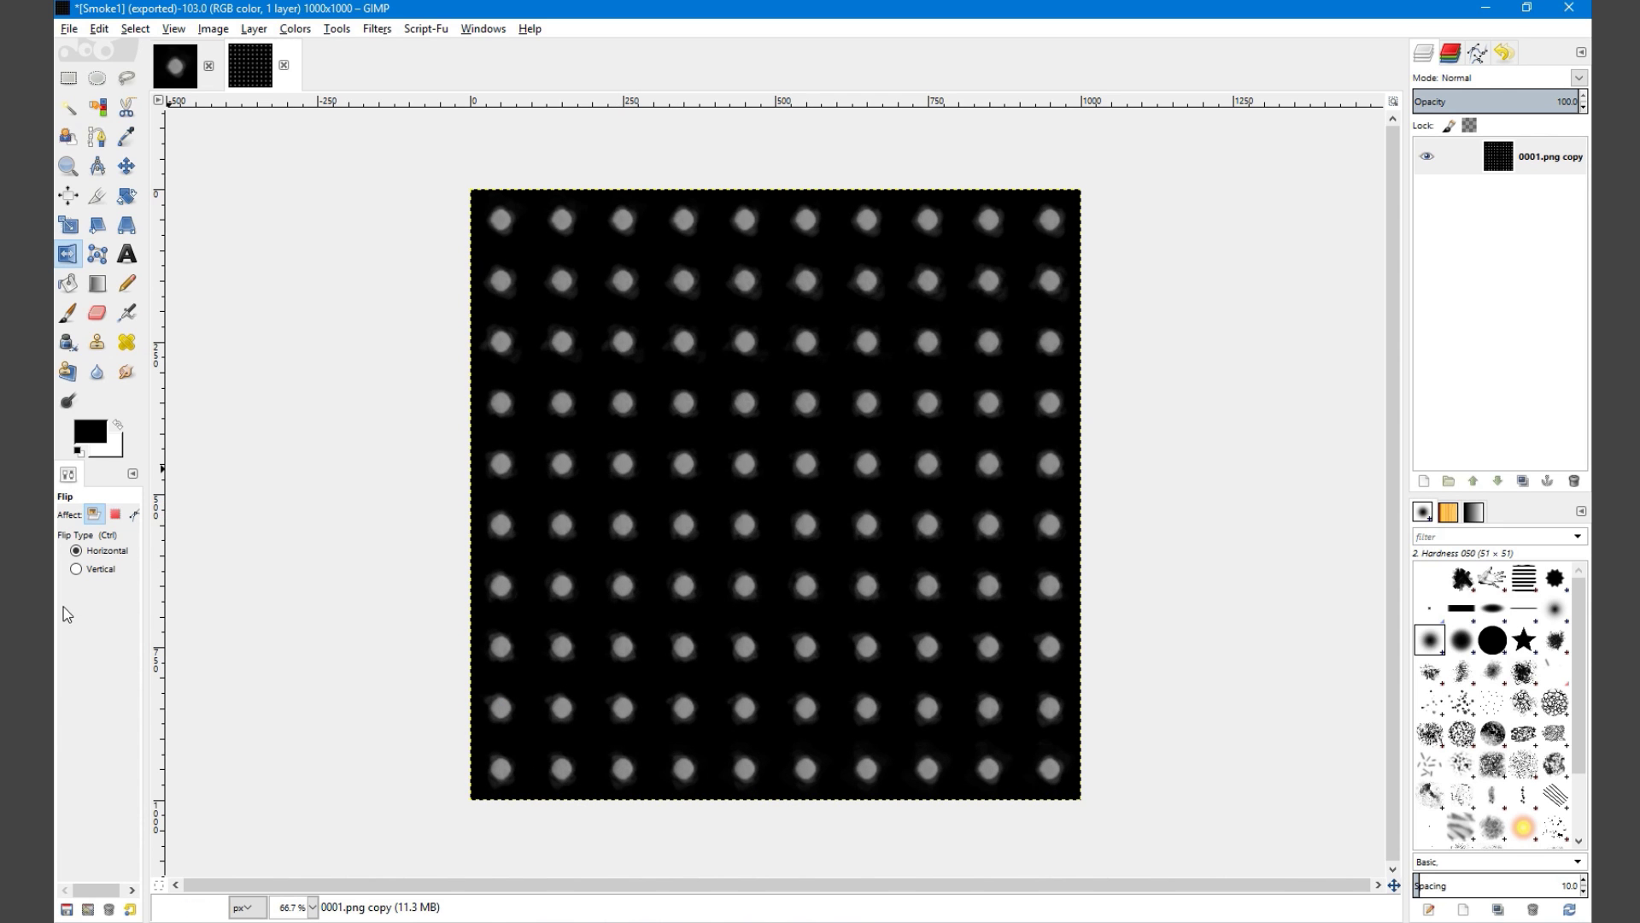
left_click(77, 570)
left_click(601, 555)
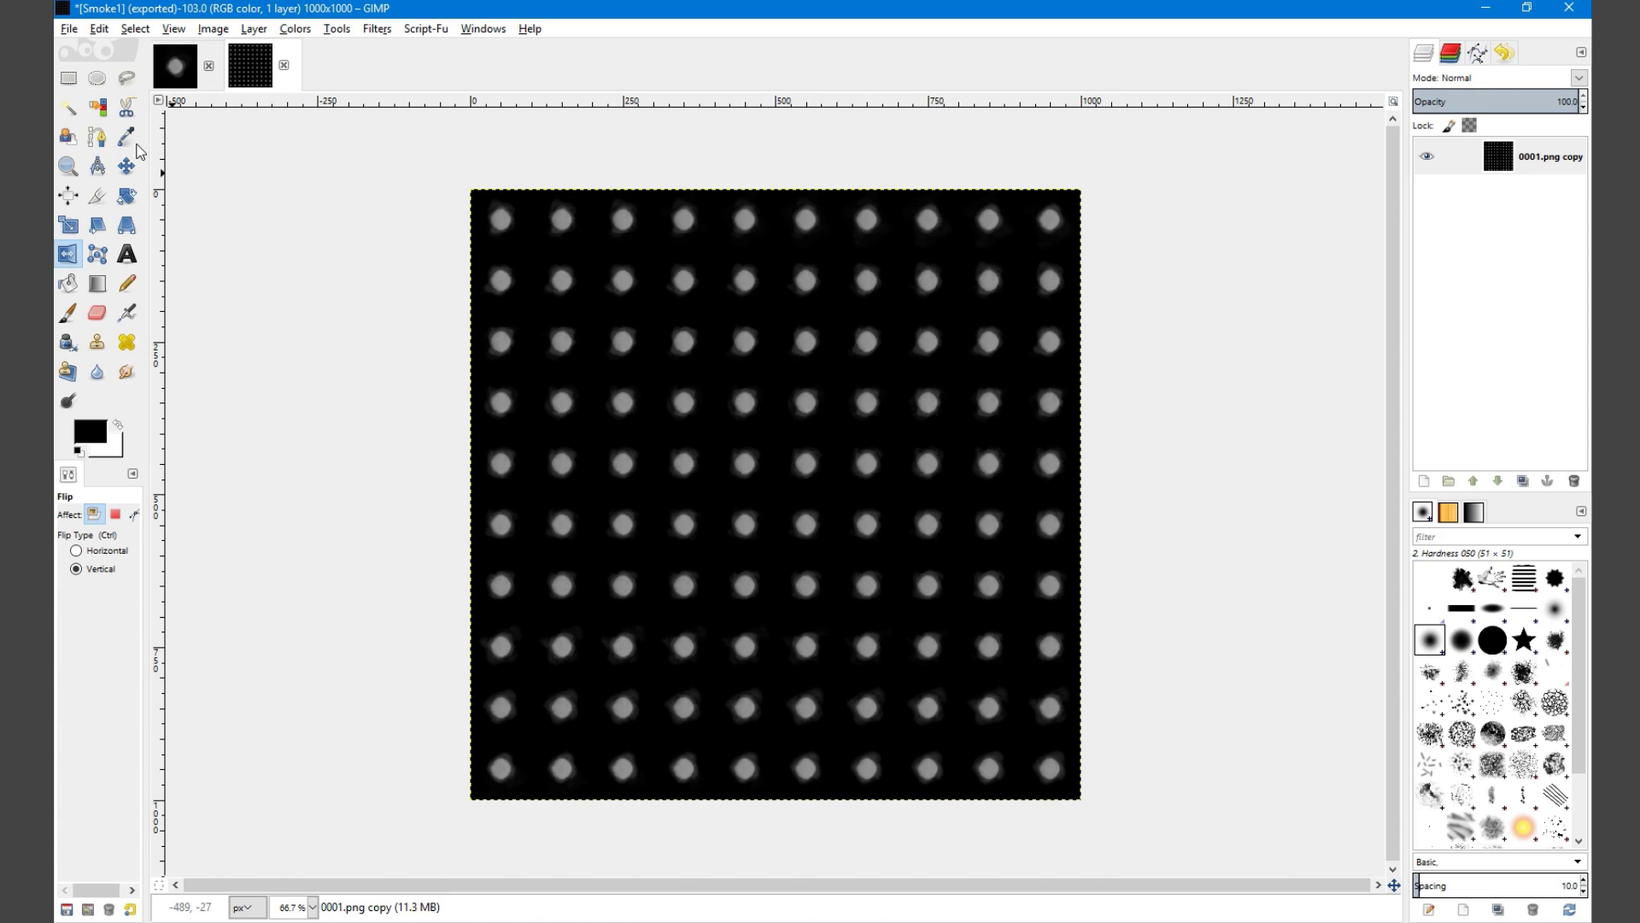
left_click(69, 29)
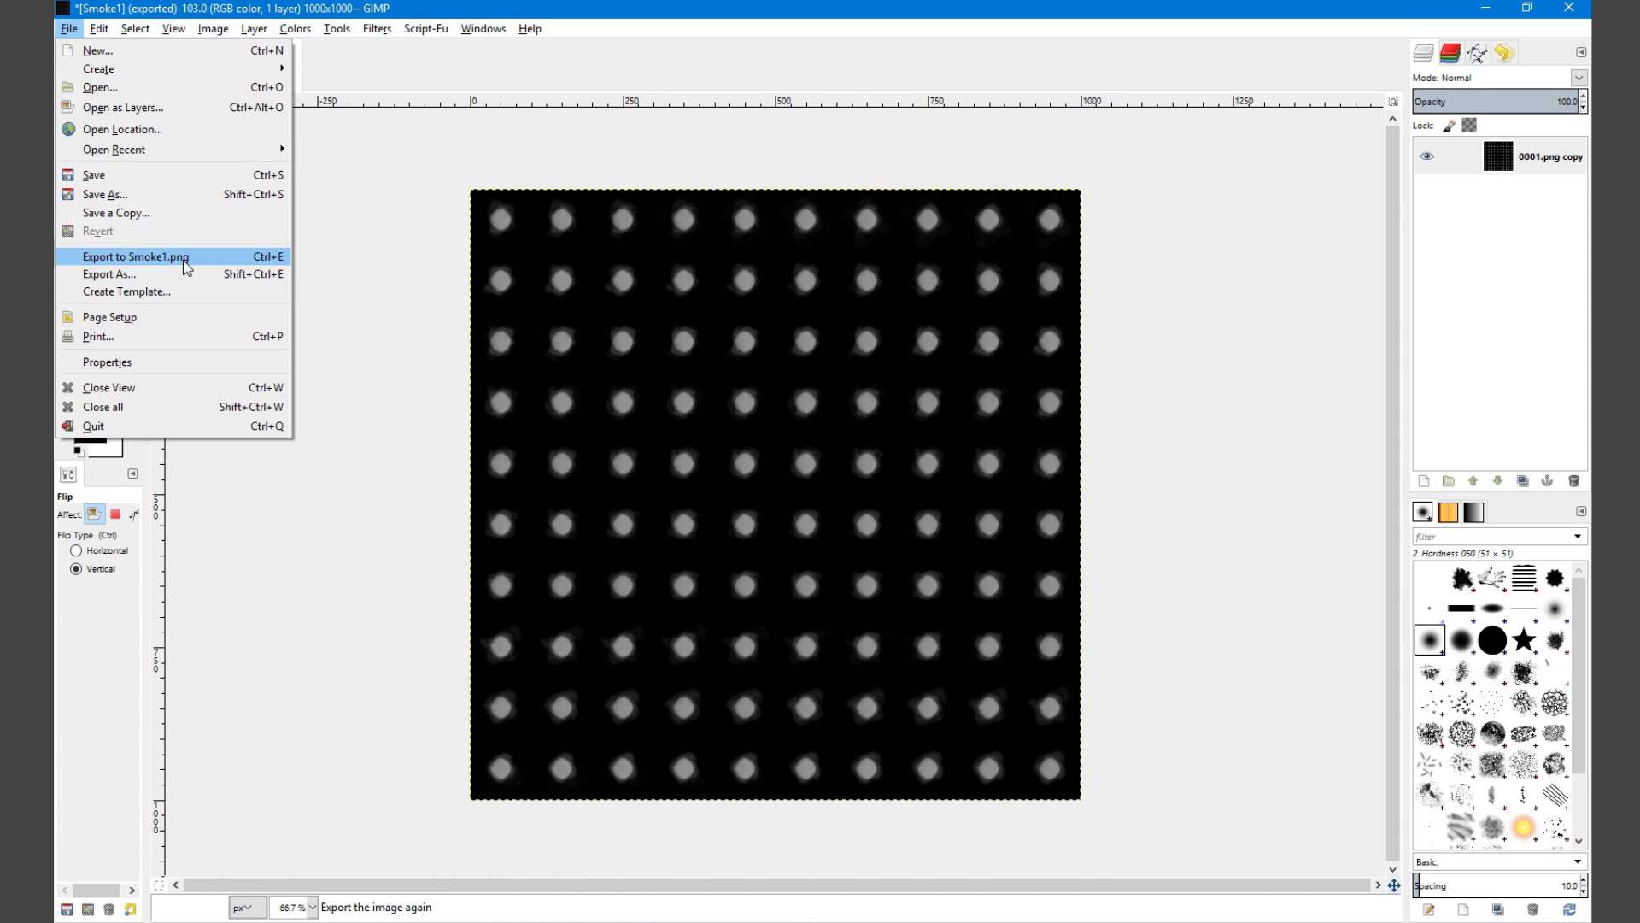
left_click(129, 208)
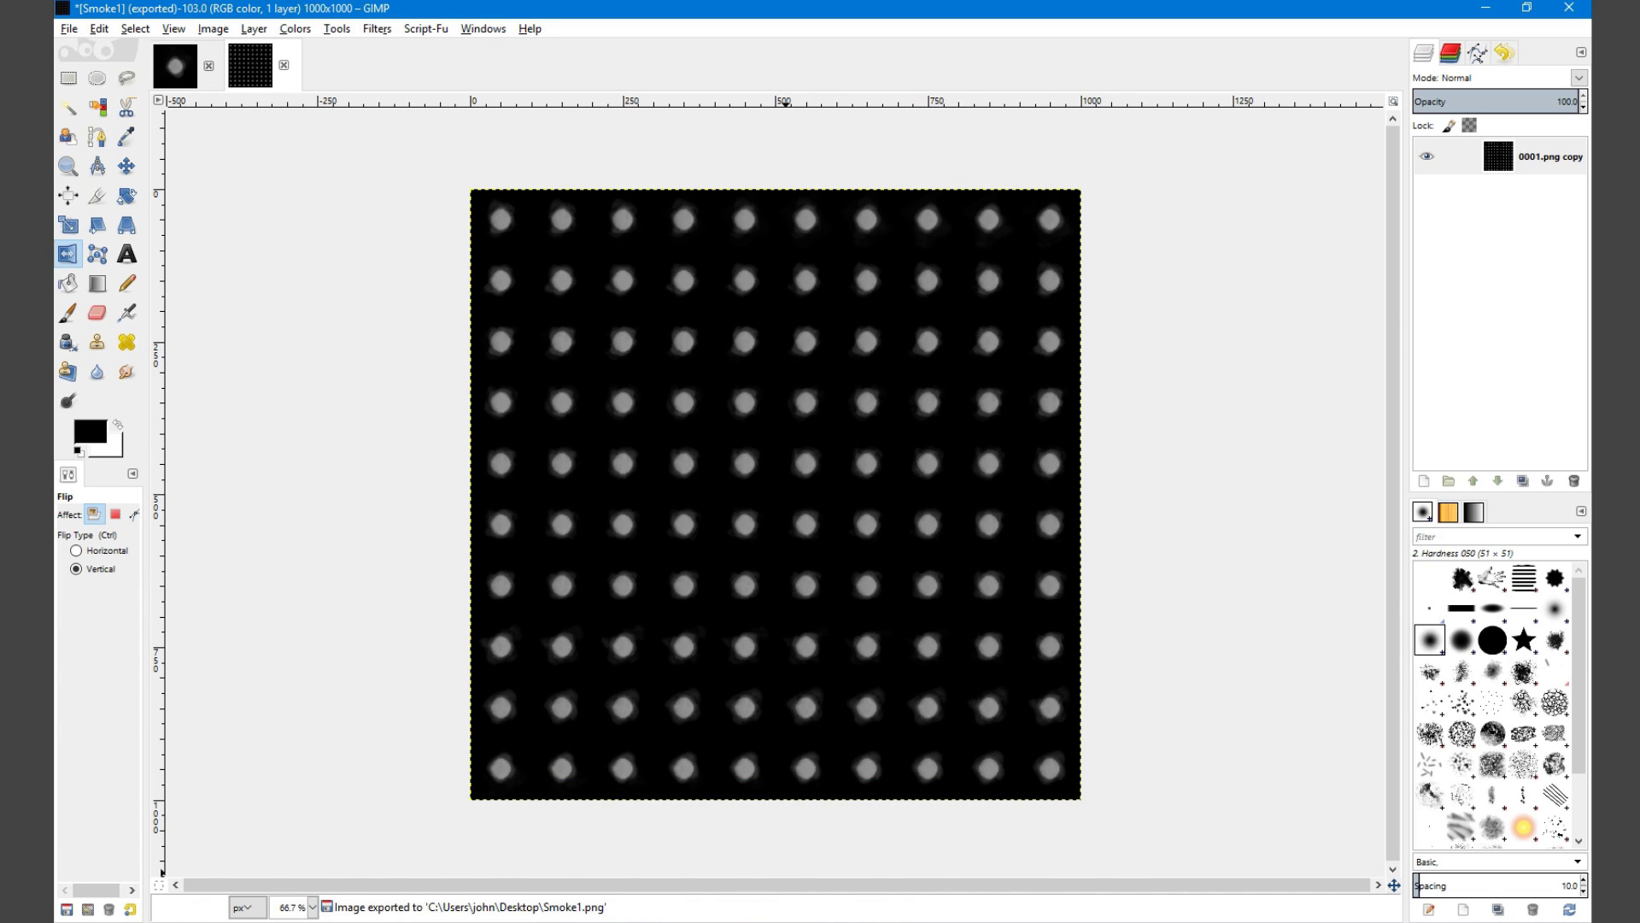
Switch to Blender, reload the Smoke1.png texture image and test-play the vertically flipped animation
left_click(769, 919)
left_click(854, 858)
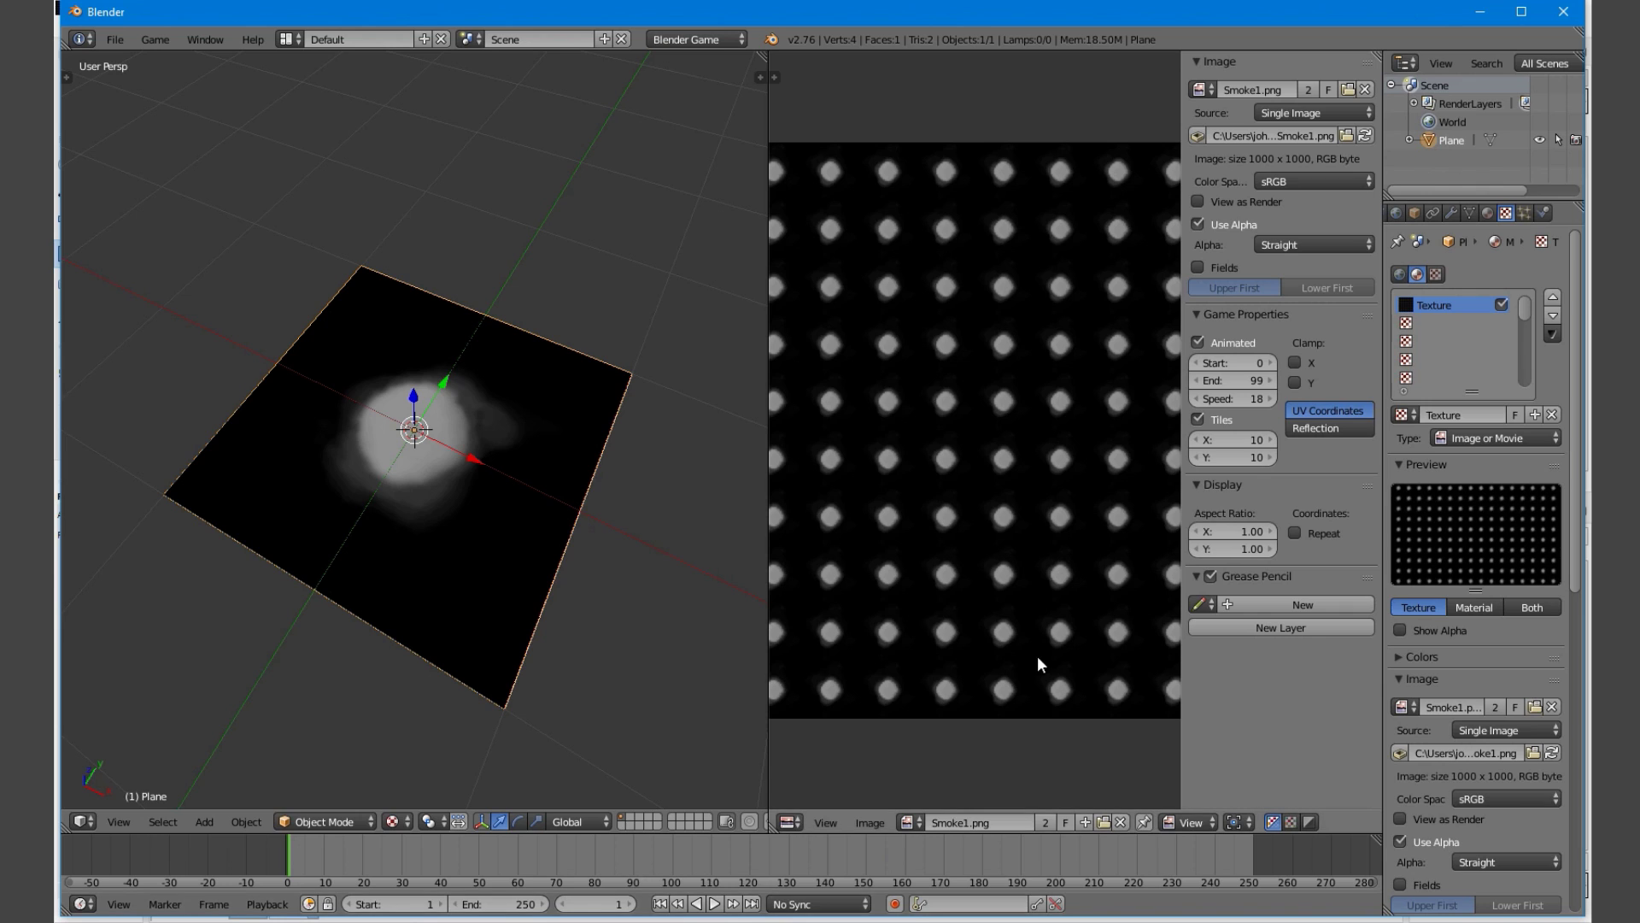
left_click(1551, 750)
key("p")
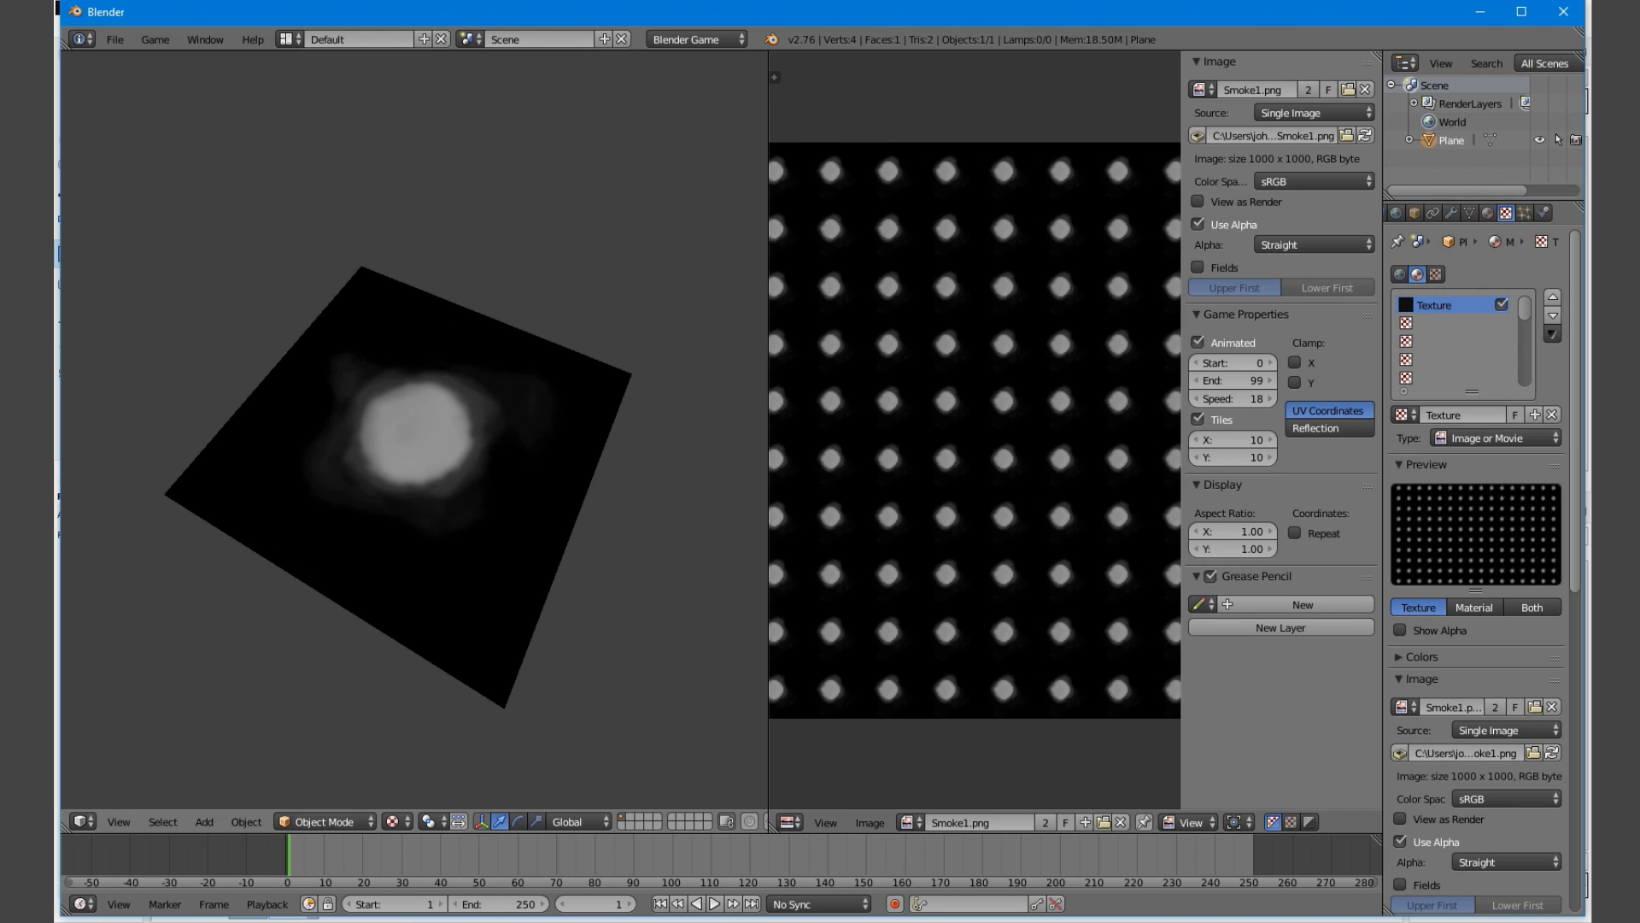
key("Escape")
Enable the texture's Alpha influence and turn on RGB to Intensity with a black colour
scroll(1459, 676, "down", 5)
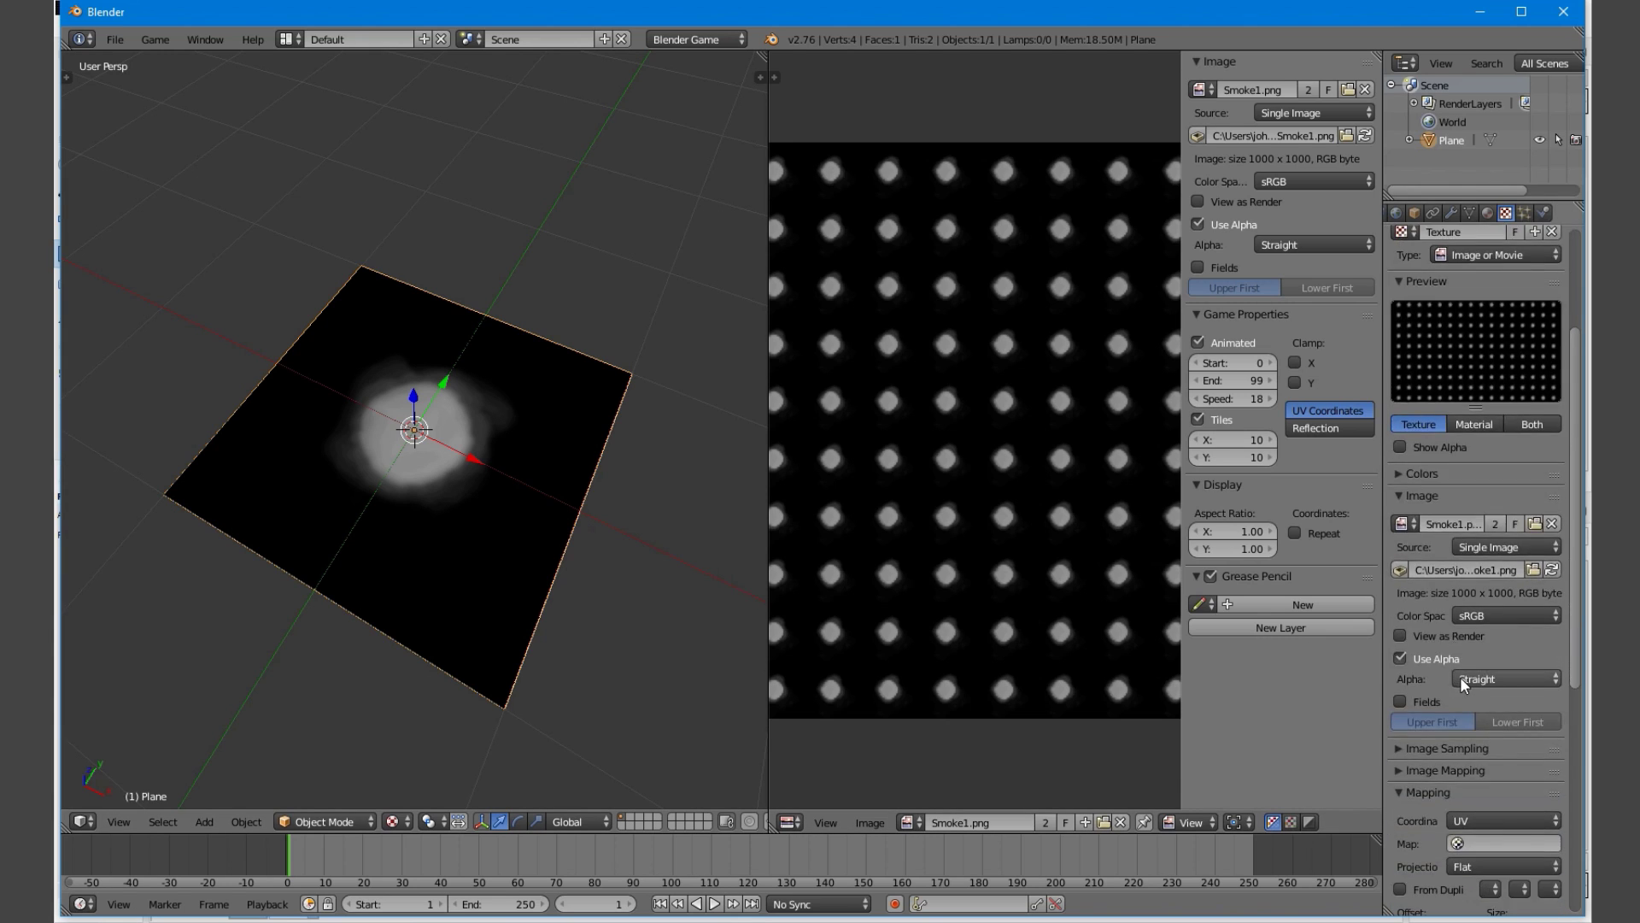
scroll(1459, 676, "down", 7)
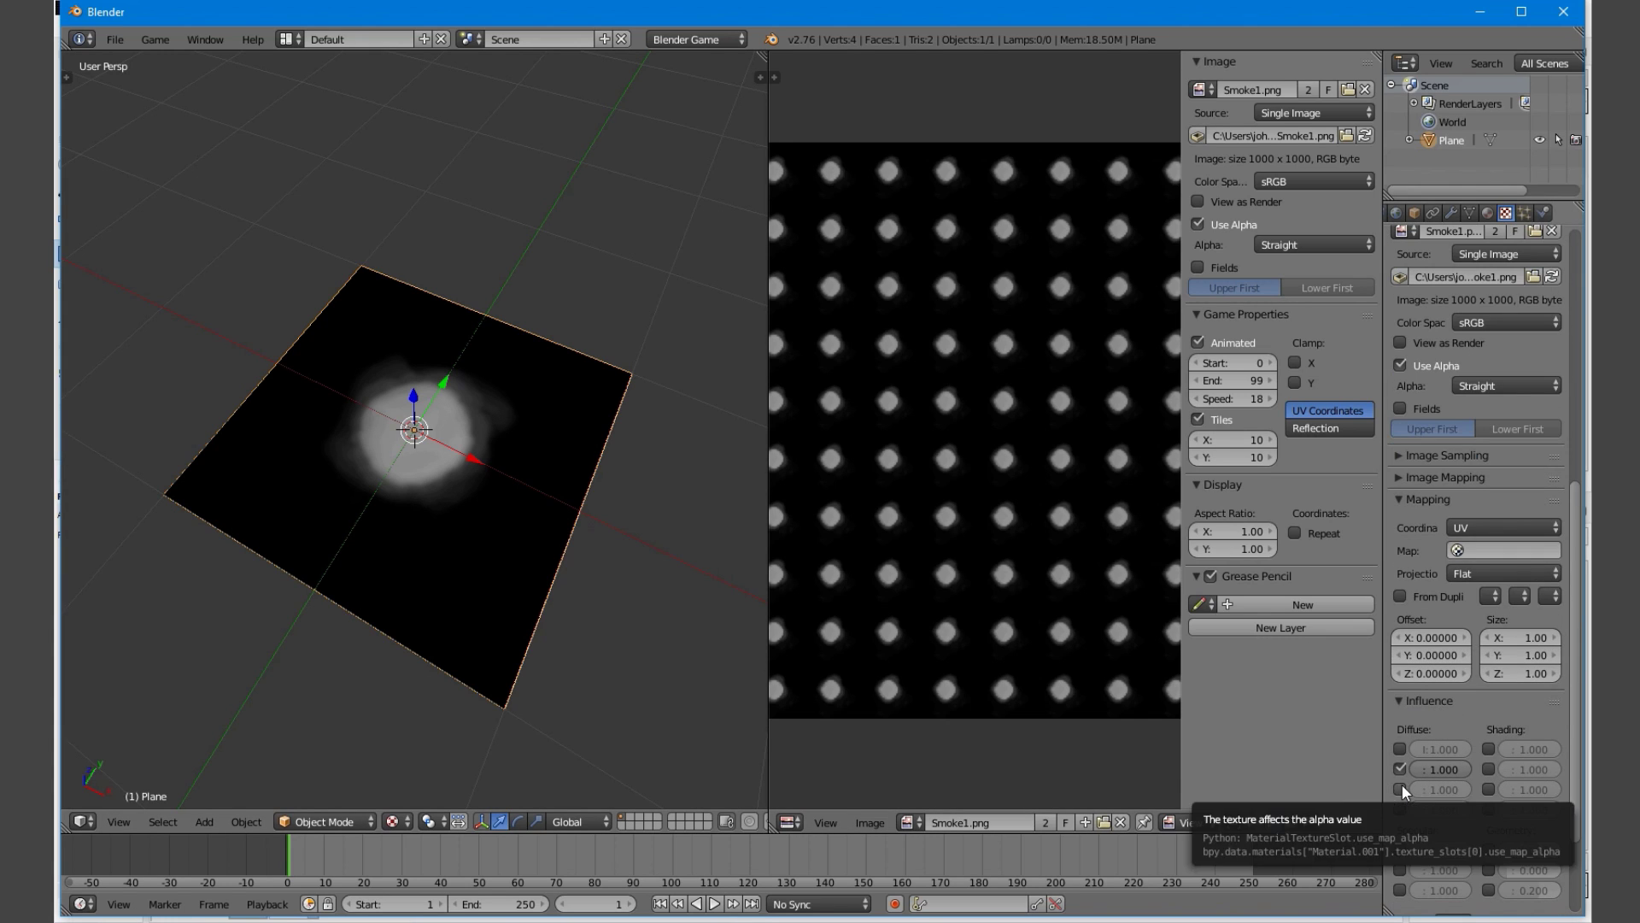
left_click(1401, 787)
left_click_drag(1383, 830, 1300, 830)
scroll(1442, 813, "down", 4)
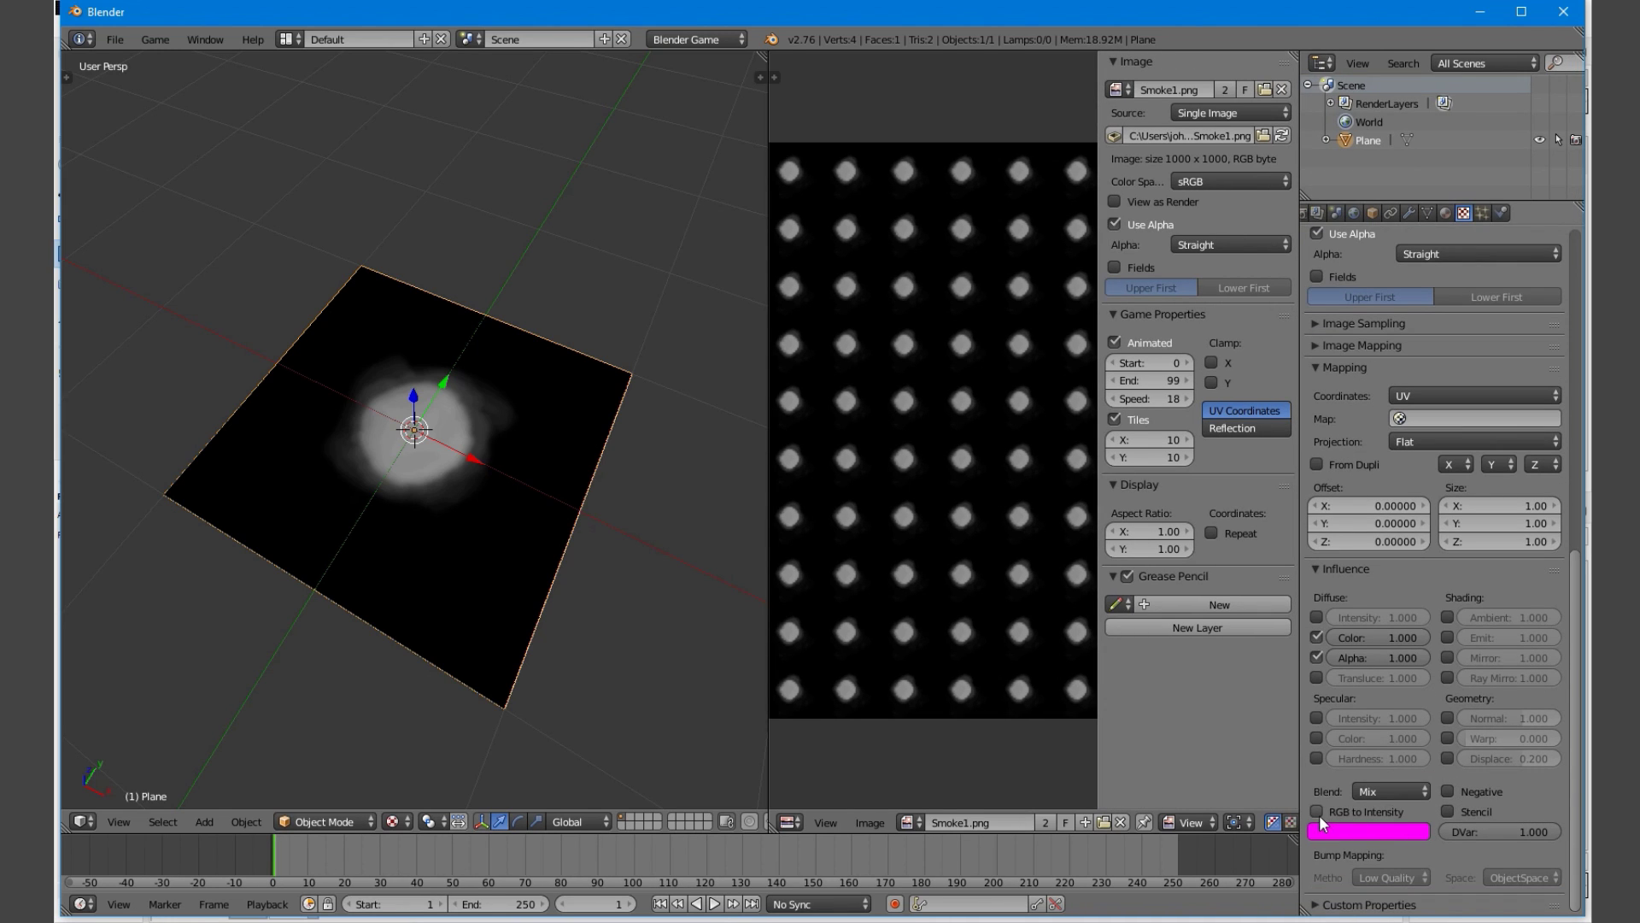
left_click(1318, 814)
left_click(1360, 832)
left_click_drag(1352, 638, 1415, 722)
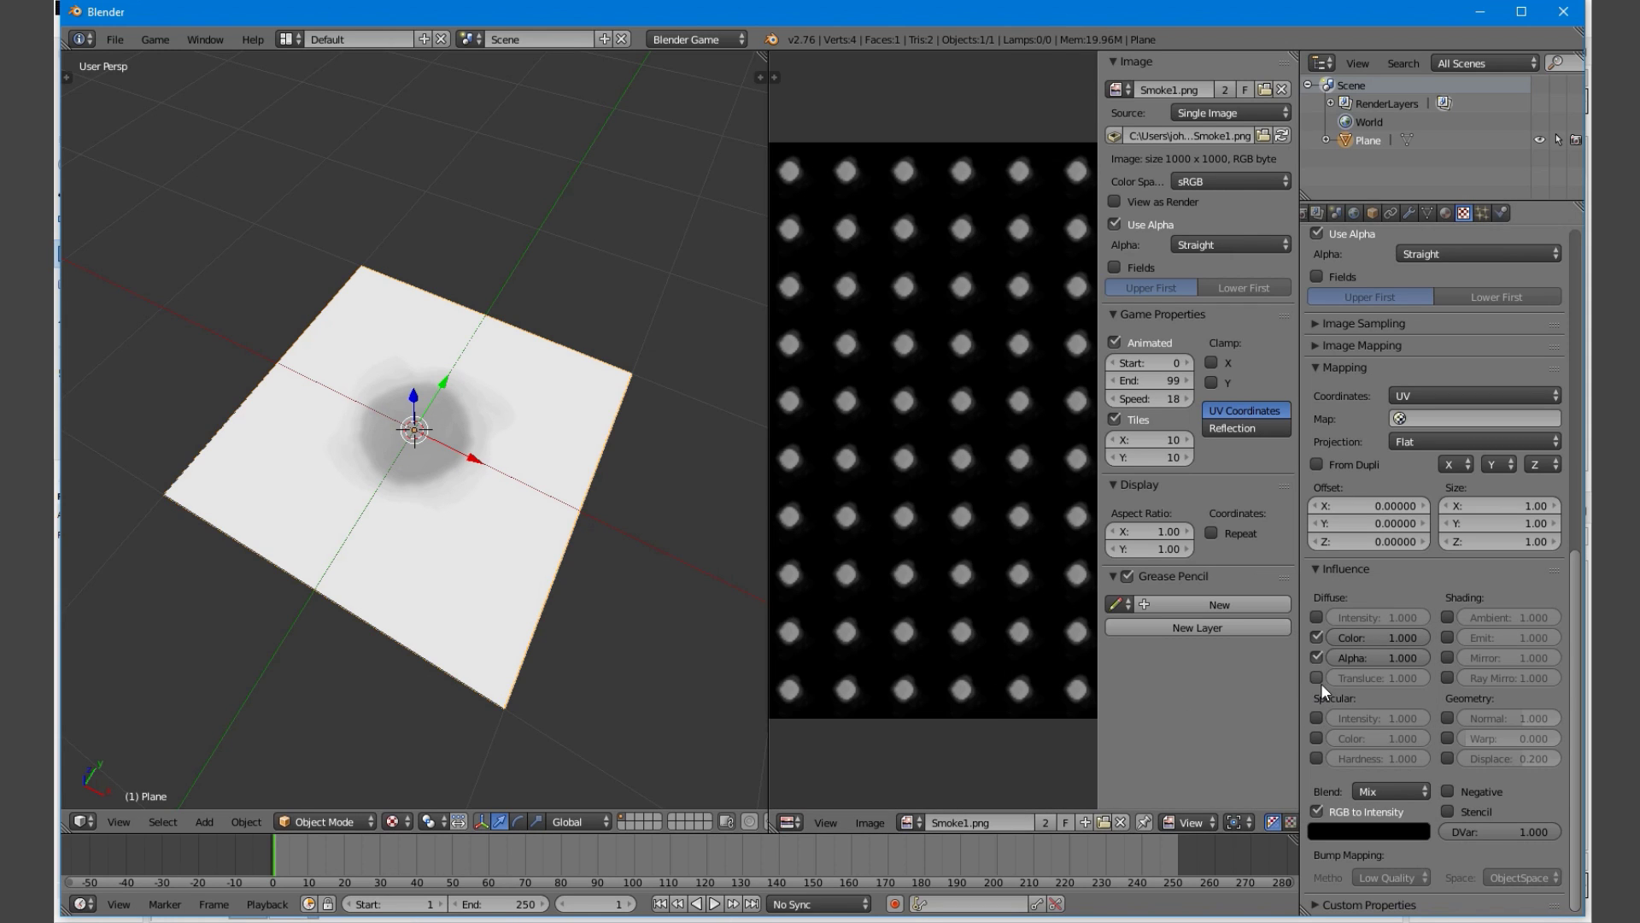
Enable Z Transparency on the plane's material and set its Alpha to 0
scroll(1435, 632, "up", 6)
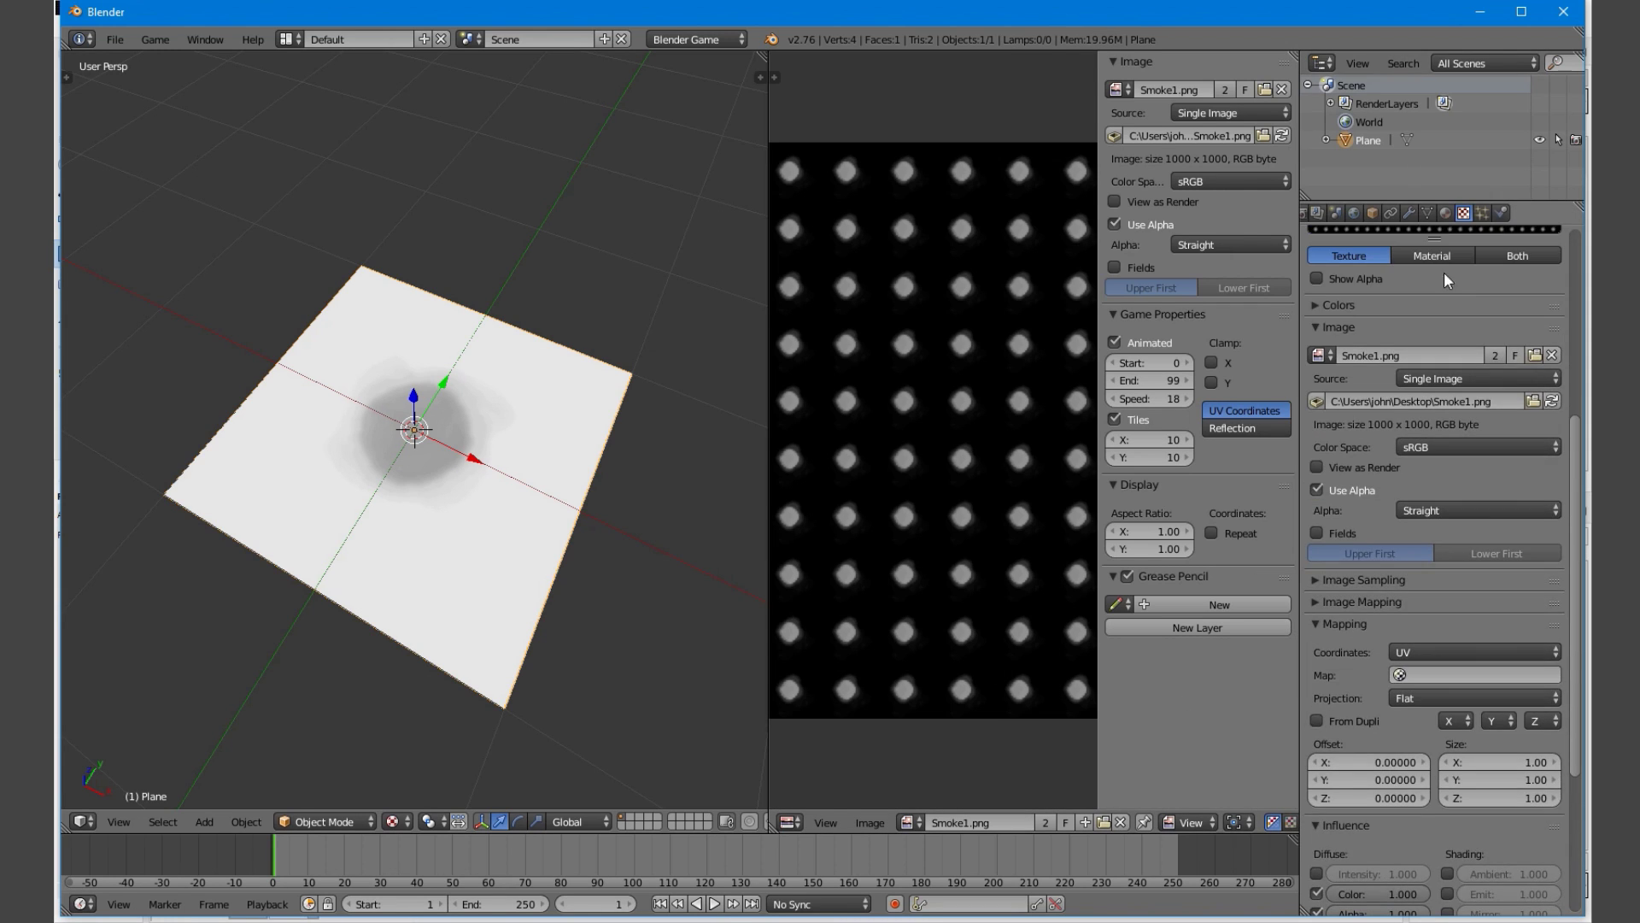
left_click(1446, 213)
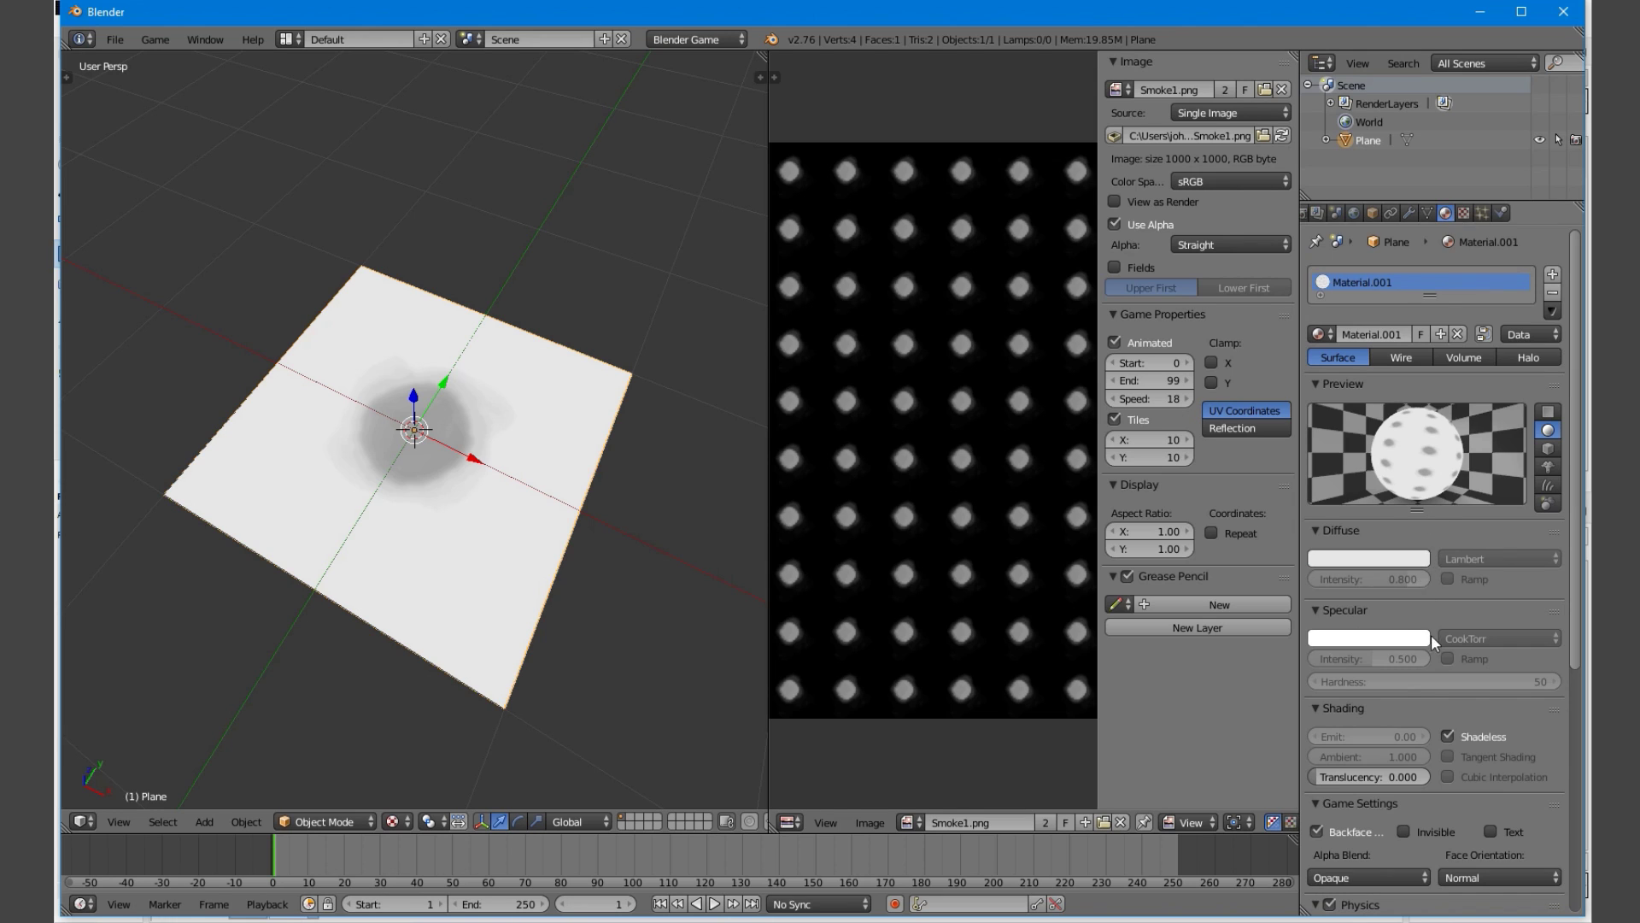
scroll(1416, 654, "down", 9)
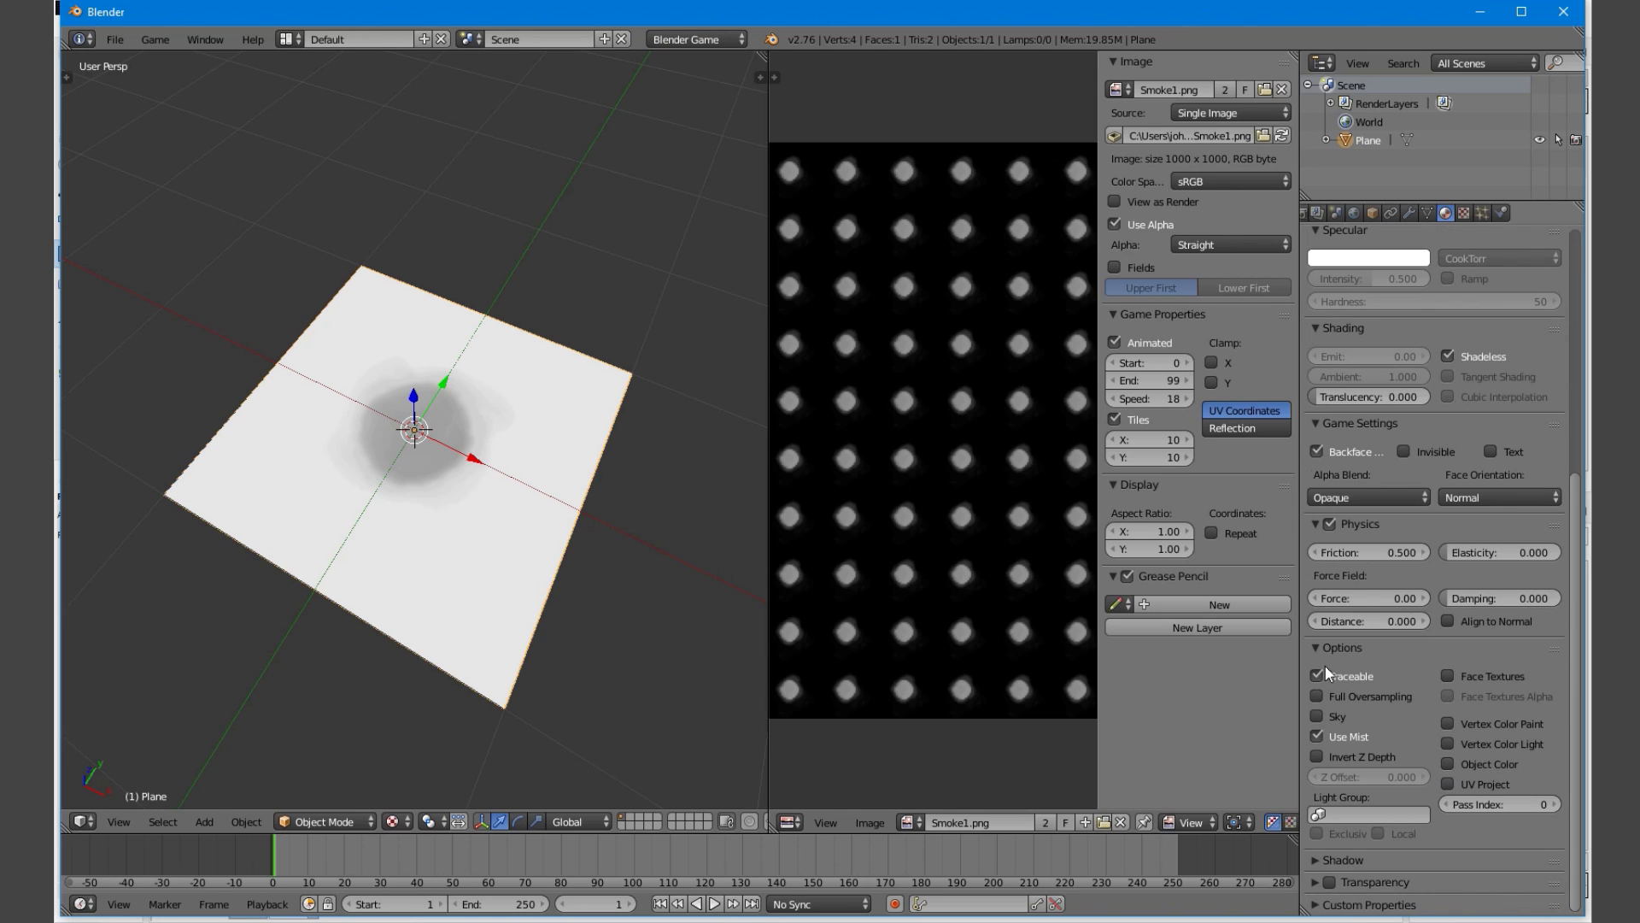
left_click(1329, 882)
left_click(1331, 874)
scroll(1367, 854, "down", 2)
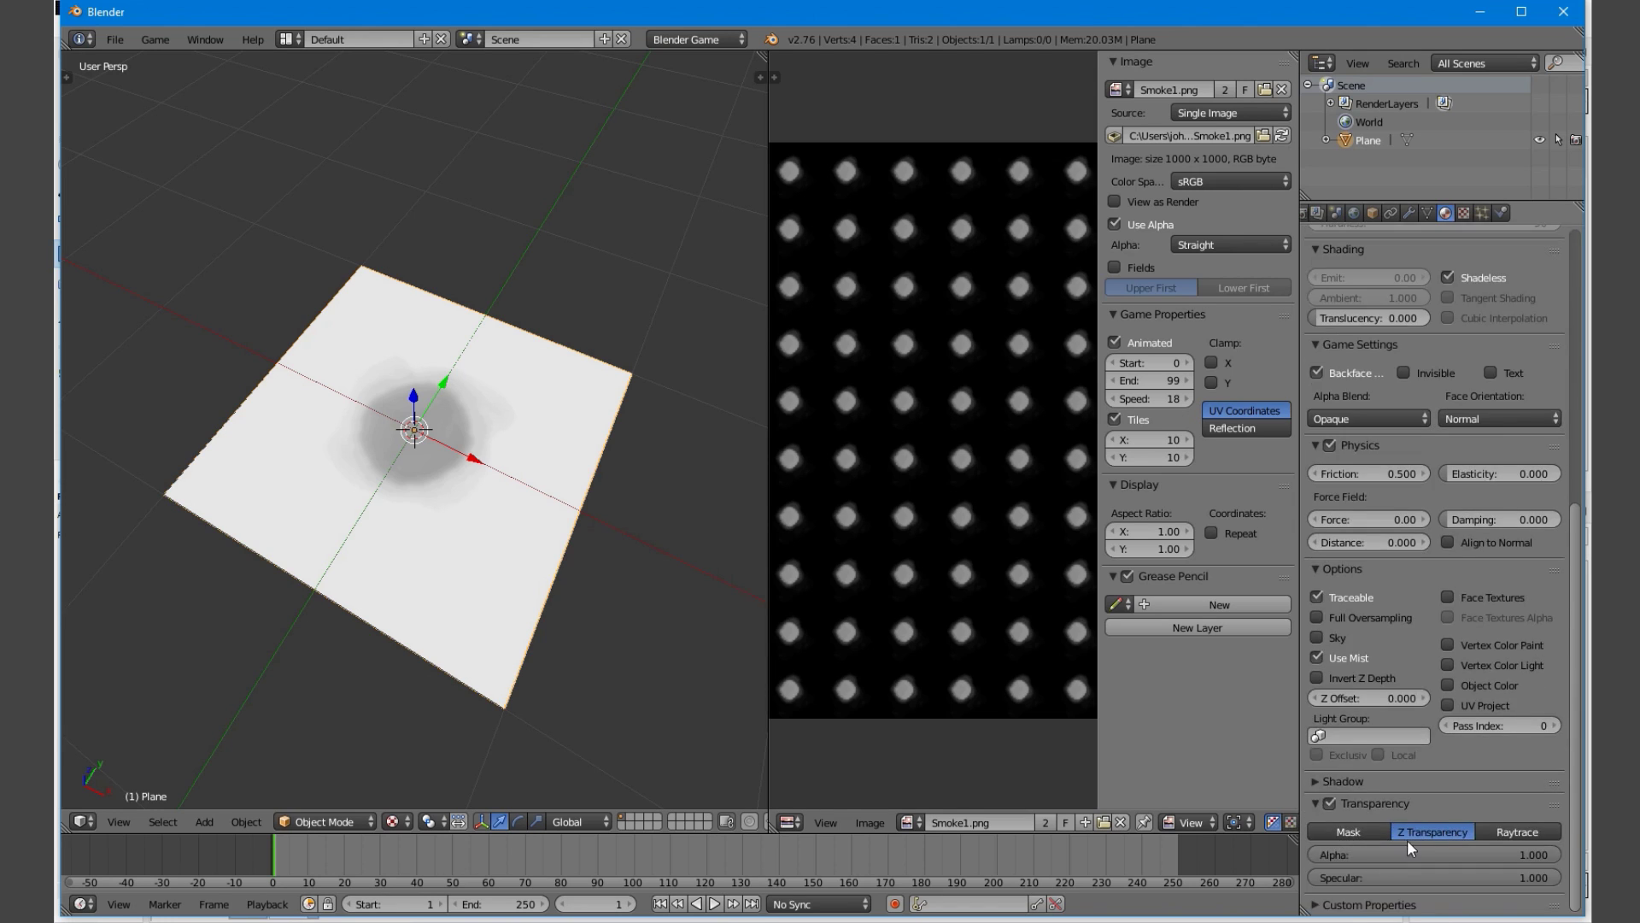
left_click_drag(1423, 849, 1314, 851)
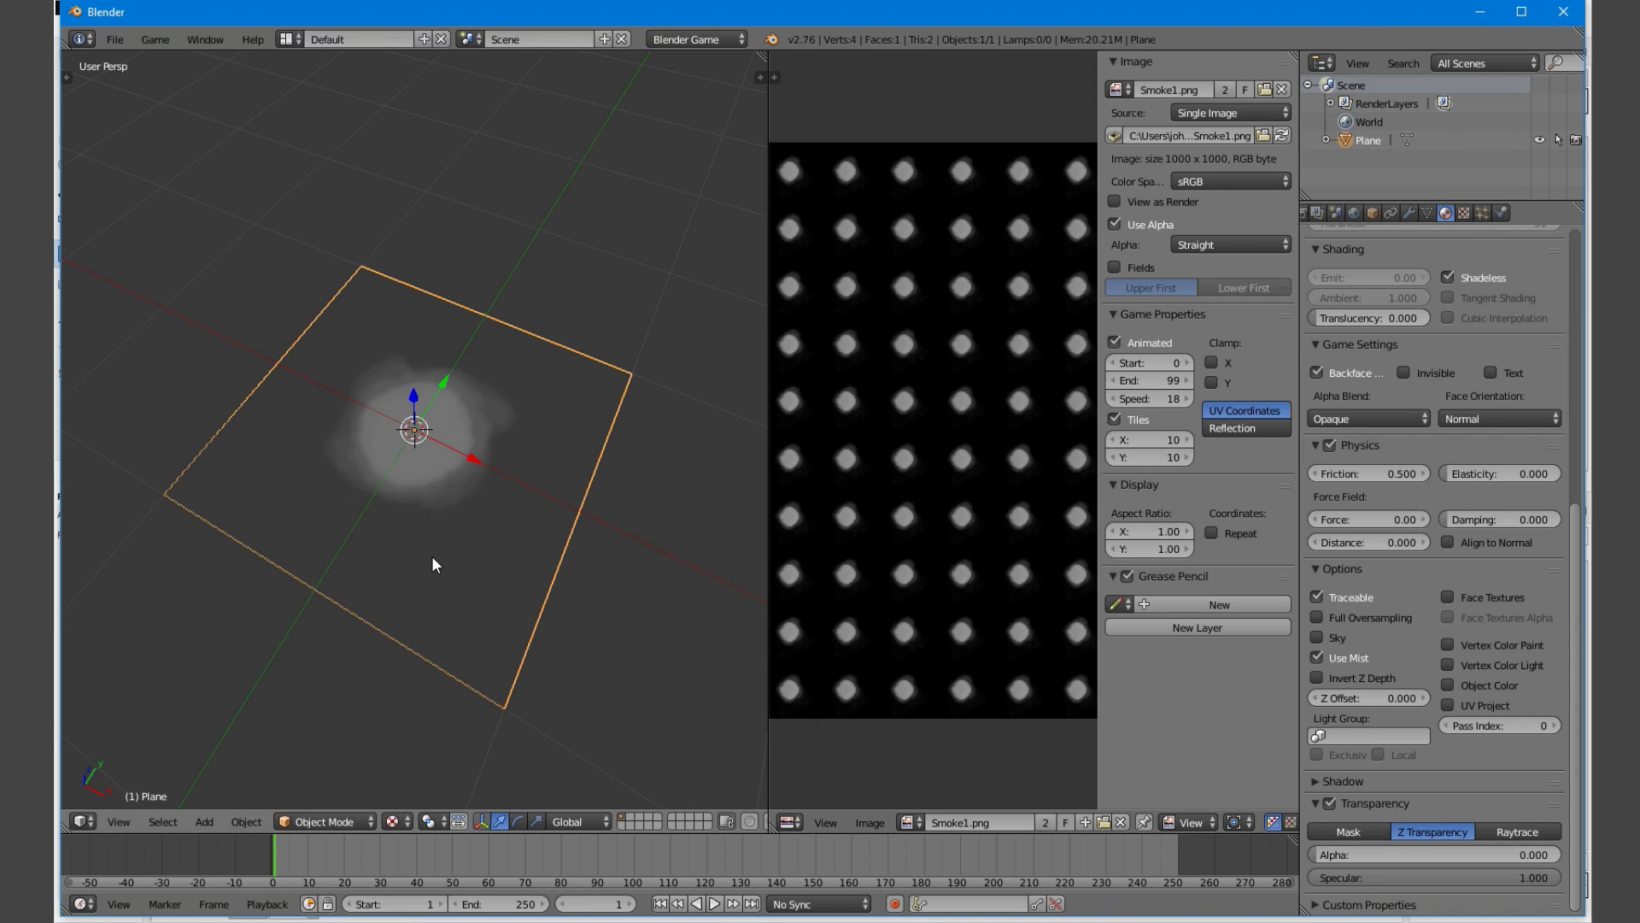
Test-play the plane's transparent smoke animation in the game engine and return to the editor
key("p")
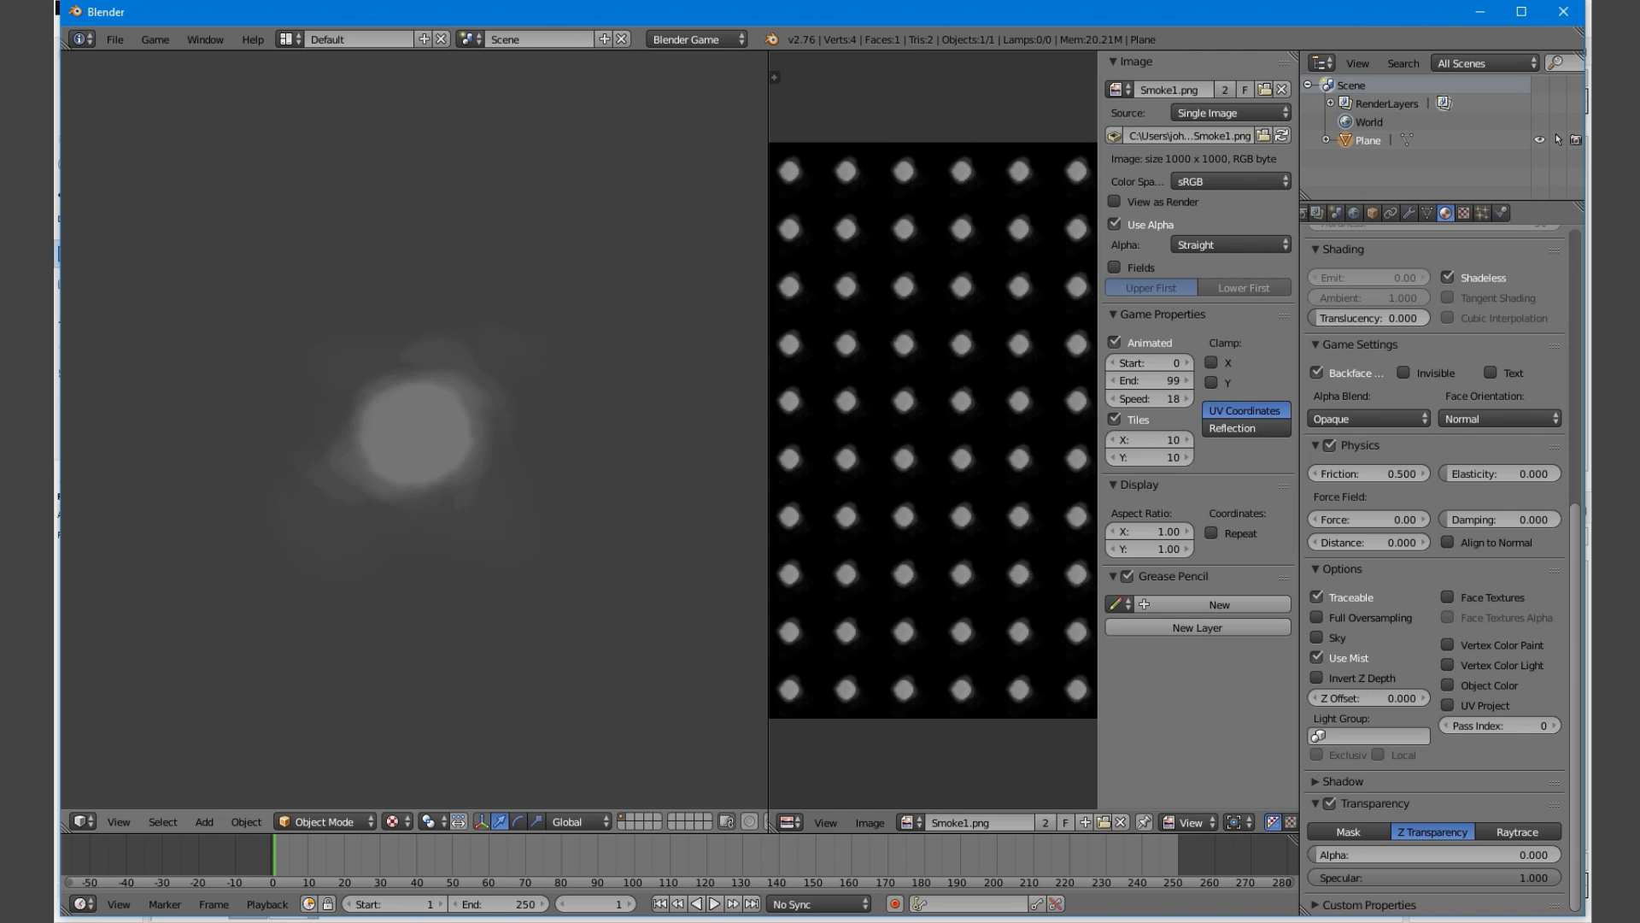
key("Escape")
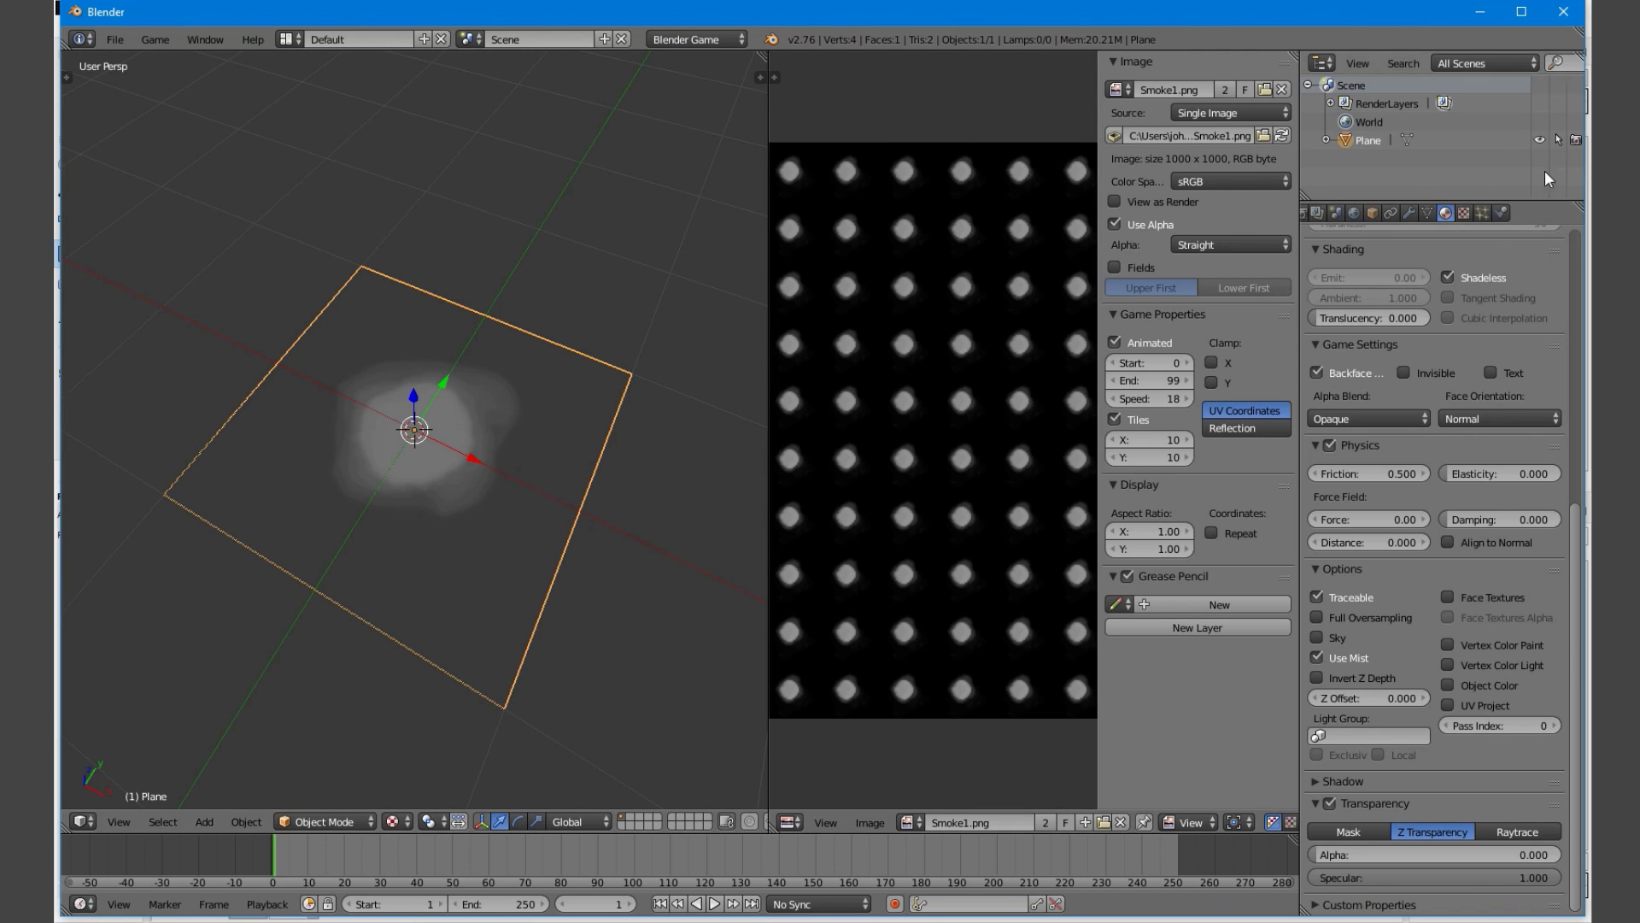
Compare the smoke texture with RGB to Intensity off and on, leave it enabled, and play the game again
left_click(1463, 213)
scroll(1481, 647, "down", 8)
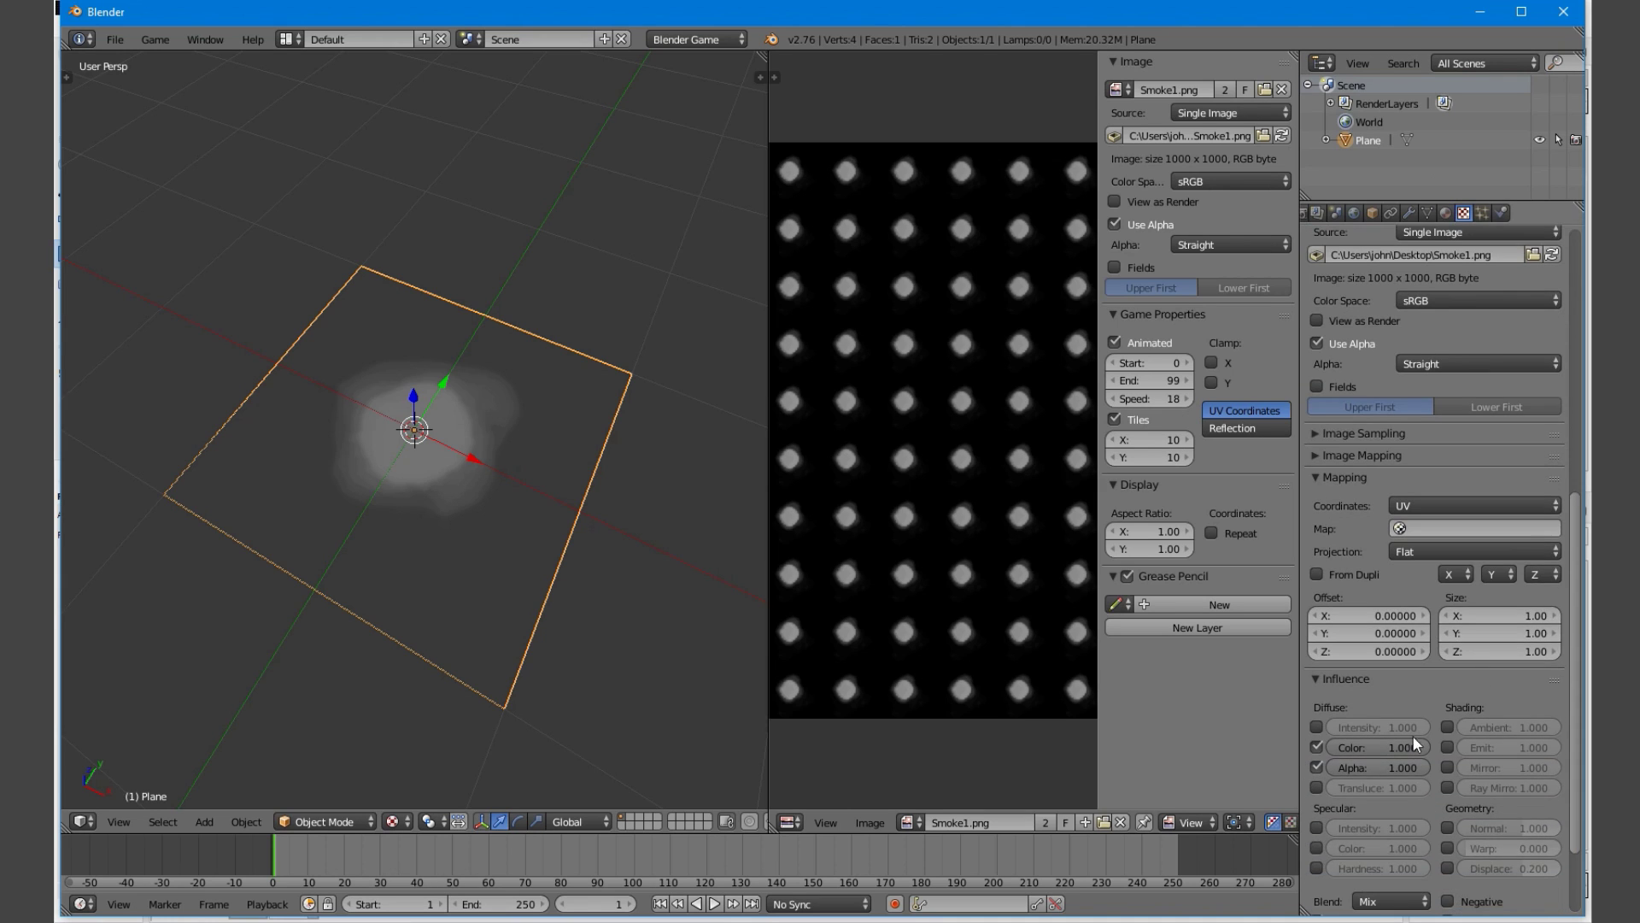
scroll(1314, 847, "down", 3)
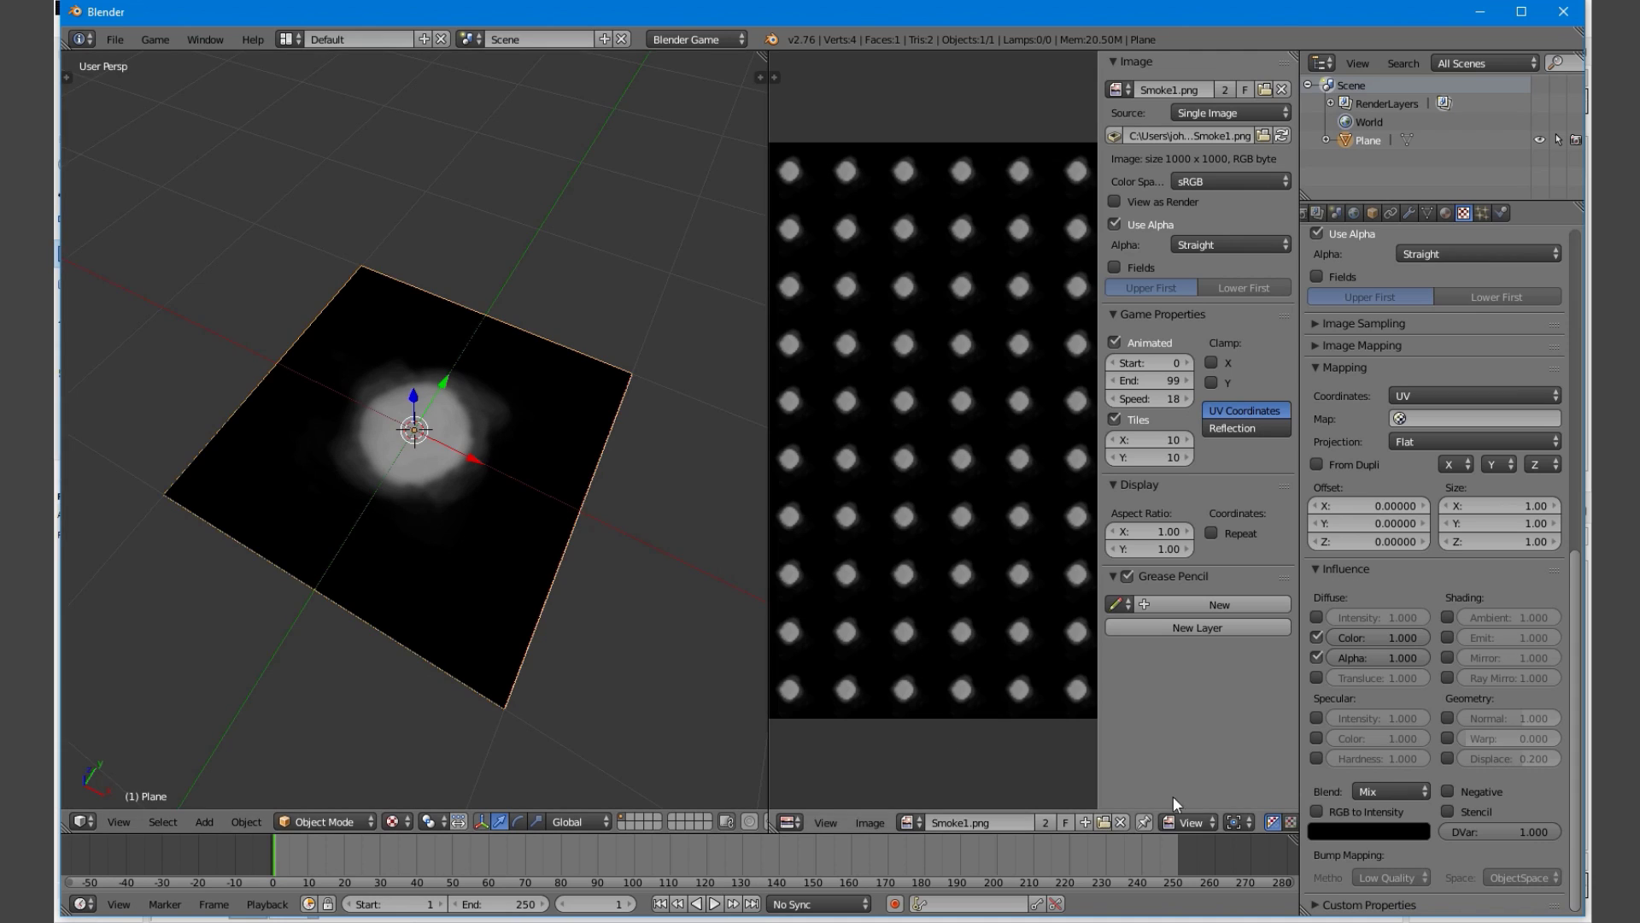
left_click(1318, 808)
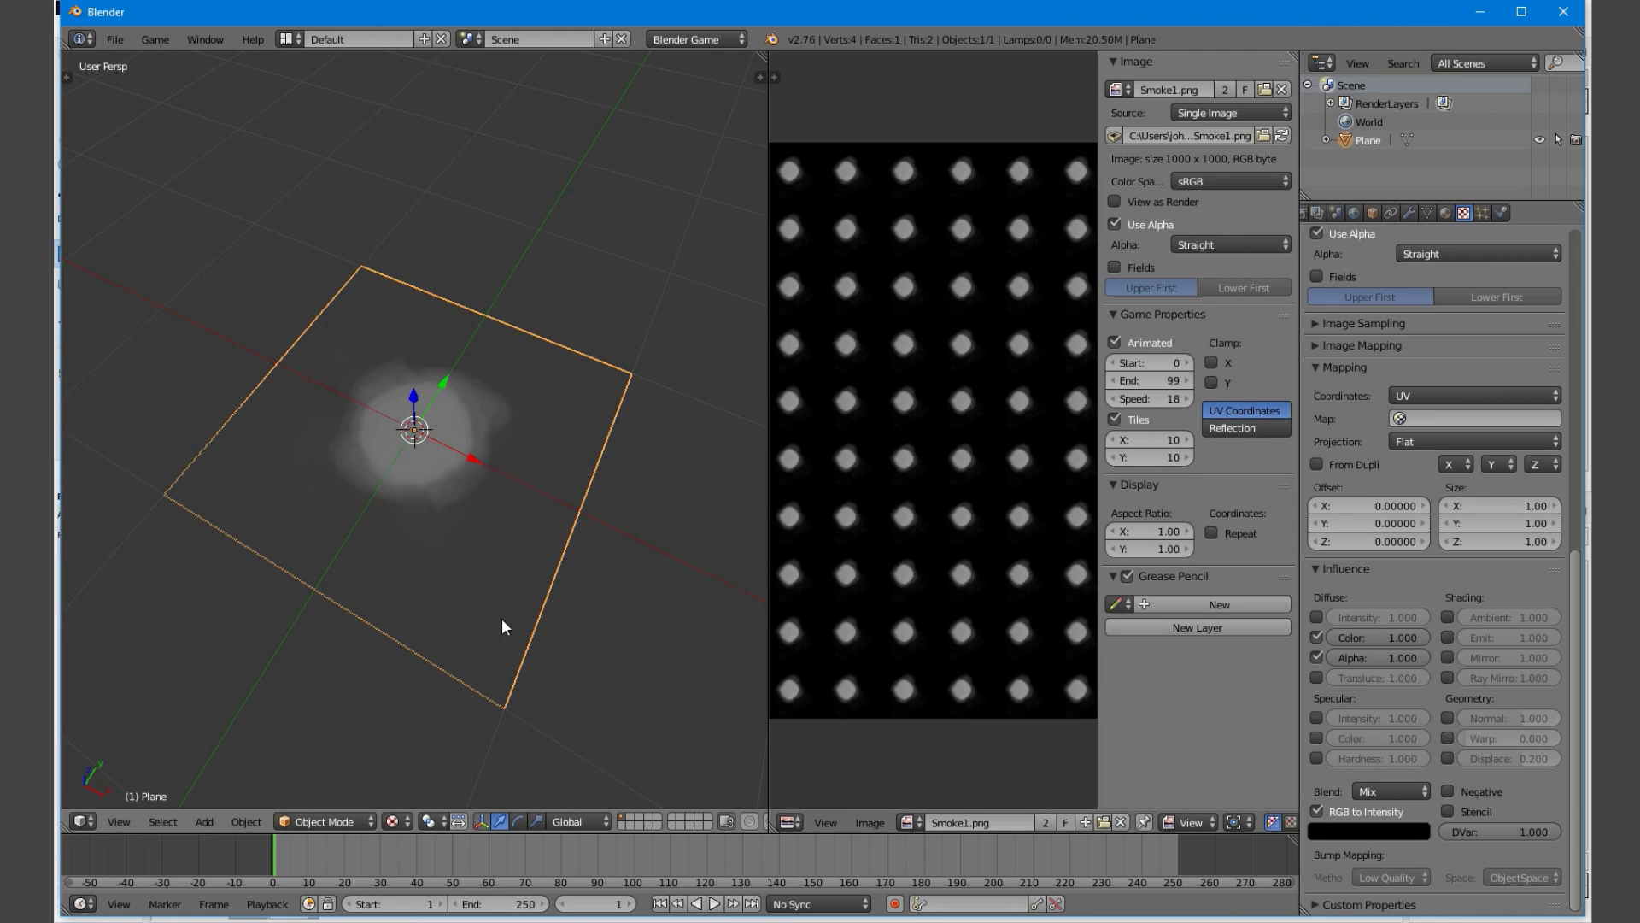
key("p")
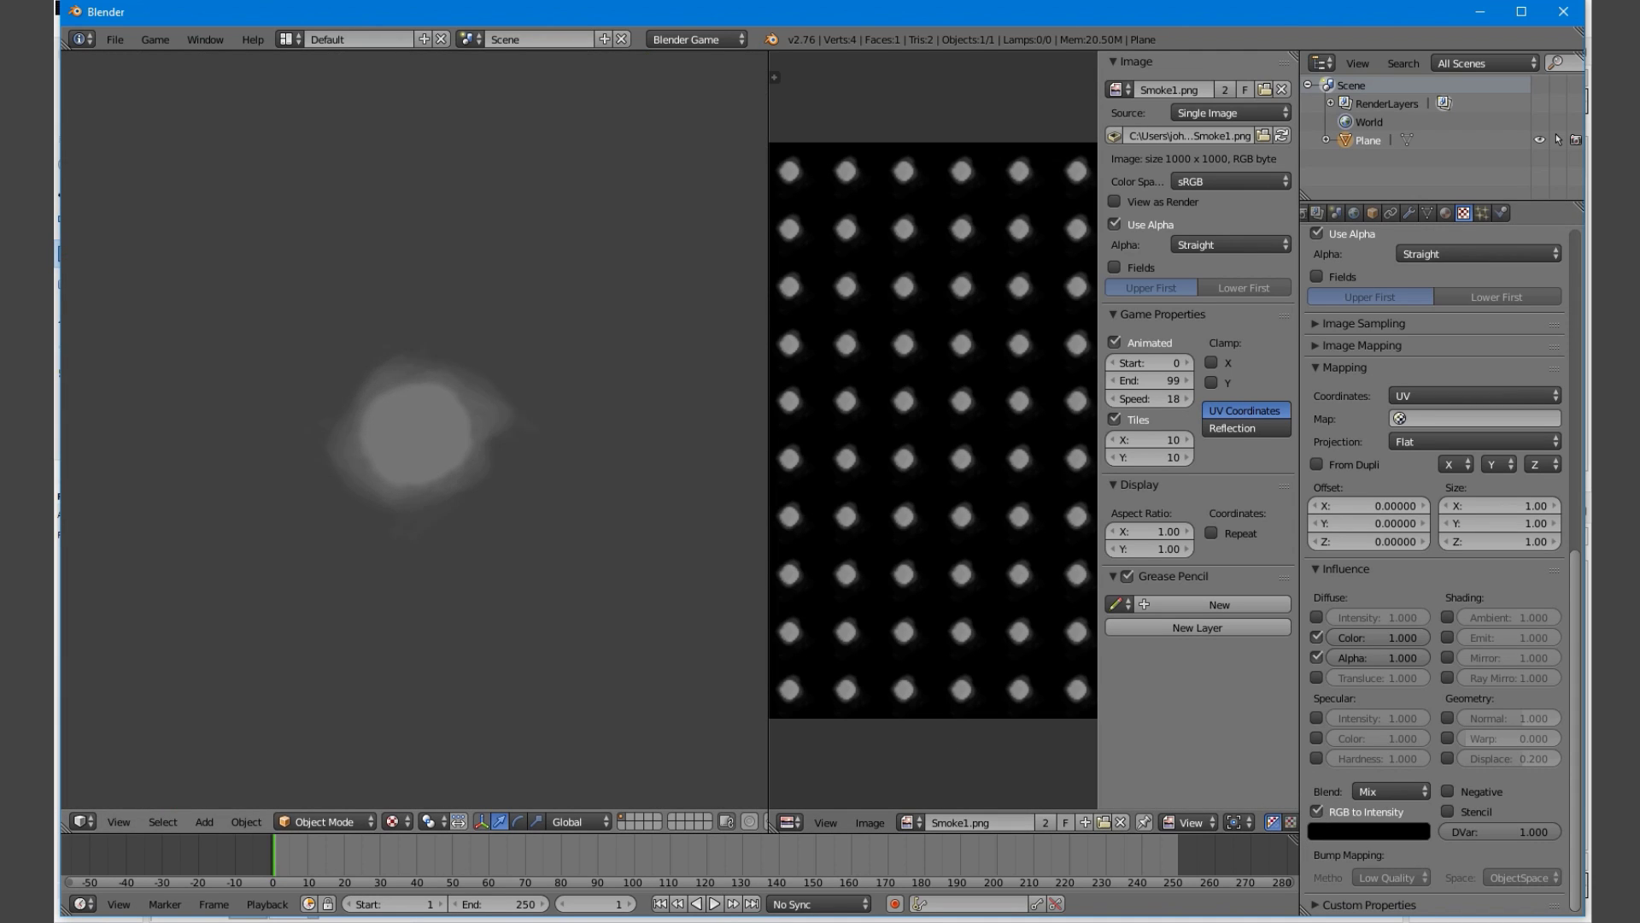